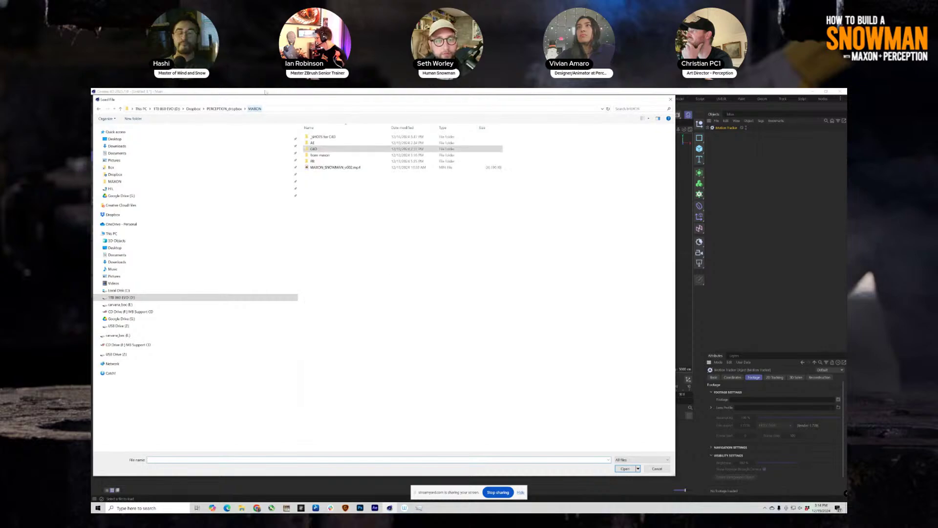
double_click(314, 143)
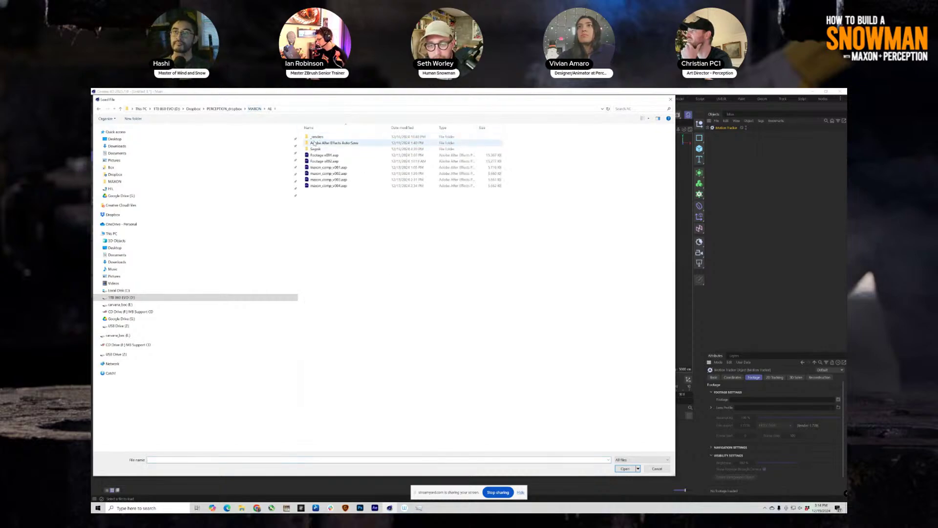
double_click(317, 136)
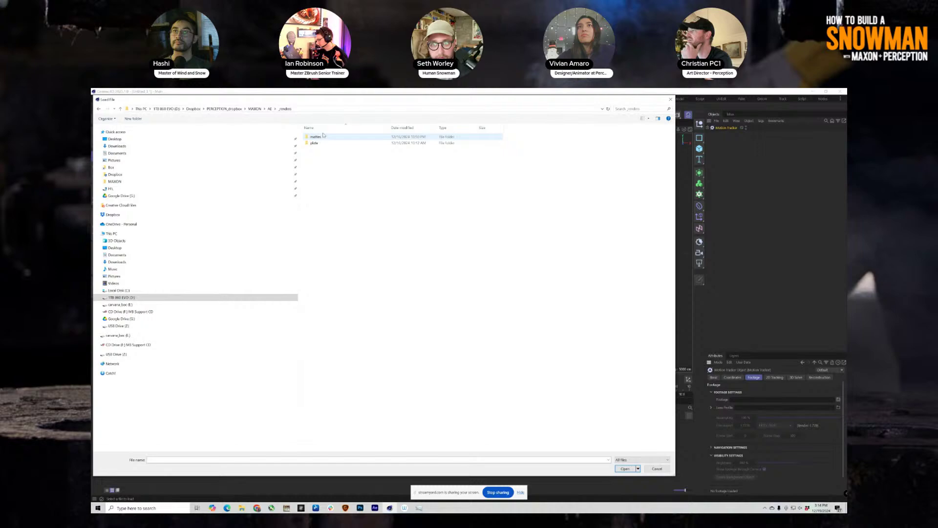
click(270, 109)
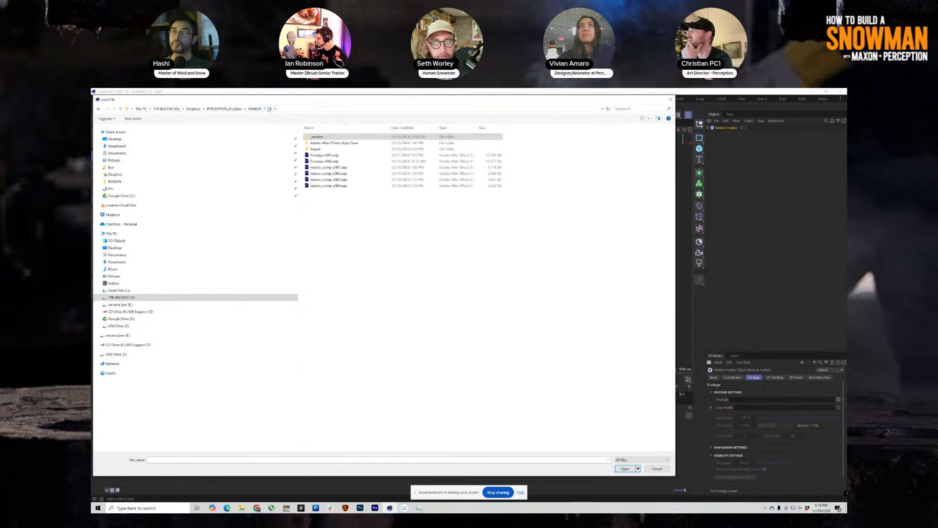
click(255, 108)
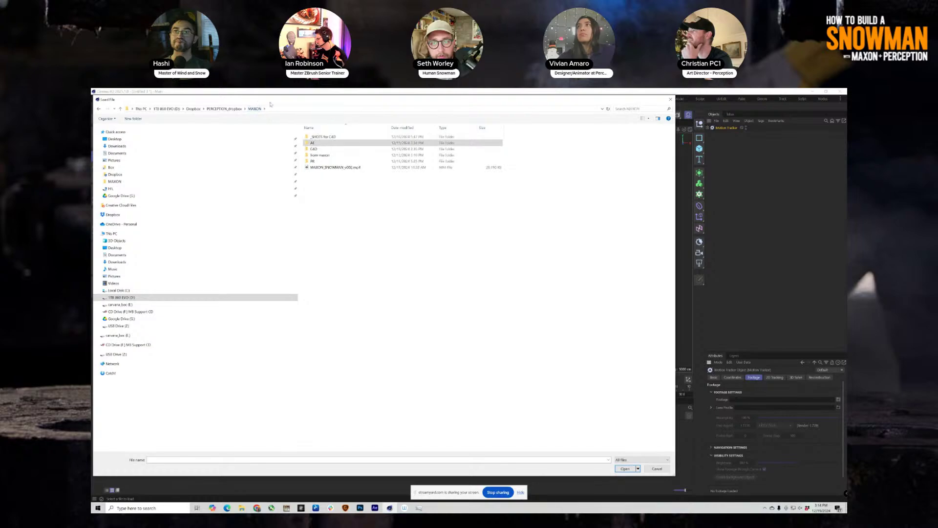
- Load the shot footage from the "_SHOTS for C4D" folder into the Motion Tracker
double_click(316, 137)
click(319, 135)
double_click(319, 135)
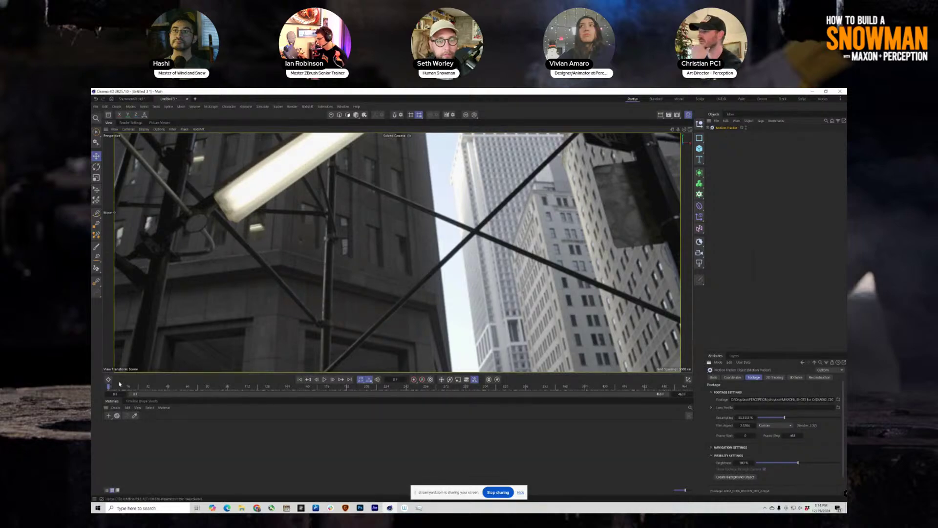
- Preview the start of the loaded building footage, return to frame 0 and run a Full Solve on it
drag(109, 386, 236, 387)
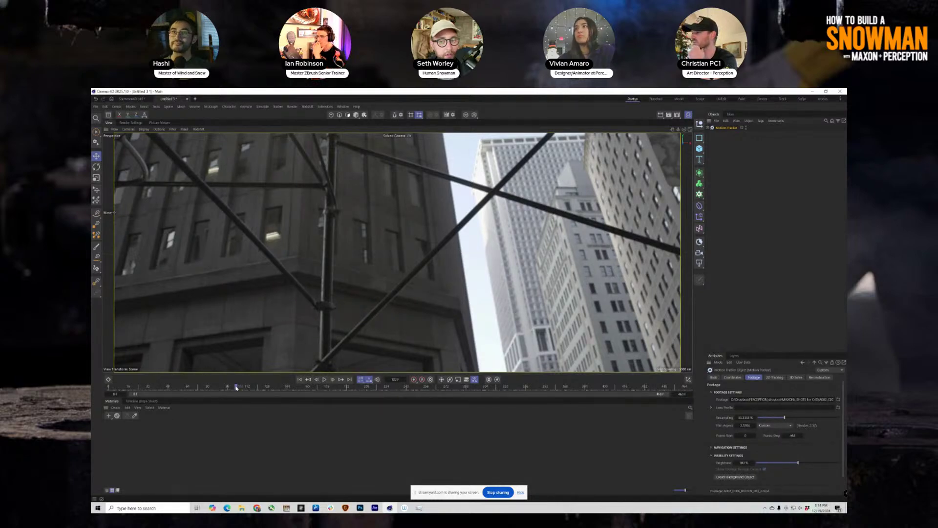
drag(236, 387, 96, 395)
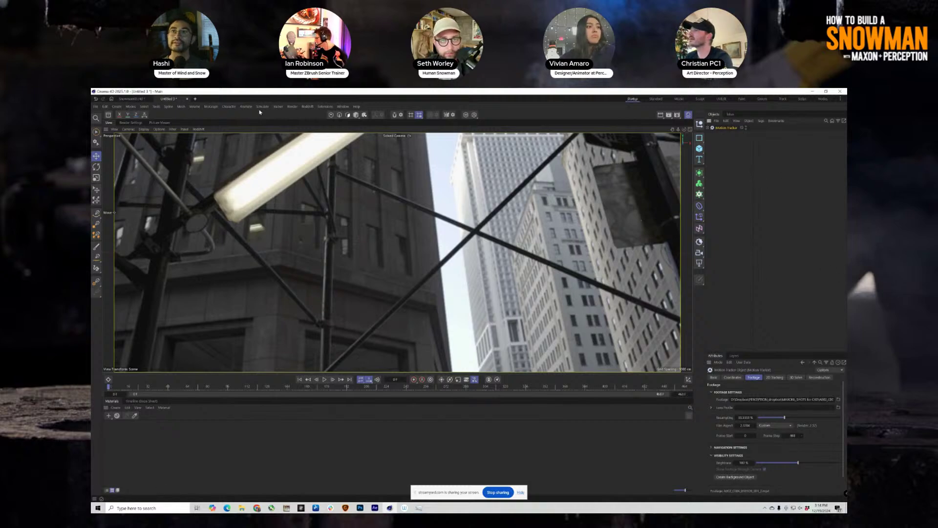
click(278, 107)
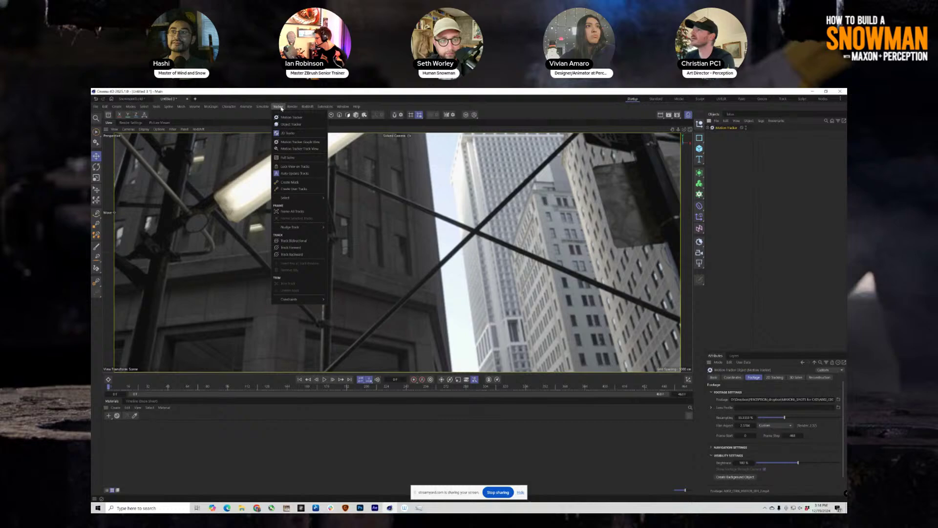
click(288, 158)
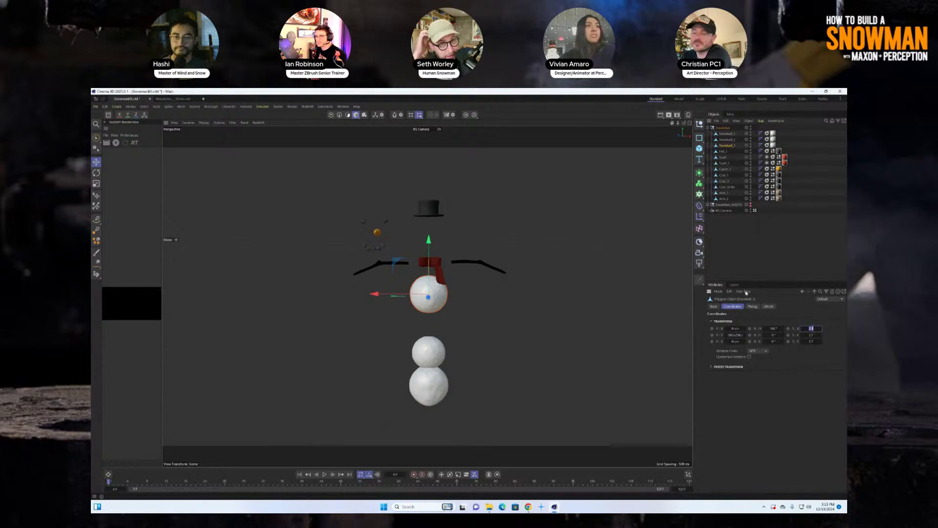
- Compare the Snowman and Snowman_ASSETS groups by alternating their visibility, leaving only the Snowman group shown
click(751, 128)
click(751, 204)
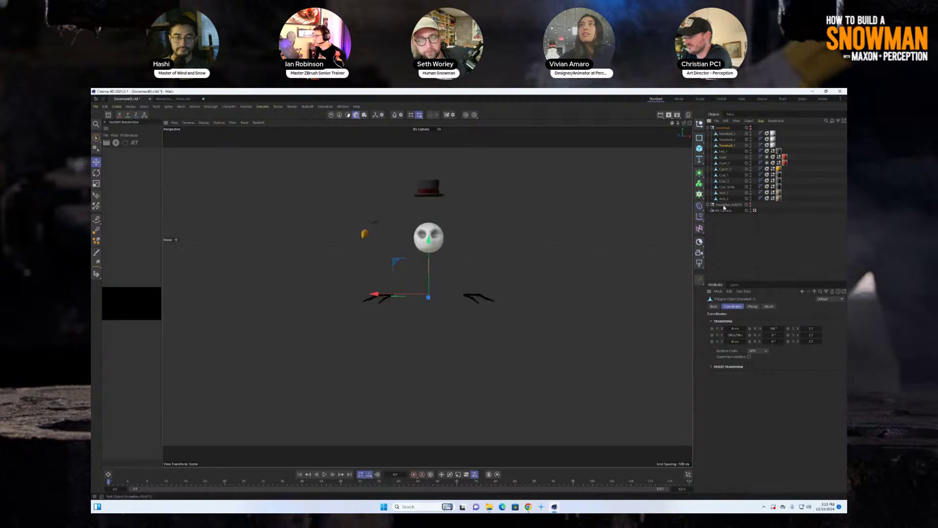
click(707, 205)
click(752, 128)
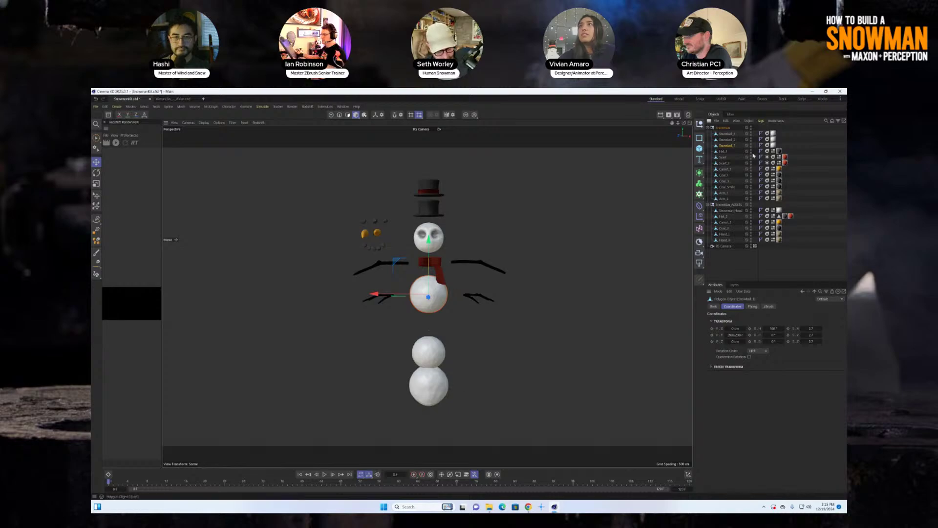
click(751, 206)
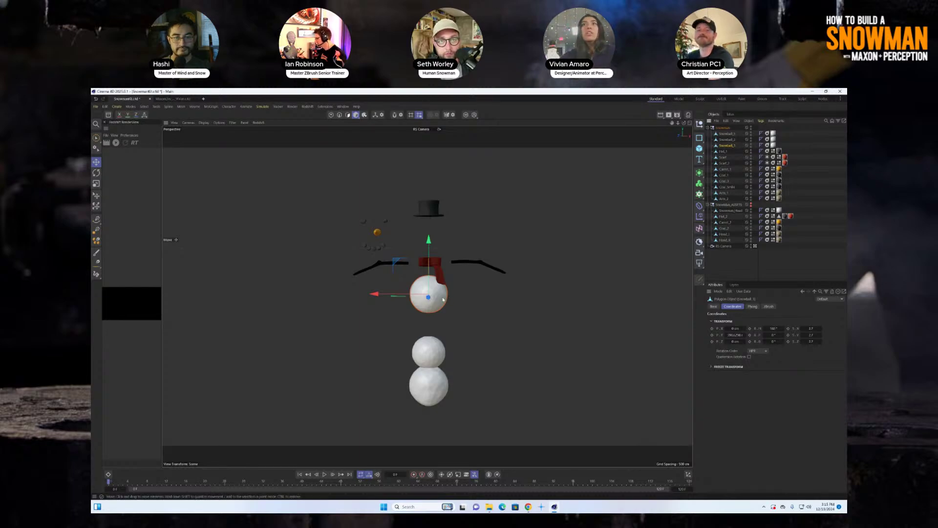
- Set the X and Y scale of the snowball just below the scarf to 2
click(438, 270)
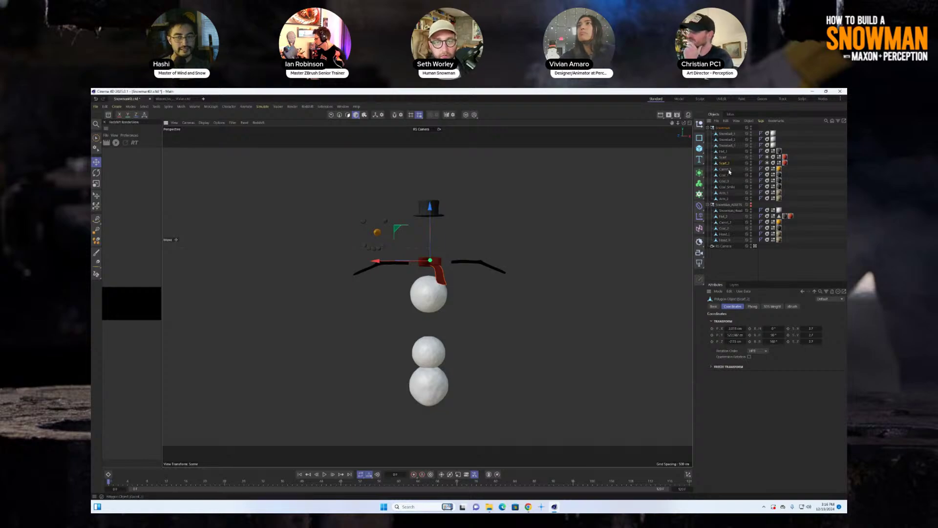
click(441, 302)
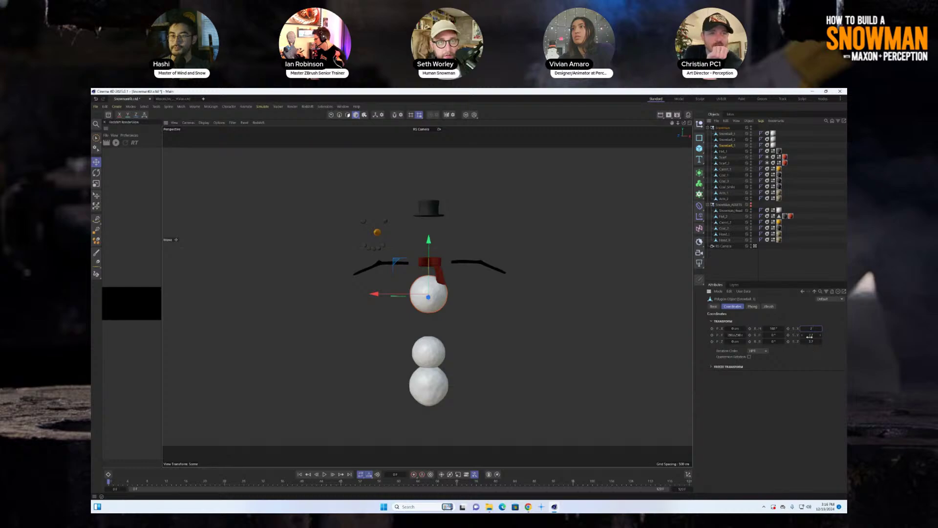
key(Tab)
text(2)
key(Tab)
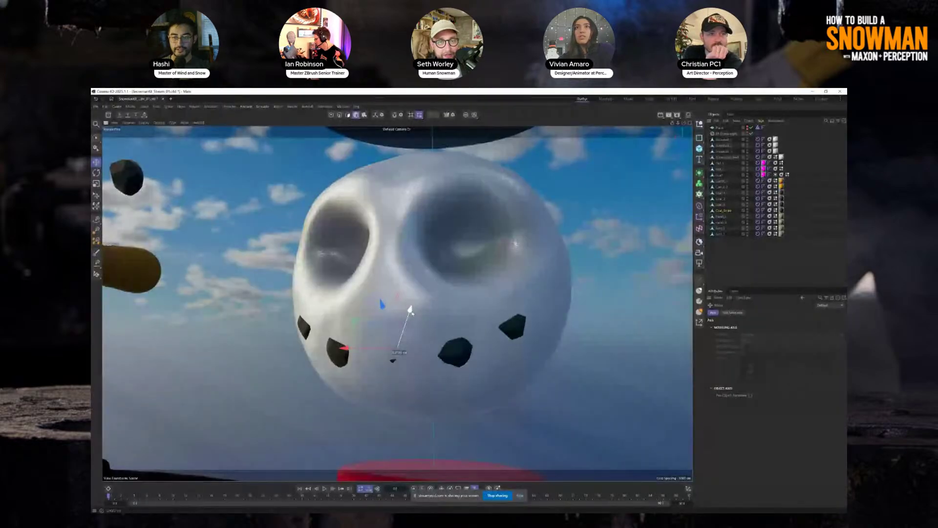
- Move the coal smile out of the snowman's head and rotate it to follow the curve of the face
drag(412, 313, 369, 289)
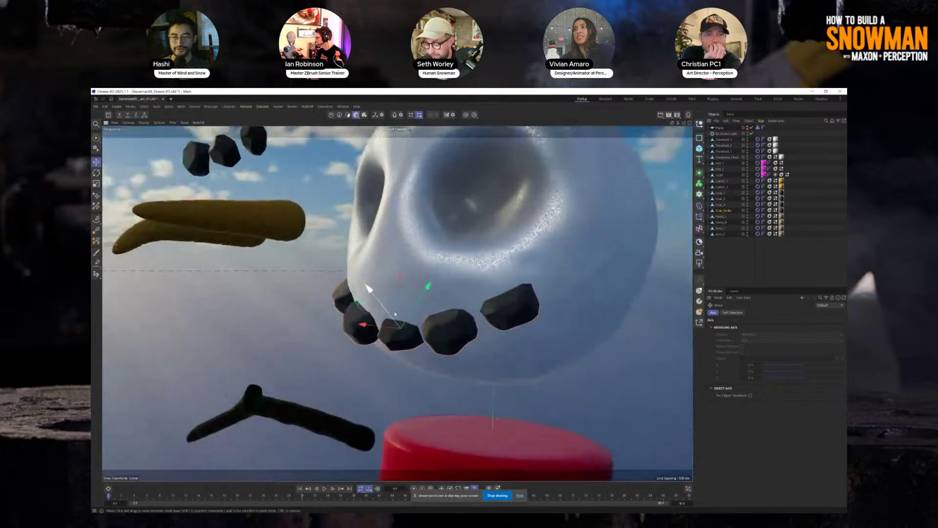
key(r)
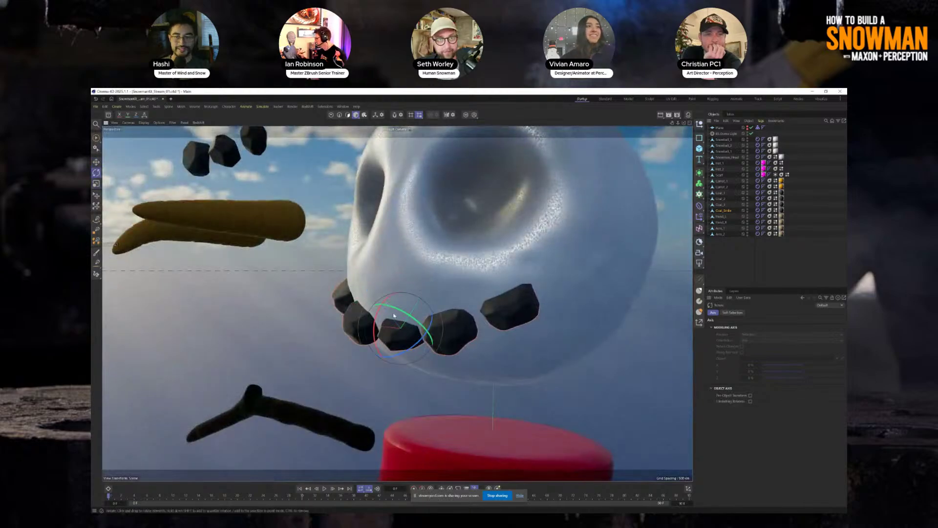
drag(379, 319, 375, 331)
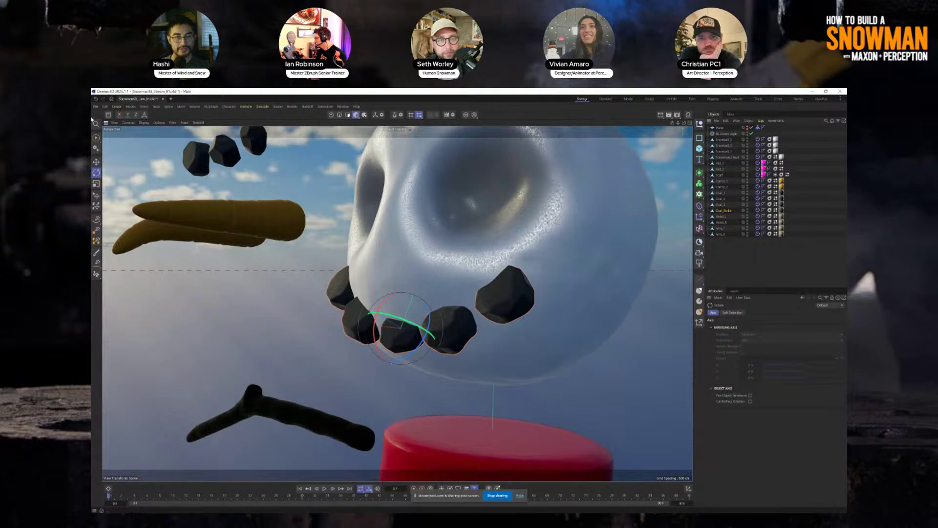
- Reposition the coal smile against the lower part of the snowman's face, checking its fit from the side and front
click(96, 162)
alt+drag(440, 313, 561, 351)
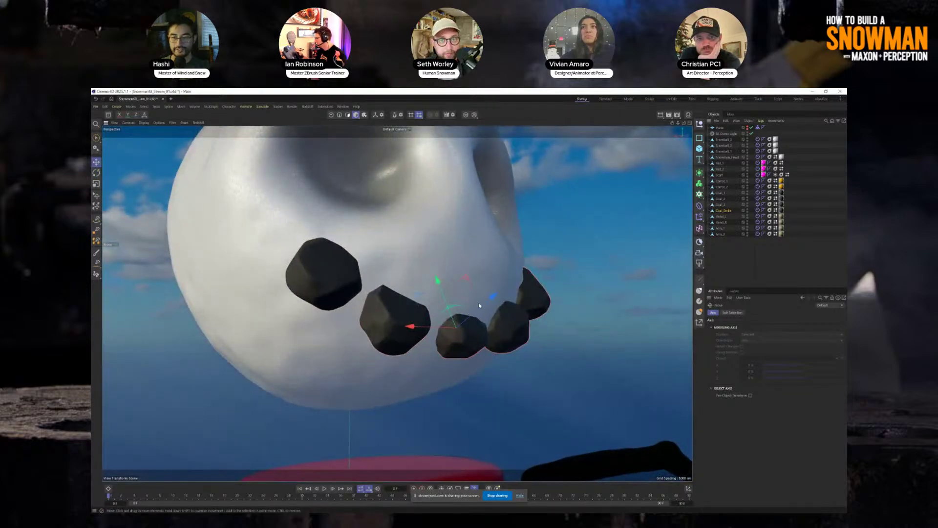
drag(471, 318, 465, 361)
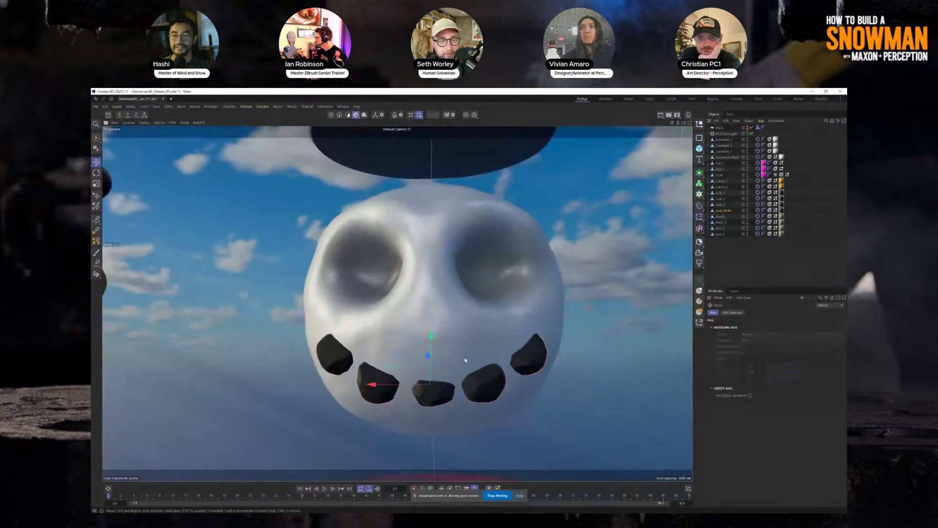
scroll(466, 350, down, 5)
alt+drag(458, 208, 407, 360)
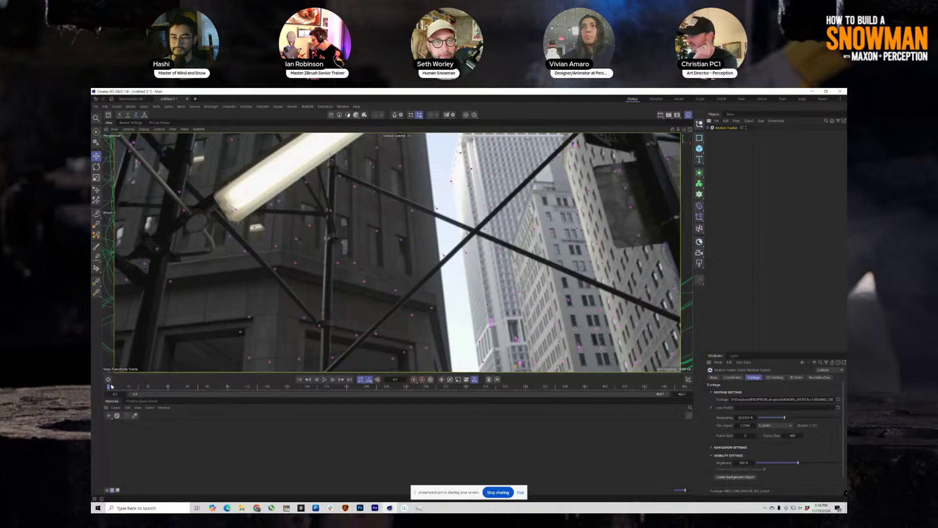
- Expand the Motion Tracker, select all of its Auto Features nulls and shrink their display radius to the minimum
drag(111, 386, 281, 388)
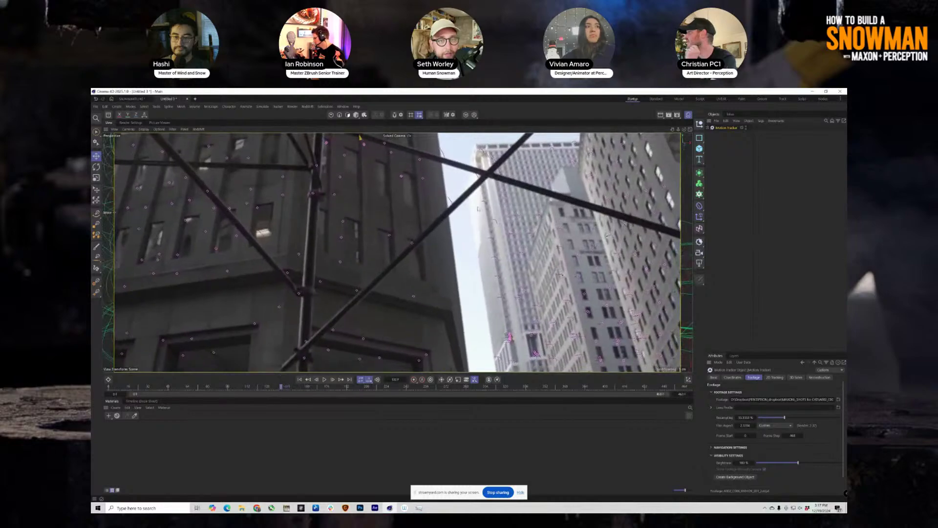
click(713, 127)
click(721, 140)
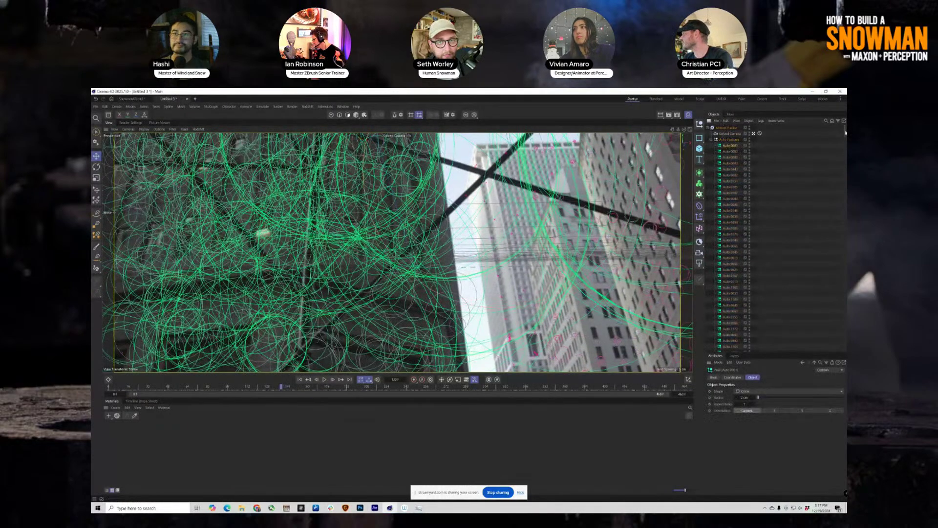
drag(846, 132, 845, 345)
shift+click(727, 350)
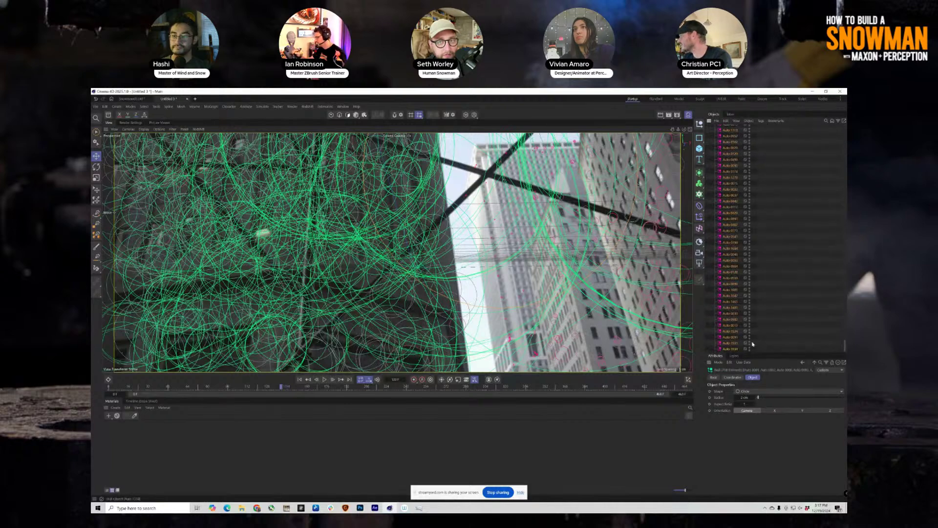
drag(759, 398, 748, 397)
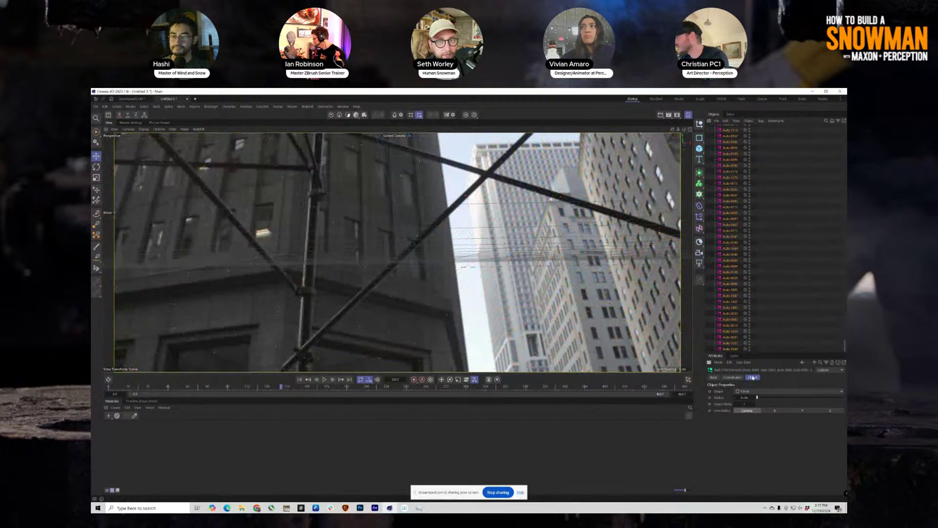
- Brush-select the feature nulls on the dark building's right-hand wall and move them to the top of the Auto Features list
key(space)
click(413, 299)
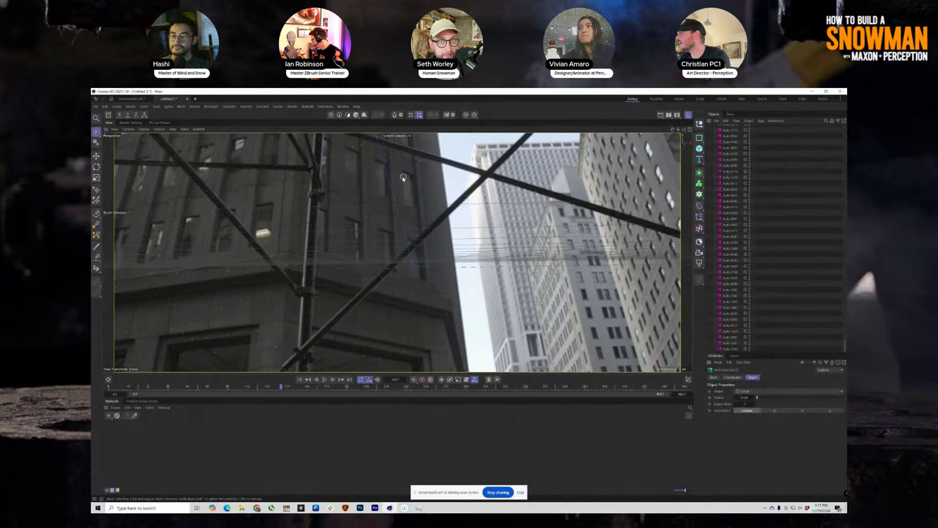
drag(403, 177, 404, 184)
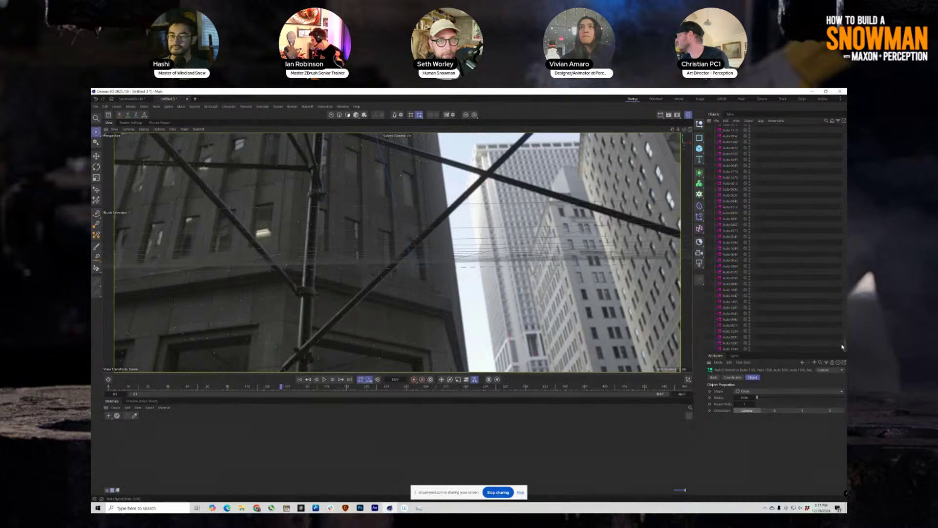
drag(845, 346, 838, 109)
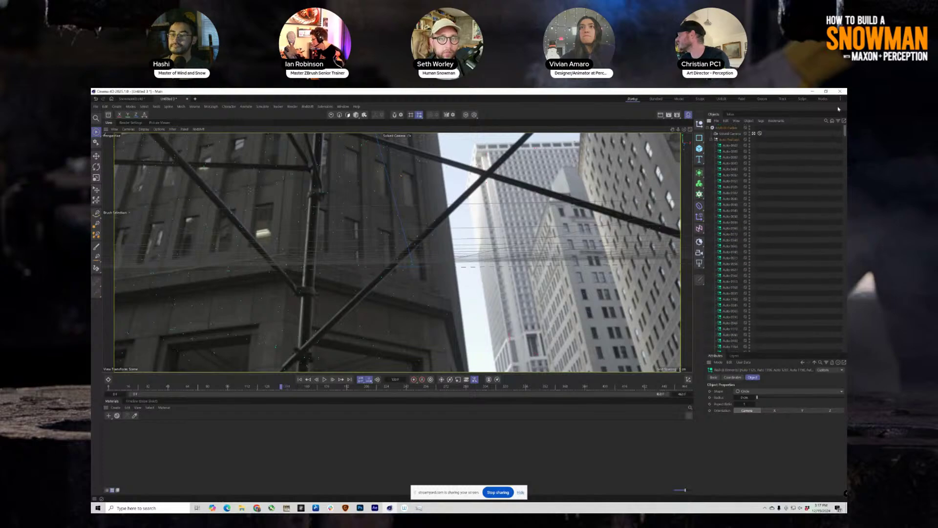
click(730, 141)
click(732, 153)
shift+click(733, 193)
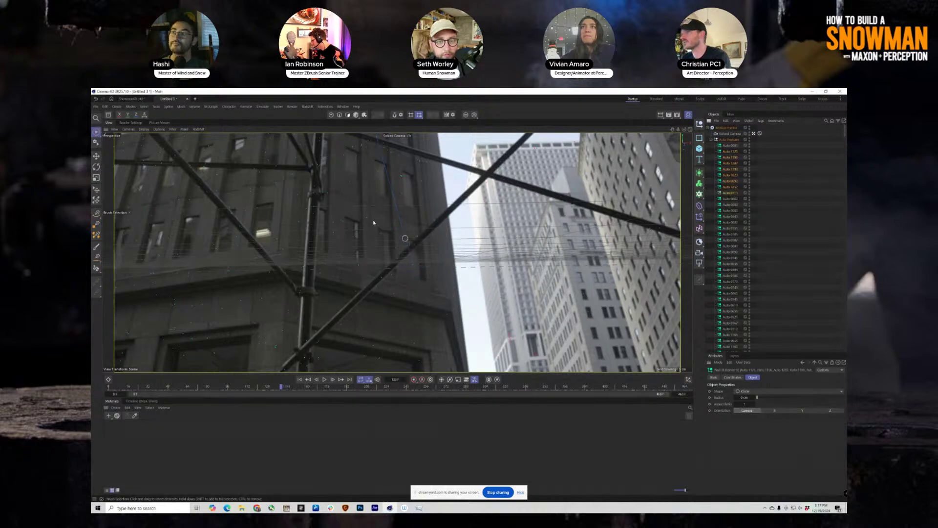
- Add a cube at one of the tracked nulls on the dark building and scale it down to a small box
click(356, 115)
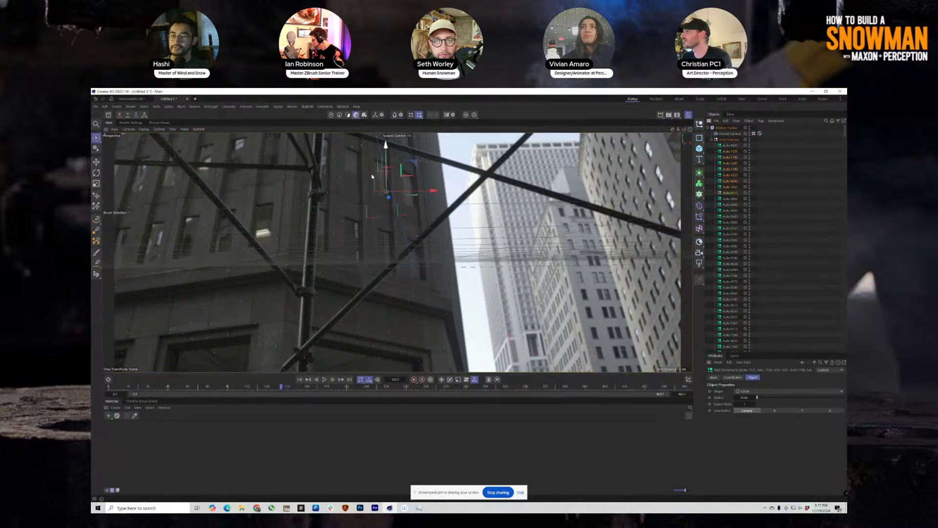
click(729, 152)
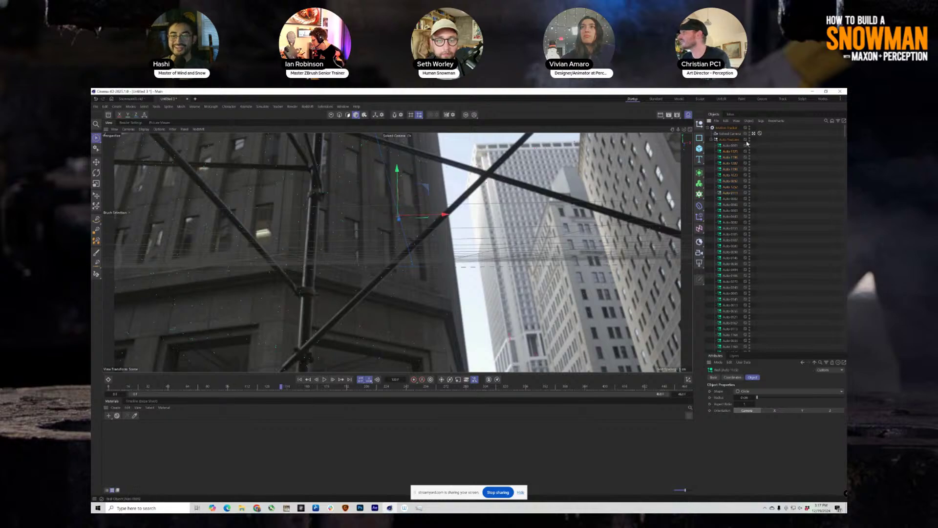
click(699, 149)
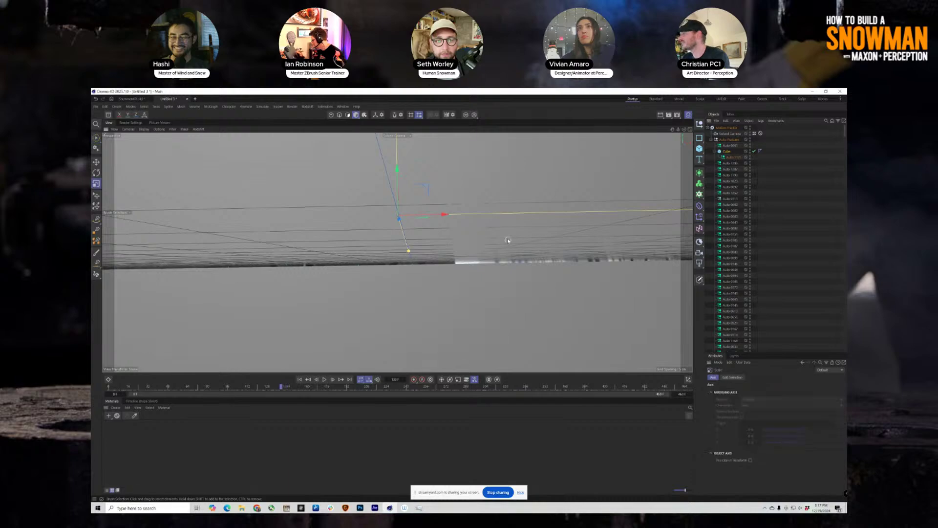
key(t)
drag(519, 235, 303, 315)
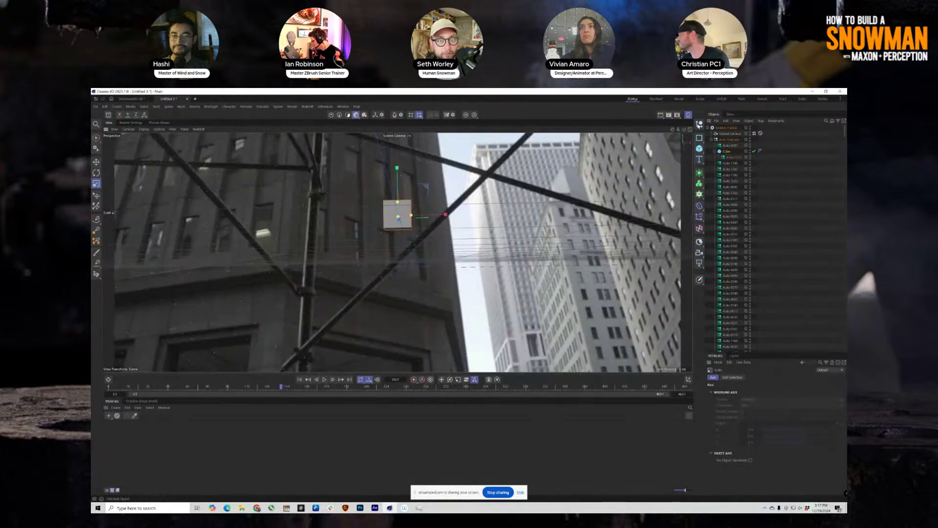
- Take the tracked null out of the cube's hierarchy and play the shot from the start to check the track
drag(732, 152, 734, 158)
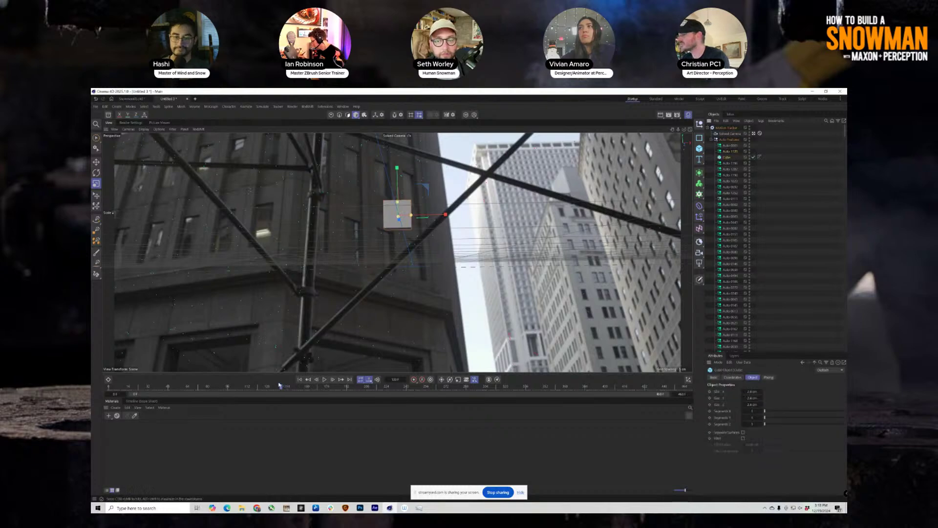
click(300, 379)
click(325, 379)
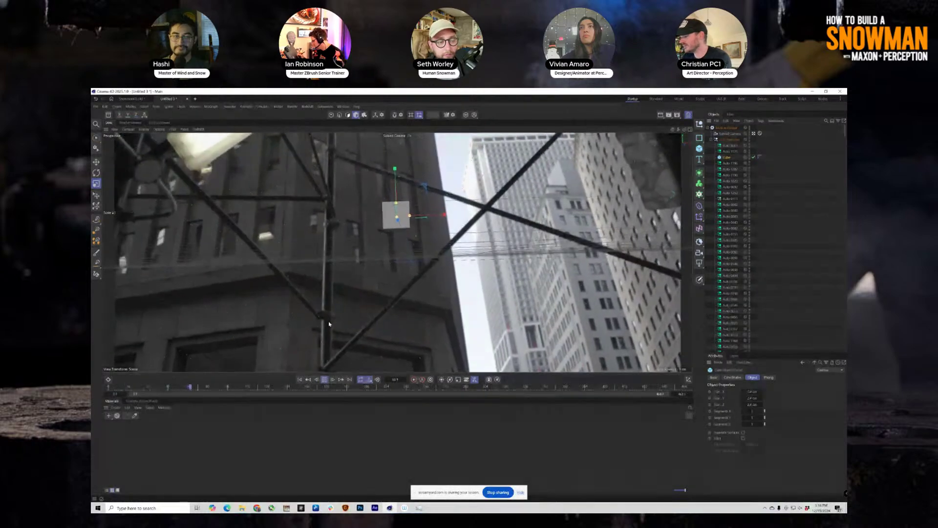
- Rotate the cube to the dark building's angle, stretch it taller and wider over the walls, and play the shot from the start
click(324, 380)
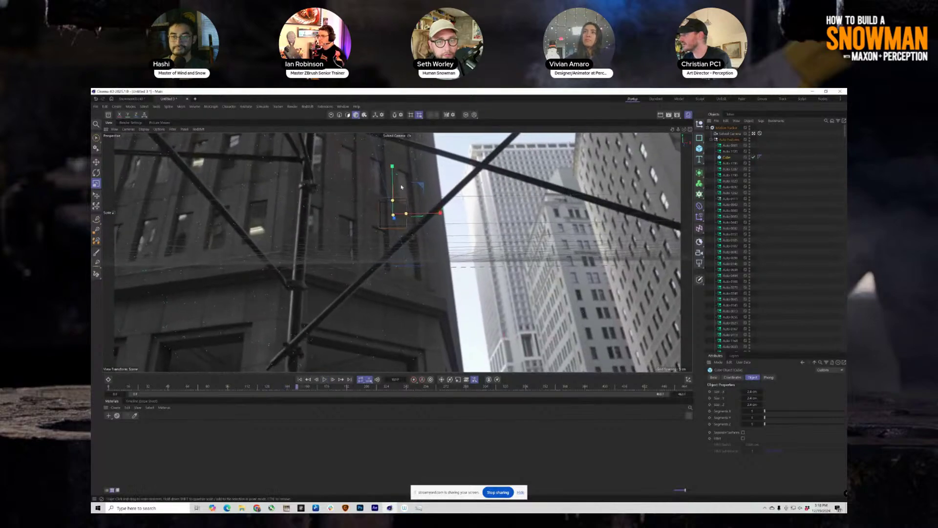
key(r)
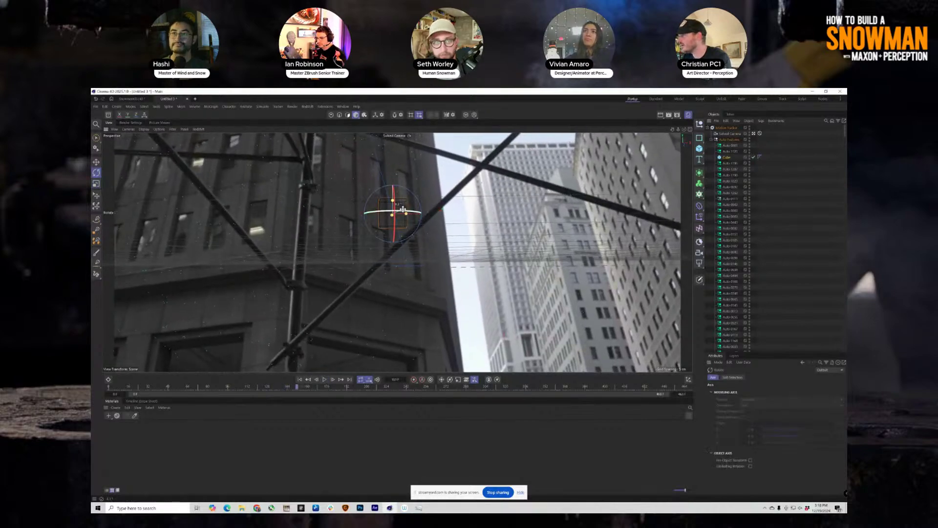
mouse_move(398, 210)
mouse_down()
mouse_move(410, 210)
mouse_move(368, 204)
mouse_move(414, 209)
mouse_up()
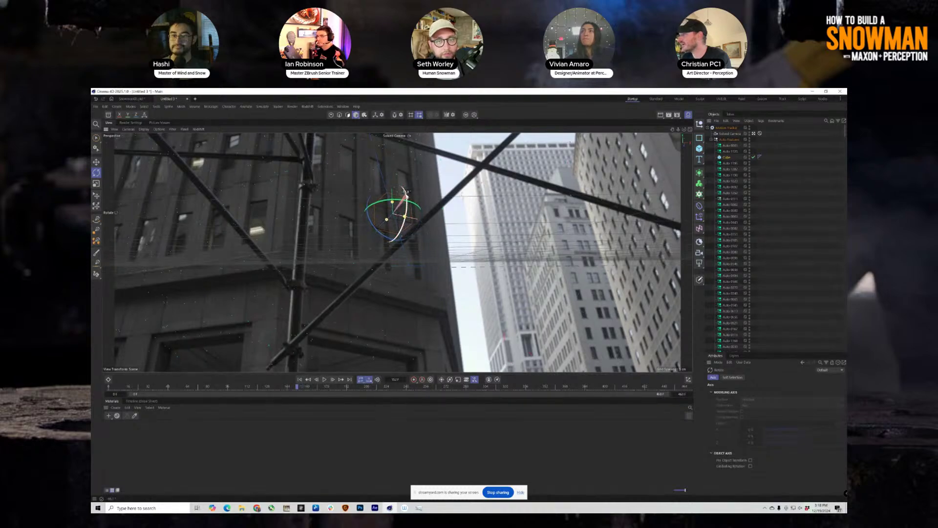
drag(407, 197, 387, 140)
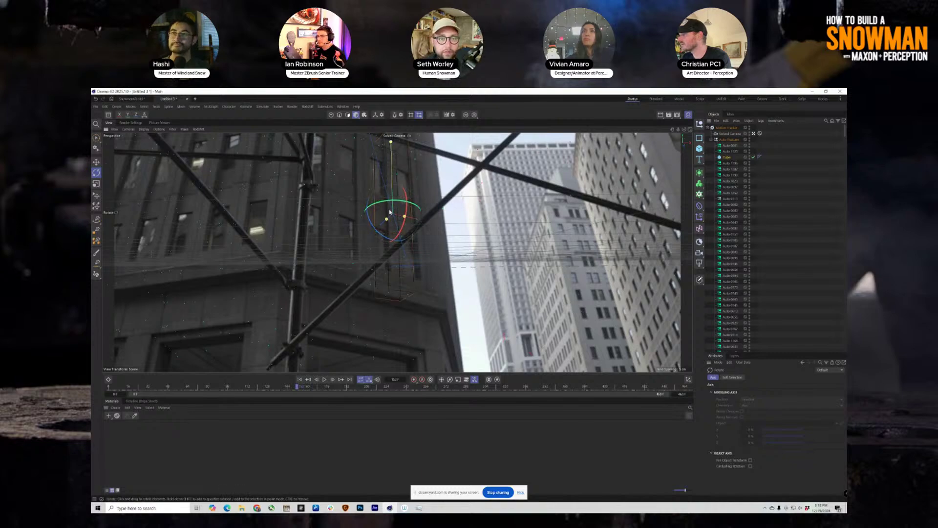
mouse_move(405, 216)
mouse_down()
mouse_move(436, 217)
mouse_move(404, 206)
mouse_move(406, 194)
mouse_move(391, 217)
mouse_up()
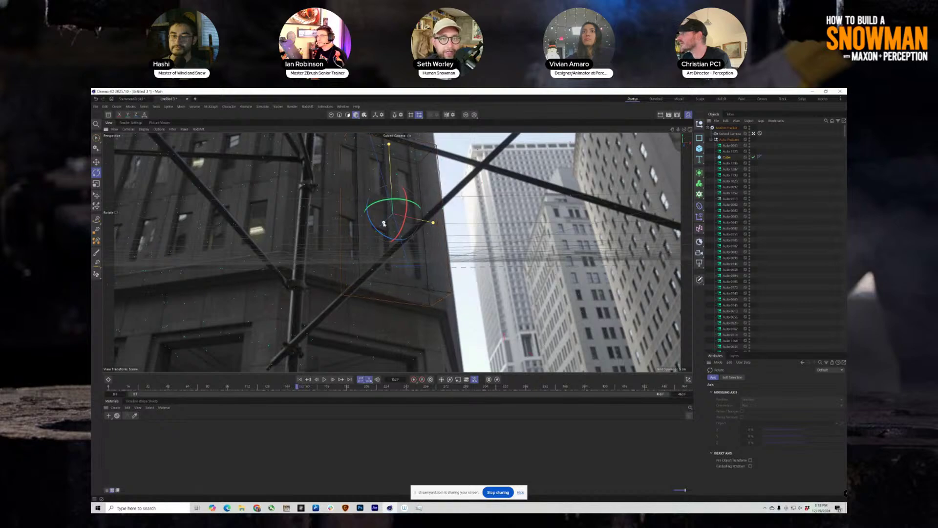
drag(403, 208, 405, 213)
click(299, 379)
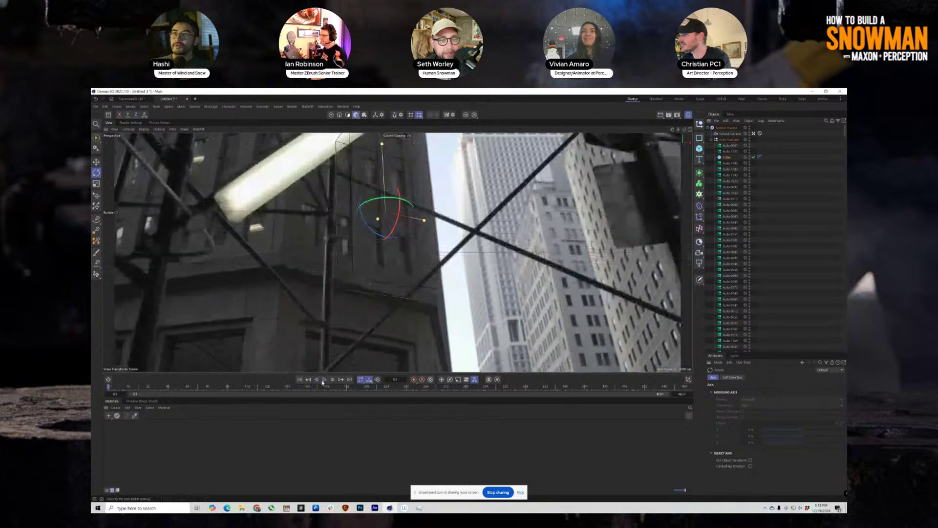
click(324, 379)
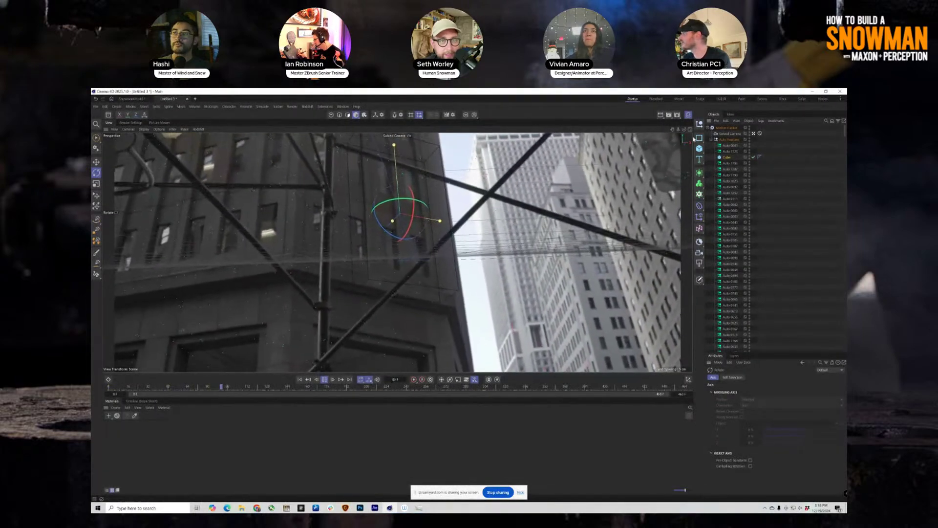
- Compare the cube with the dark building's tracked nulls in the Top view of the four-view layout and rotate it to align with them
click(726, 157)
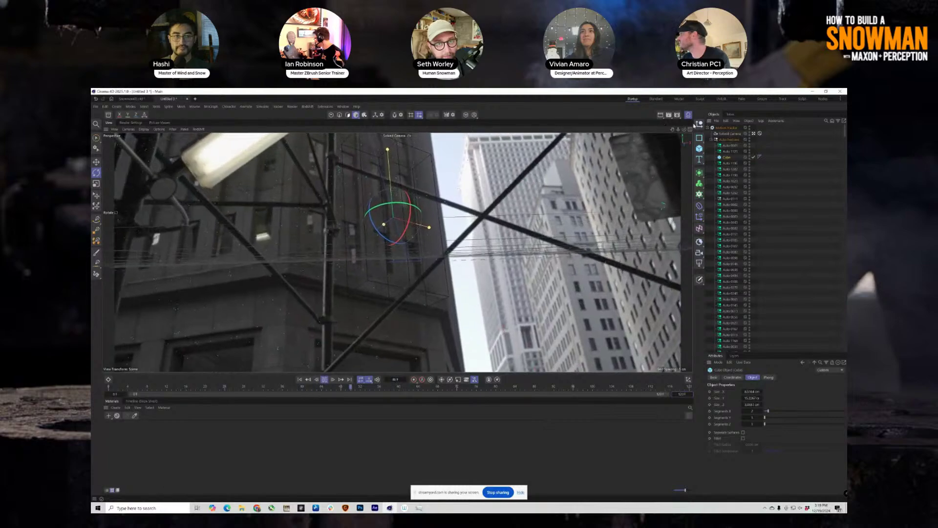
click(731, 163)
shift+click(732, 181)
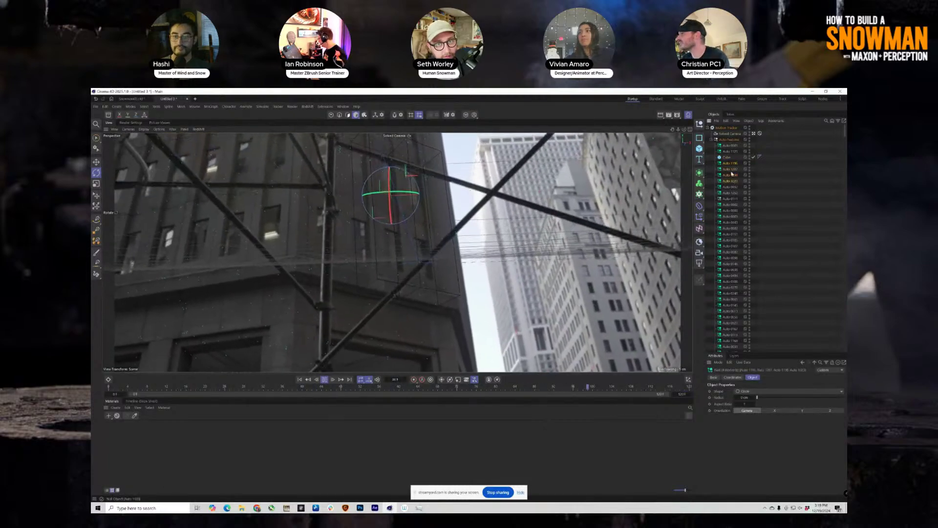
click(690, 130)
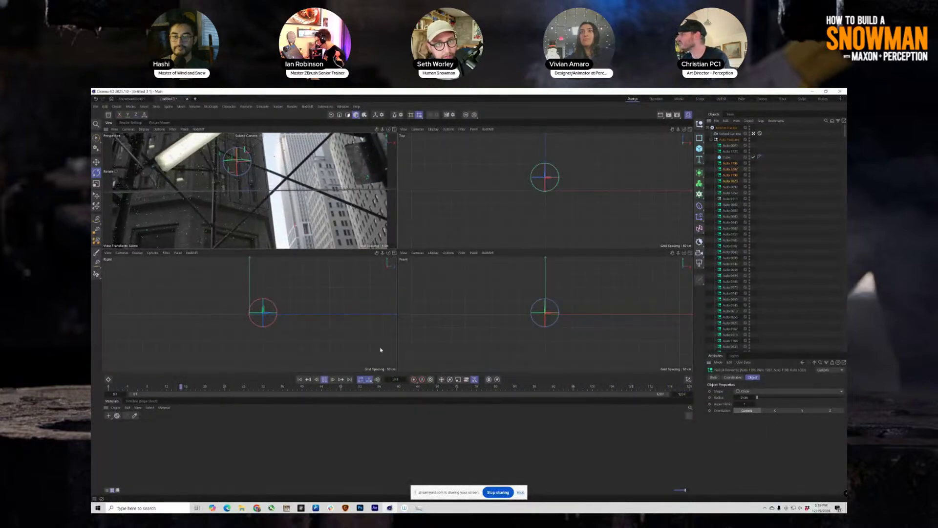
alt+right_drag(544, 173, 592, 152)
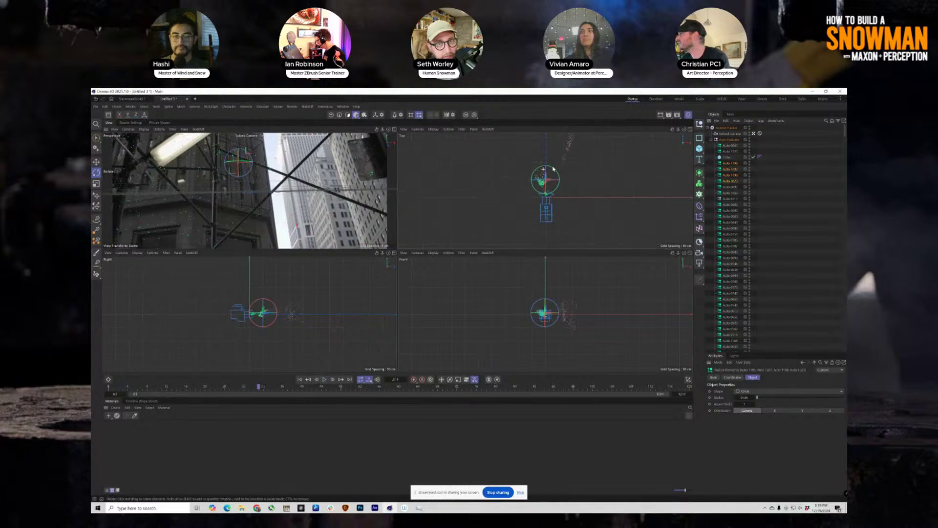
alt+right_drag(537, 183, 580, 156)
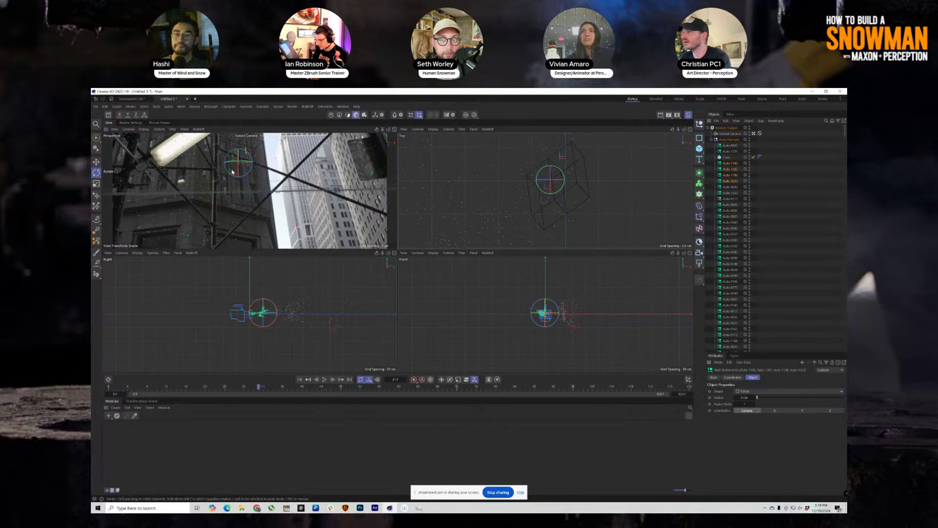
click(624, 187)
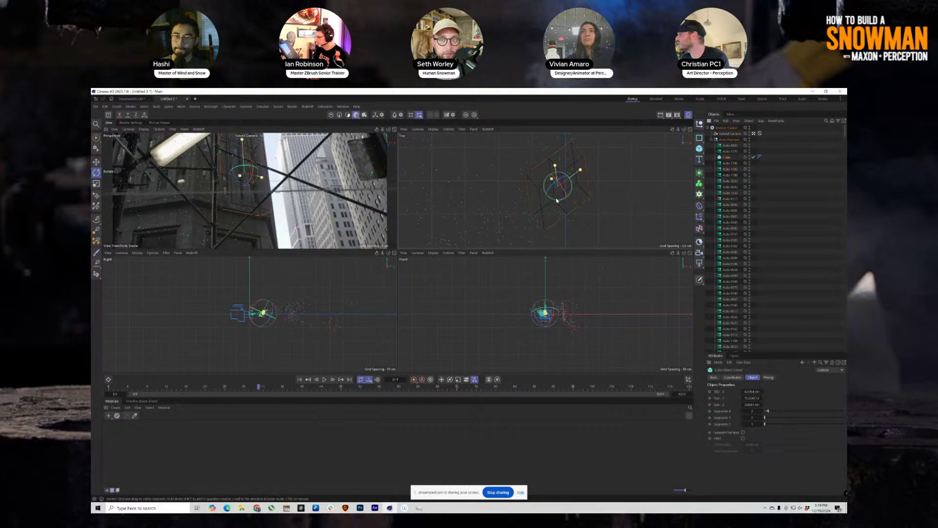
drag(560, 196, 554, 180)
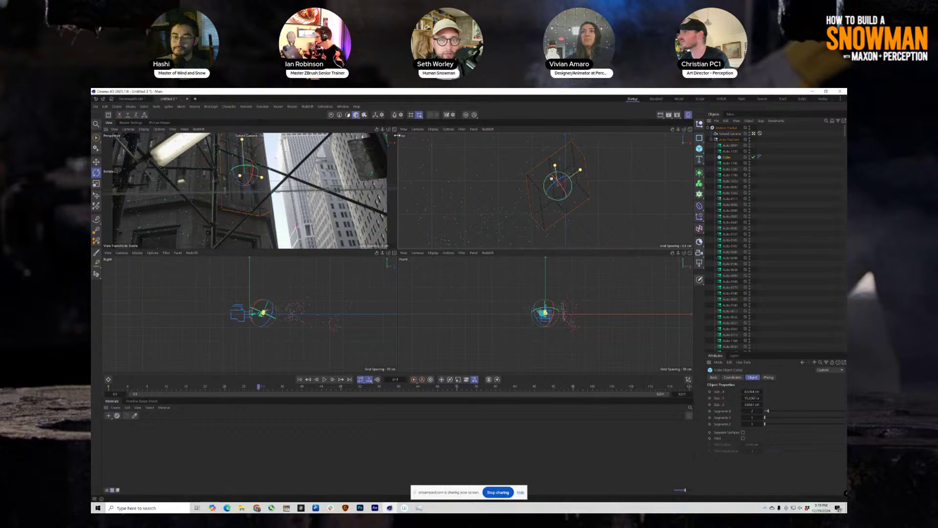
- Fine-tune the cube's rotation against the dark building in the full camera view and return to the start of the shot
click(394, 130)
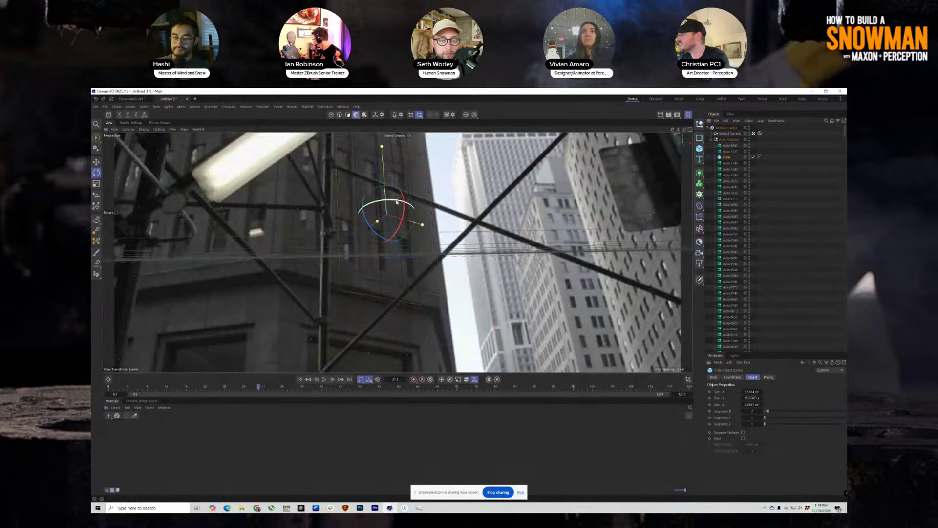
drag(398, 202, 400, 206)
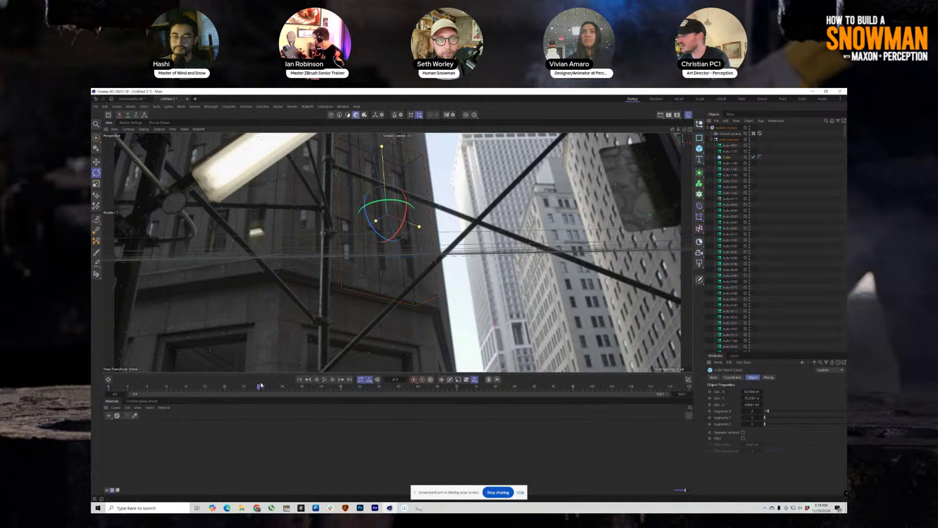
drag(259, 386, 217, 373)
key(shift+f)
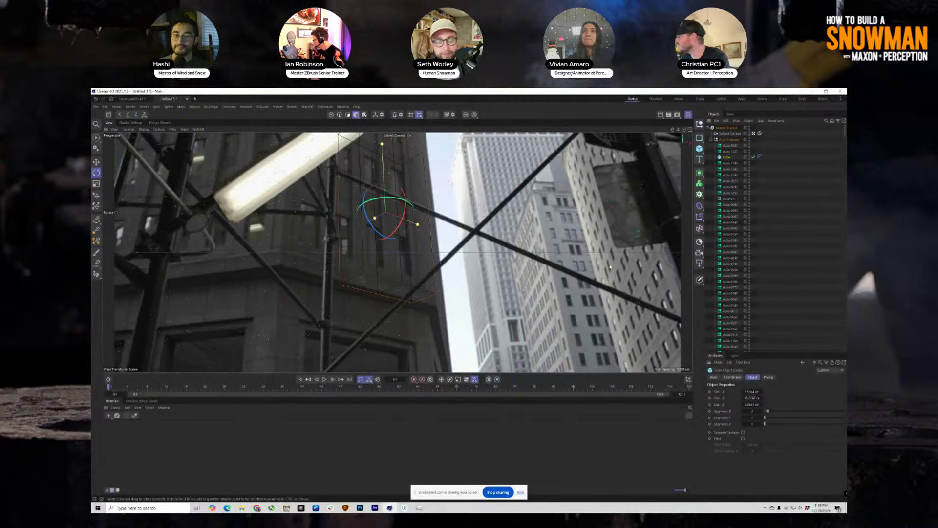
- Brush-select the feature nulls on the light building at the shot's right edge and move them to the top of the Auto Features list
key(9)
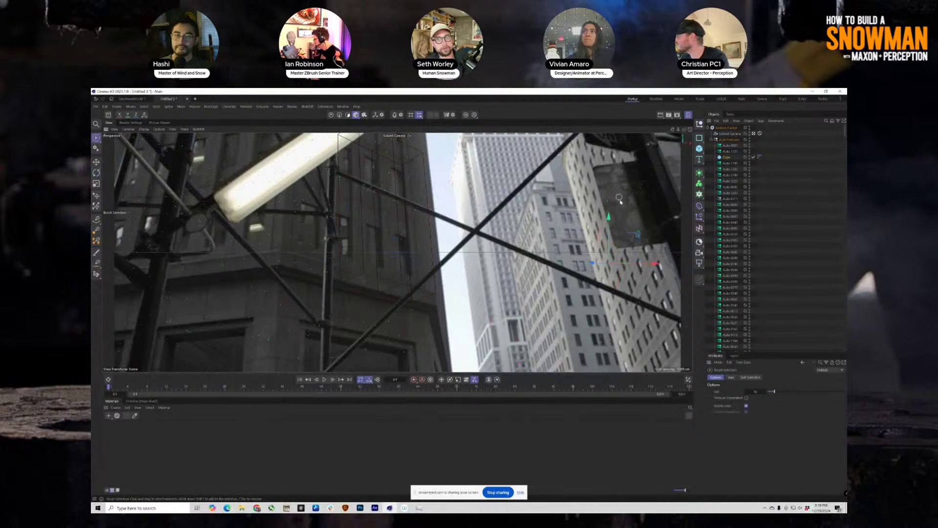
click(302, 386)
drag(313, 386, 592, 386)
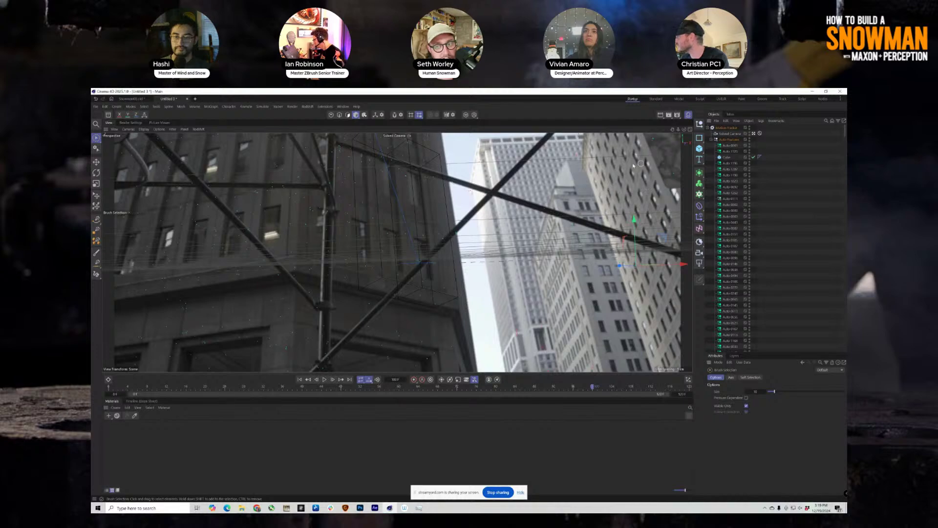
click(642, 186)
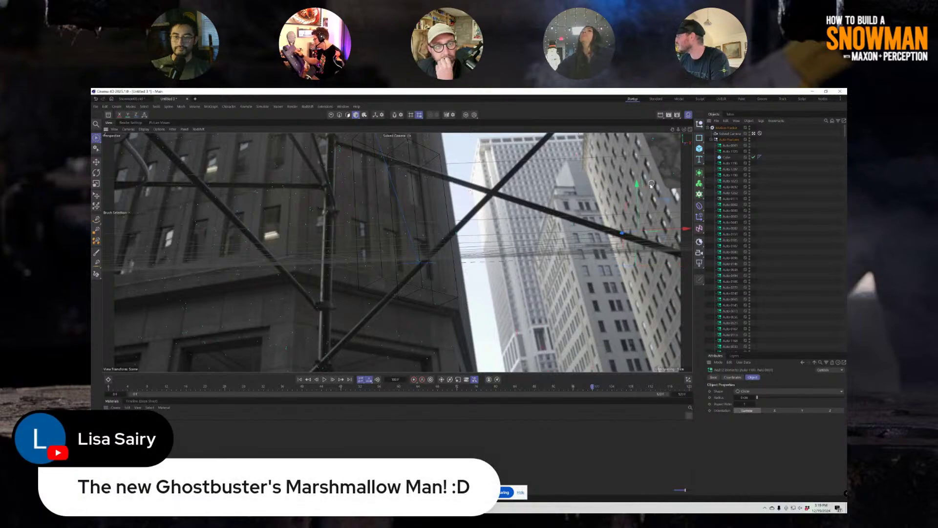
ctrl+click(729, 164)
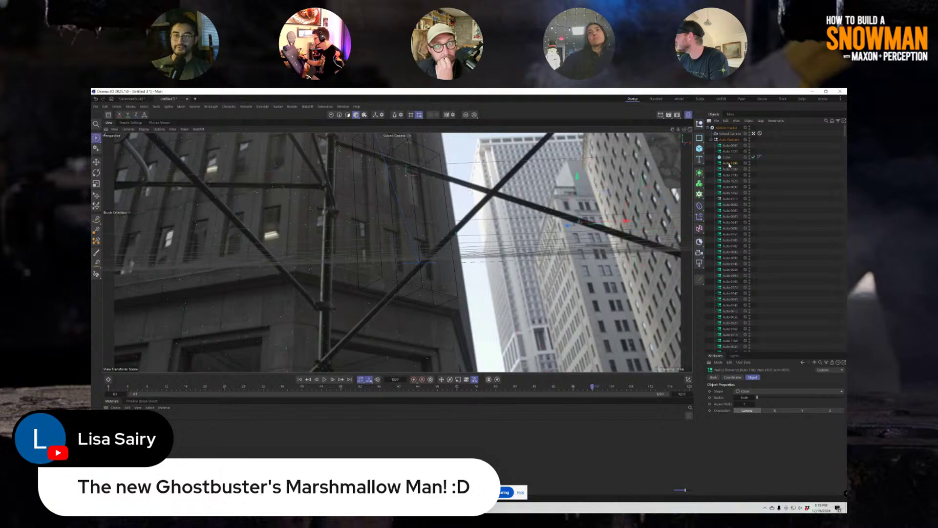
drag(729, 164, 736, 146)
ctrl+click(732, 157)
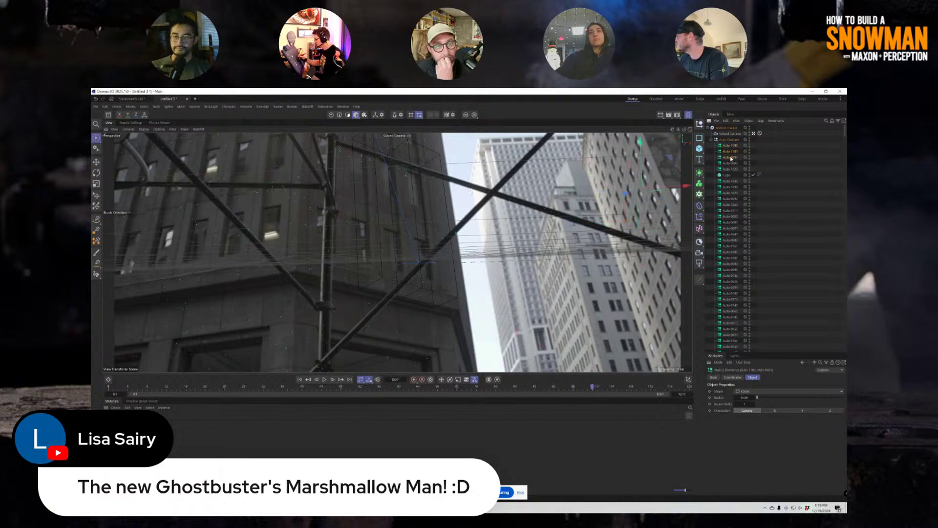
click(730, 151)
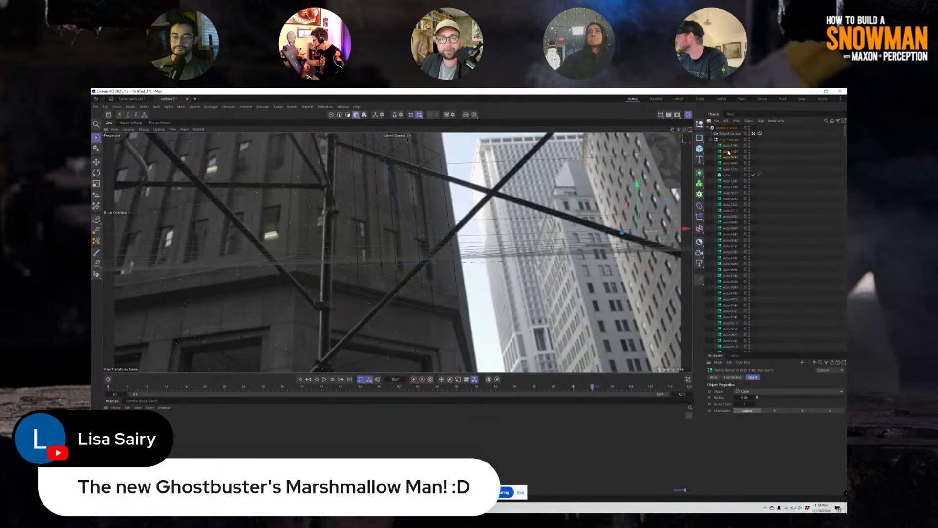
- Add a cube as a child of one of the light building's tracked nulls, scale it down and rotate it towards the facade
click(699, 148)
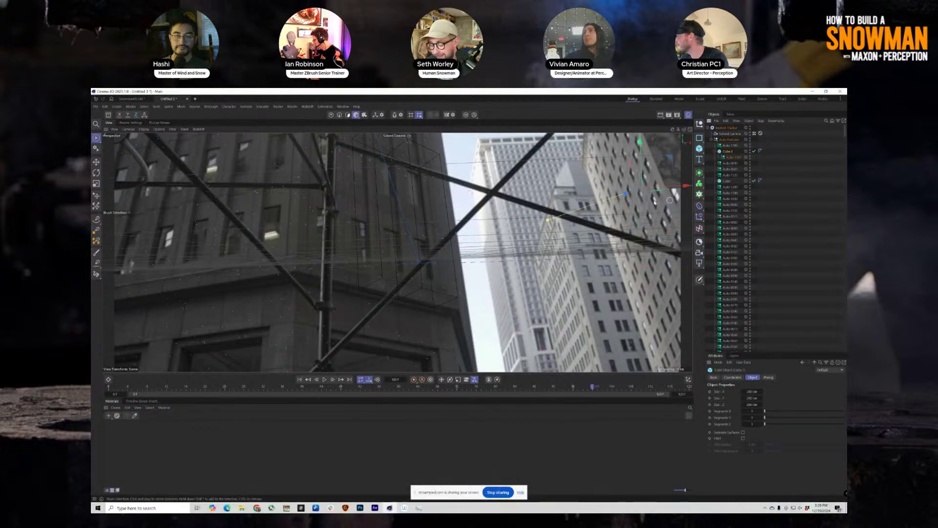
drag(728, 152, 731, 158)
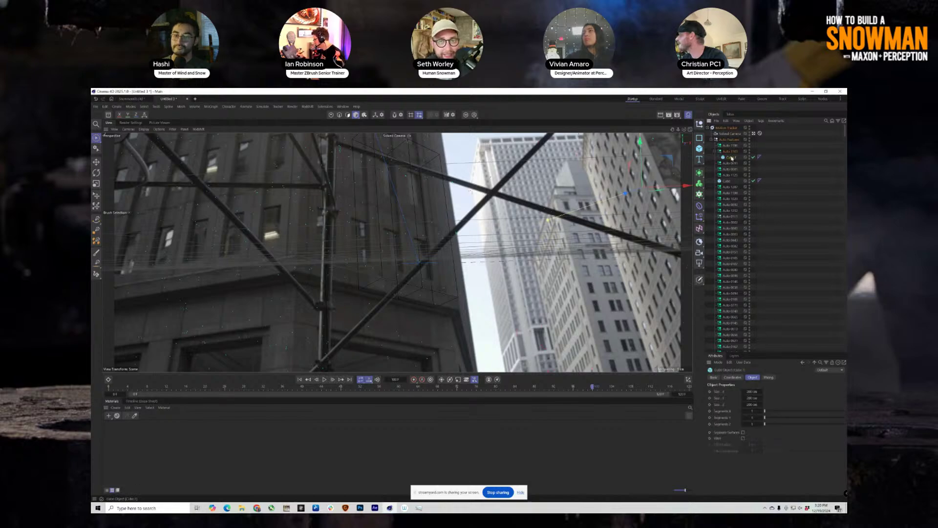
key(t)
drag(618, 195, 656, 164)
key(r)
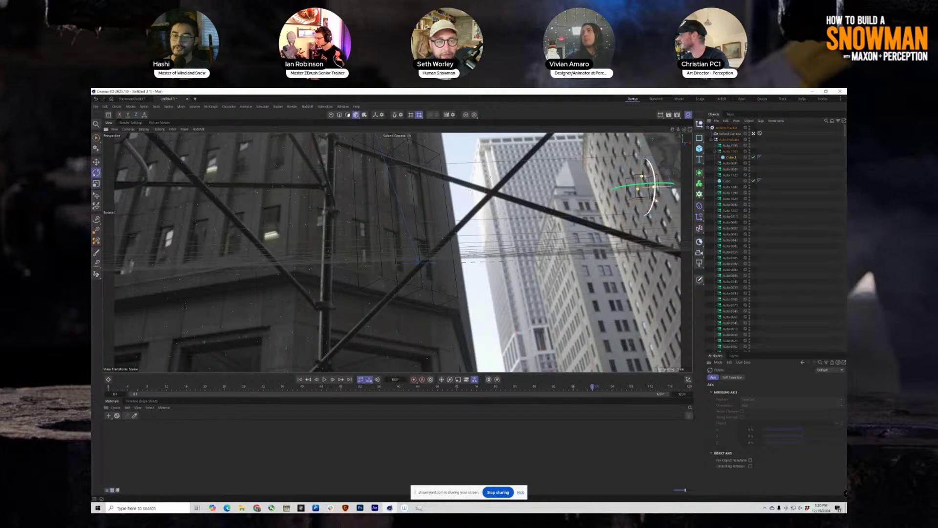
drag(654, 207, 621, 213)
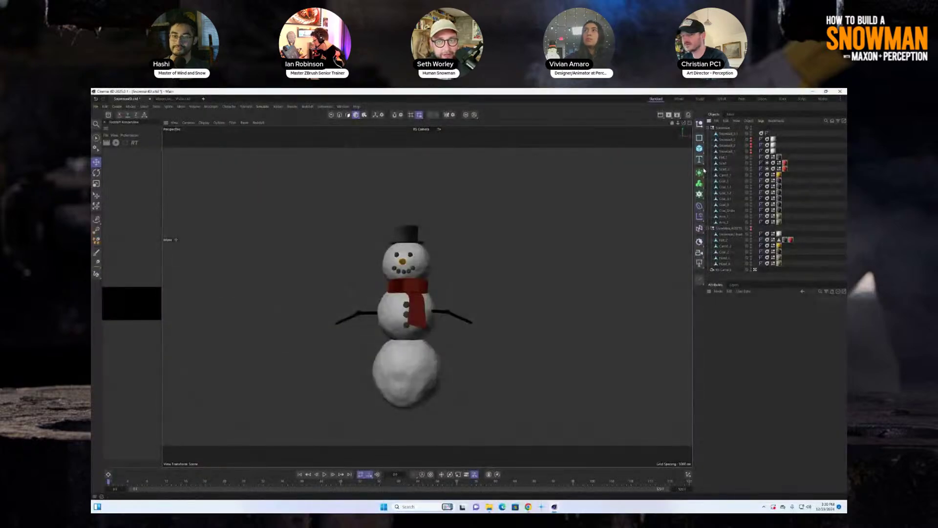
- Add a Matrix object to the snowman scene and set its form size to 5 cm
click(700, 182)
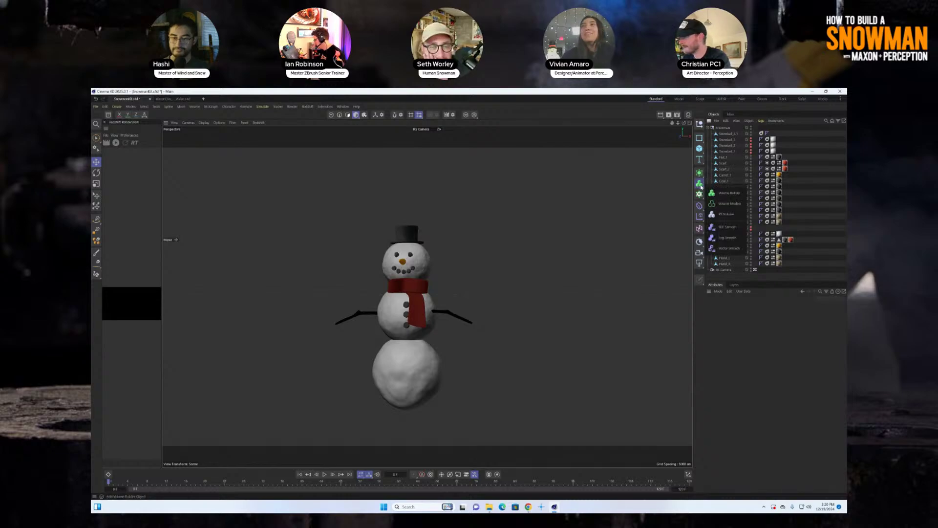
click(699, 194)
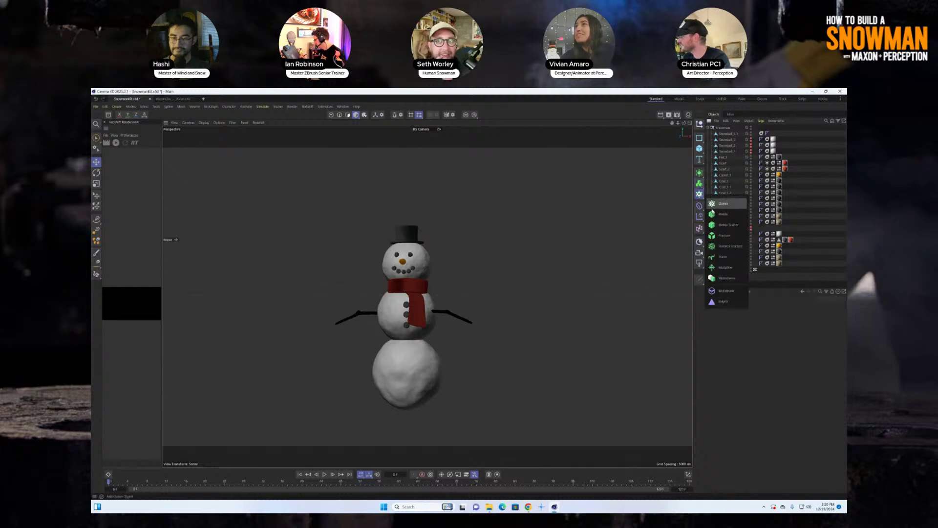
click(724, 209)
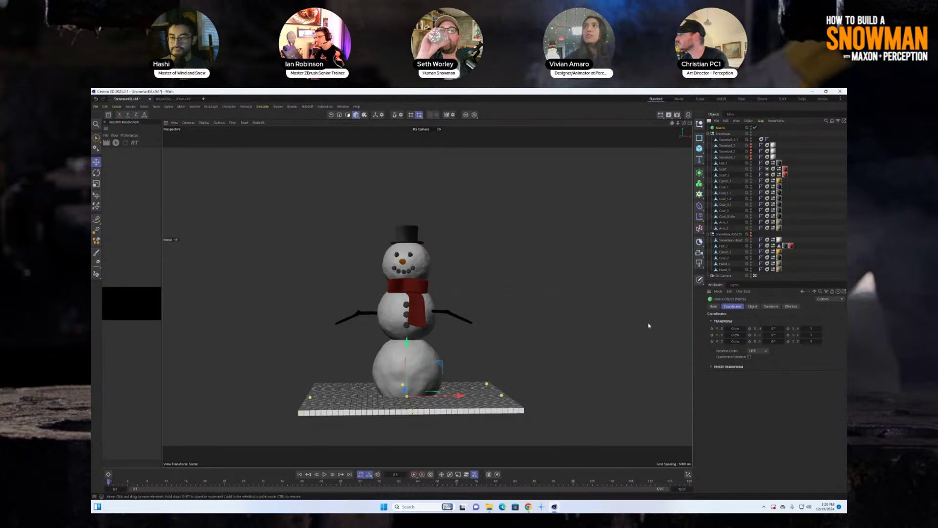
click(753, 307)
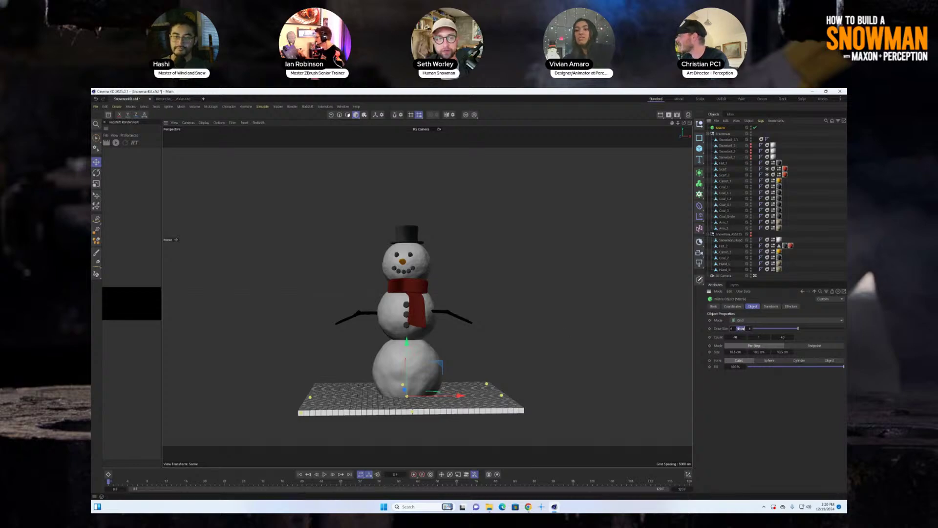
drag(747, 328, 741, 329)
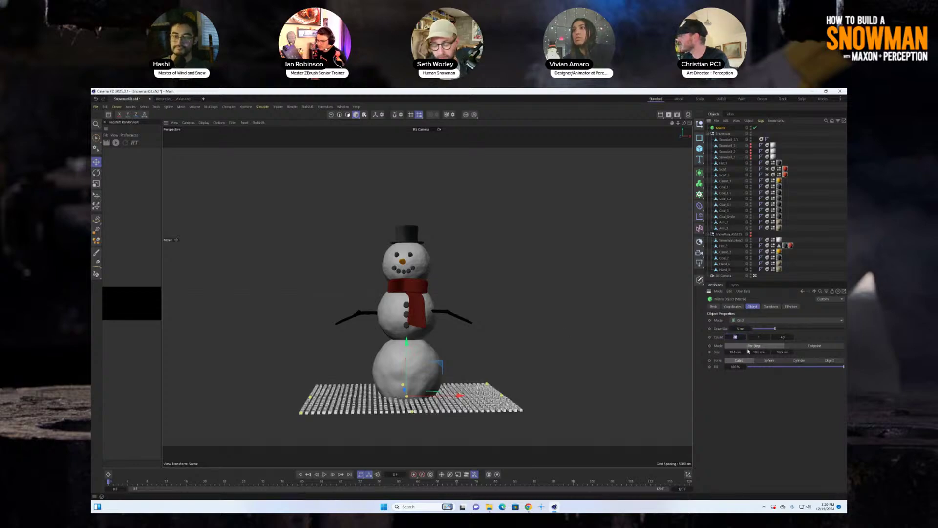
- Set the Matrix grid's per-step size to 5 cm on every axis and raise the grid to the snowman's middle snowball
click(739, 352)
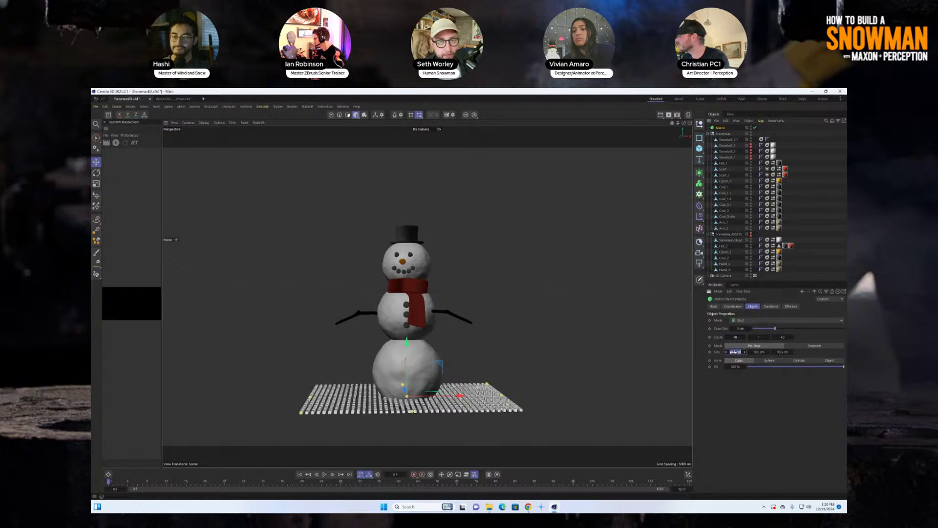
text(5)
key(Return)
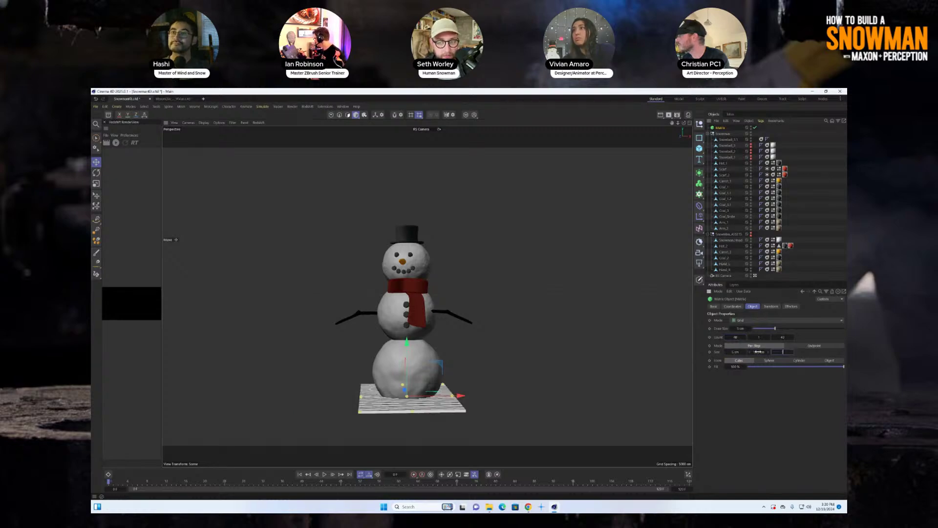
click(757, 352)
text(5)
key(Return)
drag(406, 345, 404, 260)
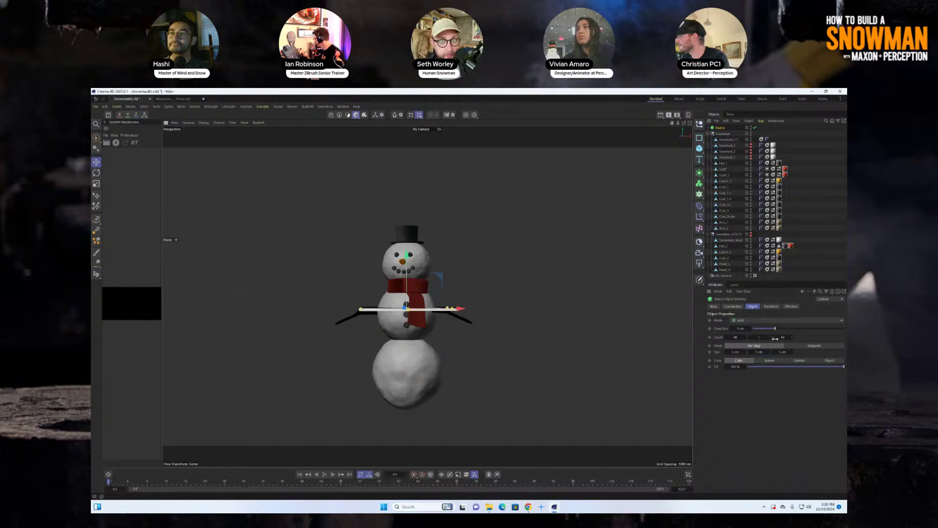
- Set the Matrix grid's count to 50 × 100 × 50 so it encloses the whole snowman
click(759, 337)
click(733, 339)
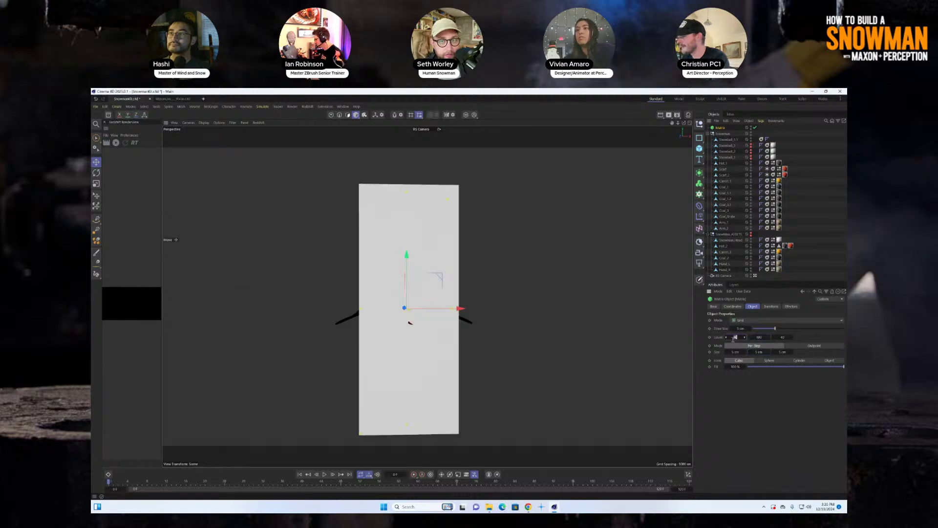
text(0)
key(Return)
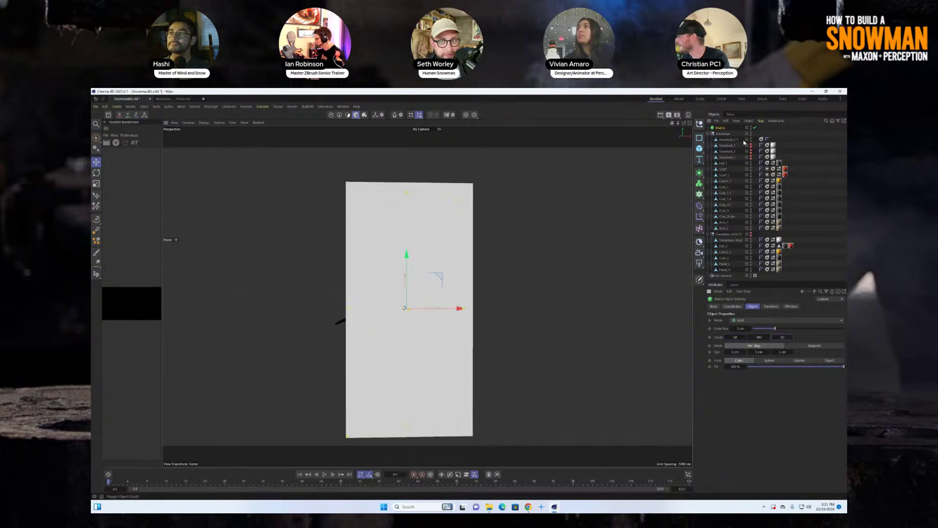
- Collapse the snowman and snowman assets groups in the object list and add a Volume Builder
click(708, 134)
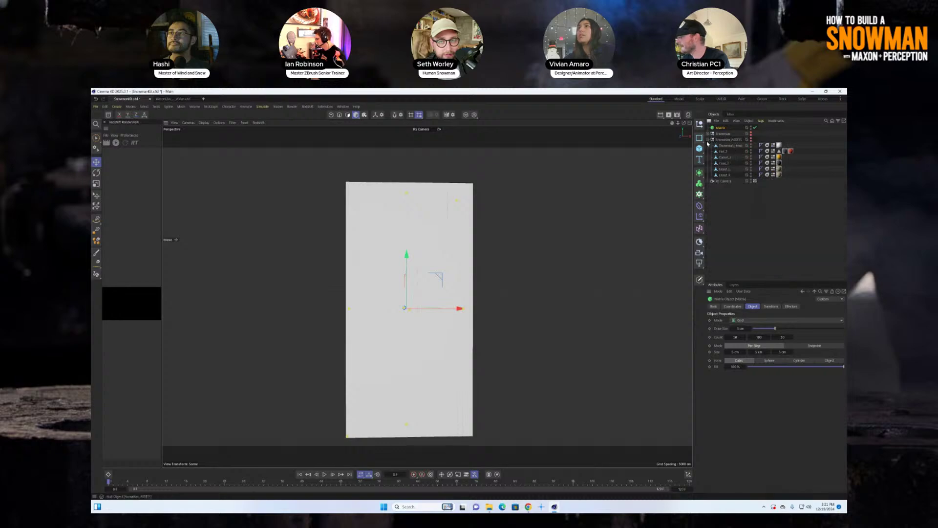
click(708, 139)
click(700, 184)
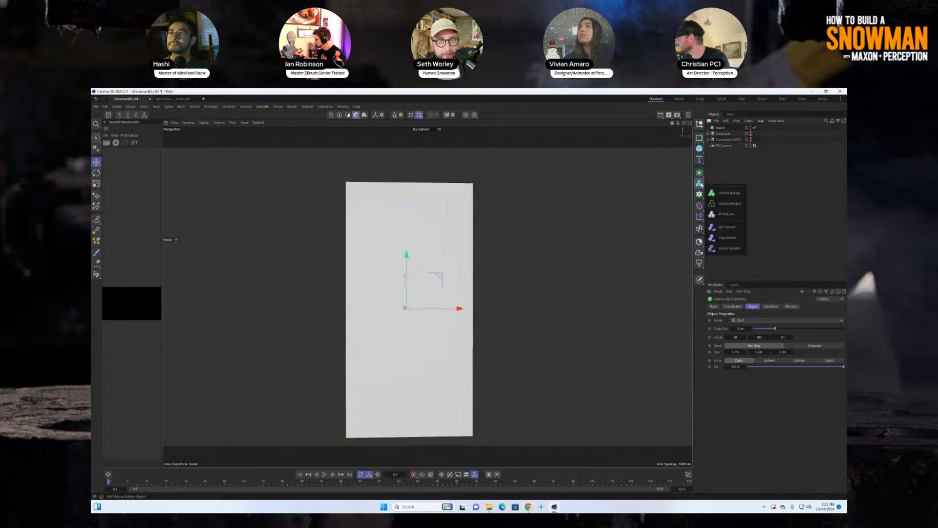
click(722, 193)
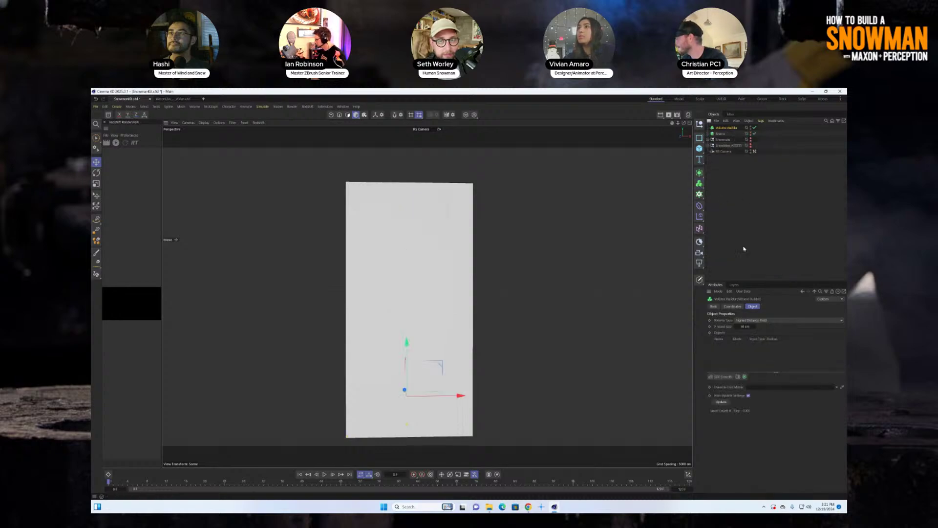
- Add the joined snowball mesh from the snowman group to the Volume Builder's objects and set the voxel size to 1 cm
click(708, 140)
drag(728, 147, 734, 355)
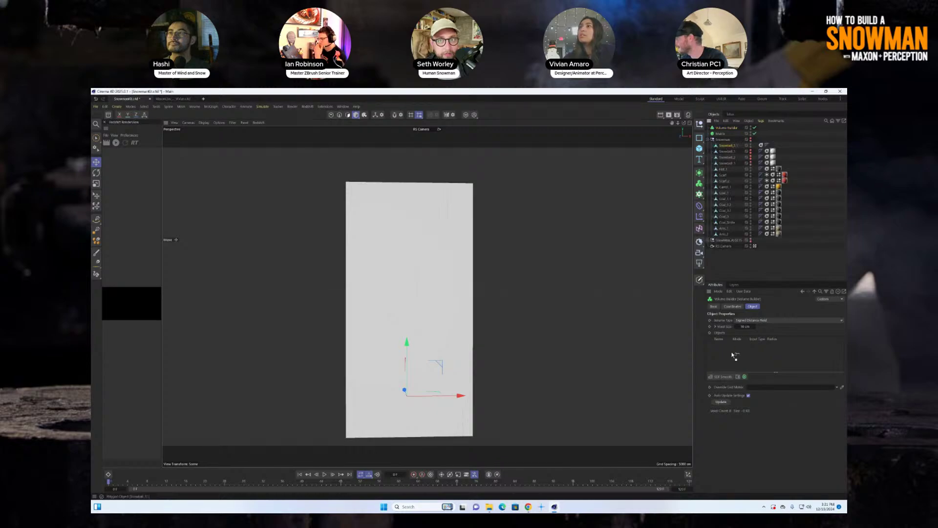
click(708, 141)
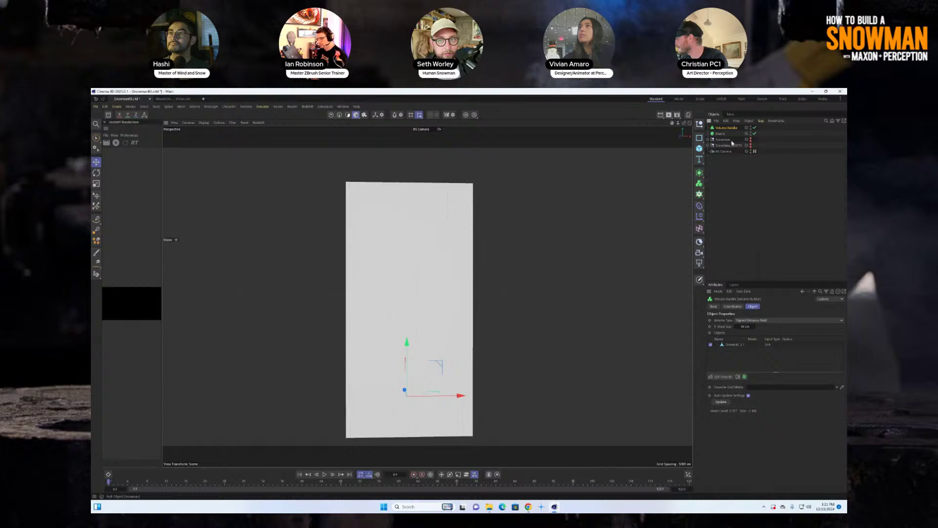
click(732, 379)
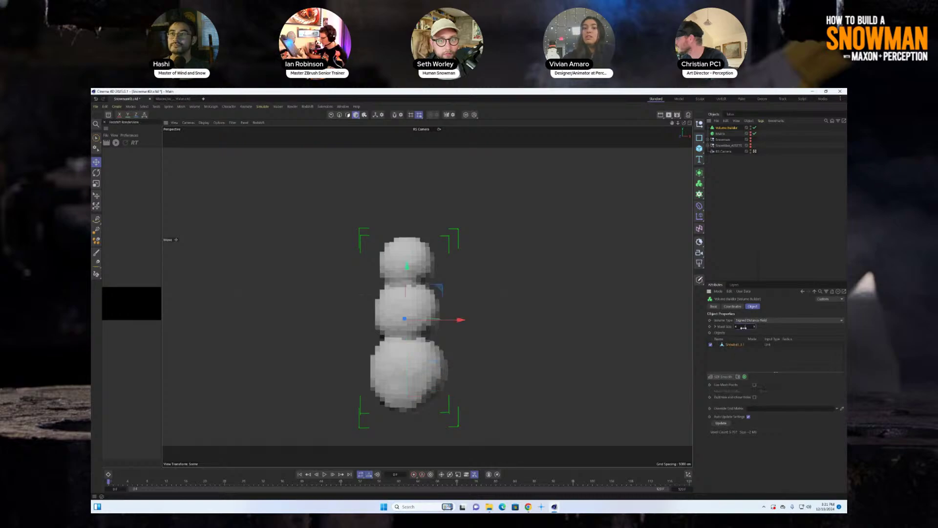
- Add the Matrix to the Volume Builder above the snowball mesh, set its mode to Intersect and enable Use Mesh Points
click(719, 134)
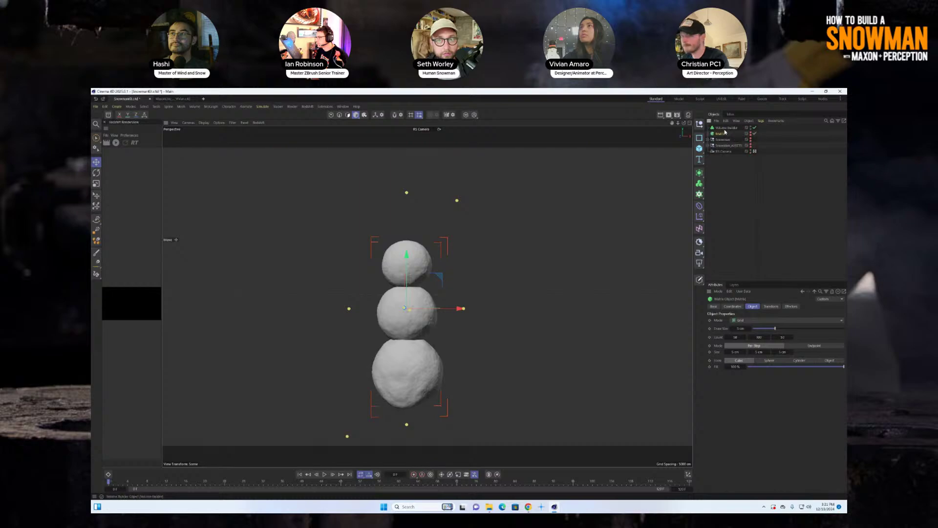
click(726, 128)
drag(721, 134, 740, 346)
click(755, 344)
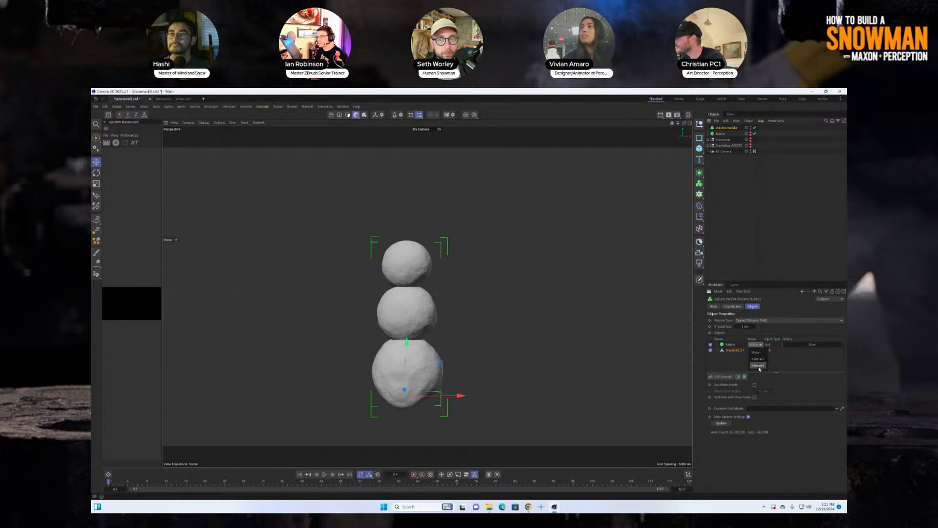
click(758, 366)
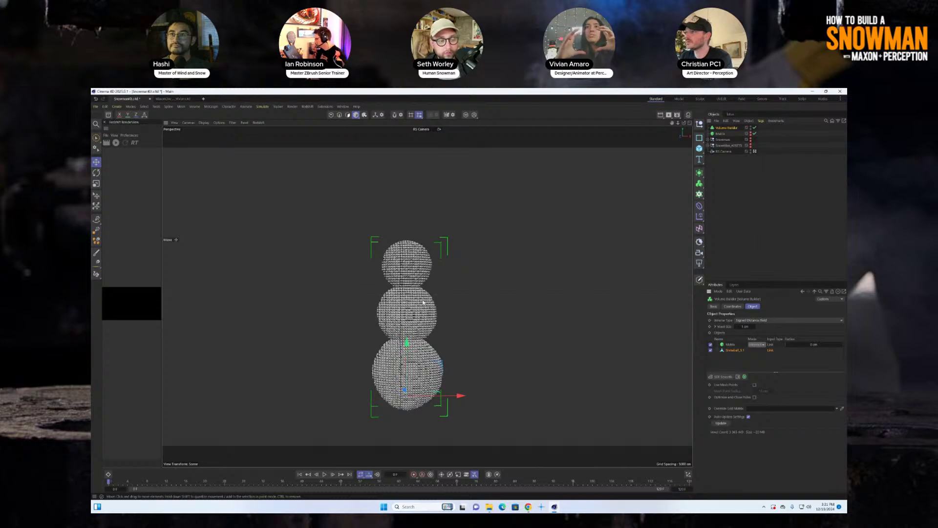
click(754, 385)
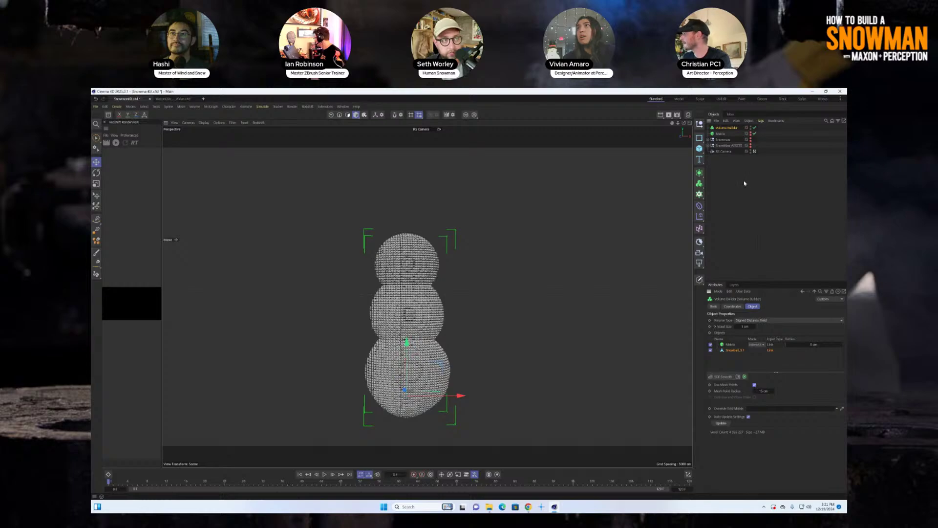
- Add a Plain effector to the Matrix object
click(721, 134)
click(791, 307)
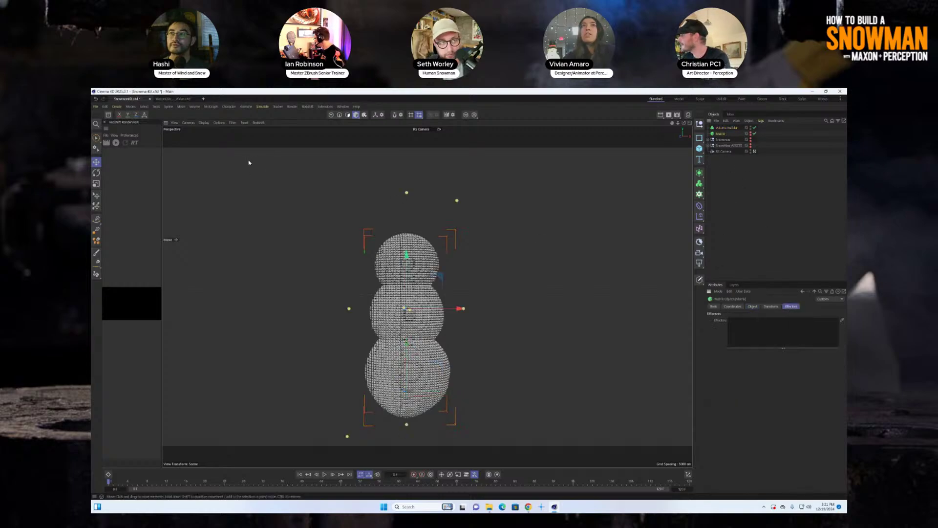
click(211, 107)
mouse_move(235, 117)
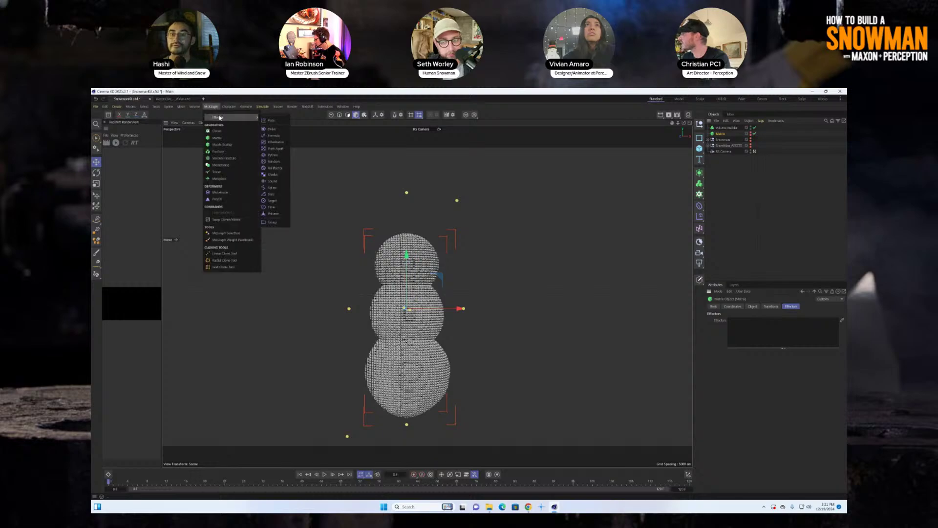
click(267, 123)
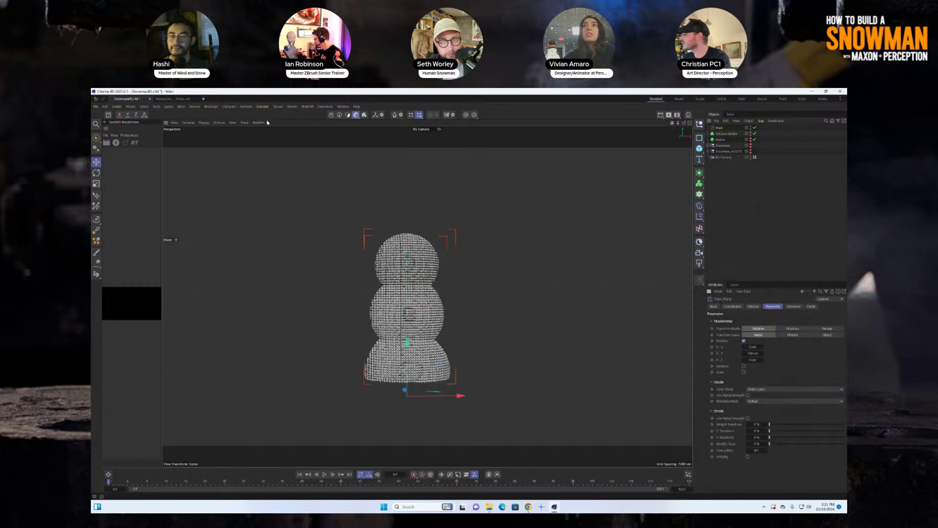
- Turn off the Plain effector's position transform and enable uniform scale with a value of -1
click(744, 341)
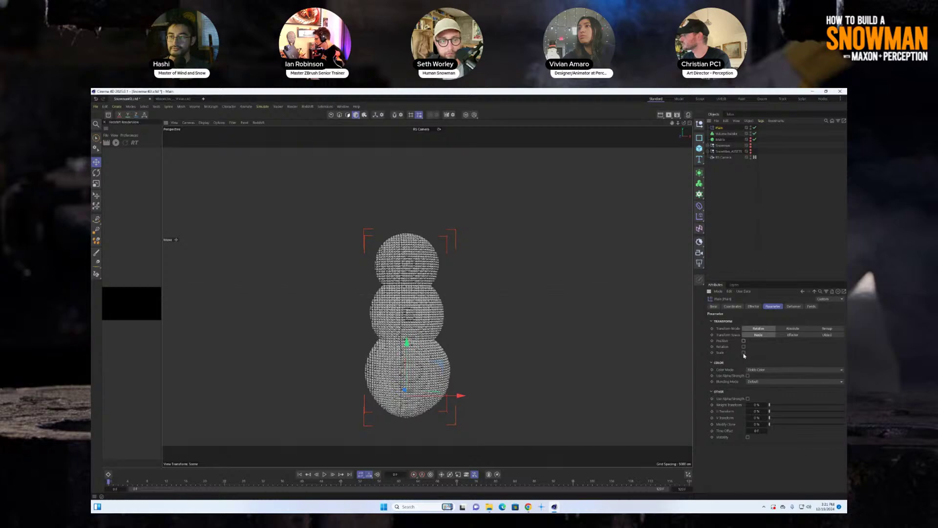
click(743, 352)
click(744, 358)
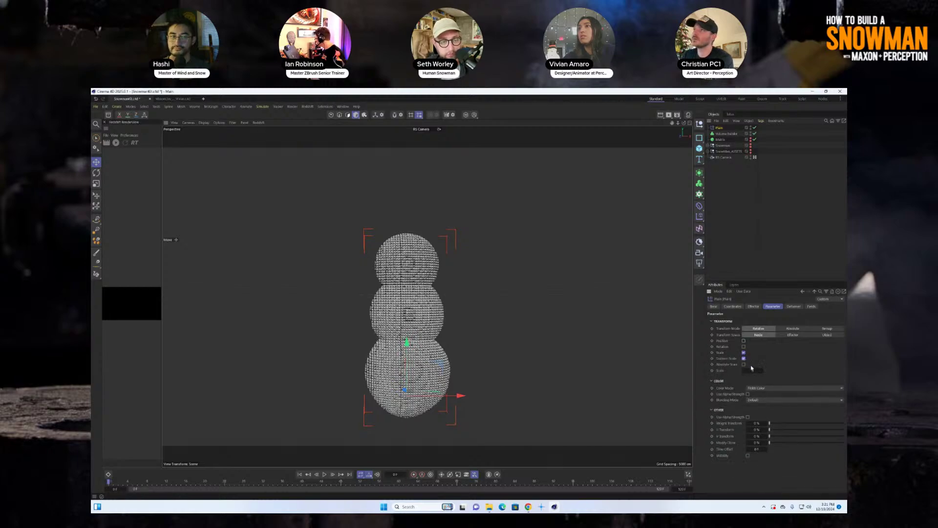
click(753, 369)
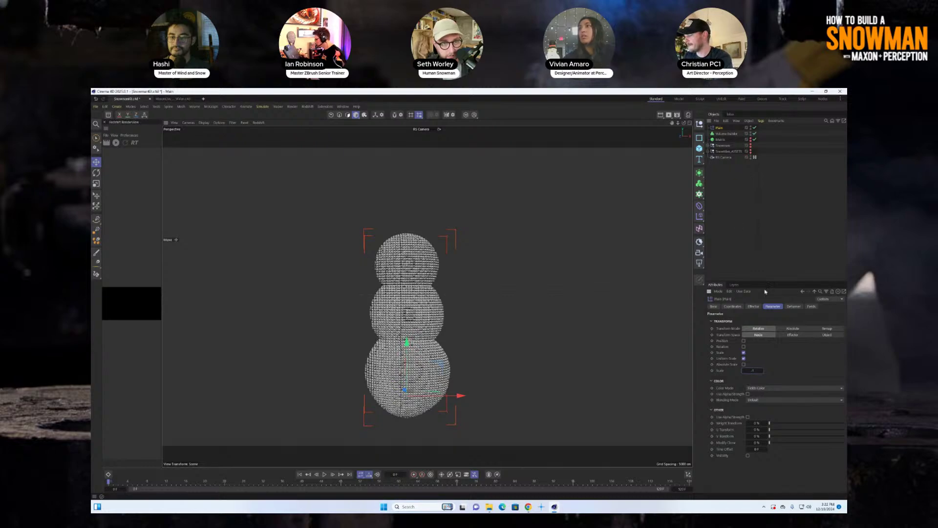
- Add a Spherical Field to the Plain effector's falloff
click(812, 307)
click(724, 365)
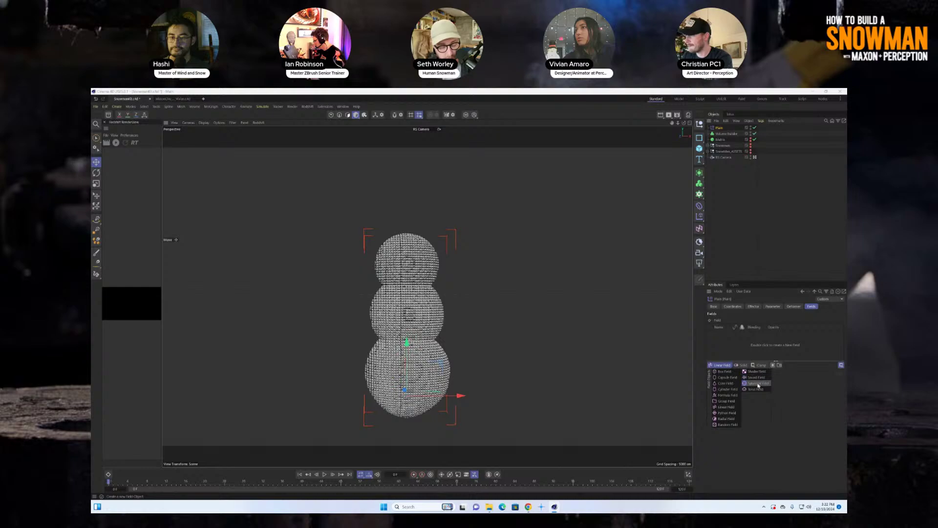
click(757, 383)
alt+drag(437, 346, 400, 327)
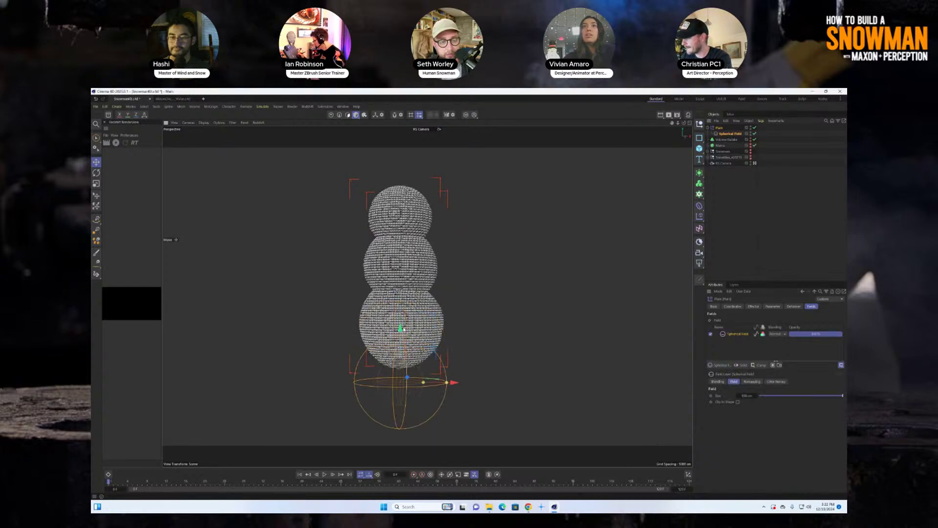
- Hide the Volume Builder, show the Matrix grid in the viewport and check that the Plain effector is assigned to it
click(725, 140)
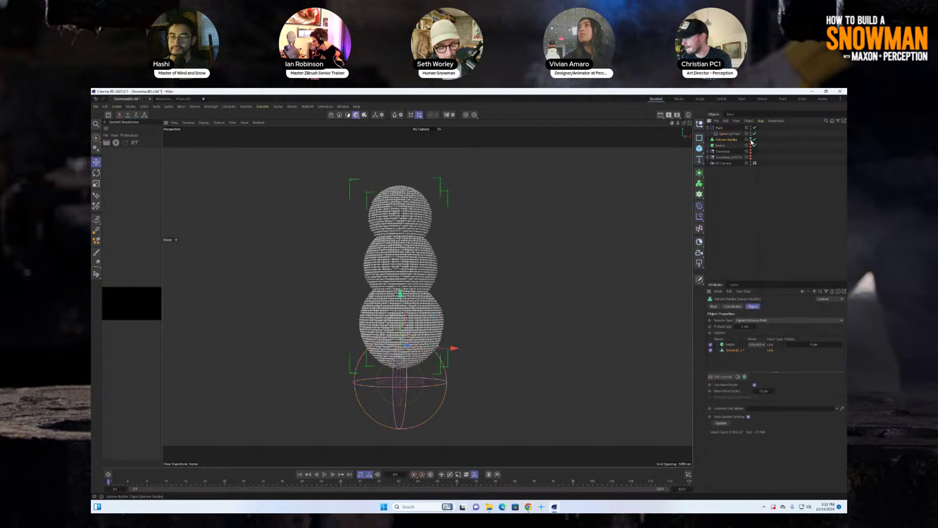
click(751, 141)
click(734, 145)
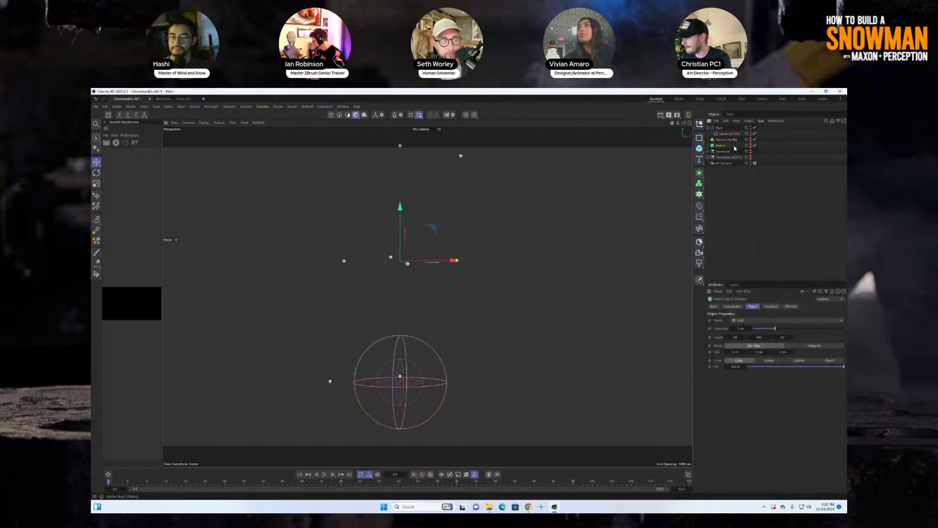
click(751, 145)
alt+drag(372, 322, 405, 352)
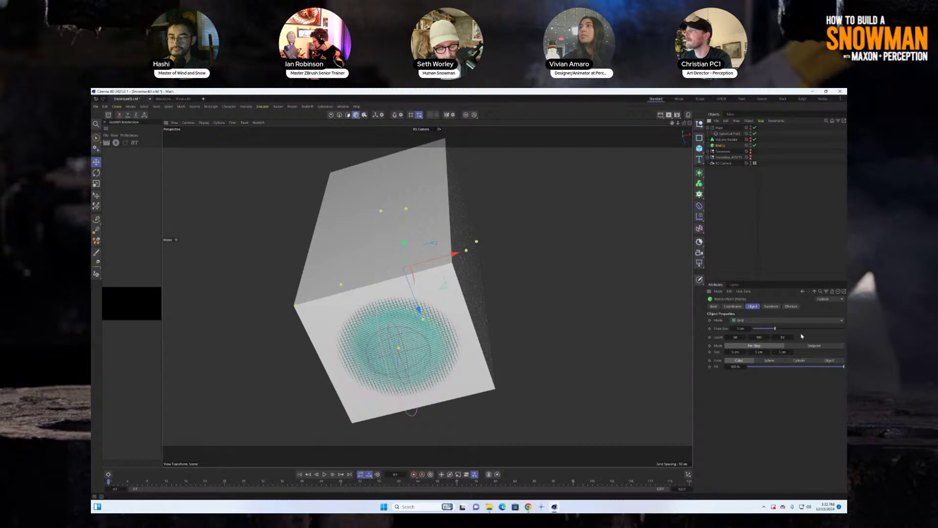
click(791, 306)
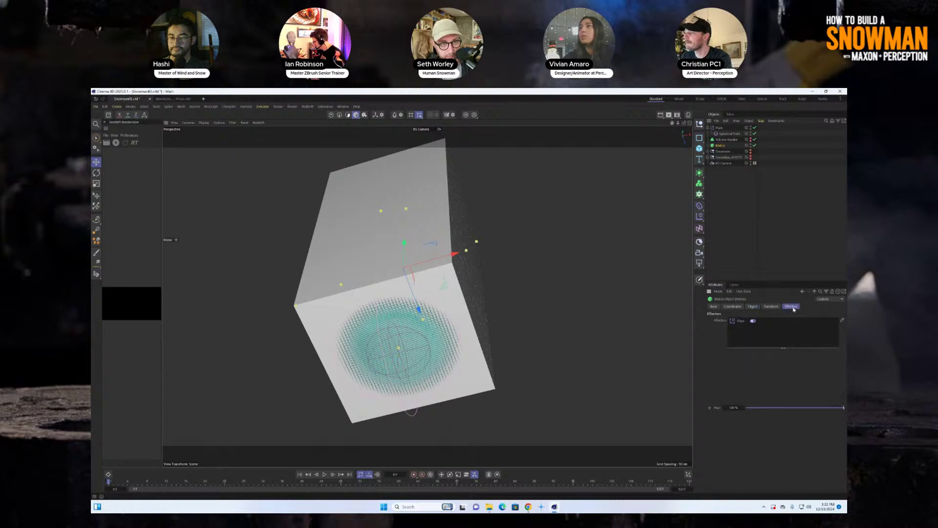
- Keyframe the Spherical Field's Y position and lower the field below the Matrix grid at the first frame
click(730, 134)
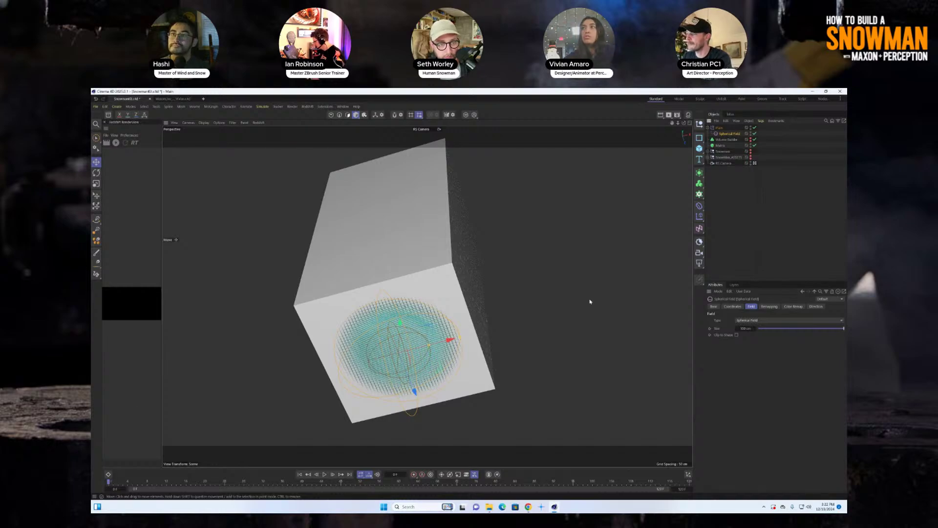
click(738, 307)
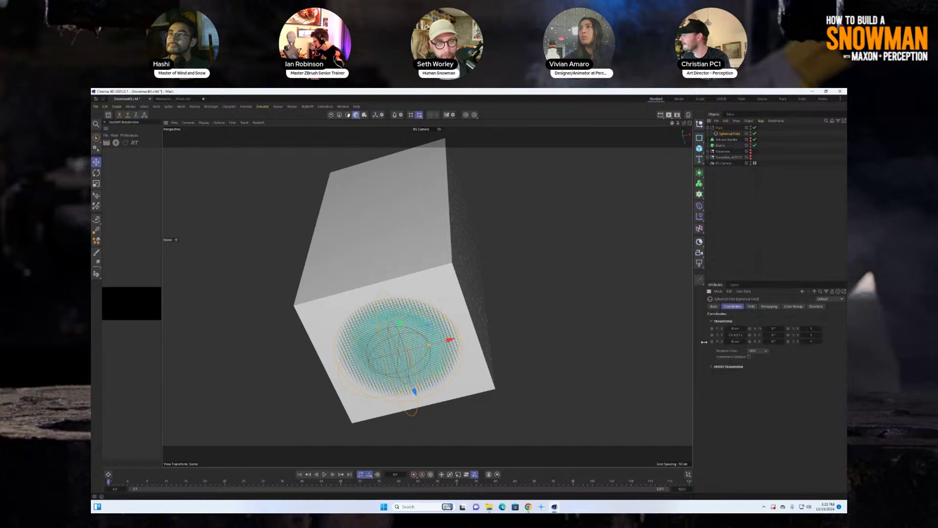
key(g)
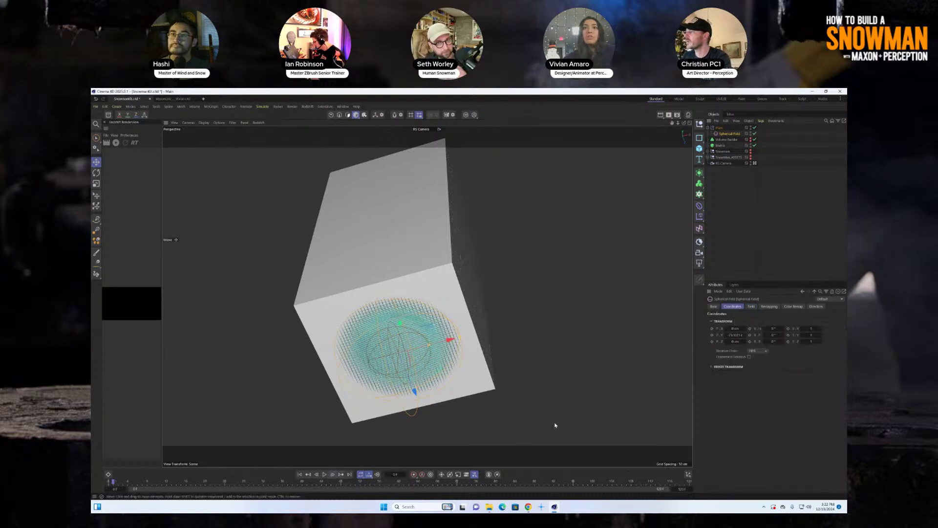
click(316, 474)
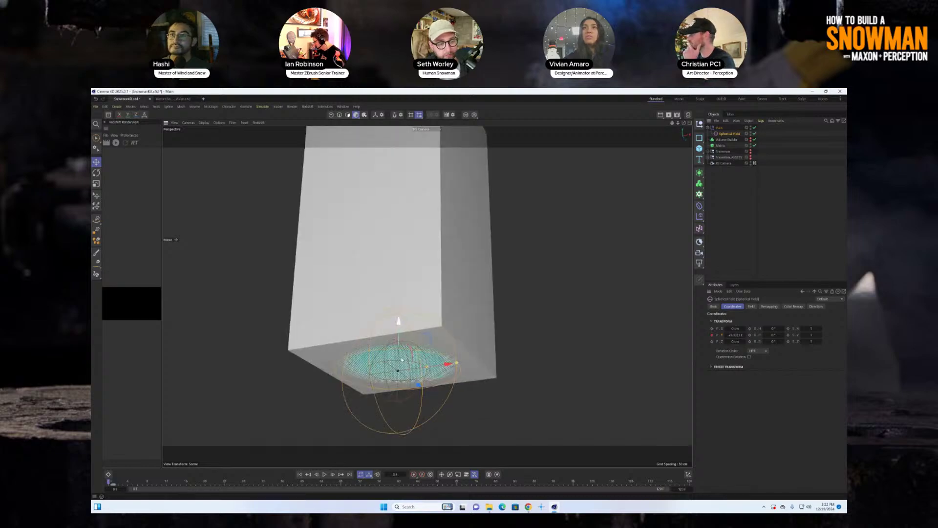
drag(401, 359, 401, 409)
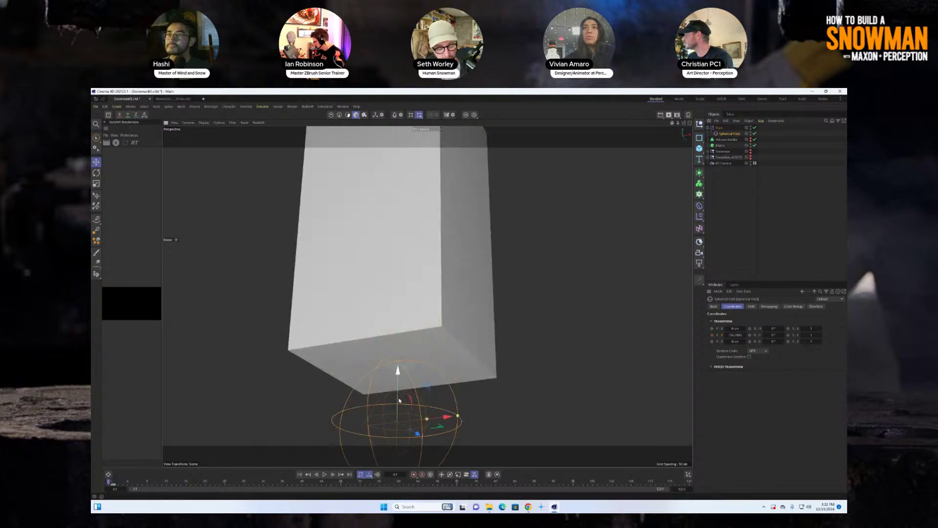
drag(397, 372, 397, 403)
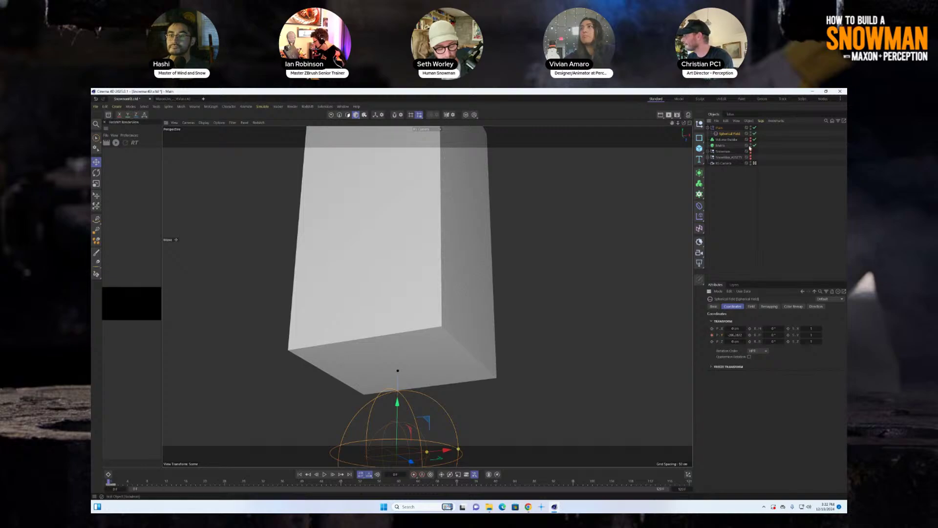
- Add a Freeze layer beneath the Spherical Field in the Plain effector's fields and set the Spherical Field's blending to Max
click(720, 127)
click(811, 306)
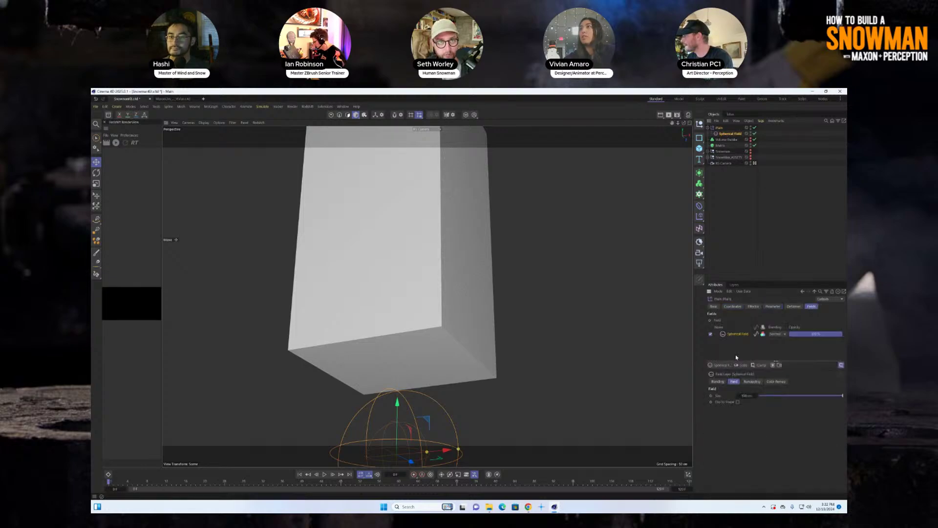
click(761, 365)
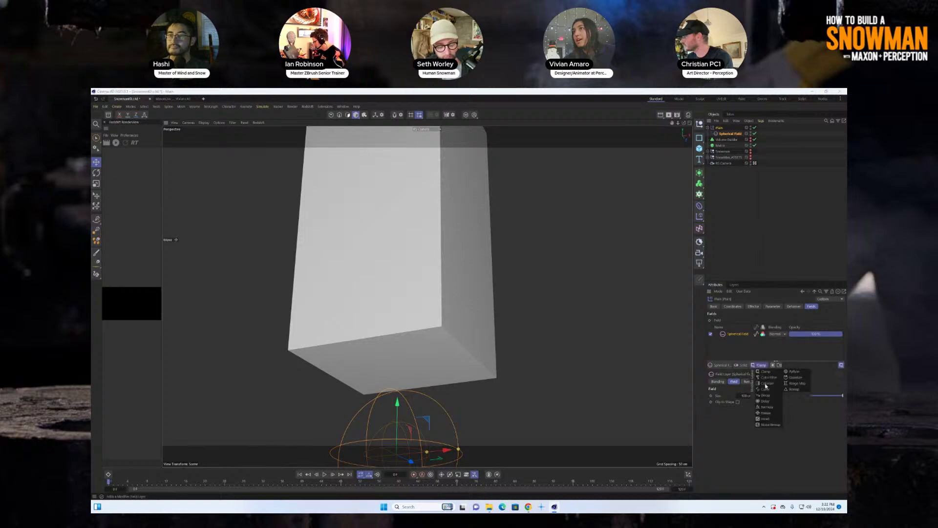
click(769, 413)
drag(733, 334, 733, 347)
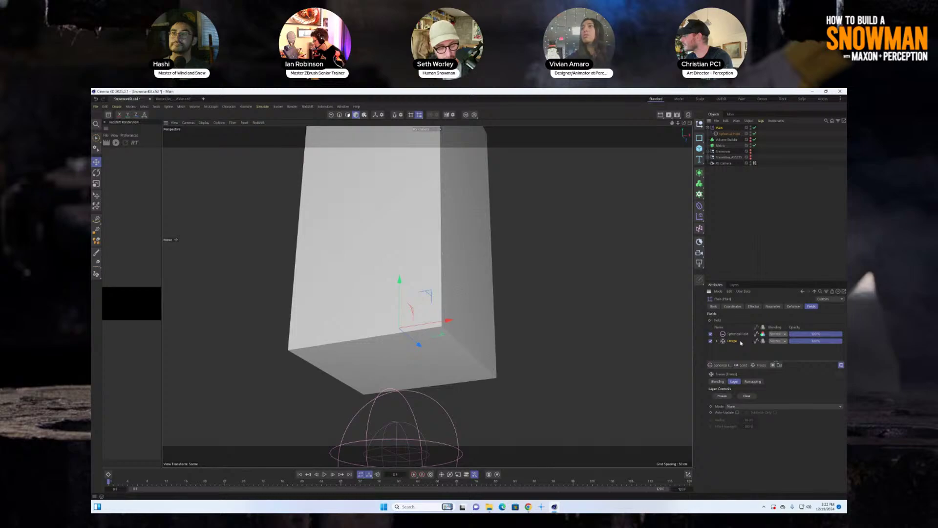
click(779, 334)
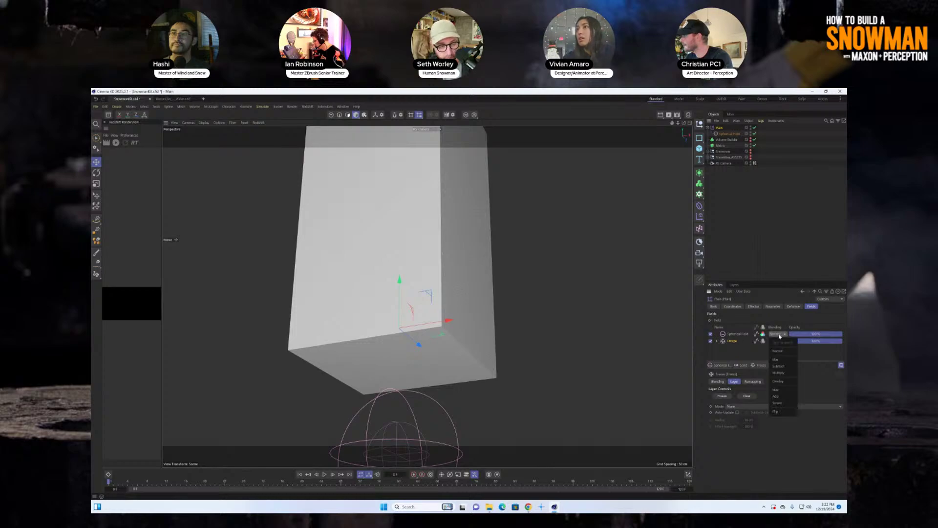
click(781, 390)
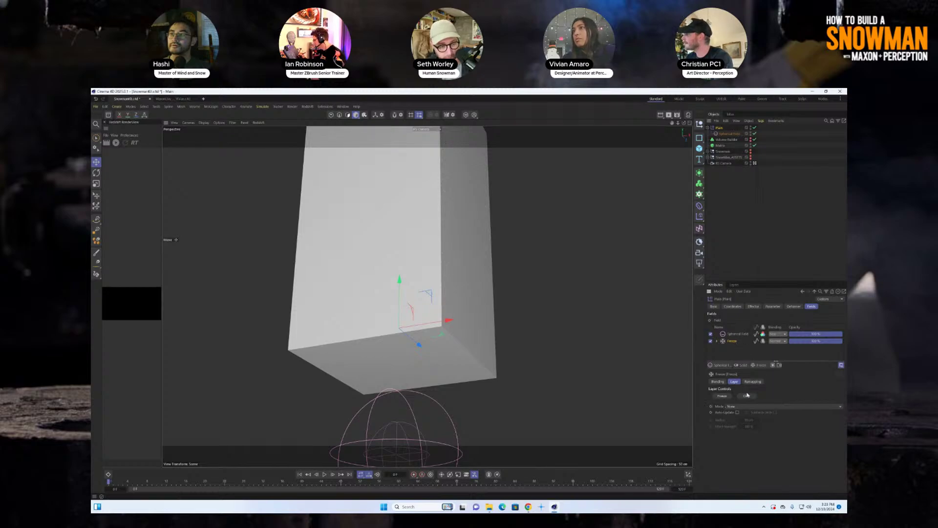
- Set the Freeze layer's mode to Grow and play the animation to preview how the effect spreads through the Matrix grid
click(841, 407)
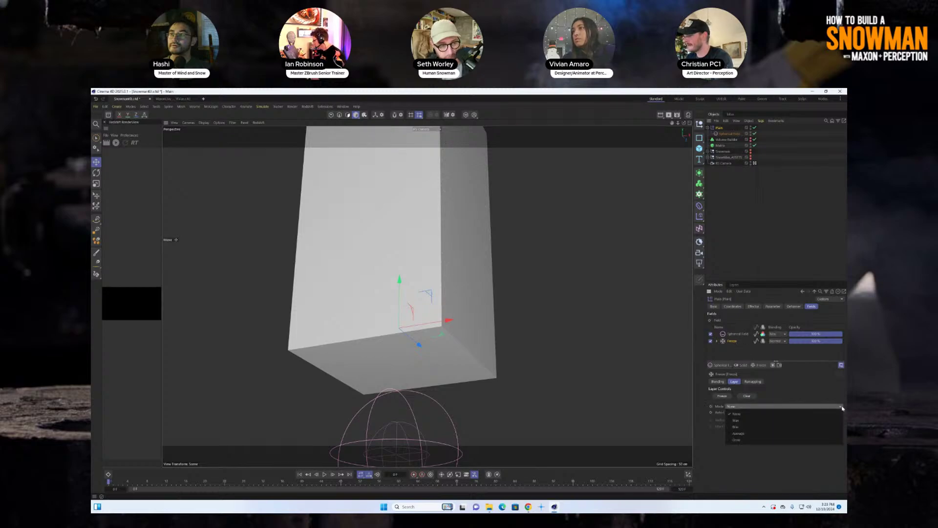
click(739, 440)
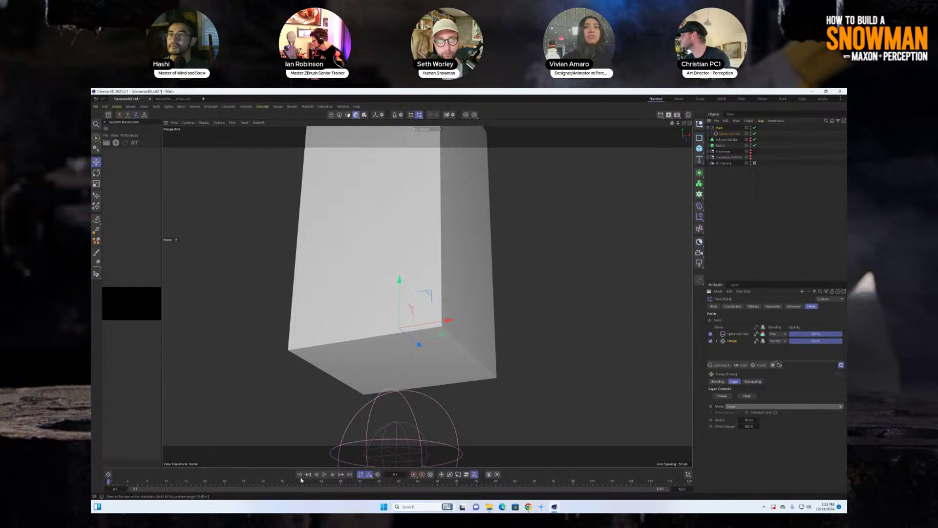
click(323, 475)
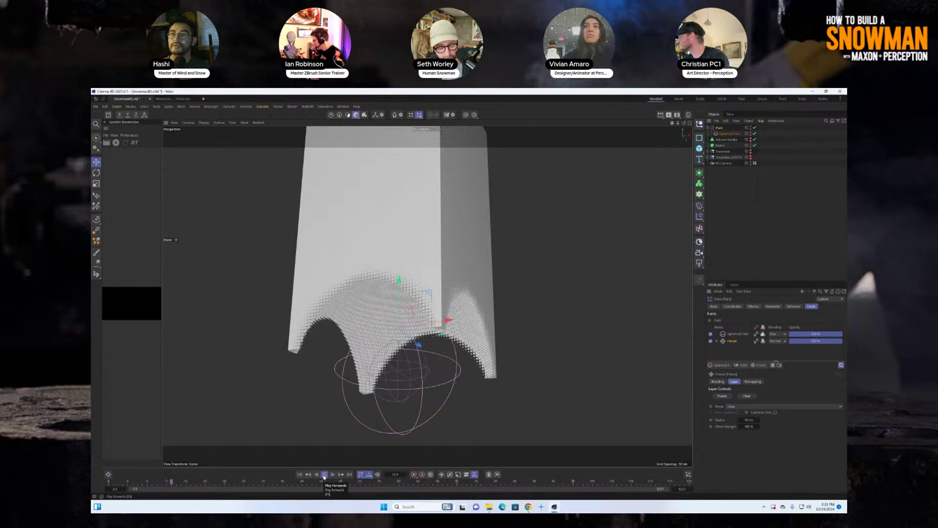
click(323, 475)
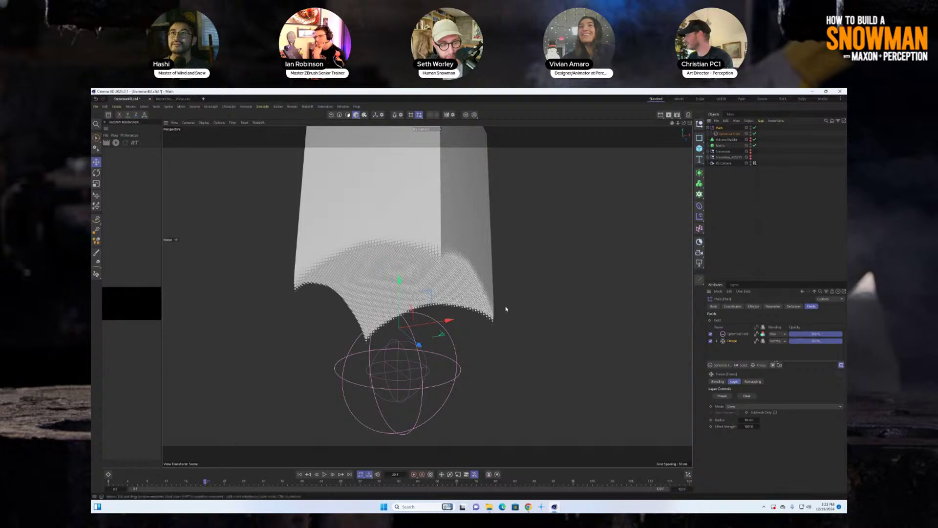
drag(428, 291, 426, 298)
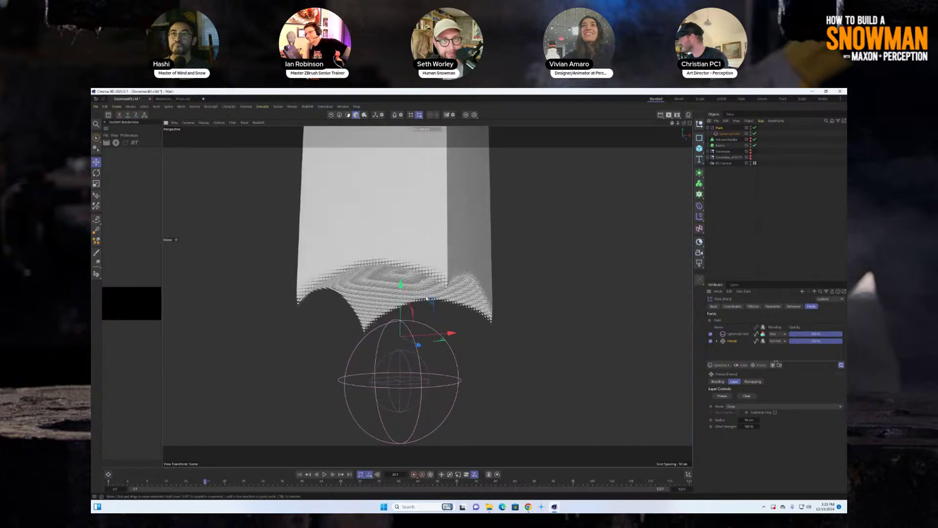
- Set the Plain effector's Transform Mode to Remap
click(753, 306)
click(773, 306)
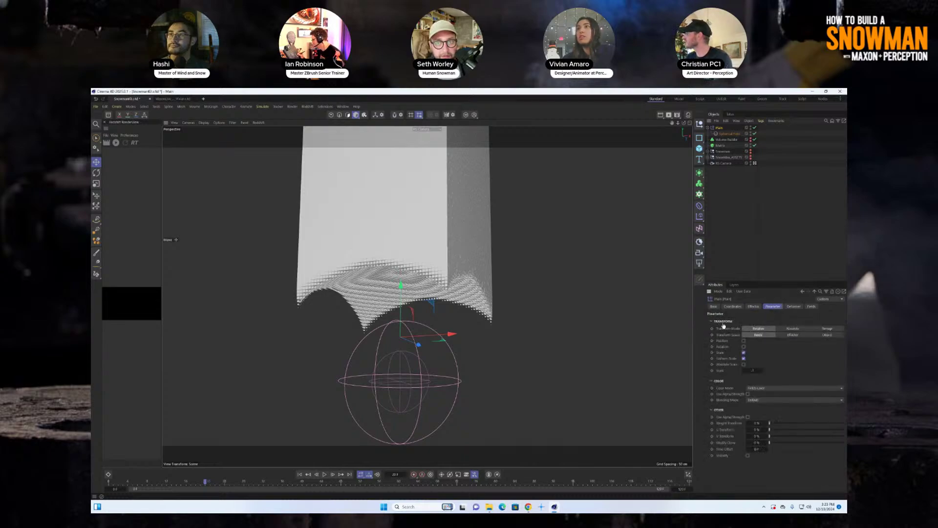
click(827, 329)
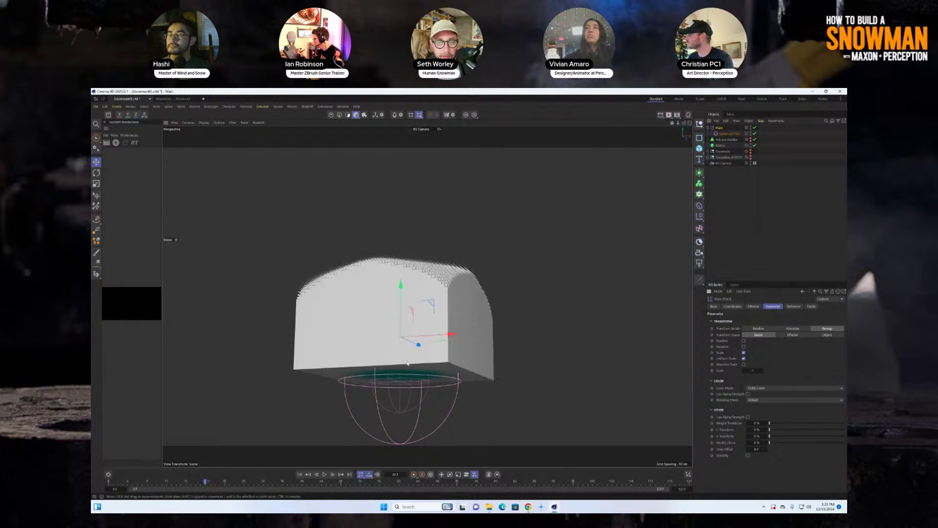
- Add a Shader Field to the Plain effector's fields and load a Noise shader into it
click(811, 306)
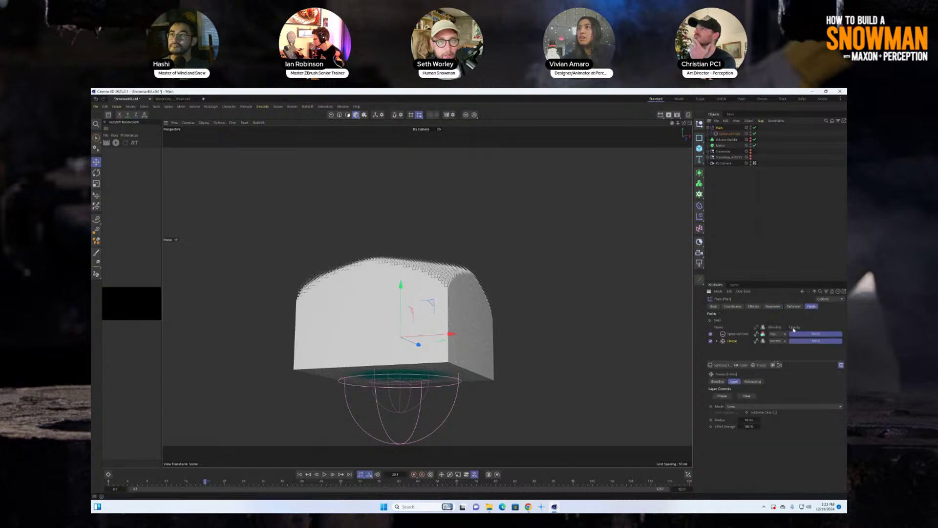
click(720, 364)
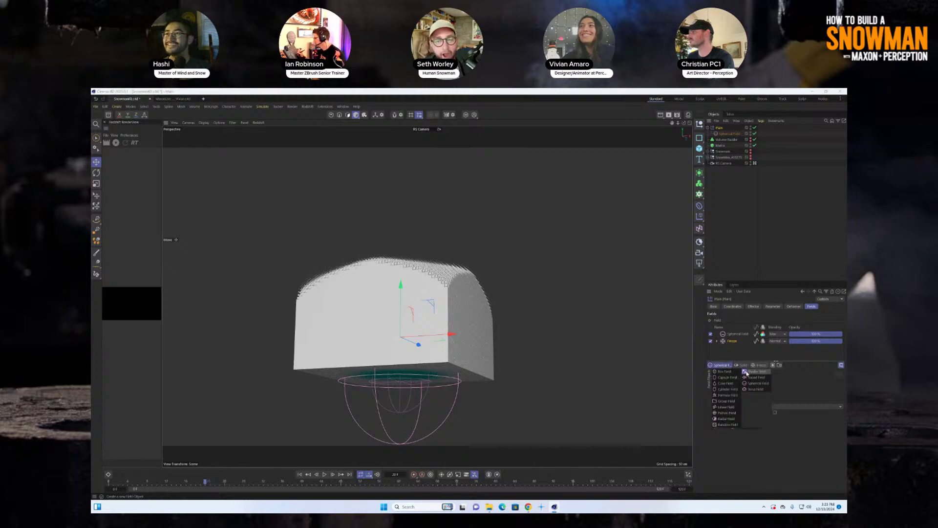
click(747, 372)
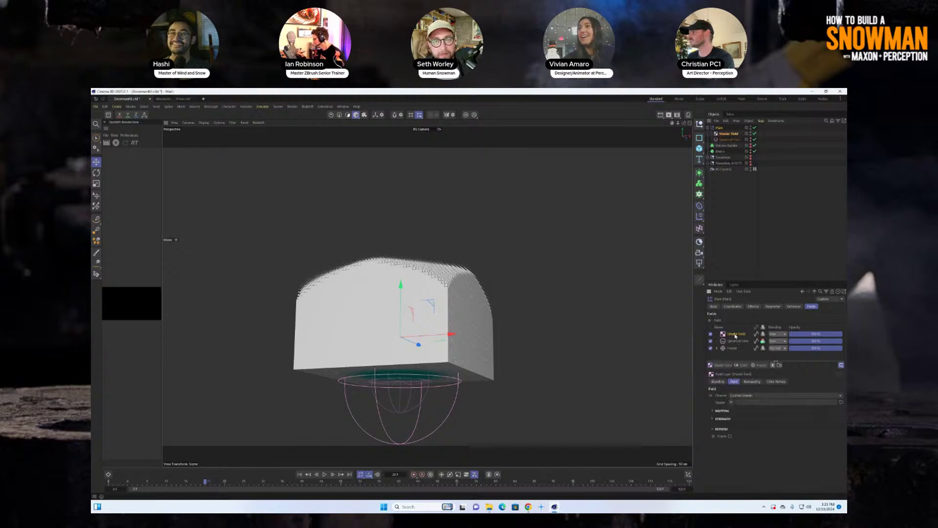
click(731, 402)
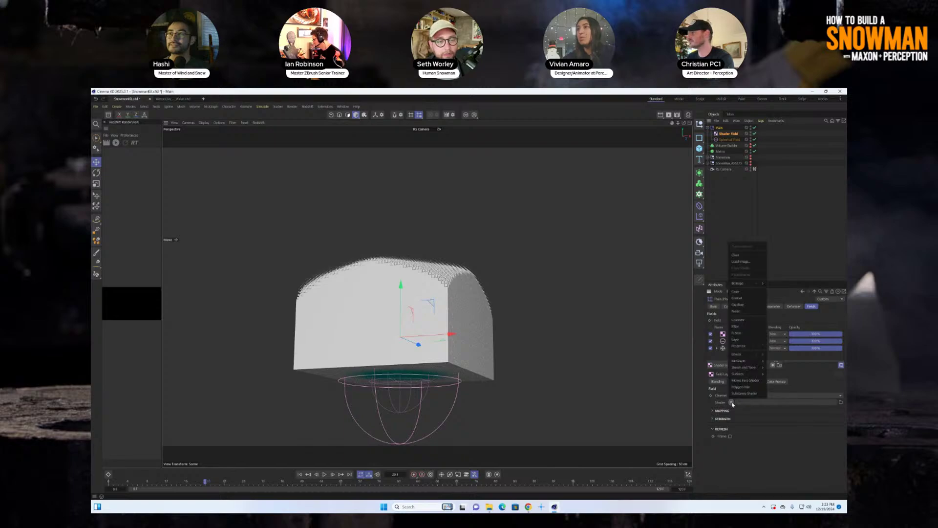
click(755, 312)
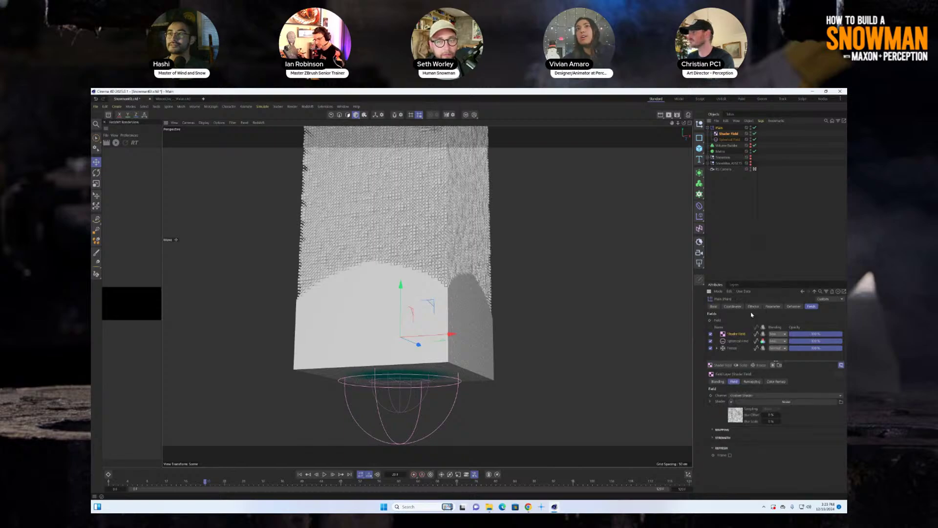
- Move the Shader Field into the Radius sub-layer of the Freeze layer
alt+right_drag(435, 228, 391, 222)
alt+drag(391, 222, 410, 279)
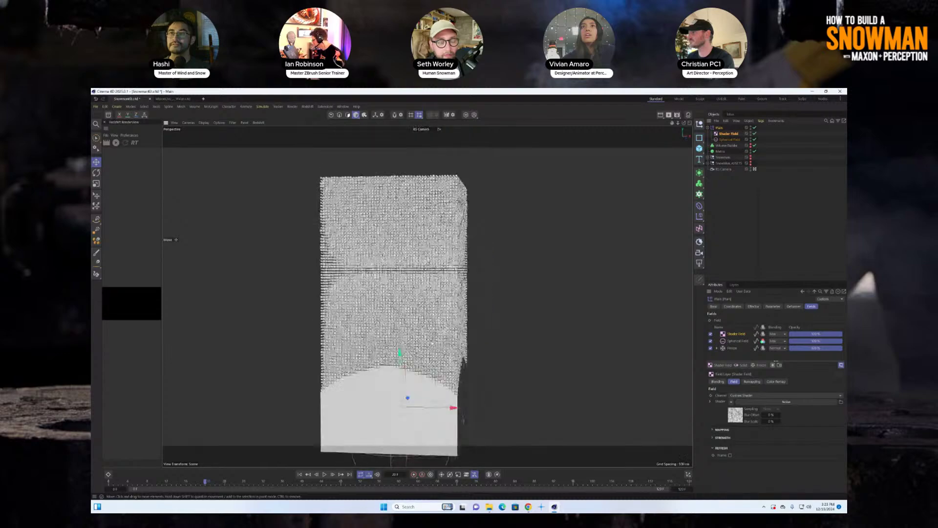
alt+middle_drag(410, 332, 406, 308)
alt+right_drag(405, 308, 394, 304)
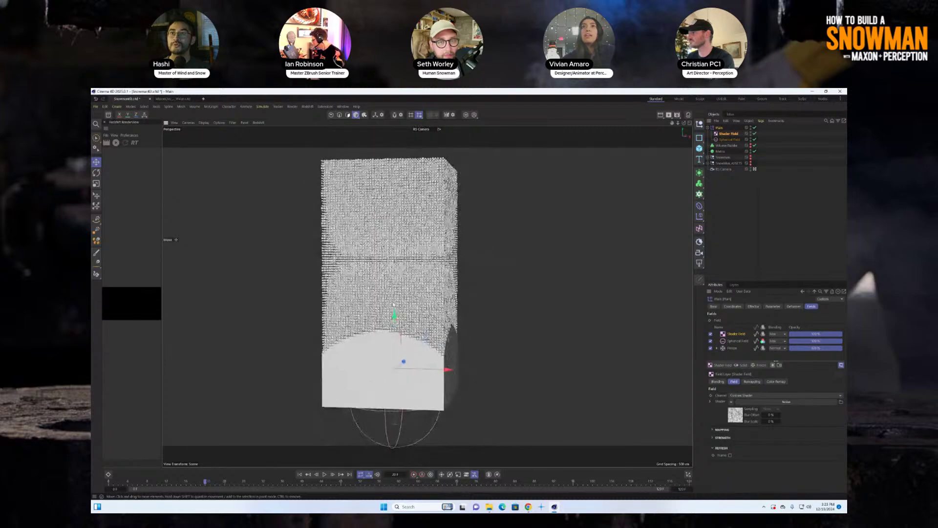
click(717, 349)
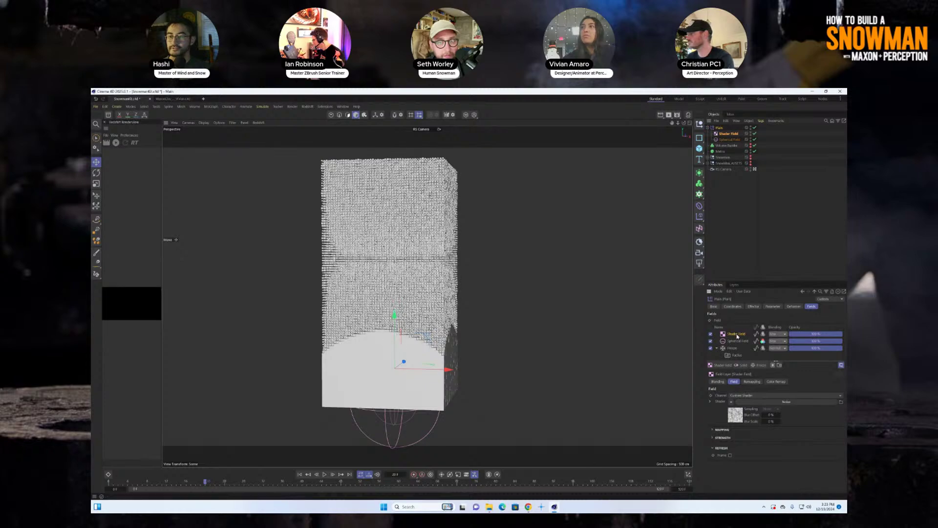
drag(734, 336, 737, 356)
drag(740, 355, 740, 356)
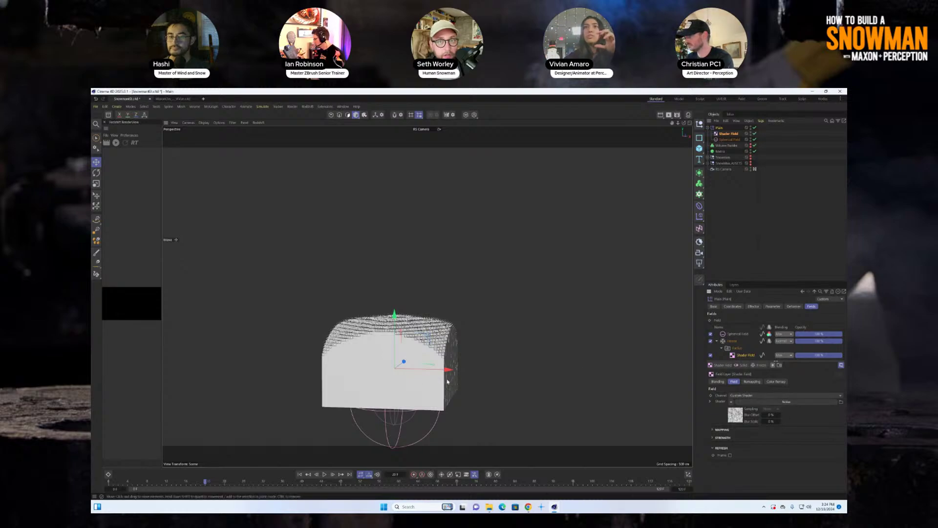
- Enlarge the noise's global scale, set its animation speed to 2 and tighten the low and high clip for stronger contrast
click(771, 401)
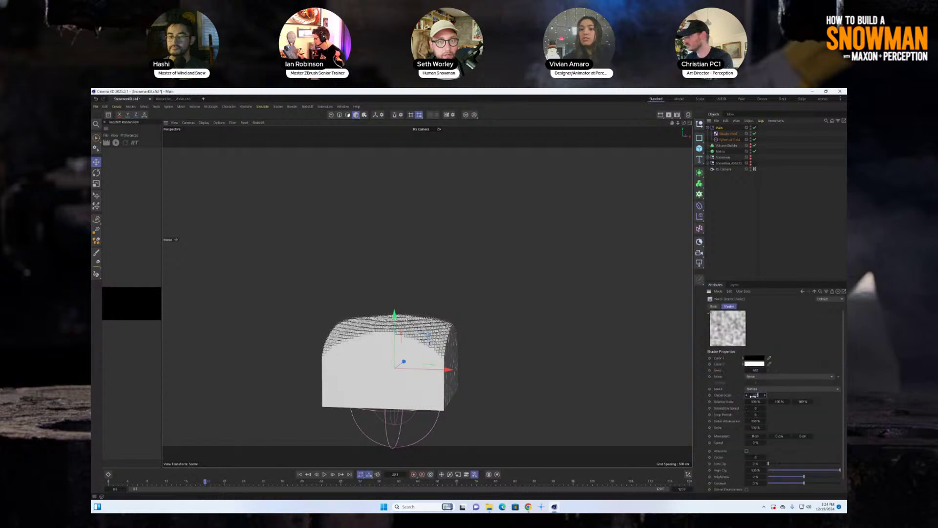
drag(753, 396, 751, 397)
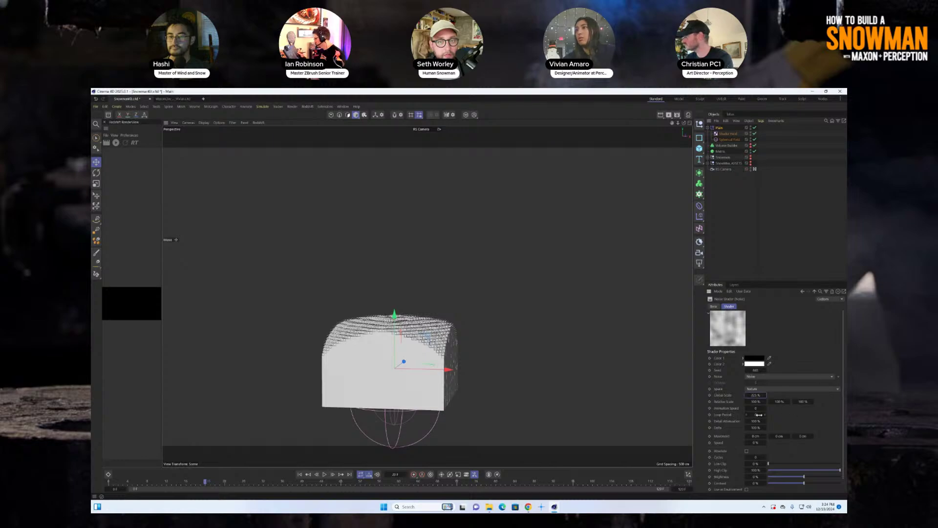
key(Tab)
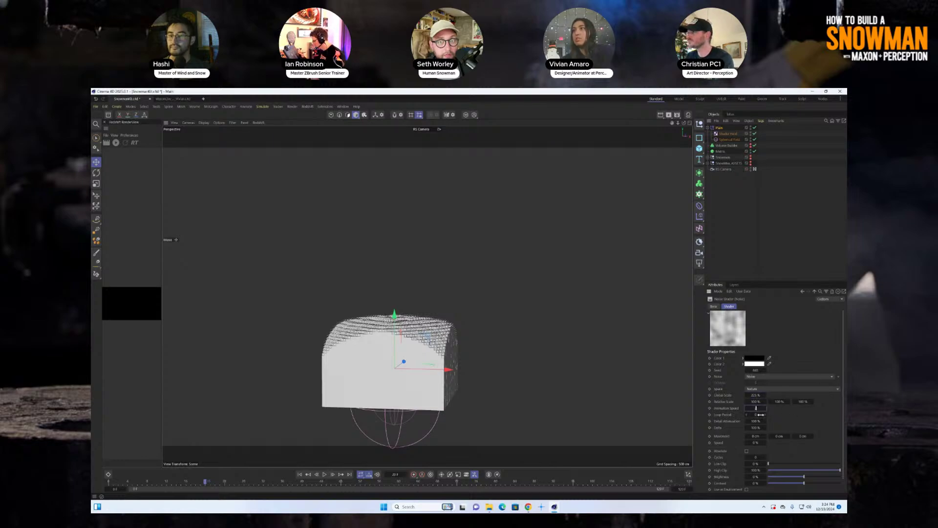
text(2)
key(Return)
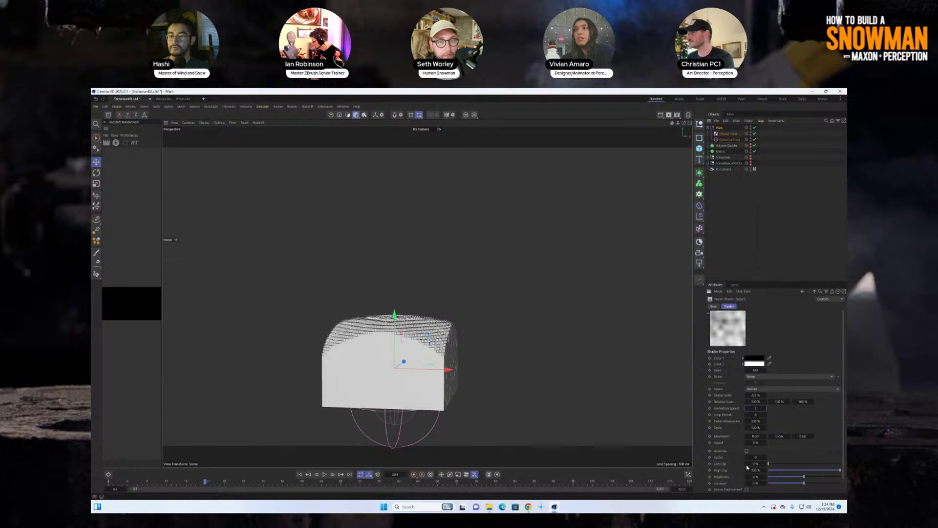
drag(770, 464, 794, 464)
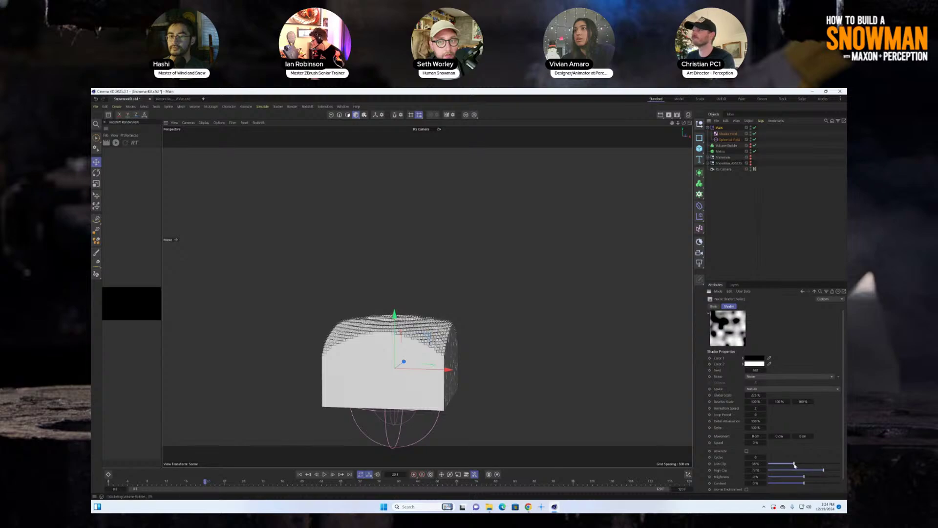
- Check the Matrix's effector list and the Plain effector's parameter and field settings
click(725, 130)
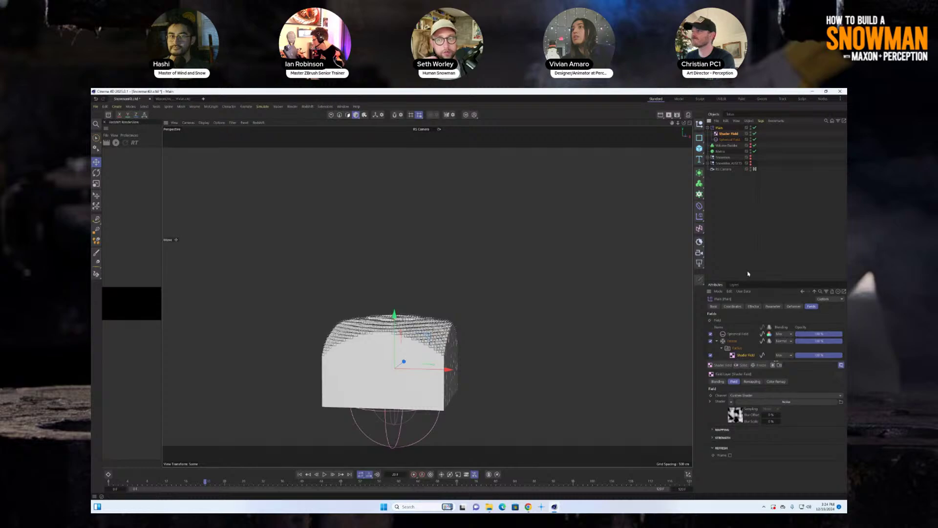
click(721, 152)
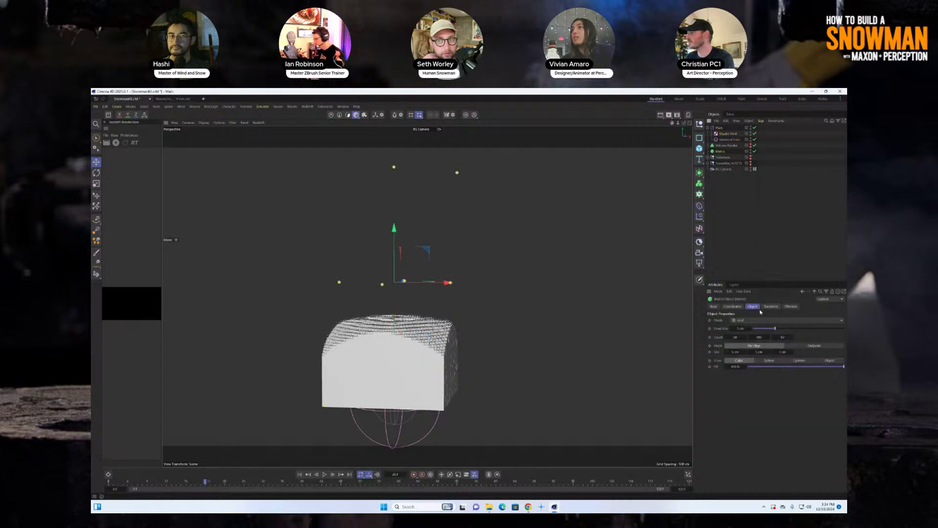
click(791, 305)
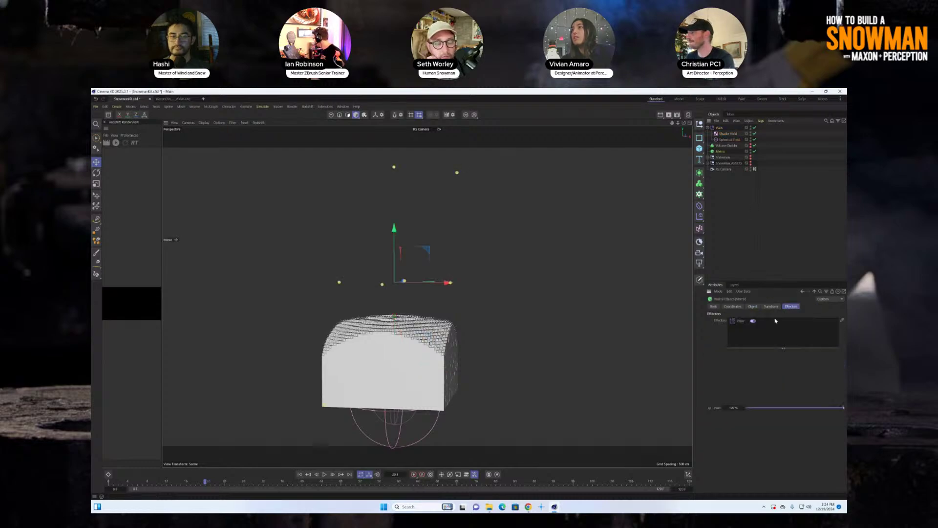
click(719, 128)
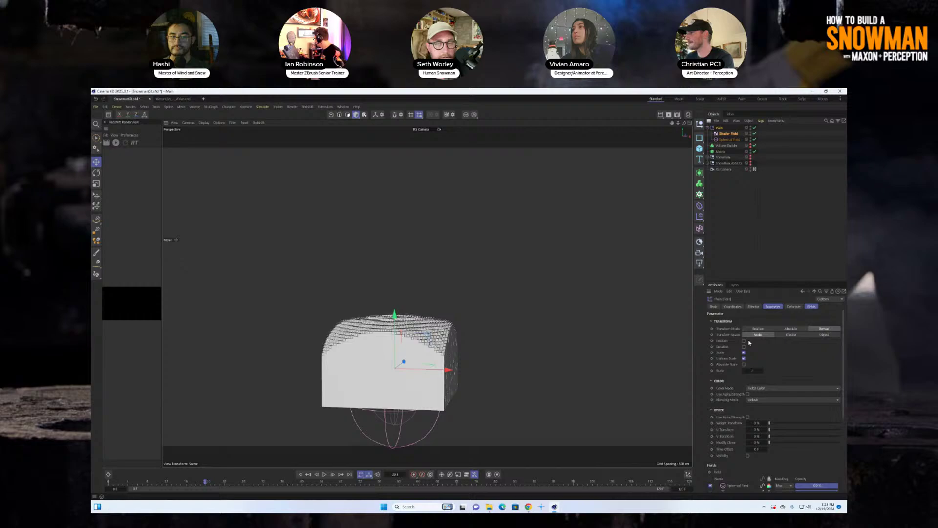
click(812, 307)
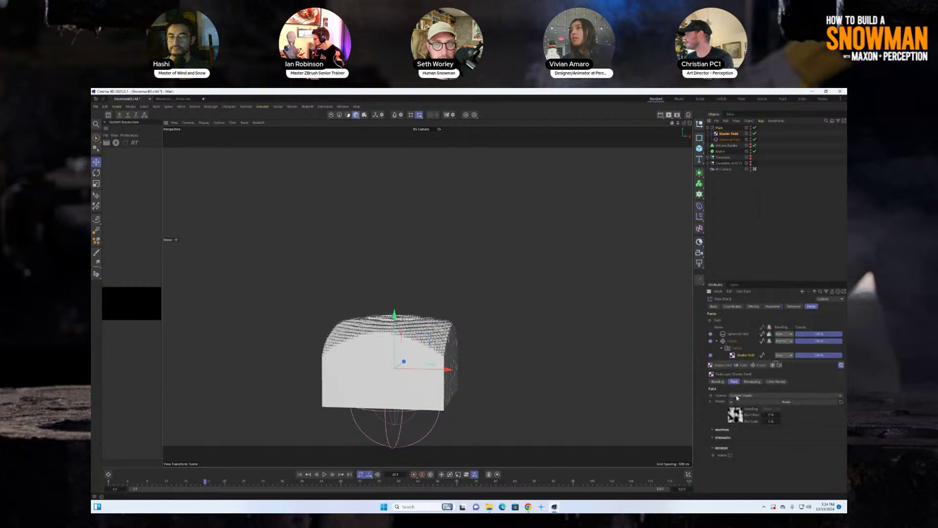
click(731, 401)
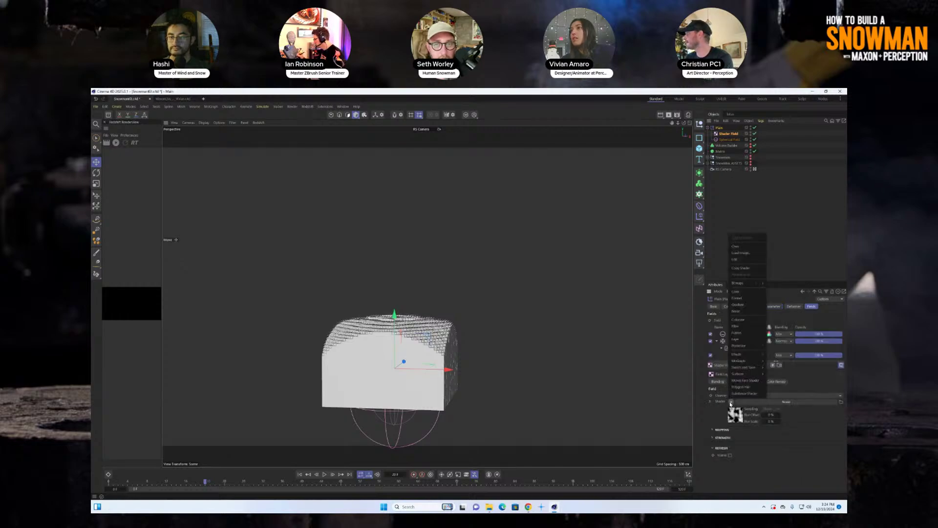
click(736, 247)
key(ctrl+z)
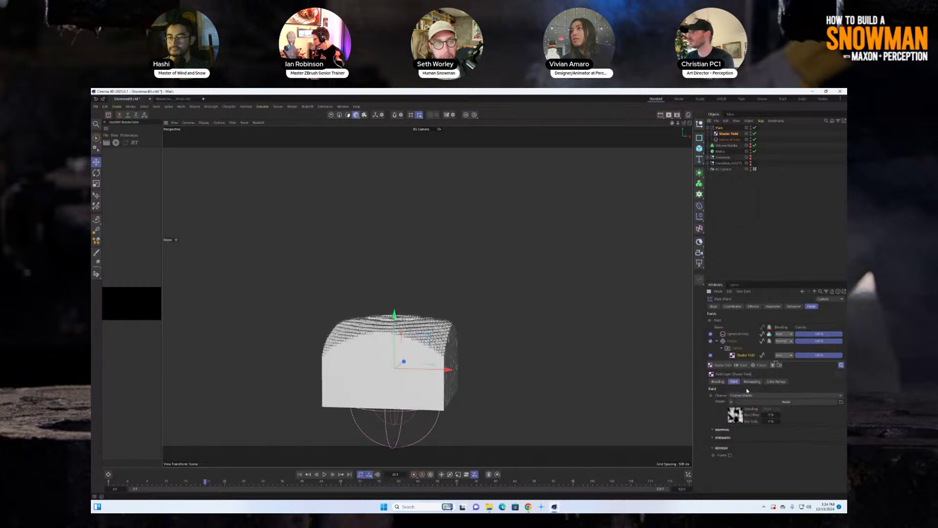
- Check the Shader Field's remapping settings and hide the Plain effector and its fields in the viewport
click(750, 382)
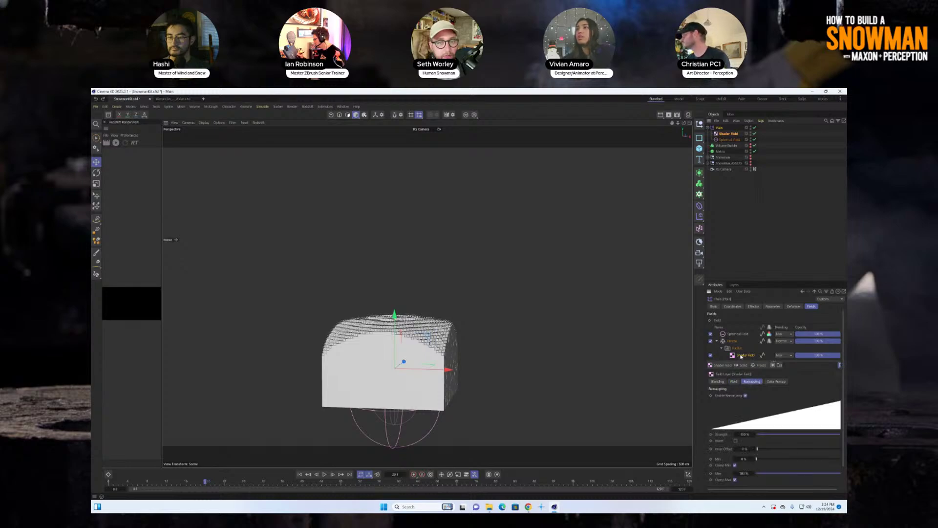
click(717, 342)
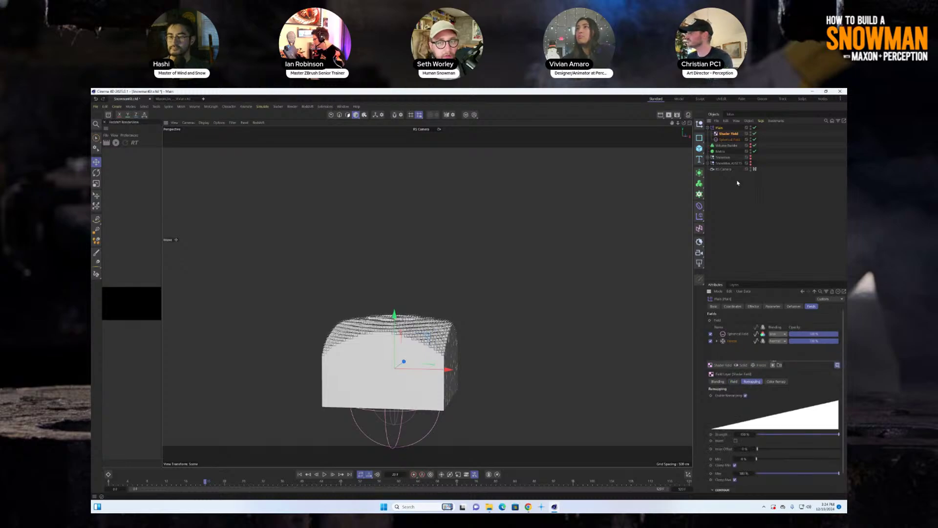
alt+click(751, 127)
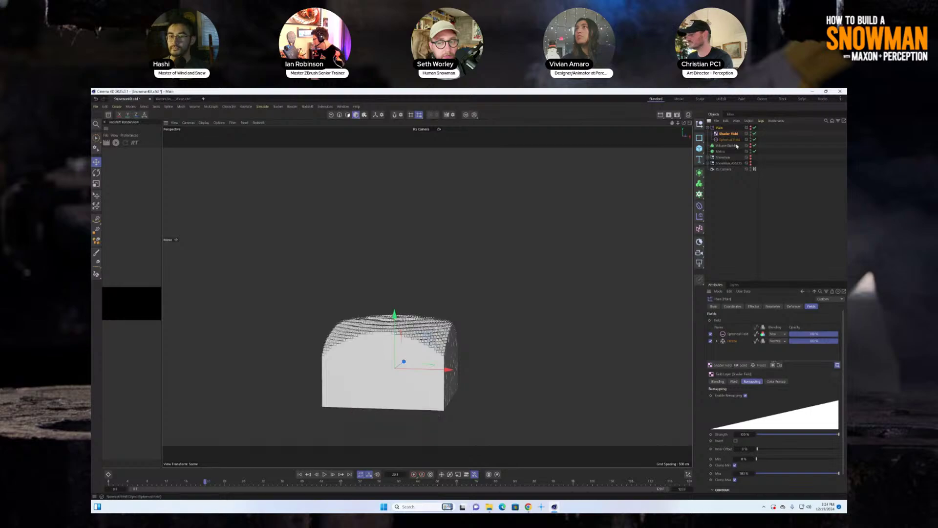
- Show the Volume Builder instead of the Matrix grid and turn on Use Particle Size for its Matrix input
click(725, 146)
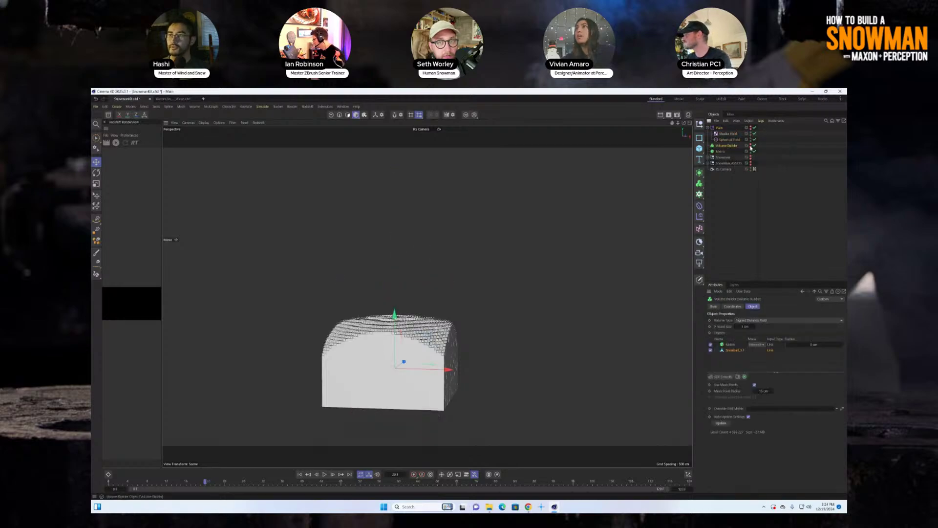
alt+click(751, 152)
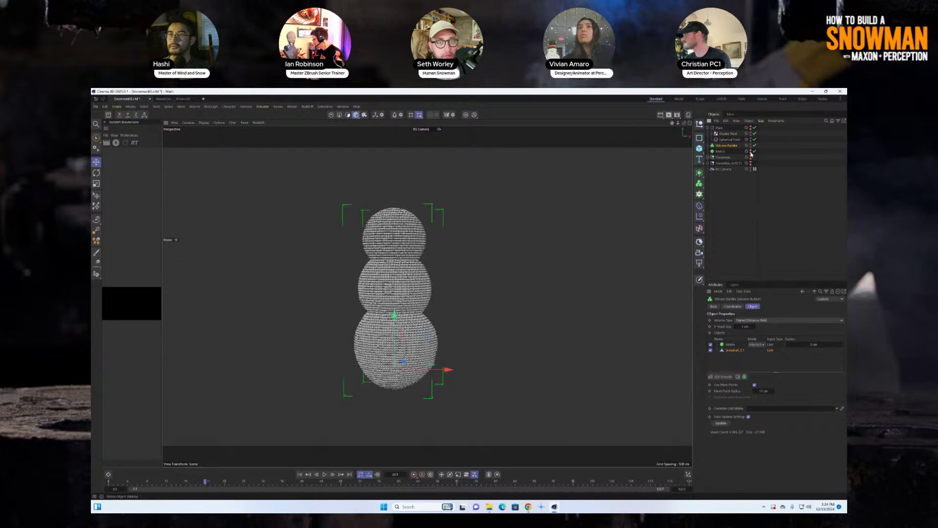
click(732, 345)
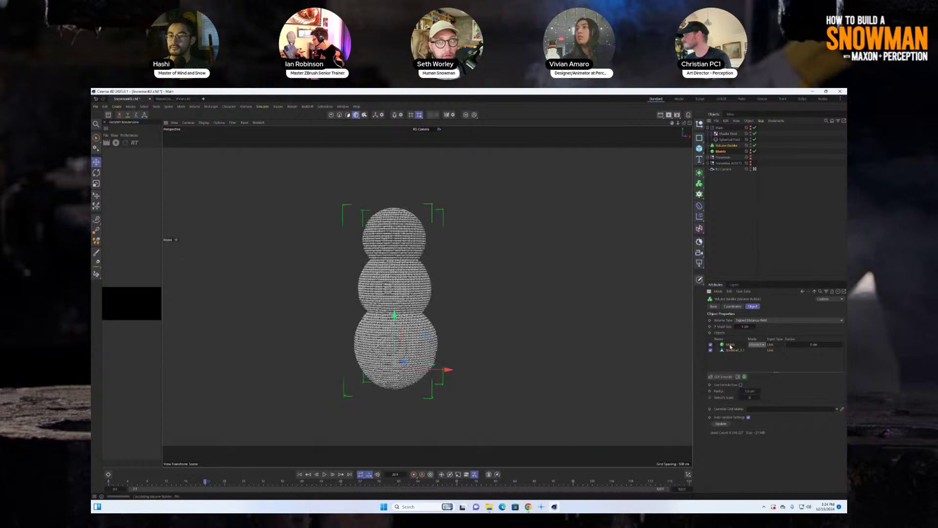
click(741, 385)
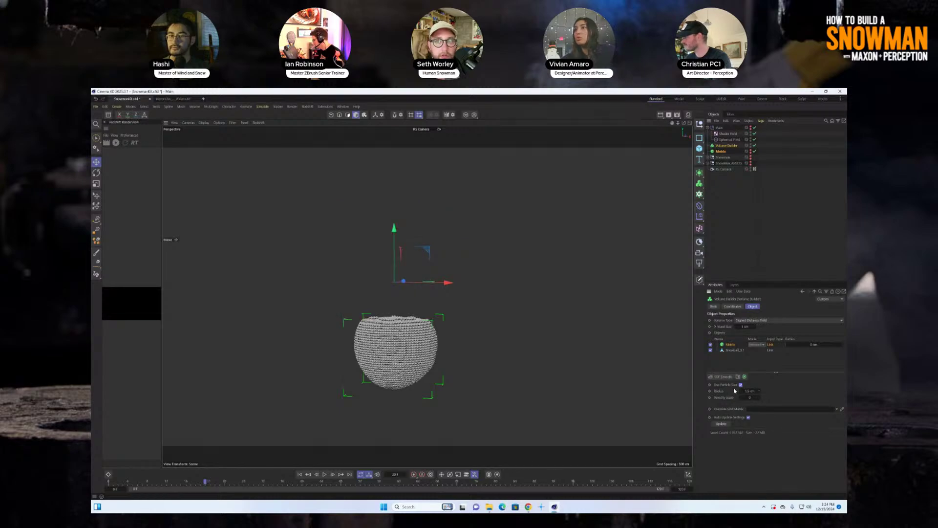
- Compare the snowman volume with Use Particle Size off and on, and briefly show the Matrix grid in the viewport
click(741, 385)
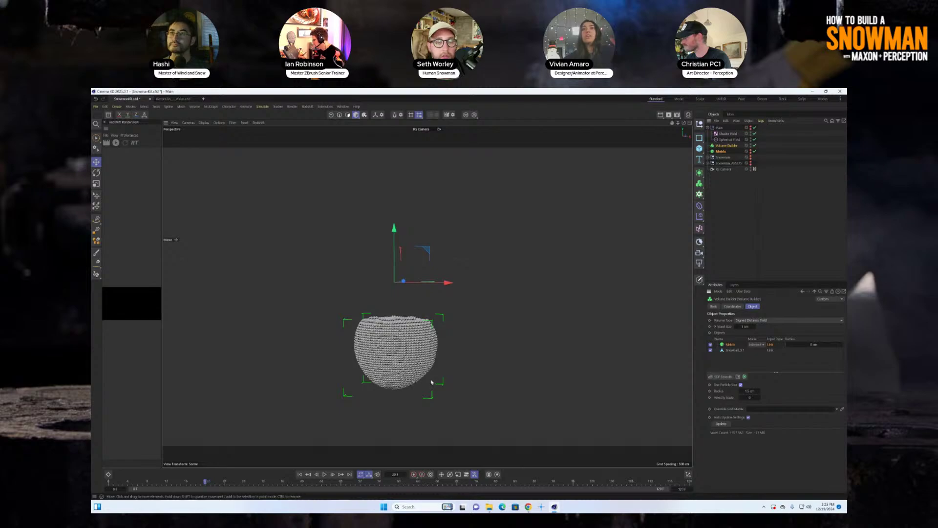
click(741, 385)
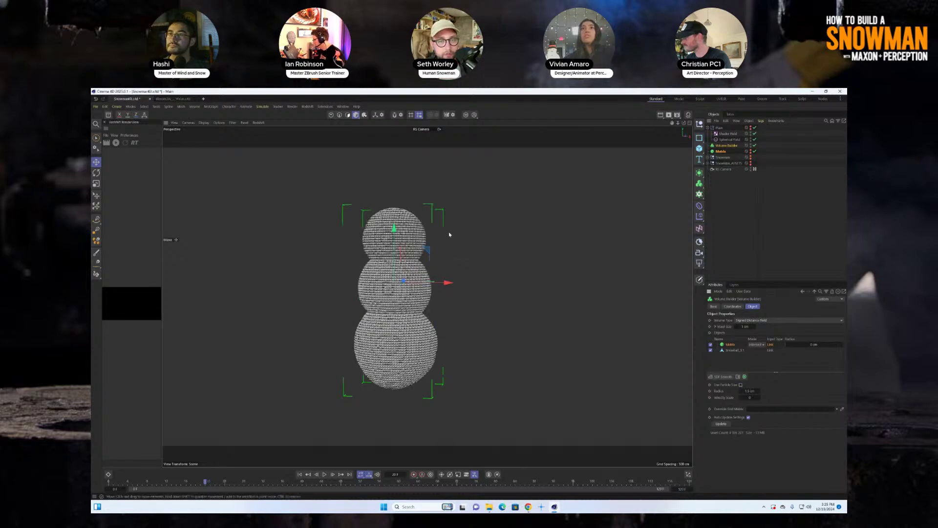
click(741, 385)
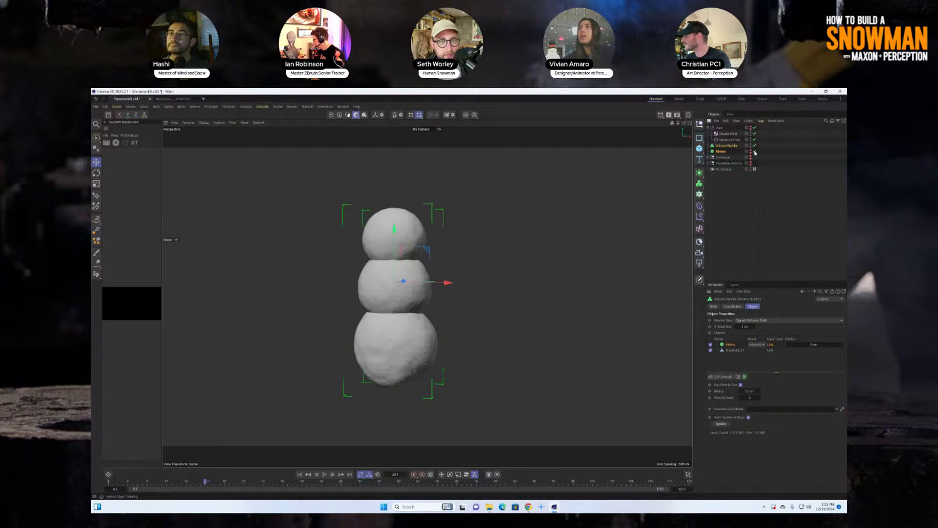
click(755, 152)
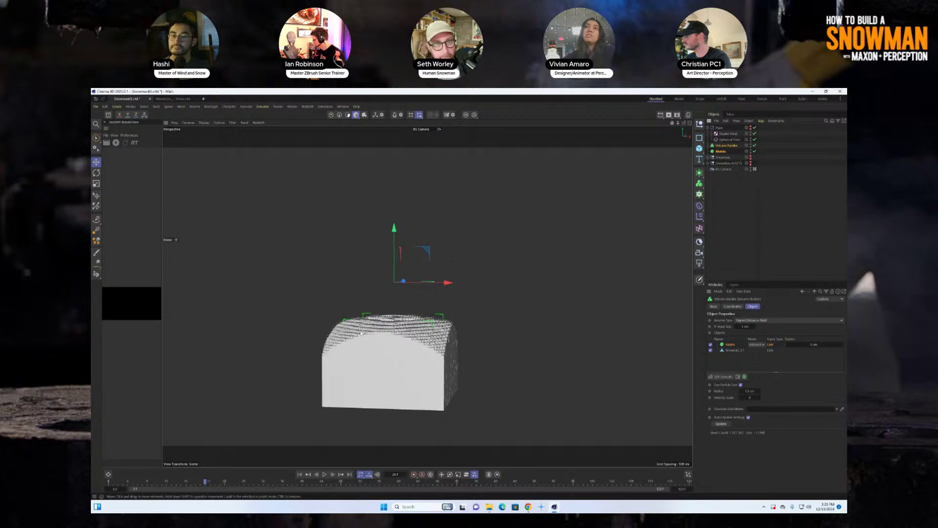
click(751, 152)
- Set the radius of the Volume Builder's Matrix input to 7 cm so the grains merge into a solid surface
ctrl+click(731, 153)
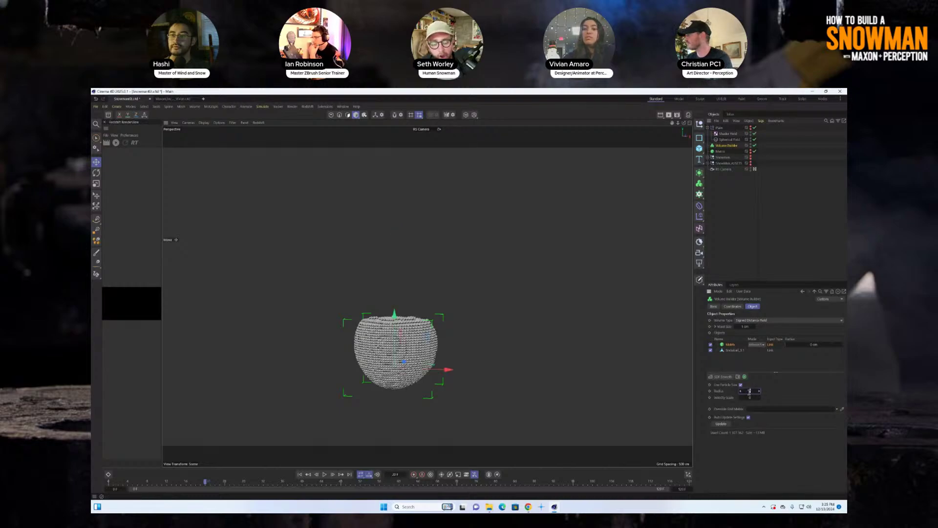
drag(750, 391, 749, 392)
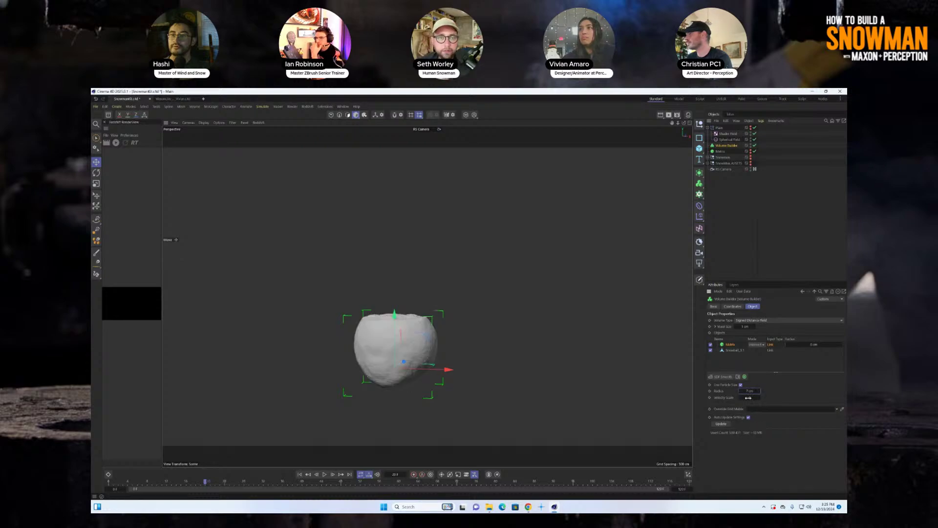
alt+drag(510, 365, 415, 304)
scroll(414, 304, up, 3)
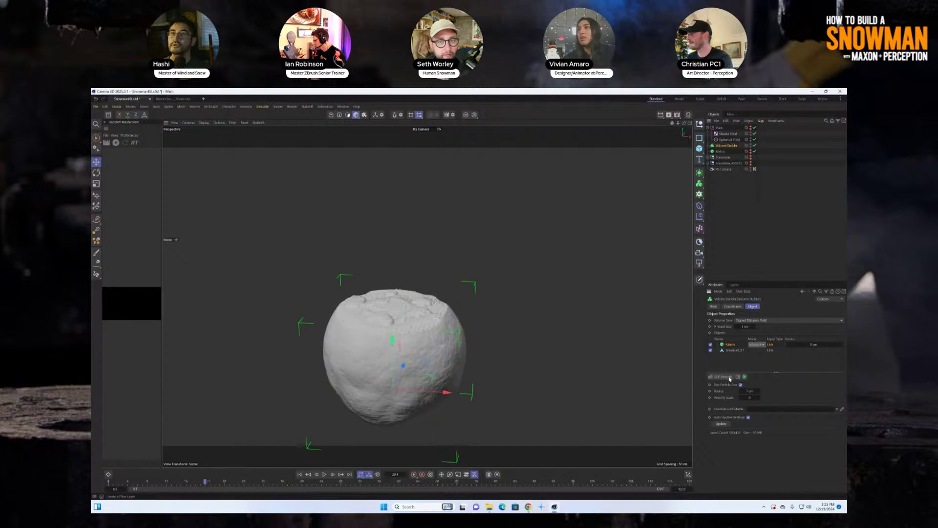
- Group the Matrix input in a new folder with an SDF Smooth layer and set the folder's mode to Intersect
click(738, 377)
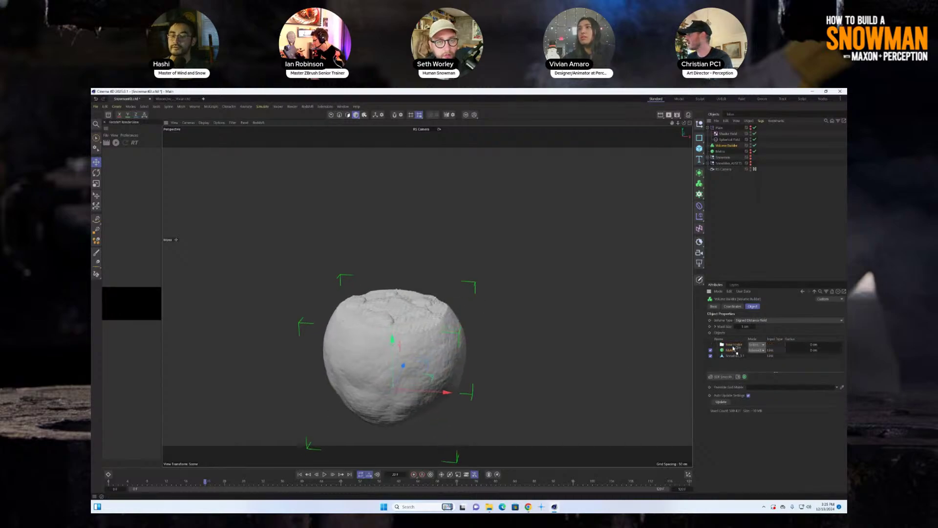
drag(733, 346, 734, 348)
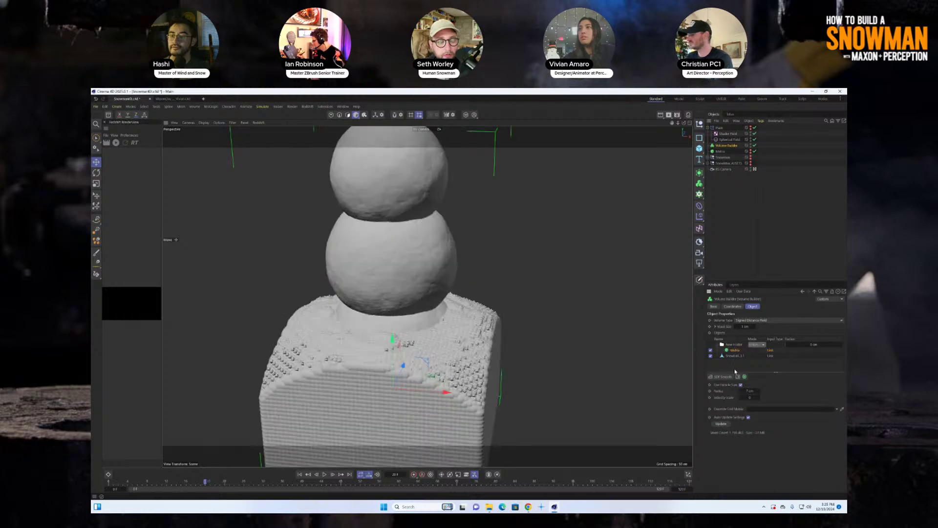
click(728, 378)
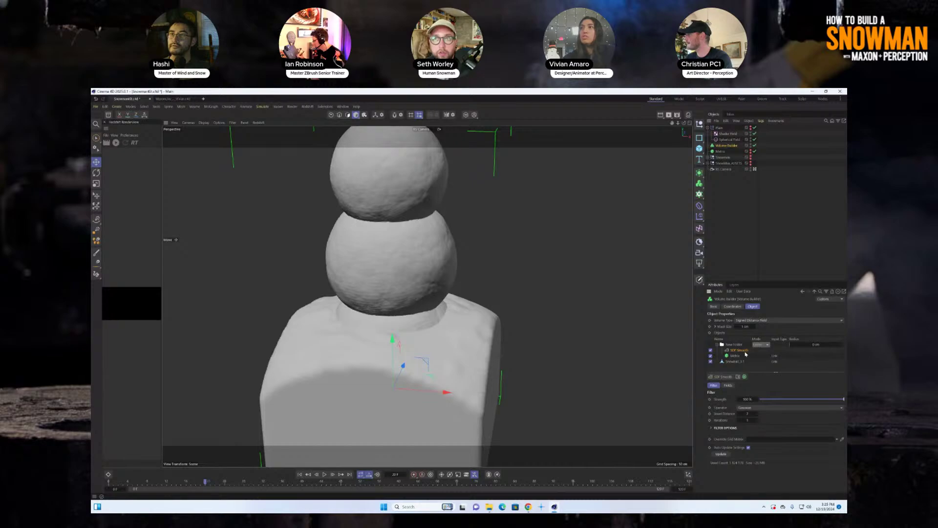
click(710, 355)
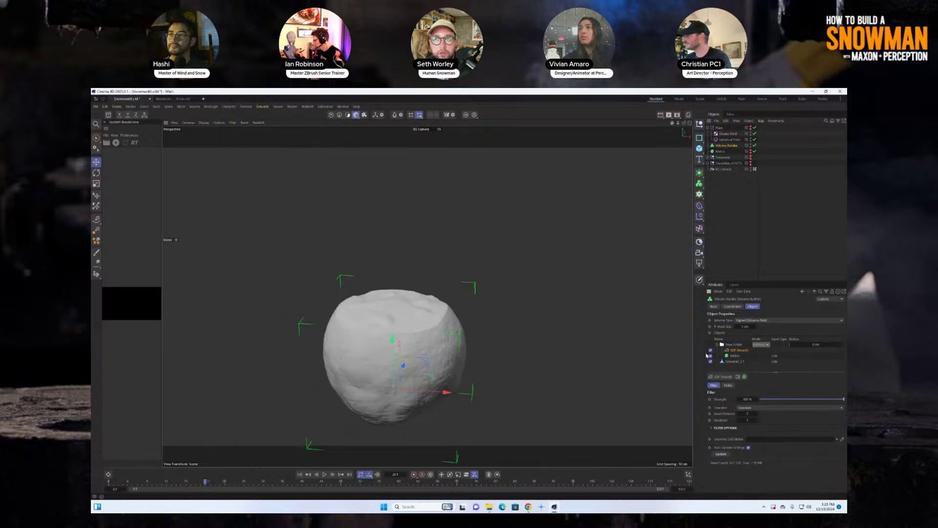
- Compare the snowball's cut surface up close with the SDF Smooth layer switched off and on
click(711, 350)
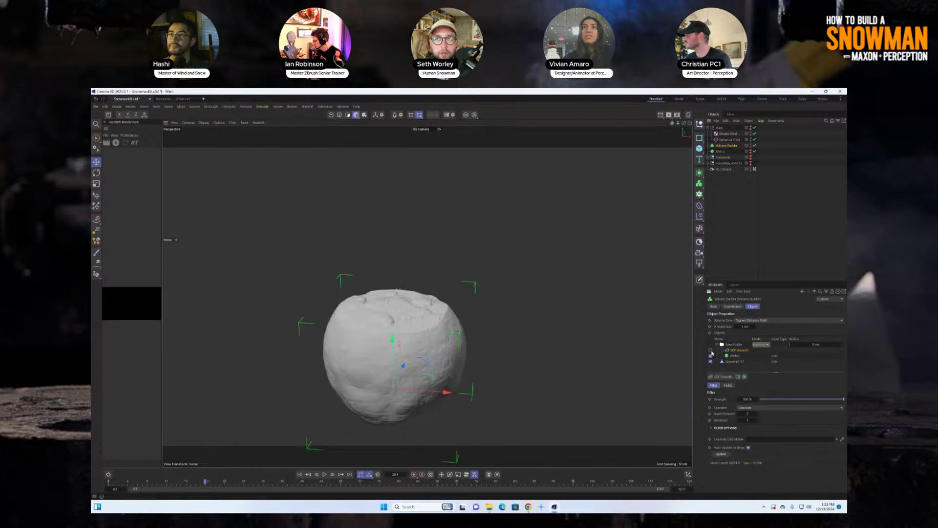
scroll(473, 319, up, 3)
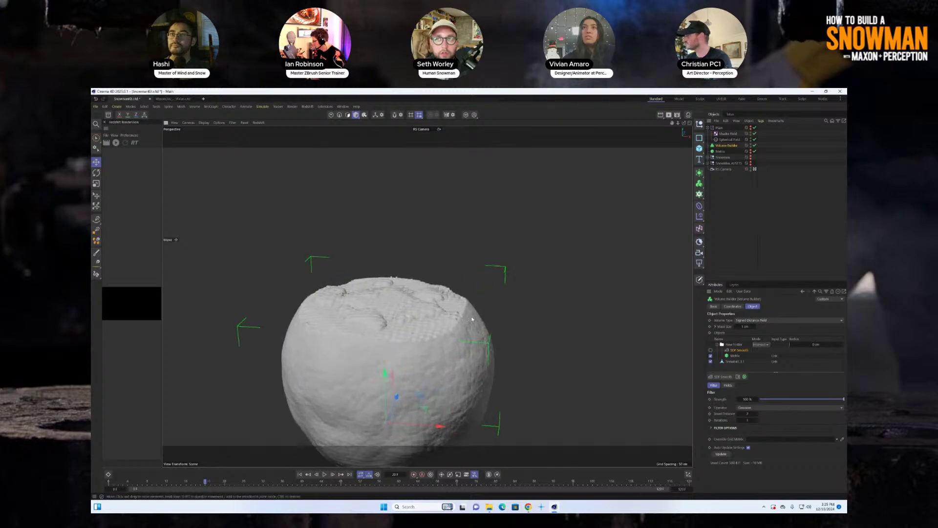
scroll(472, 319, up, 5)
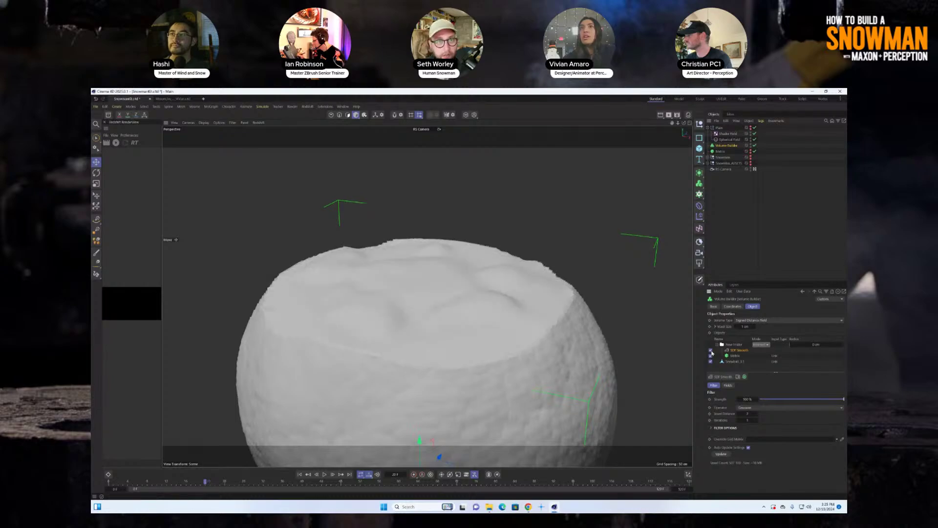
scroll(327, 299, down, 8)
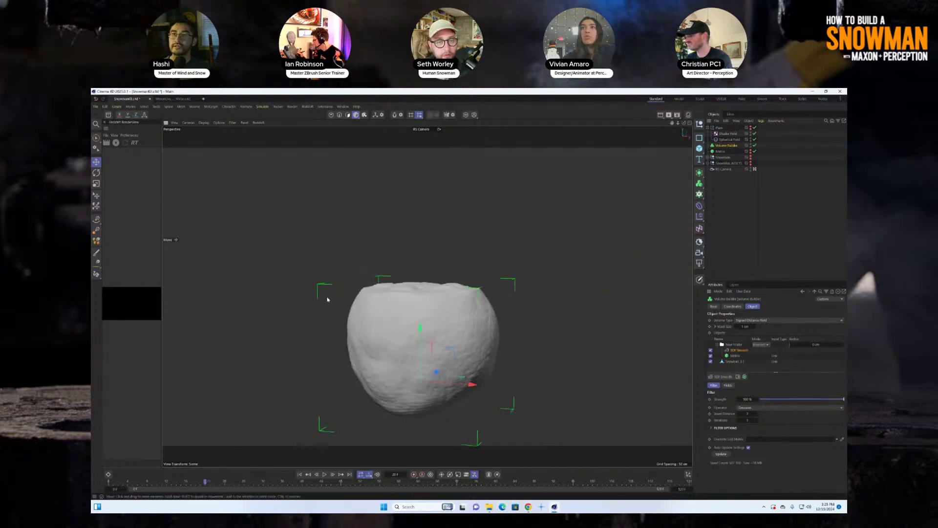
- Play the growth animation from the first frame to check how the smoothed snow builds up
click(301, 476)
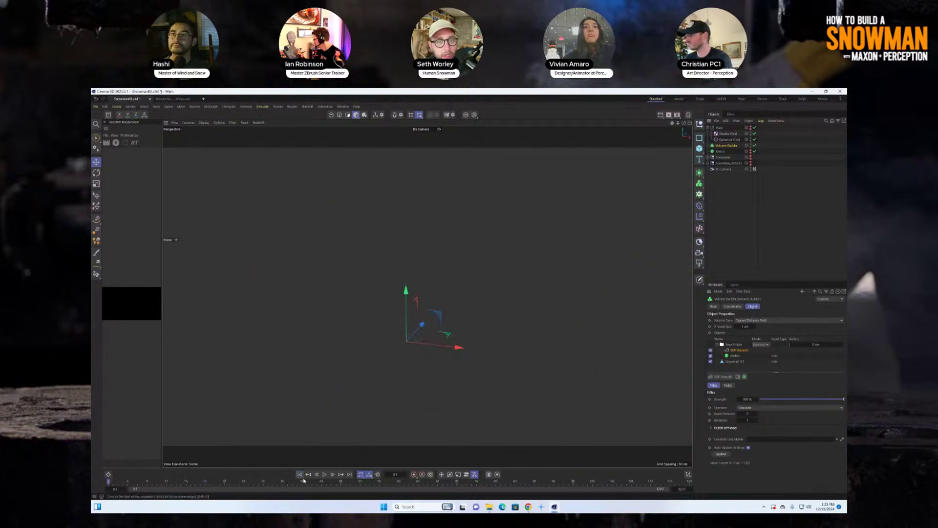
click(324, 475)
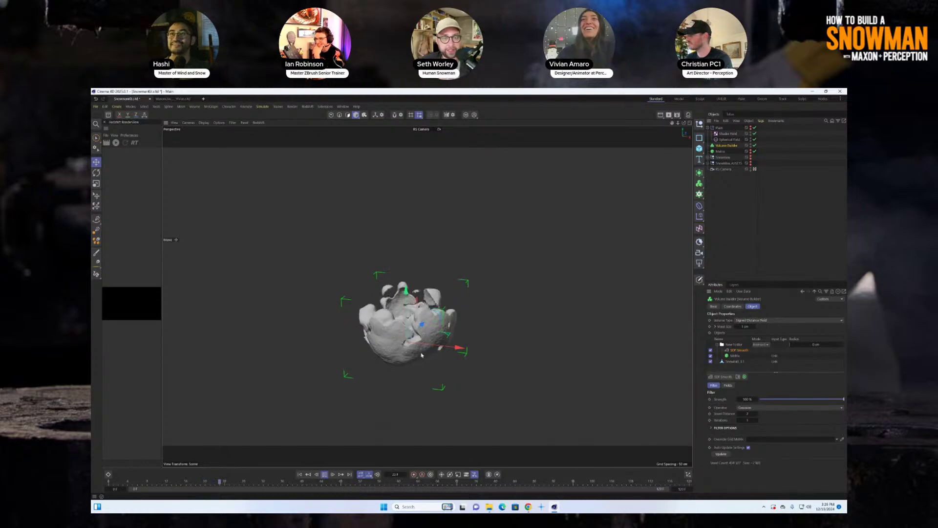
click(324, 474)
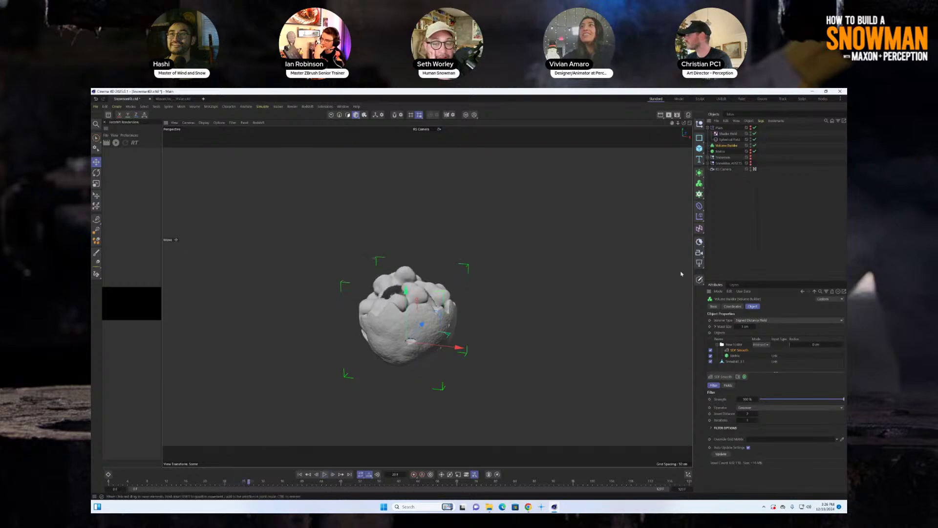
- Check the Matrix's object properties, the Shader Field's noise settings and the Plain effector's fields
click(723, 152)
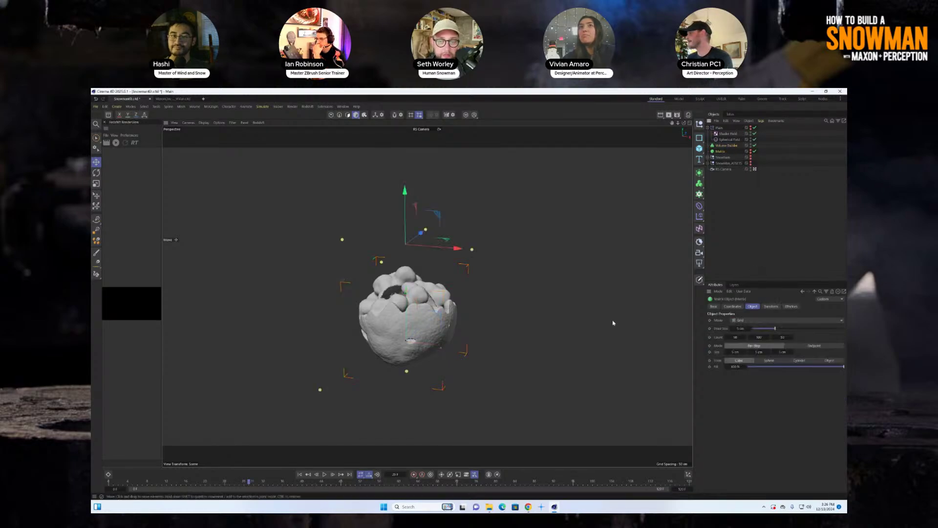
click(728, 133)
click(760, 340)
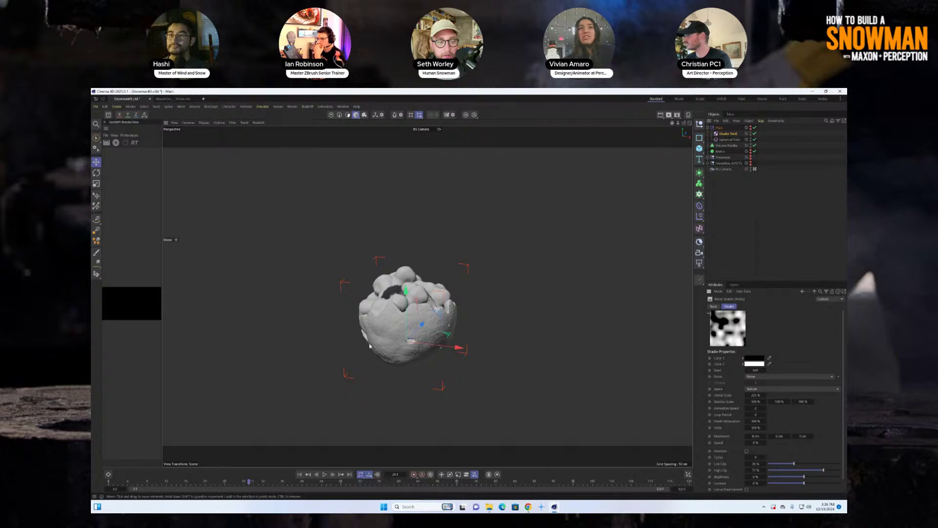
alt+drag(380, 309, 355, 317)
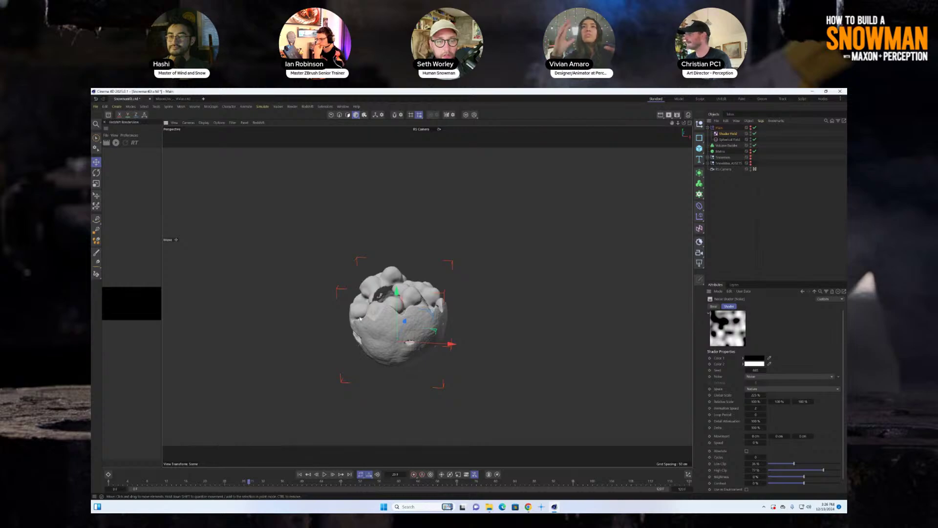
click(724, 128)
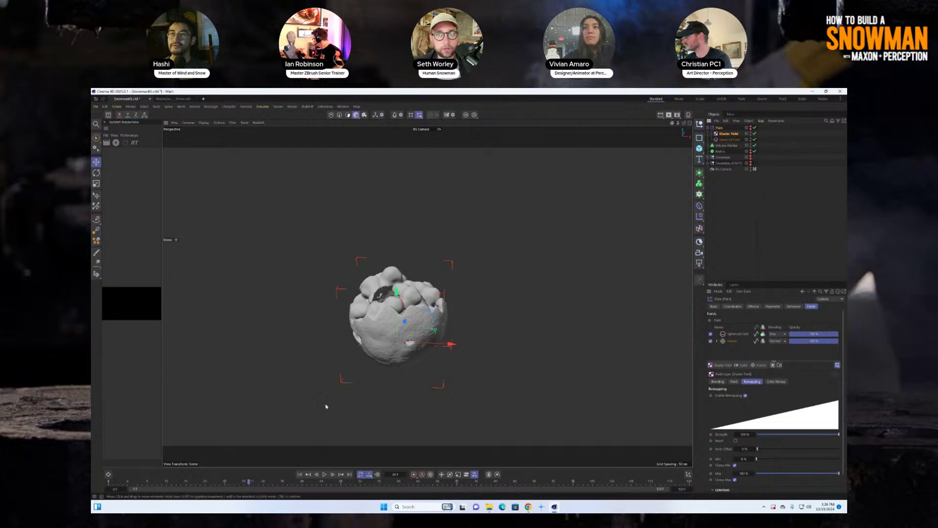
- Replay the snow growth from the start of the timeline and stop it partway
click(300, 474)
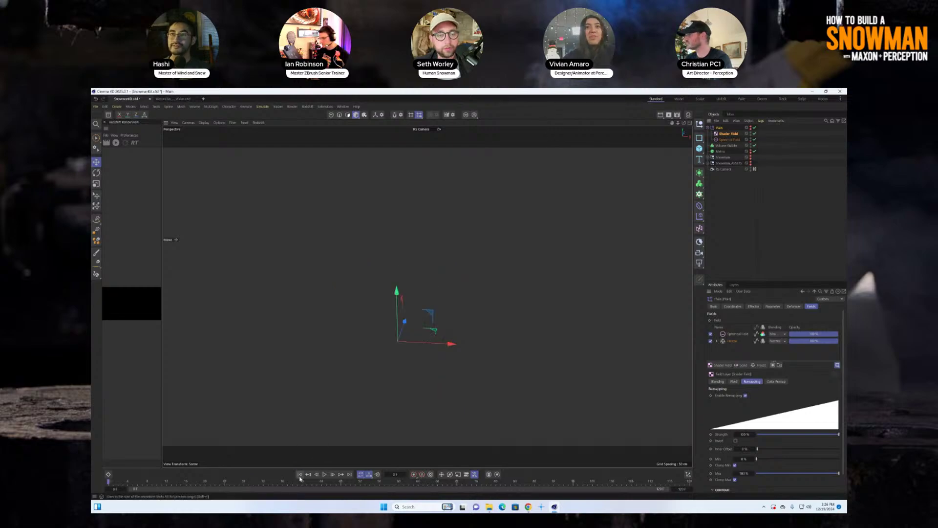
click(324, 475)
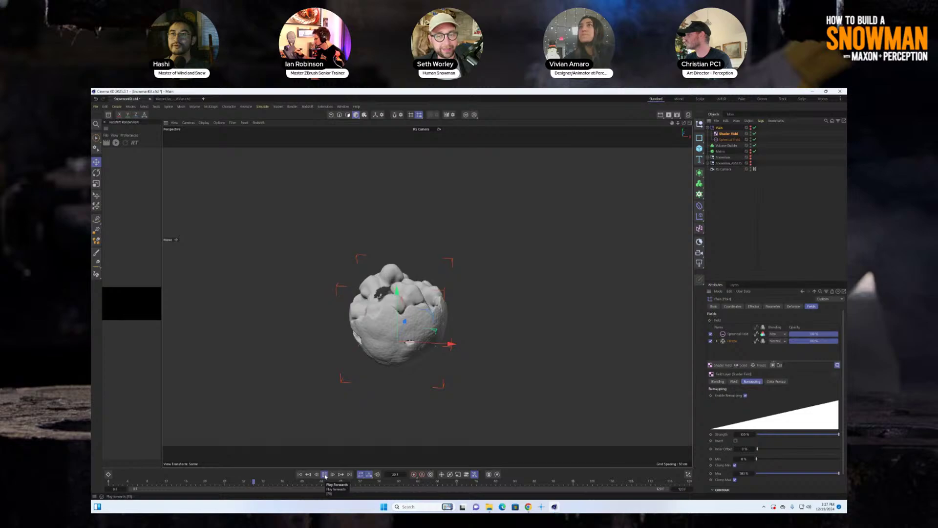
click(325, 474)
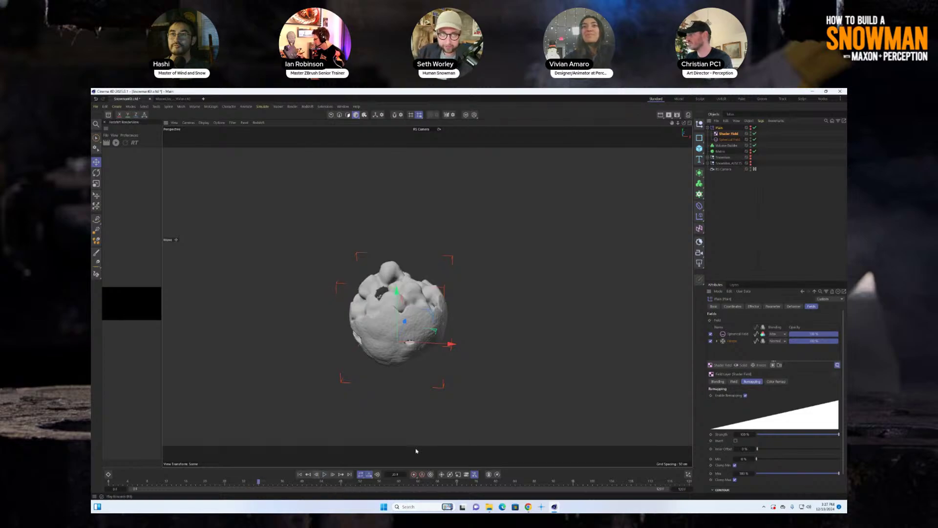
- Review the Matrix's grid properties and the Plain effector's transform parameters together with its fields
click(721, 151)
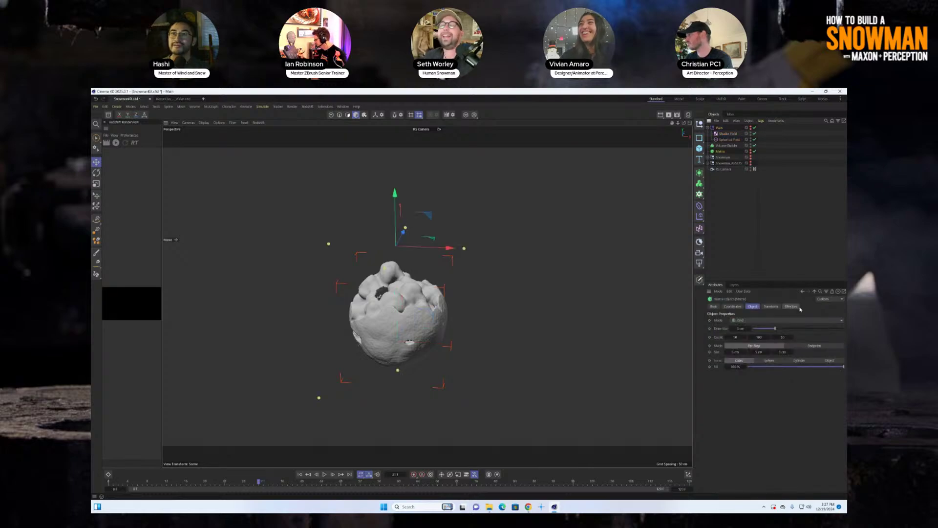
double_click(741, 320)
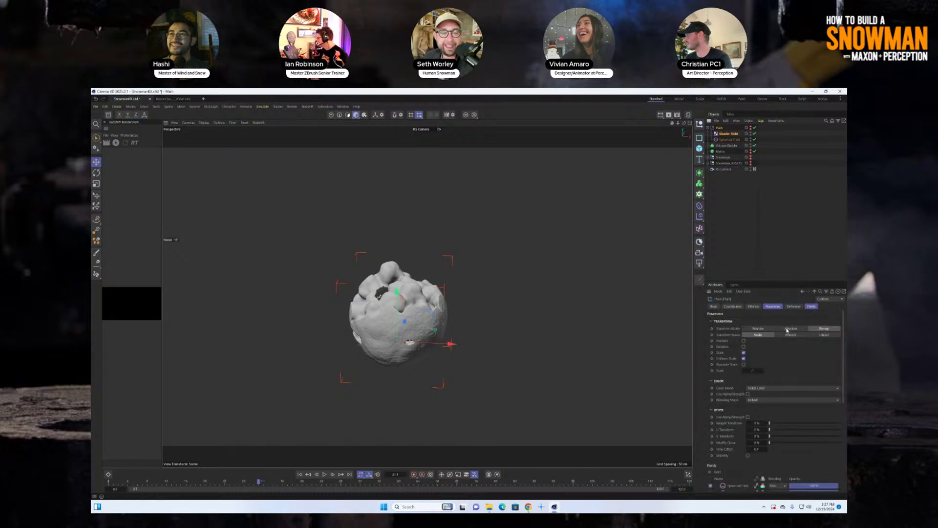
click(812, 307)
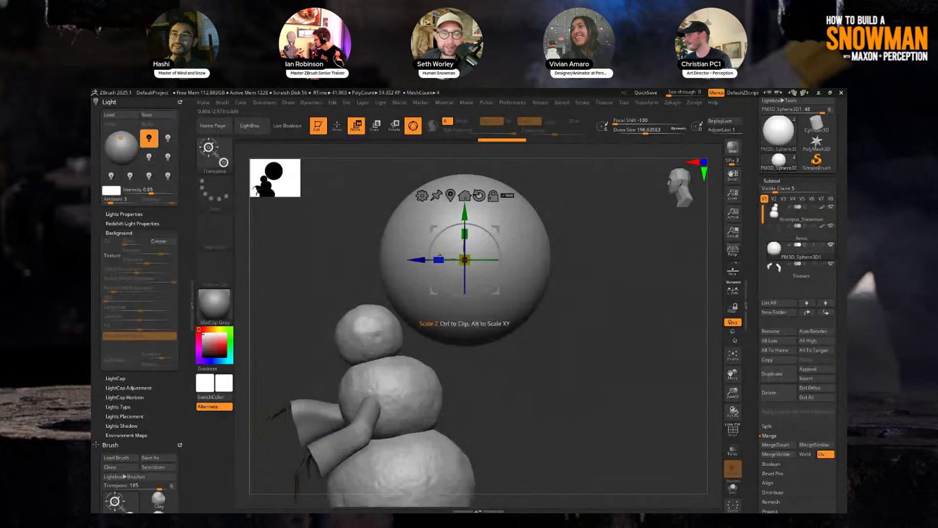
- In ZBrush, clip the sphere in half along Z, scale it down and move it onto the snowman's head
alt+drag(608, 261, 640, 262)
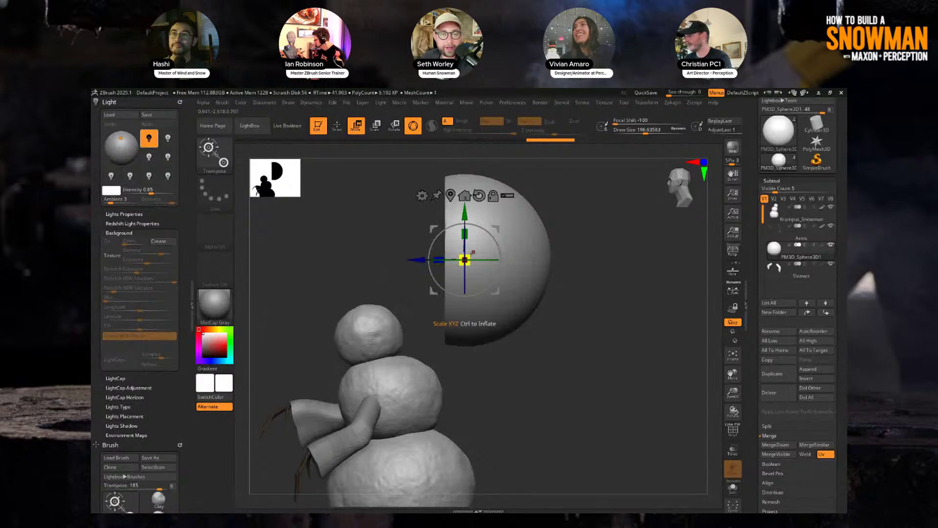
drag(466, 260, 345, 291)
drag(389, 212, 389, 262)
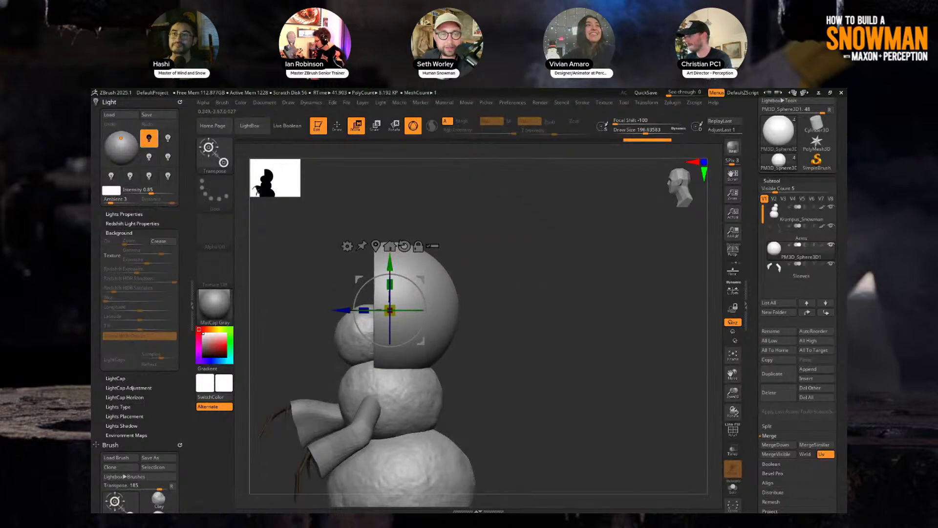
- Move, tilt and scale down the half-sphere so it wraps the back of the snowman's head as a hood
drag(499, 303, 704, 244)
drag(703, 244, 631, 254)
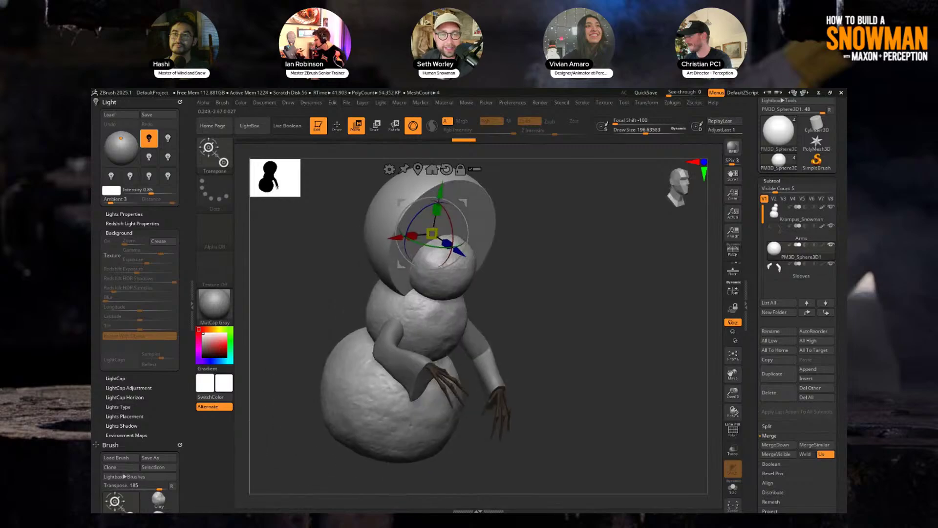
drag(461, 253, 420, 266)
drag(518, 283, 611, 307)
drag(476, 223, 462, 237)
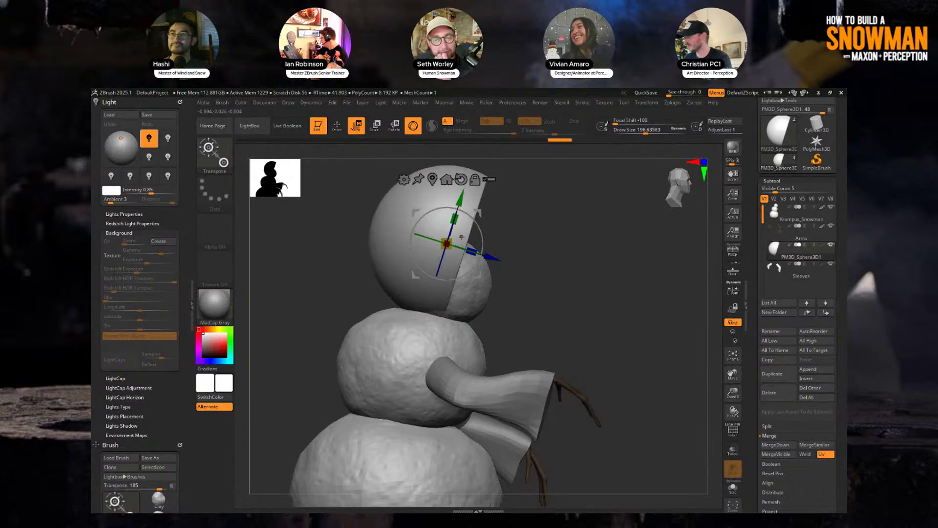
drag(461, 198, 452, 228)
drag(640, 230, 535, 203)
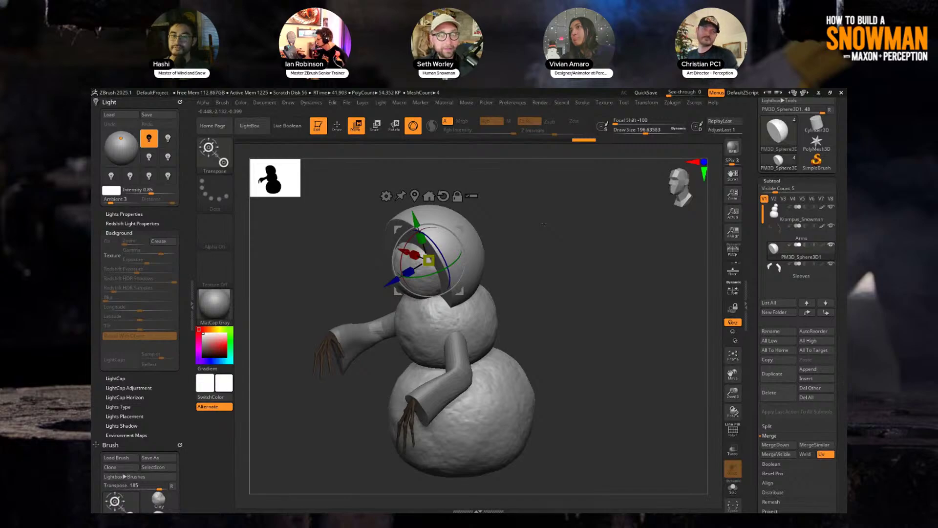
drag(543, 225, 523, 215)
alt+drag(523, 215, 523, 237)
drag(428, 260, 371, 279)
- Switch to the Move brush with a draw size of about 331 and pull the hood's surface over the snowman's head
key(q)
mouse_move(521, 224)
mouse_down()
mouse_move(557, 234)
mouse_move(497, 235)
mouse_move(534, 221)
mouse_move(472, 224)
mouse_move(530, 220)
mouse_up()
key(b)
key(m)
key(v)
key(s)
drag(444, 218, 461, 278)
mouse_move(552, 256)
mouse_down()
mouse_move(525, 251)
mouse_move(532, 245)
mouse_up()
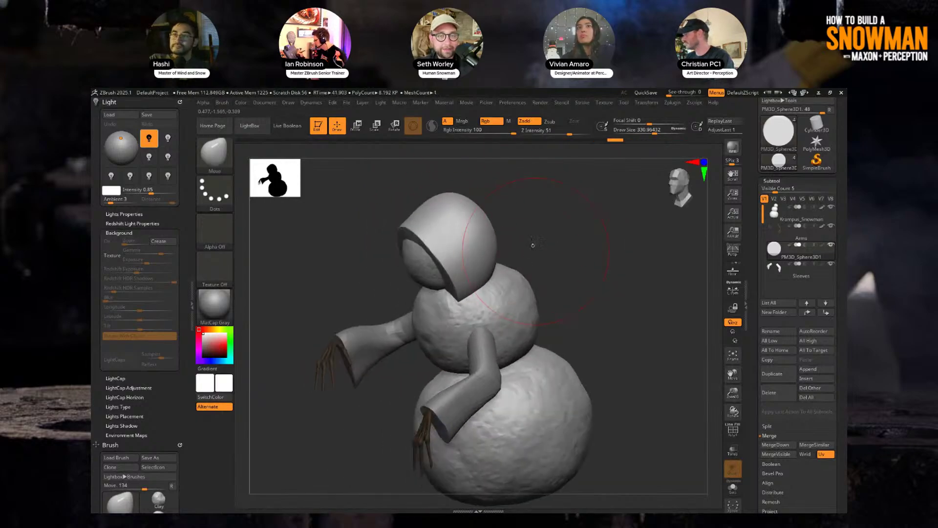
- Adjust the hood's crown and rim with the Move brush so they frame the face
drag(444, 230, 441, 220)
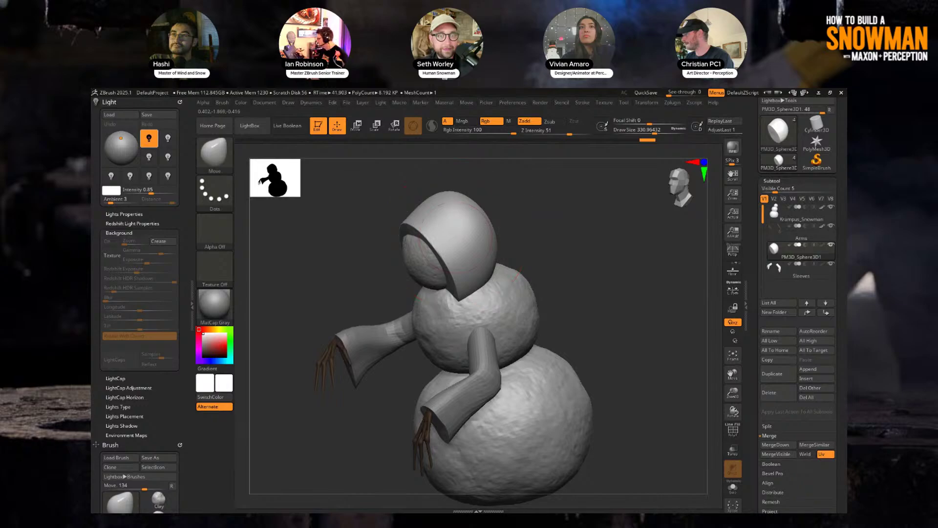
mouse_move(567, 247)
mouse_down()
mouse_move(530, 249)
mouse_move(576, 245)
mouse_up()
drag(452, 295, 435, 316)
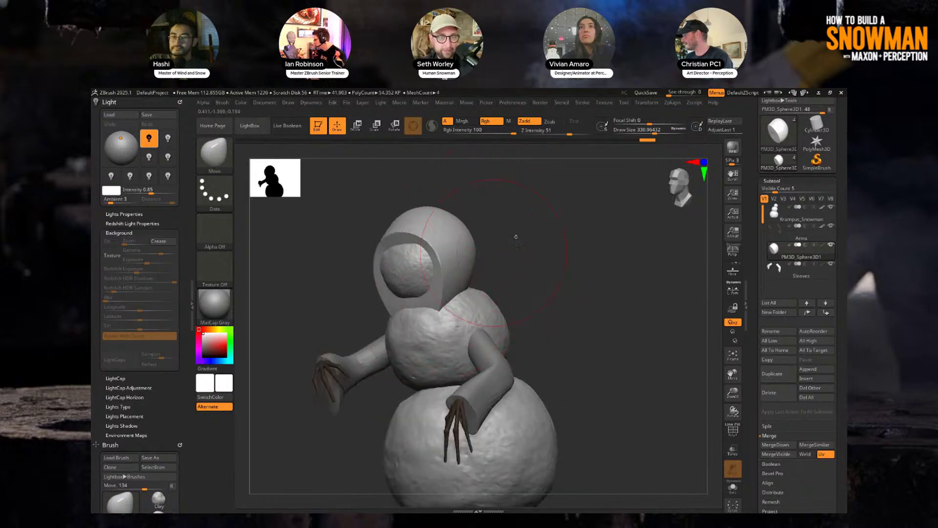
drag(516, 237, 418, 302)
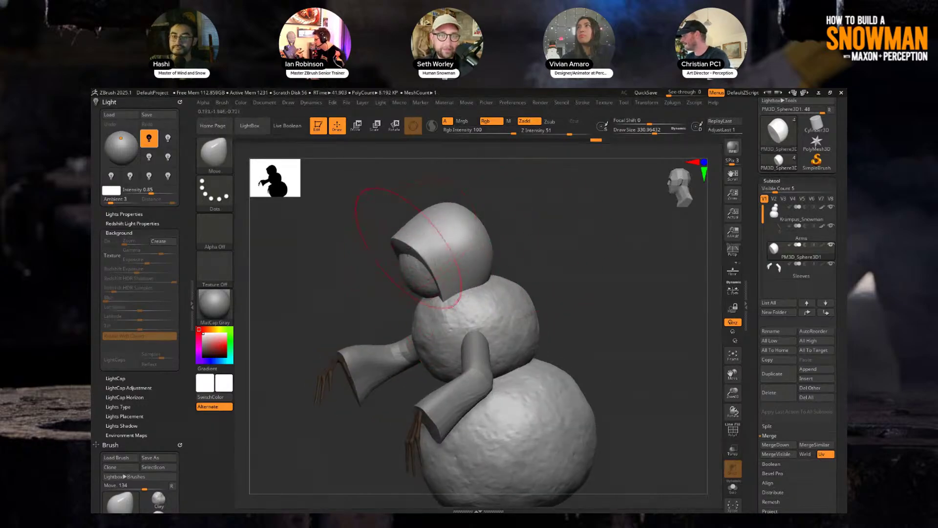
drag(408, 239, 419, 239)
- Reduce the Move brush to a draw size of about 192 and refine the hood's crown, back and overhanging brim
key(s)
click(489, 218)
mouse_move(515, 209)
mouse_down()
mouse_move(470, 197)
mouse_move(430, 201)
mouse_up()
key(s)
click(472, 207)
mouse_move(372, 210)
mouse_down()
mouse_move(432, 210)
mouse_move(392, 199)
mouse_up()
drag(469, 214, 529, 214)
key(s)
drag(530, 214, 522, 215)
drag(488, 218, 530, 218)
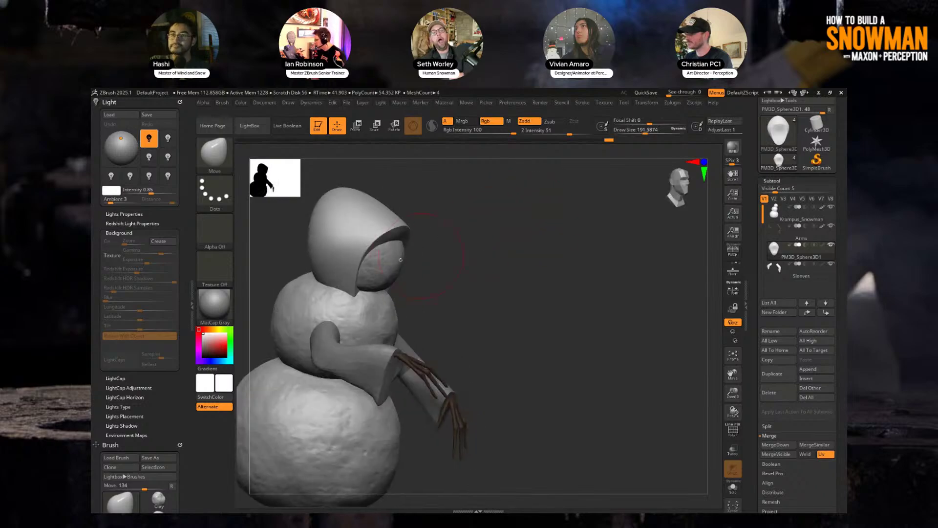
- Raise the hood's crown into a taller peak and draw its lower front edge down over the chest
mouse_move(397, 248)
mouse_down()
mouse_move(411, 228)
mouse_move(389, 204)
mouse_up()
drag(496, 203, 426, 237)
drag(413, 269, 416, 273)
mouse_move(503, 251)
mouse_down()
mouse_move(413, 287)
mouse_move(408, 306)
mouse_up()
mouse_move(521, 254)
mouse_down()
mouse_move(457, 259)
mouse_move(407, 293)
mouse_move(413, 298)
mouse_up()
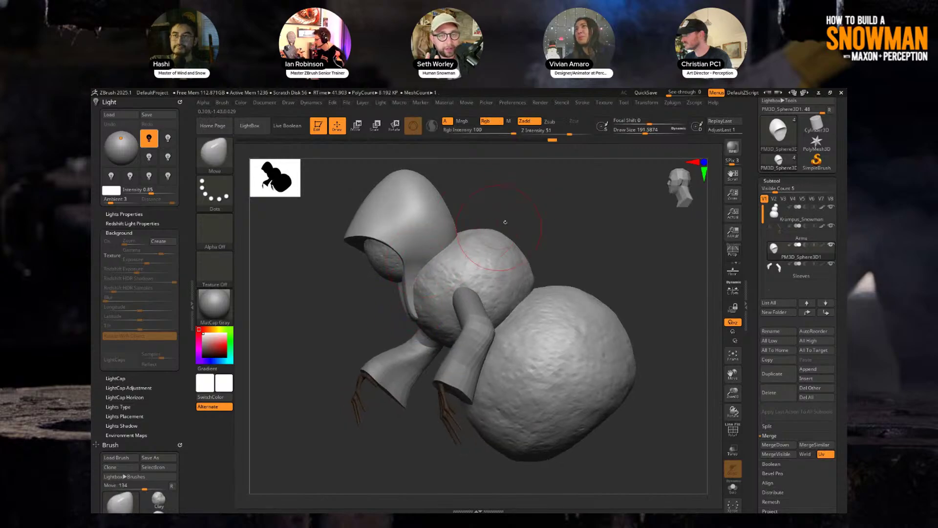
- Fit the hood's side and lower edges around the snowman's neck and under the chin
mouse_move(505, 222)
mouse_down()
mouse_move(546, 193)
mouse_move(574, 196)
mouse_up()
drag(464, 262, 443, 269)
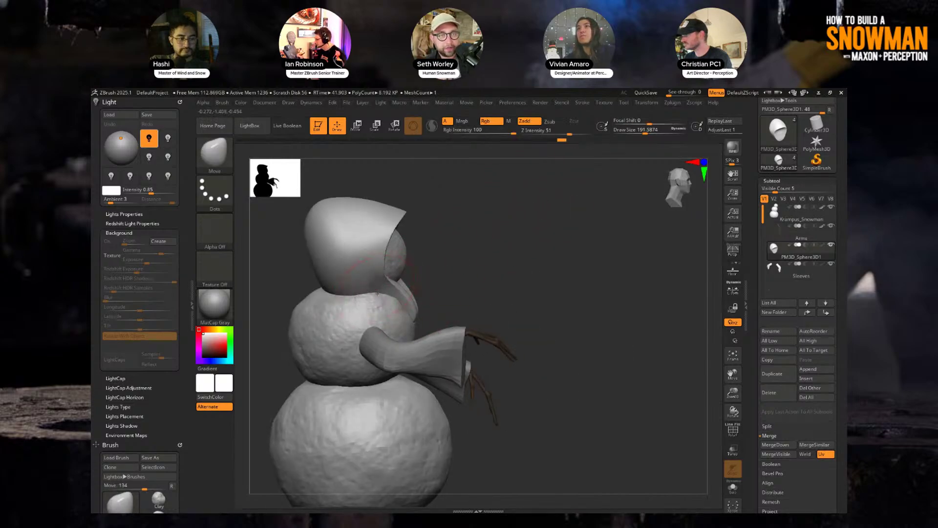
drag(377, 294, 413, 281)
drag(469, 221, 438, 254)
drag(373, 279, 368, 287)
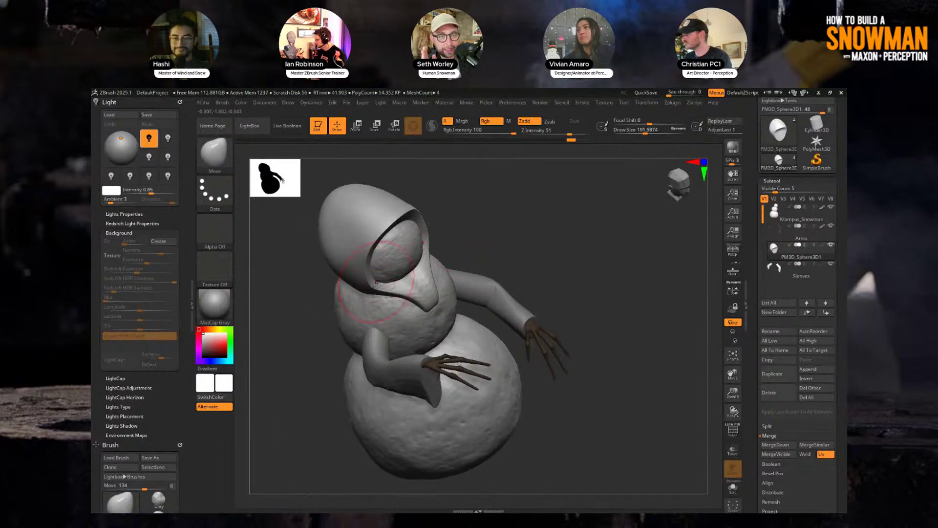
drag(474, 219, 438, 220)
drag(432, 286, 427, 289)
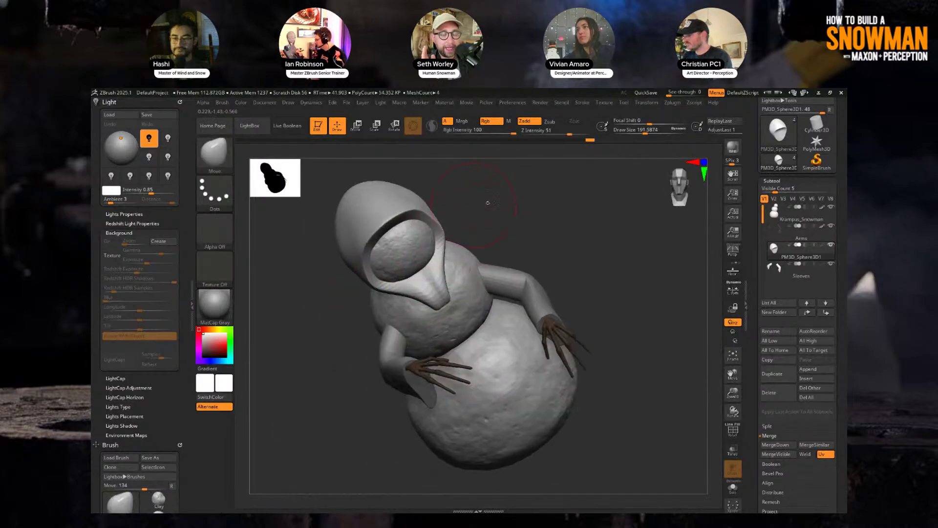
- Stretch the hood's lower front tip down the chest with the Move brush, using a draw size of about 167
drag(488, 203, 449, 198)
drag(446, 240, 428, 257)
drag(488, 210, 452, 207)
drag(446, 245, 437, 250)
drag(506, 234, 474, 267)
key(s)
drag(433, 308, 441, 325)
drag(511, 227, 483, 255)
drag(414, 284, 459, 322)
drag(518, 254, 538, 228)
- Remesh the stretched hood with DynaMesh at resolution 128
click(775, 160)
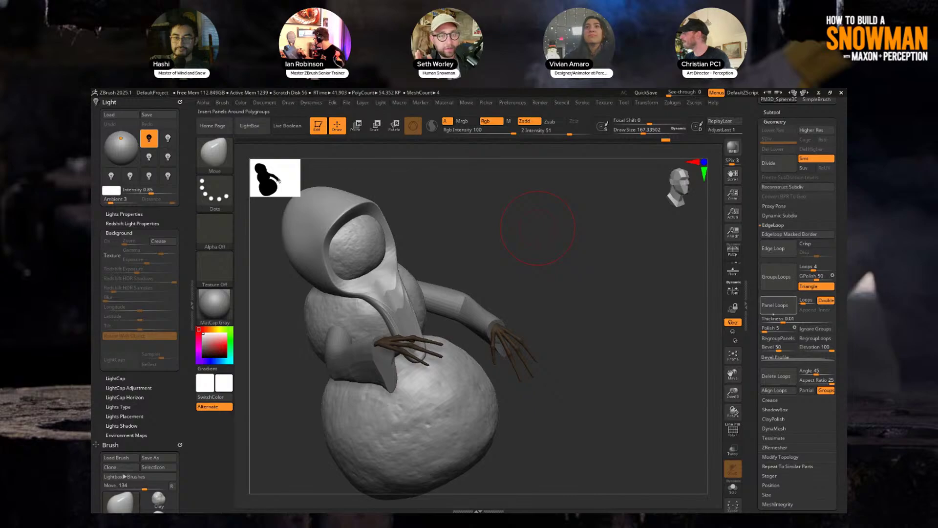
click(782, 225)
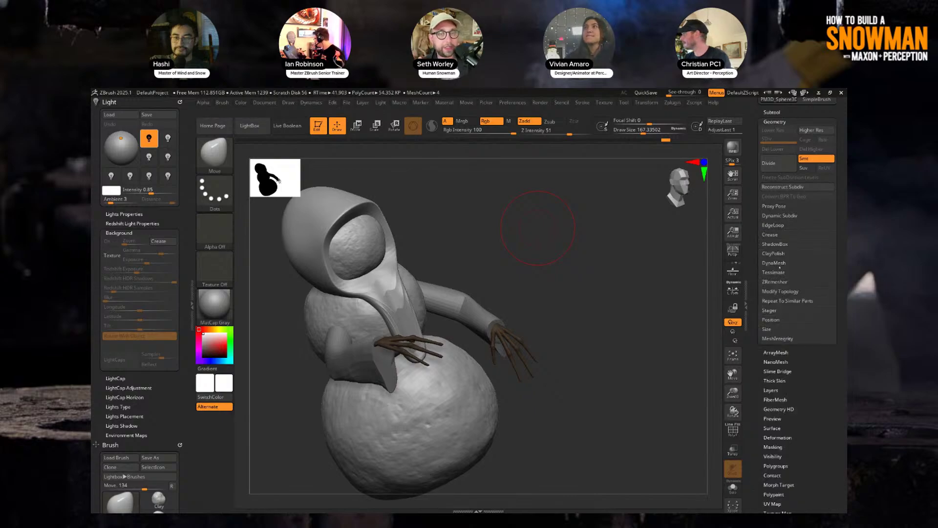
click(778, 264)
click(778, 276)
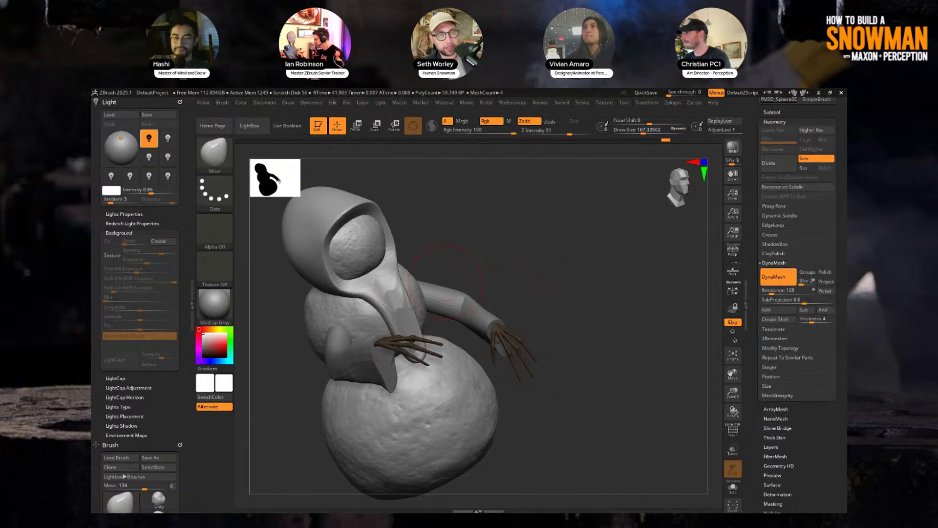
- Pull the hood's front strip down over the lower snowball, updating the DynaMesh between strokes
drag(482, 264, 537, 327)
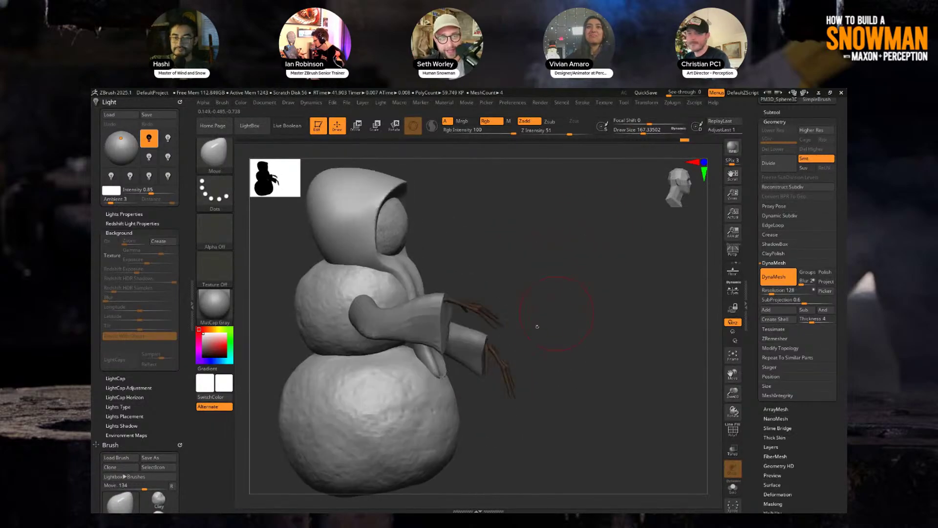
drag(449, 401, 454, 390)
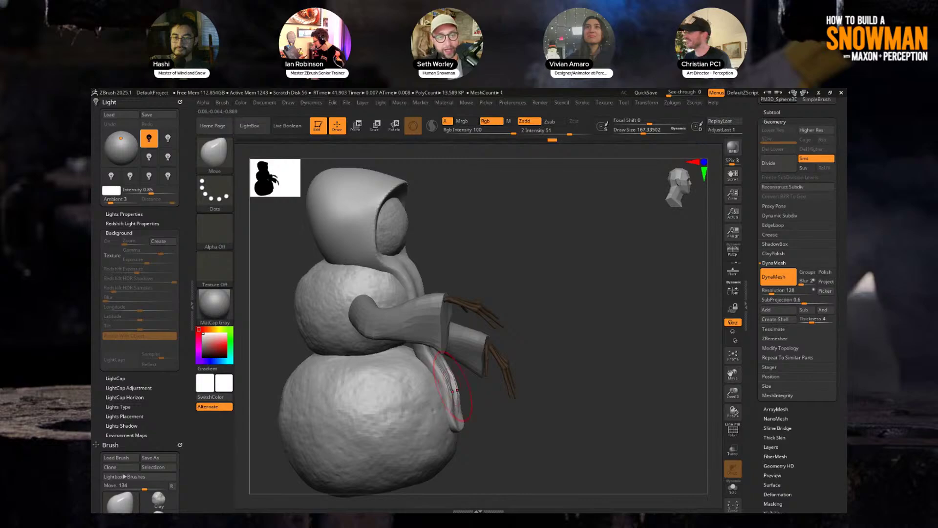
drag(511, 317, 527, 312)
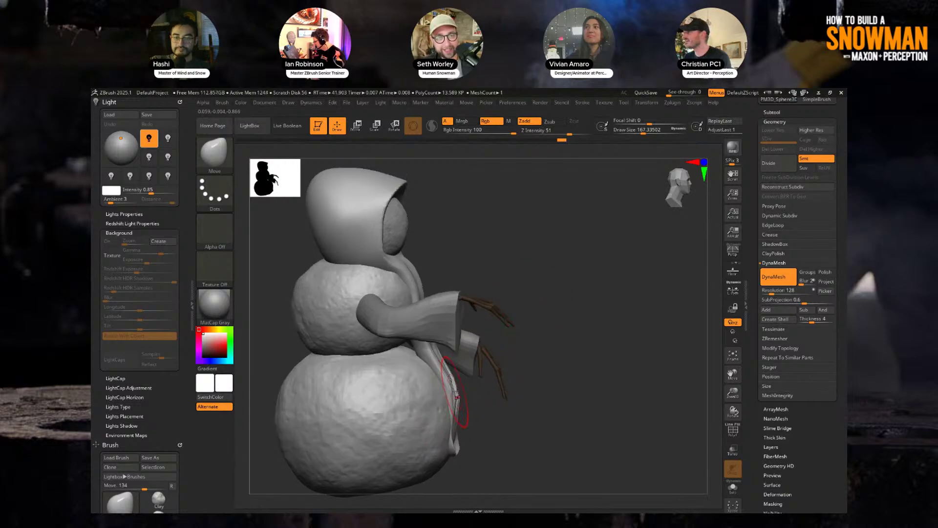
drag(457, 397, 454, 387)
drag(508, 316, 519, 311)
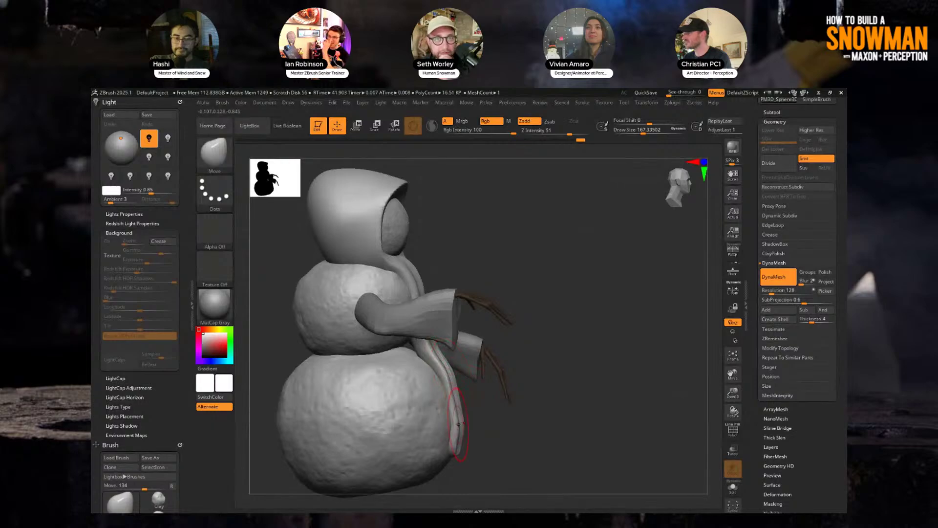
- Fit the long front strip to the curve of the snowman's middle and lower balls
mouse_move(528, 313)
mouse_down()
mouse_move(581, 251)
mouse_move(457, 298)
mouse_move(553, 235)
mouse_move(433, 319)
mouse_up()
mouse_move(442, 353)
mouse_down()
mouse_move(562, 223)
mouse_move(363, 339)
mouse_up()
key(shift)
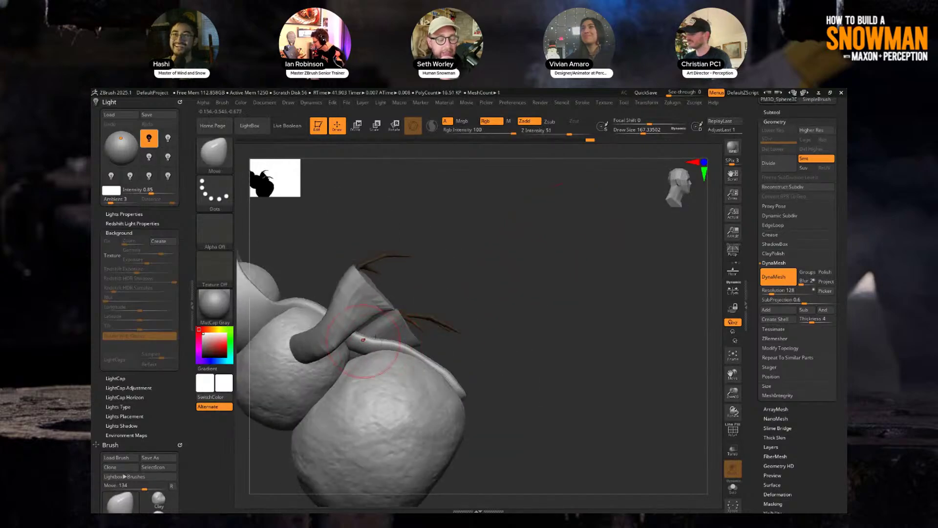
drag(489, 283, 395, 364)
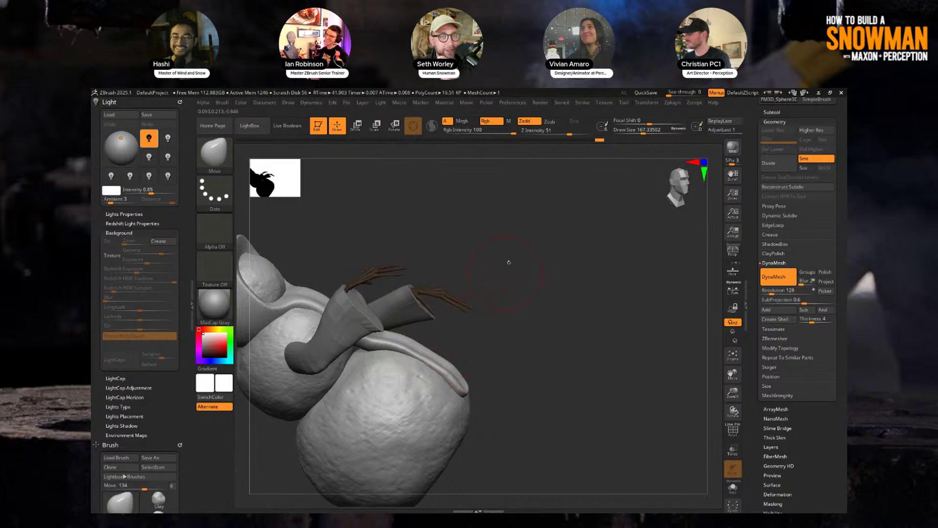
drag(508, 263, 504, 294)
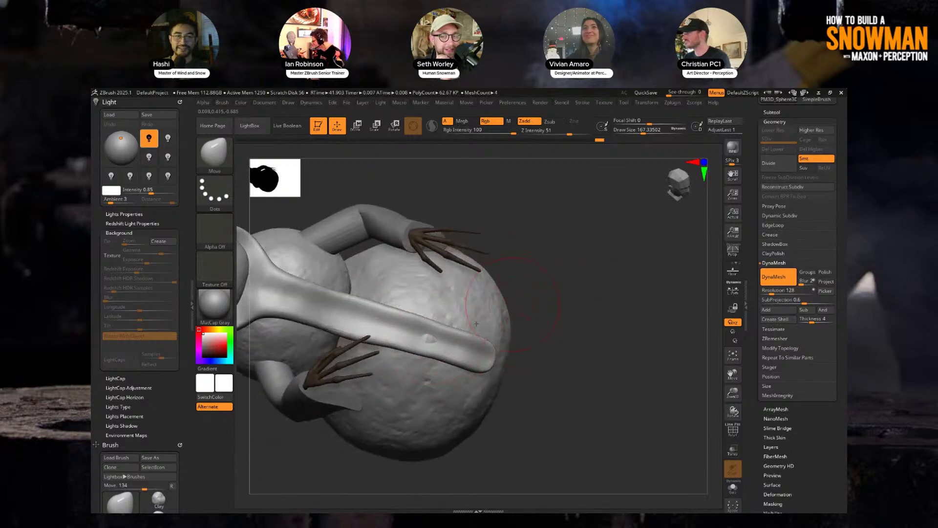
mouse_move(440, 325)
mouse_down()
mouse_move(391, 279)
mouse_move(309, 291)
mouse_move(339, 307)
mouse_move(528, 240)
mouse_move(567, 254)
mouse_move(600, 230)
mouse_move(617, 253)
mouse_up()
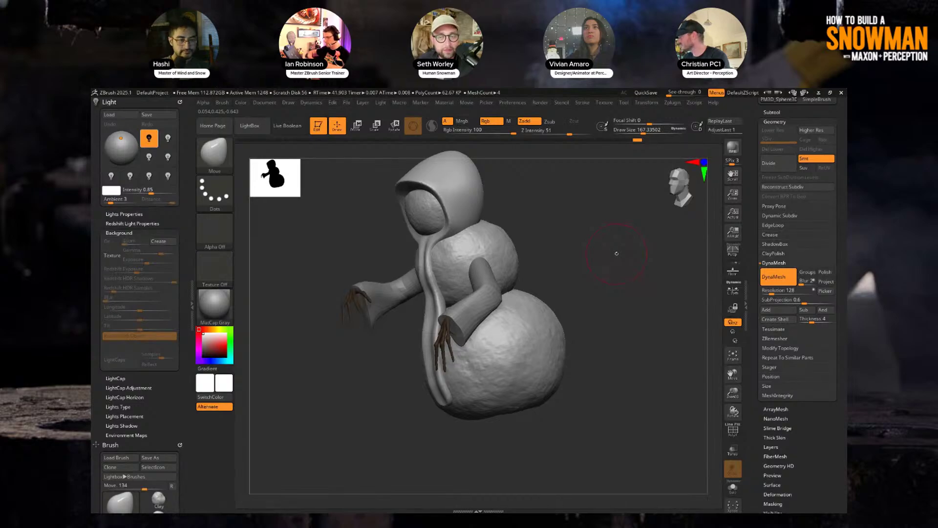
- Open up the hood's front below the face, spreading its two sides apart above the hanging strip
drag(617, 254, 568, 228)
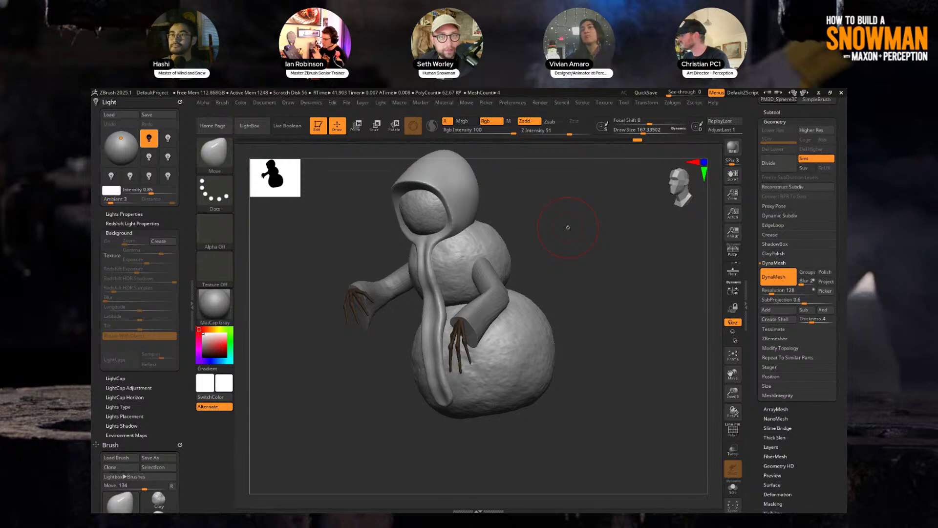
drag(577, 204, 557, 203)
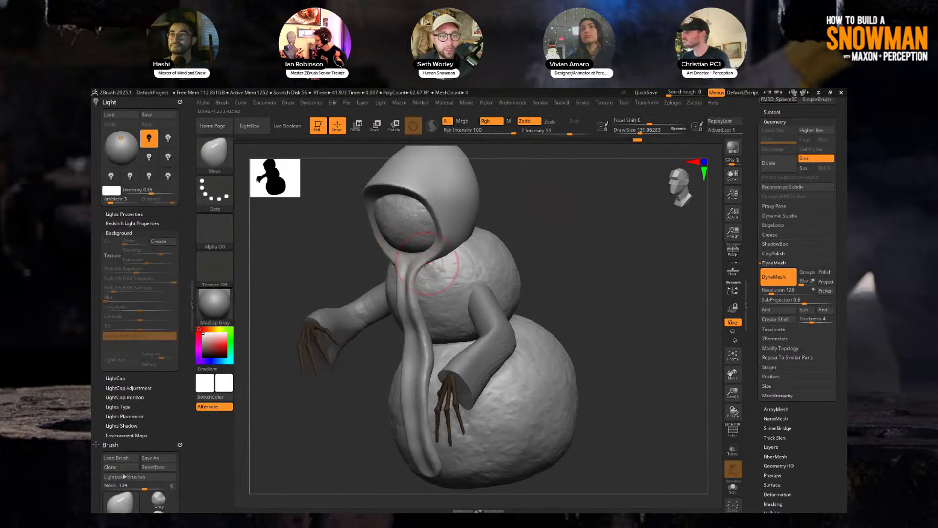
mouse_move(418, 255)
right_down()
mouse_move(391, 259)
mouse_move(416, 264)
right_up()
drag(416, 265, 423, 259)
mouse_move(415, 266)
right_down()
mouse_move(517, 299)
mouse_move(420, 271)
right_up()
key(ctrl)
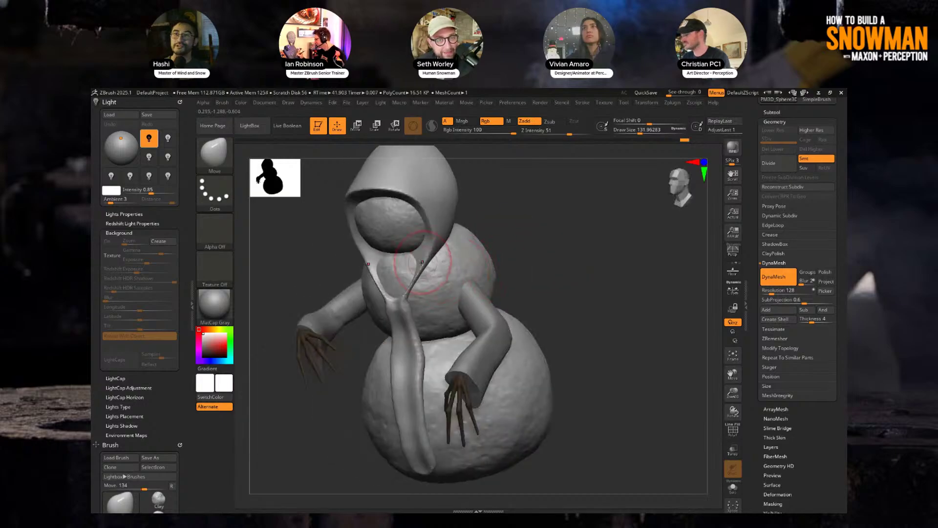
right_drag(533, 239, 398, 303)
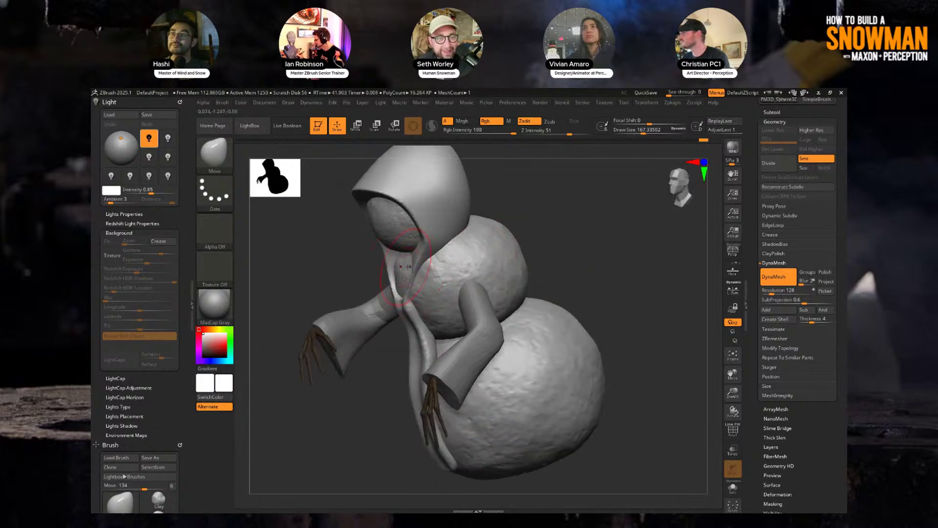
key(s)
drag(398, 270, 415, 281)
right_drag(413, 281, 537, 225)
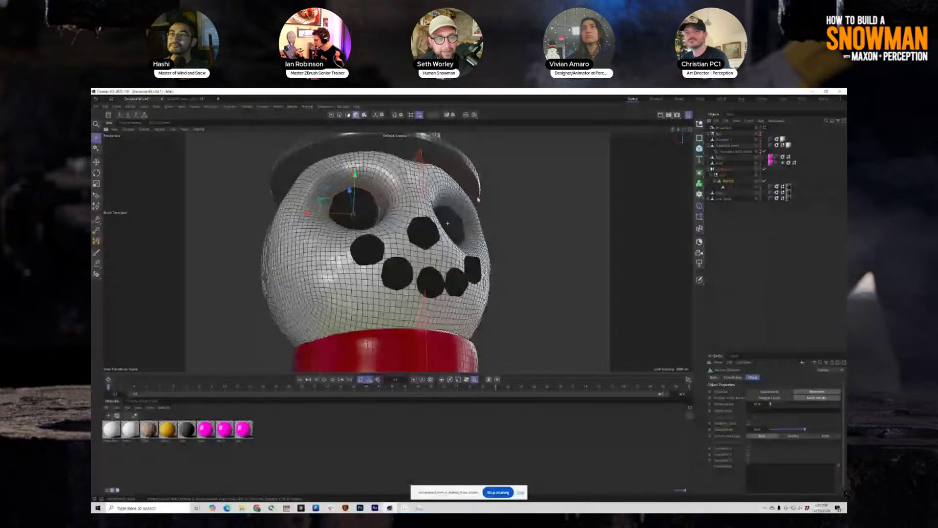
- In Cinema 4D, look over the snowman, switch to the motion-tracked city footage project and play it
alt+drag(448, 223, 453, 247)
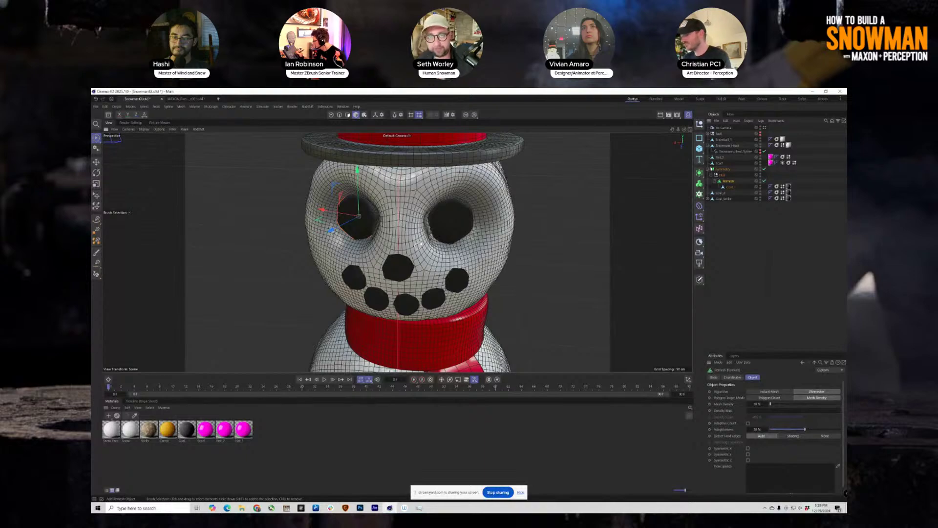
alt+middle_drag(420, 243, 395, 212)
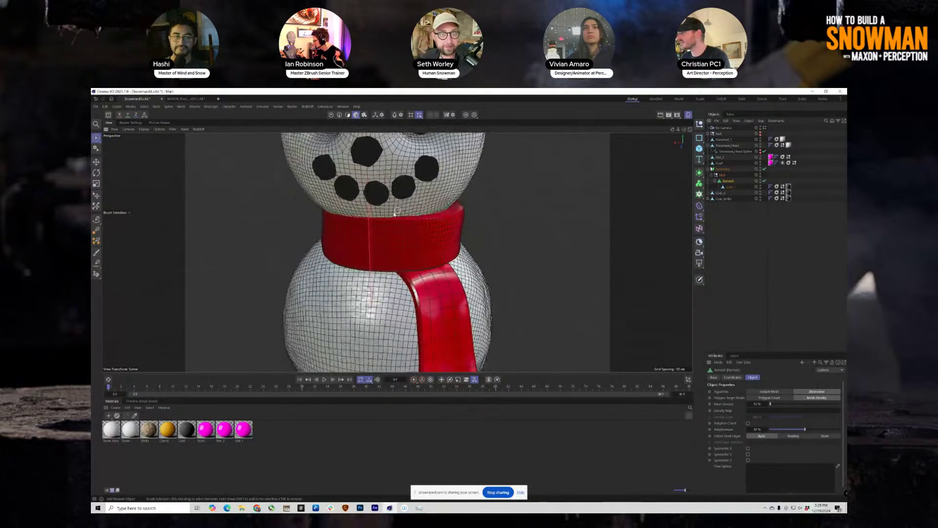
click(205, 100)
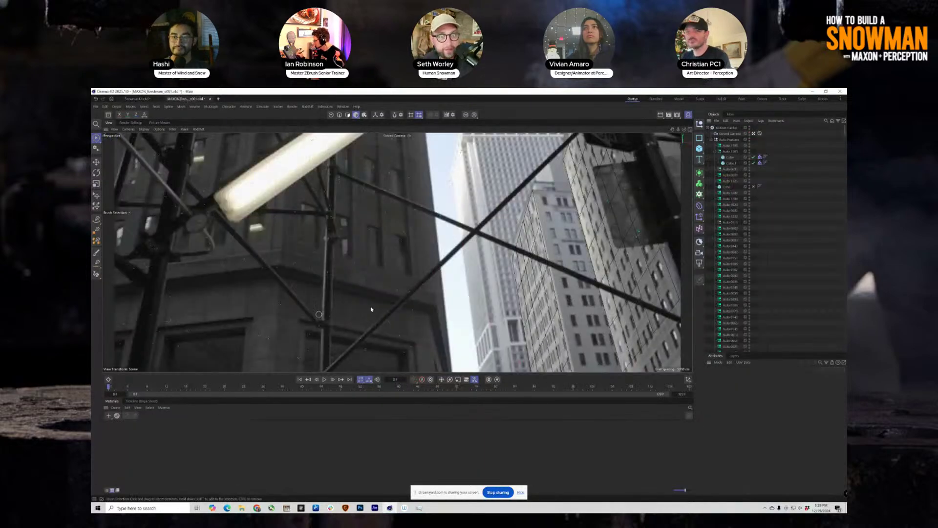
click(655, 278)
click(553, 310)
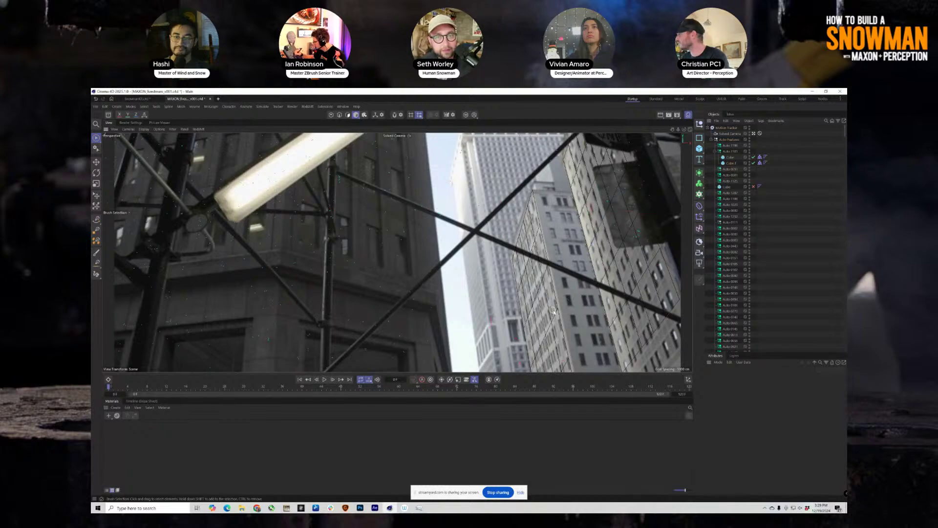
click(324, 380)
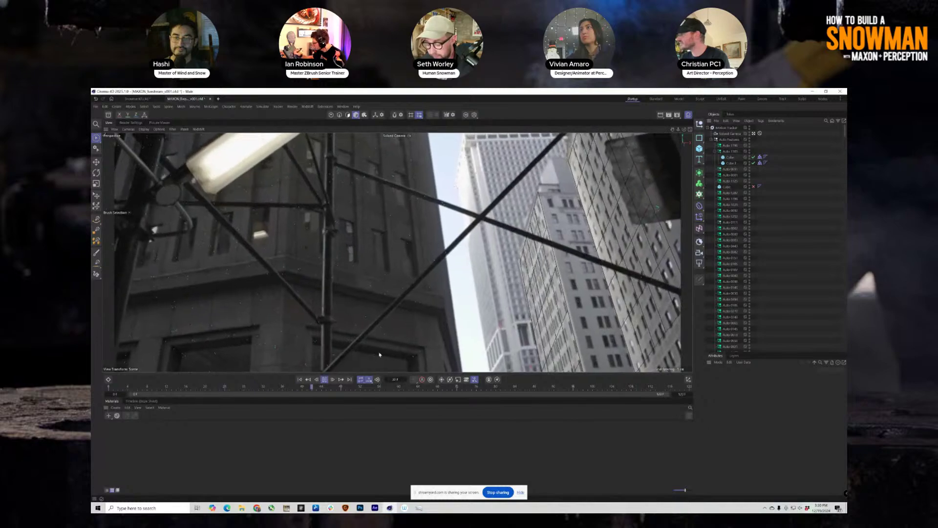
- In the snowman project, collapse the part hierarchies, select all the snowman's parts and look up the Boole command
click(137, 98)
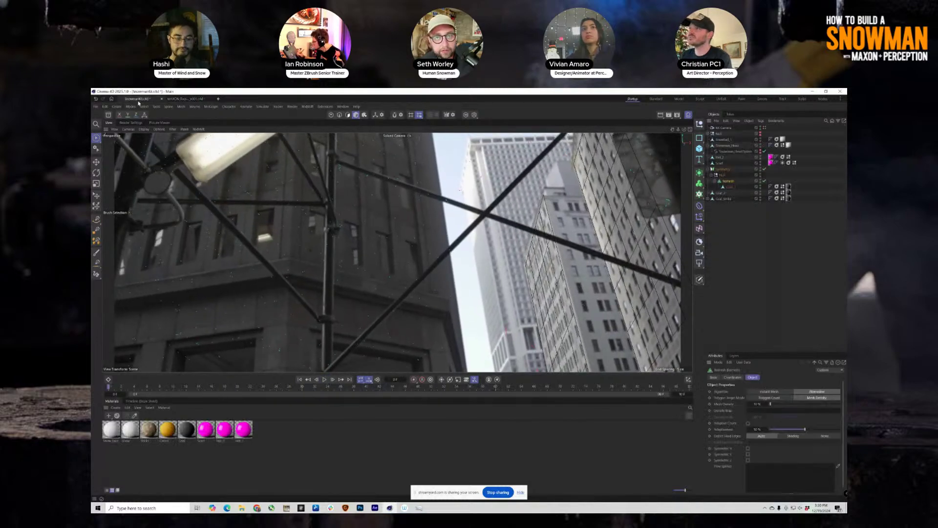
alt+drag(385, 263, 712, 161)
click(715, 169)
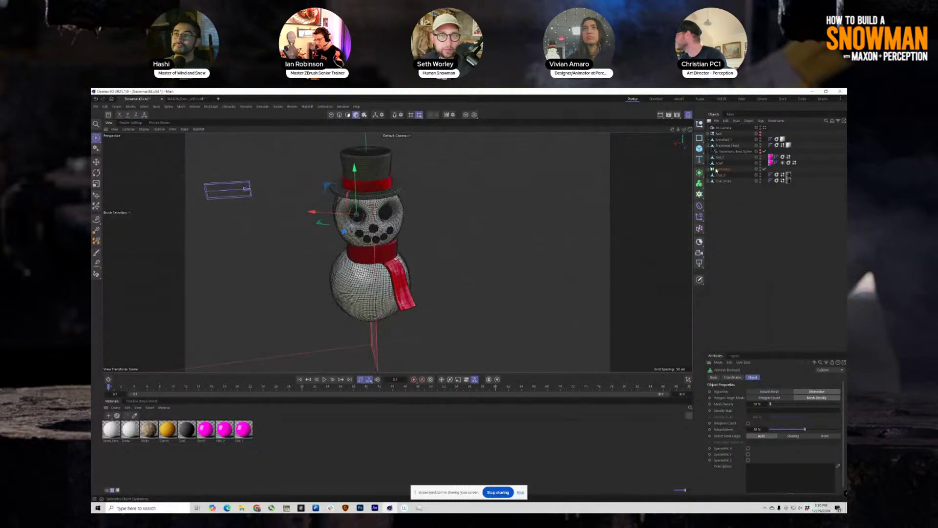
click(708, 145)
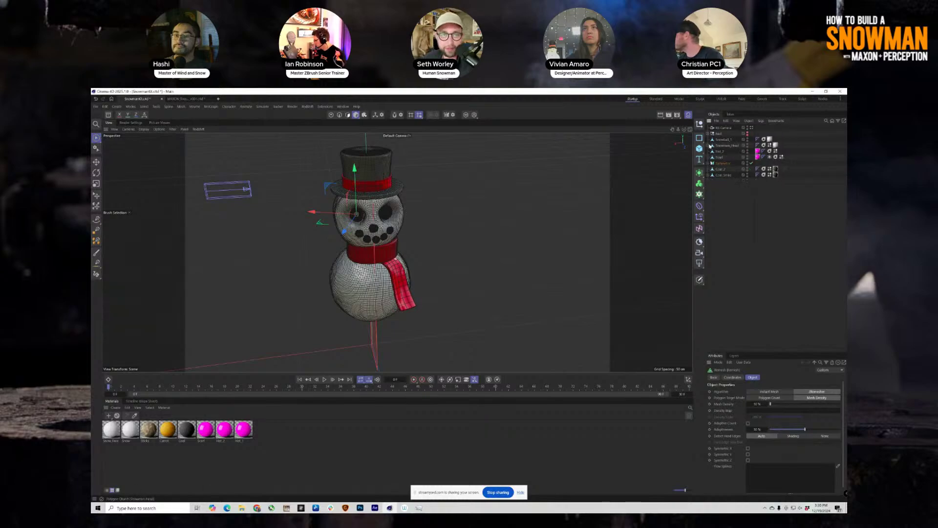
click(723, 139)
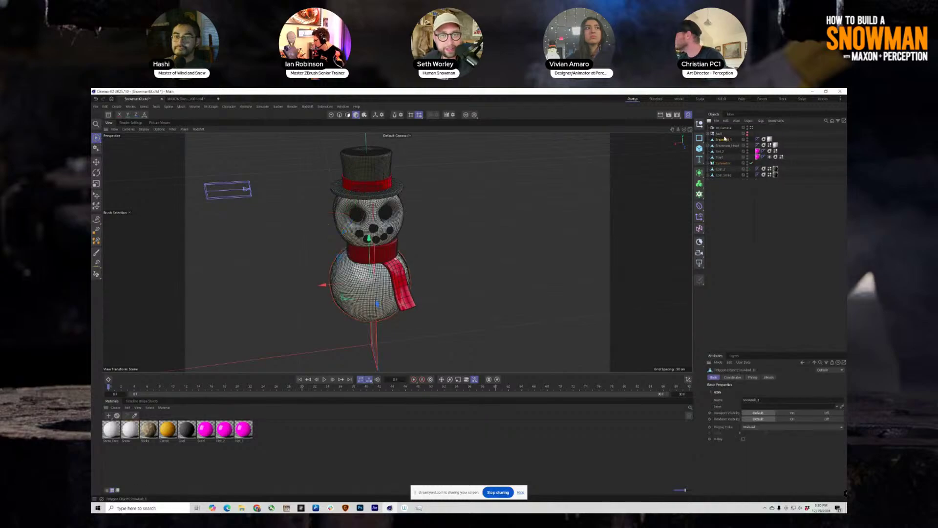
shift+click(725, 174)
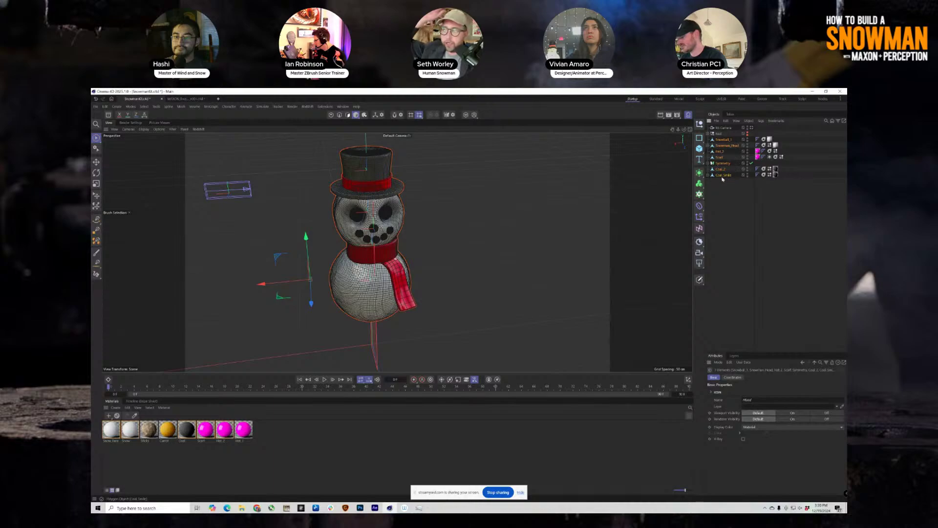
key(shift+c)
text(boole)
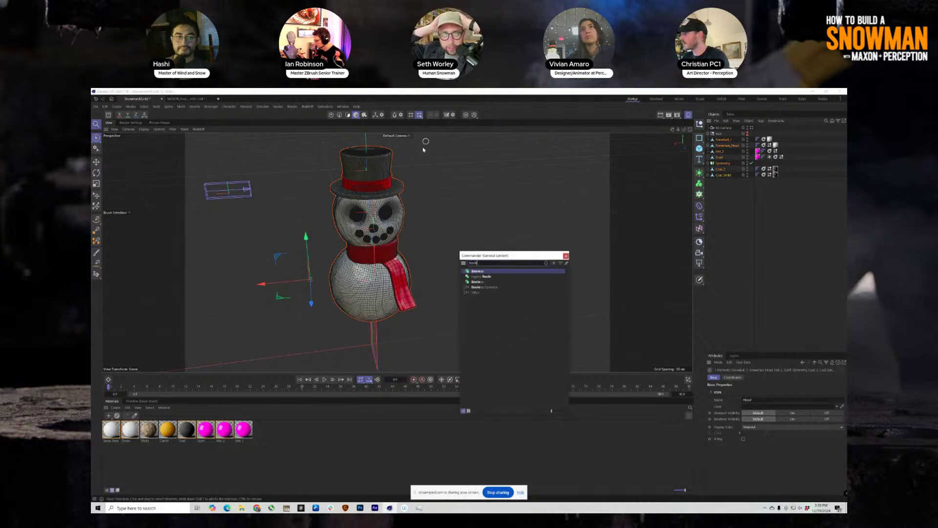
- In the tracked city project, select the two building cubes and inspect the settings of their collider tags
key(ctrl+Tab)
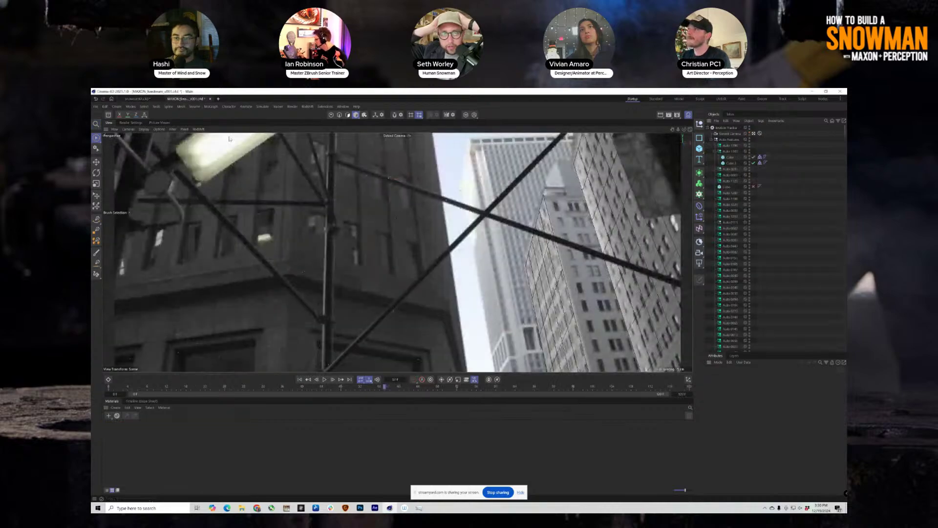
click(732, 158)
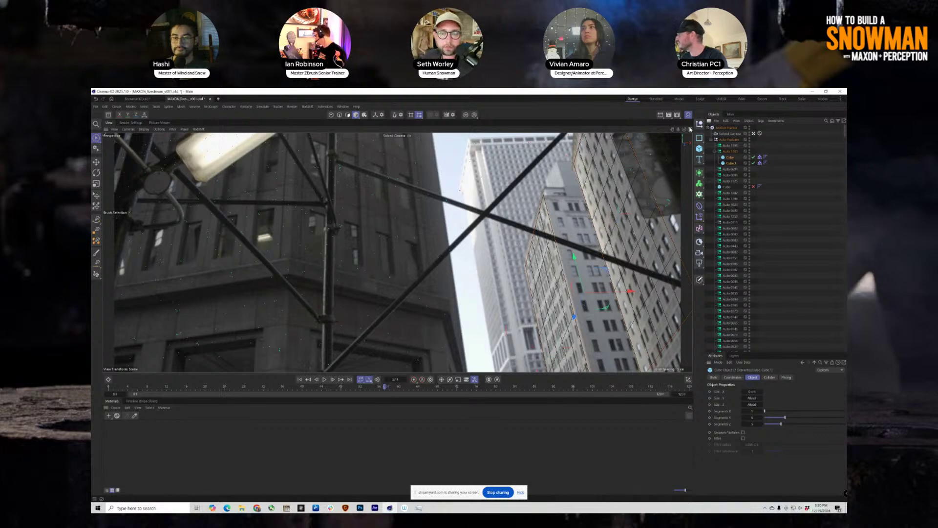
click(759, 157)
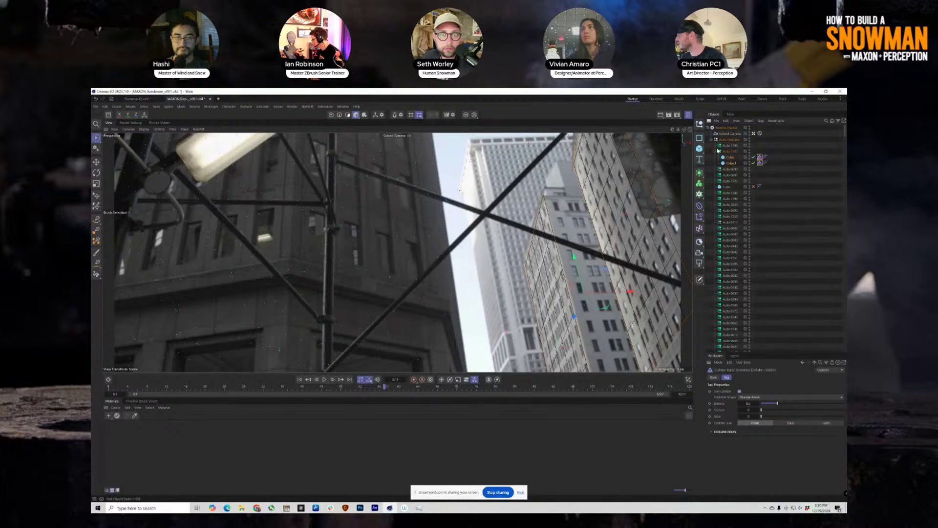
- Add a Redshift Object tag to the second building cube and enable its matte override
click(733, 164)
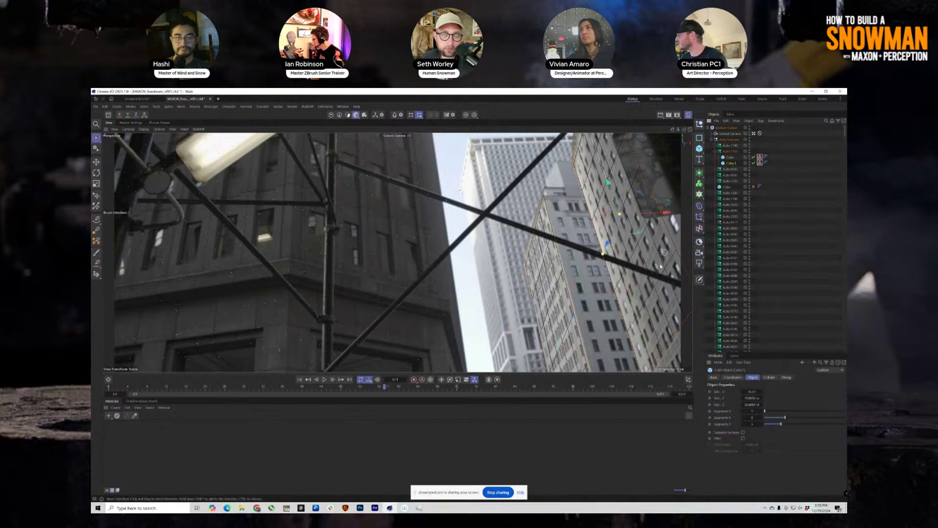
right_click(730, 163)
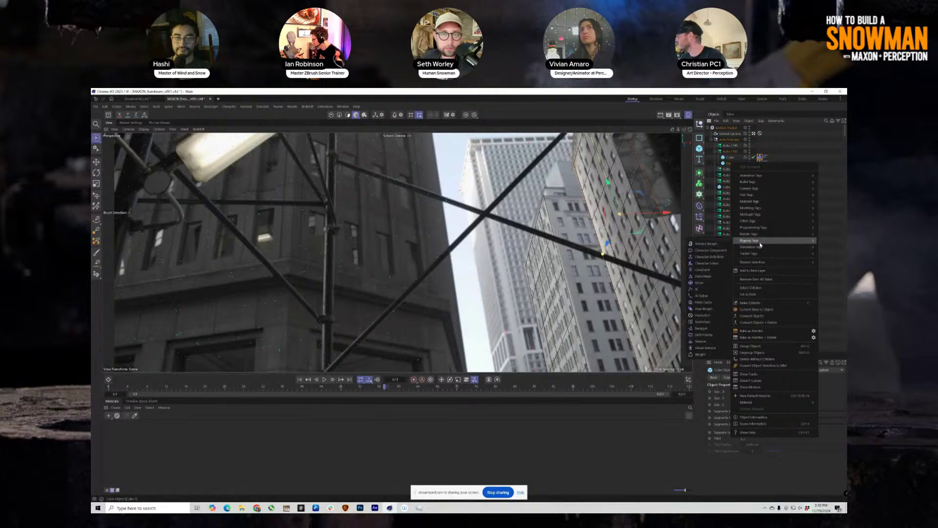
mouse_move(748, 234)
click(710, 256)
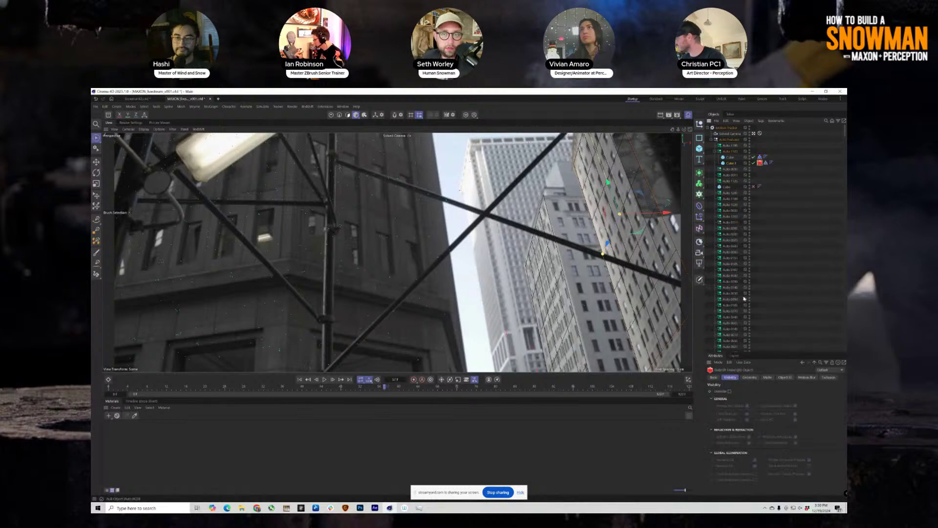
drag(774, 352, 754, 237)
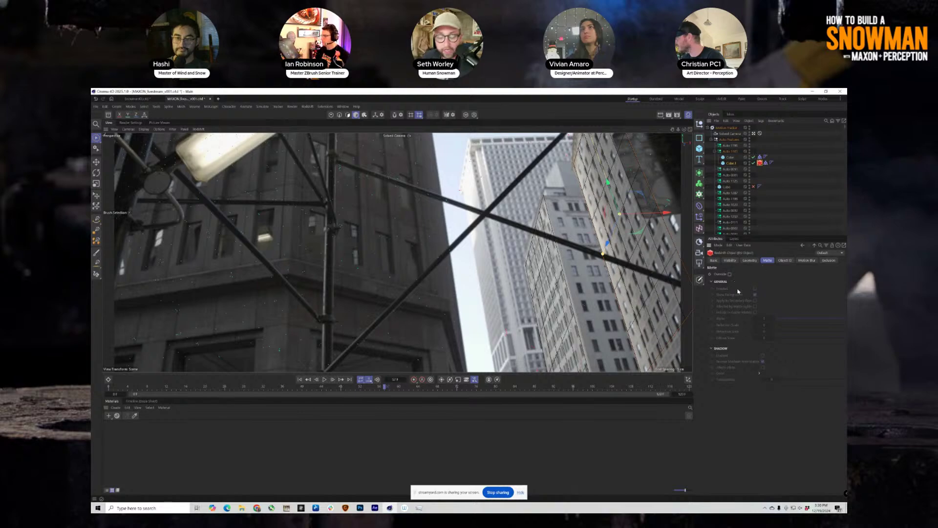
click(755, 289)
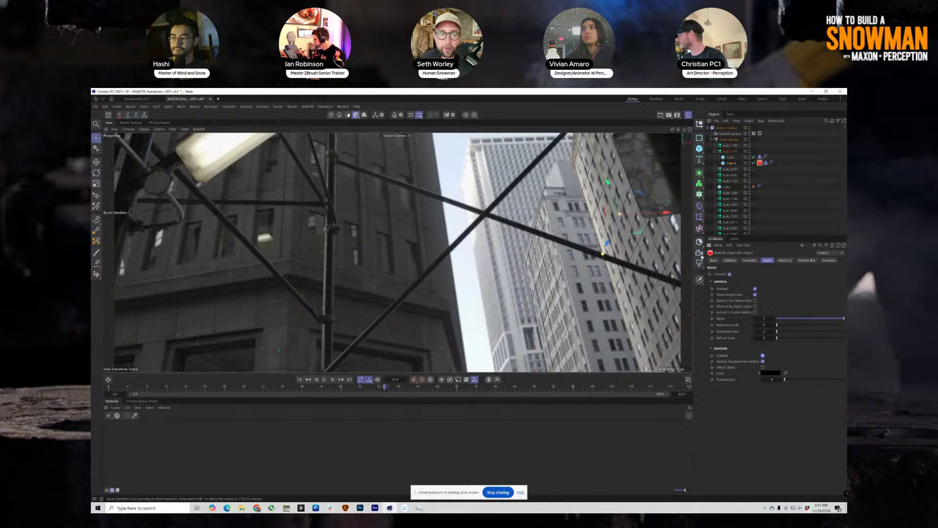
- Return to the snowman project and add a Boolean generator to the scene
click(137, 99)
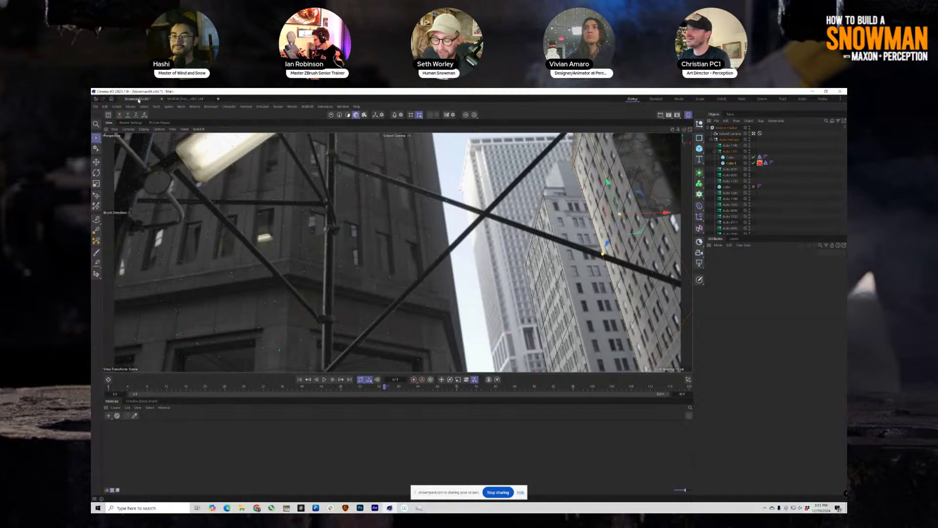
scroll(375, 214, up, 10)
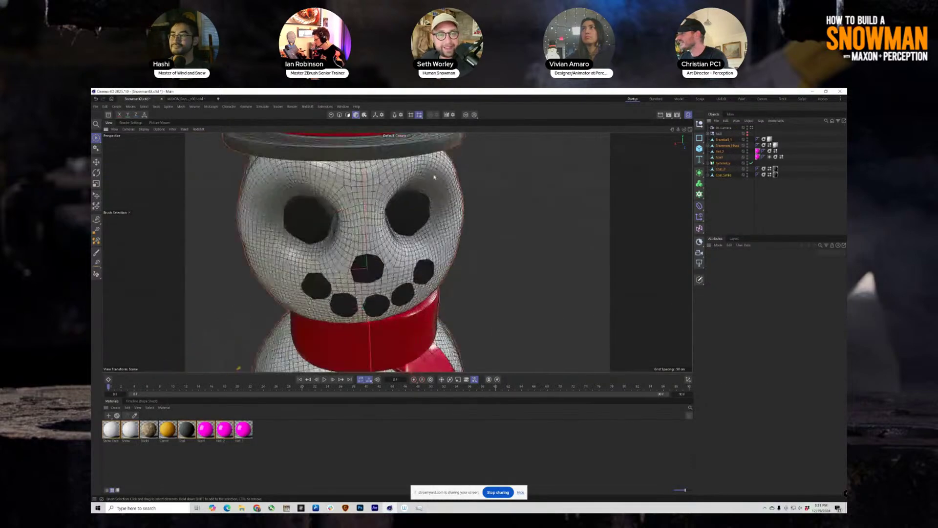
click(720, 140)
key(shift+c)
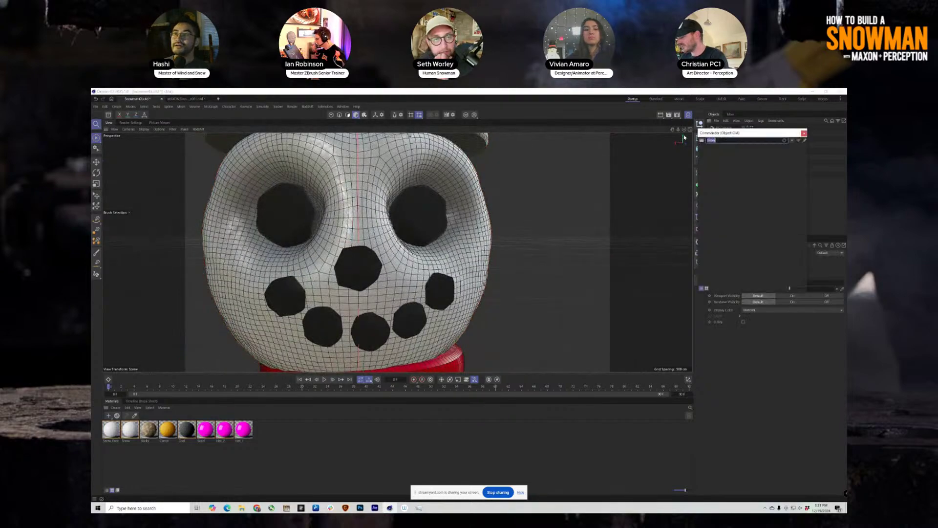
text(b)
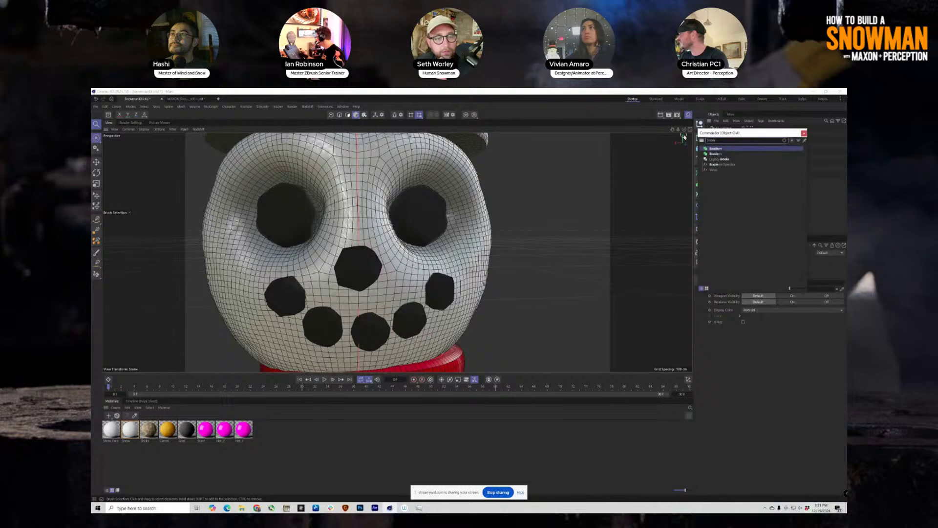
key(Return)
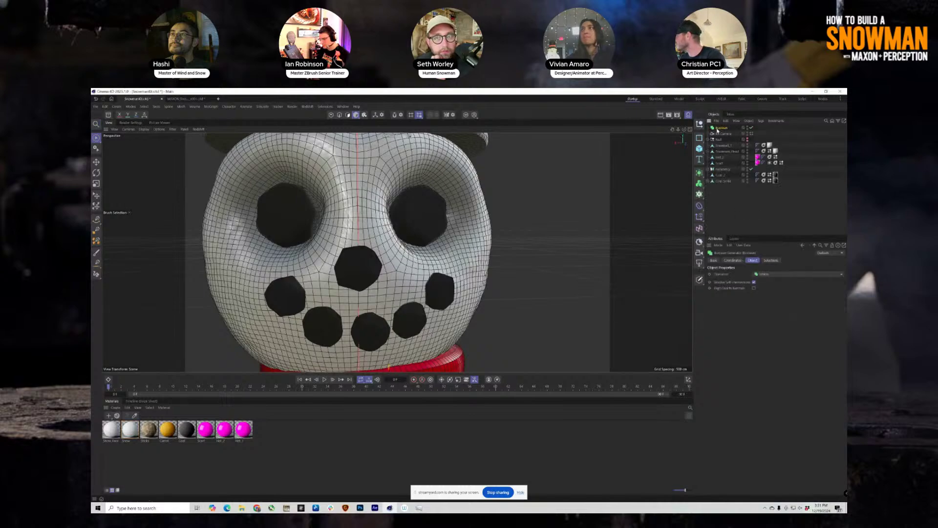
- Place the Boolean just above the snowman's parts and nest all of them, from the snowball to the coals, inside it
drag(721, 128, 723, 140)
click(722, 146)
shift+click(720, 182)
click(723, 140)
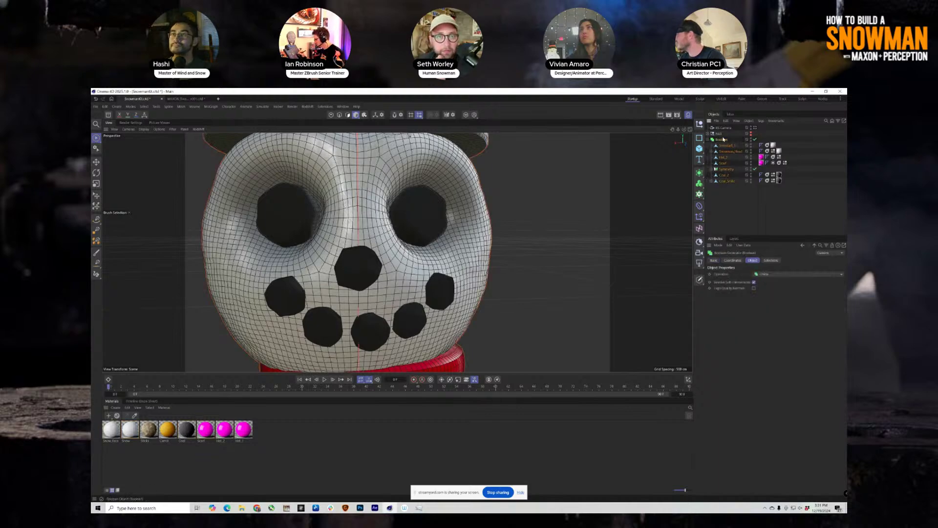
- Examine how the scarf meets the snowballs from close up, comparing the mesh with the Boolean off and on
alt+middle_drag(444, 347, 472, 247)
alt+drag(393, 250, 463, 256)
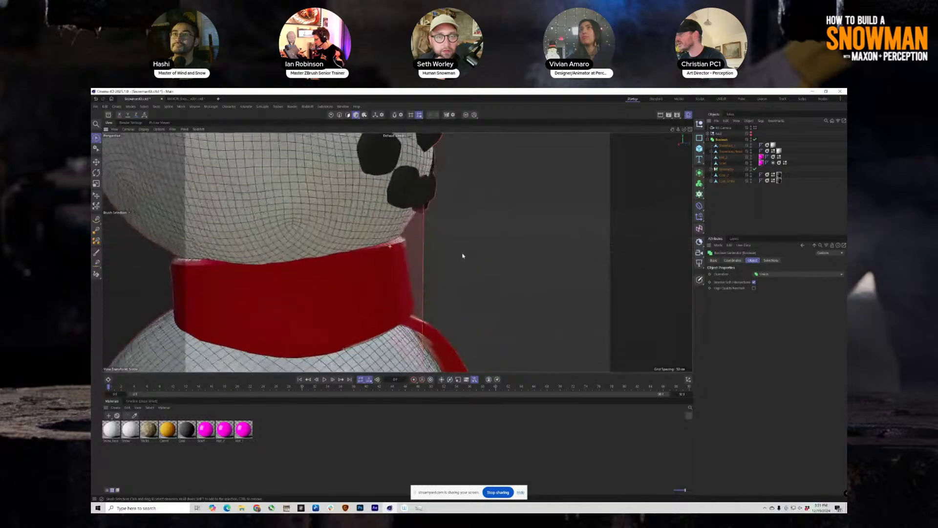
alt+middle_drag(331, 263, 410, 253)
alt+right_drag(369, 252, 507, 206)
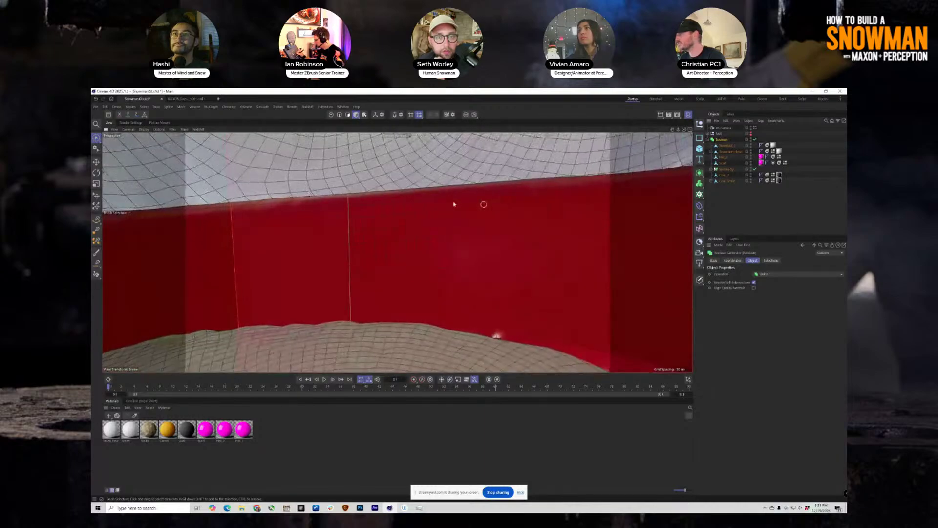
alt+drag(438, 194, 440, 168)
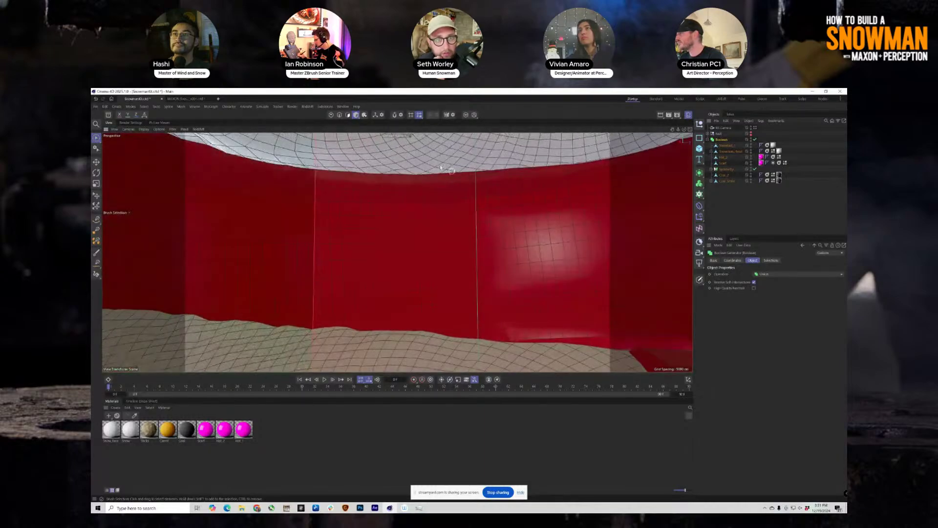
alt+drag(512, 365, 535, 272)
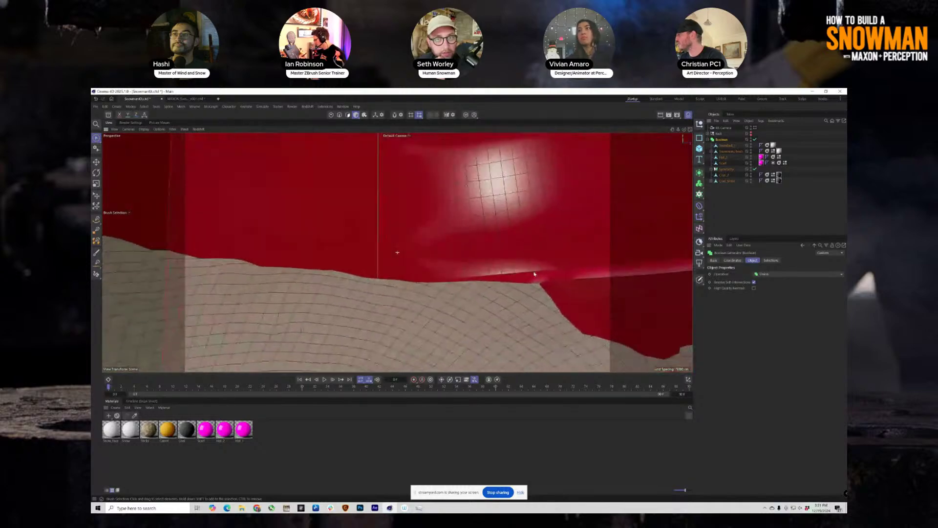
click(755, 140)
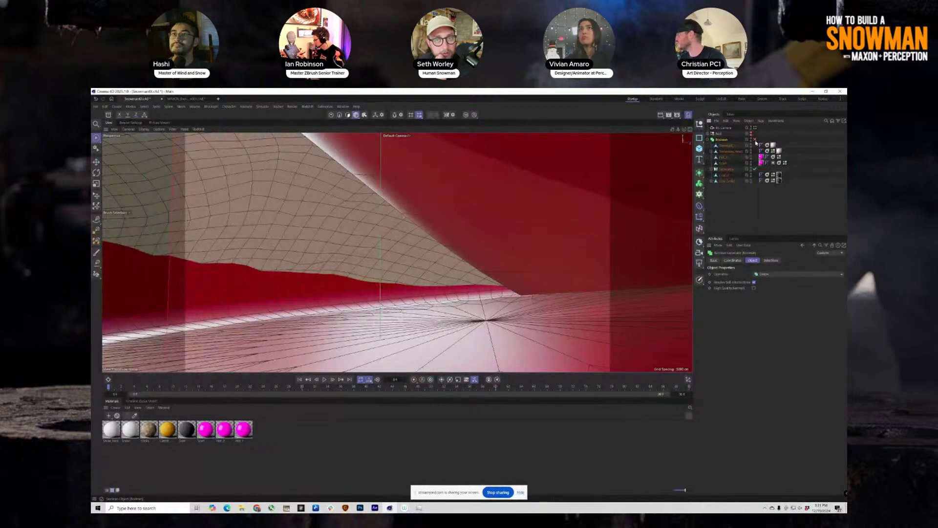
click(755, 139)
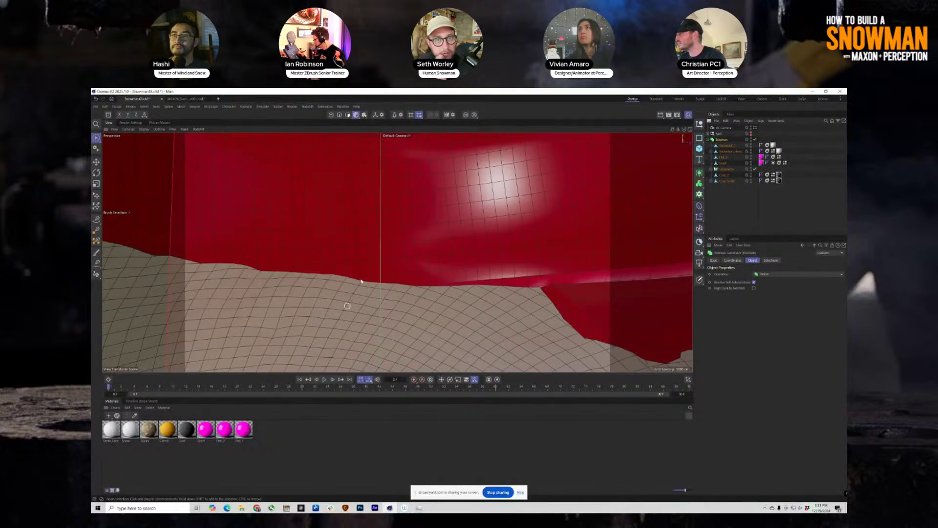
mouse_move(384, 288)
alt+mouse_down()
mouse_move(398, 253)
mouse_move(390, 305)
mouse_move(403, 307)
mouse_move(396, 292)
mouse_move(379, 288)
alt+mouse_up()
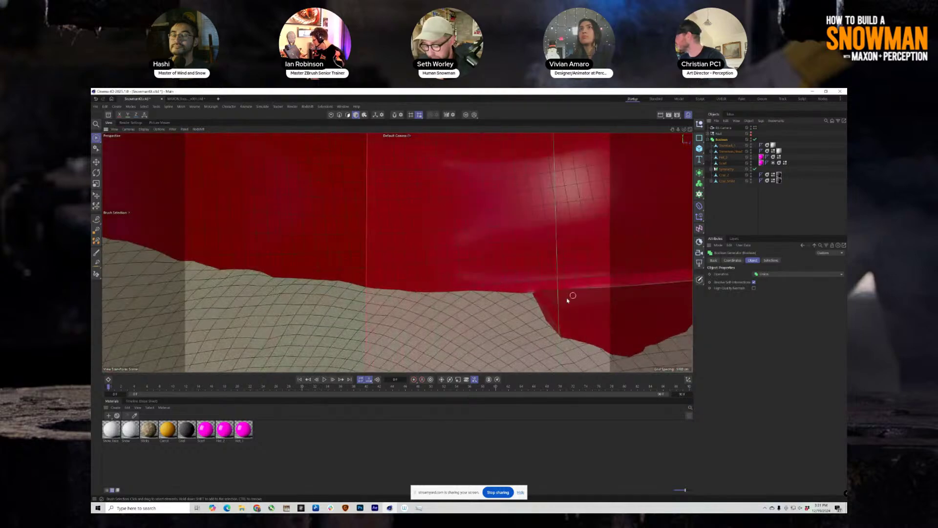
alt+right_drag(564, 292, 442, 292)
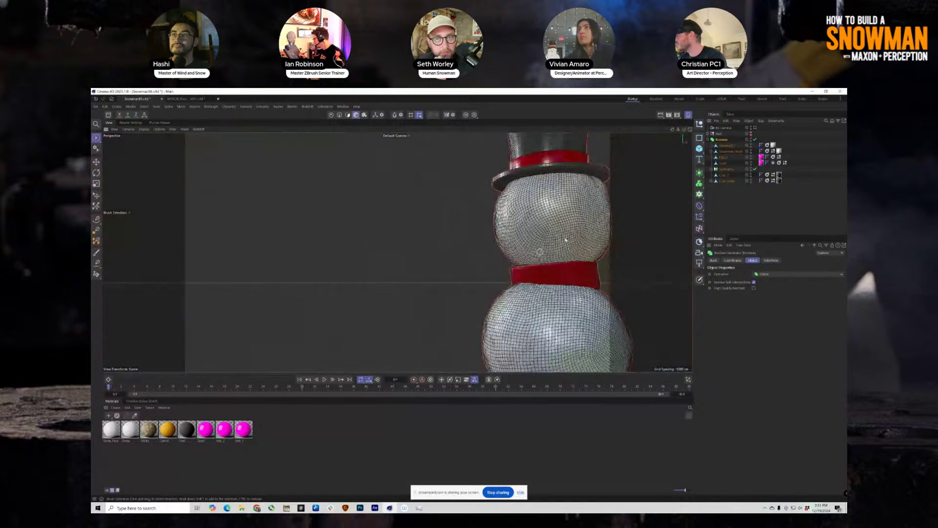
- Examine how the coal eyes, nose and mouth meet the snowman's face mesh
alt+drag(442, 293, 372, 234)
alt+middle_drag(519, 248, 426, 241)
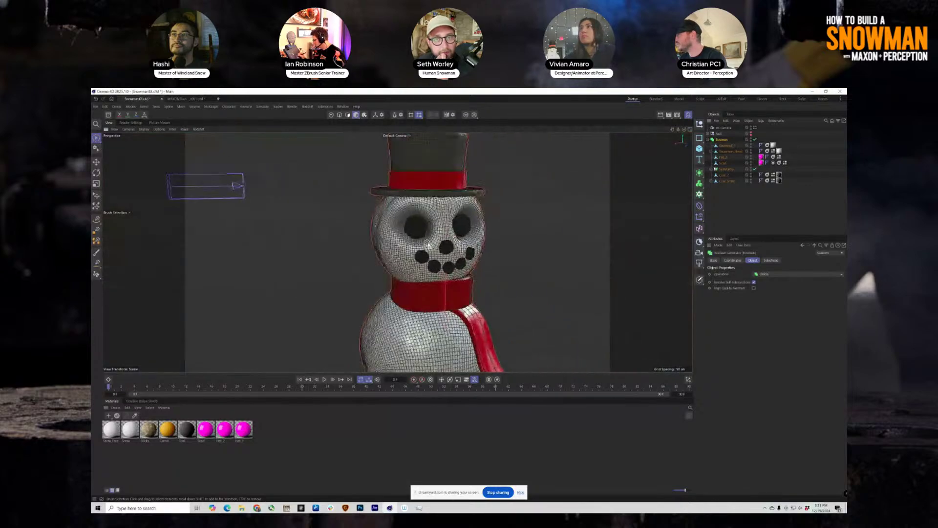
alt+right_drag(417, 225, 482, 217)
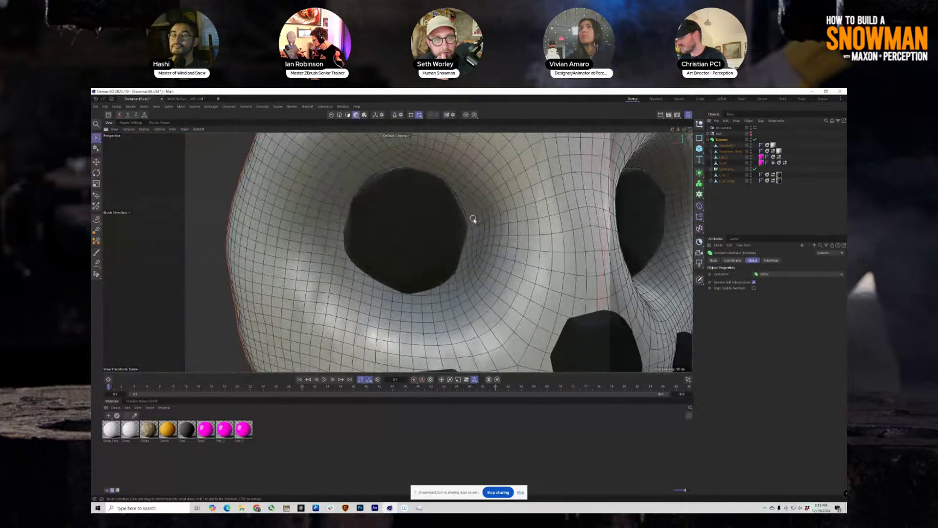
alt+middle_drag(499, 210, 391, 147)
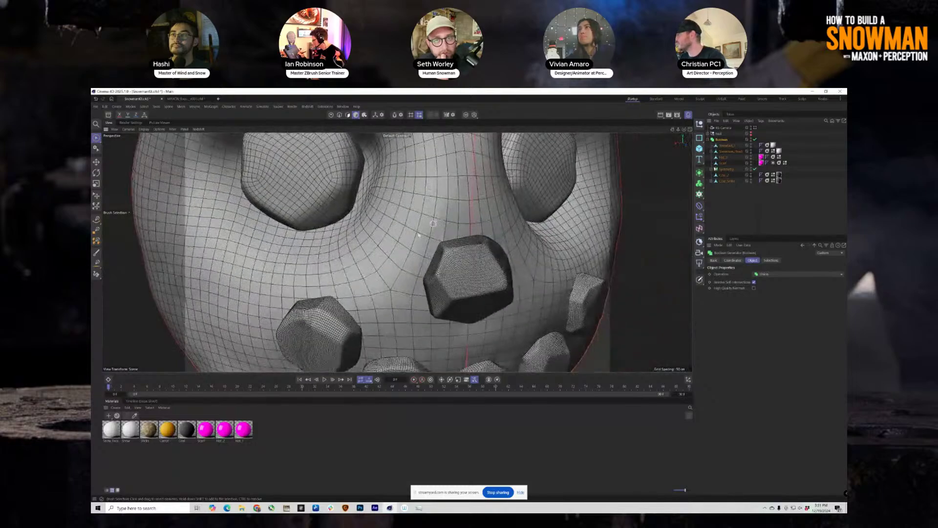
alt+right_drag(431, 219, 353, 195)
alt+middle_drag(354, 194, 344, 212)
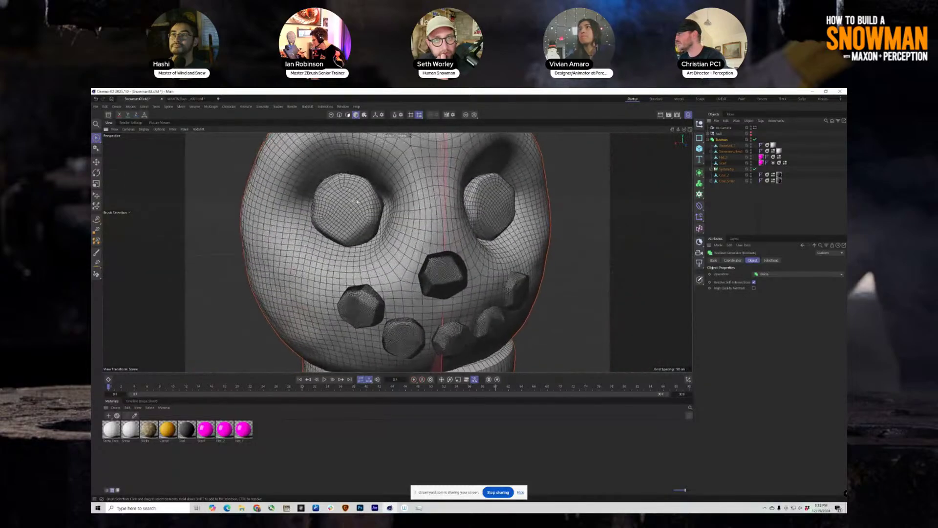
alt+right_drag(344, 212, 393, 218)
alt+middle_drag(483, 291, 419, 267)
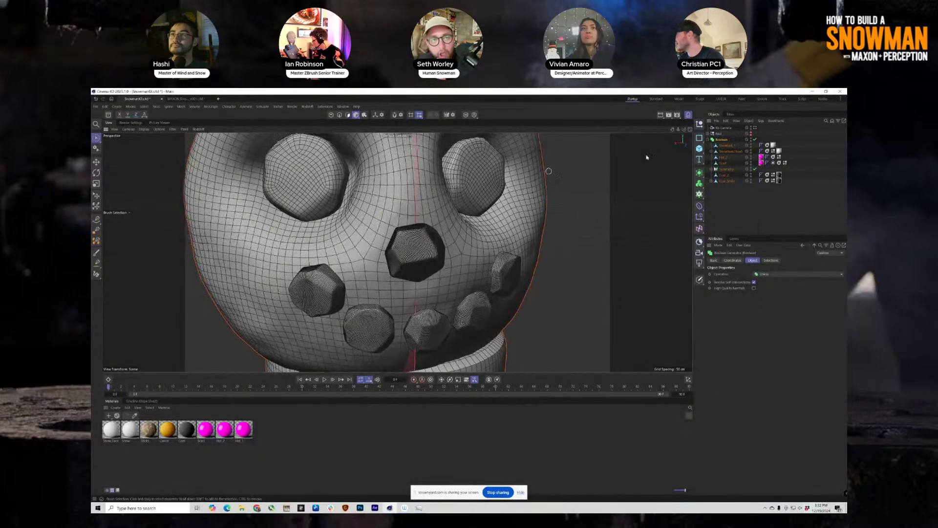
- Examine the eye coal's mesh inside the Boolean's Symmetry with its Remesh off and on, and compare it with the nose coal
click(712, 152)
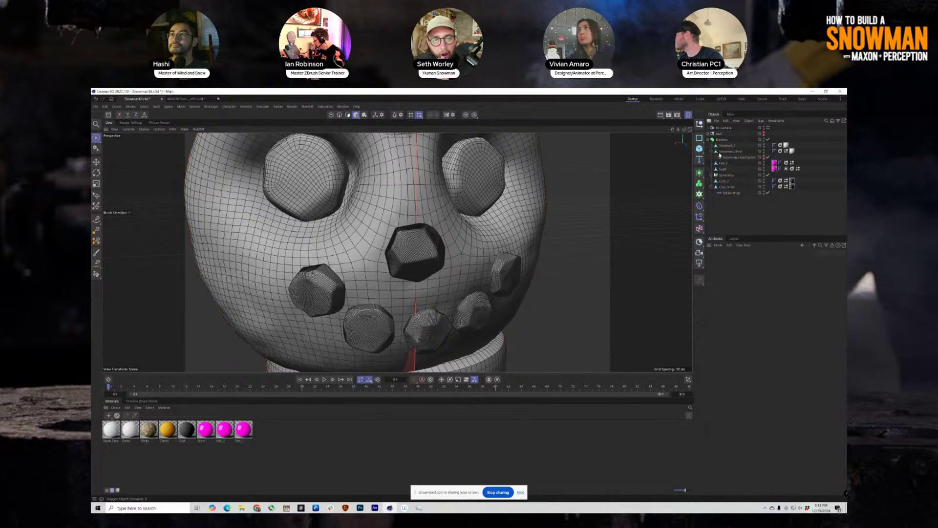
click(712, 175)
click(731, 187)
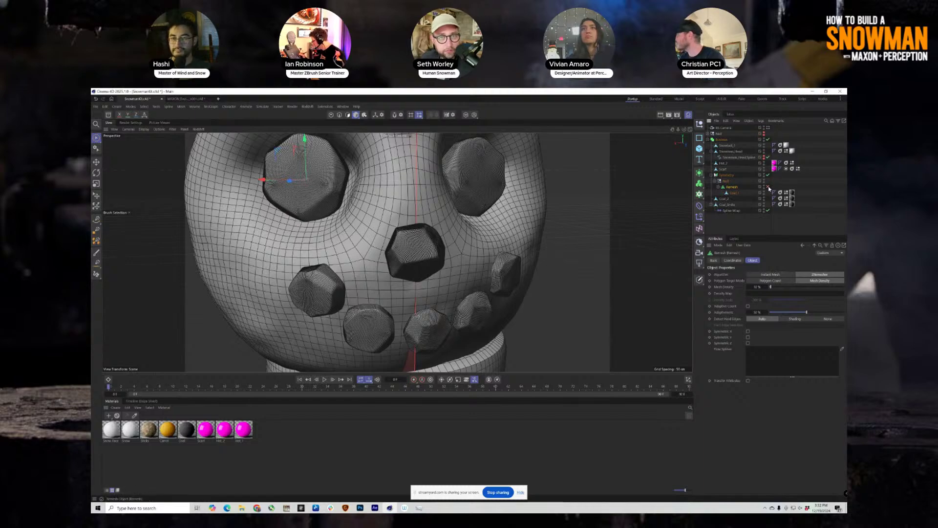
click(769, 186)
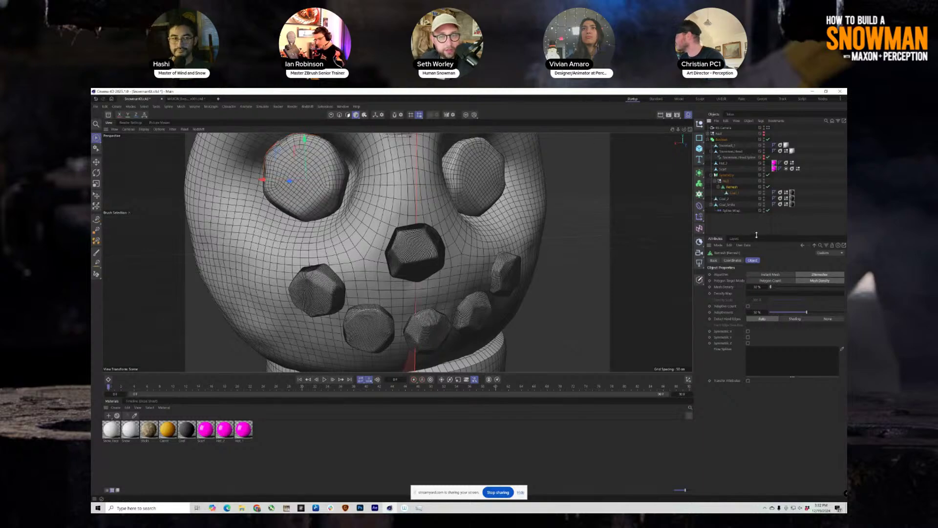
drag(756, 234, 756, 268)
click(731, 200)
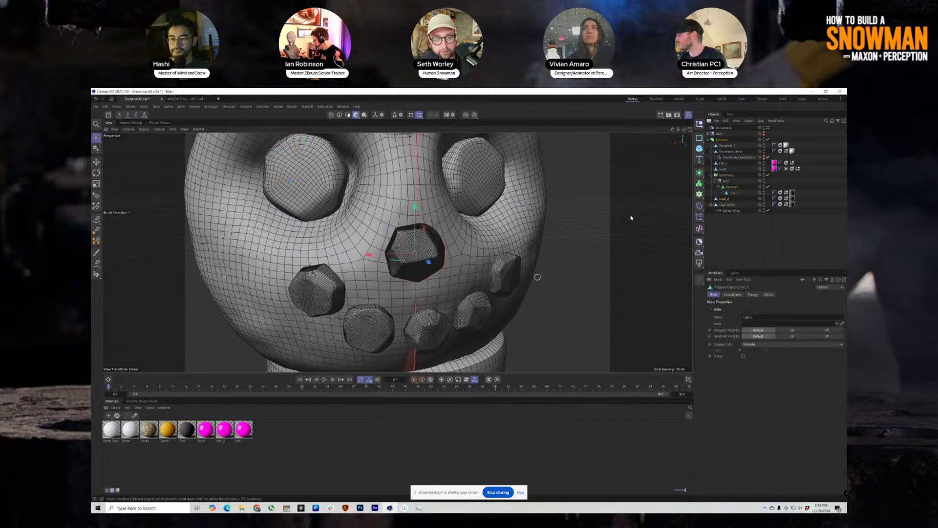
click(739, 187)
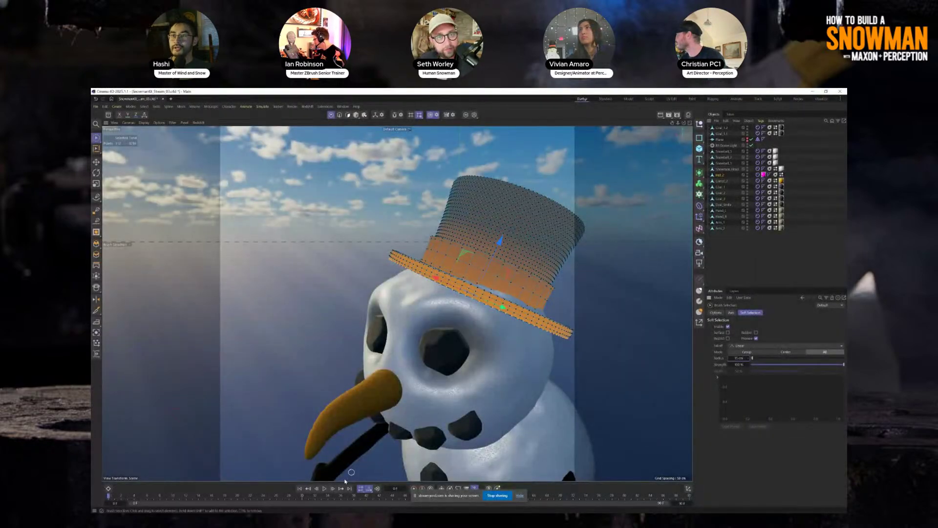
- Reduce the soft selection radius on the selected hat brim points to 1 cm so the falloff excludes the crown
scroll(429, 285, down, 6)
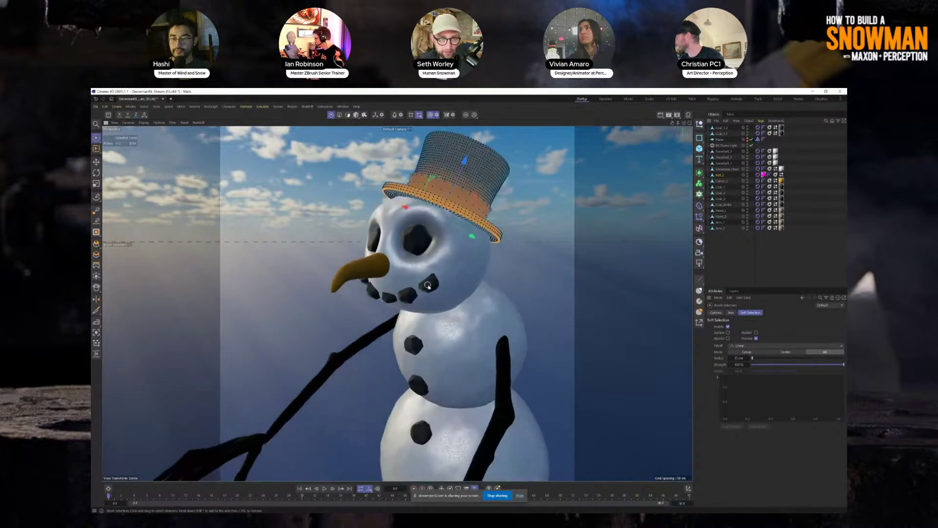
alt+drag(428, 285, 486, 267)
scroll(488, 248, up, 3)
scroll(488, 249, up, 4)
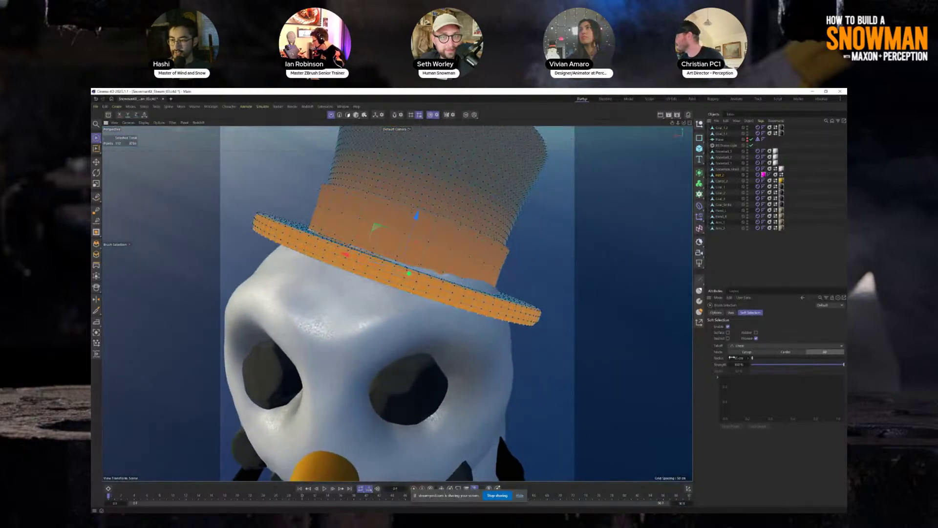
drag(730, 359, 722, 359)
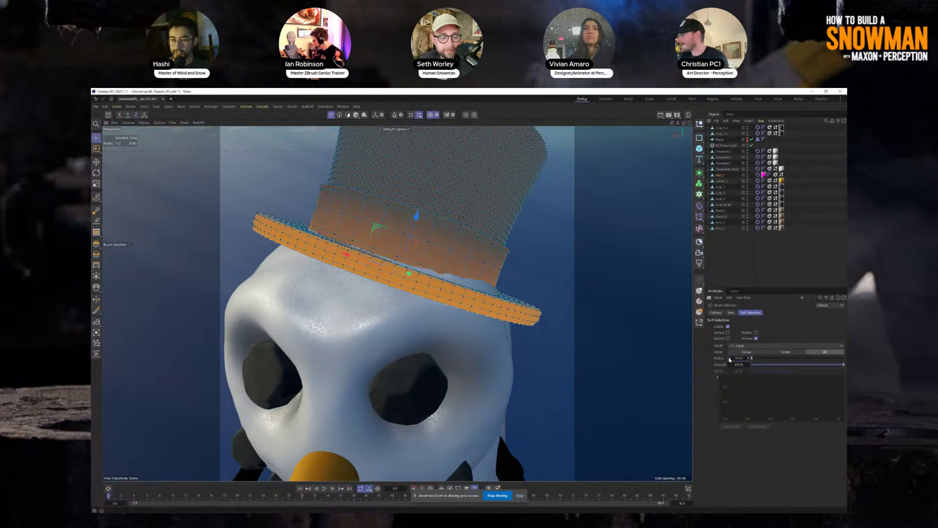
scroll(410, 329, down, 3)
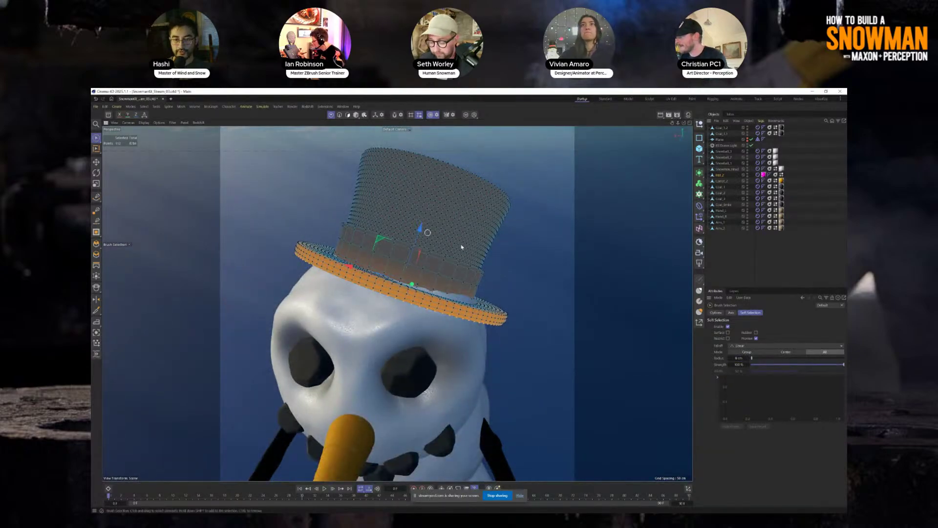
drag(733, 358, 728, 361)
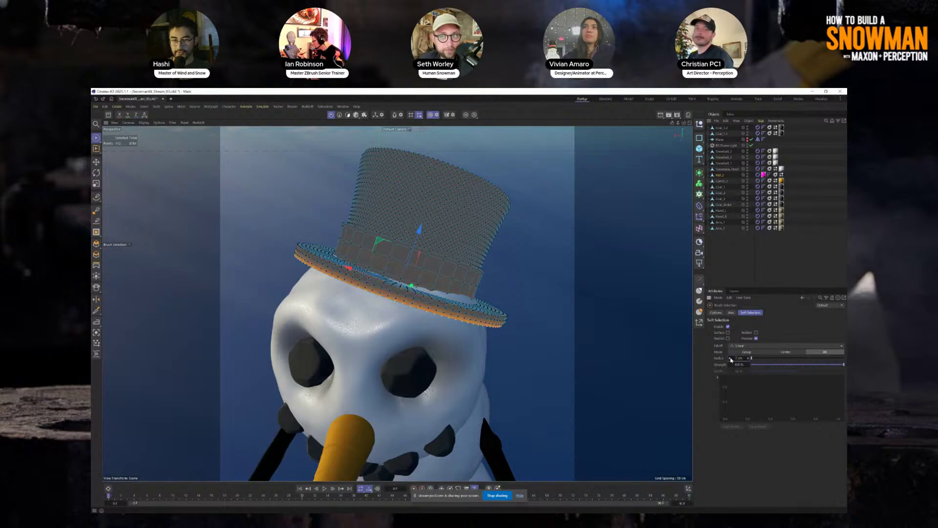
alt+drag(386, 349, 405, 362)
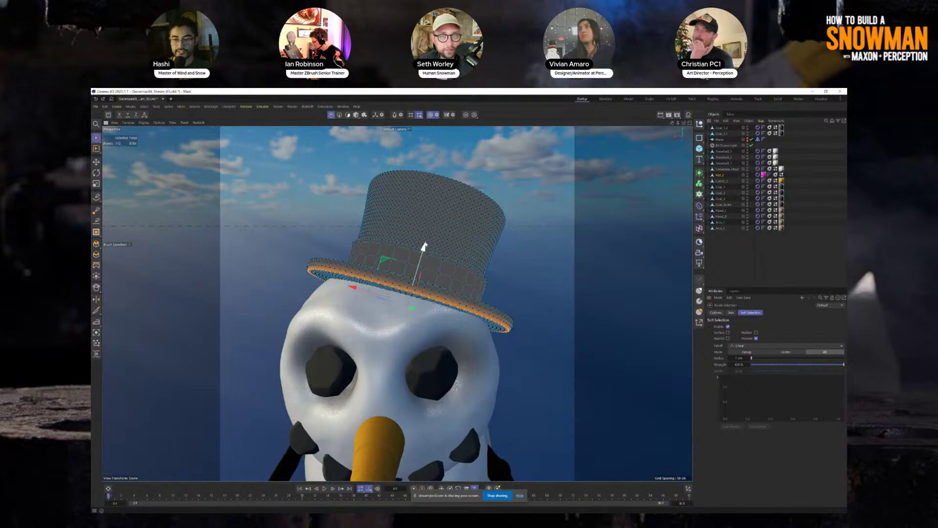
- Set the soft selection radius to 2 cm and raise the hat's brim points slightly
drag(424, 246, 433, 245)
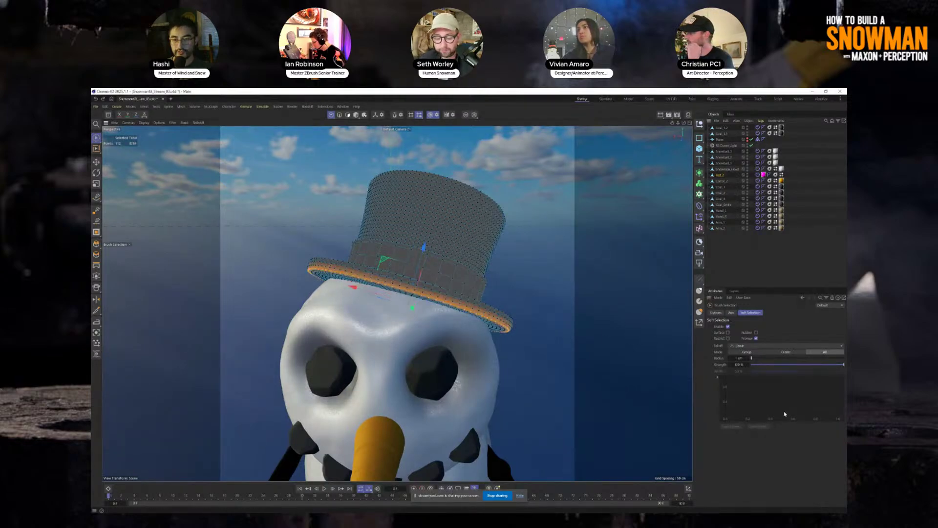
drag(748, 361, 750, 360)
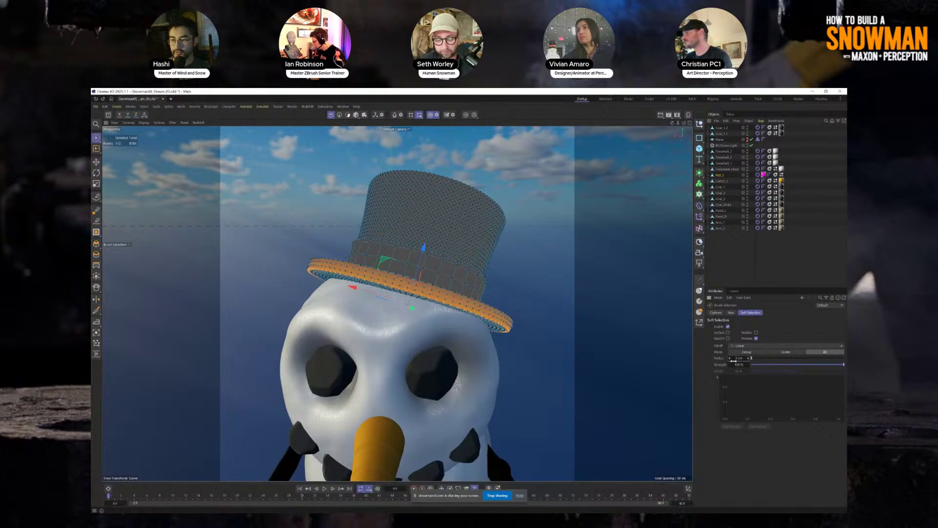
click(730, 359)
drag(423, 247, 432, 241)
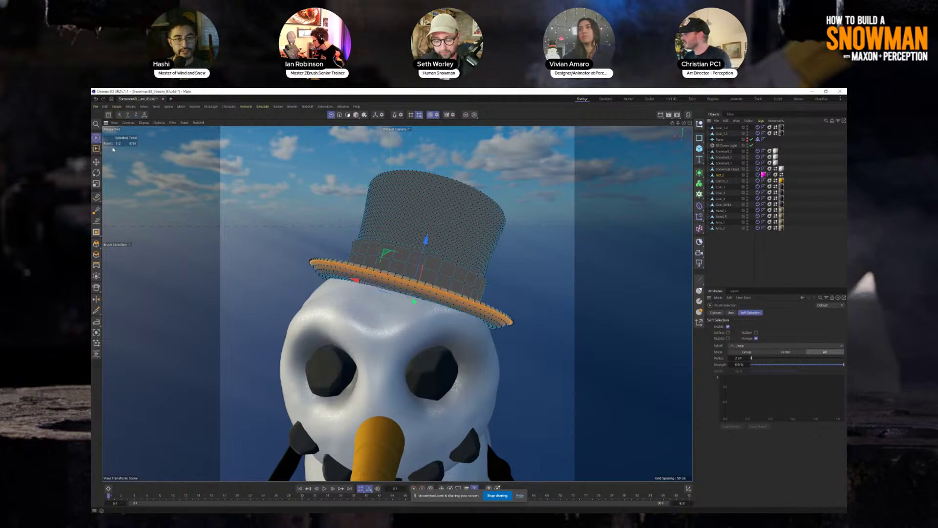
- Select the point loop around the outer edge of the hat's brim with Loop Selection
click(96, 149)
mouse_move(587, 318)
alt+mouse_down()
mouse_move(491, 319)
mouse_move(466, 343)
alt+mouse_up()
scroll(474, 318, up, 3)
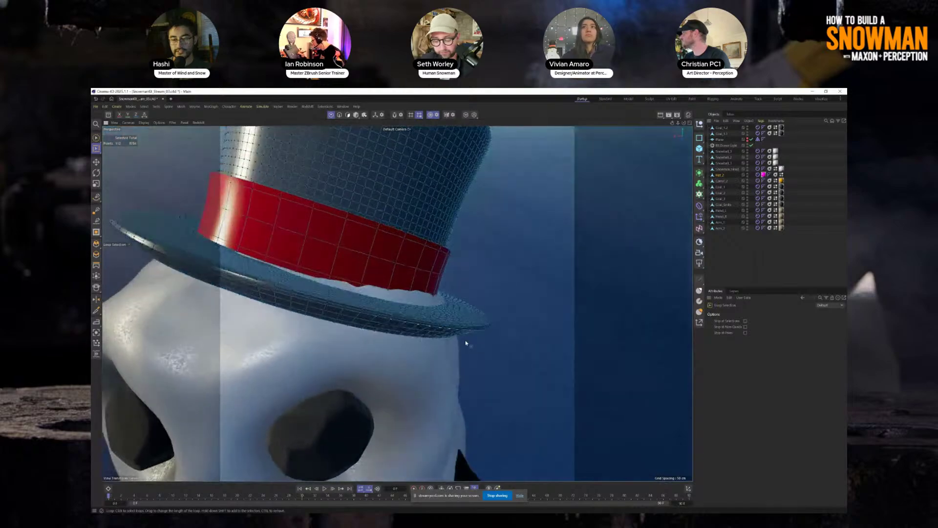
click(472, 329)
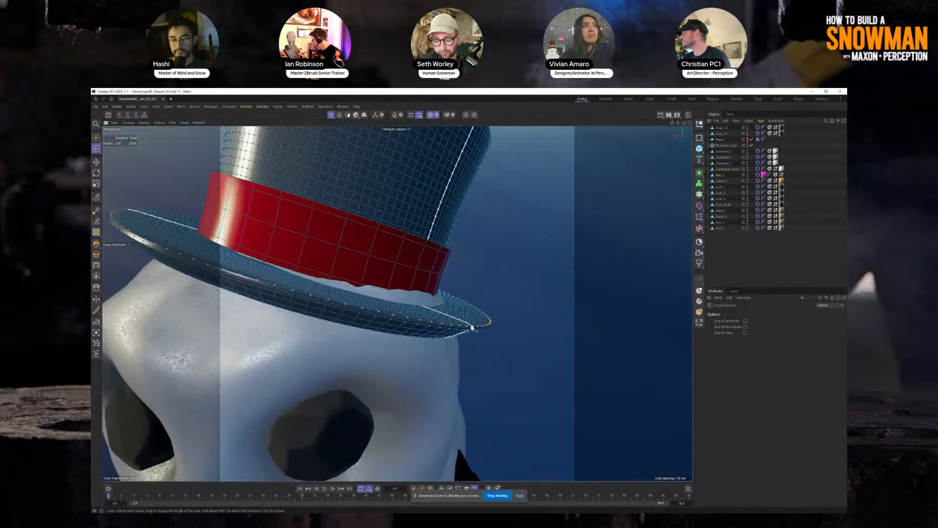
shift+click(474, 330)
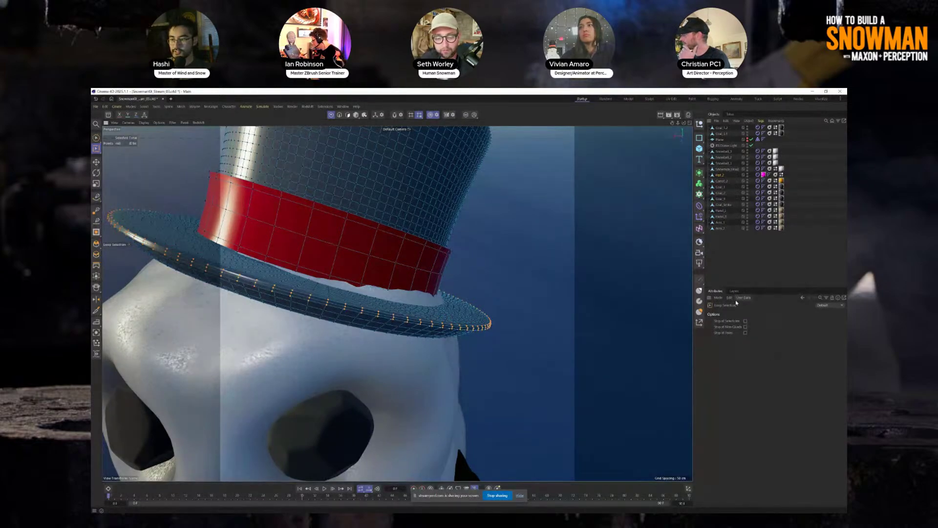
- Set the soft selection radius to 6 cm for the brim's outer loop
key(9)
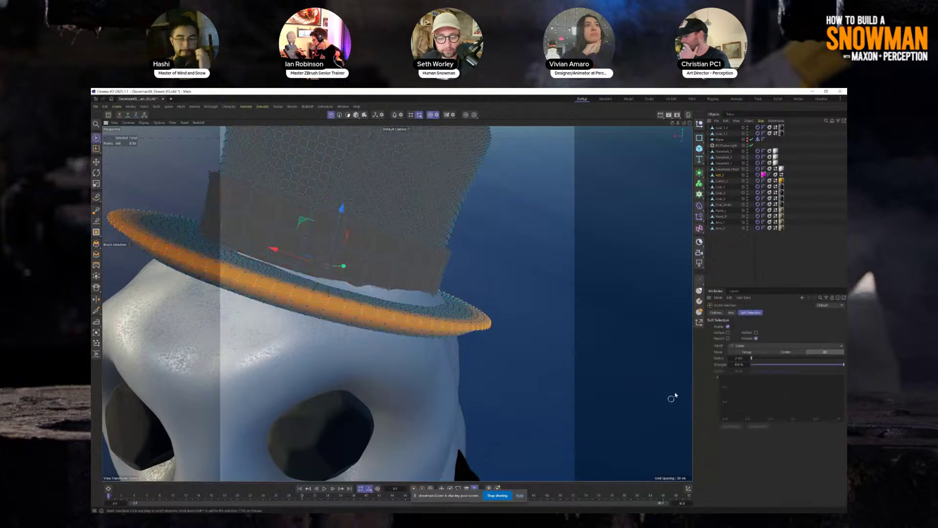
click(737, 358)
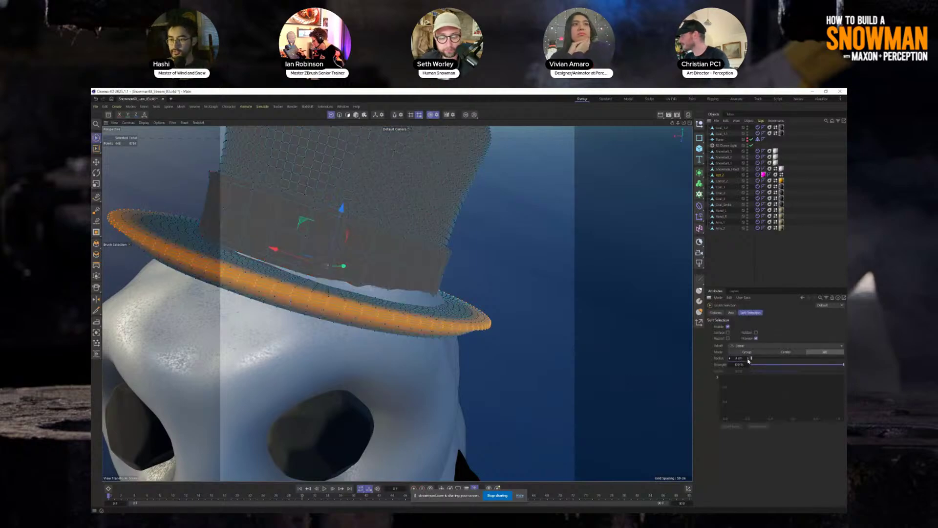
text(6)
key(Return)
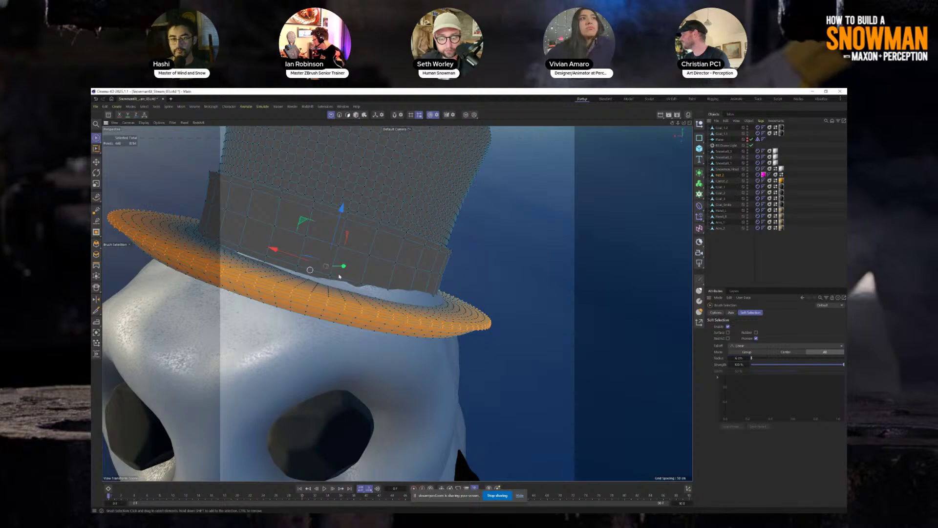
- Scale the soft-selected brim outward to widen it and adjust its proportion along the X axis
alt+drag(339, 277, 225, 182)
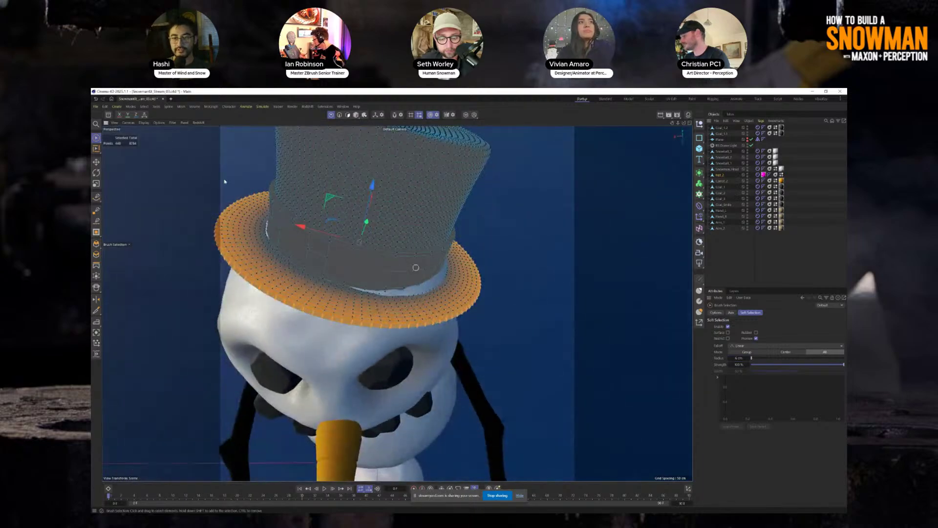
key(t)
drag(346, 256, 566, 307)
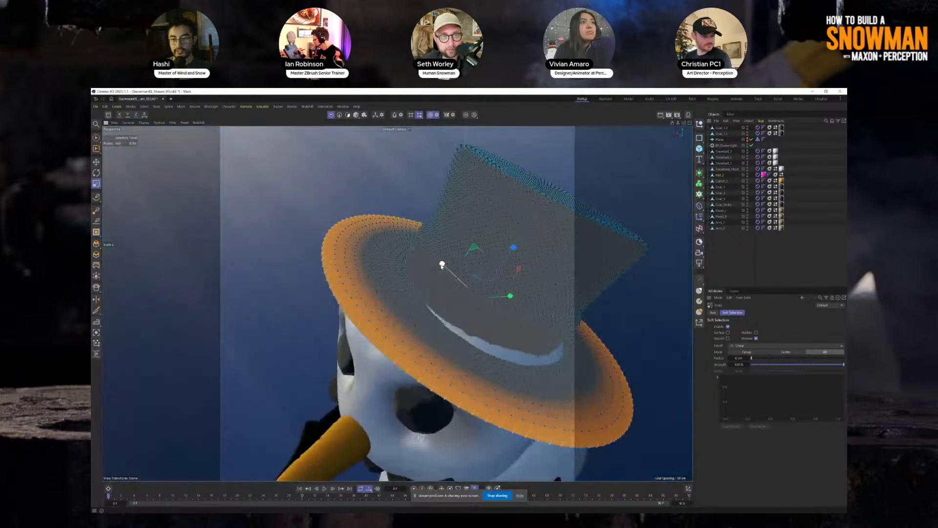
drag(442, 266, 518, 296)
drag(438, 259, 440, 260)
- Clear the point selection and examine the widened hat on the snowman from the front and the side
click(97, 140)
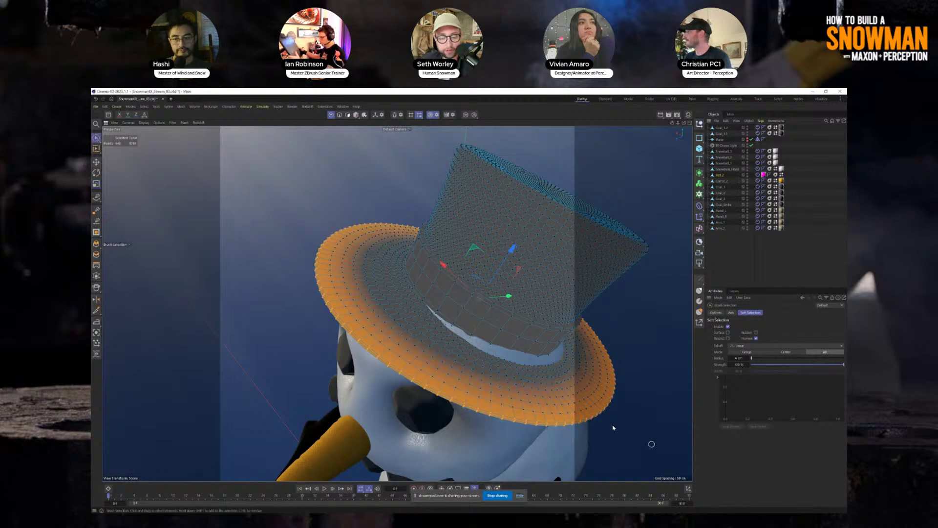
scroll(615, 428, down, 2)
click(670, 337)
alt+drag(590, 388, 618, 370)
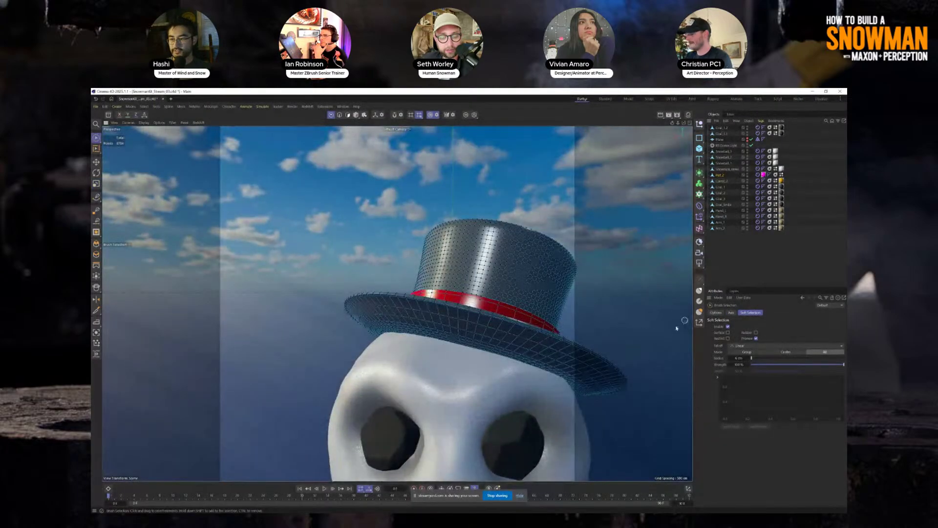
scroll(528, 337, down, 8)
alt+middle_drag(520, 352, 426, 195)
alt+drag(425, 195, 425, 224)
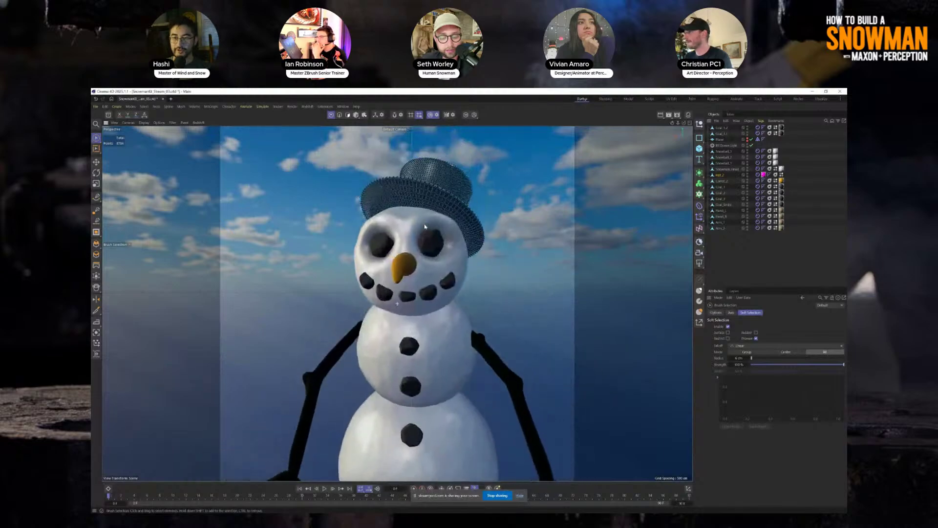
click(776, 283)
alt+drag(403, 267, 289, 278)
alt+middle_drag(288, 279, 199, 319)
- Switch to model mode, select the hat and scale the whole hat down on the snowman's head
click(724, 151)
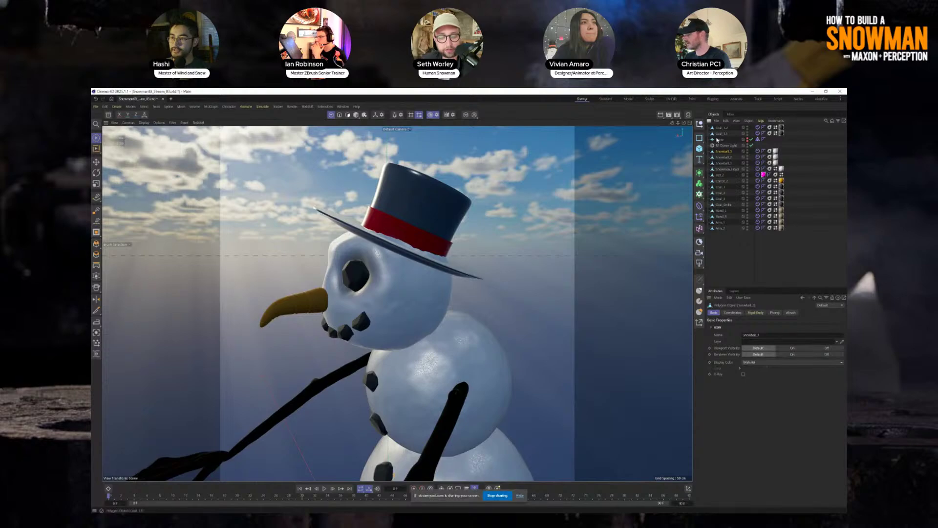
key(t)
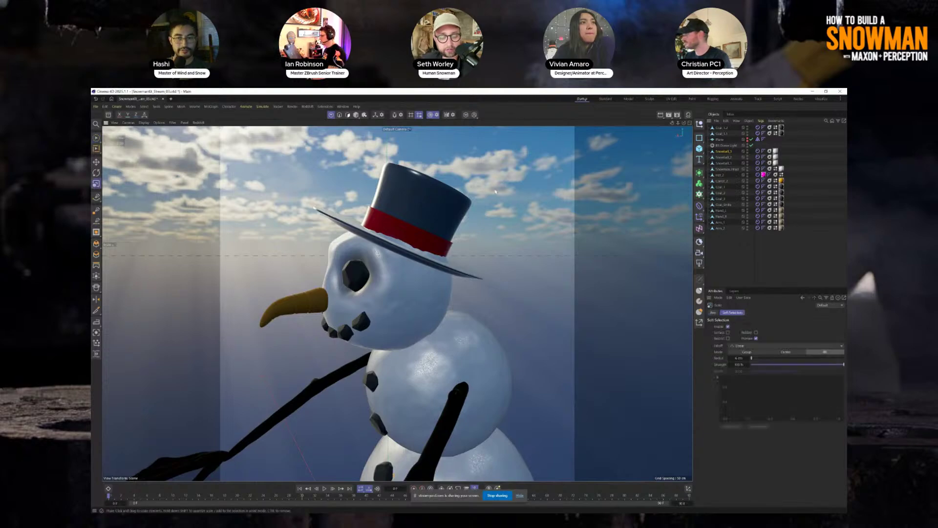
click(356, 115)
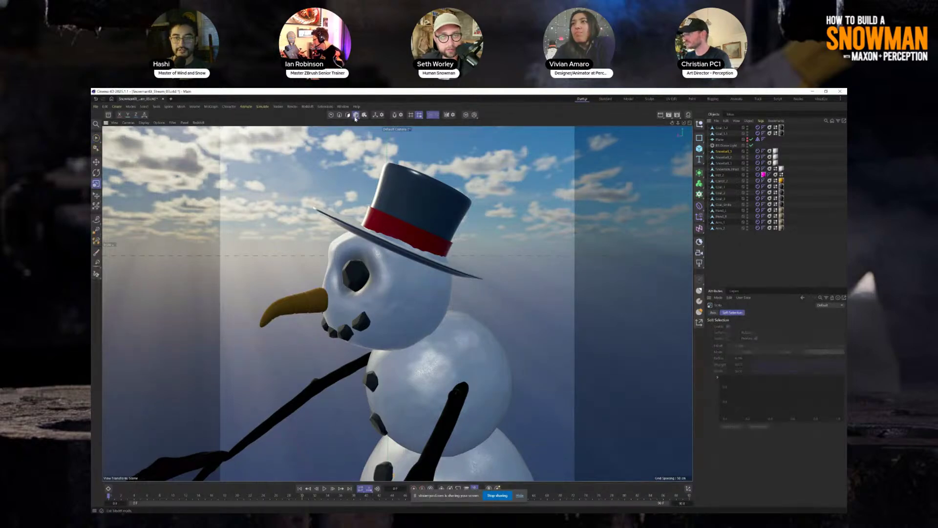
click(423, 201)
drag(435, 205, 430, 244)
alt+drag(433, 251, 465, 268)
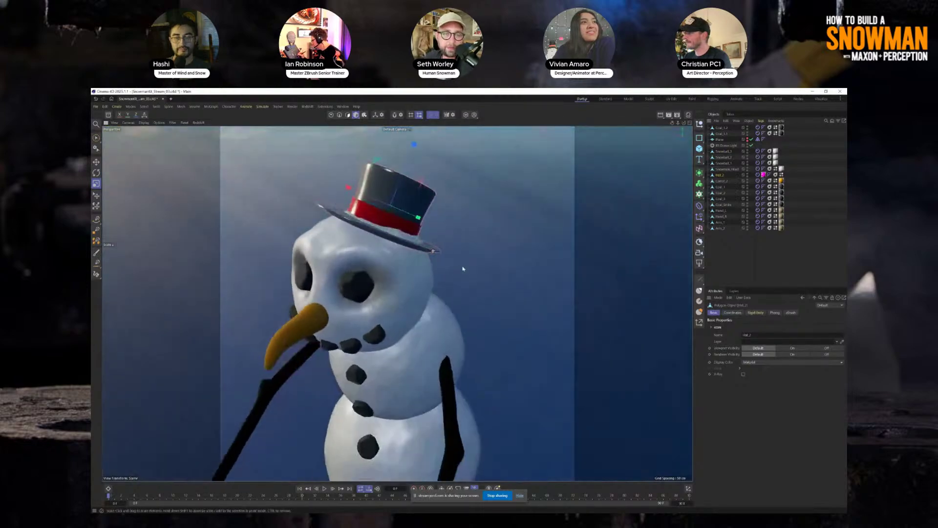
- Shift the hat along its own vertical axis and rotate it slightly for a better tilt on the head
click(96, 162)
drag(400, 183, 441, 162)
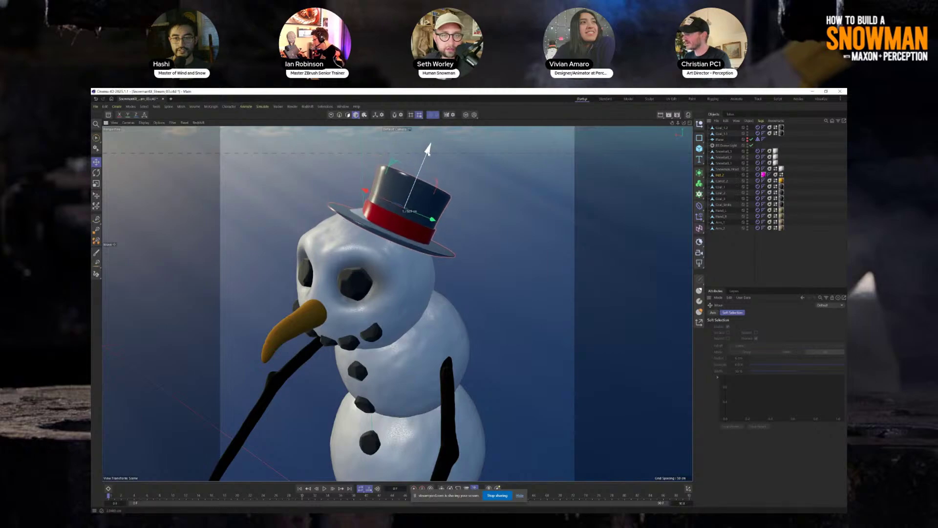
click(96, 172)
drag(425, 215, 428, 220)
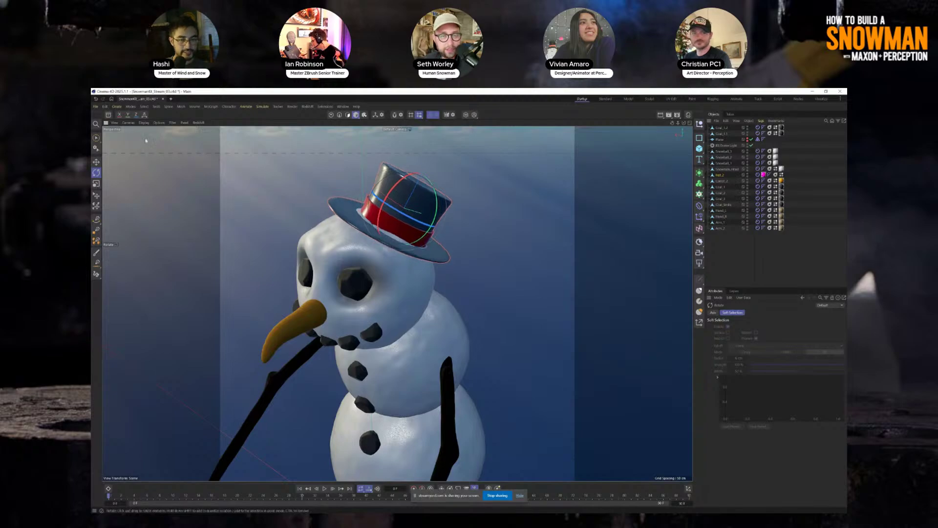
- Adjust the hat's height along its vertical axis so it rests on the head, checking from the back and front
key(e)
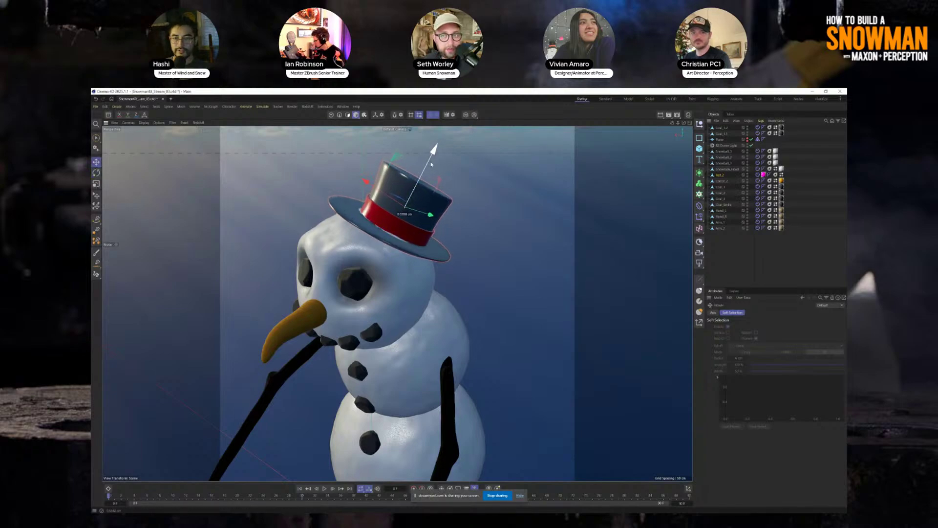
alt+drag(424, 251, 557, 185)
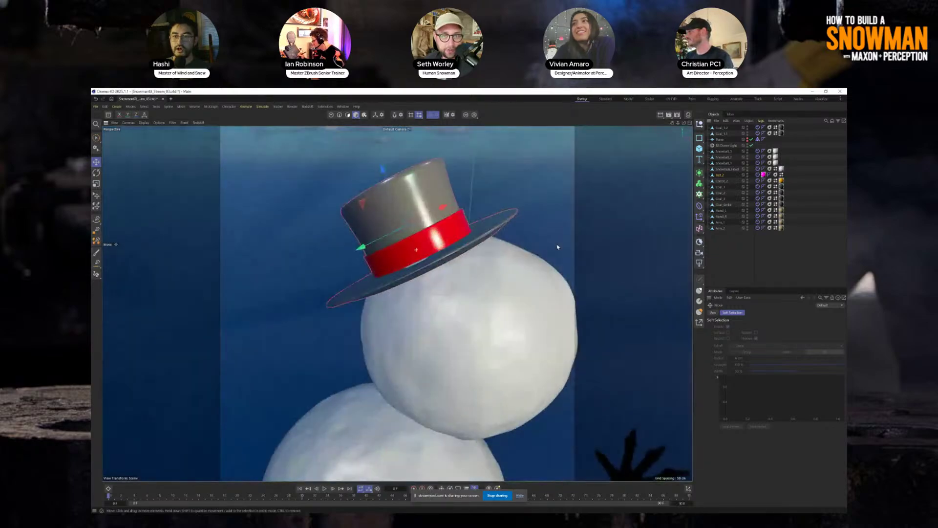
drag(388, 178, 313, 278)
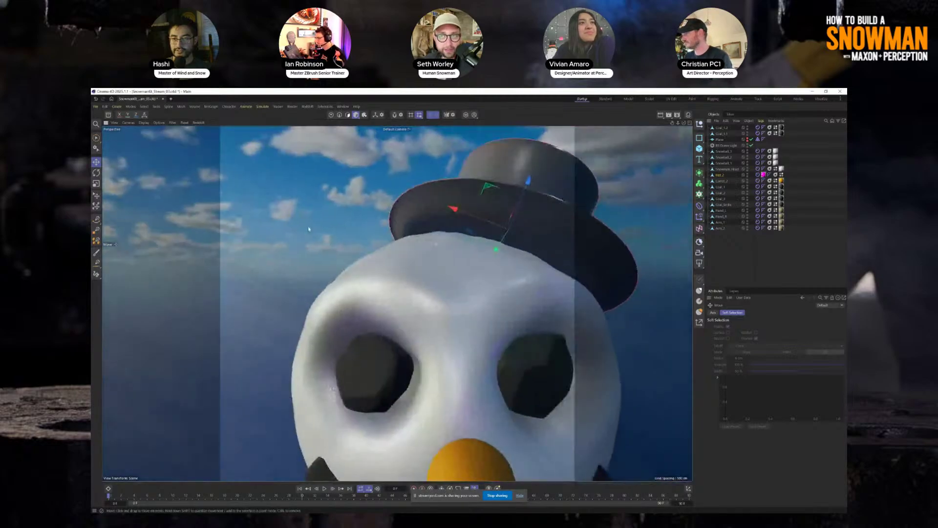
scroll(440, 372, down, 10)
scroll(439, 372, up, 10)
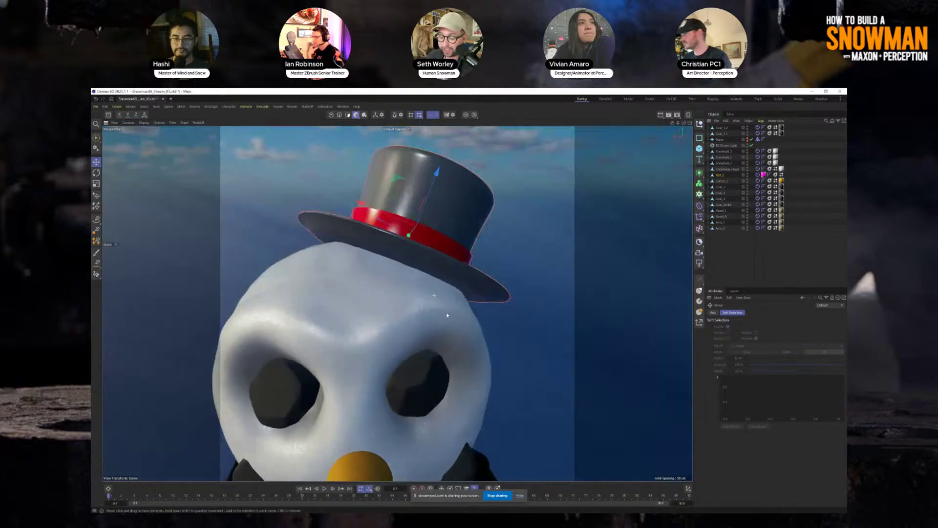
- Try to reposition the hat on the snowman's head with the Place tool and undo the placement
alt+drag(447, 314, 431, 186)
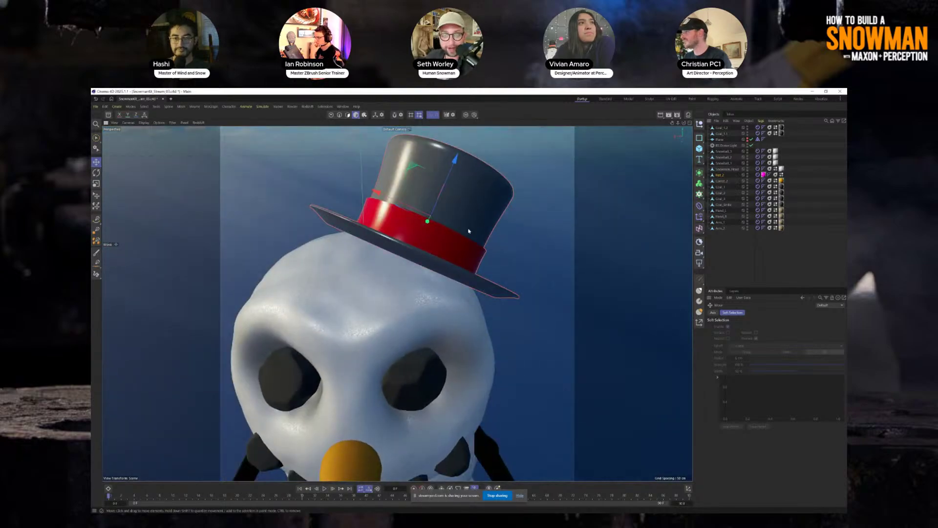
alt+drag(456, 246, 433, 274)
scroll(441, 233, down, 8)
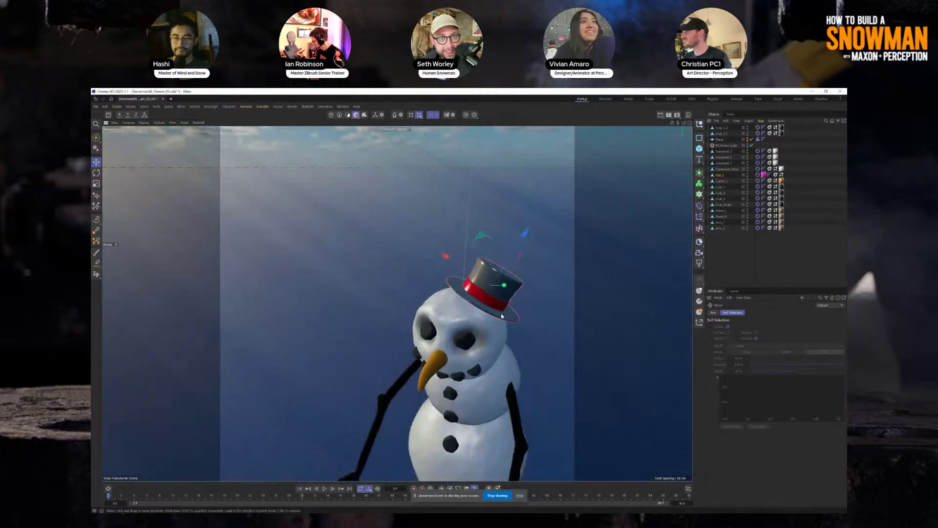
alt+drag(441, 233, 452, 327)
scroll(450, 249, up, 5)
scroll(449, 249, up, 3)
key(p)
drag(493, 266, 372, 196)
key(ctrl+z)
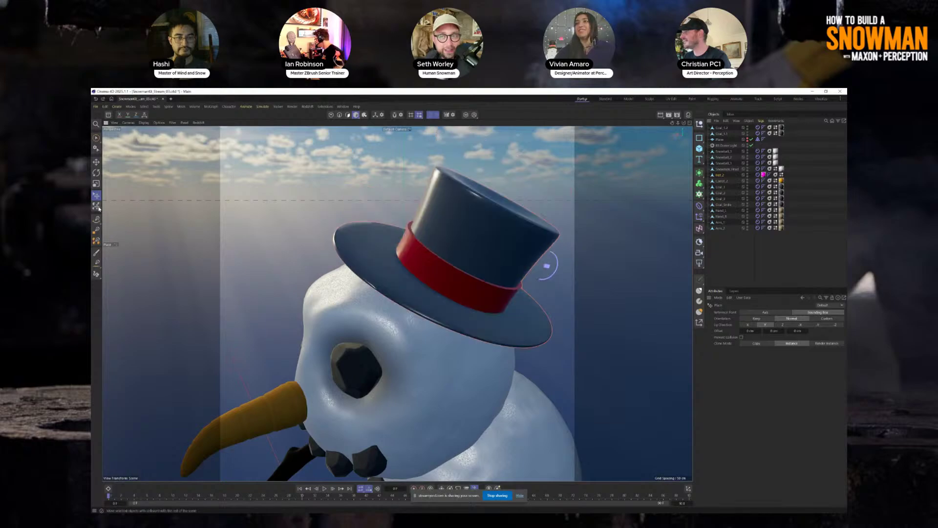
- Move the hat up and toward the front of the snowman's head, checking its fit from the front
scroll(491, 308, down, 5)
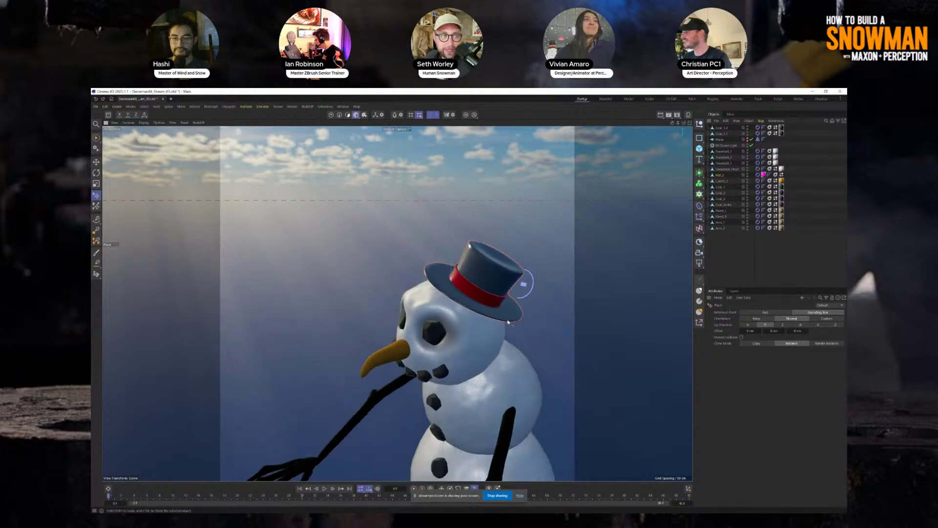
alt+drag(491, 308, 510, 308)
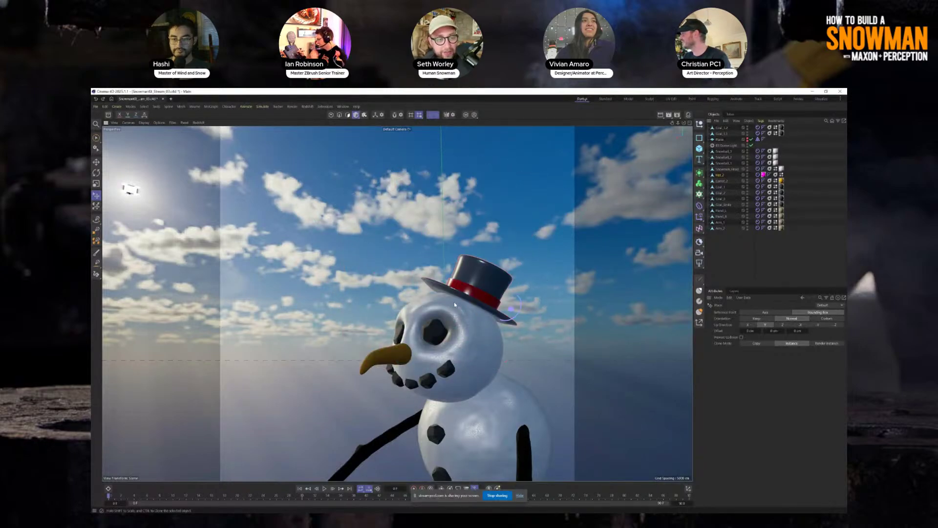
click(97, 160)
drag(467, 276, 449, 255)
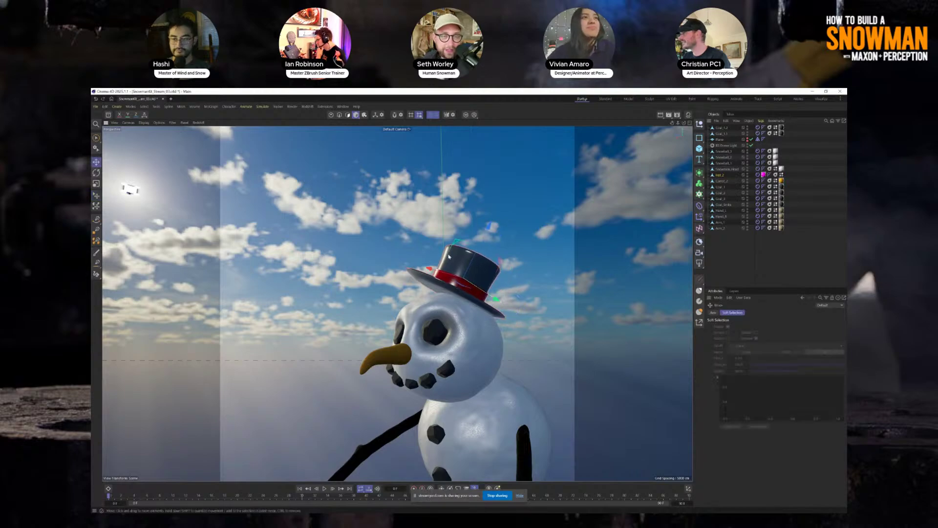
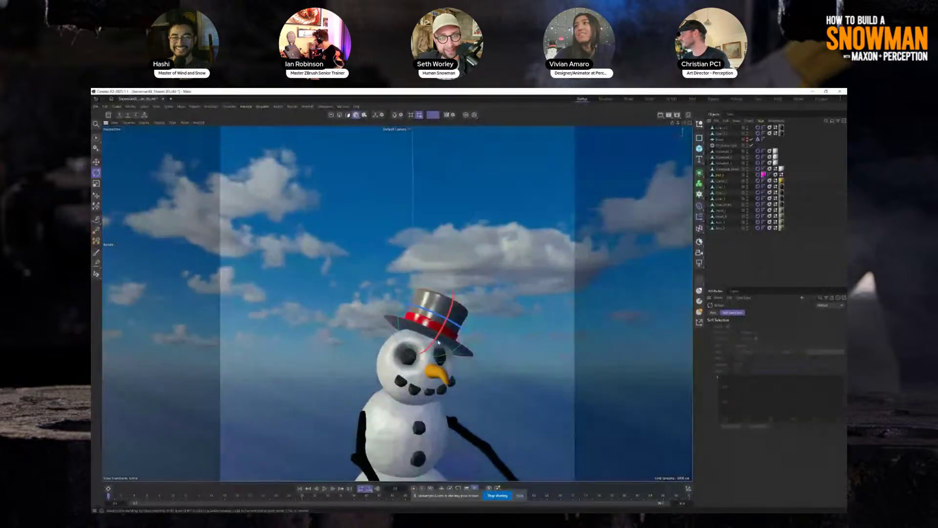
alt+drag(417, 227, 401, 305)
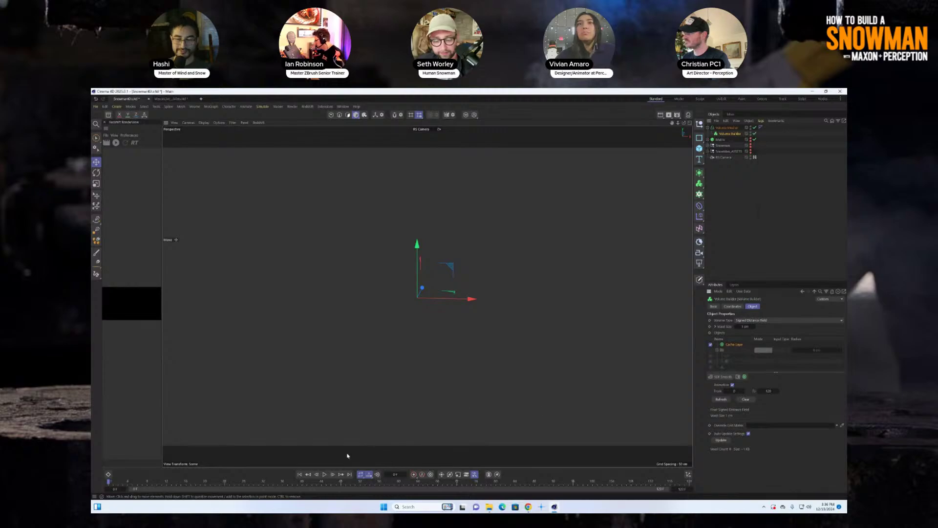
- Play the cached snow build-up, rewind it and inspect the layers beneath the Volume Builder's Cache Layer
click(325, 474)
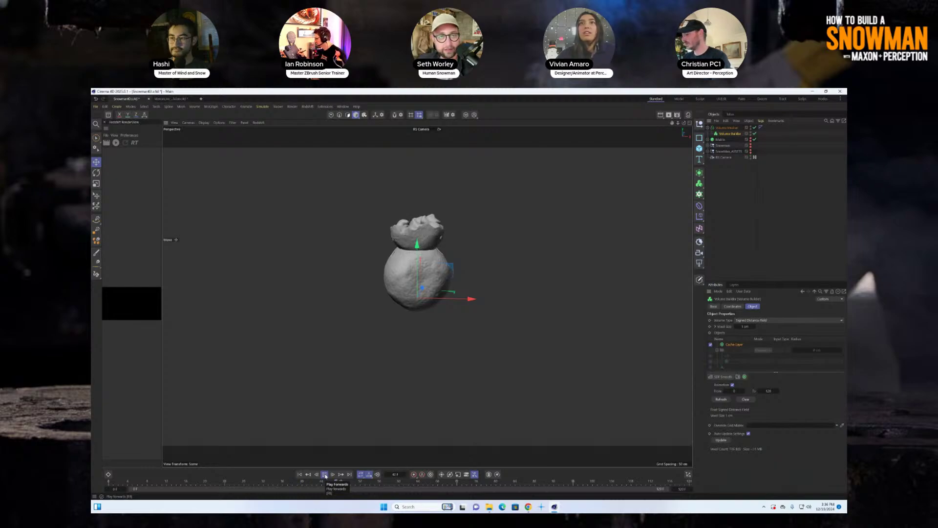
click(325, 476)
click(300, 474)
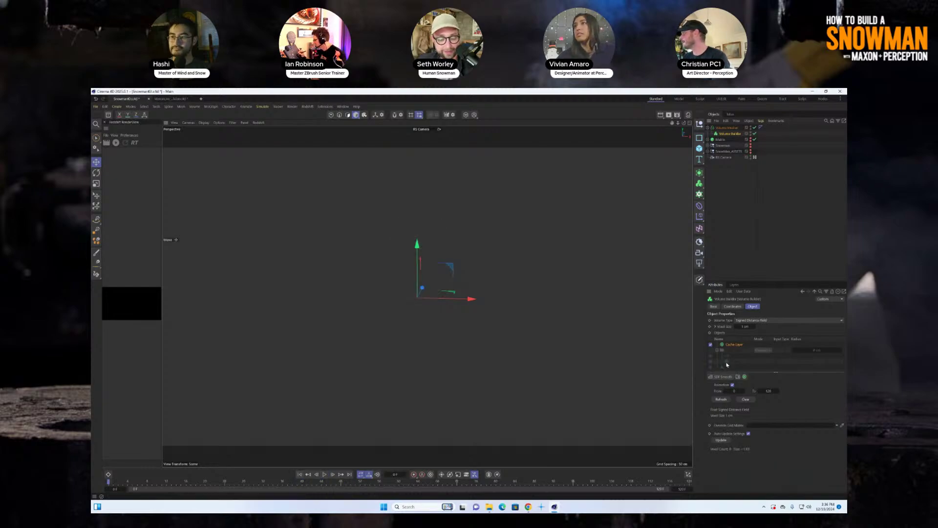
drag(732, 373, 731, 399)
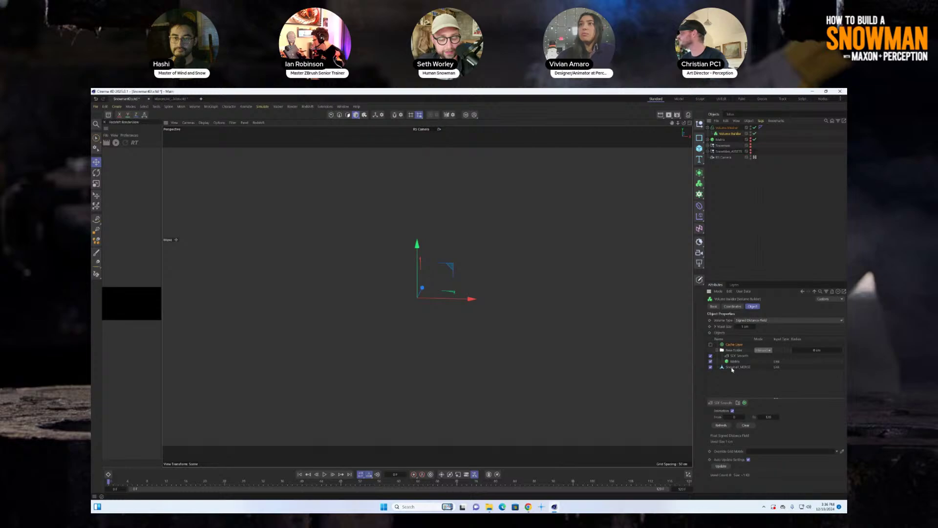
click(711, 345)
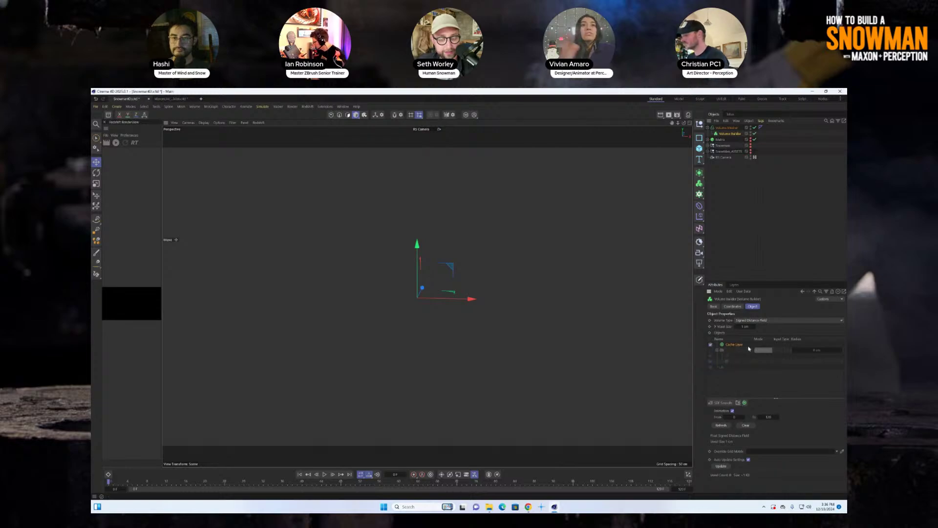
- Try adding a second Cache Layer to the Volume Builder, delete it and reselect the original Cache Layer
click(745, 403)
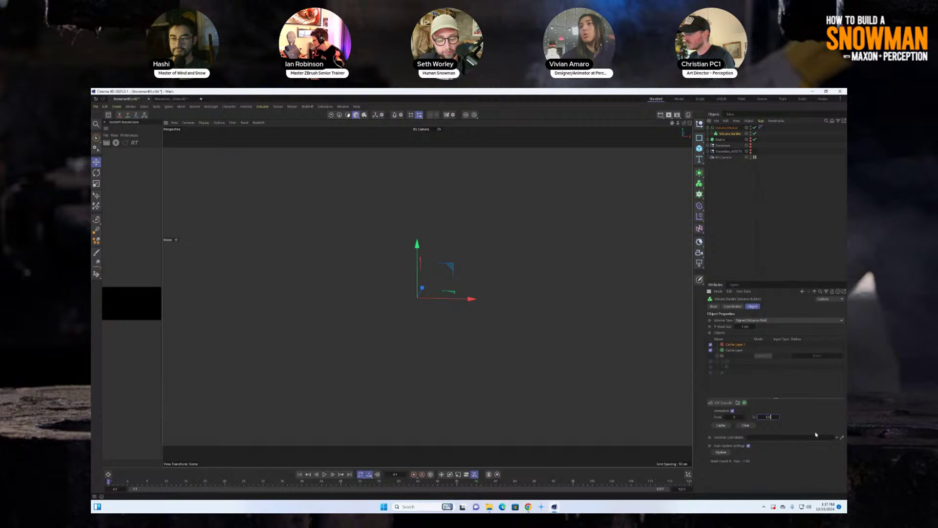
click(732, 346)
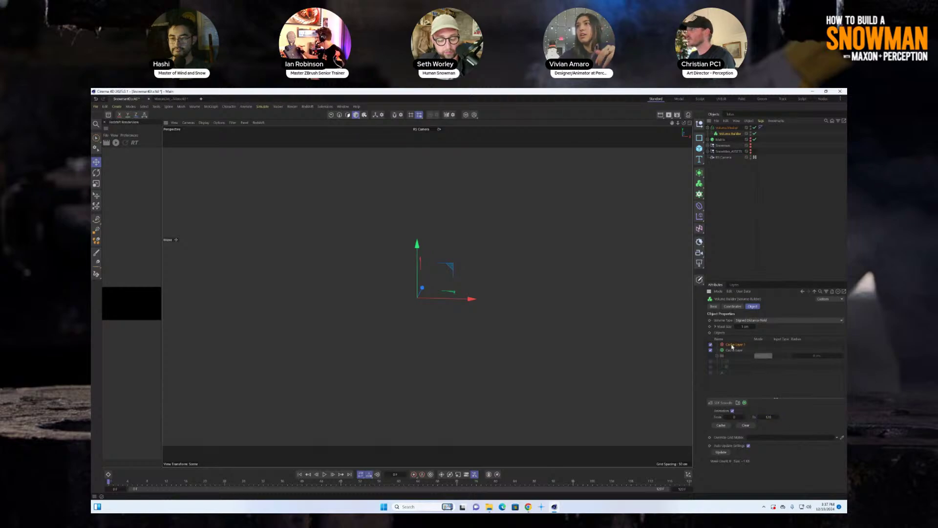
key(Delete)
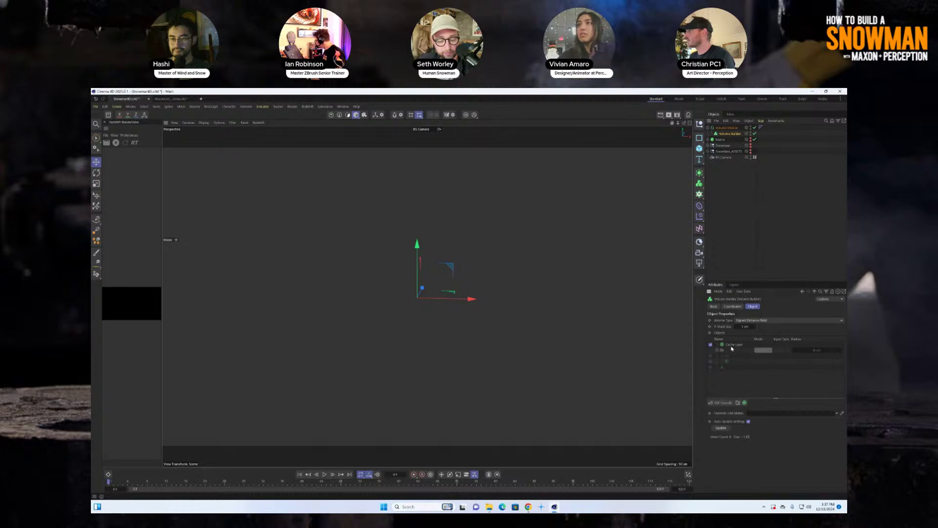
click(732, 347)
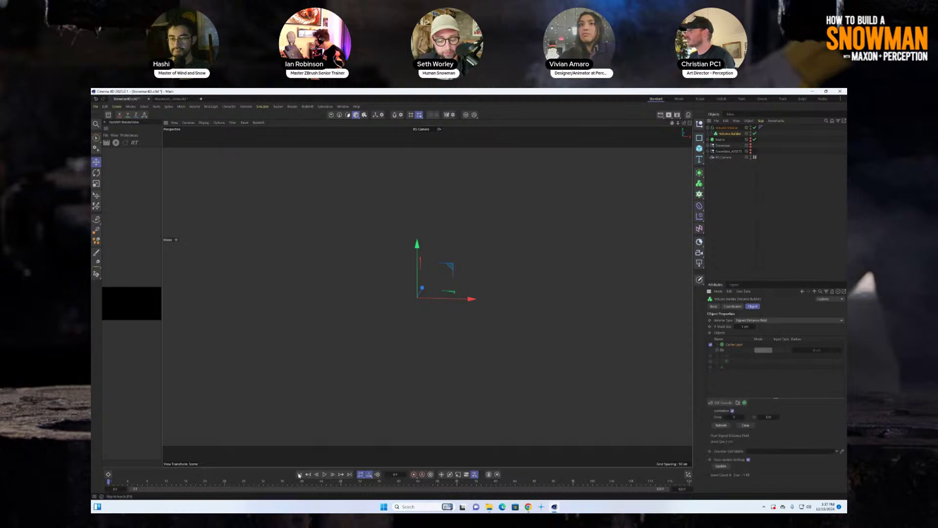
- Play the build-up to a partly formed snowball and add a Vertex Map tag to the Volume Mesher
click(324, 474)
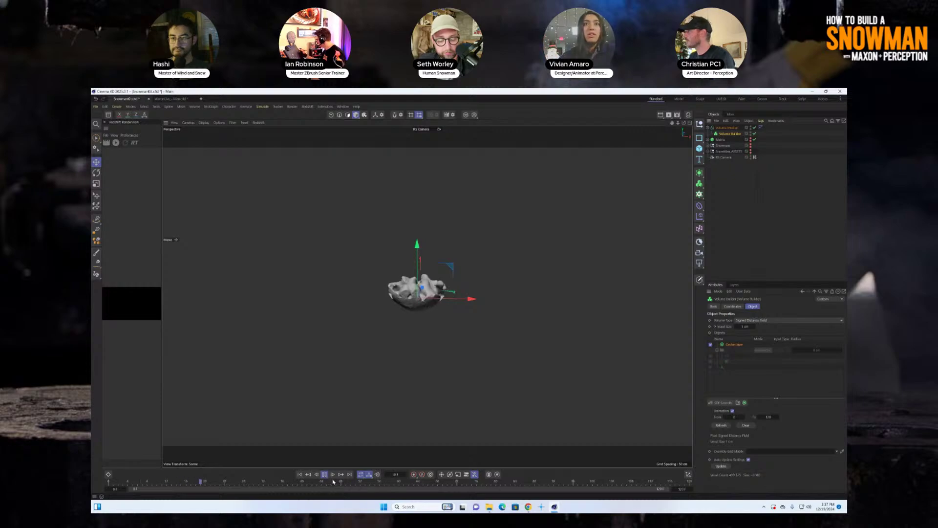
click(325, 476)
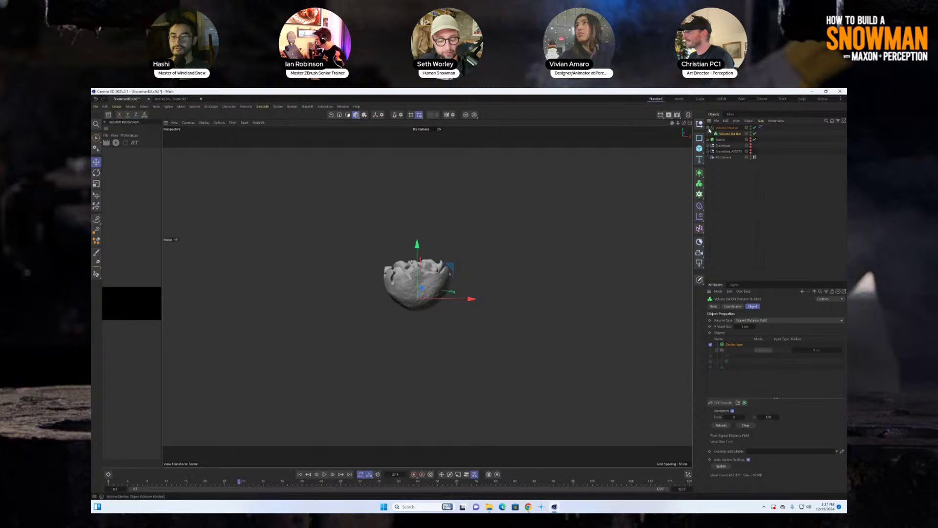
click(708, 128)
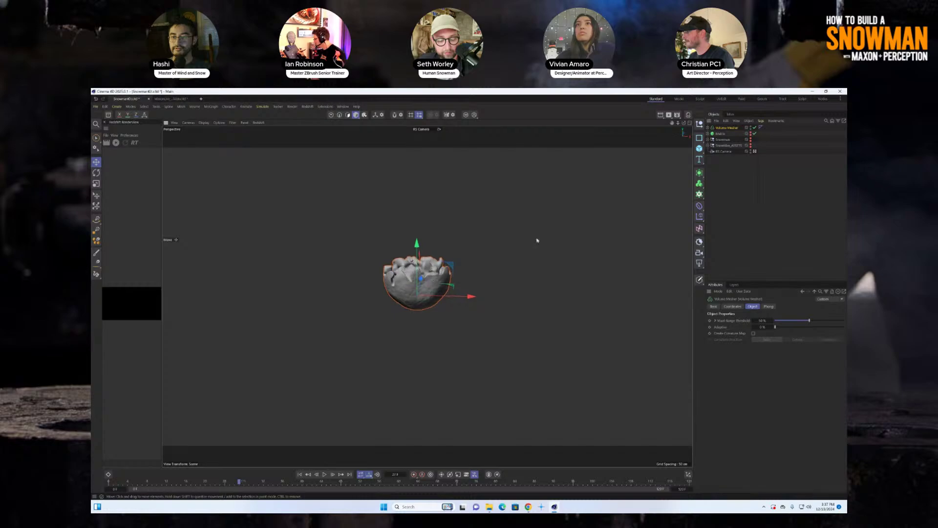
click(760, 121)
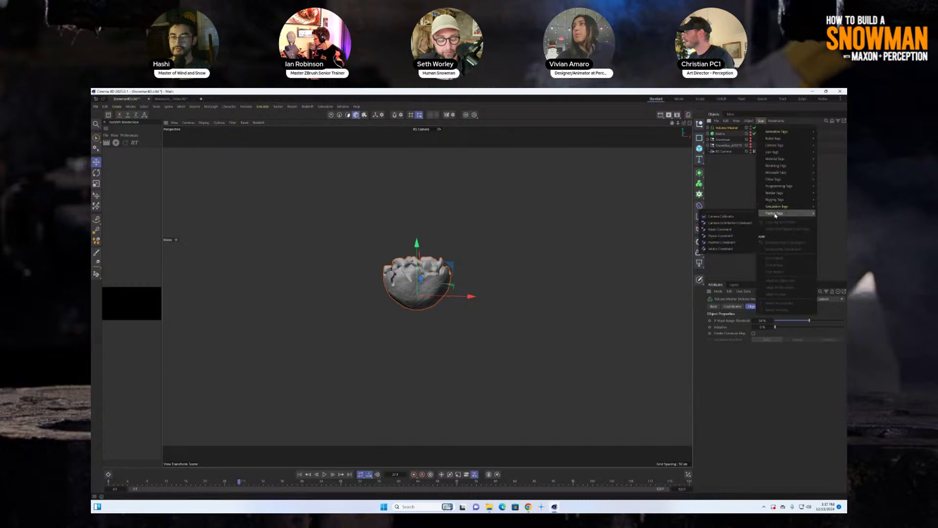
mouse_move(774, 174)
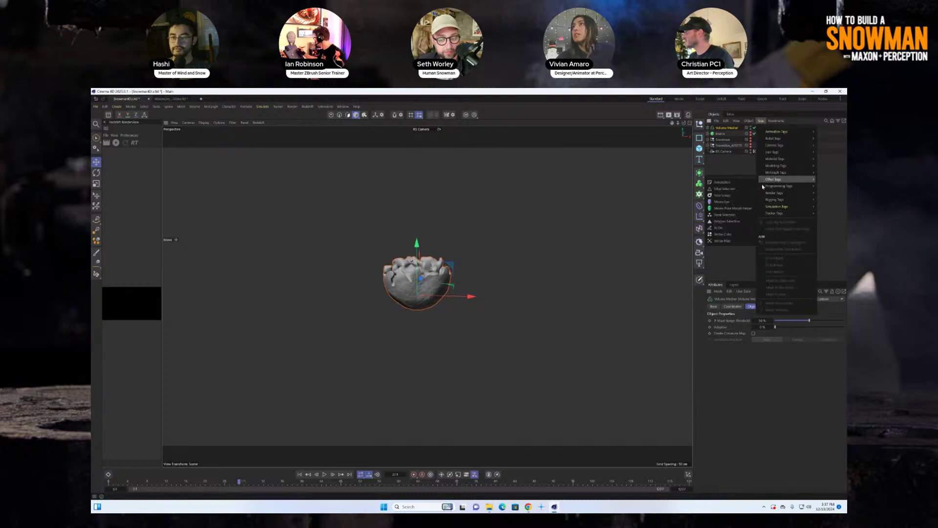
click(722, 241)
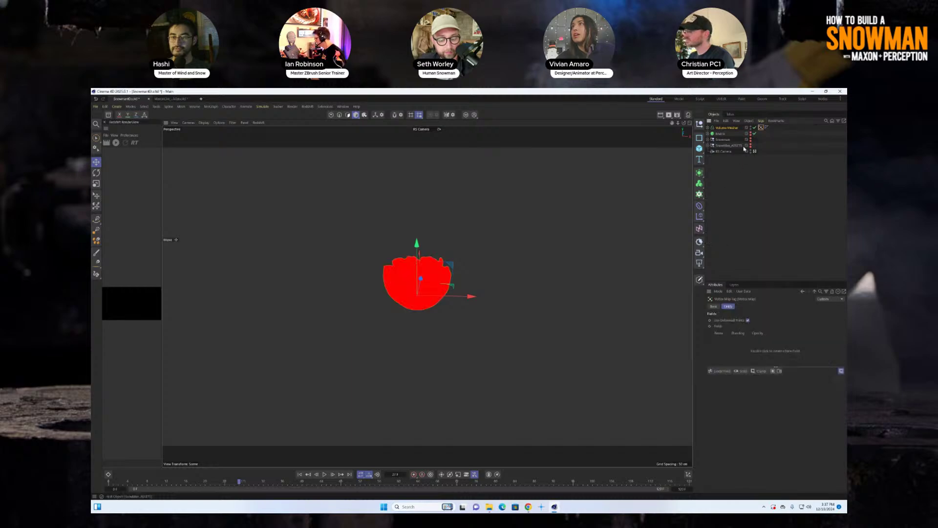
- Add the Snowball_MERGE object from the snowman group as a field in the Vertex Map tag
click(707, 145)
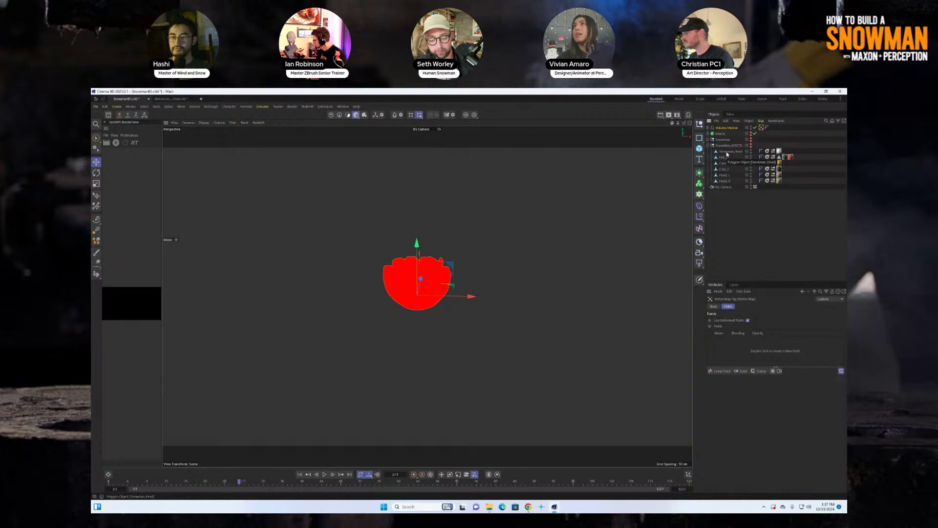
click(707, 146)
click(708, 140)
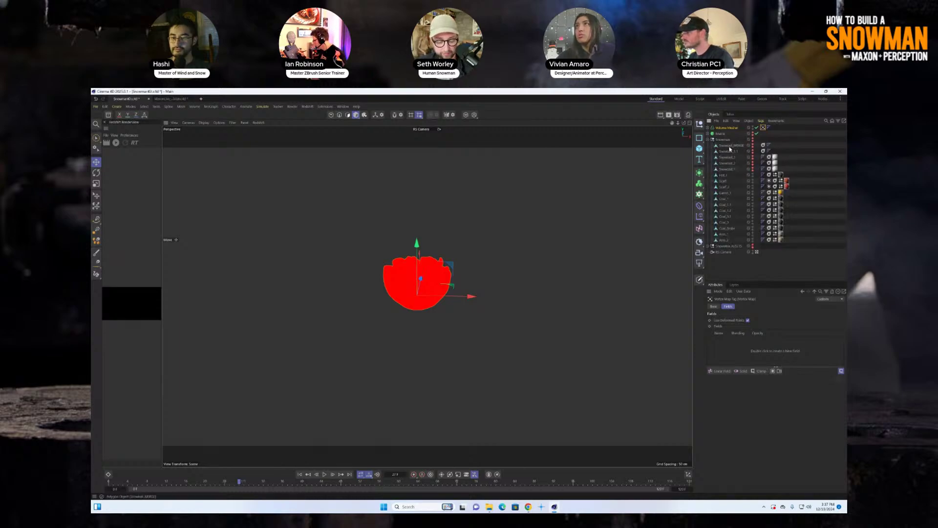
drag(733, 148, 739, 348)
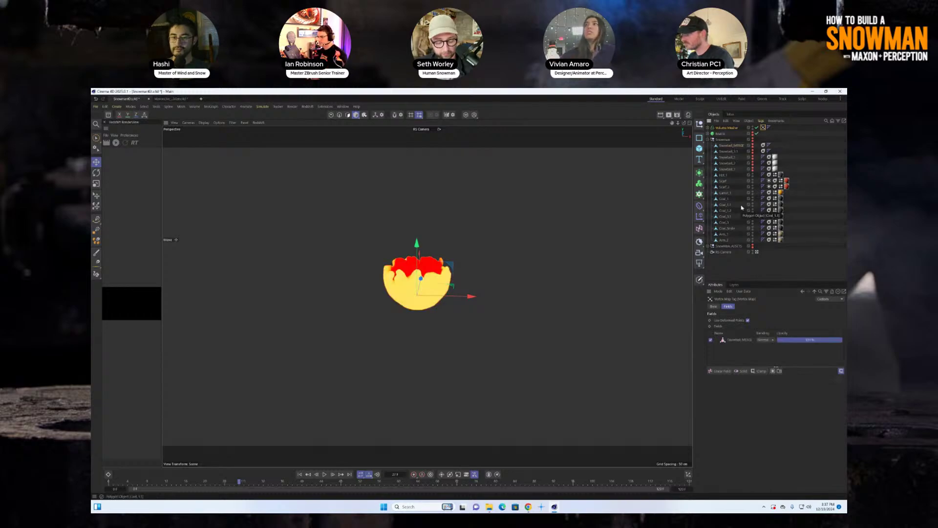
- Select the Snowball_MERGE field layer and play the animation from the start to examine how the vertex map spreads
click(708, 127)
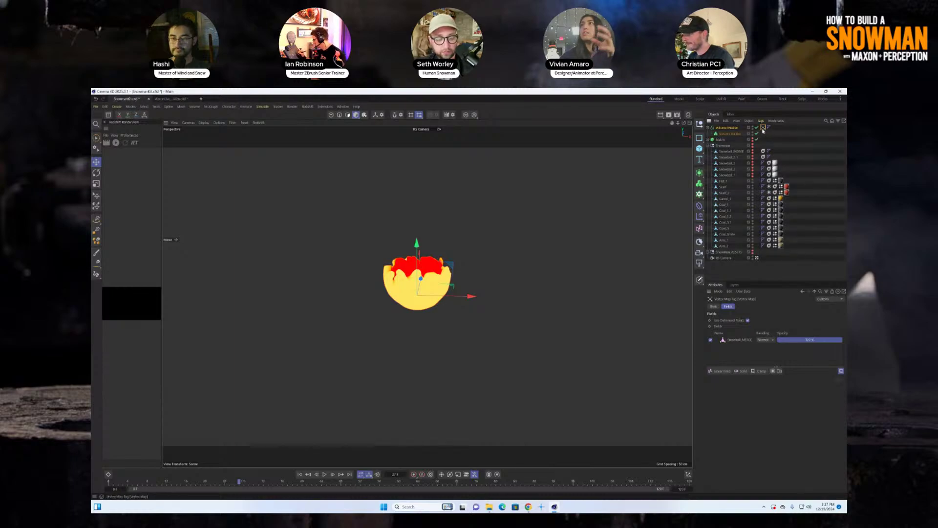
click(744, 342)
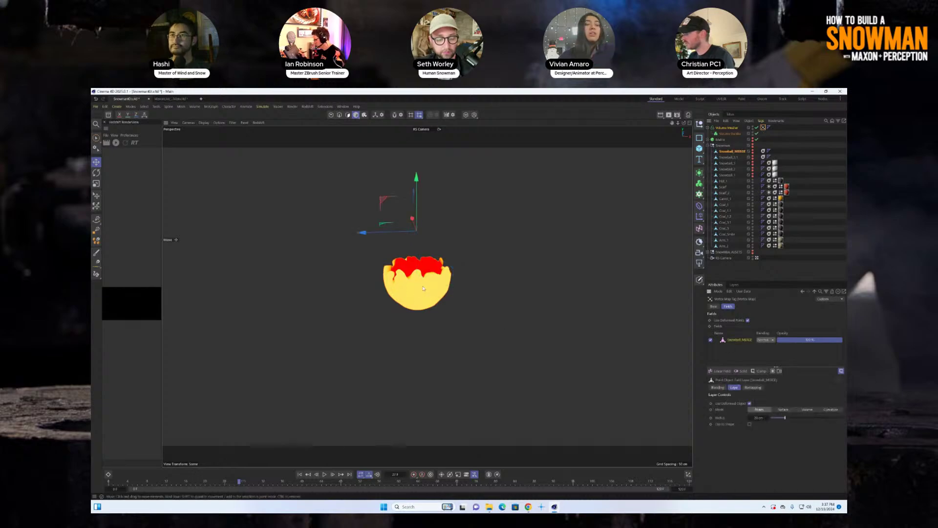
drag(424, 288, 421, 279)
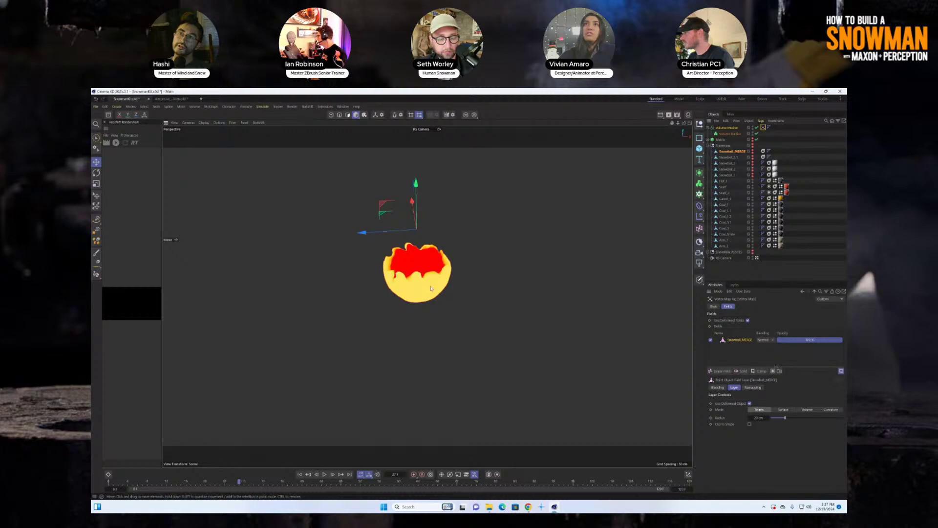
click(299, 474)
click(325, 475)
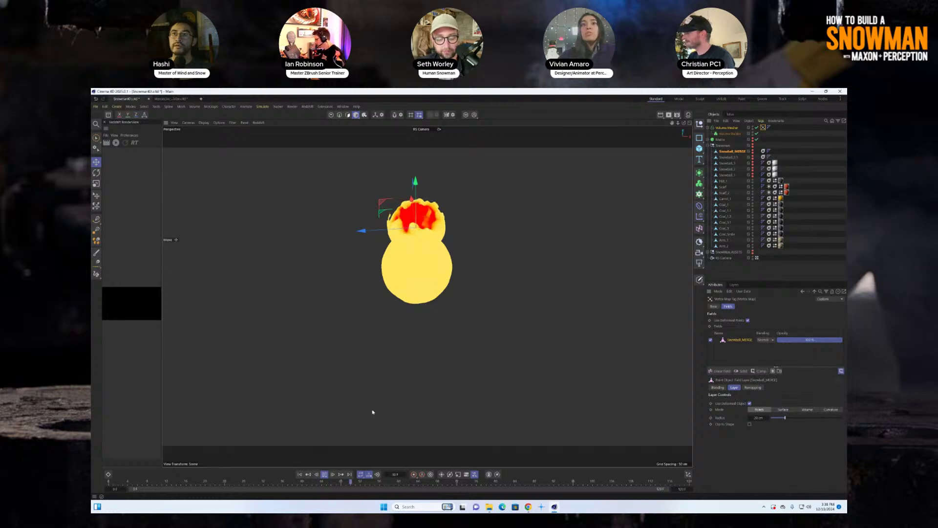
click(324, 474)
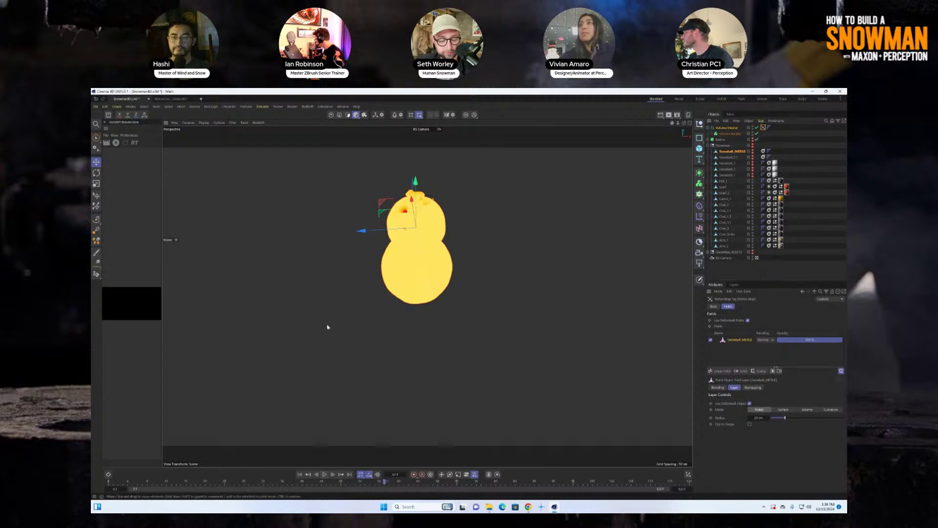
- Duplicate the Volume Mesher's Vertex Map tag, remove the copy's Snowball_MERGE field and replay to an early frame
click(768, 128)
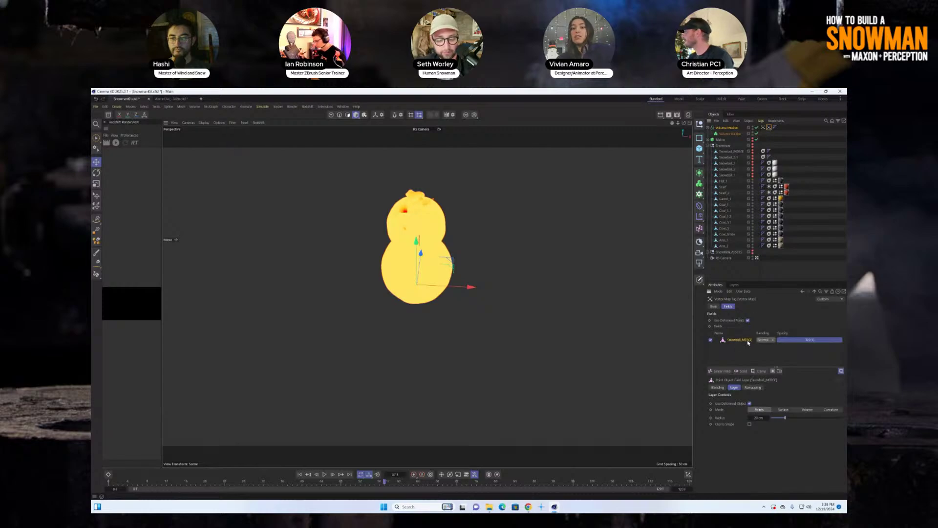
key(Delete)
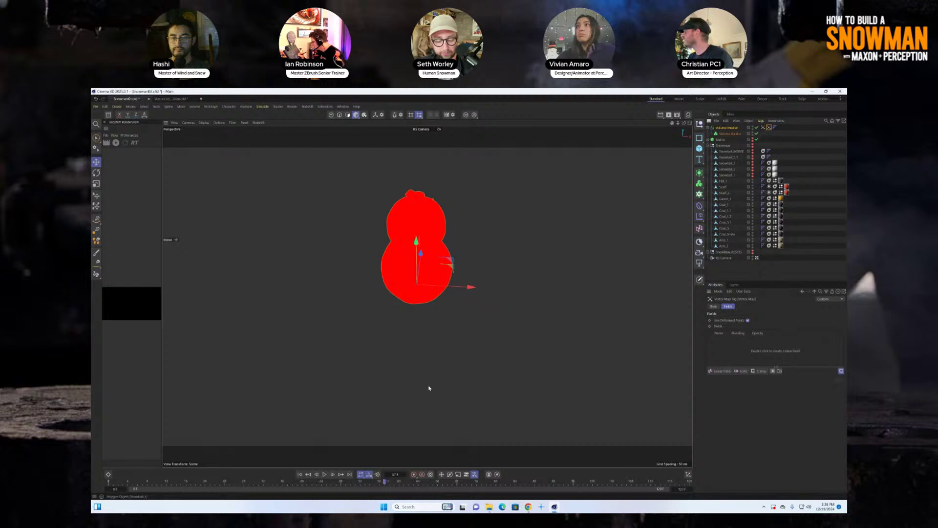
click(300, 474)
click(325, 474)
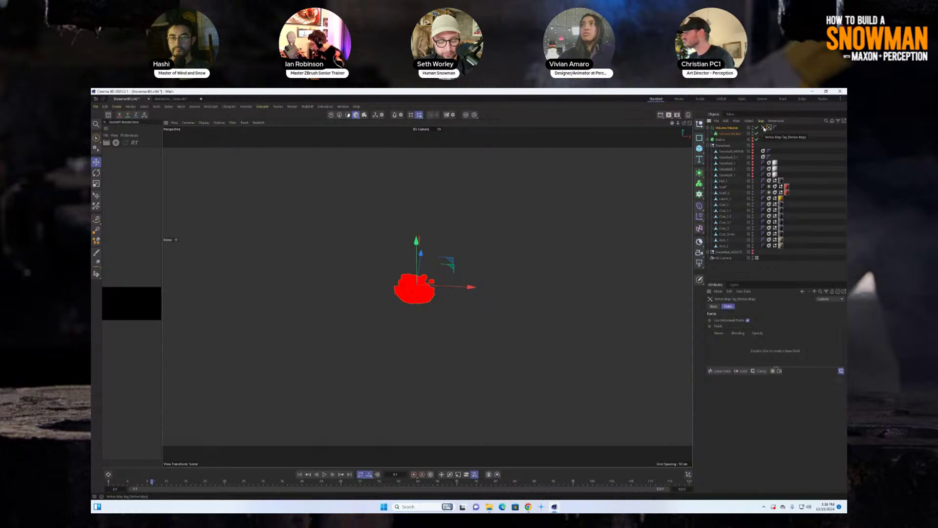
- Add the original Vertex Map tag as a field in the duplicated Vertex Map tag and place a Curve modifier layer above it
drag(732, 151, 727, 346)
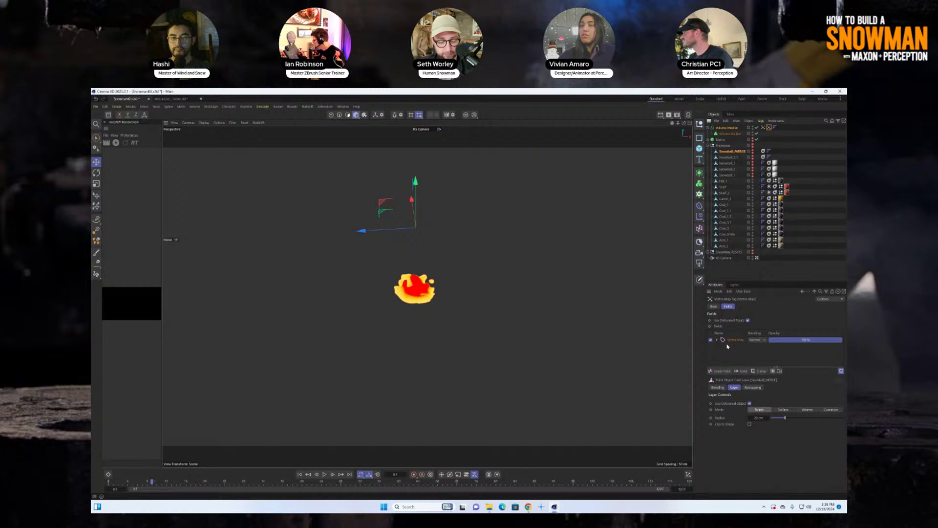
click(762, 372)
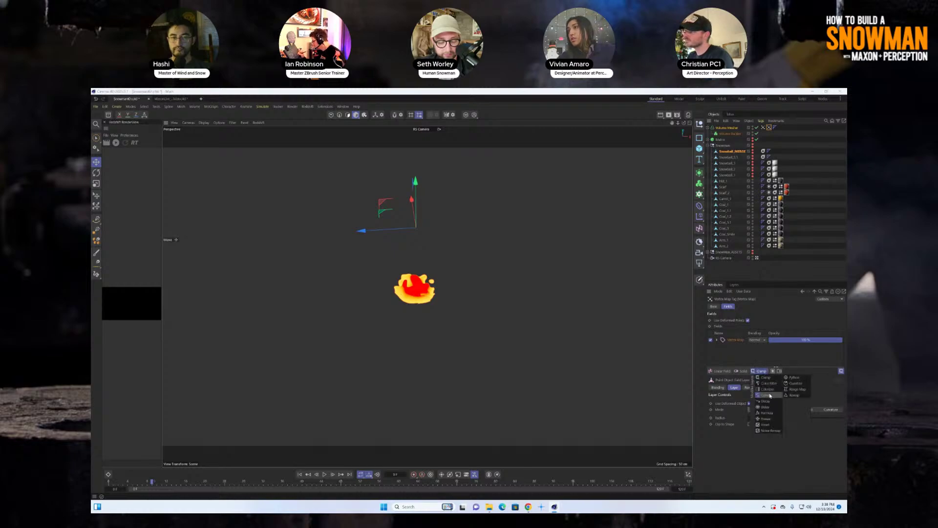
click(770, 395)
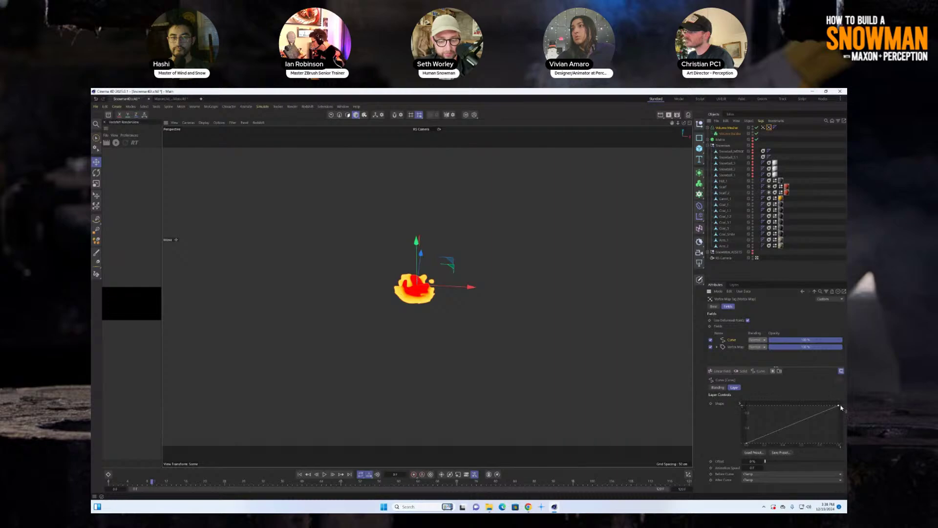
- Reshape the Curve layer's spline into a narrow peak near the low end that falls back to zero, isolating the growing edge
drag(841, 407, 767, 411)
drag(793, 442, 771, 445)
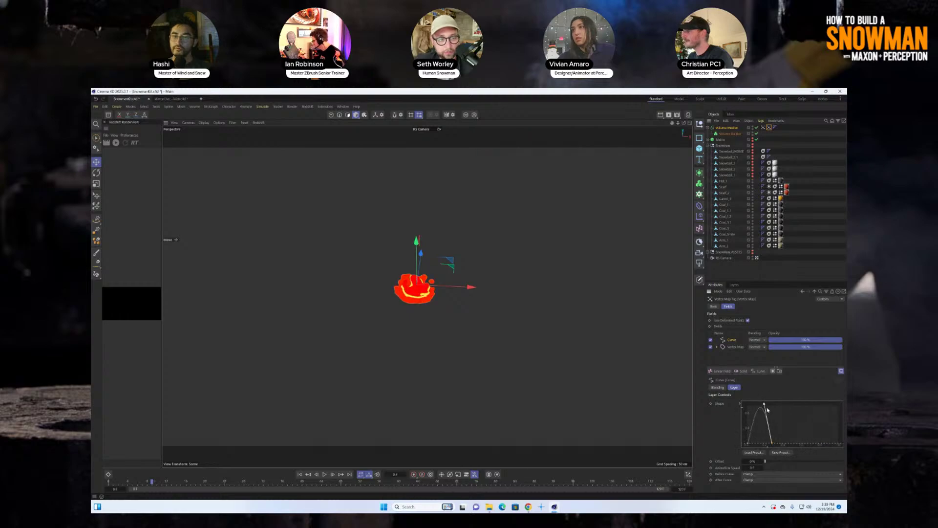
drag(764, 402, 757, 401)
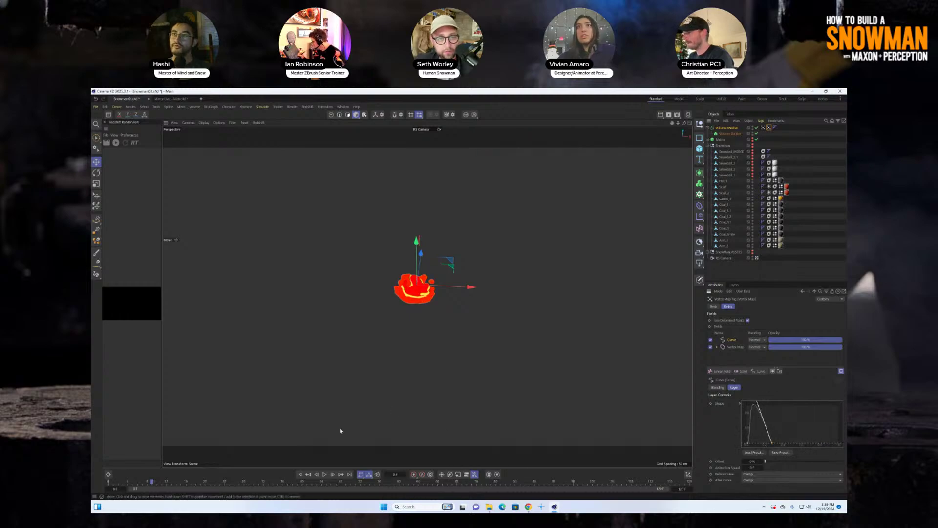
- Play the build-up from the first frame and stop partway through the second snowball to examine the curve-adjusted vertex map
click(300, 474)
click(325, 474)
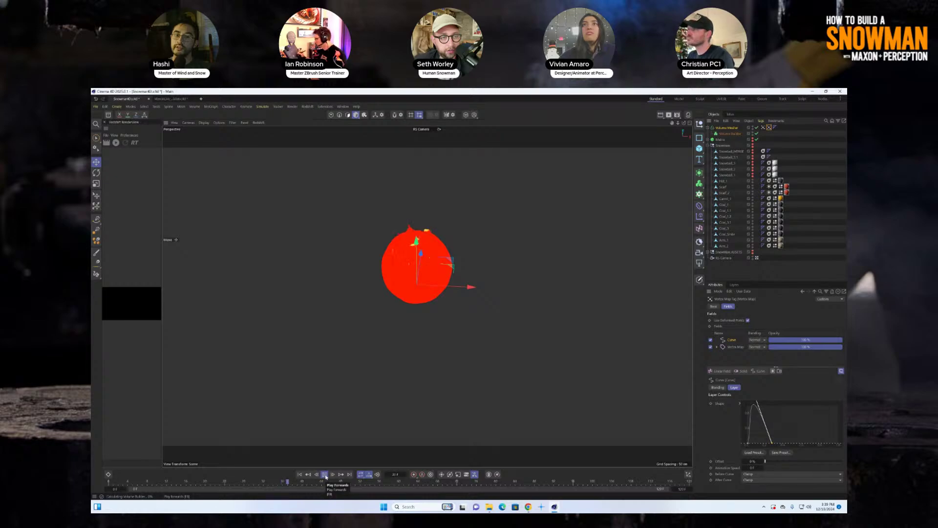
click(324, 474)
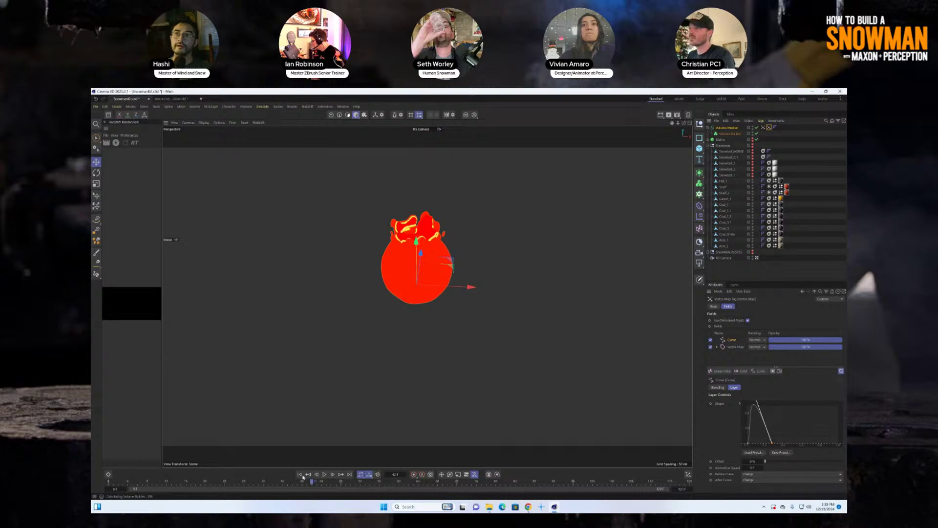
- Reduce the radius of the Snowball_MERGE field layer in the original Vertex Map tag to about 12 cm
click(763, 127)
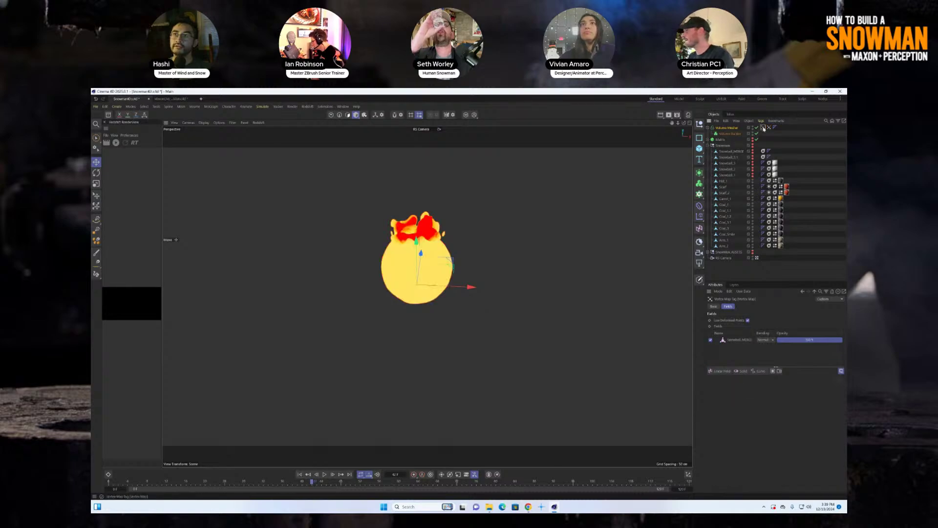
click(739, 340)
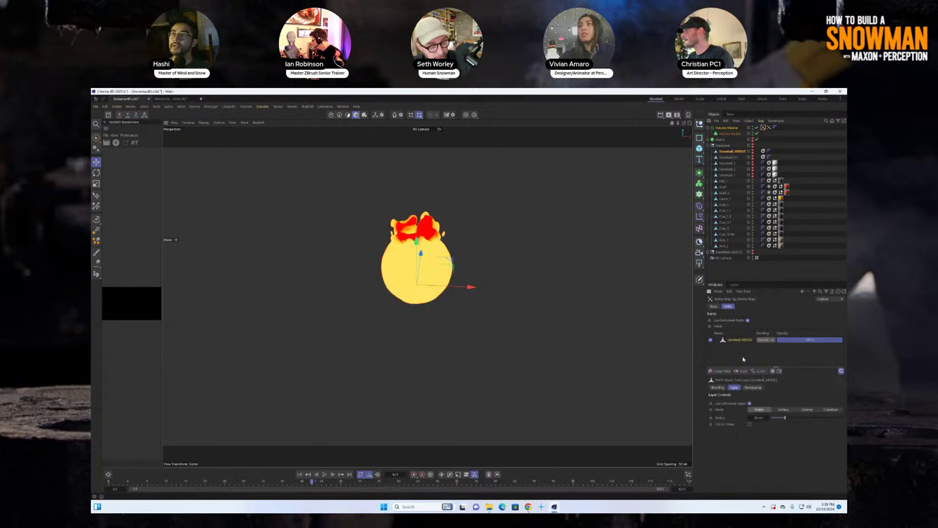
drag(785, 418, 779, 419)
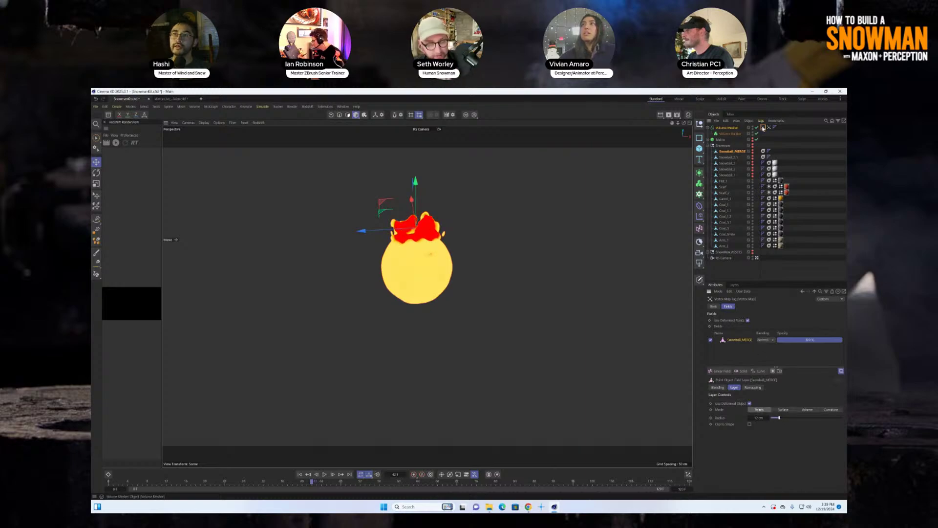
- Compare the Volume Mesher's two vertex maps and widen the second map's Curve field layer by moving its falling end point outward
click(764, 128)
click(764, 129)
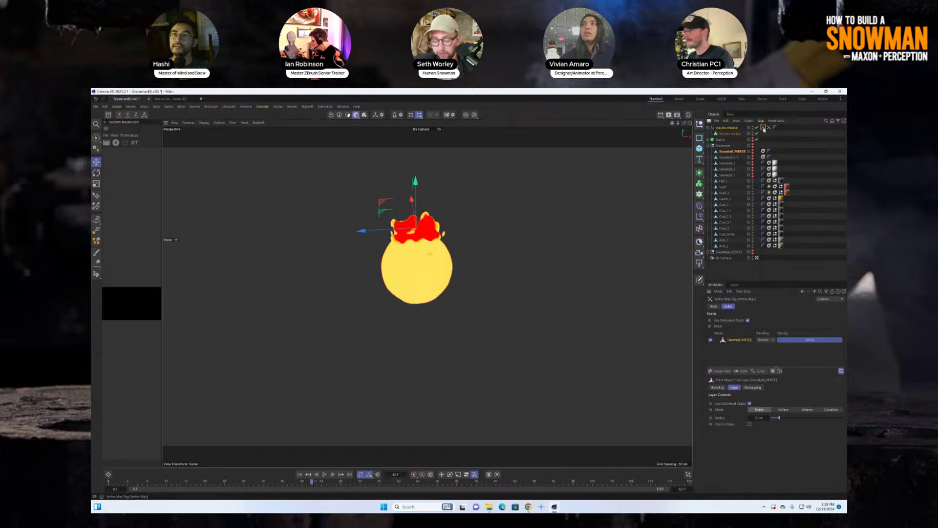
click(769, 128)
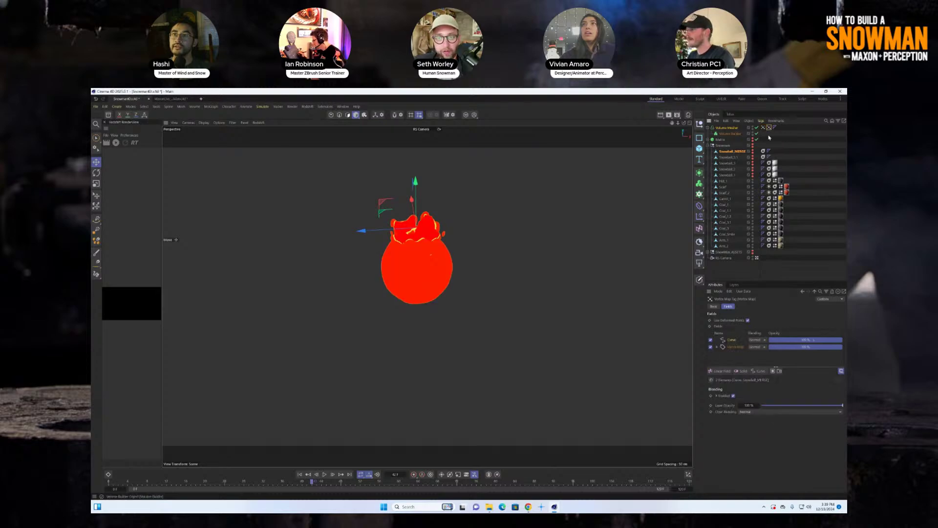
click(733, 340)
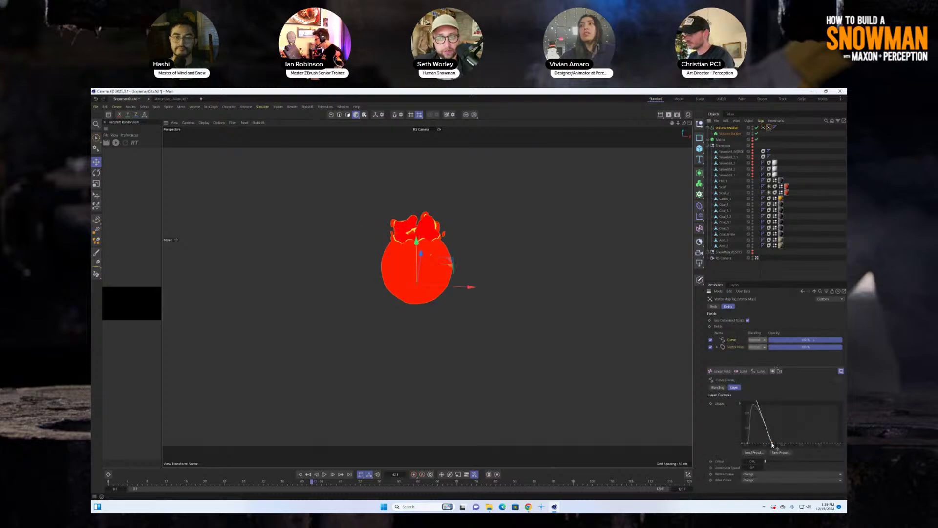
drag(772, 445, 776, 444)
click(764, 128)
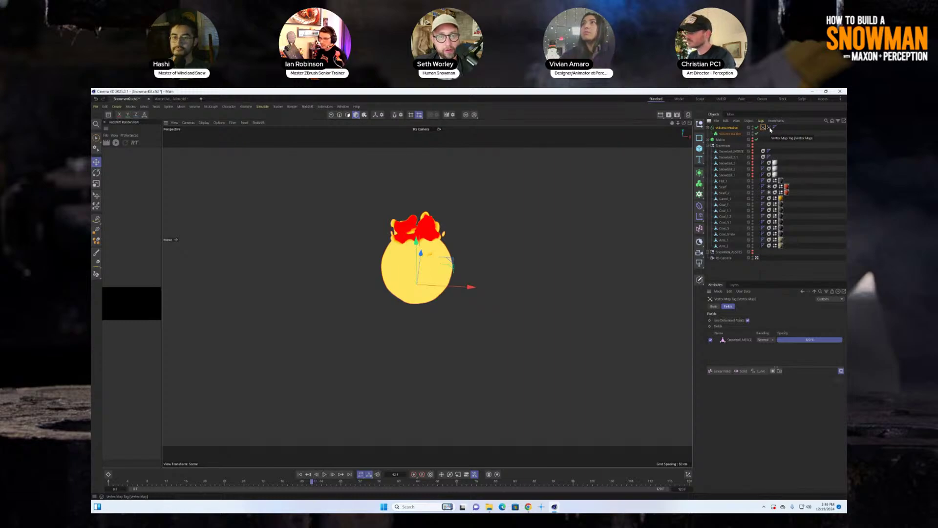
click(770, 128)
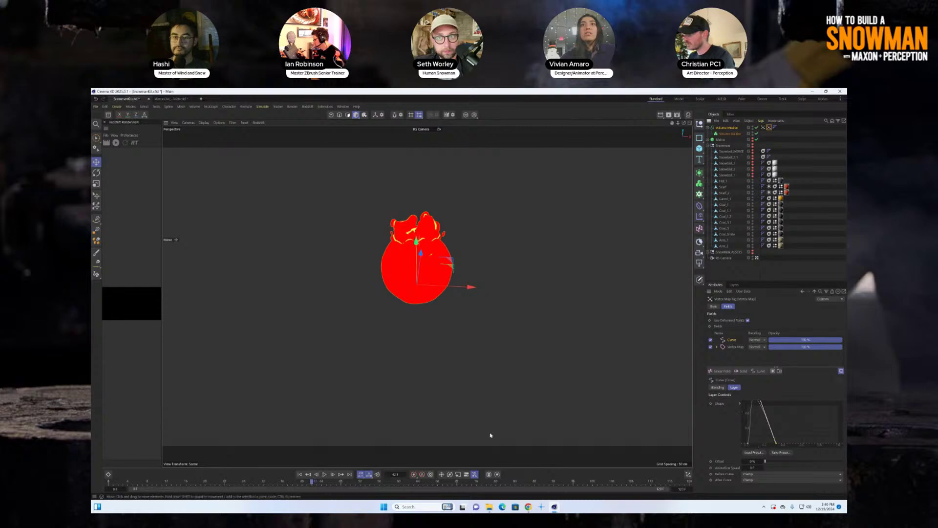
drag(777, 446, 783, 446)
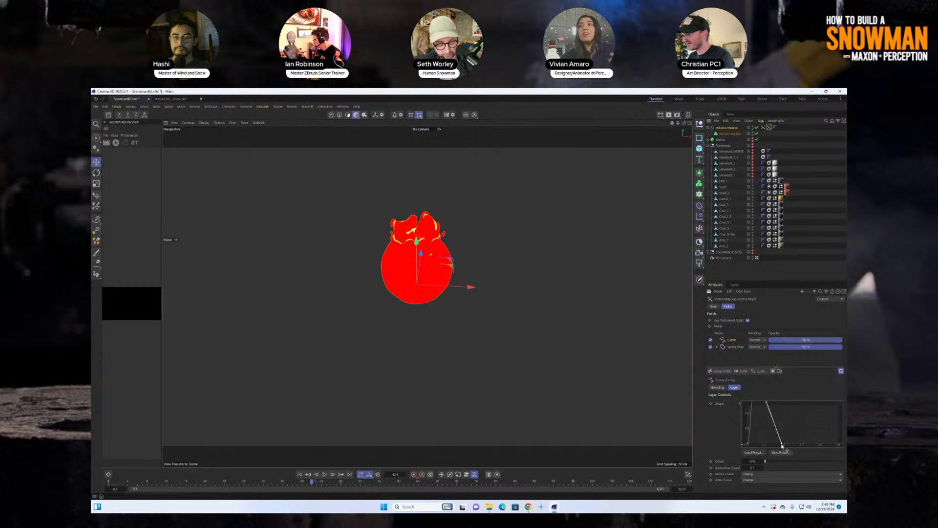
- Duplicate the Snow material and open the copy in an enlarged node editor
click(689, 115)
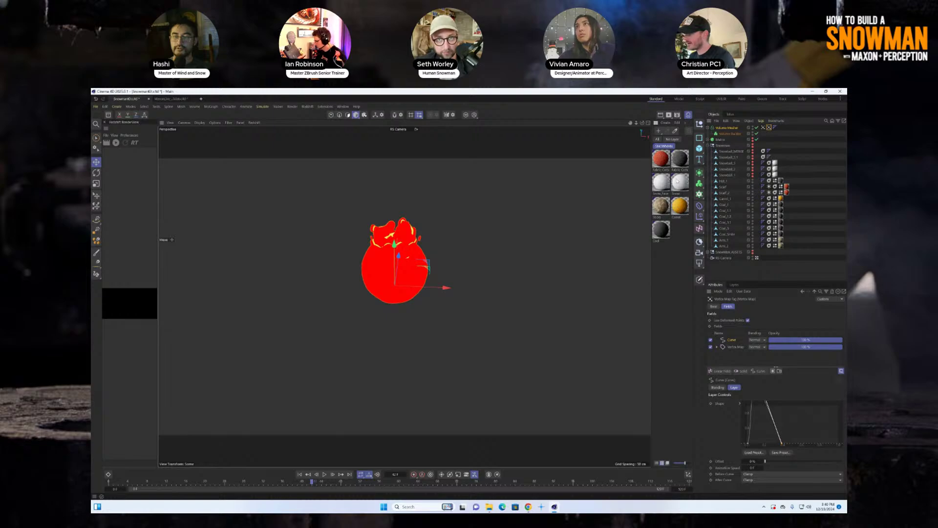
click(679, 182)
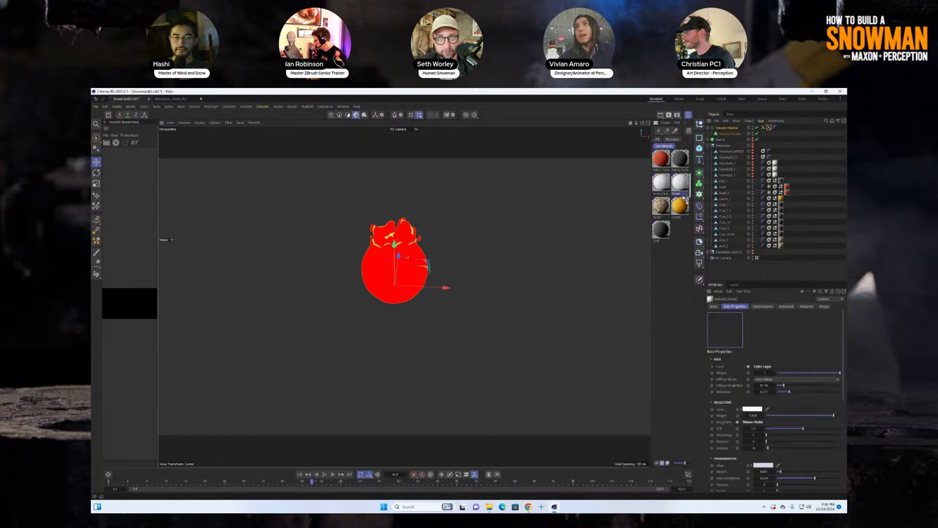
ctrl+drag(684, 197, 670, 242)
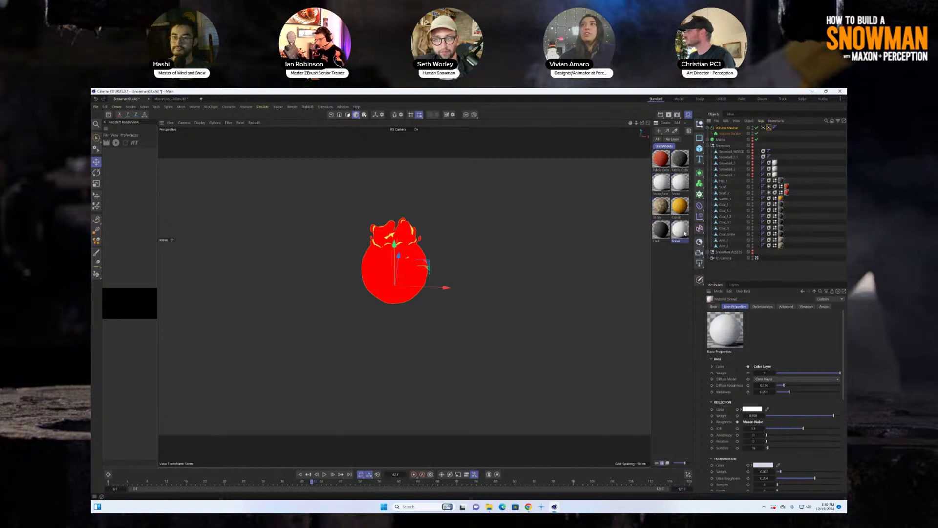
double_click(684, 233)
drag(611, 224, 336, 190)
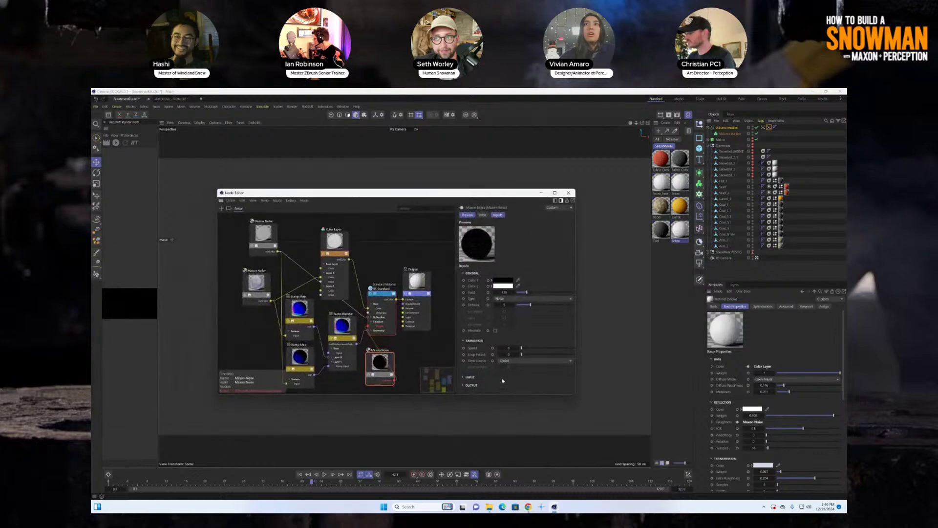
drag(576, 395, 722, 471)
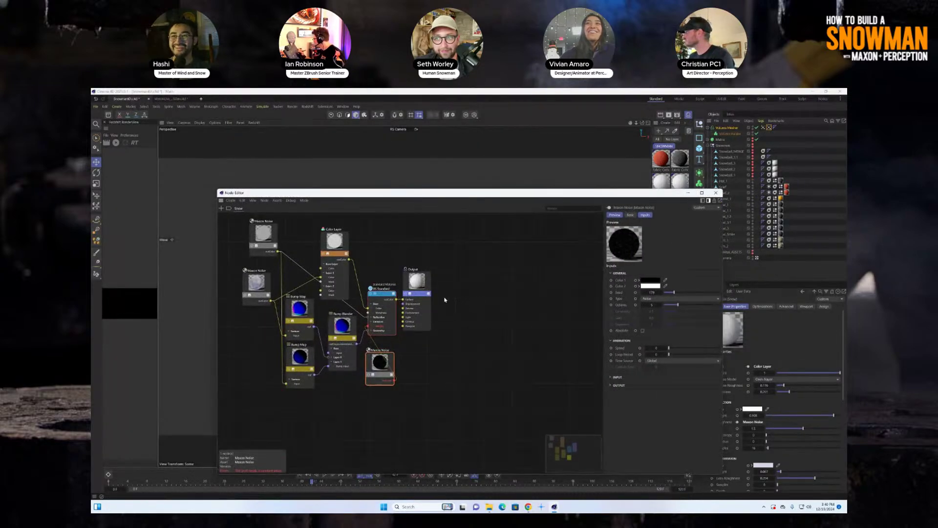
- Spread out the Output, RS Standard and lower Maxon Noise nodes to make room for additional nodes
drag(417, 282, 523, 290)
drag(386, 293, 410, 290)
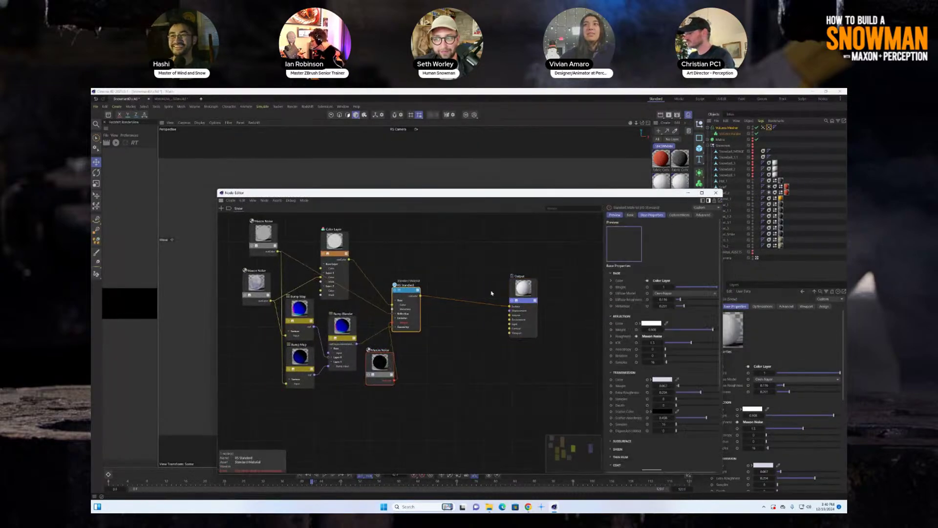
drag(523, 288, 540, 280)
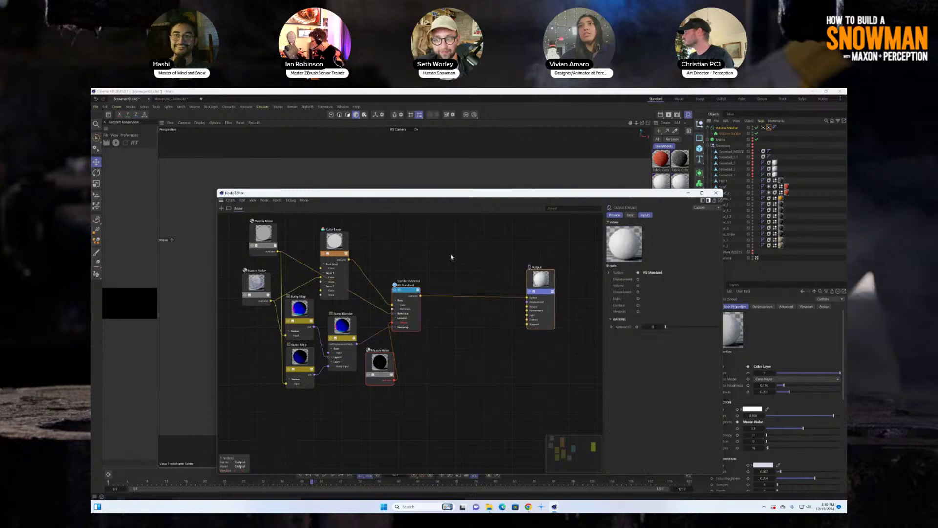
middle_drag(423, 254, 420, 281)
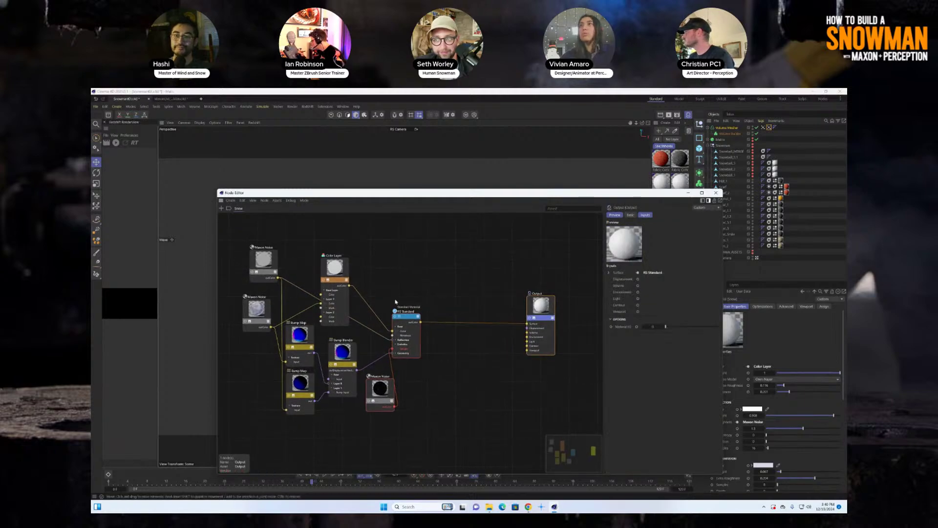
drag(378, 392, 371, 405)
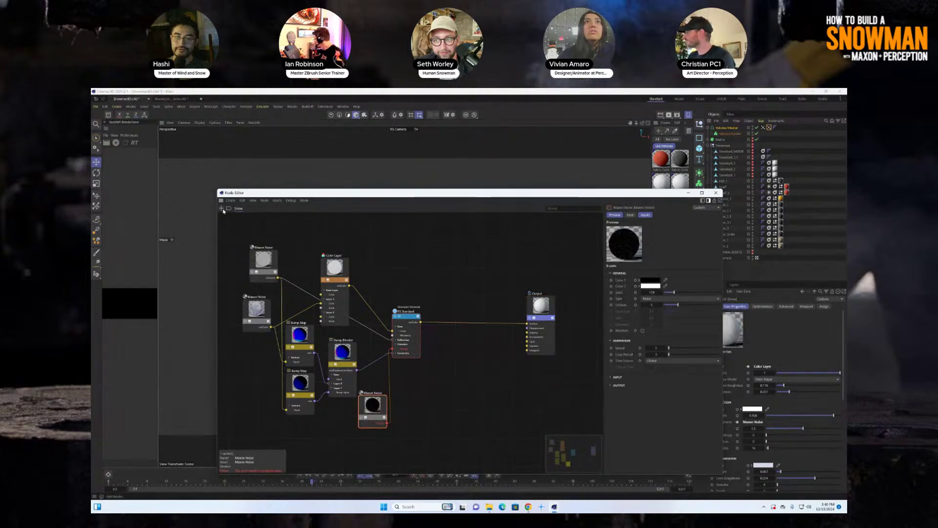
- Add a Material node above RS Standard and a Material Blender node between it and the Output
key(Tab)
text(mate)
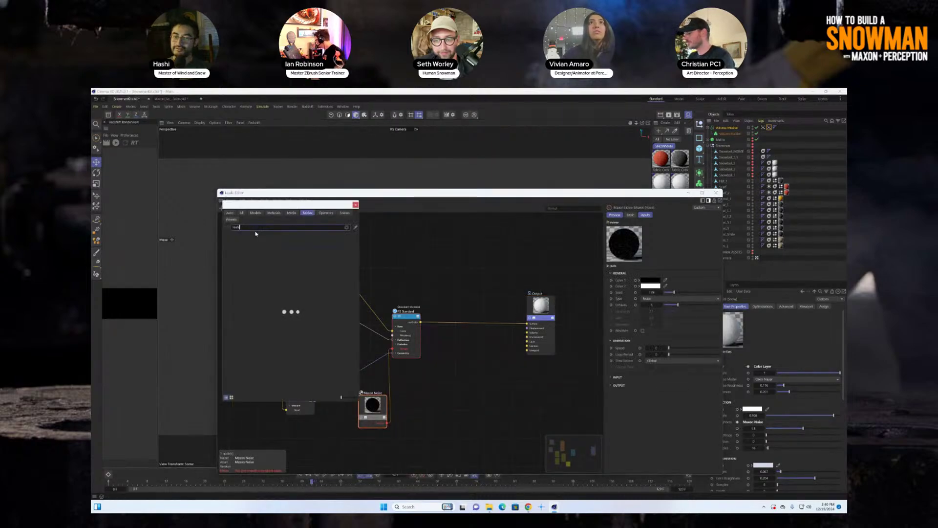
text(r)
drag(240, 246, 409, 248)
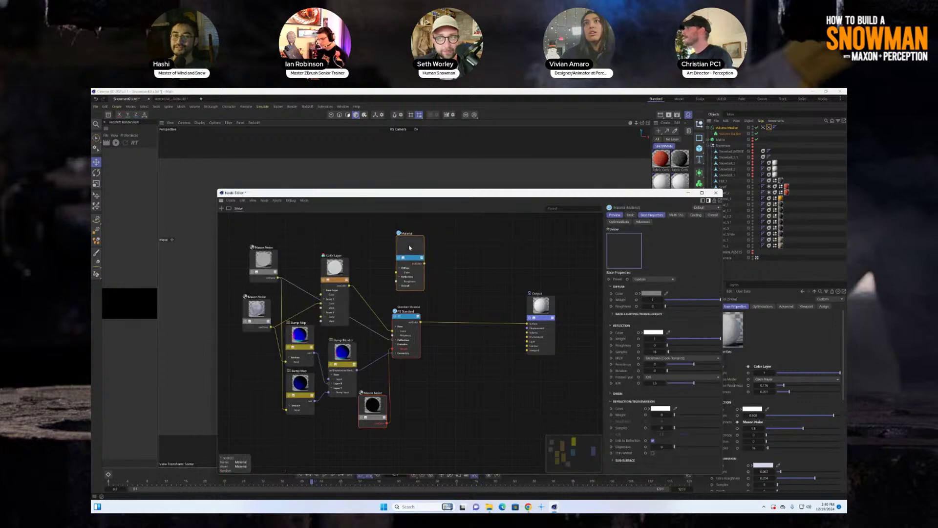
click(221, 210)
text(blend)
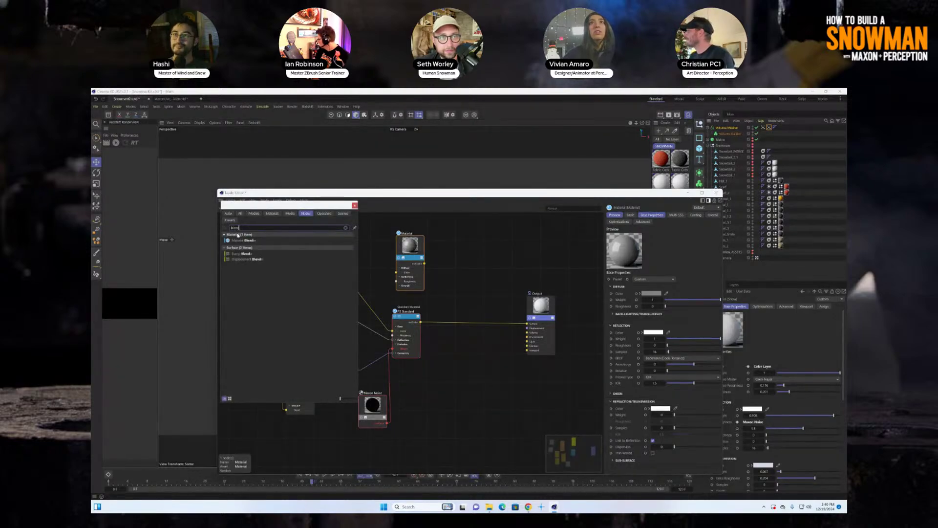
drag(242, 240, 478, 280)
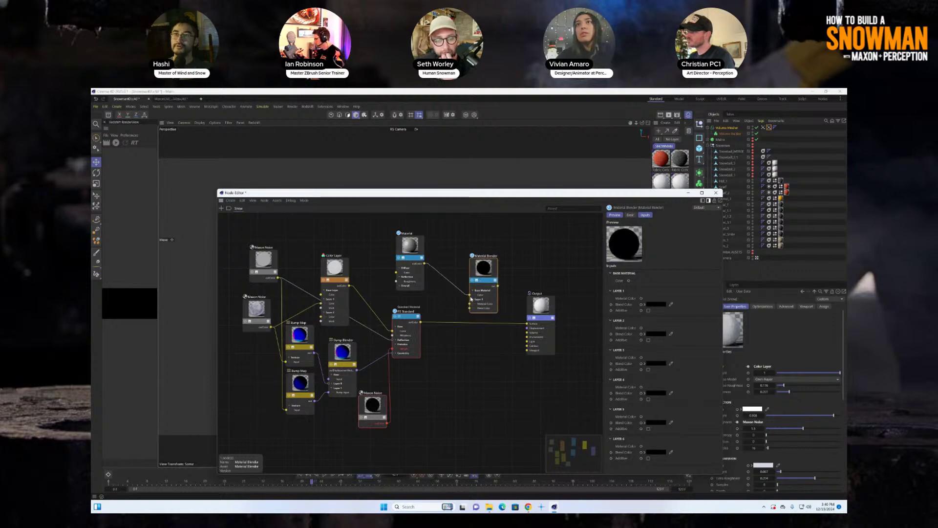
- Connect Material to the Material Blender's base color, RS Standard to its Layer 1 material color, and the blender to the Output's surface
drag(425, 264, 472, 298)
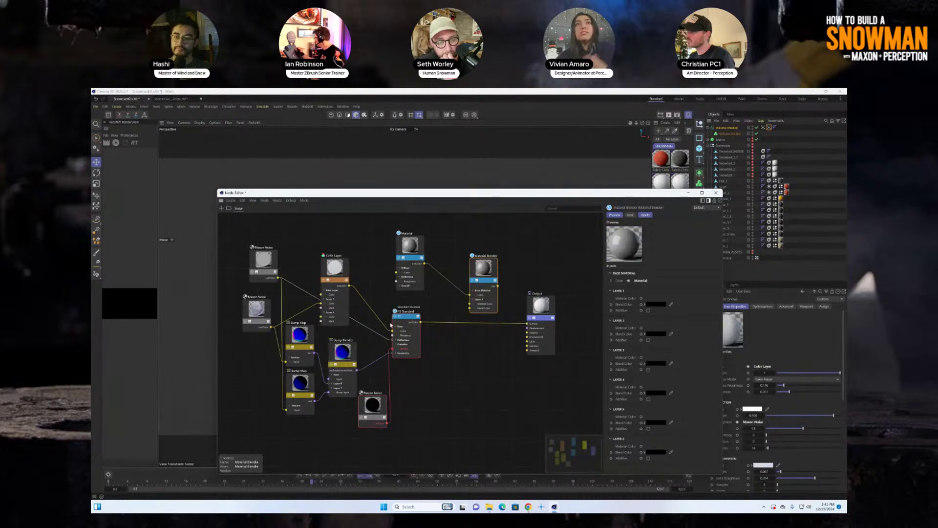
drag(511, 324, 469, 306)
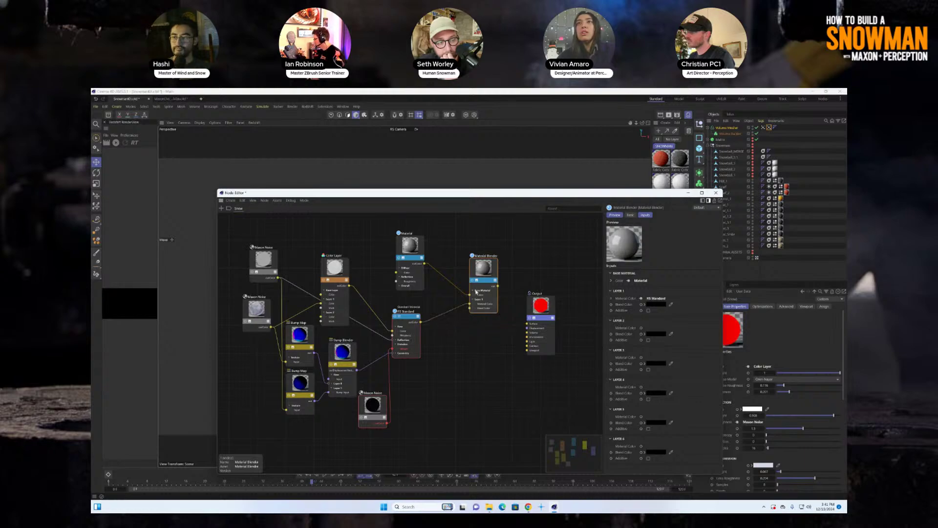
drag(499, 285, 539, 307)
drag(491, 262, 500, 264)
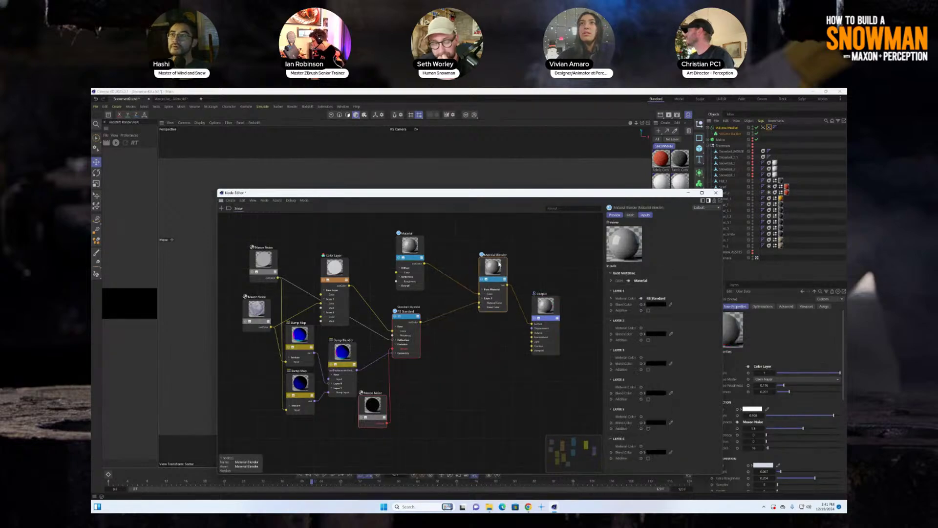
- Apply the Water preset to the new Material node and shift the node slightly away from the blender
click(410, 247)
click(640, 280)
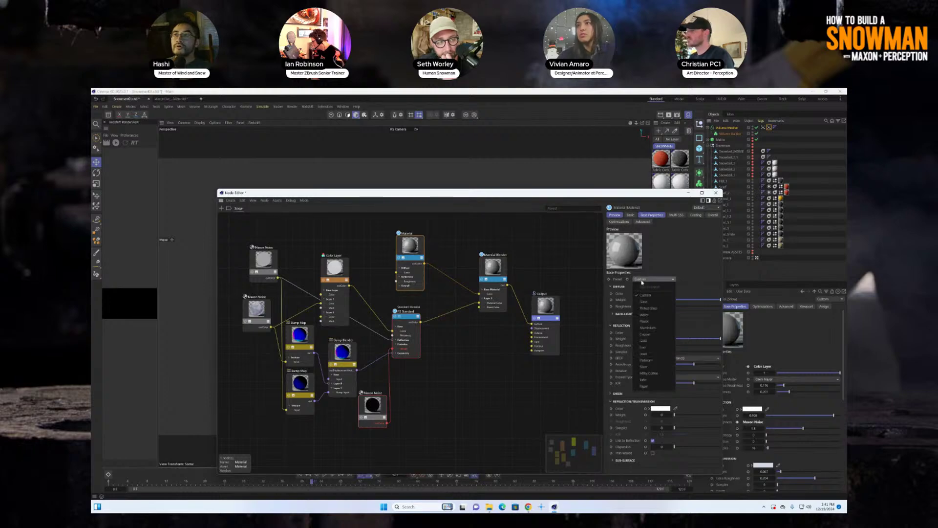
click(645, 315)
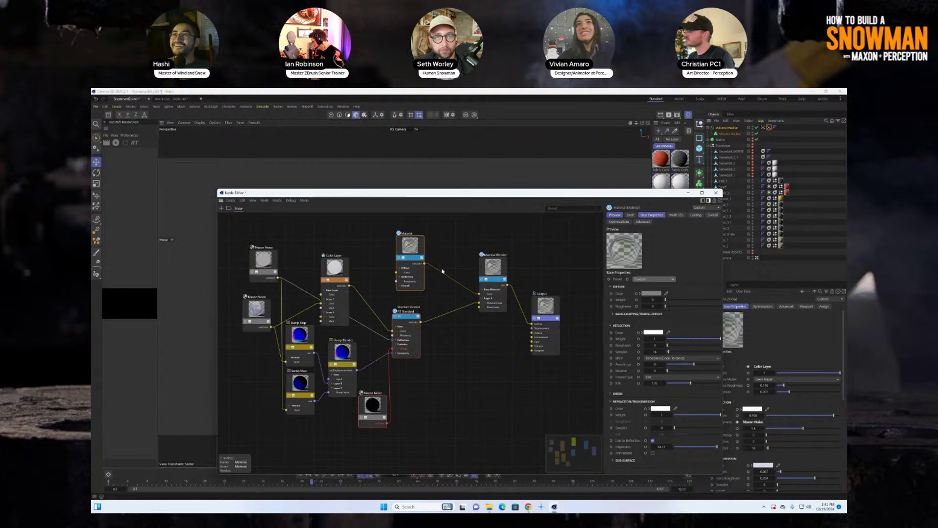
drag(419, 253, 413, 248)
- Add a Vertex Attribute node and connect it to the Material Blender's Layer 1 blend color
key(c)
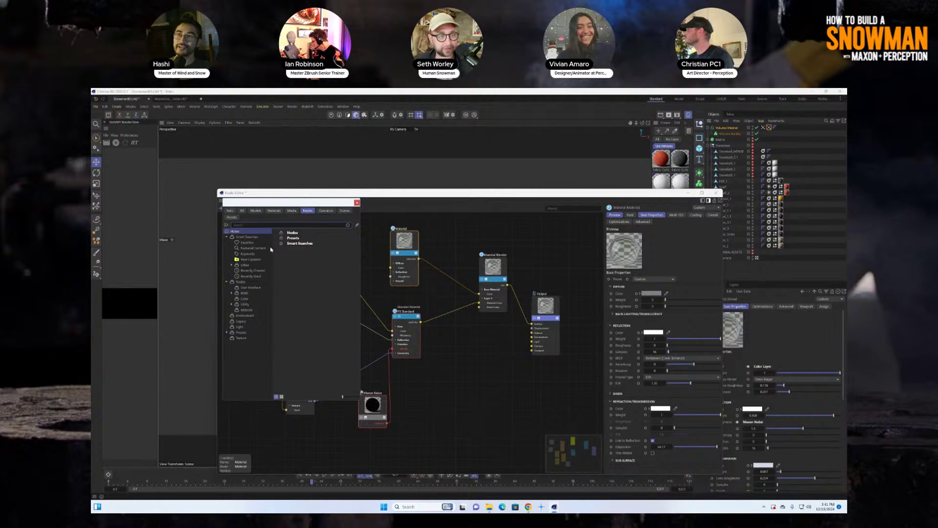
text(vert)
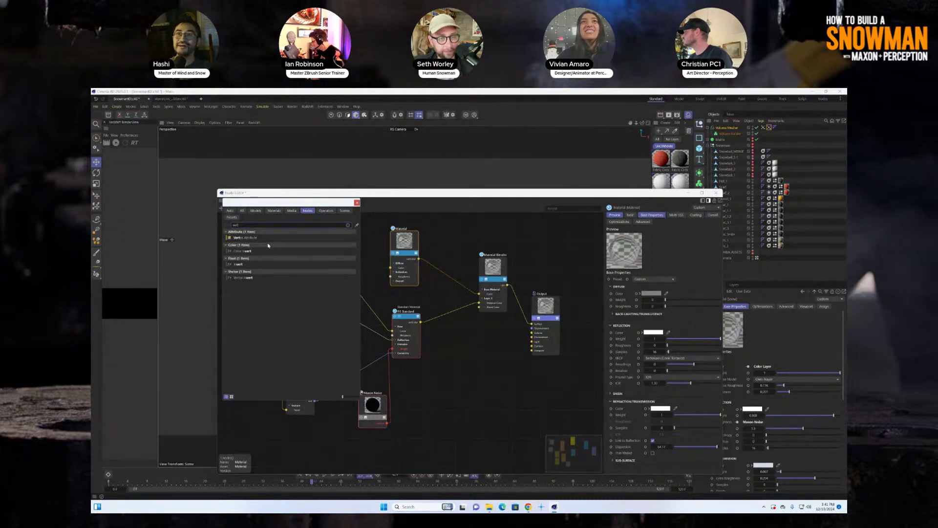
drag(252, 238, 336, 279)
drag(445, 361, 445, 361)
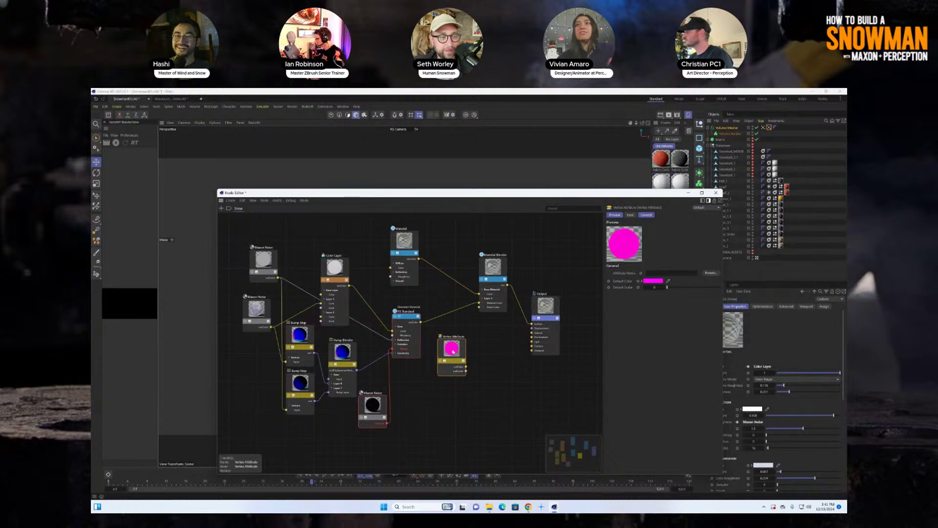
drag(453, 351, 481, 310)
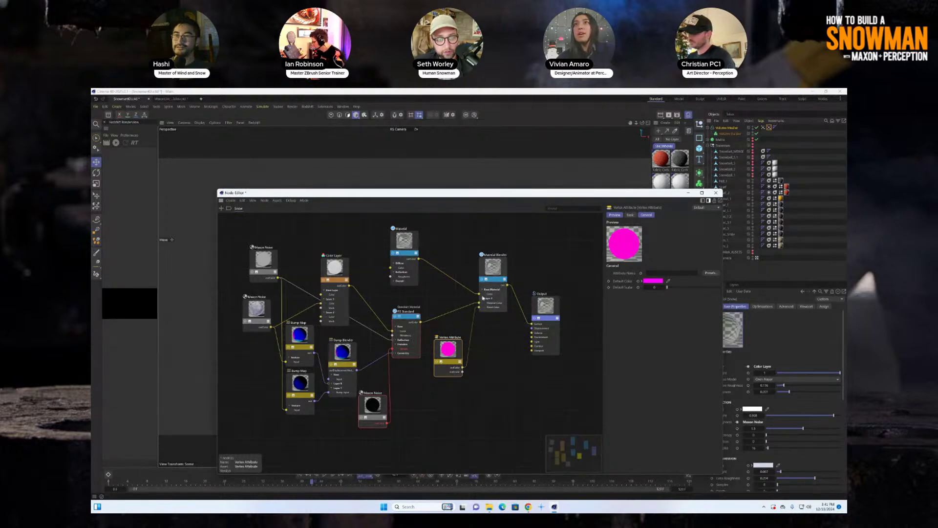
- Widen the render preview, collapse the Snowman group and apply the duplicated snow material to the Volume Mesher
drag(158, 235, 217, 232)
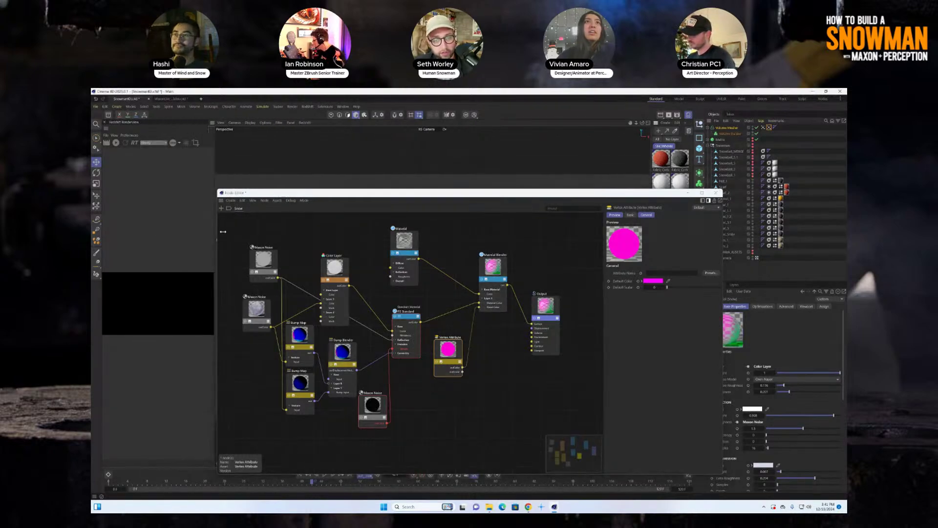
drag(254, 193, 483, 318)
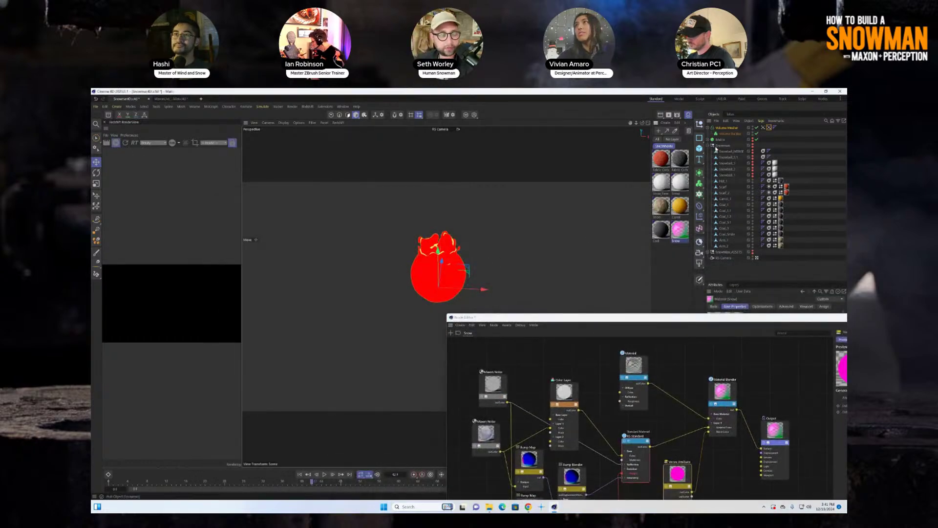
click(709, 146)
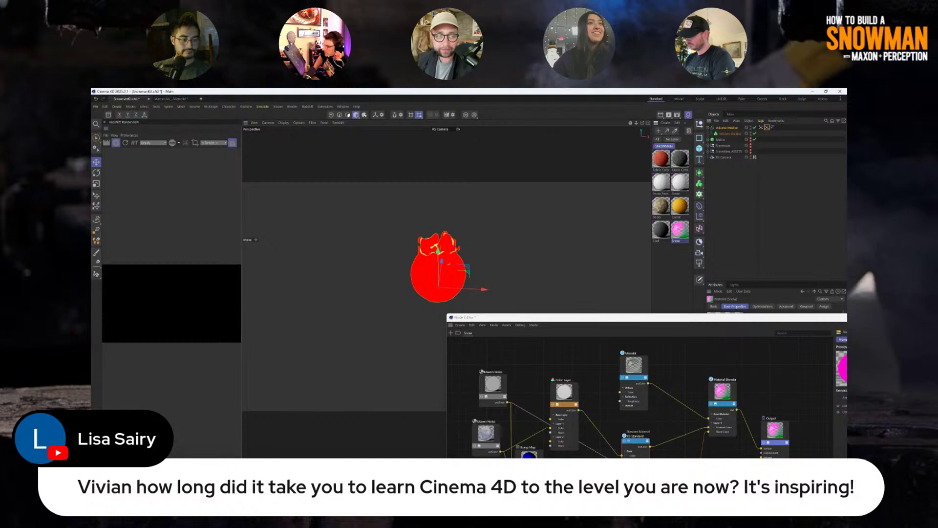
drag(438, 267, 438, 267)
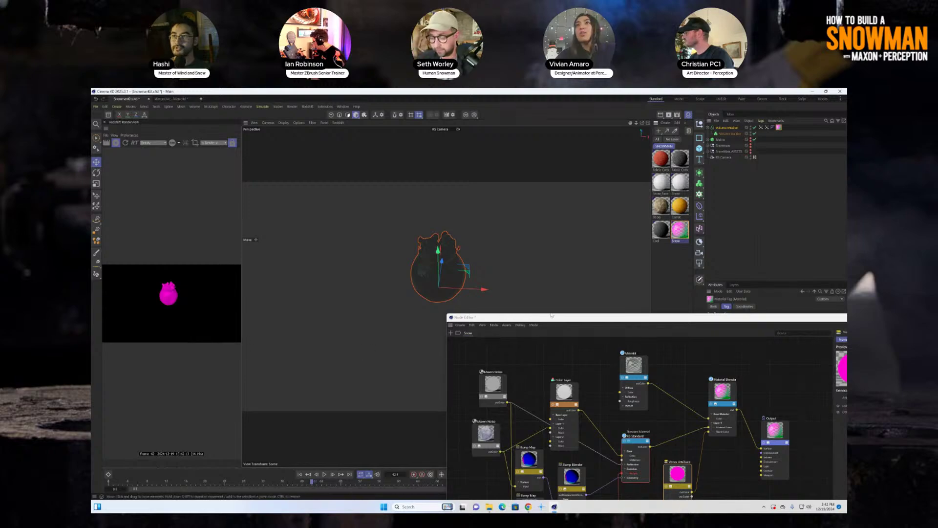
- Bring the whole node graph back into view and reroute the Material Blender's Layer 1 material connection to the Output's surface input
drag(557, 319, 350, 229)
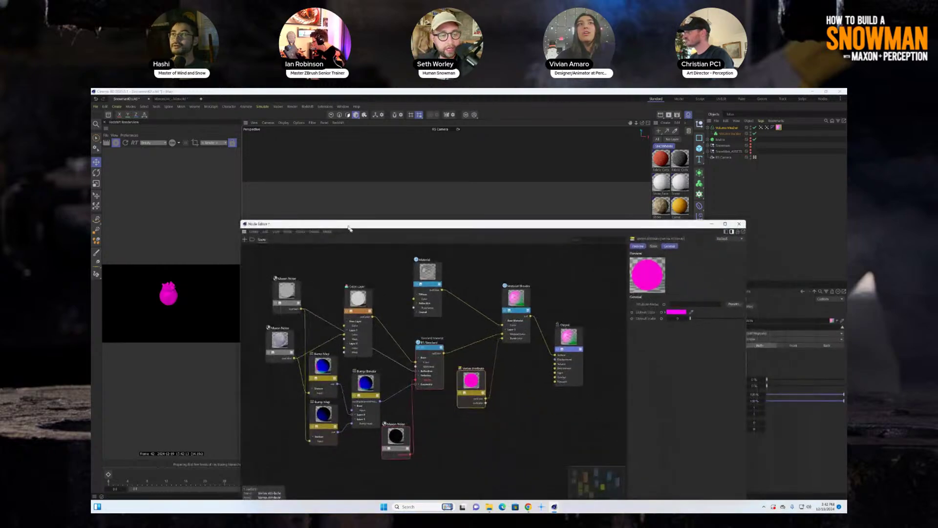
drag(420, 223, 409, 184)
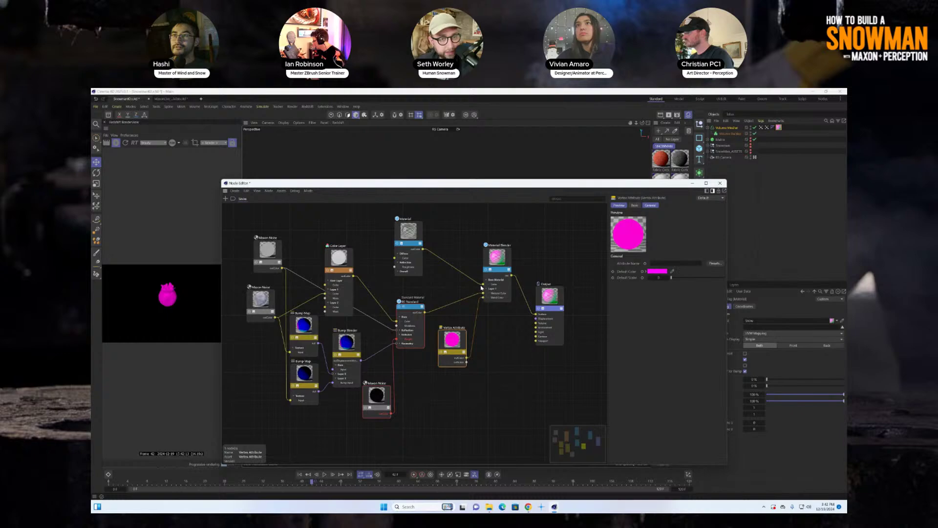
drag(483, 293, 538, 315)
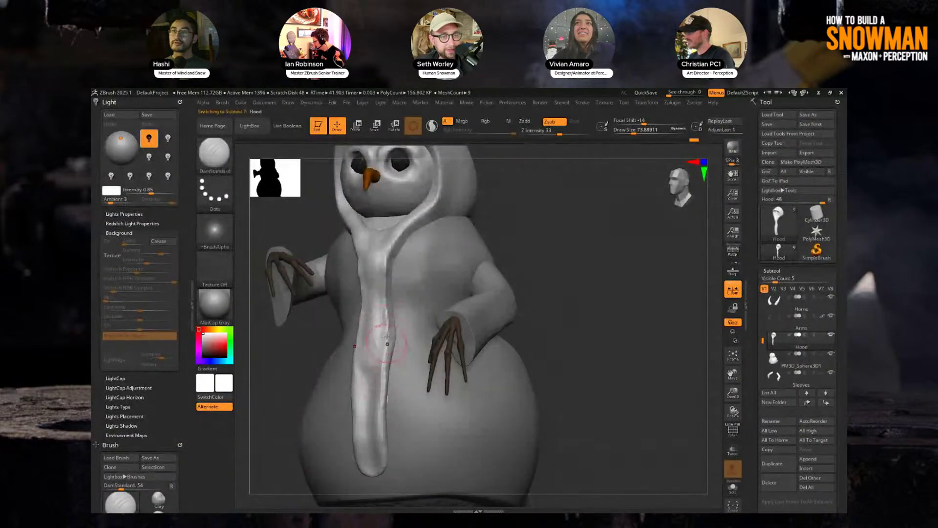
- Select the horns subtool and rotate both horns by about 12 degrees with the gizmo
mouse_move(551, 276)
mouse_down()
mouse_move(575, 264)
mouse_move(546, 275)
mouse_move(559, 277)
mouse_up()
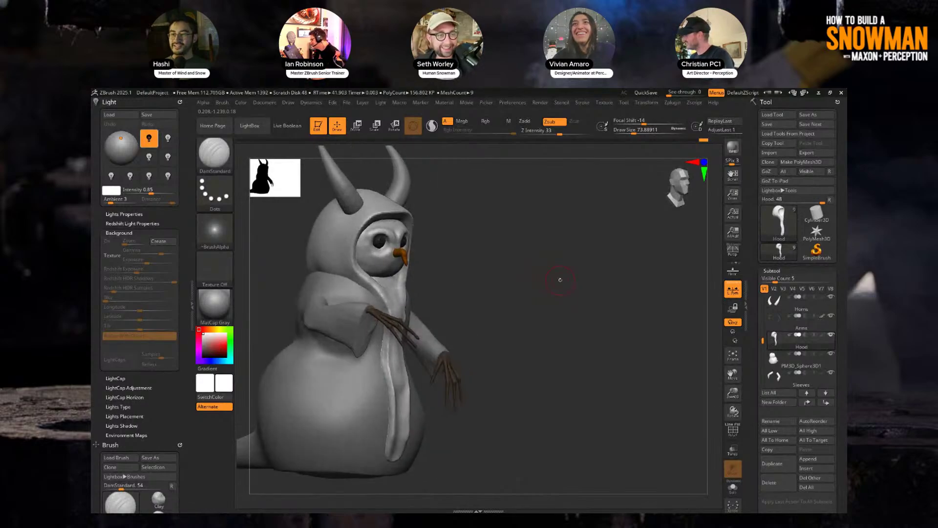
drag(560, 279, 589, 290)
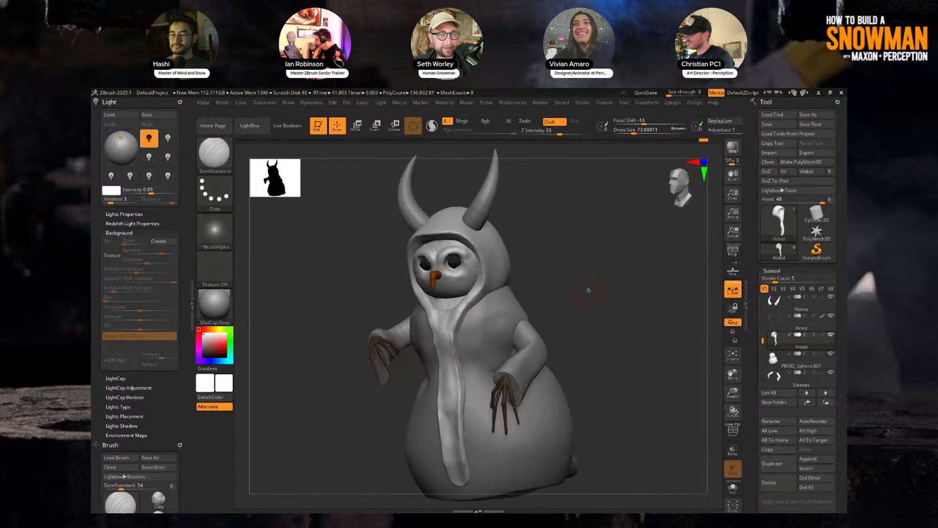
key(w)
shift+drag(590, 292, 609, 293)
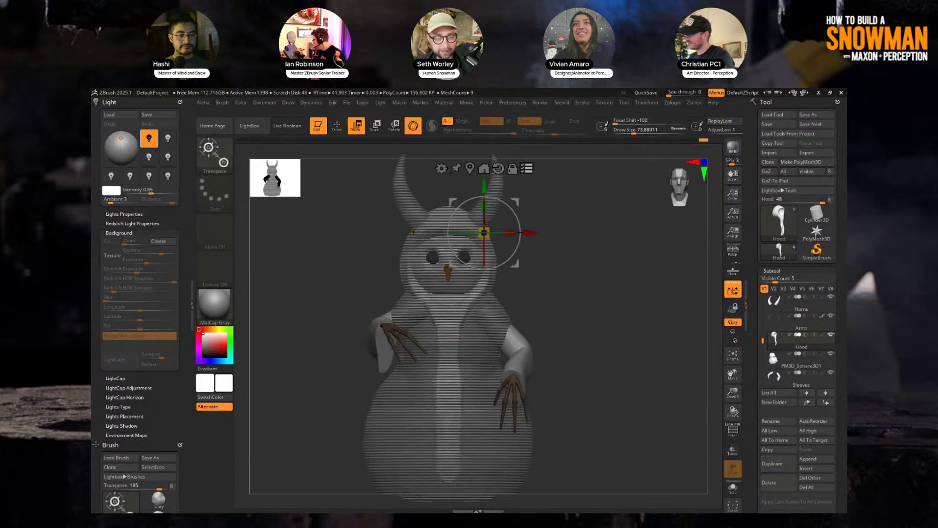
scroll(469, 215, up, 3)
alt+click(469, 210)
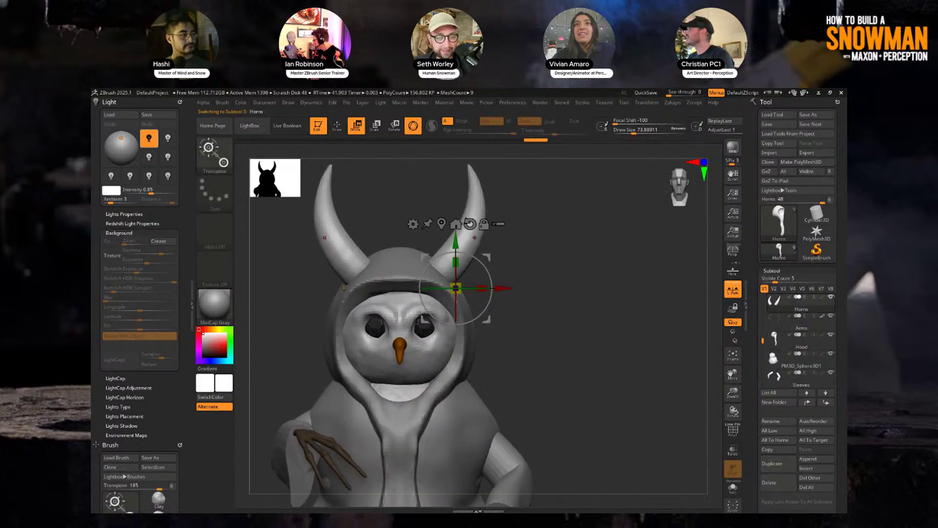
drag(455, 288, 442, 317)
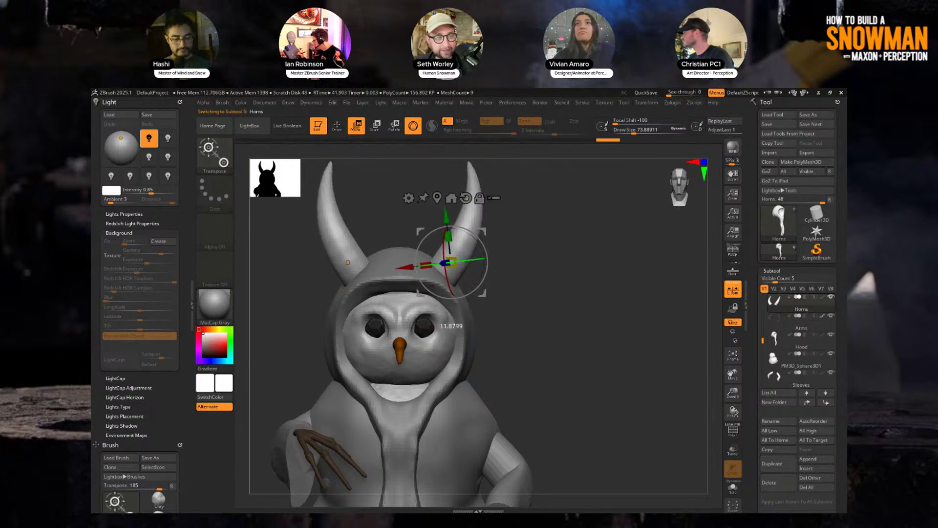
- Select the nose subtool, centre the Move gizmo on it and frame the nose closely in side profile
key(q)
drag(564, 274, 565, 241)
scroll(565, 241, up, 3)
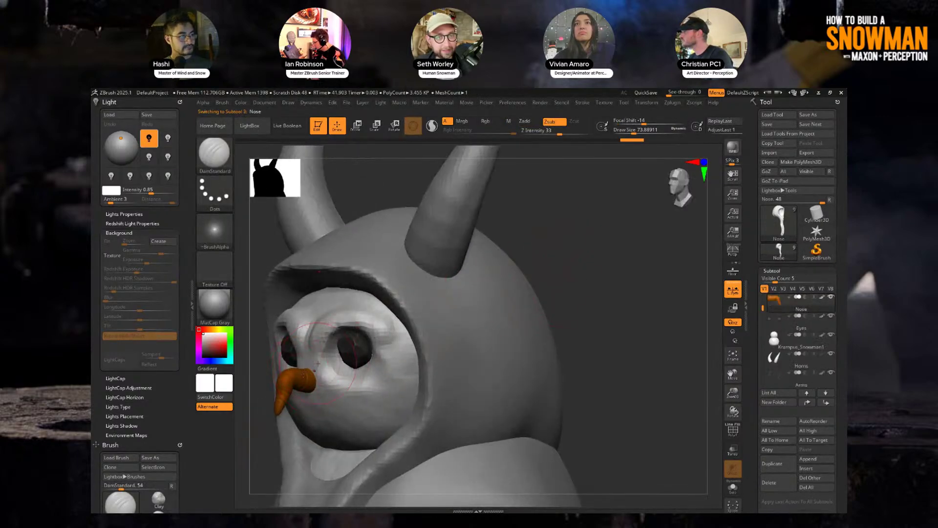
alt+click(289, 383)
right_drag(623, 209, 377, 396)
key(w)
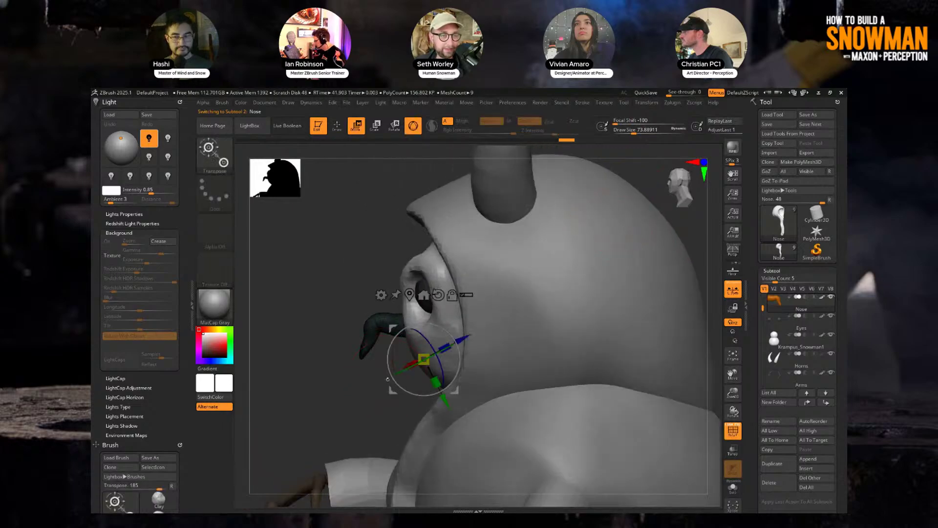
key(q)
key(w)
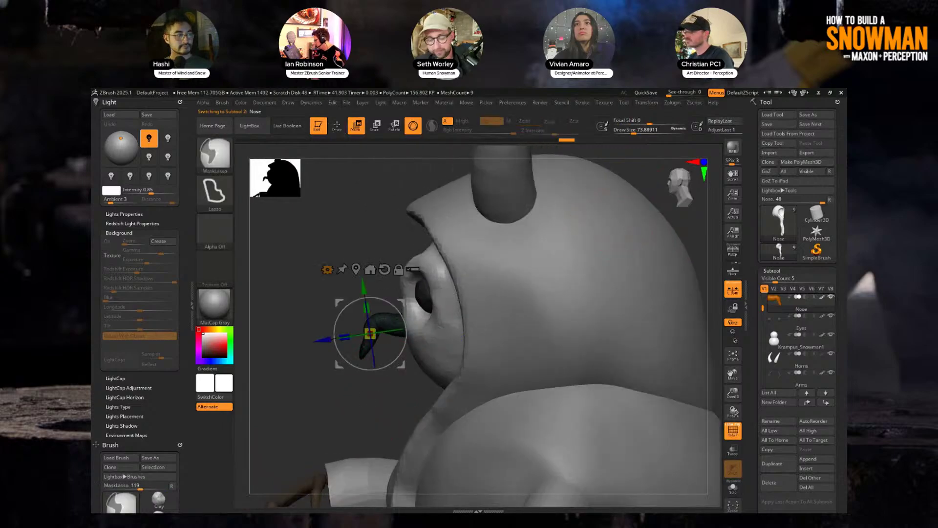
scroll(370, 334, up, 3)
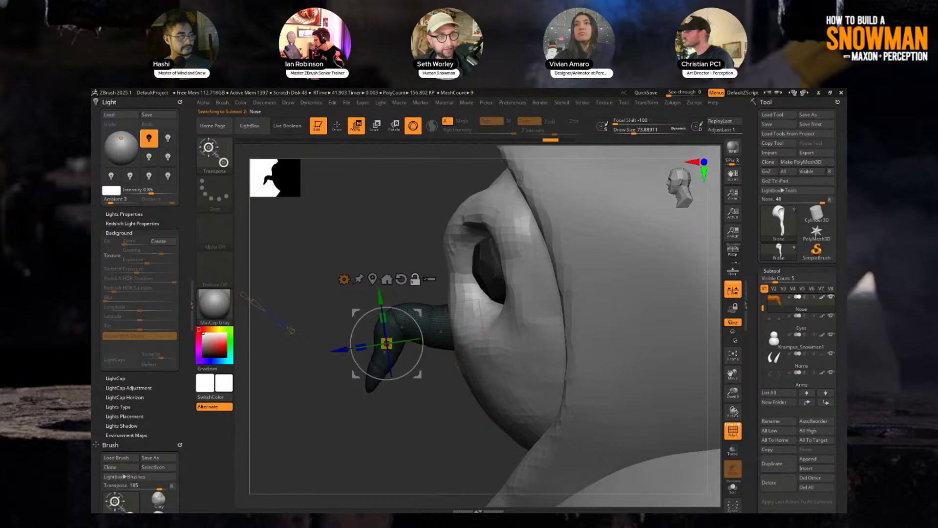
alt+drag(294, 332, 602, 268)
- Undo the earlier nose edits until the carrot is back to its long, gently curved, unmasked shape
key(ctrl+z)
key(ctrl+z)
key(ctrl+z)
key(ctrl+z)
key(ctrl+z)
key(ctrl+z)
key(ctrl+z)
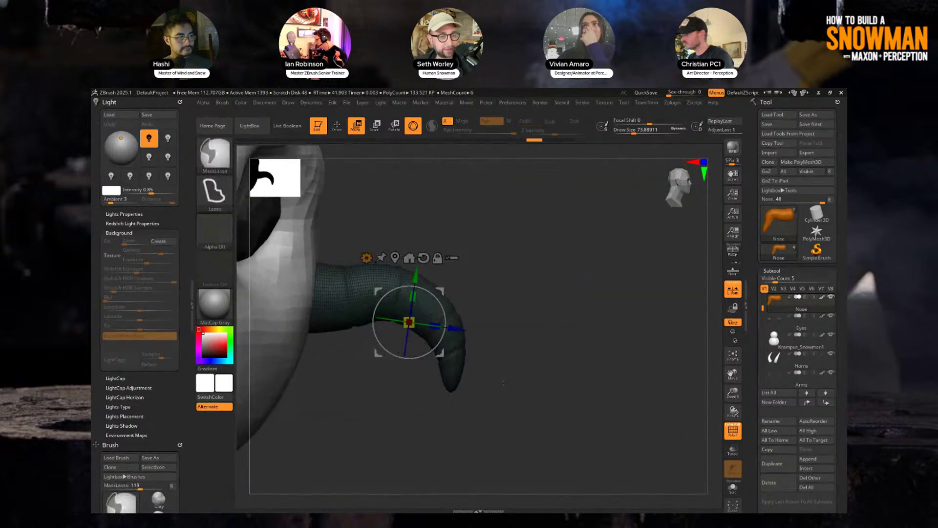
key(shift+f)
key(ctrl+z)
key(ctrl+z)
key(ctrl+z)
key(ctrl+z)
key(ctrl+z)
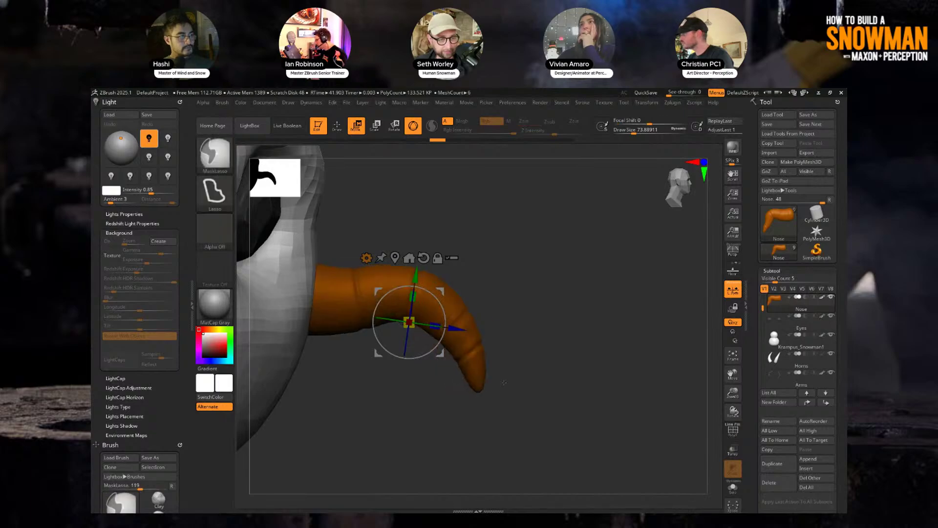
key(ctrl+z)
key(ctrl+z)
key(ctrl+z)
key(ctrl+z)
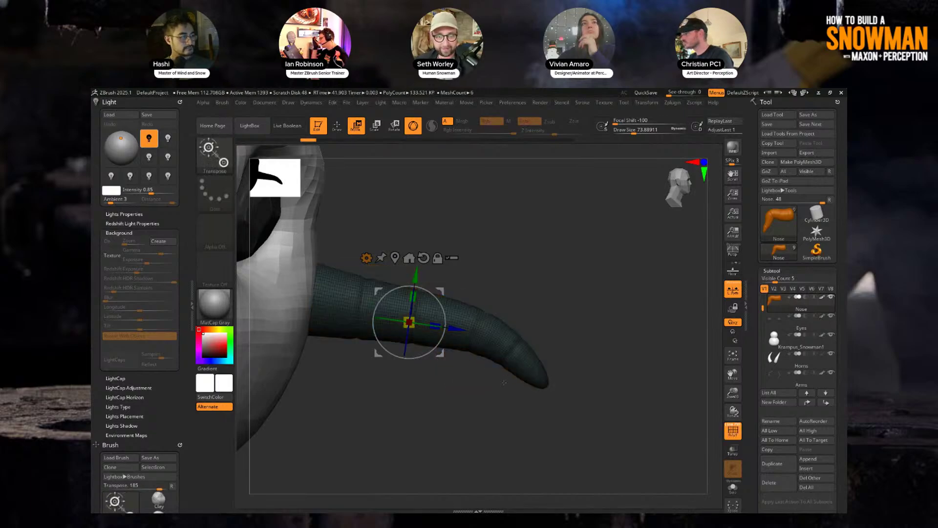
key(ctrl+z)
key(ctrl+z)
key(ctrl+z)
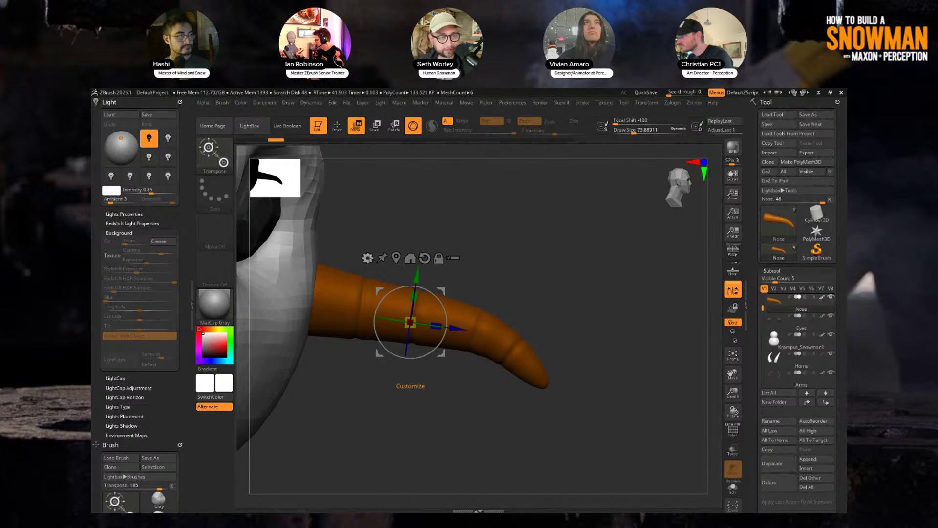
- Apply a bend curve deformer to the nose and move its control points to hook the outer half sharply downward
click(367, 258)
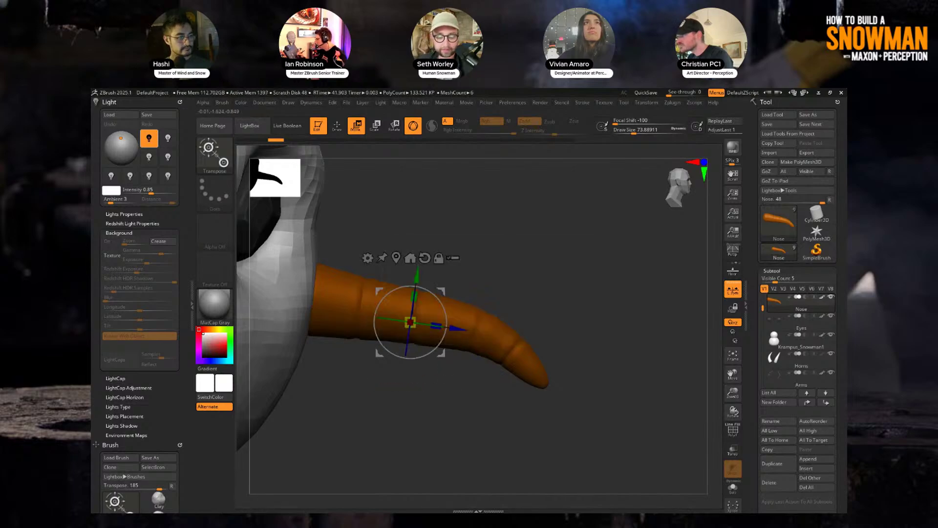
click(367, 258)
click(467, 281)
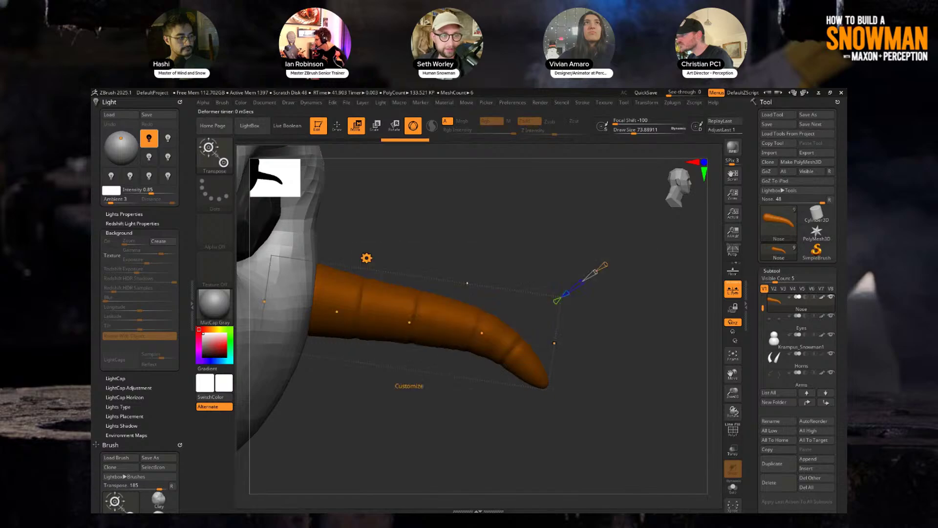
drag(410, 322, 404, 314)
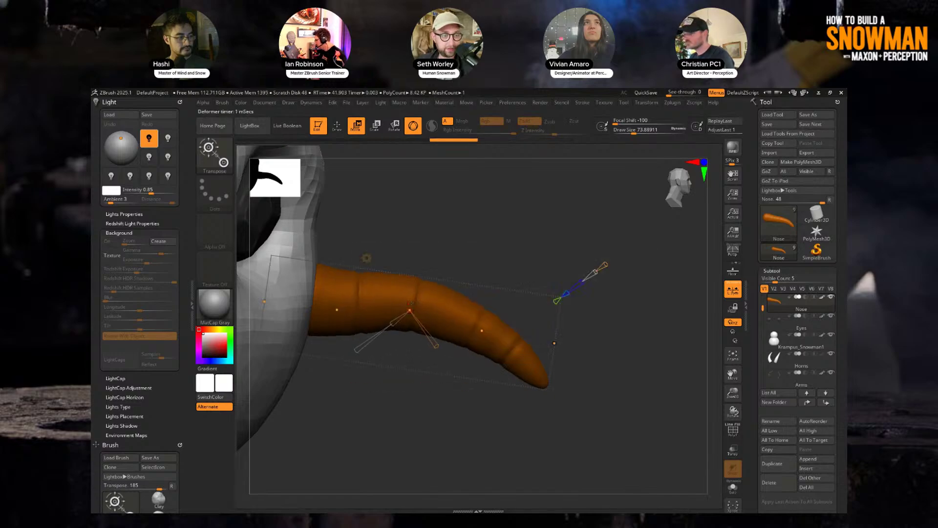
drag(481, 333, 452, 353)
drag(554, 343, 474, 394)
drag(452, 353, 423, 351)
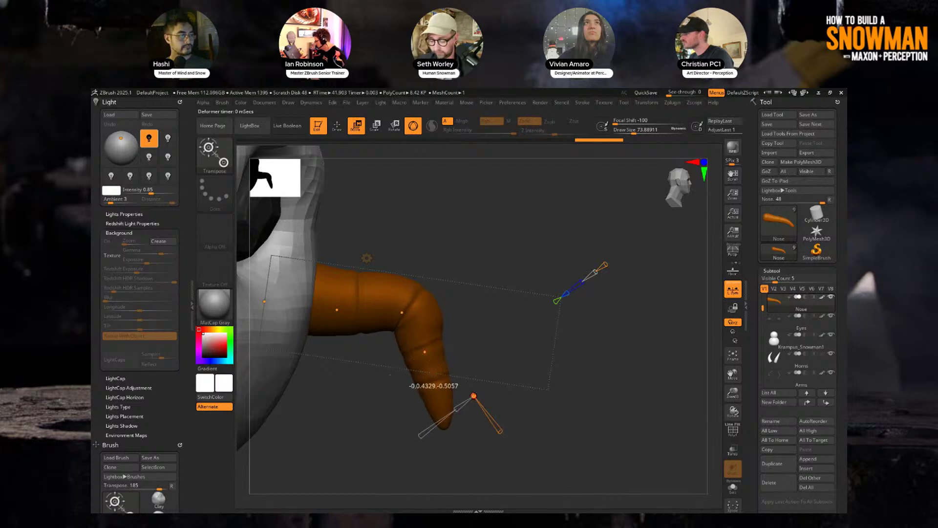
drag(474, 394, 484, 389)
- Refine the nose's curve points into a shorter, arched hook, leave the deformer and check the nose against the whole figure
mouse_move(337, 309)
mouse_down()
mouse_move(338, 300)
mouse_move(332, 309)
mouse_up()
drag(401, 313, 395, 299)
drag(426, 351, 418, 347)
drag(483, 389, 414, 334)
drag(396, 298, 390, 298)
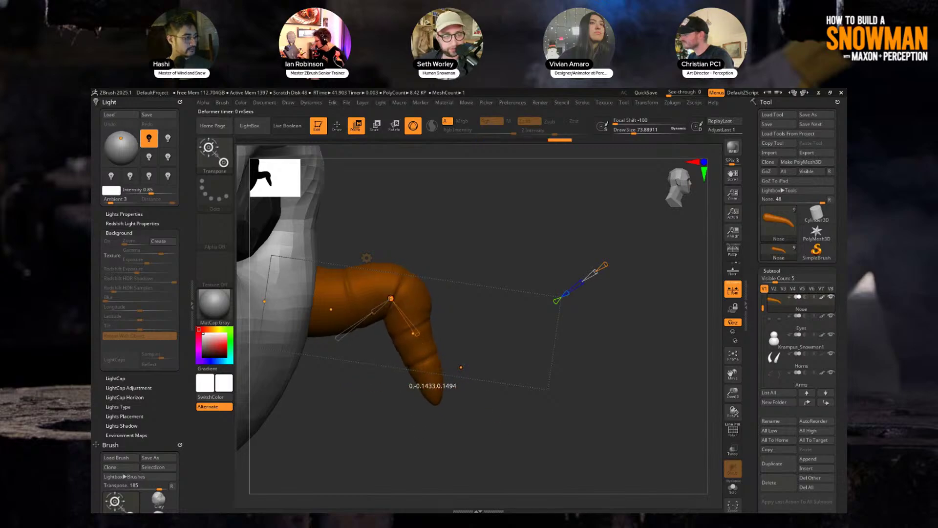
drag(332, 310, 327, 308)
mouse_move(480, 236)
ctrl+right_down()
mouse_move(480, 266)
mouse_move(480, 225)
ctrl+right_up()
key(q)
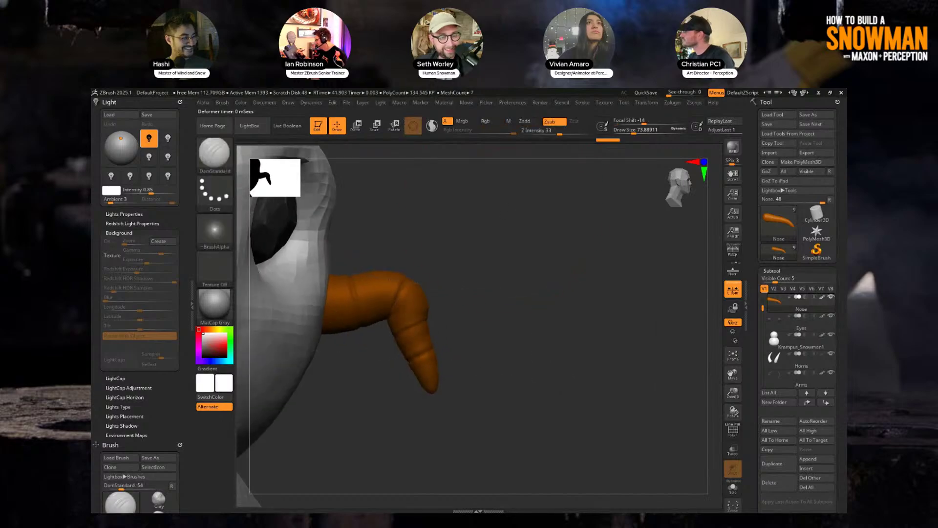
mouse_move(552, 415)
right_down()
mouse_move(378, 428)
mouse_move(387, 365)
right_up()
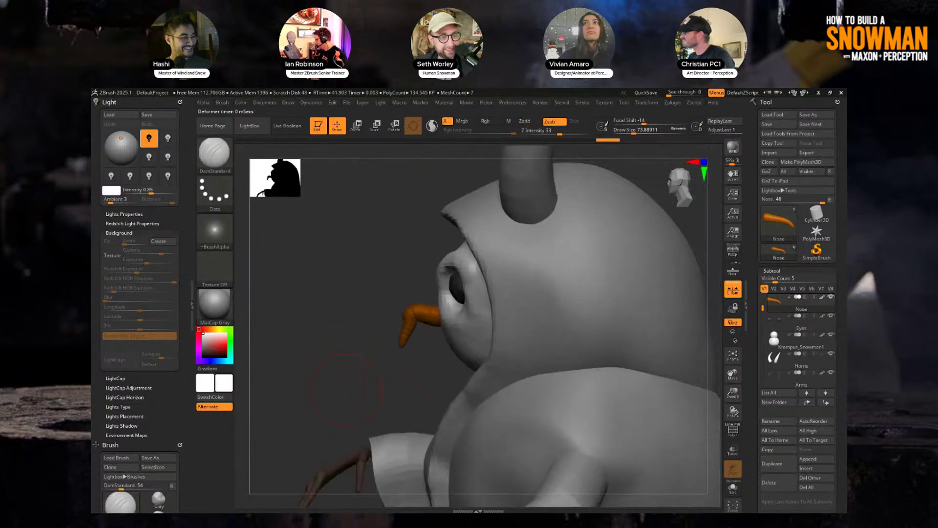
right_drag(552, 289, 589, 186)
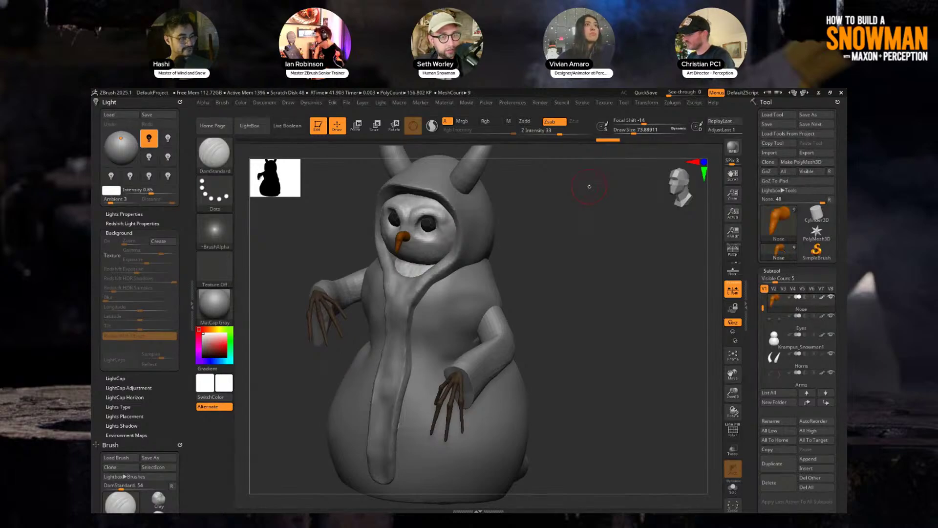
- Switch to the Move brush, select the PM3D_Sphere3D1 body subtool and set the draw size to about 187
mouse_move(586, 185)
right_down()
mouse_move(576, 211)
mouse_move(508, 262)
right_up()
key(s)
drag(509, 264, 512, 265)
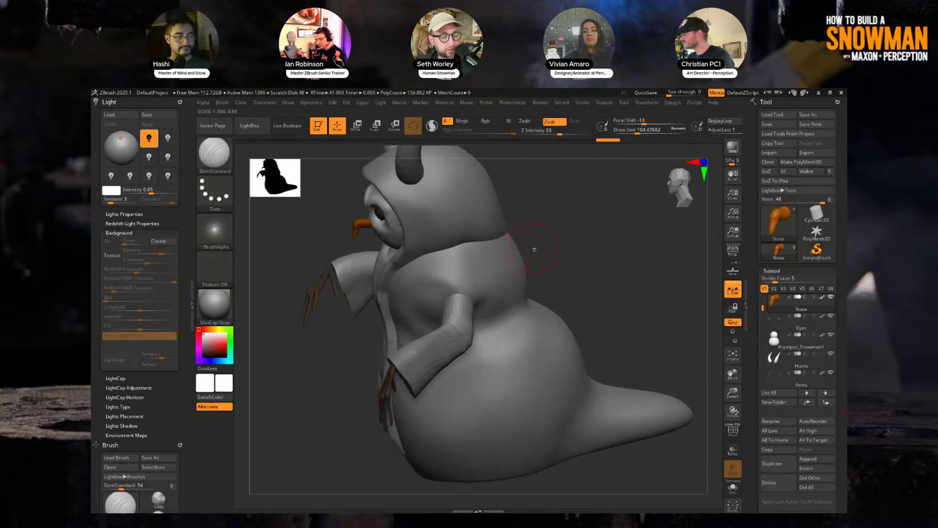
key(b)
key(m)
key(v)
mouse_move(548, 245)
right_down()
mouse_move(533, 255)
mouse_move(594, 236)
right_up()
alt+click(521, 263)
key(s)
drag(543, 236, 552, 236)
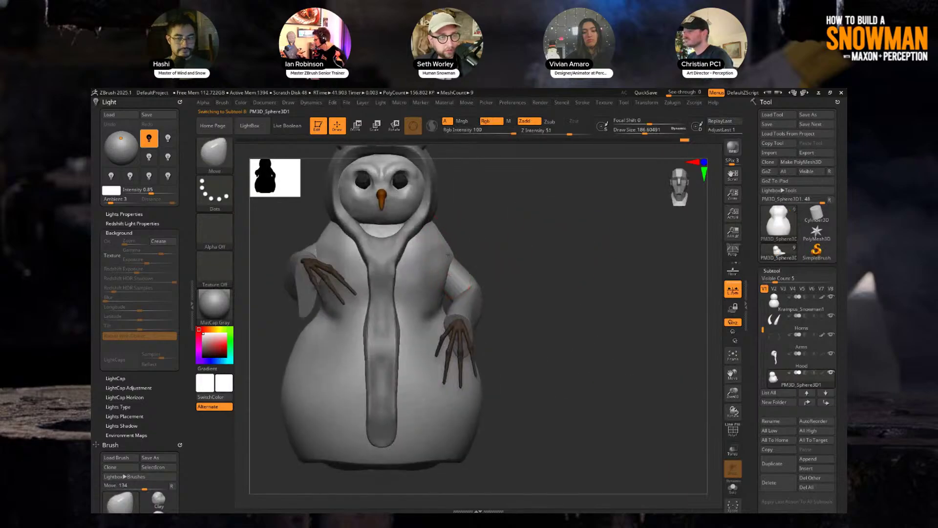
- Examine the character's side silhouette in the enlarged thumbnail, and shrink the thumbnail back to a small size
right_drag(517, 243, 555, 262)
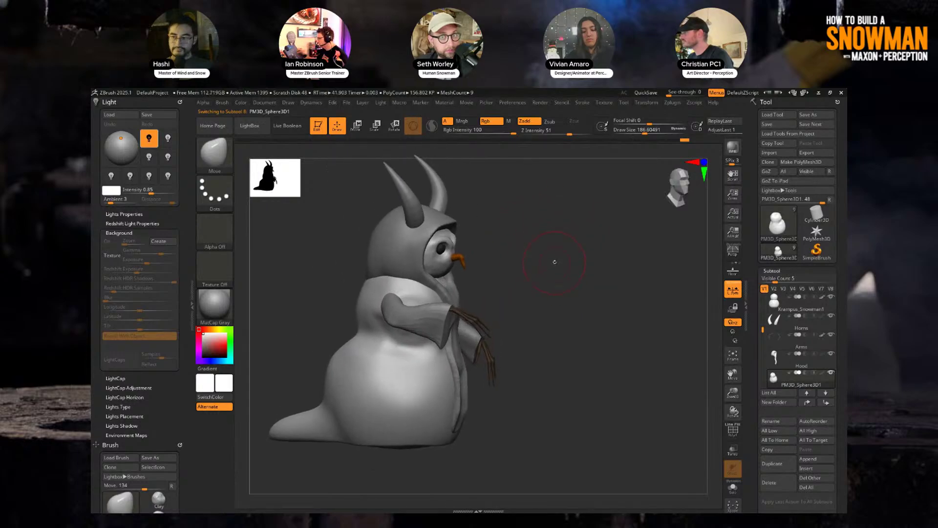
drag(297, 185, 443, 381)
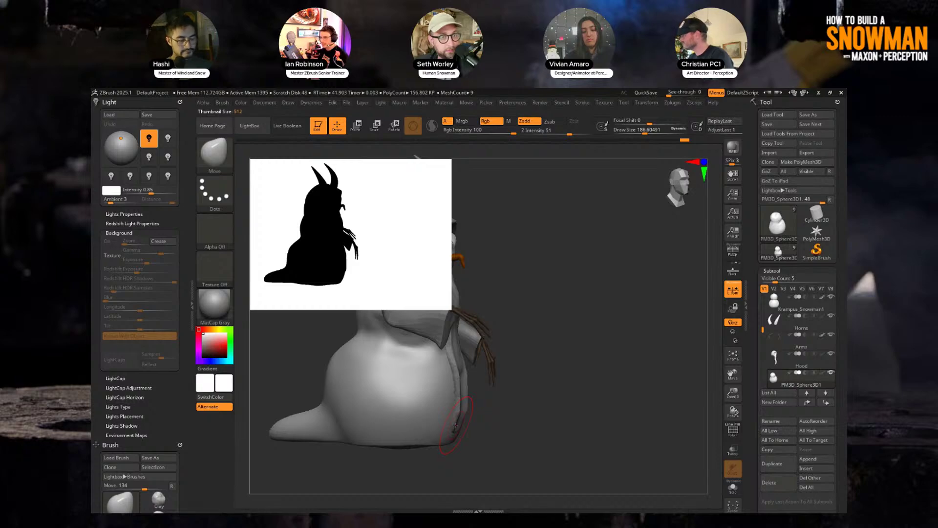
drag(444, 303, 299, 174)
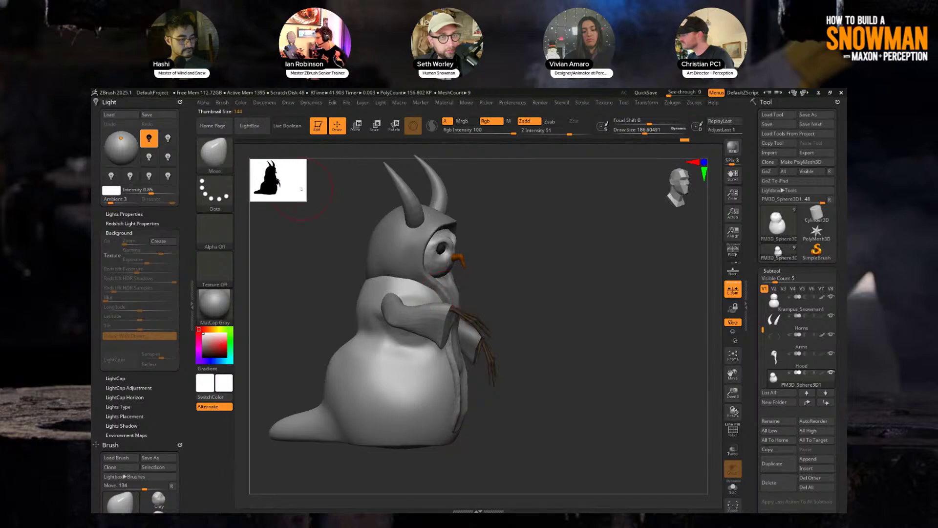
mouse_move(482, 211)
right_down()
mouse_move(508, 210)
mouse_move(480, 206)
right_up()
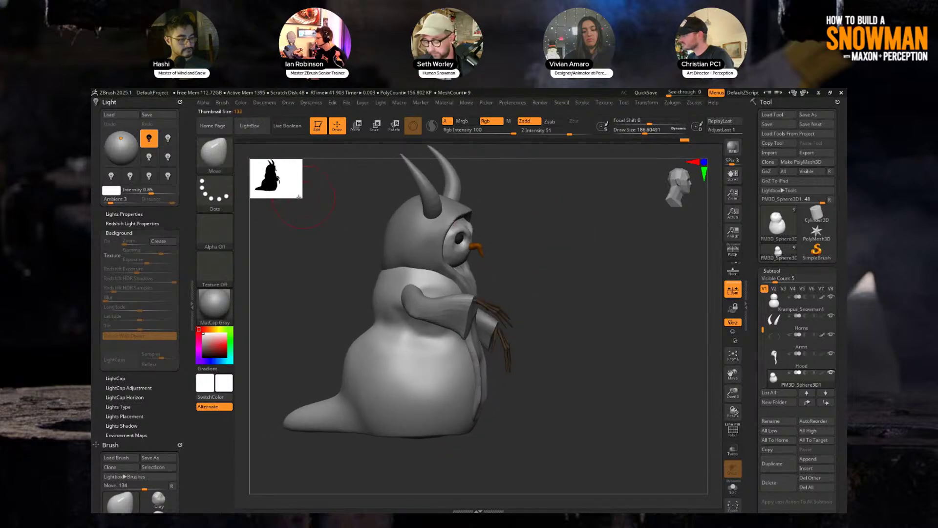
drag(299, 182, 341, 276)
right_drag(551, 210, 557, 235)
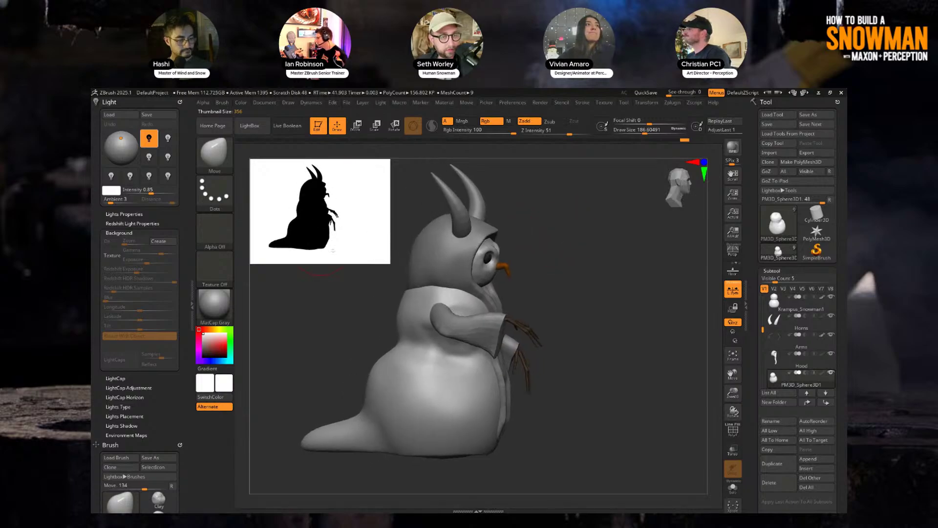
drag(382, 256, 309, 198)
right_drag(628, 226, 613, 281)
drag(311, 202, 297, 192)
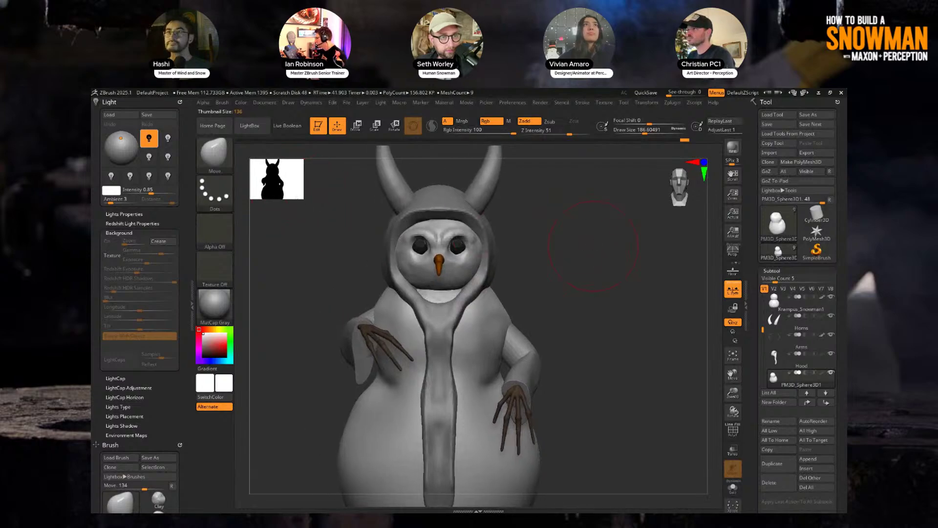
- Reduce the draw size to about 108, and ready the DamStandard brush for the hood subtool
mouse_move(593, 245)
ctrl+right_down()
mouse_move(565, 227)
mouse_move(570, 236)
mouse_move(546, 241)
ctrl+right_up()
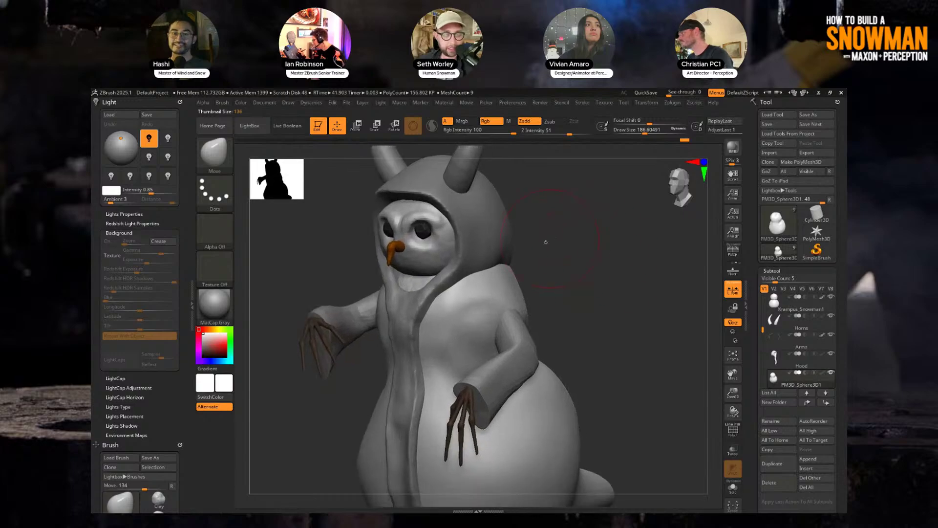
key(s)
right_drag(486, 274, 531, 250)
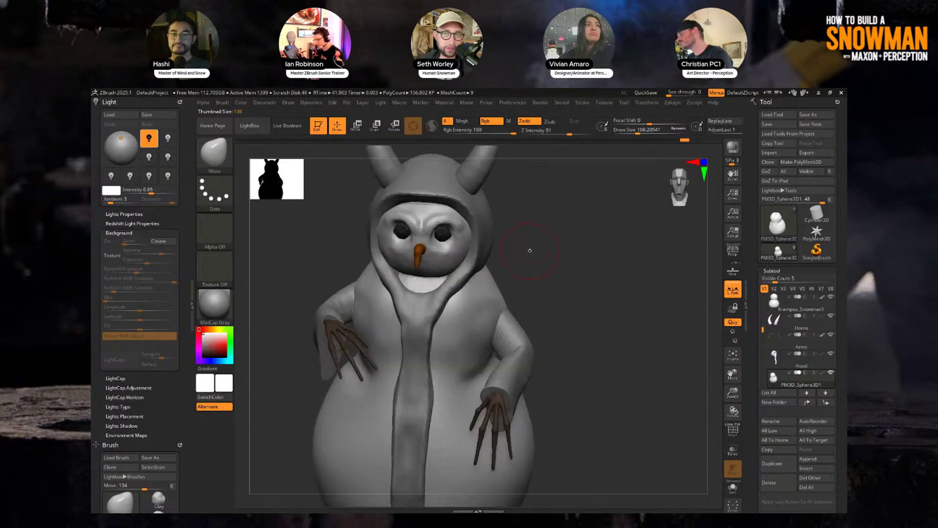
key(b)
key(d)
key(s)
alt+click(432, 314)
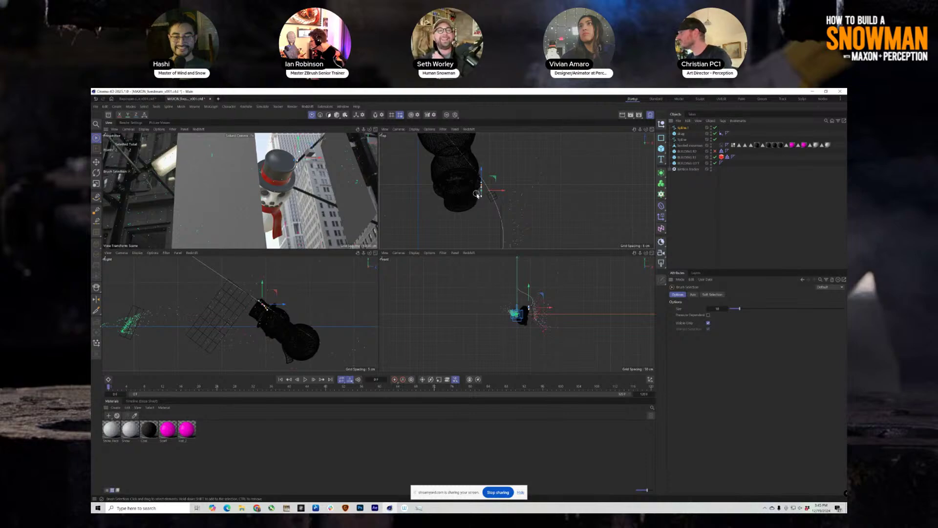
- In Cinema 4D, maximize the perspective view and play the snowman scene's camera animation, stopping it partway through
key(F1)
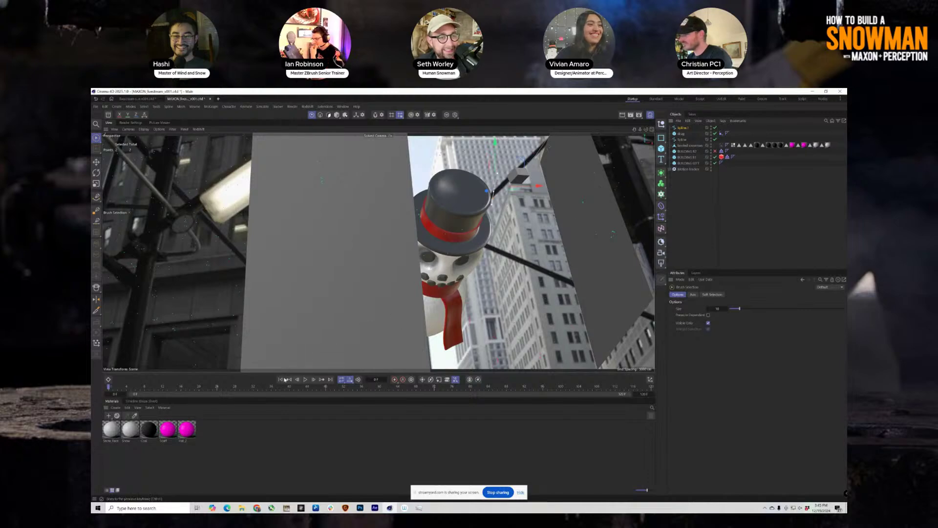
click(306, 380)
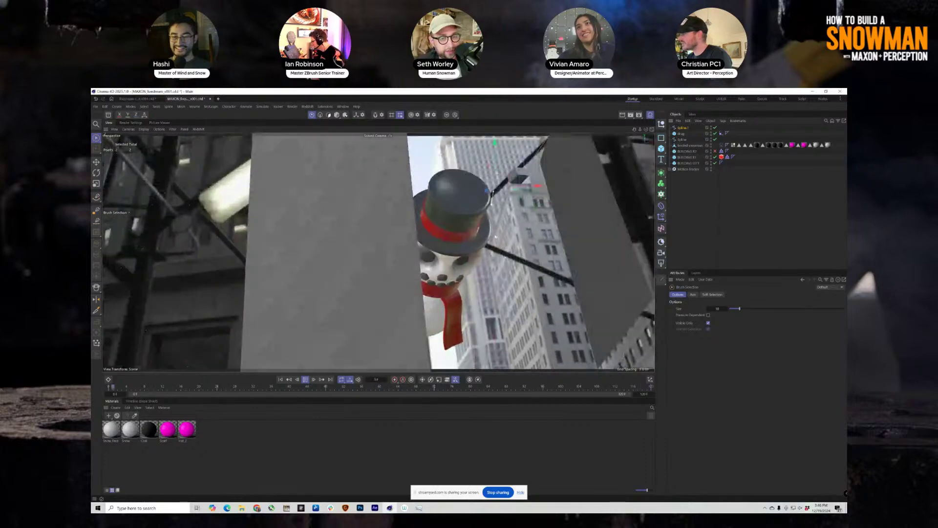
click(305, 379)
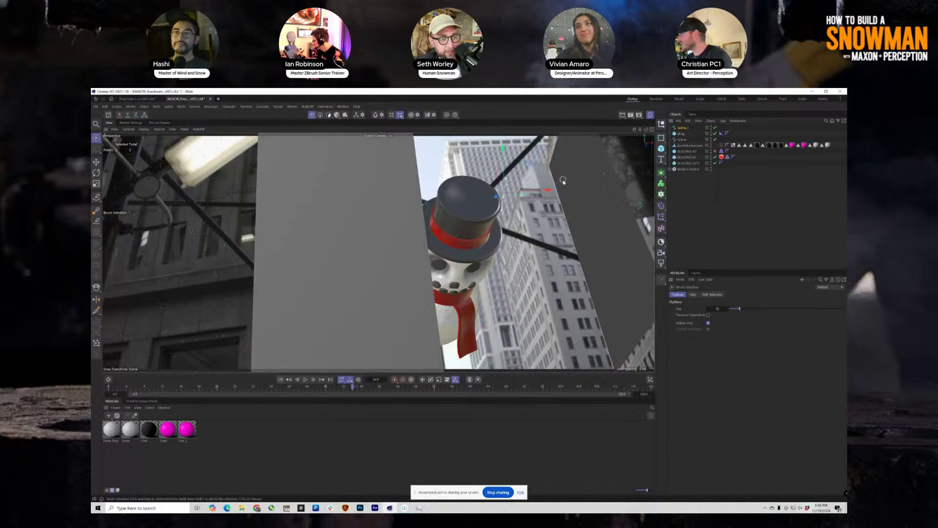
- Return the animation to its first frame and open the basic settings of the snowman's Soft Body tag
key(shift+f)
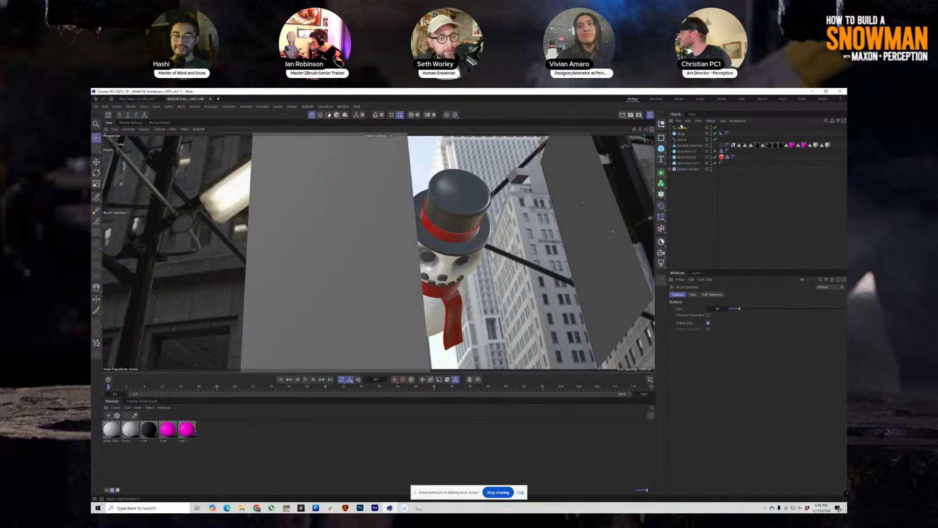
click(722, 146)
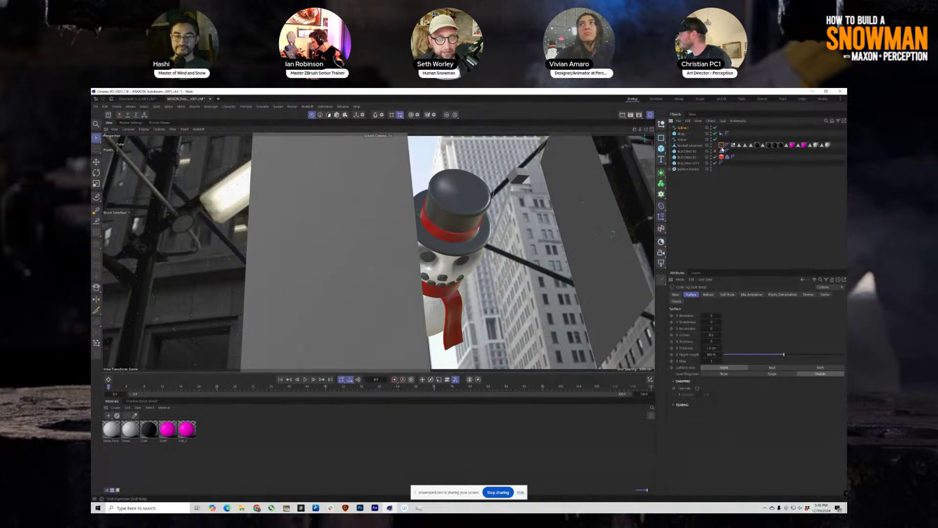
click(676, 295)
- Show all four views and select the Spline.1 point at the drag cube beside the snowman's hat
click(683, 128)
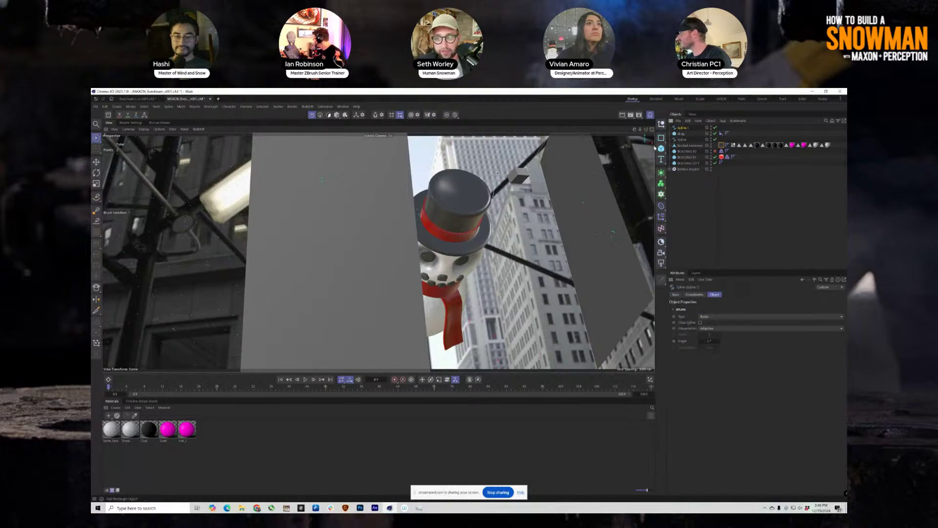
click(652, 129)
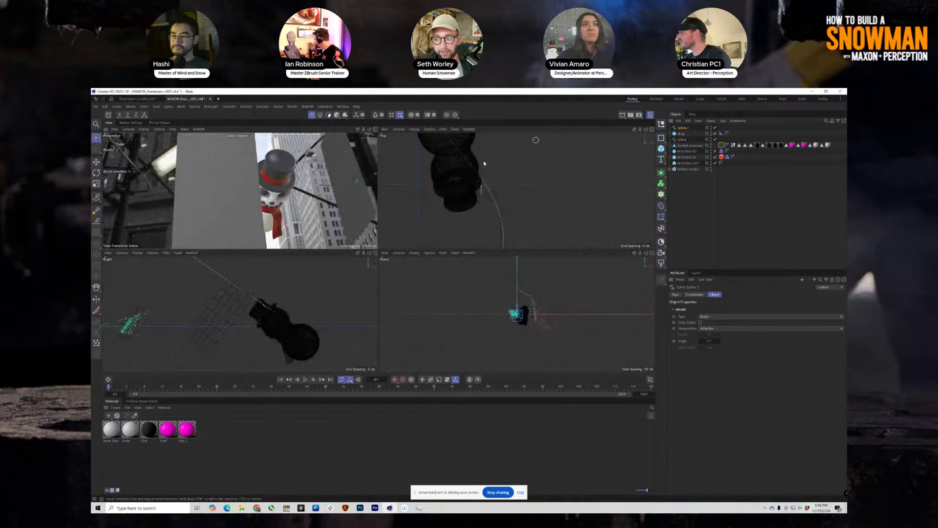
click(482, 185)
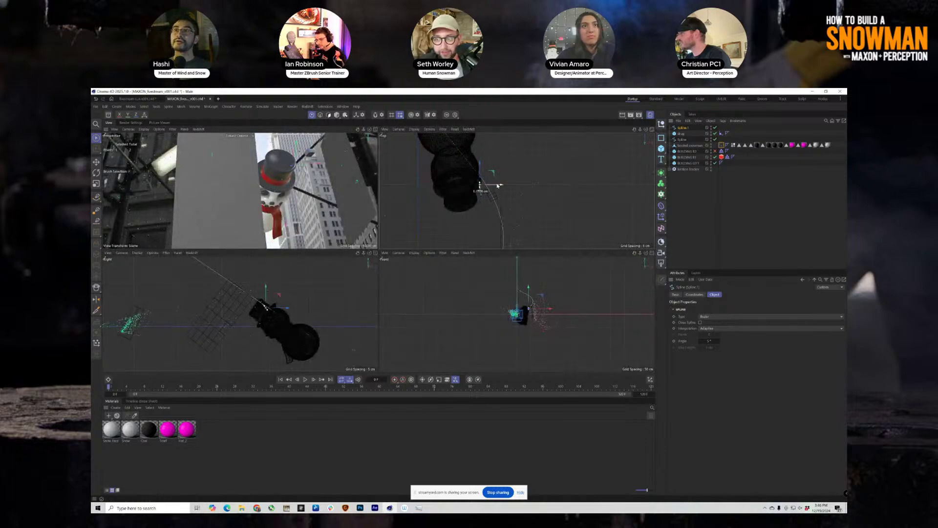
click(485, 198)
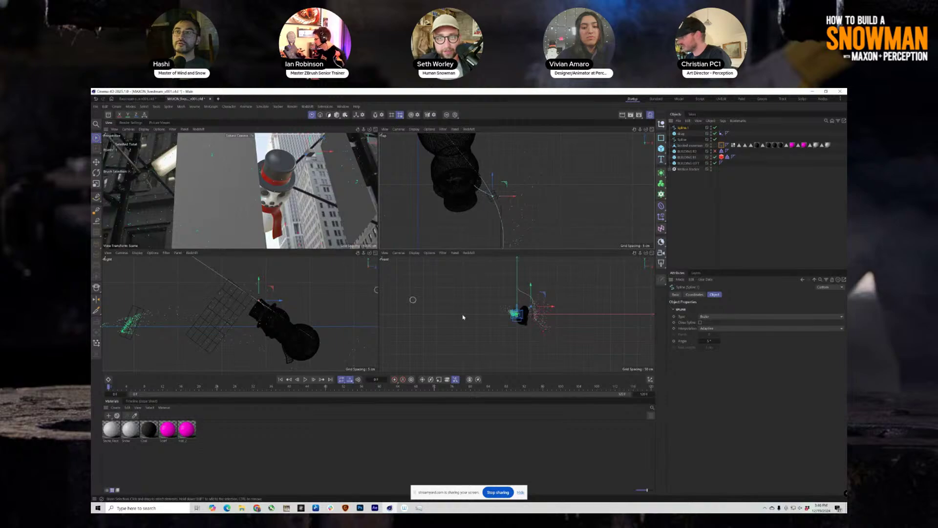
scroll(287, 318, up, 8)
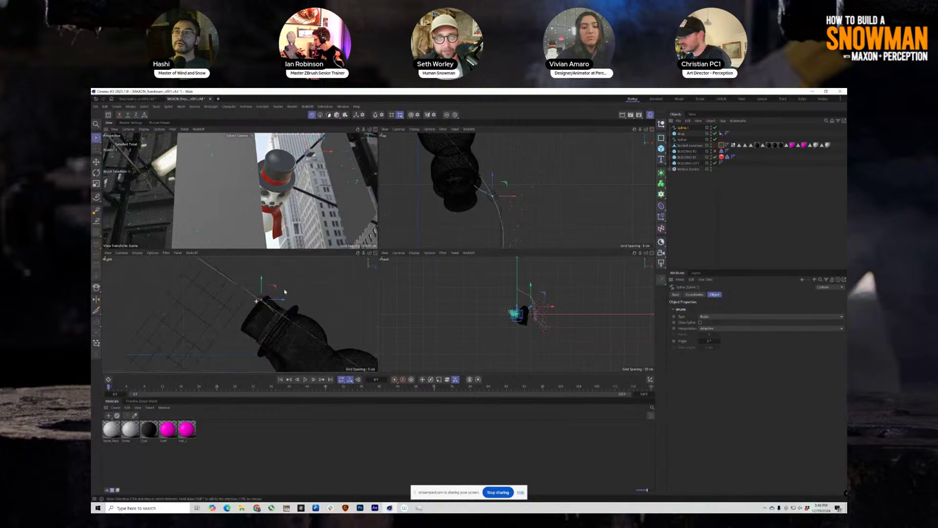
click(682, 134)
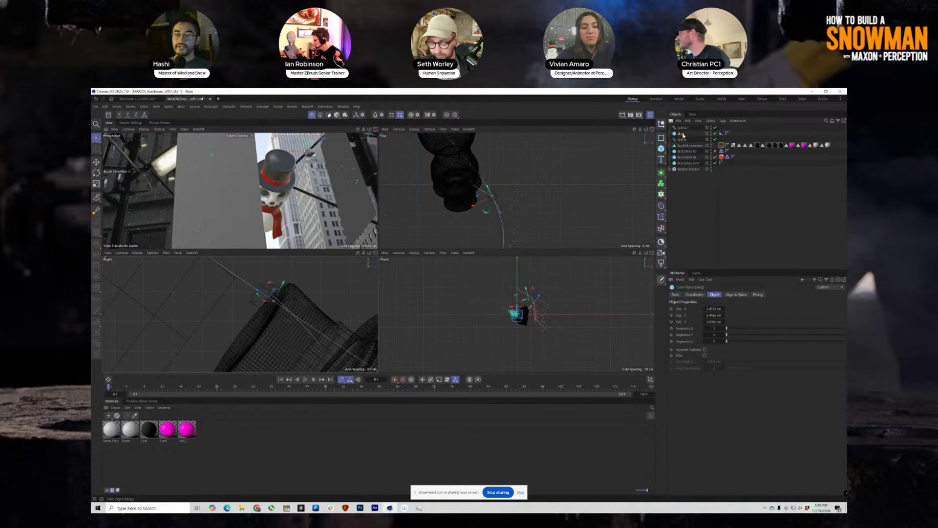
click(682, 128)
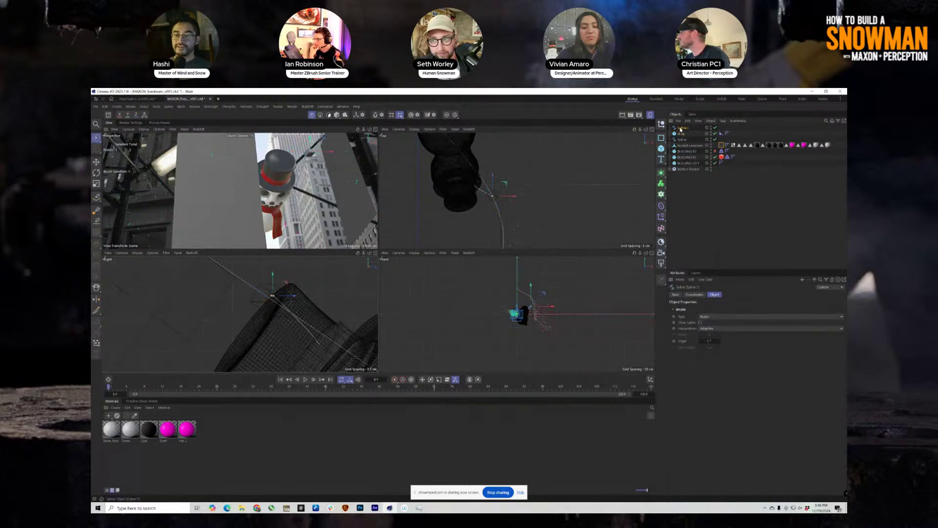
- Add a Rope simulation tag to Spline.1
right_click(681, 129)
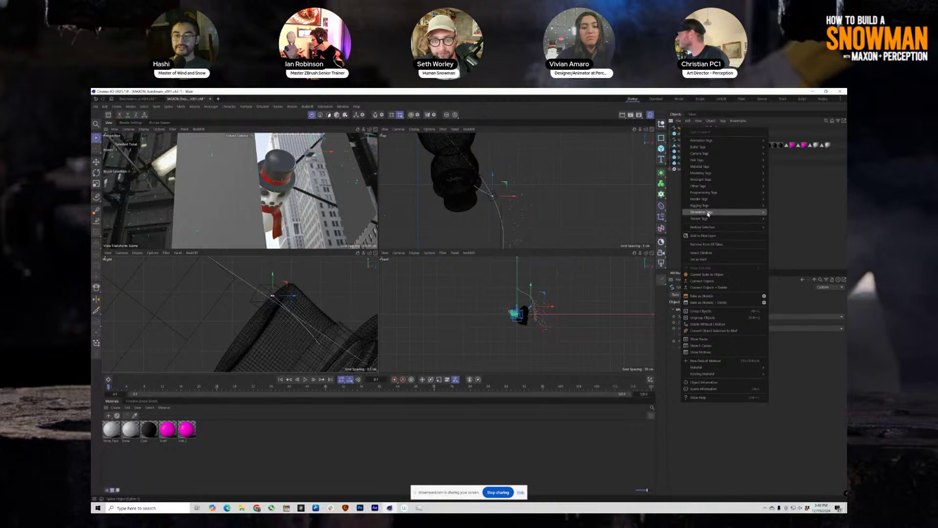
mouse_move(709, 212)
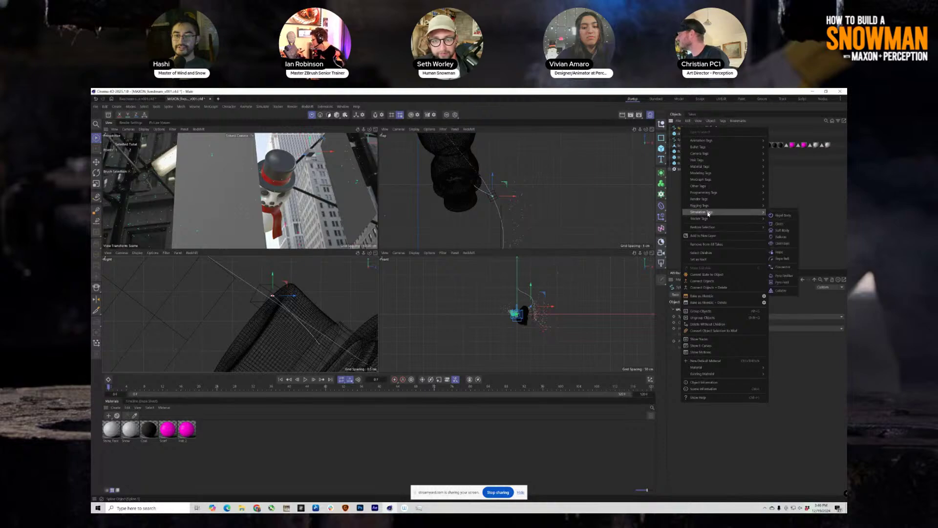
click(779, 252)
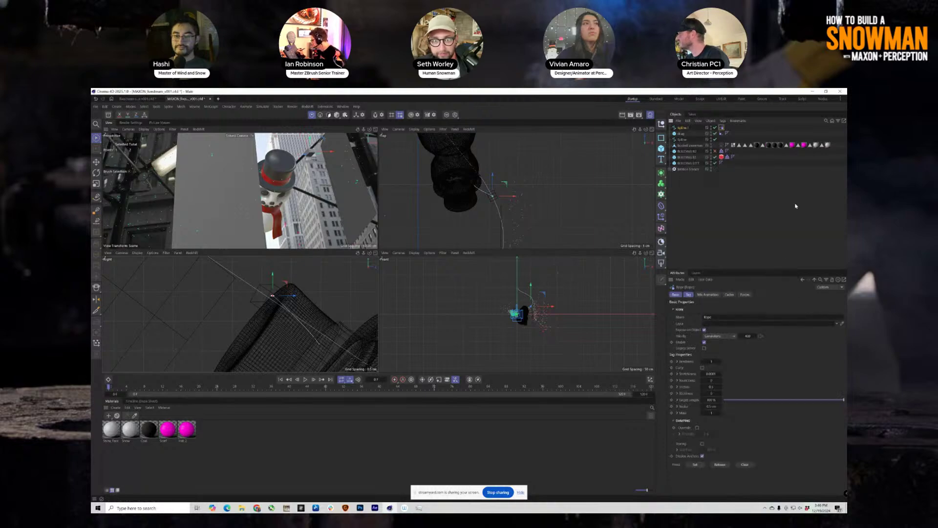
- Add a Rope Belt simulation tag to Spline.1 and link the drag cube as its object
right_click(687, 130)
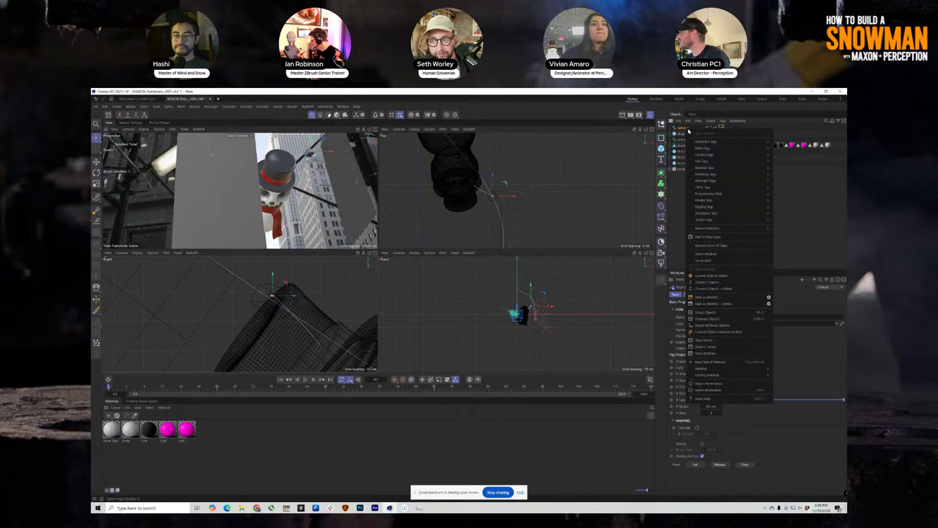
mouse_move(719, 216)
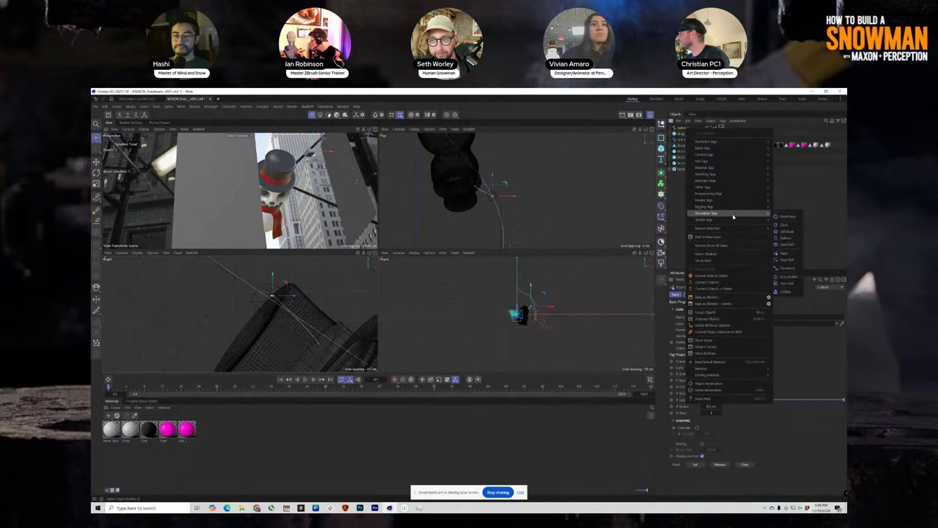
click(788, 260)
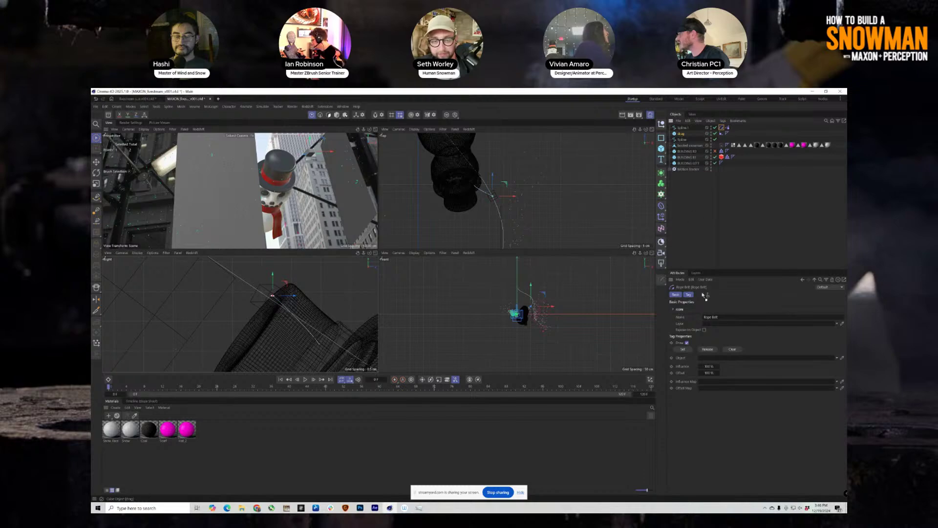
drag(704, 295, 703, 358)
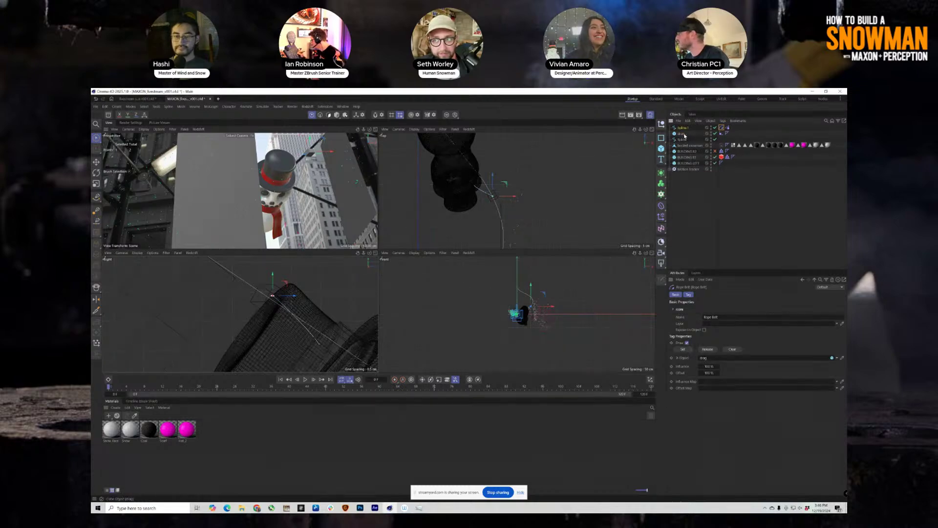
- Reselect the spline point at the drag cube, then clear and set the Rope Belt attachment for that point
scroll(498, 203, up, 10)
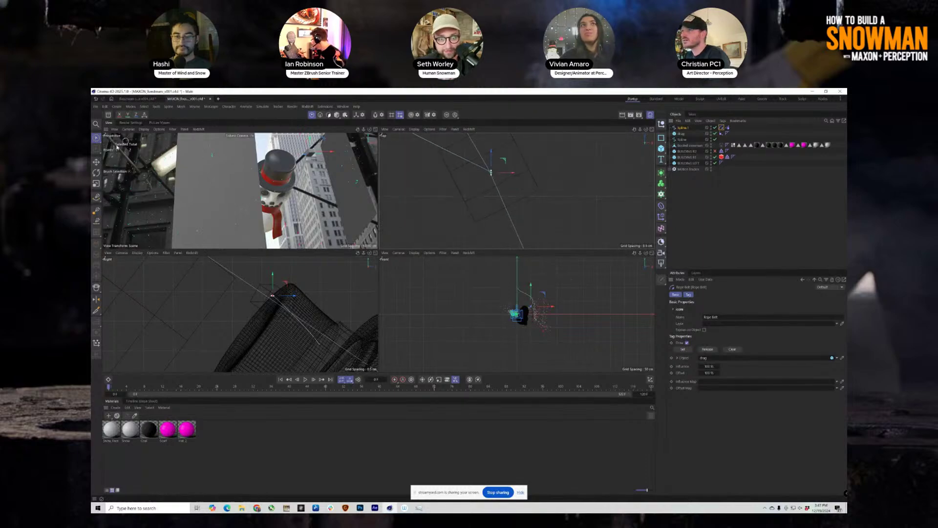
click(96, 164)
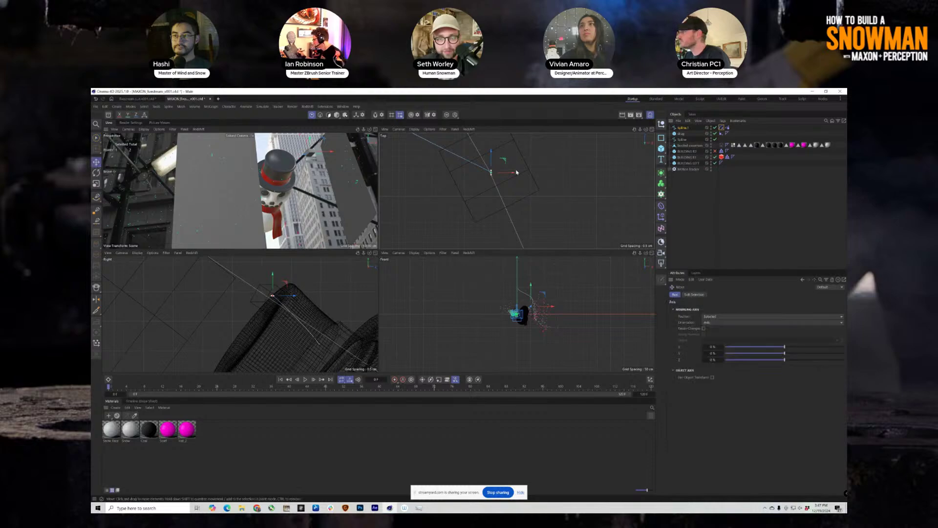
scroll(490, 178, up, 3)
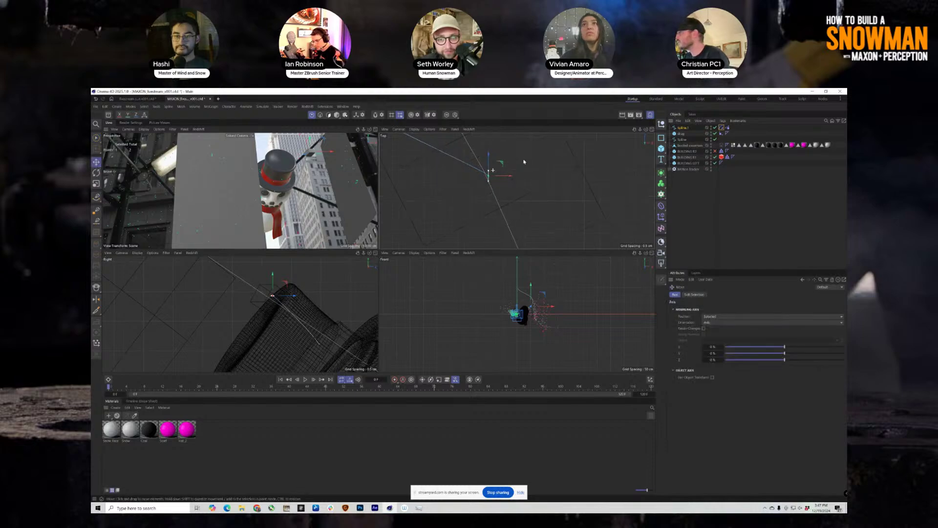
scroll(498, 184, up, 2)
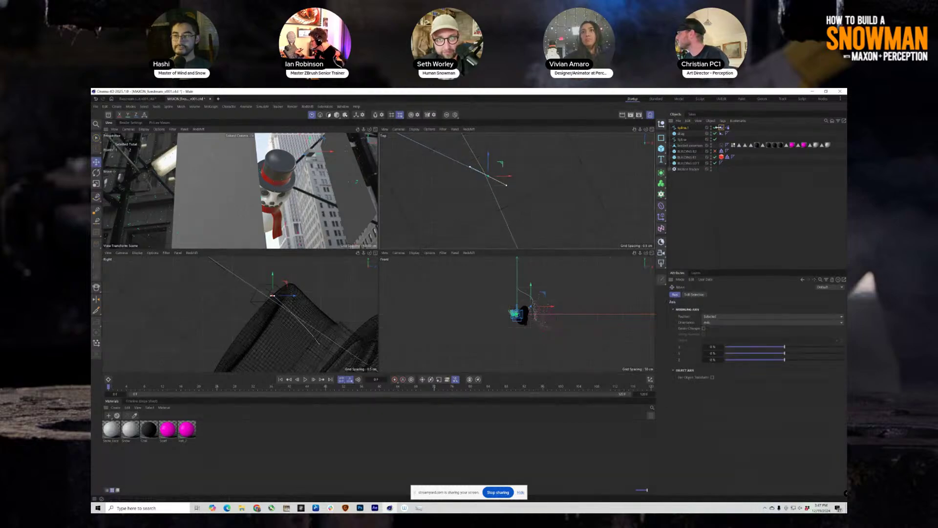
click(722, 128)
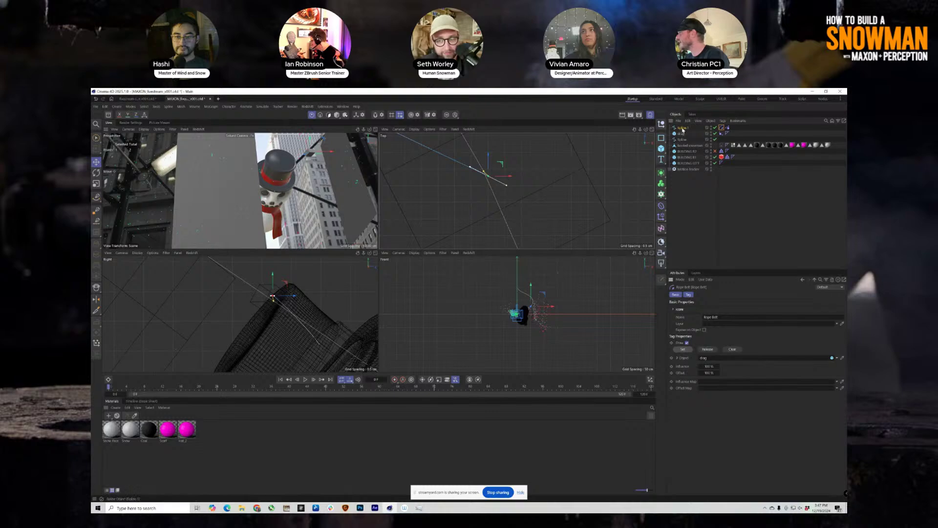
key(9)
click(489, 175)
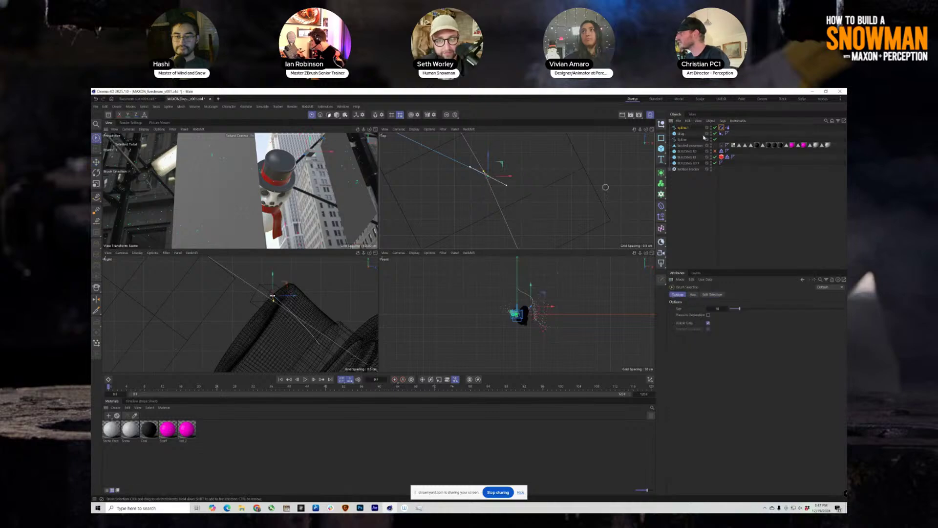
click(722, 128)
click(733, 349)
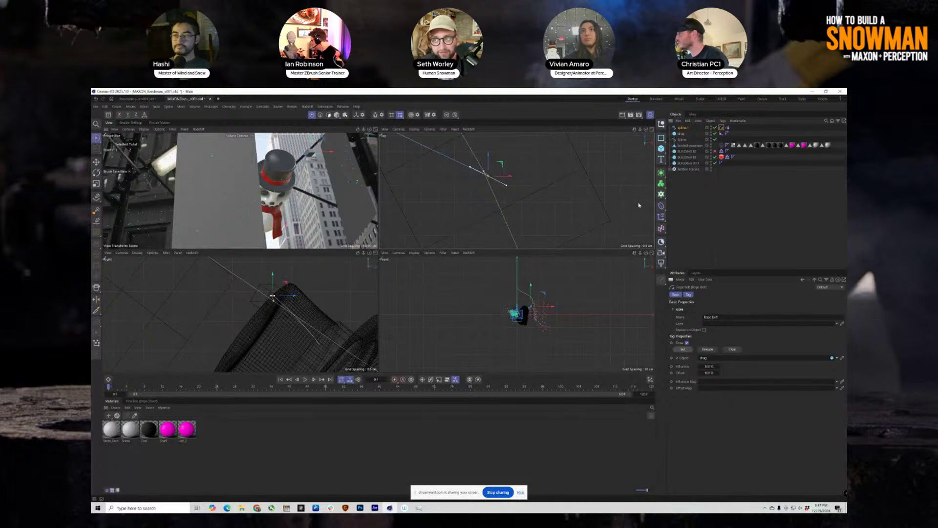
- Select the spline's end point beside the snowman's hat and move it slightly so that it meets the hat
scroll(576, 243, up, 3)
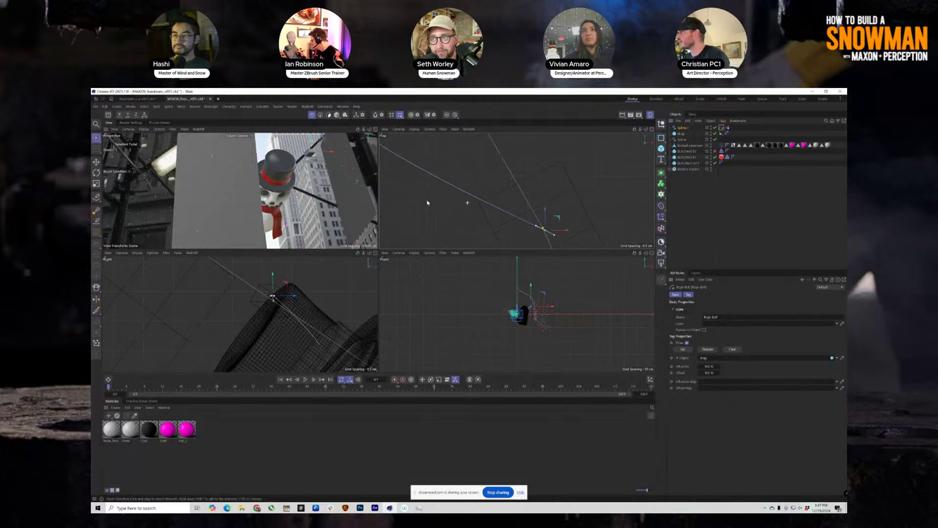
scroll(556, 225, down, 5)
click(445, 188)
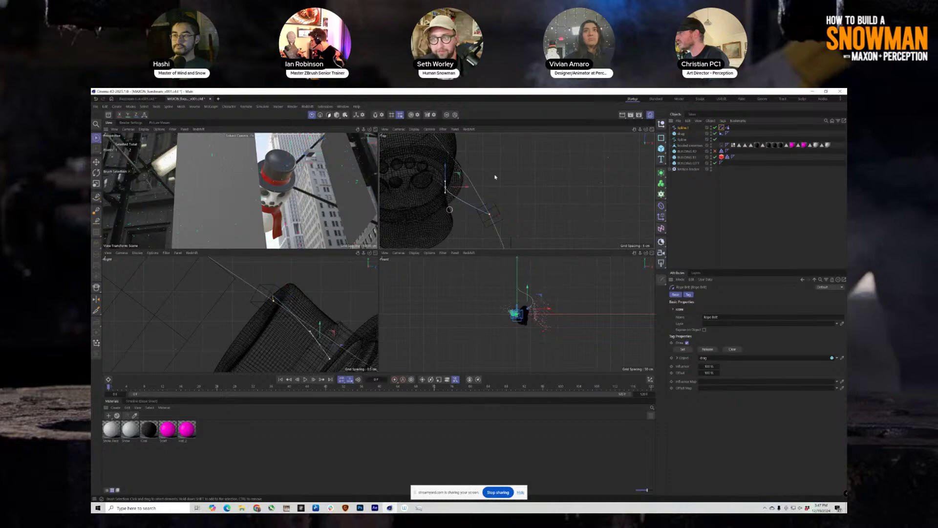
click(96, 163)
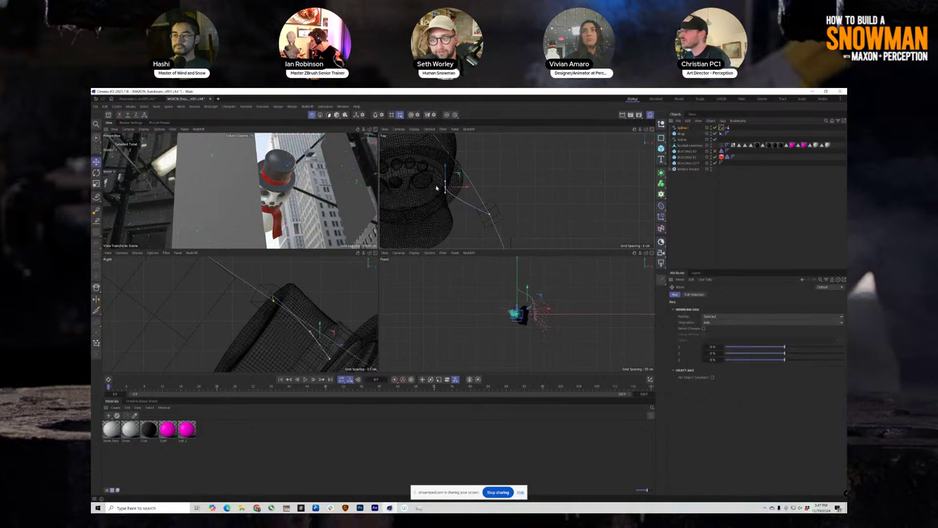
drag(445, 192, 448, 192)
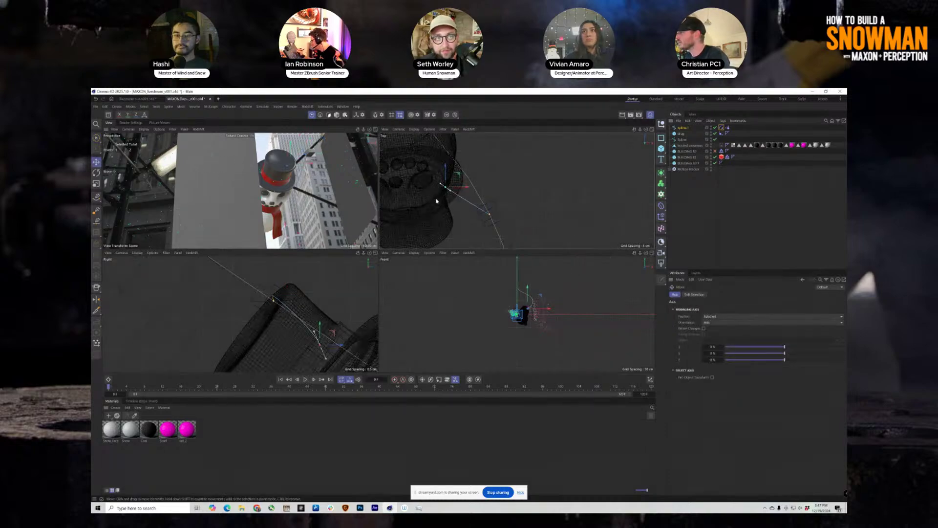
- Add a Connector simulation tag to Spline.1 with the end point at the hat selected
click(683, 128)
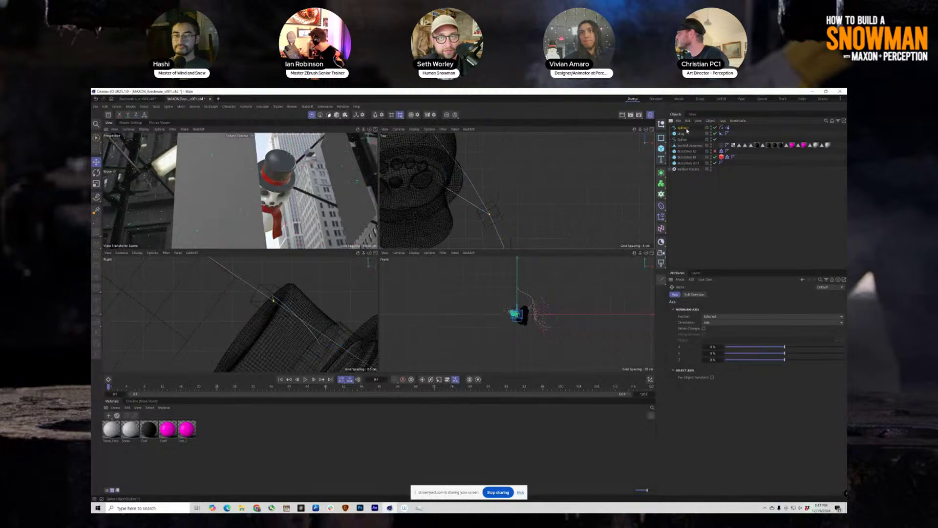
right_click(685, 128)
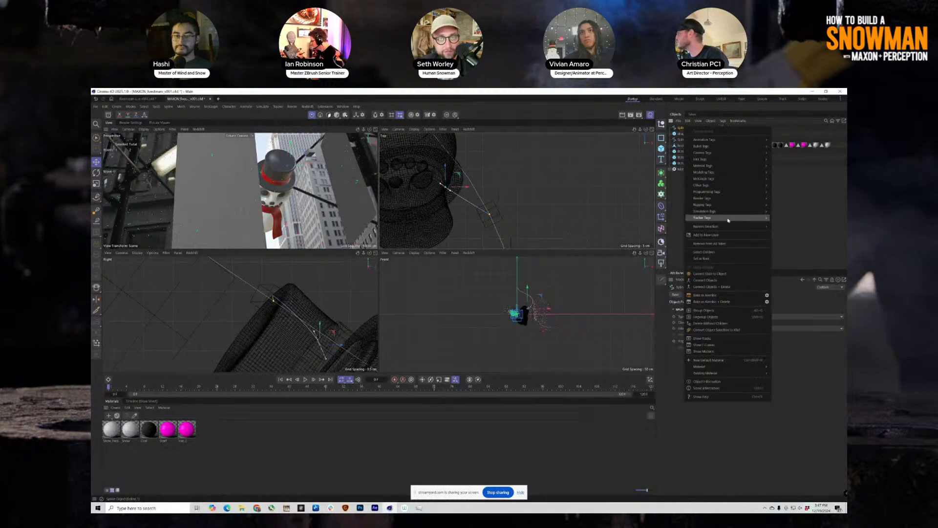
mouse_move(725, 213)
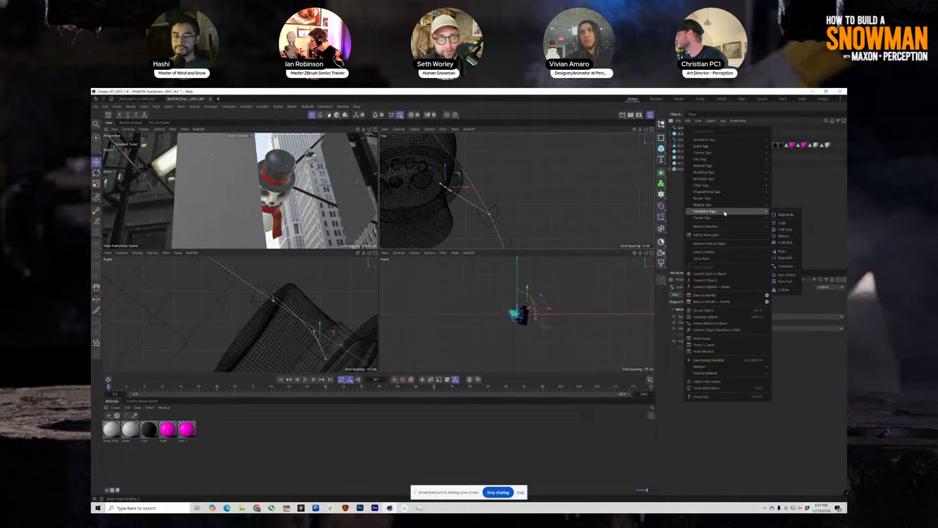
click(785, 267)
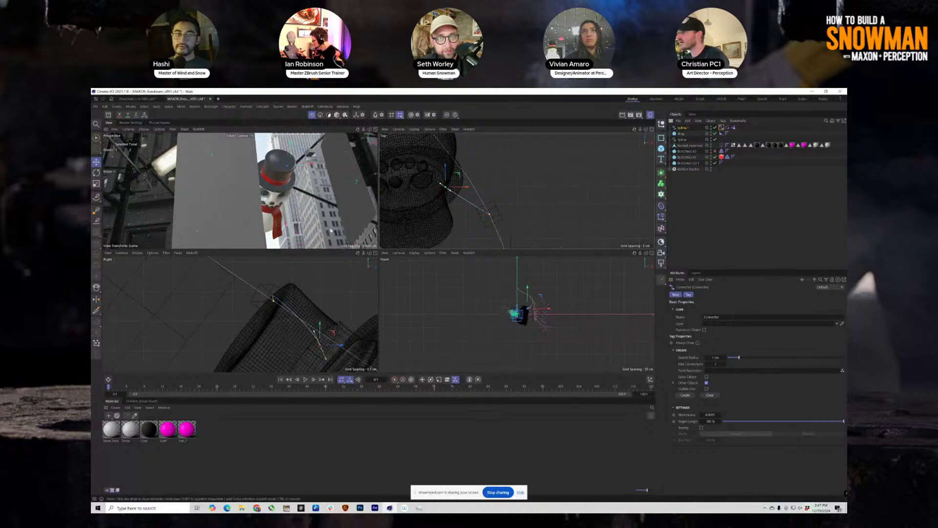
- Change the Front view to Perspective and frame the spline's end point closely against the hat
click(399, 253)
click(411, 316)
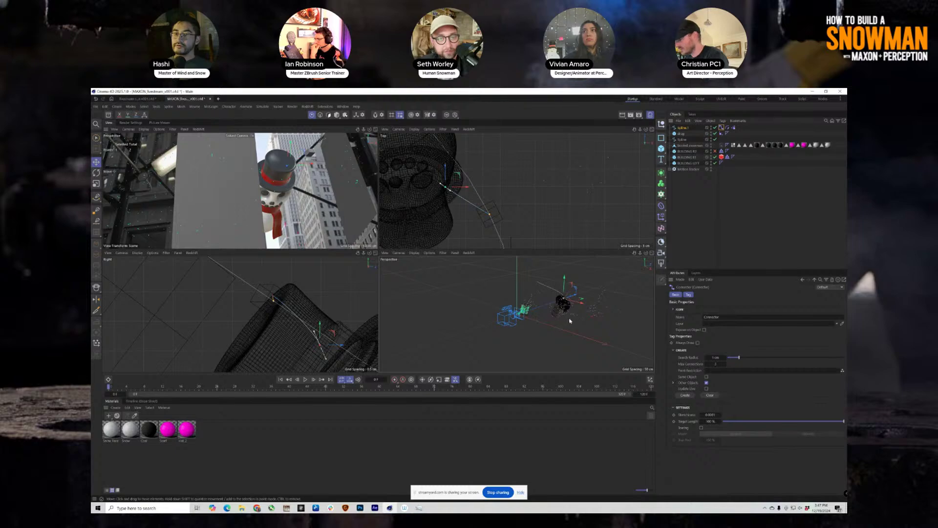
scroll(591, 298, up, 8)
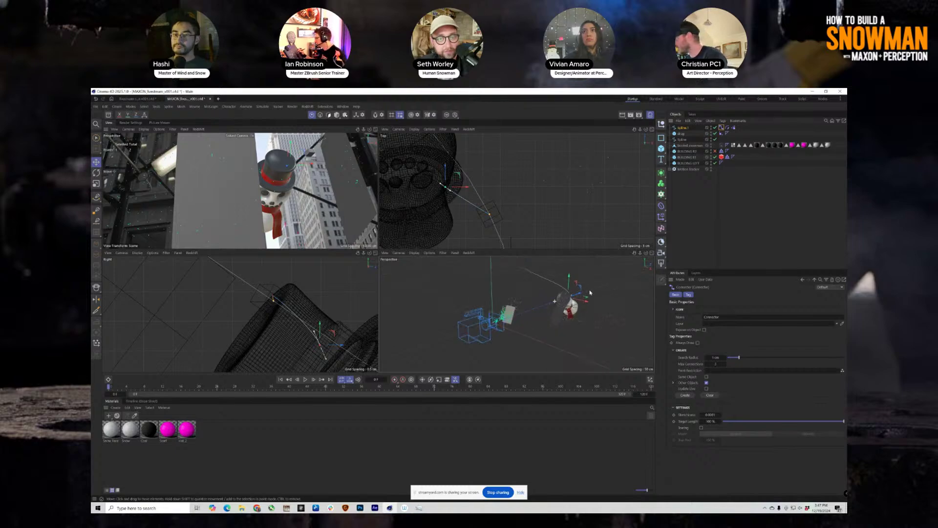
alt+drag(590, 297, 571, 329)
scroll(515, 271, up, 12)
- Enable the snowman's Soft Body tag and create the Spline.1 Connector's links to the hat with a 10 cm search radius
click(721, 145)
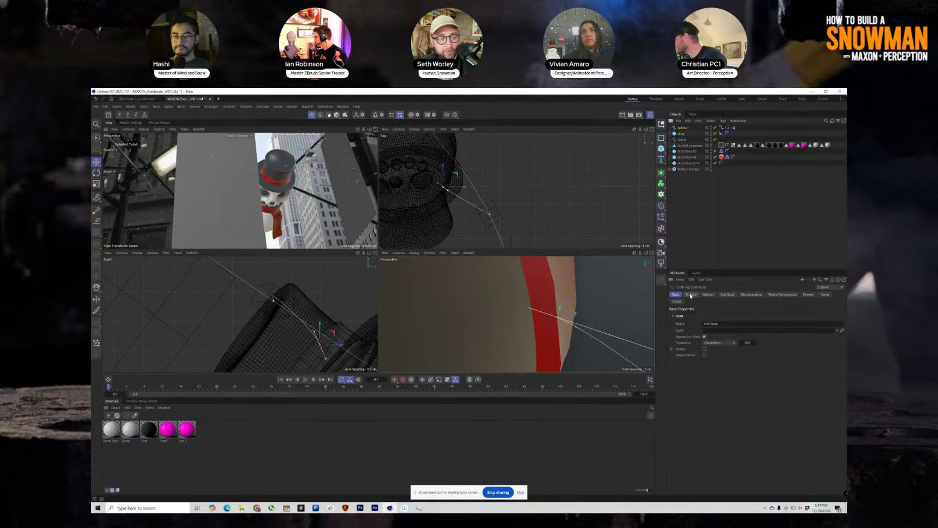
click(721, 128)
click(714, 357)
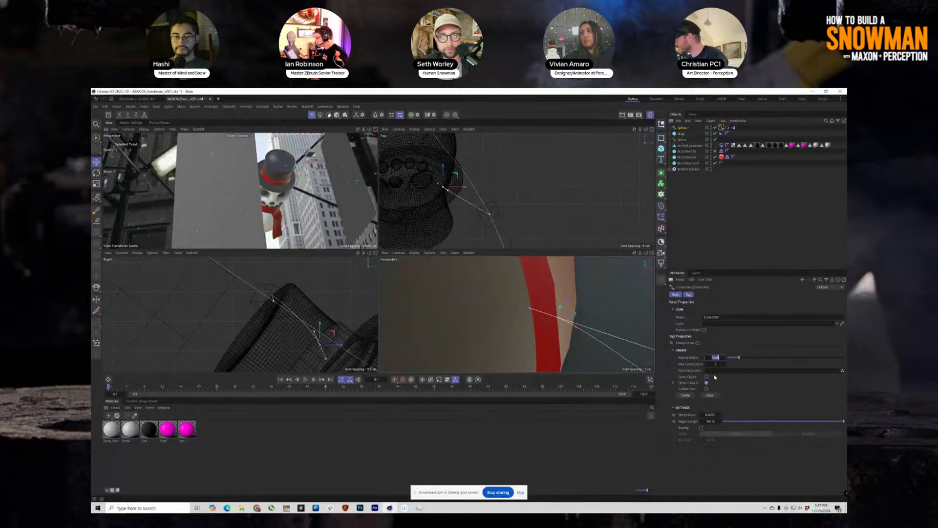
text(10)
key(Return)
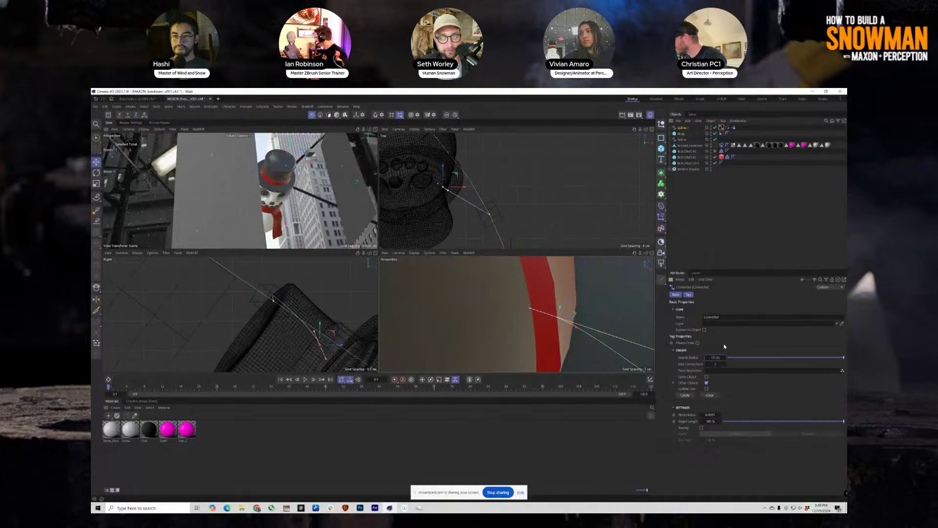
click(686, 395)
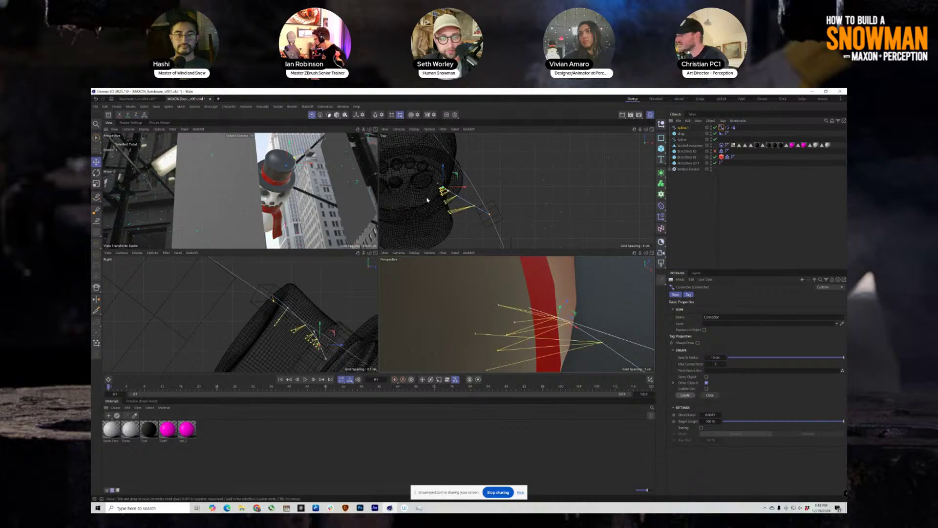
scroll(427, 199, up, 1)
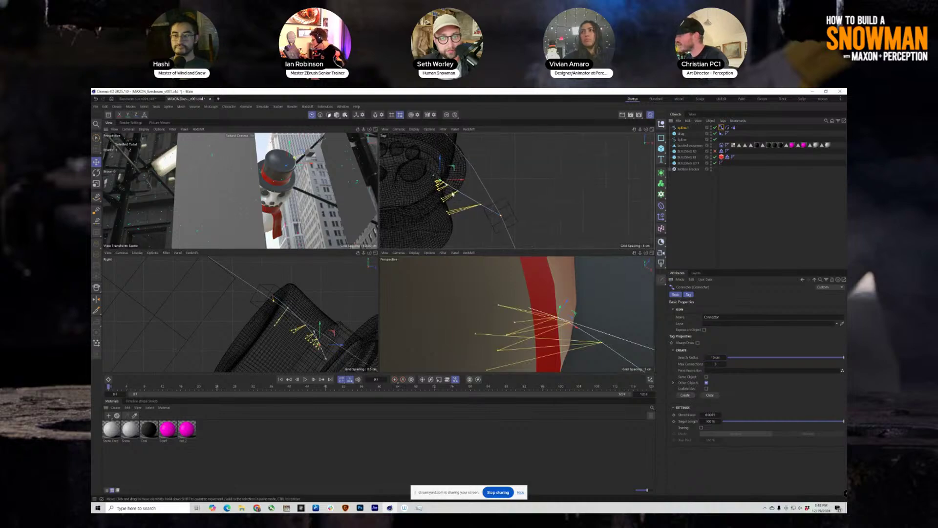
- Maximize the camera view and cache the whole scene simulation from the snowman's Soft Body tag
click(374, 130)
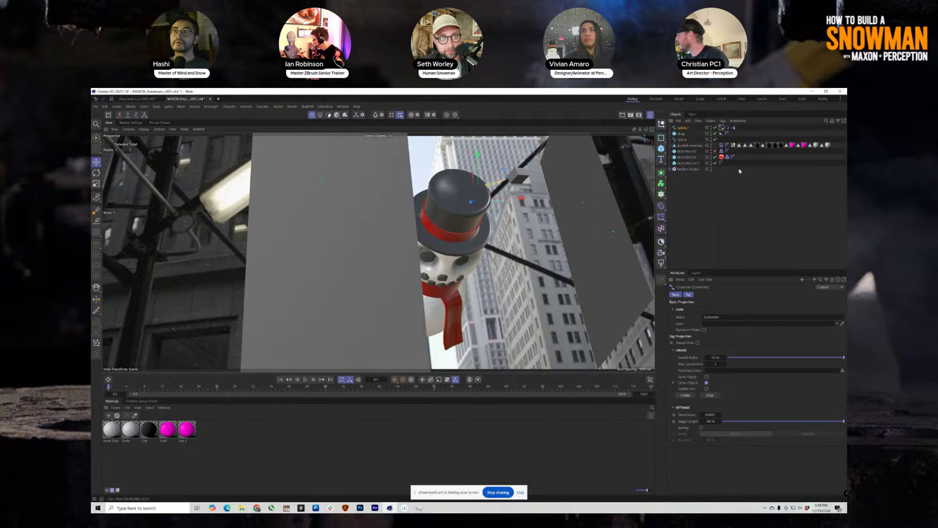
click(721, 145)
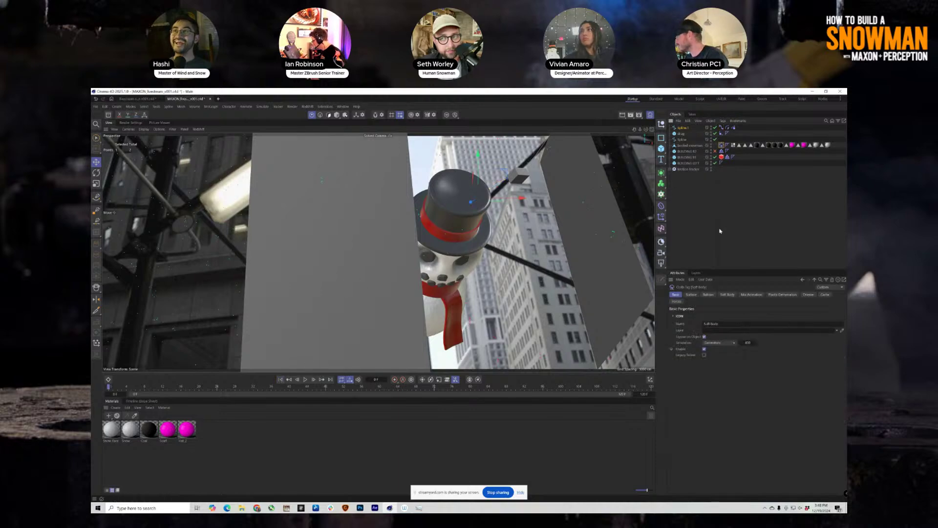
click(728, 294)
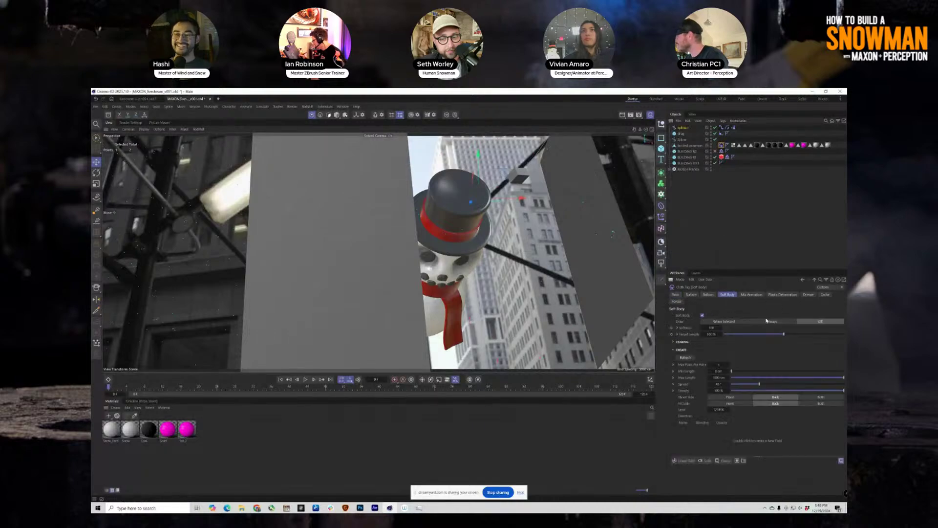
click(825, 295)
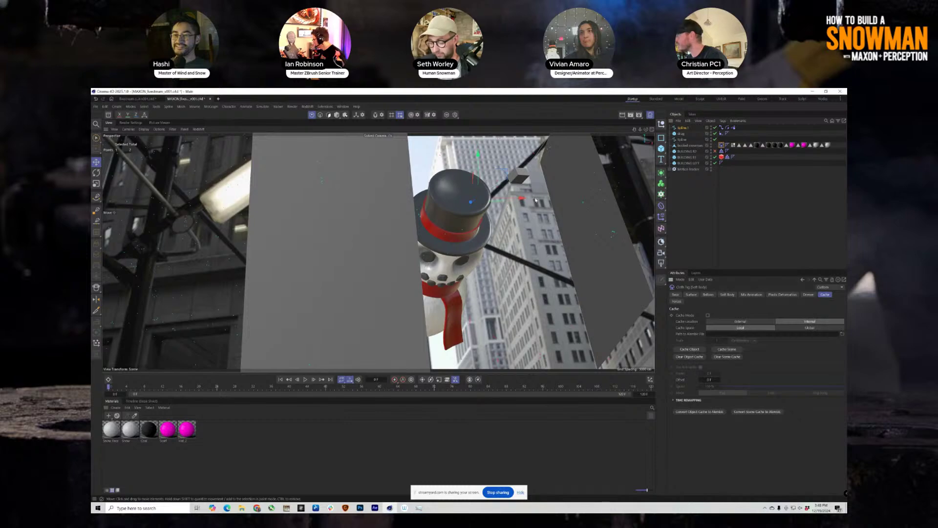
click(727, 349)
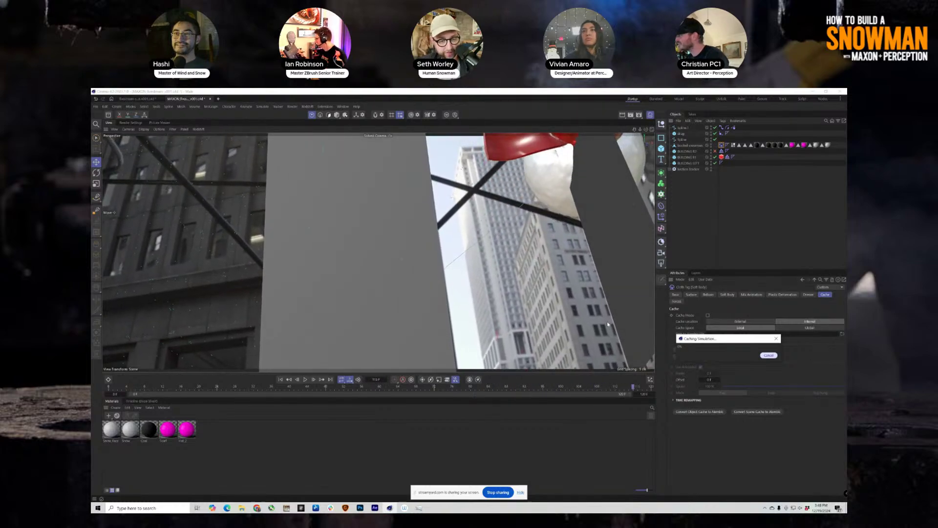
- Play back the cached snowman simulation and return to the first frame
click(305, 379)
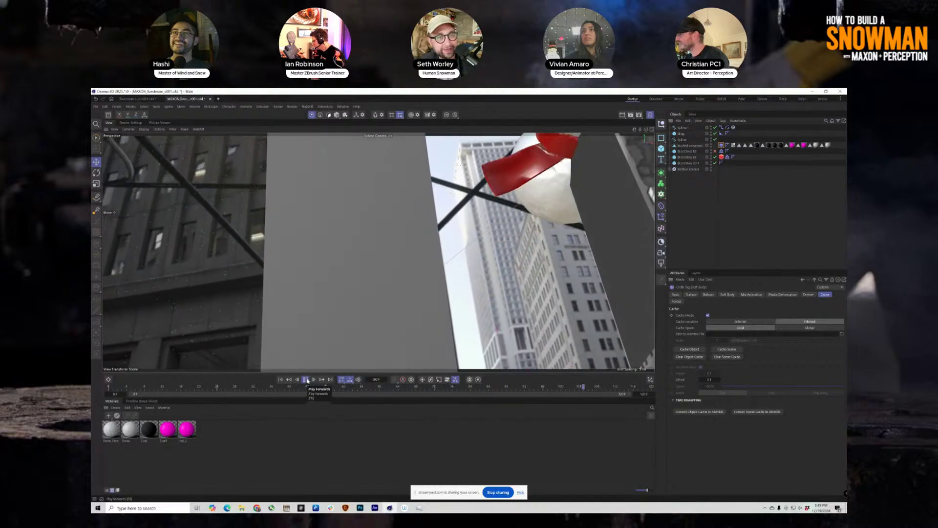
click(306, 380)
click(281, 379)
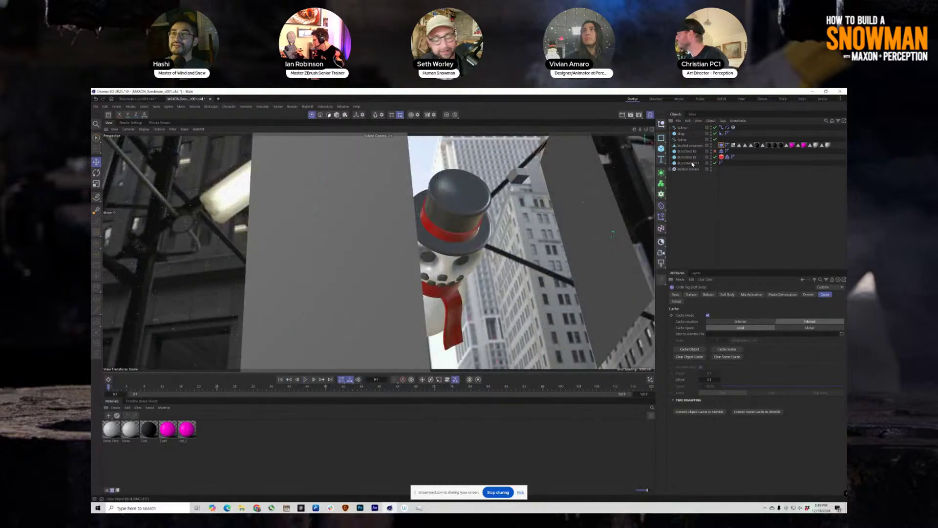
- In wireframe display, thicken the building cube on the snowman's right side along X and shift it outward to match the footage
click(692, 158)
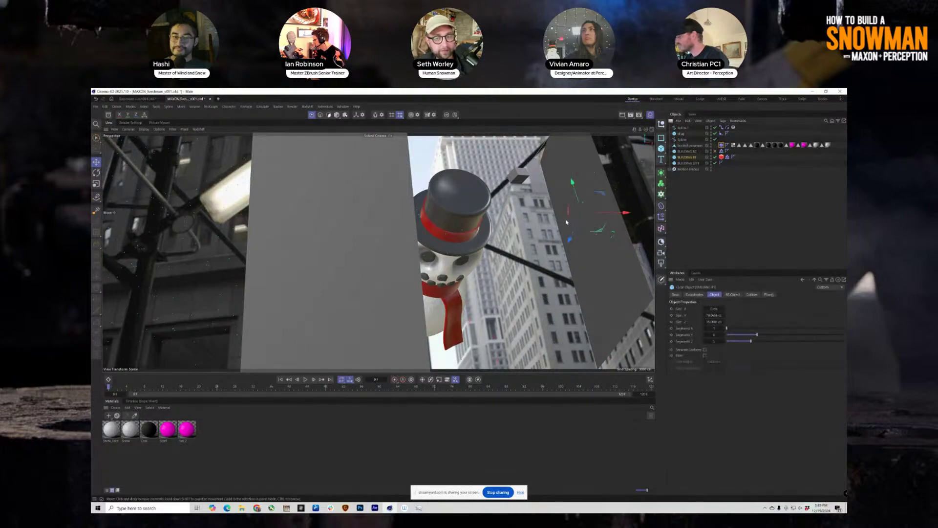
key(h)
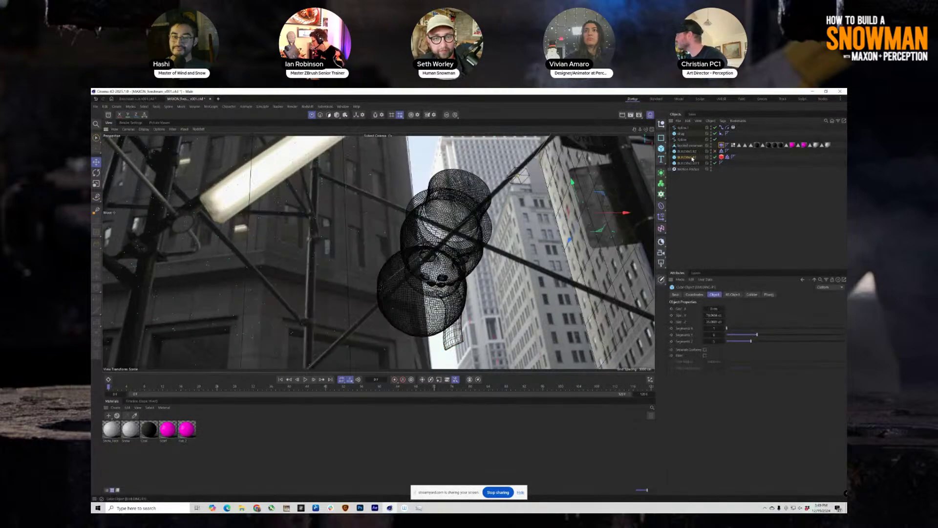
drag(723, 311, 736, 310)
drag(619, 214, 670, 216)
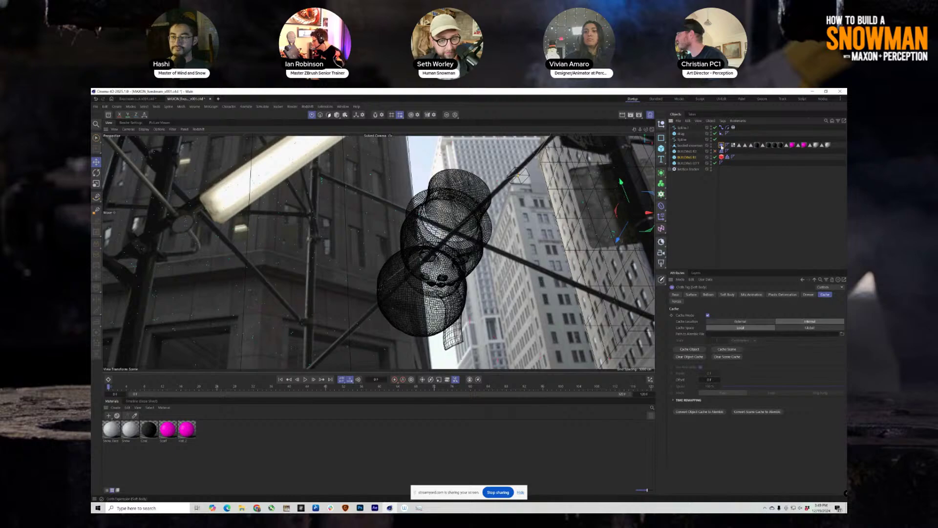
- Clear the scene cache and move the Align to Spline track's last keyframe out to the end of the Motion Tracker keys
click(727, 356)
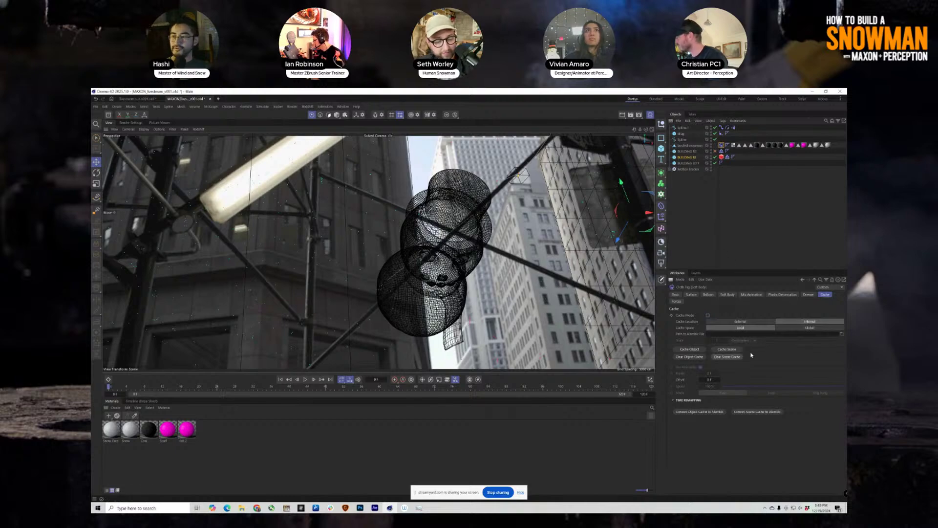
click(722, 135)
click(142, 401)
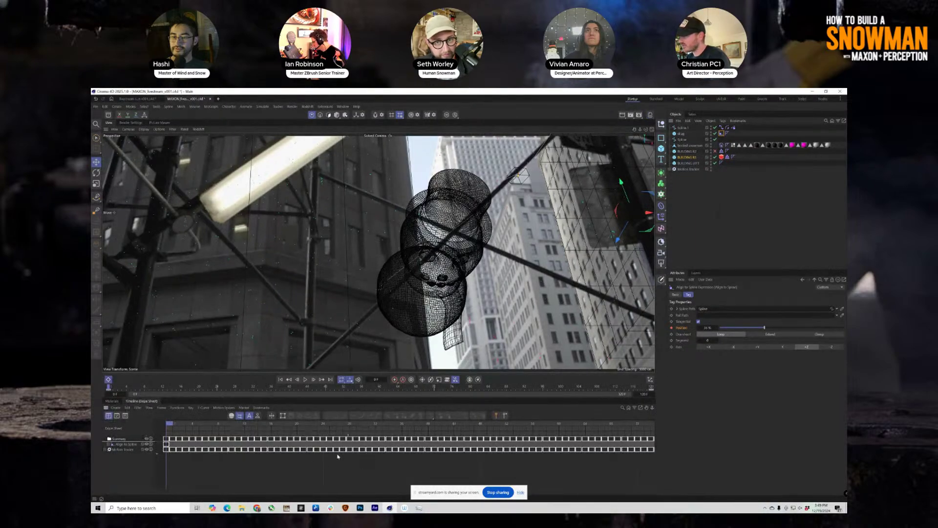
click(122, 444)
scroll(293, 455, down, 5)
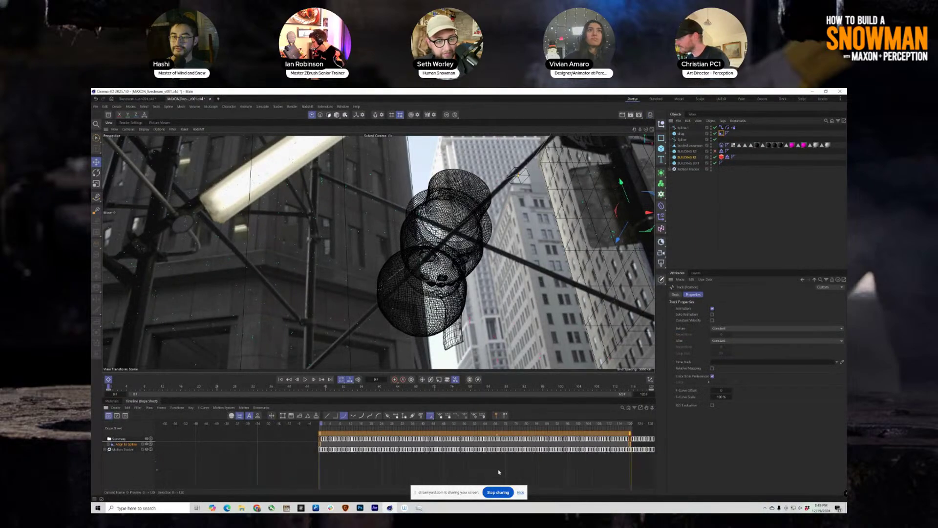
scroll(411, 457, down, 3)
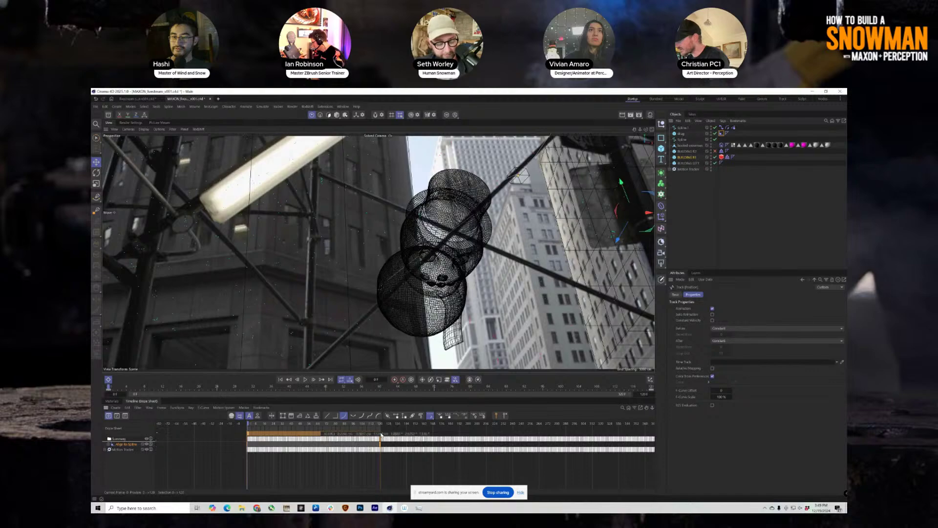
drag(381, 434, 627, 436)
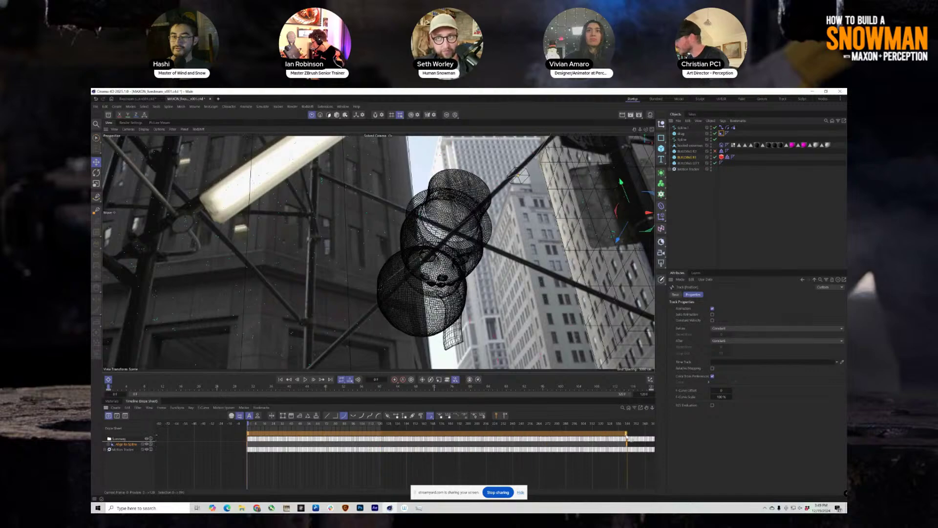
scroll(637, 435, down, 4)
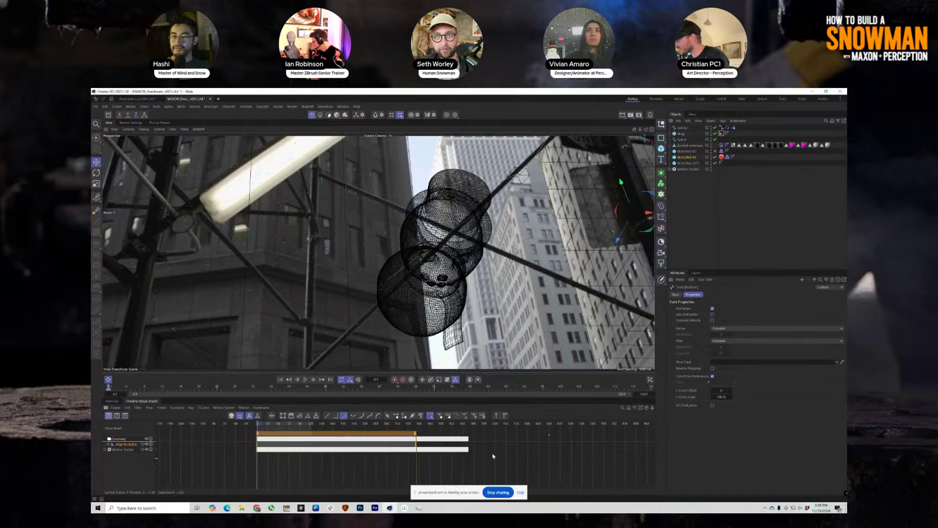
mouse_move(465, 434)
mouse_down()
mouse_move(376, 435)
mouse_move(484, 436)
mouse_move(473, 437)
mouse_up()
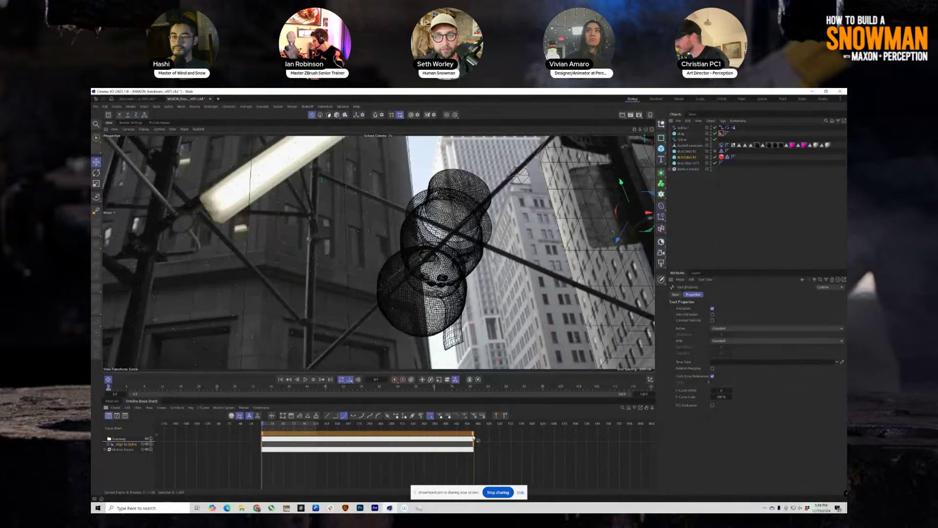
- Recache the scene simulation with the slower spline animation and play it back in the shaded camera view
click(722, 133)
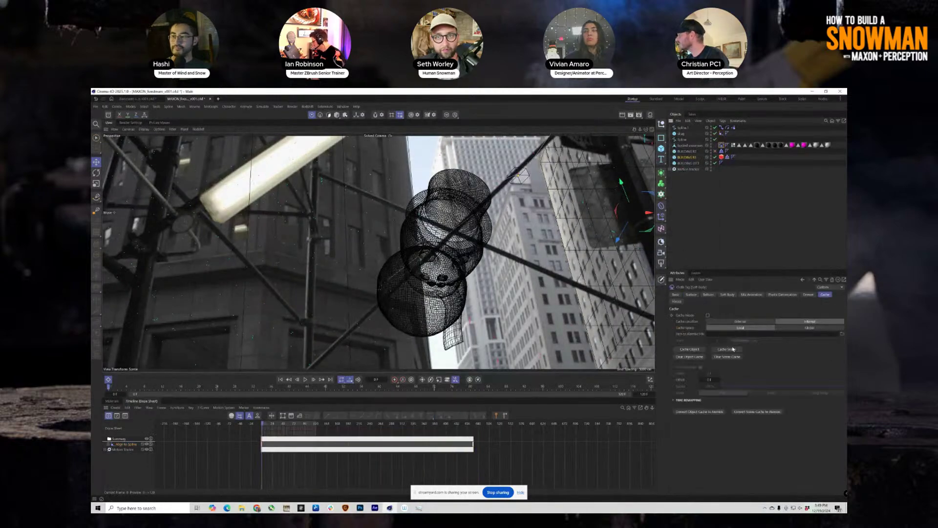
click(727, 351)
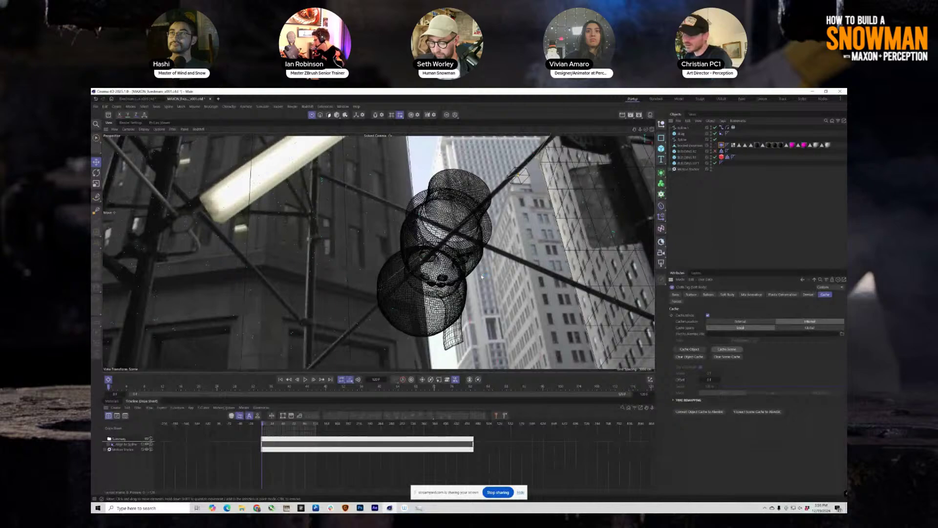
click(691, 169)
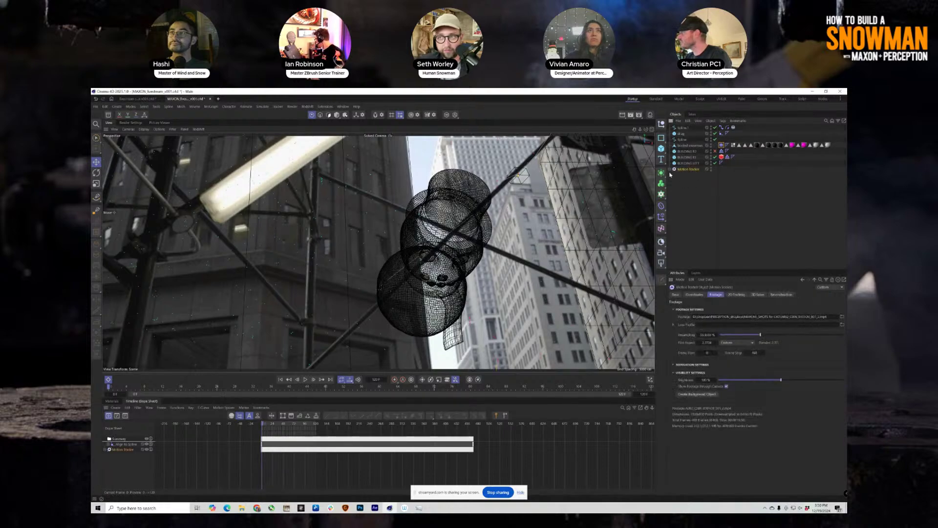
drag(670, 175, 708, 121)
click(689, 183)
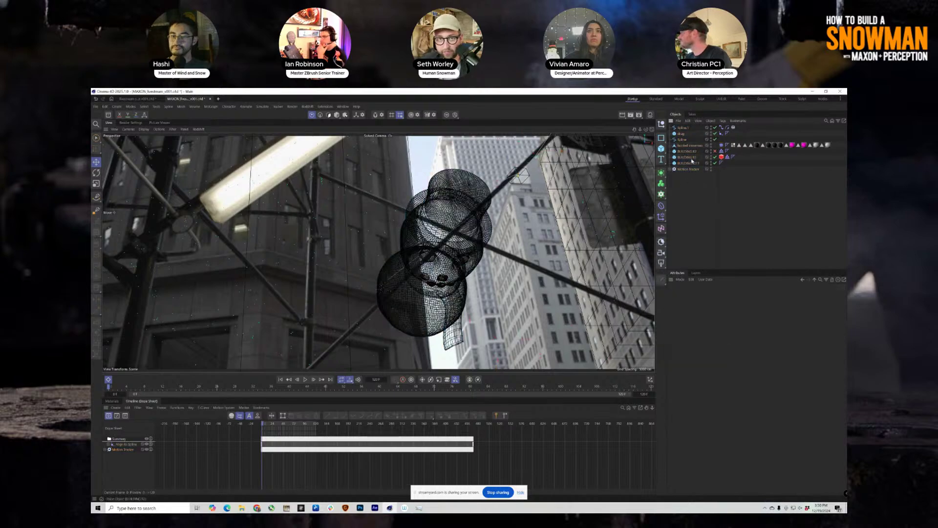
click(691, 157)
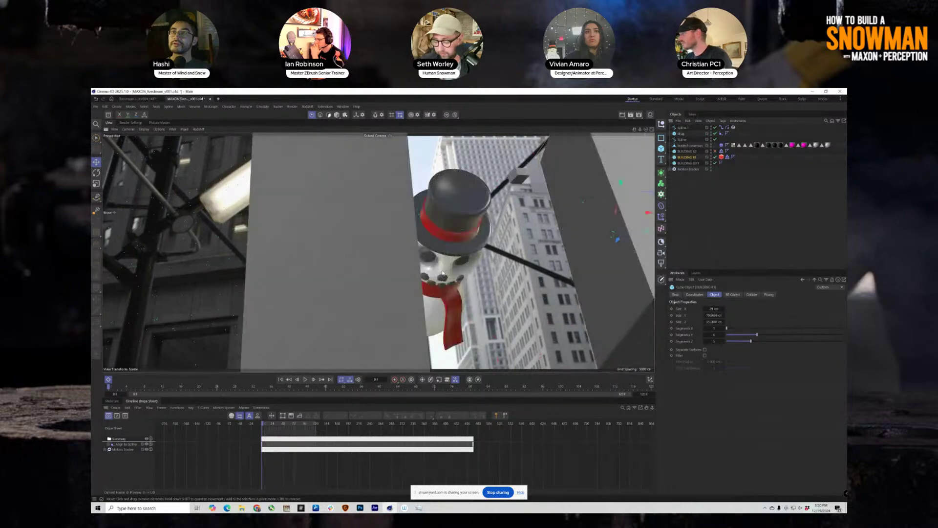
click(305, 379)
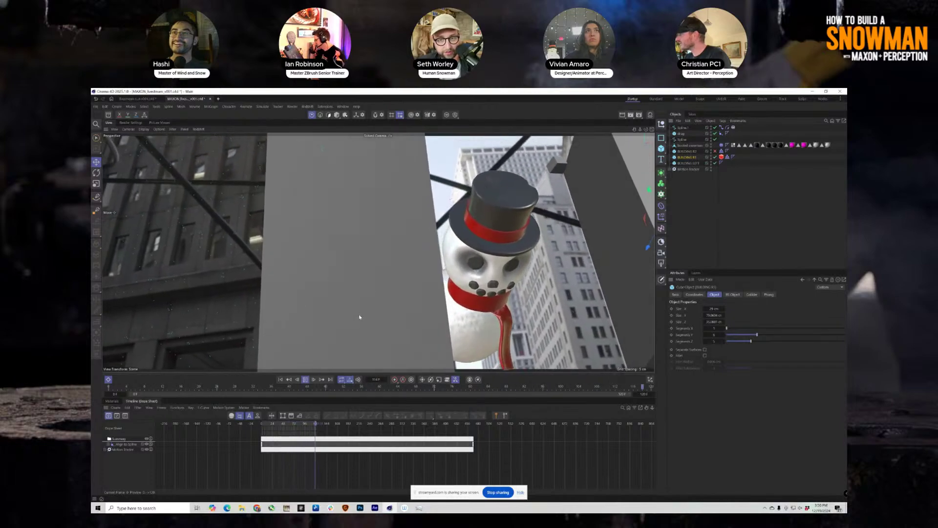
click(306, 380)
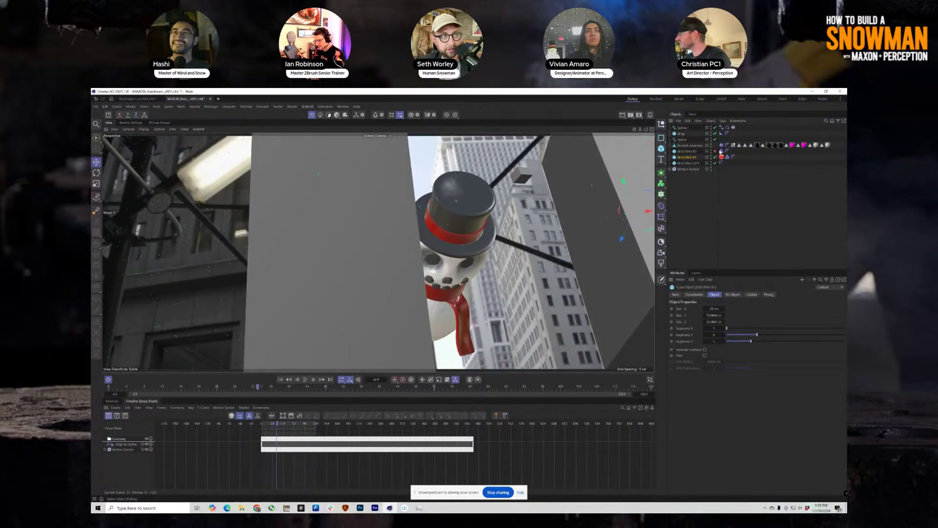
- Clear the scene cache and pull the Align to Spline track's last keyframe back to just past the middle of the Motion Tracker keys
click(722, 145)
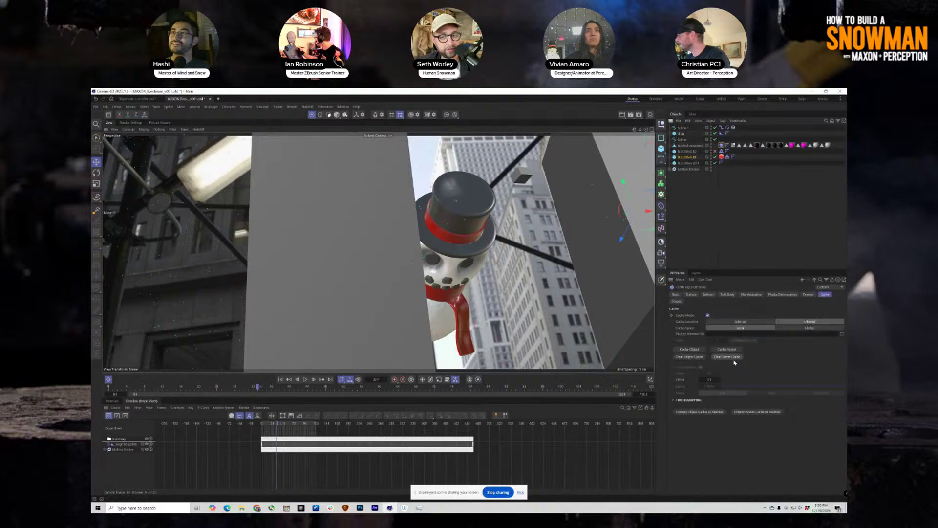
key(shift+f)
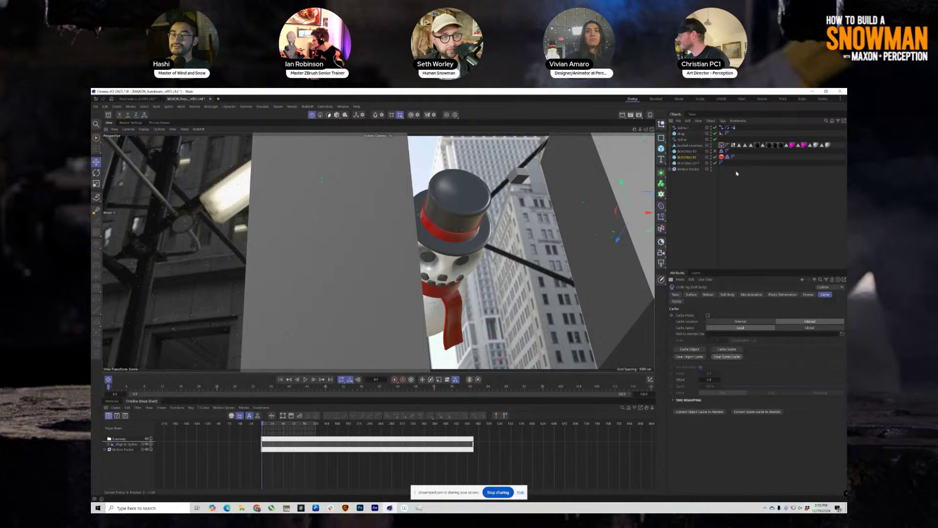
click(721, 133)
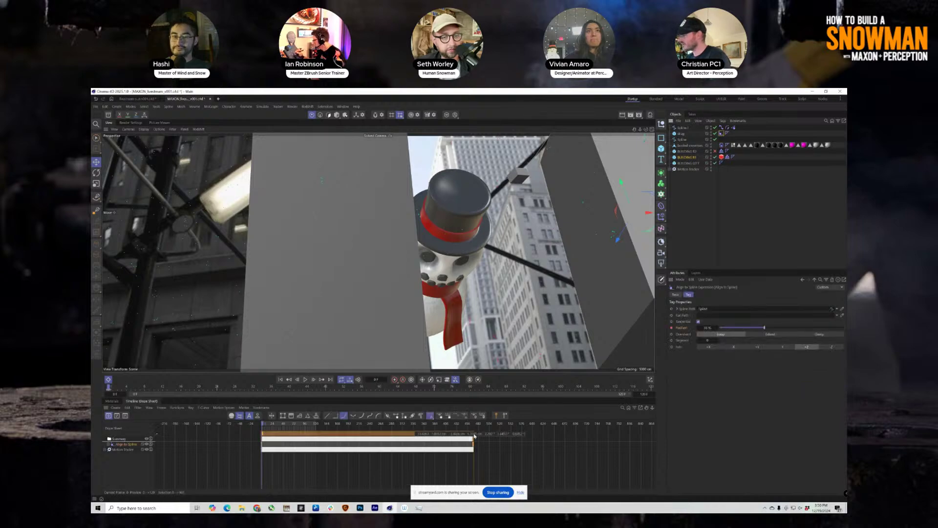
drag(470, 434, 379, 434)
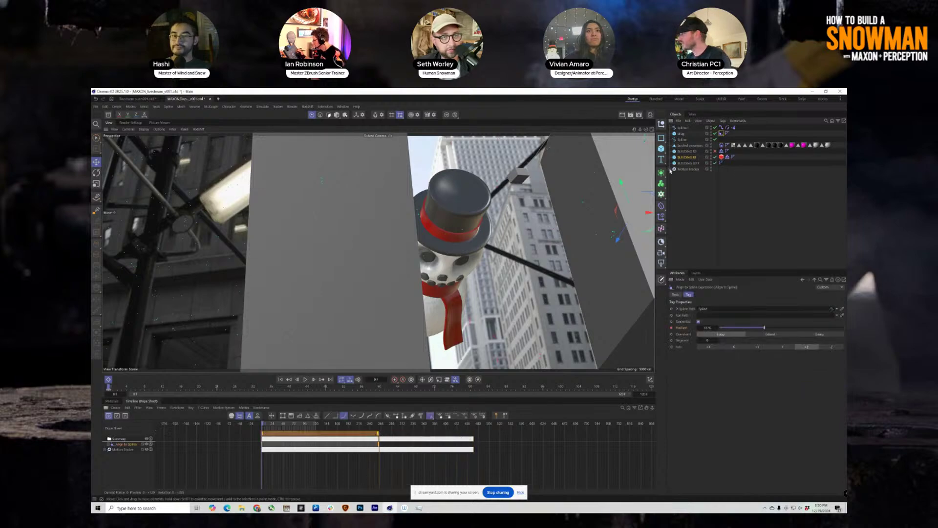
- Cache the scene simulation with the shortened Align to Spline animation from the snowman's Soft Body tag
click(727, 157)
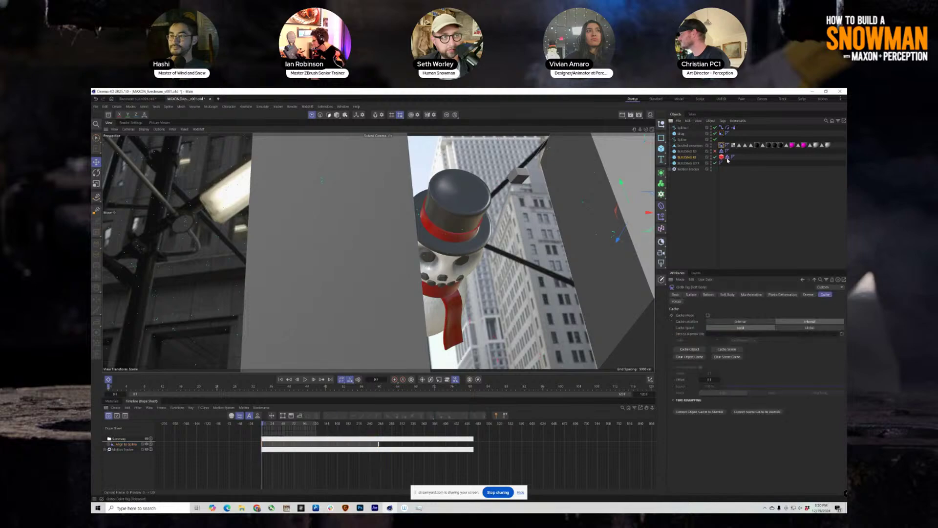
click(727, 349)
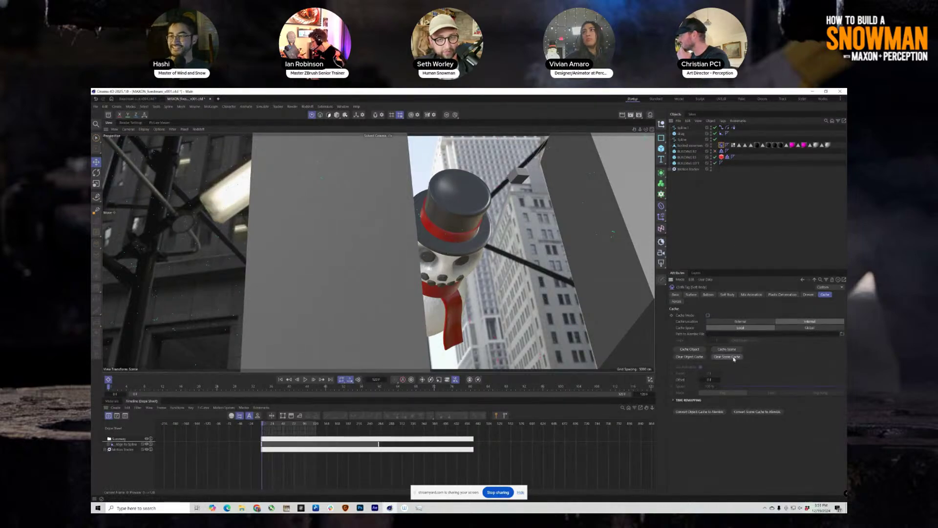
- Adjust the soft body's balloon overpressure and pull the Align to Spline track's last keyframe back to just over a third of the Motion Tracker keys
click(708, 294)
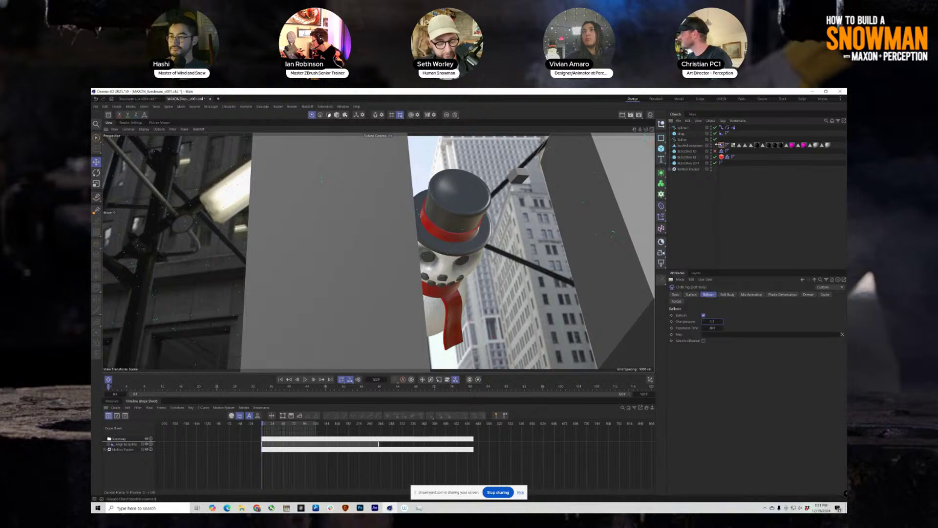
key(F5)
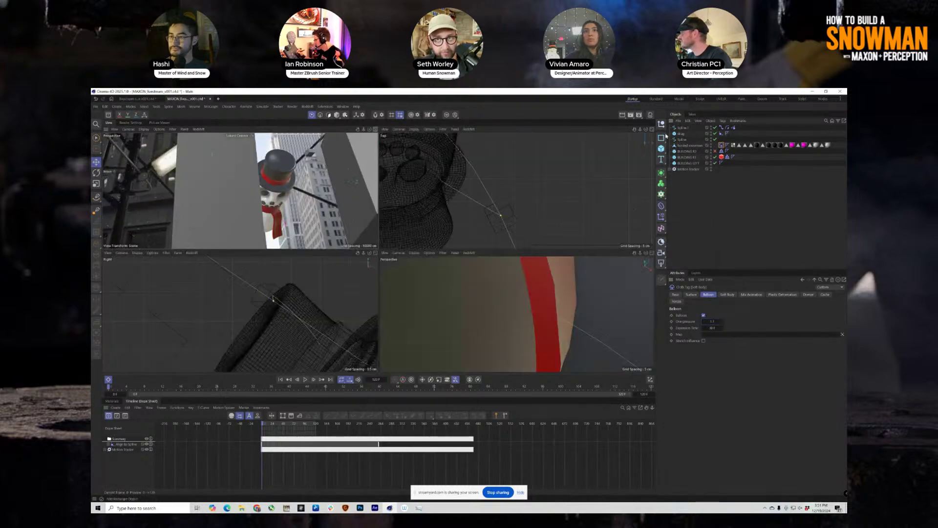
click(722, 133)
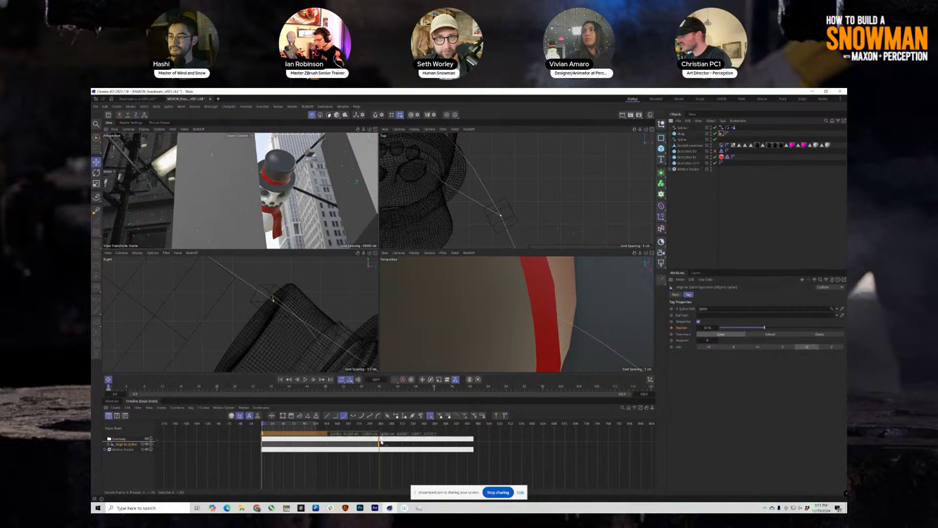
drag(378, 433, 340, 433)
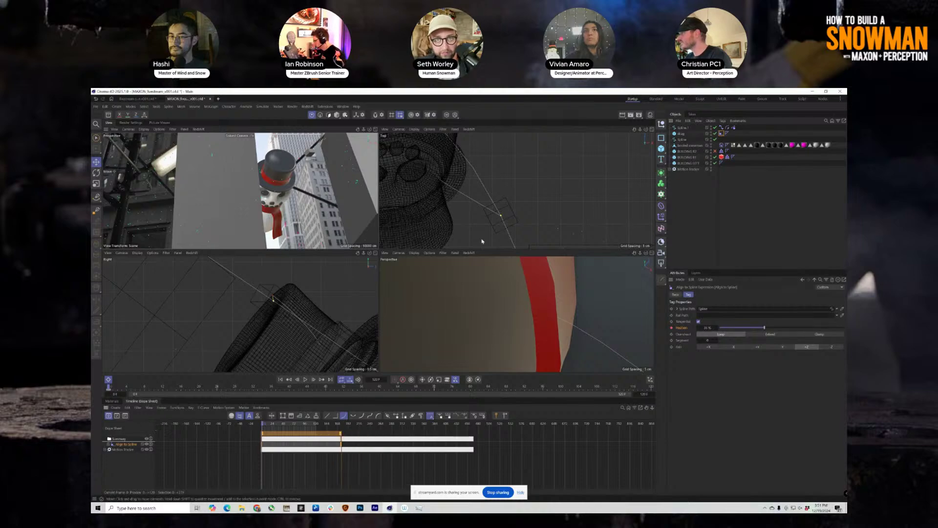
- Reshape the path spline in the top view by moving its bend point near the snowman onto the gridded building mesh
scroll(512, 203, down, 5)
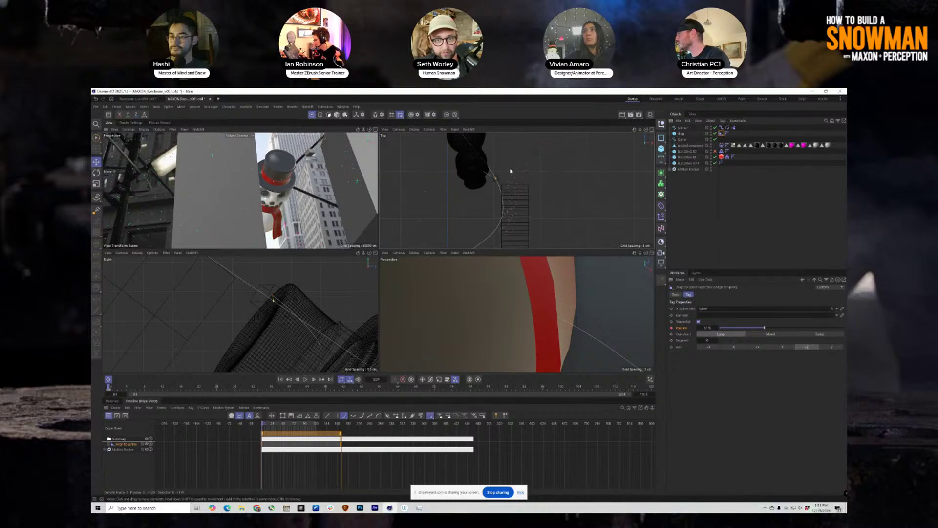
key(9)
click(498, 181)
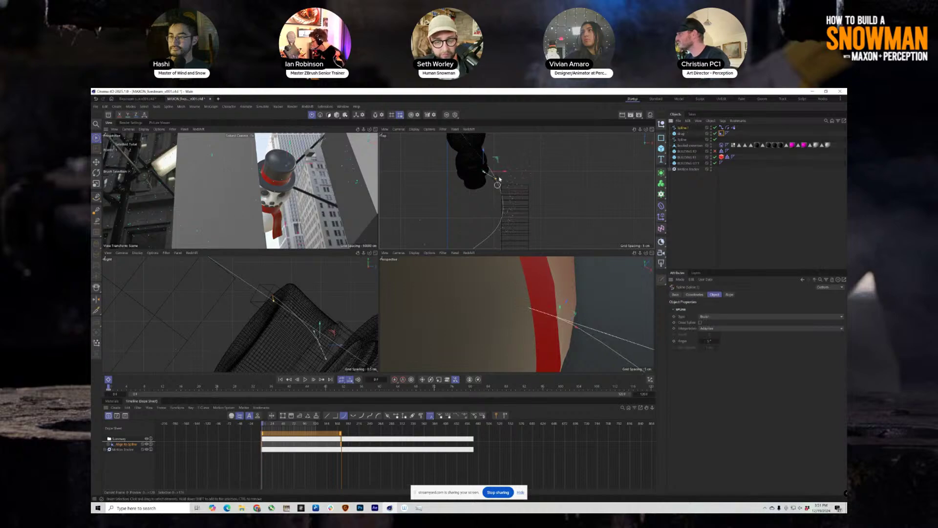
click(684, 141)
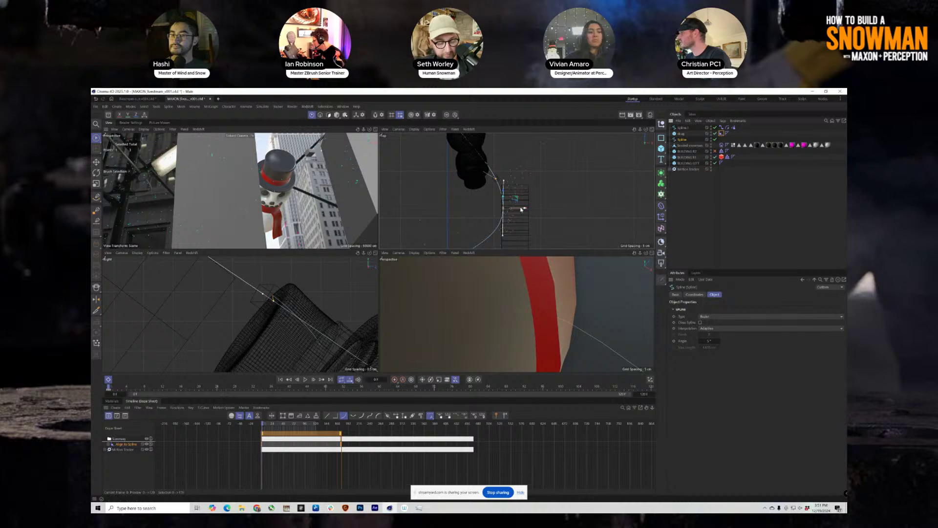
drag(508, 192, 513, 220)
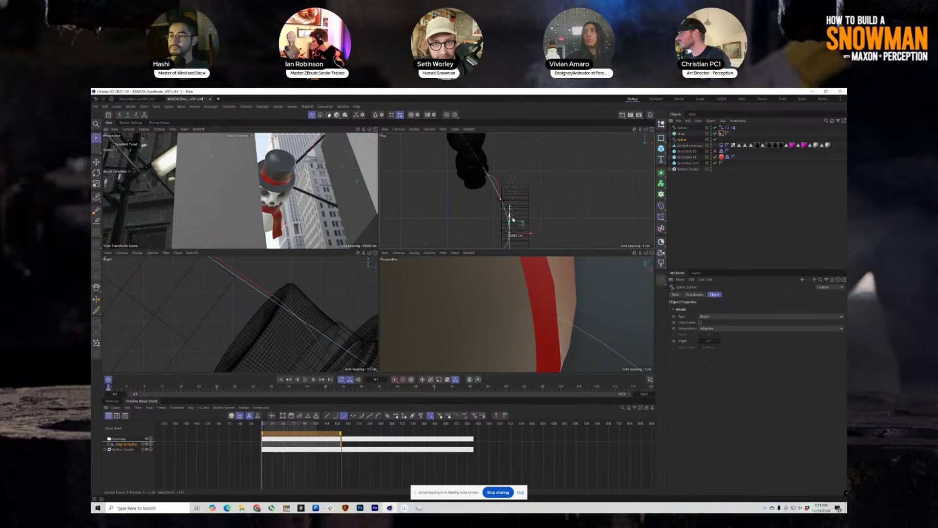
- Try caching the scene simulation with the reshaped path from the Soft Body tag, stopping the caching partway
click(722, 146)
click(375, 130)
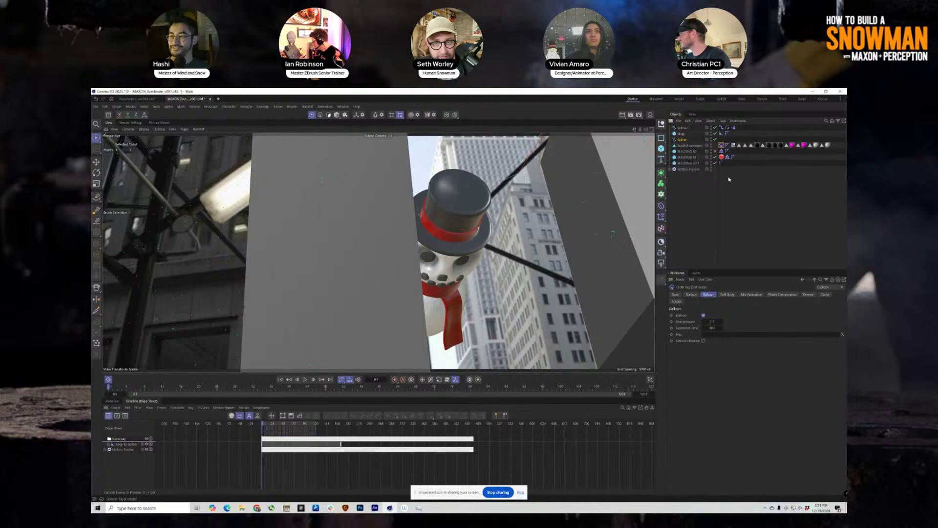
click(824, 295)
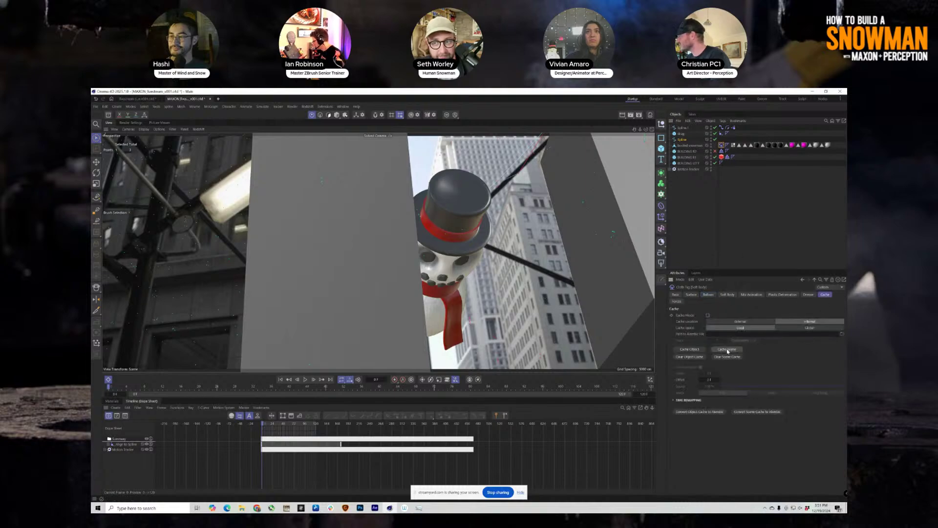
click(727, 349)
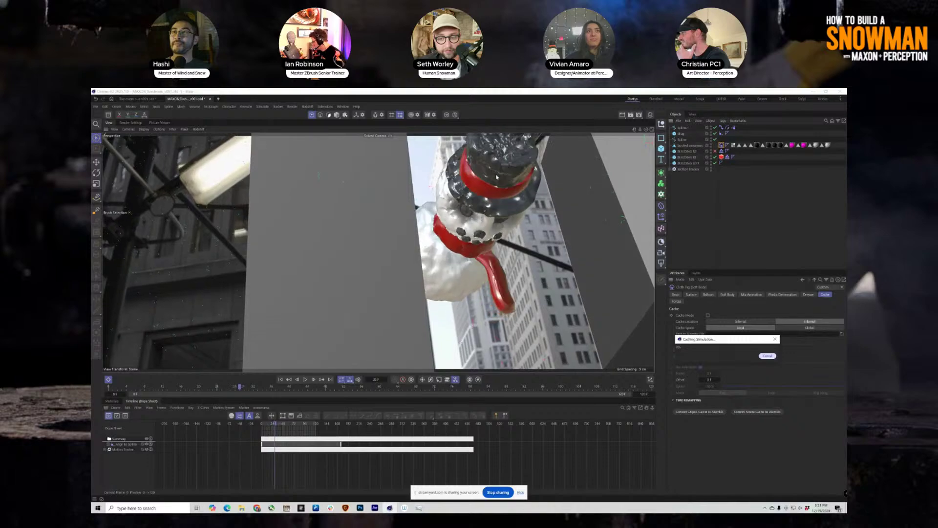
click(767, 357)
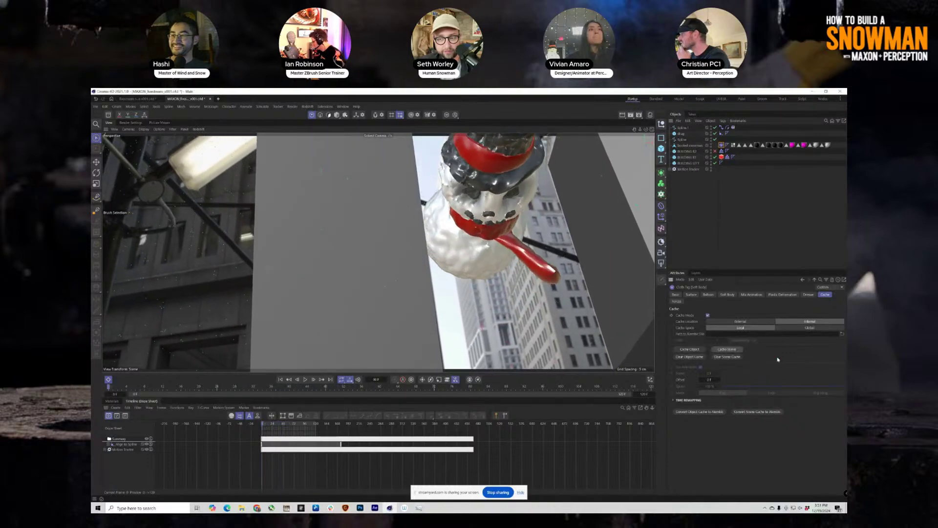
- Adjust the snowman's balloon overpressure again and add Turbulence and Wind forces to the scene
click(708, 295)
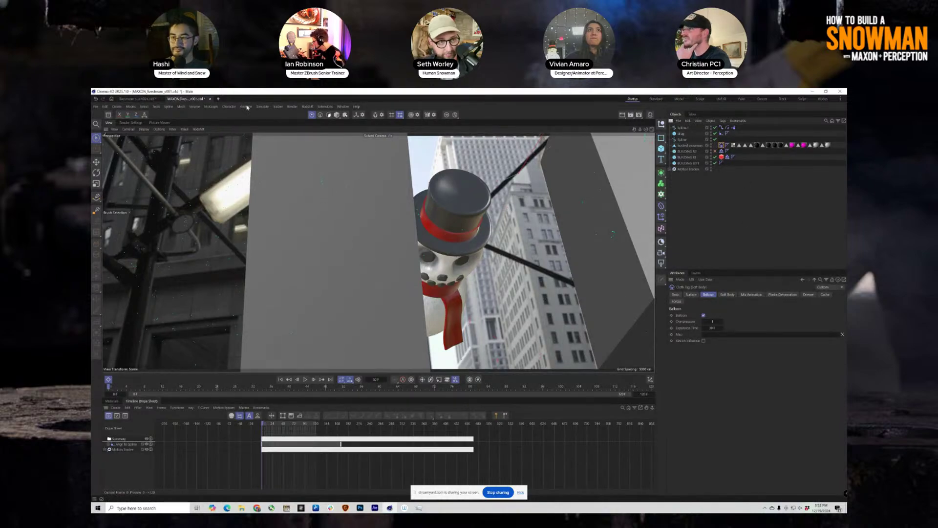
click(262, 107)
mouse_move(276, 118)
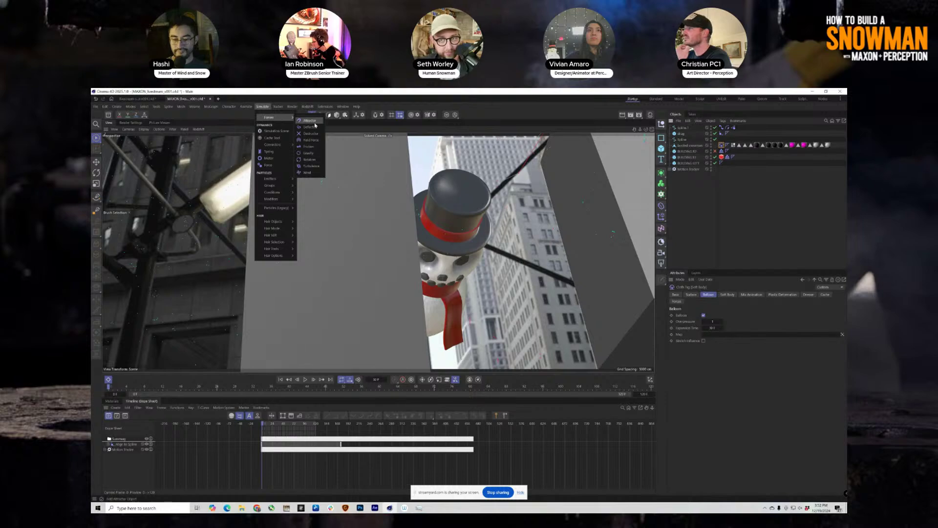
click(311, 166)
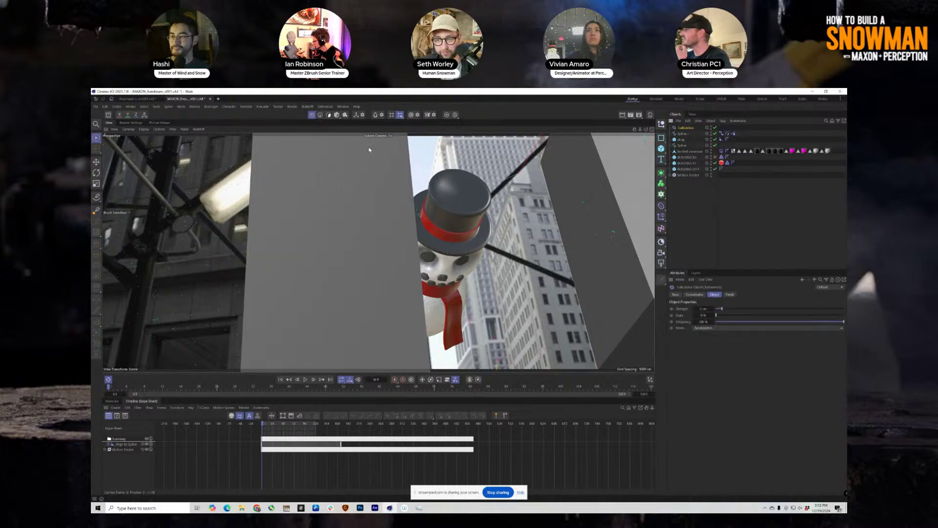
click(262, 107)
mouse_move(286, 118)
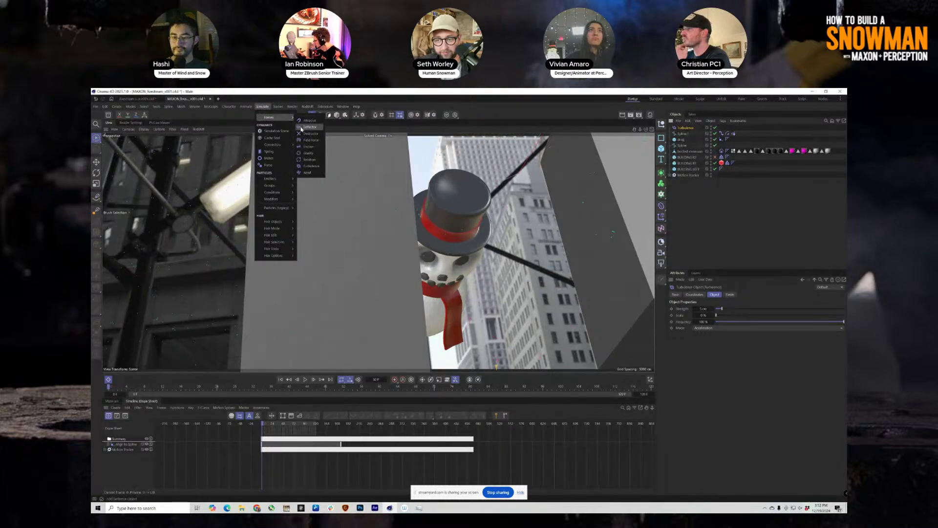
click(307, 173)
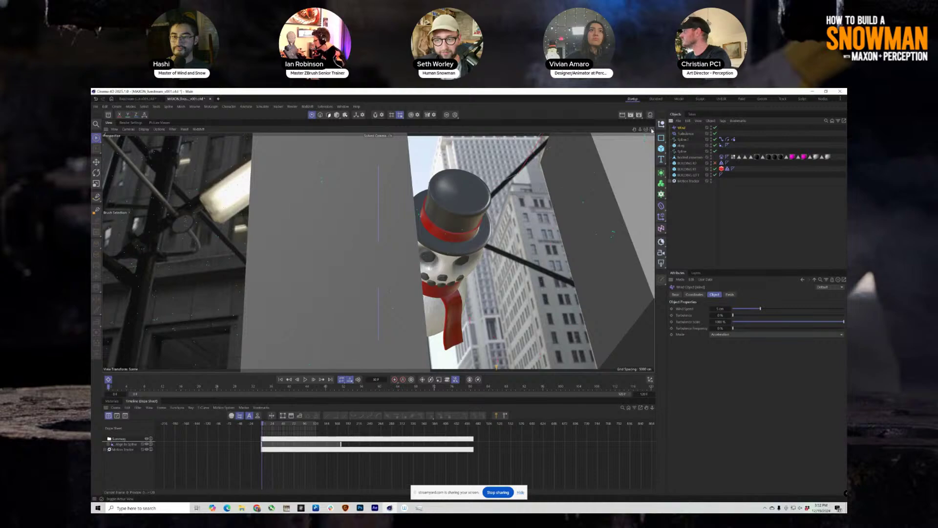
- Move the Wind force to the far side of the snowman in the top view, rotate it slightly, and raise the Turbulence force's scale
middle_click(562, 191)
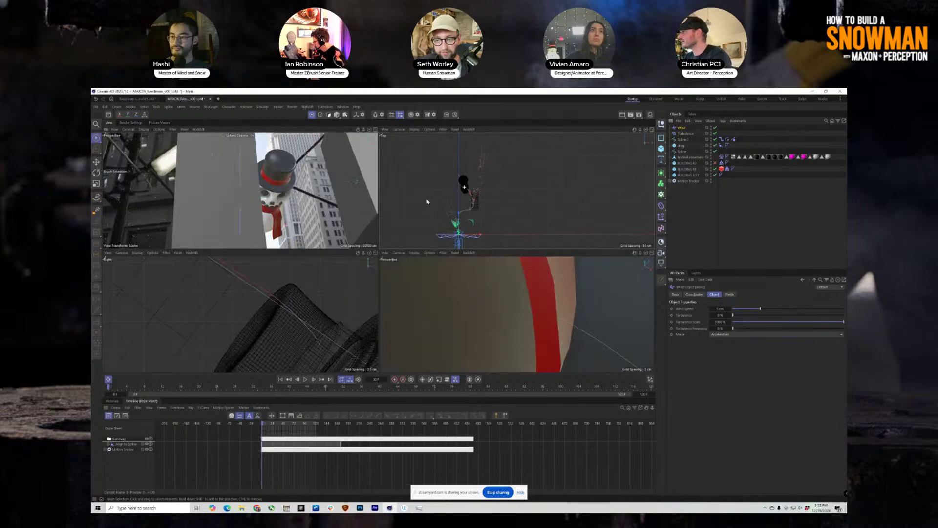
drag(467, 211, 445, 185)
key(r)
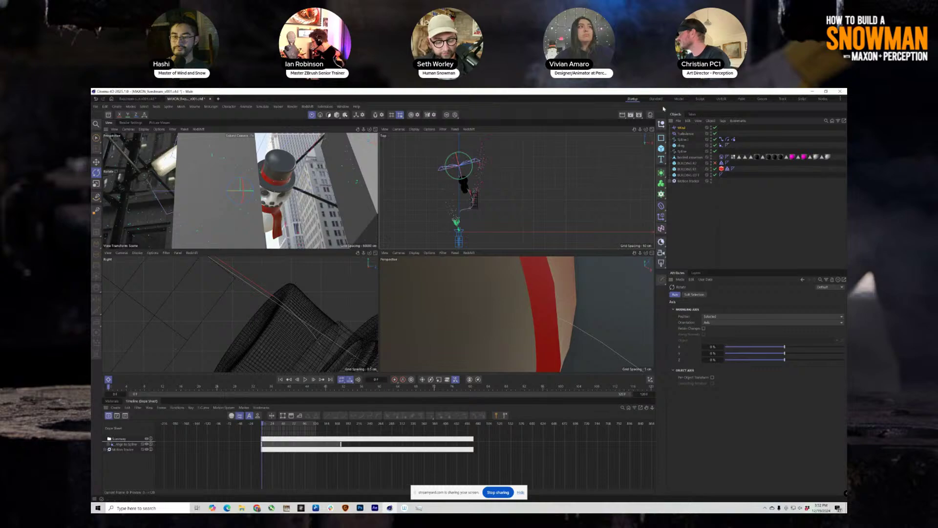
click(686, 133)
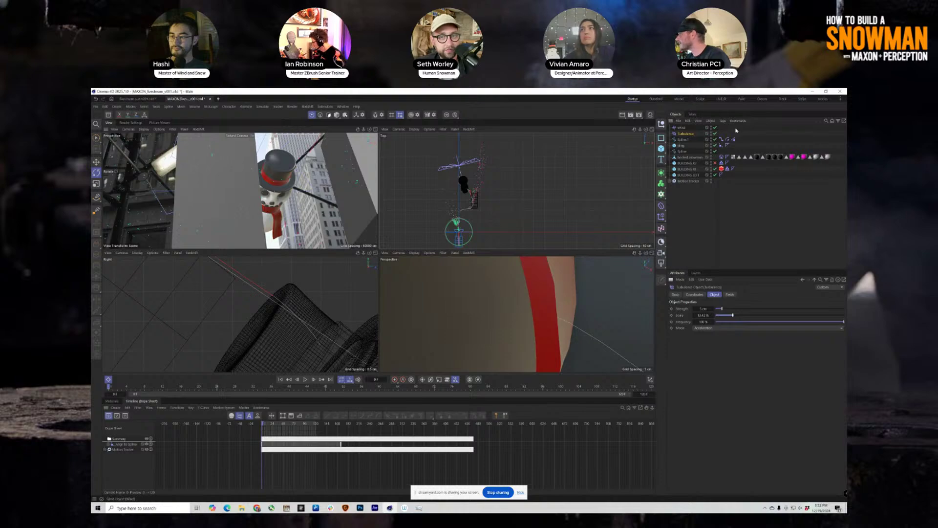
- Cache the scene simulation with the Wind and Turbulence forces, and return to the start in the full-size camera view
click(722, 157)
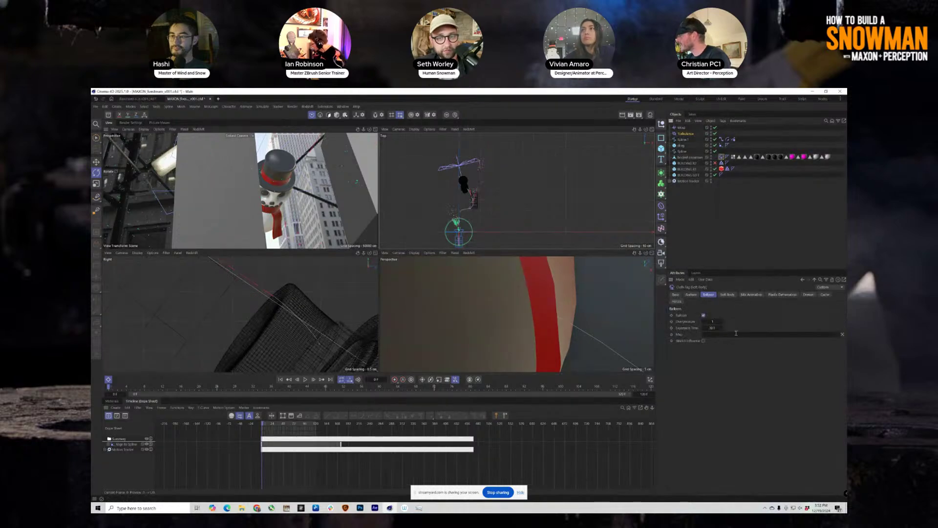
click(824, 295)
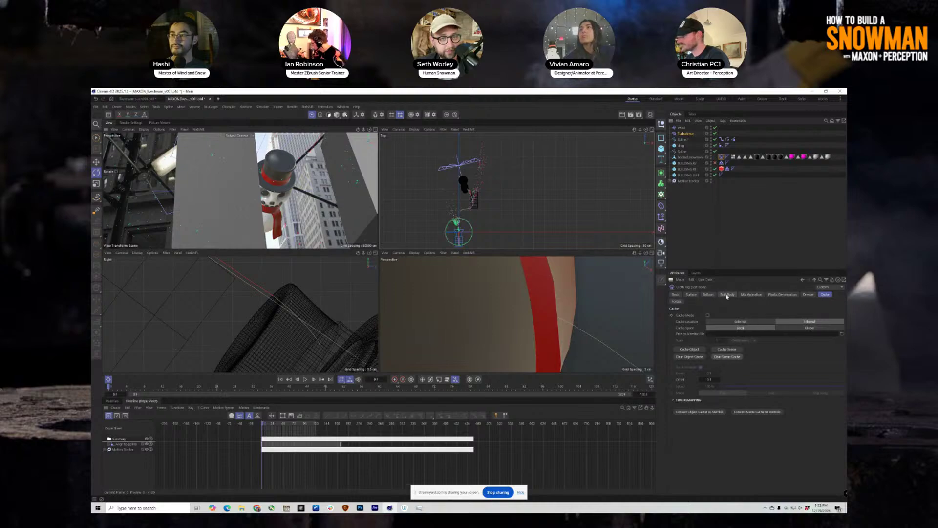
click(727, 349)
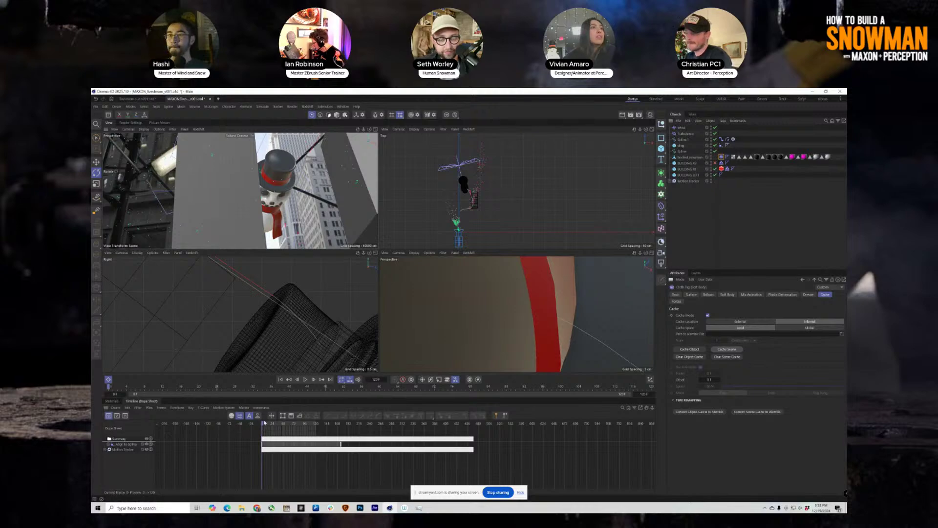
click(268, 426)
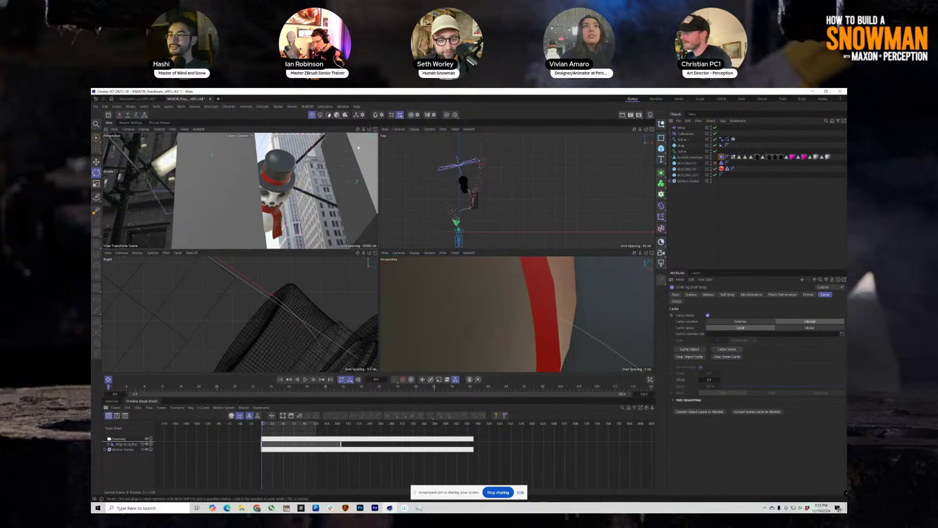
click(375, 129)
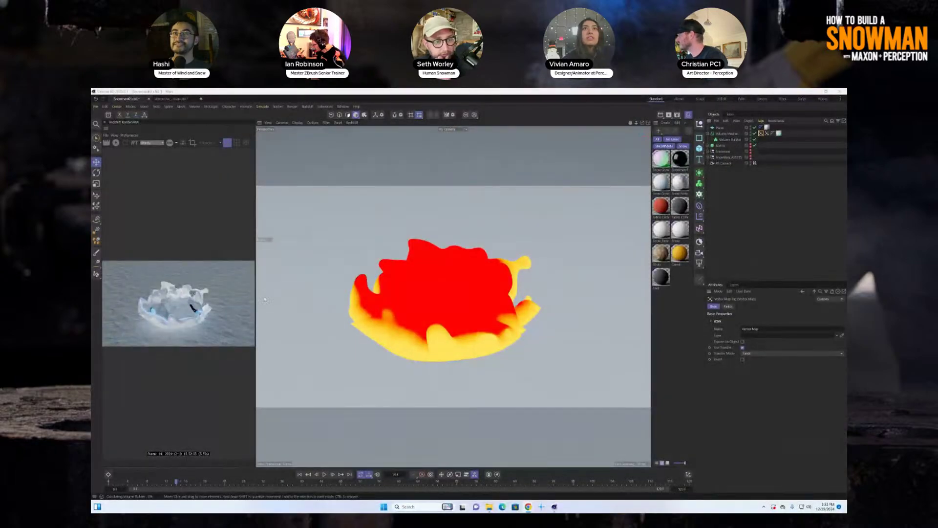
- Enlarge the render view of the ice splash, display the Vertex Map Edge tag, play the animation forward, and refresh the render
drag(254, 295, 375, 293)
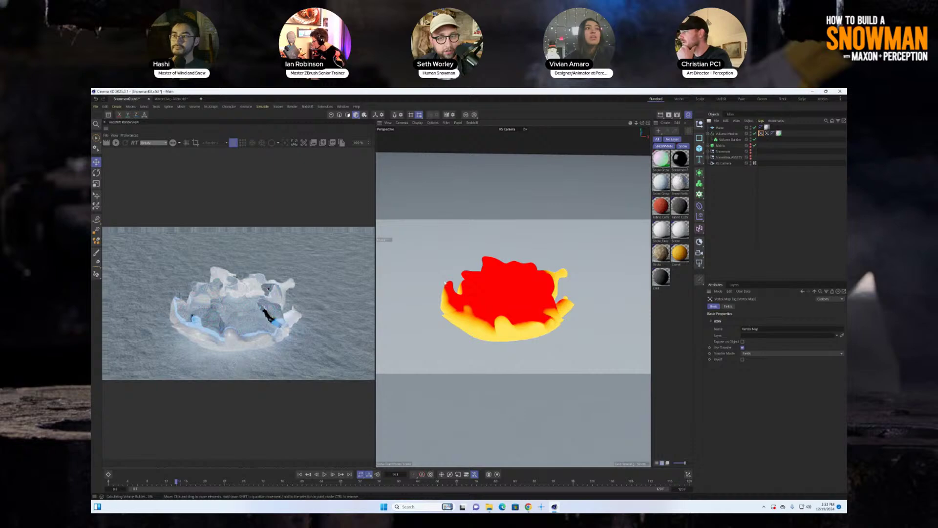
click(767, 133)
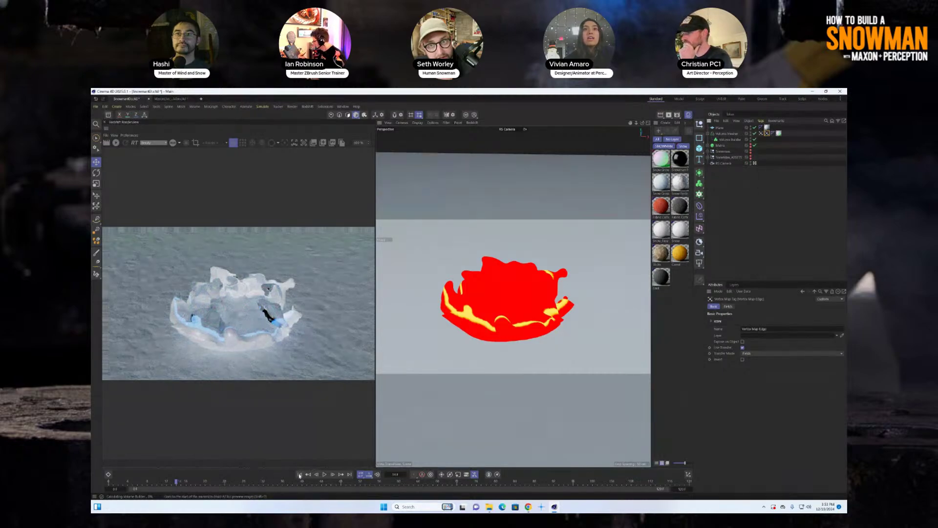
click(315, 475)
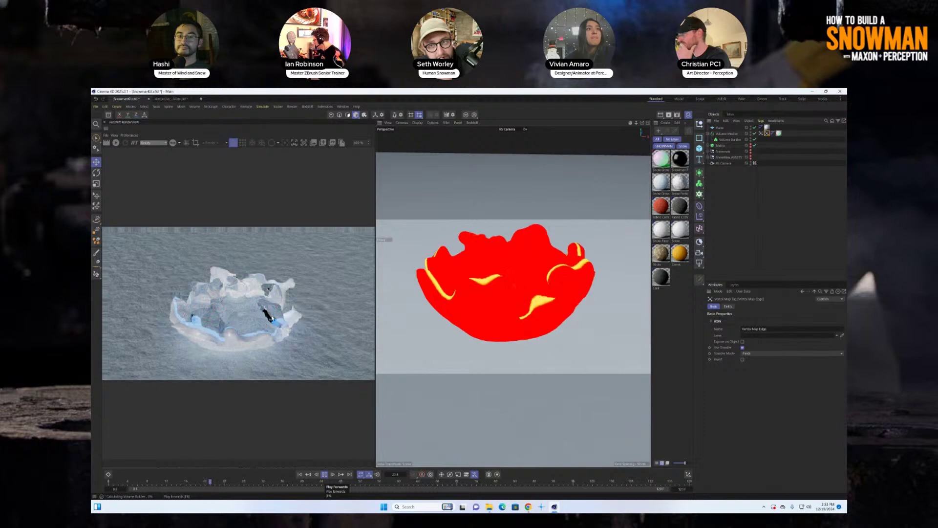
click(324, 474)
click(116, 143)
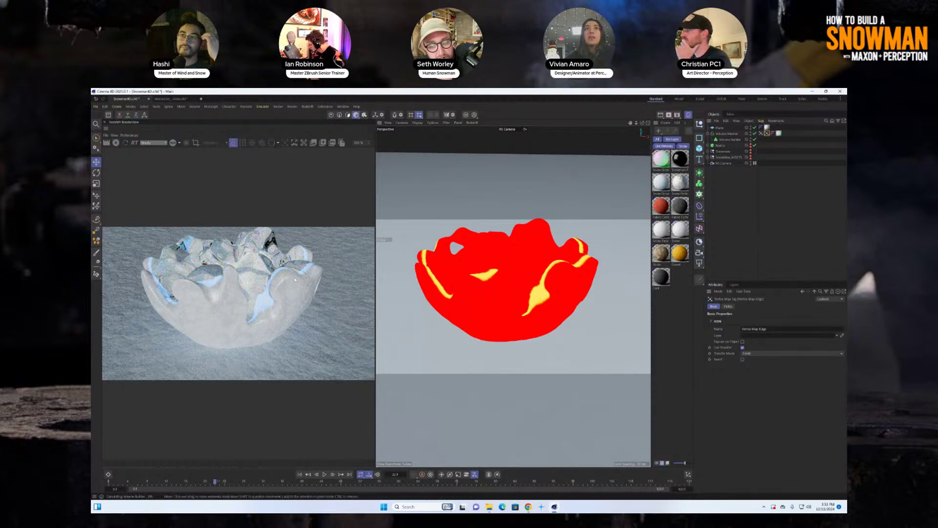
- Pull the RS Camera back from the ice splash, reframe it, and refresh the render
alt+right_drag(505, 284, 496, 284)
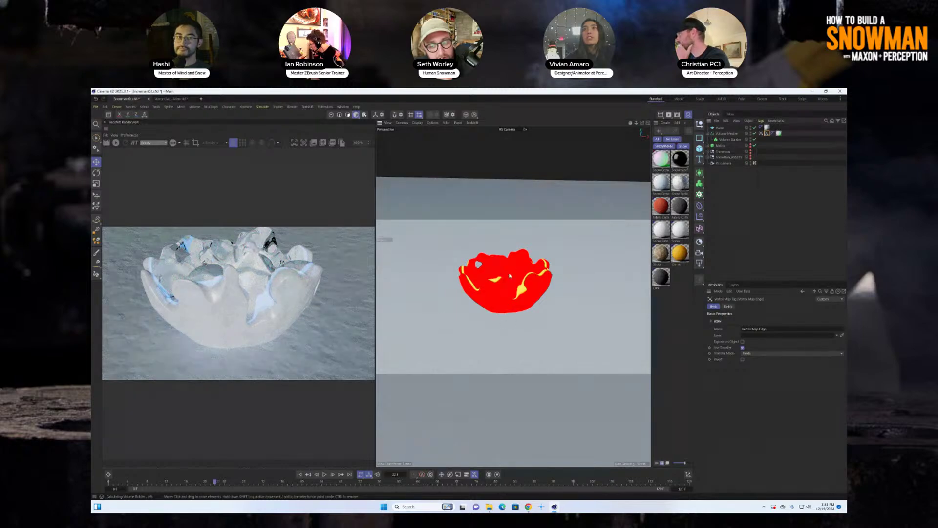
alt+middle_drag(509, 275, 506, 299)
click(116, 143)
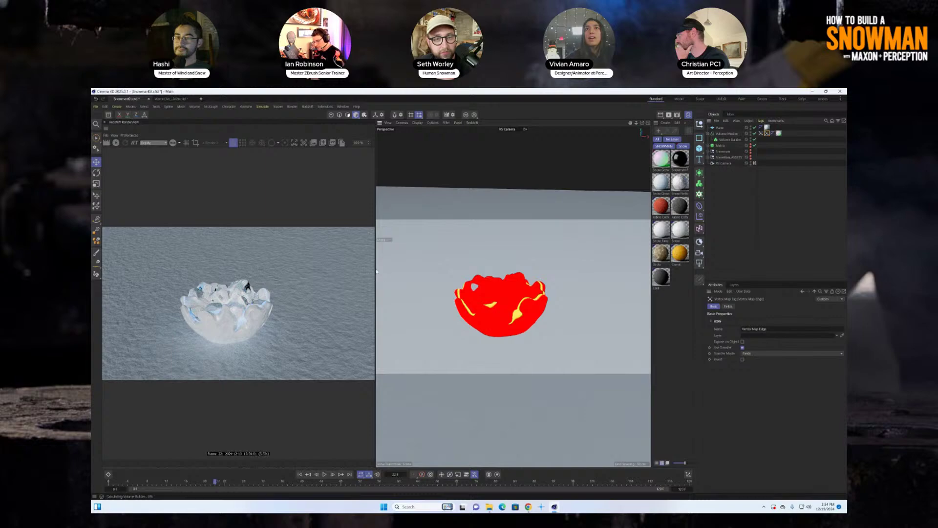
- Narrow the render view, replay the splash from the first frame with the edge map shown, and display the Volume Mesher's main Vertex Map
drag(375, 268, 329, 270)
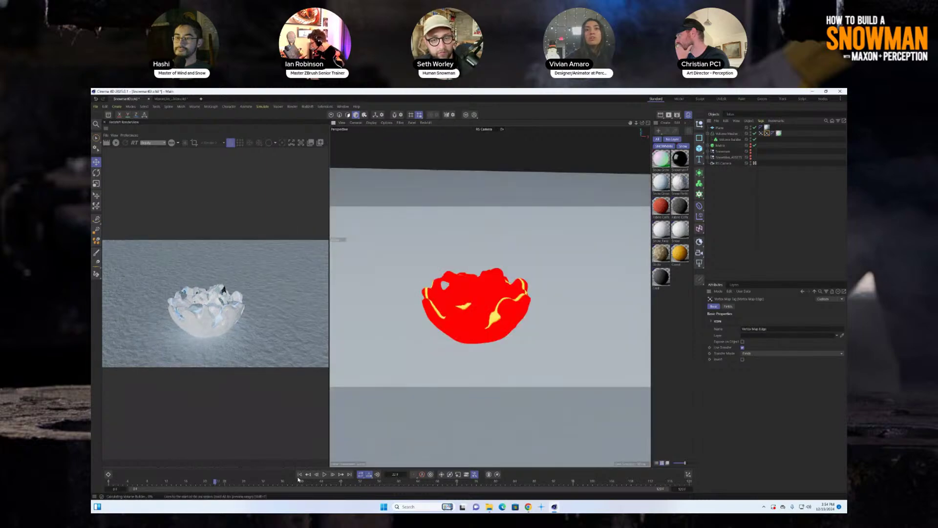
click(300, 475)
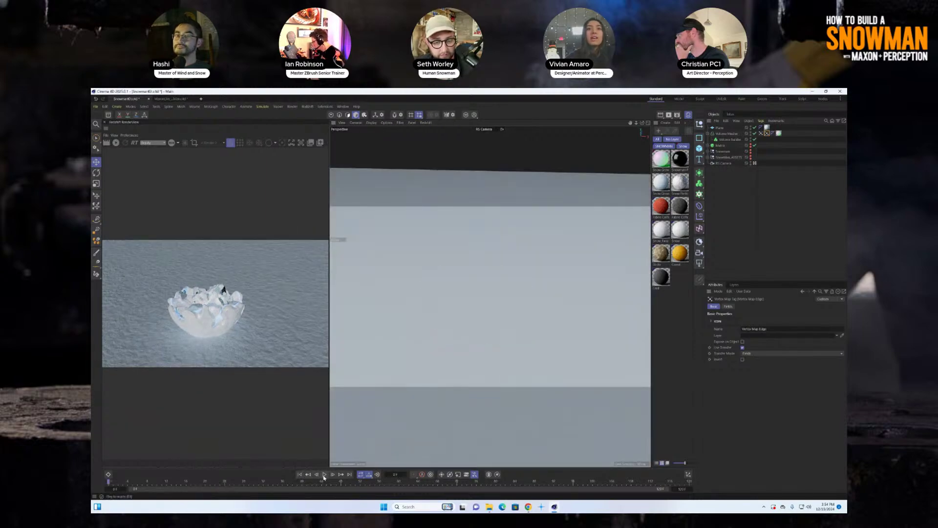
click(324, 475)
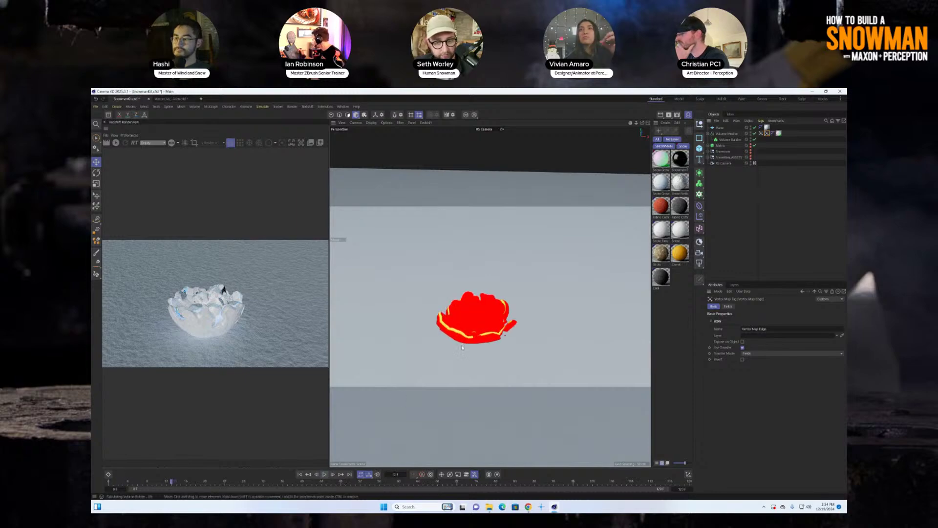
click(761, 133)
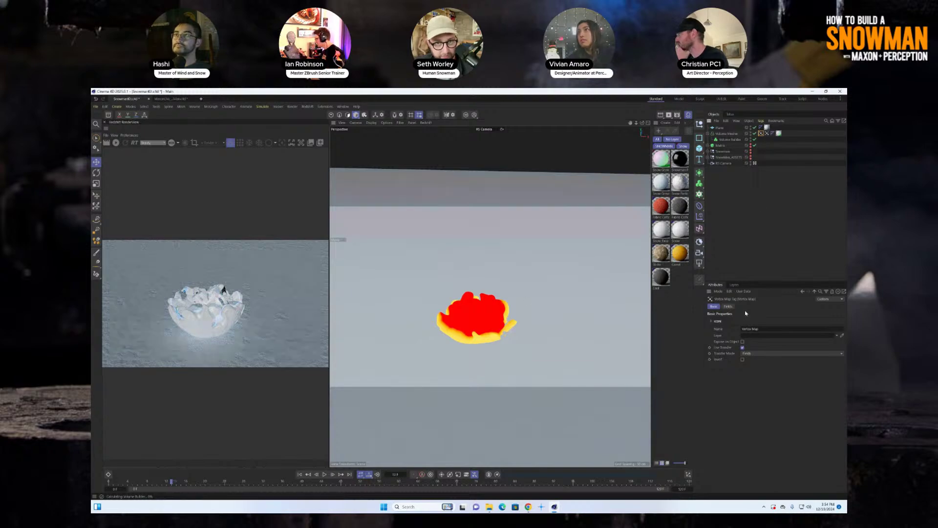
- Add a Solid layer above the snowball mesh layer in the Vertex Map's fields, with value 0% and Min blending
click(729, 305)
click(738, 341)
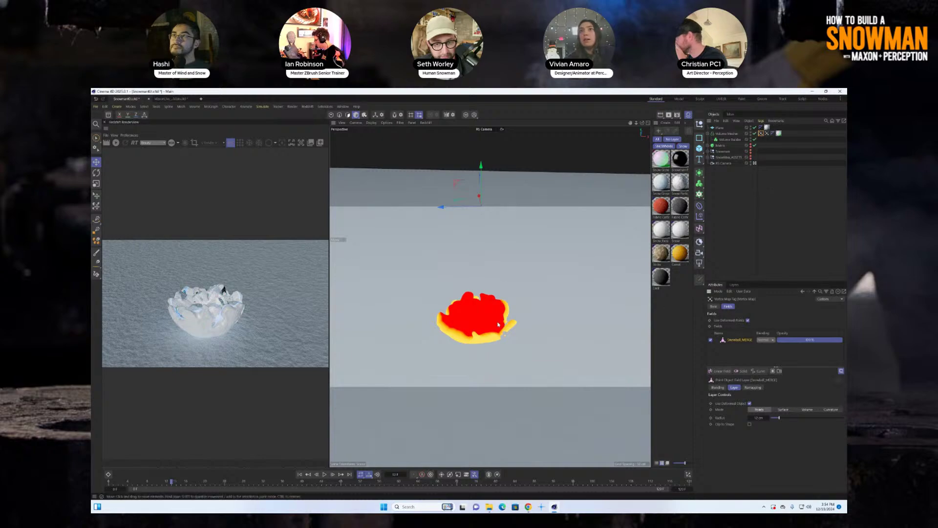
drag(329, 183, 200, 244)
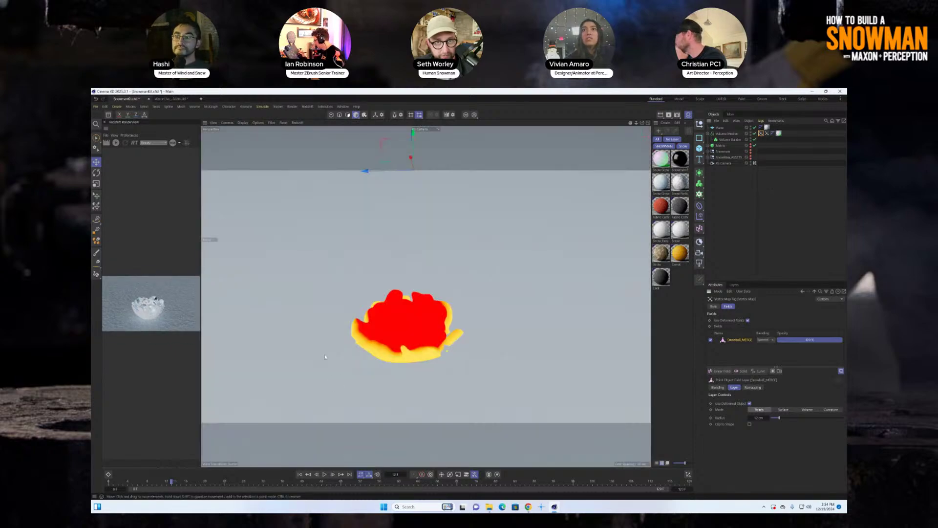
click(740, 371)
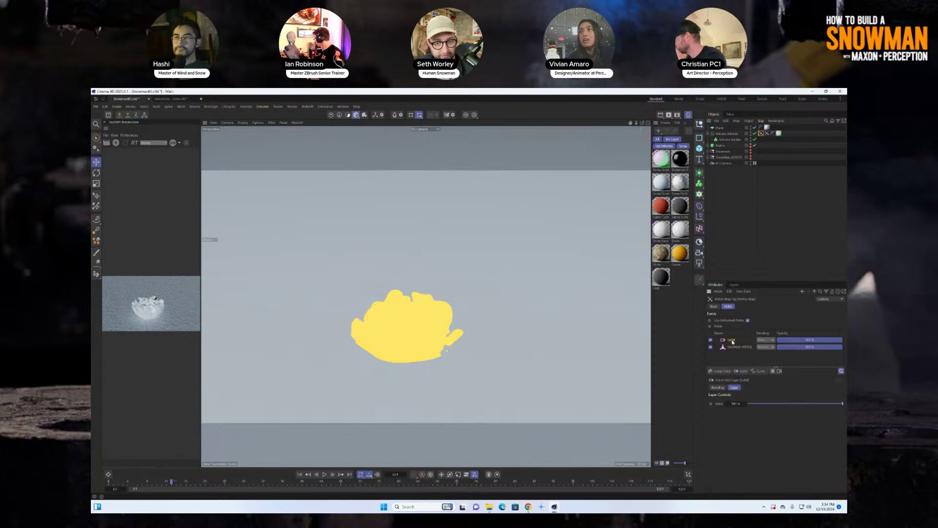
click(710, 340)
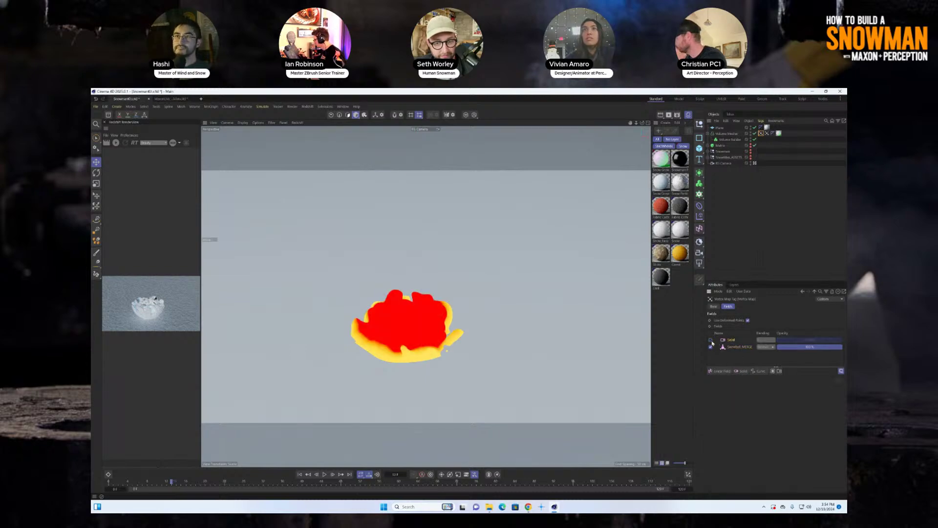
click(711, 340)
drag(843, 406, 718, 403)
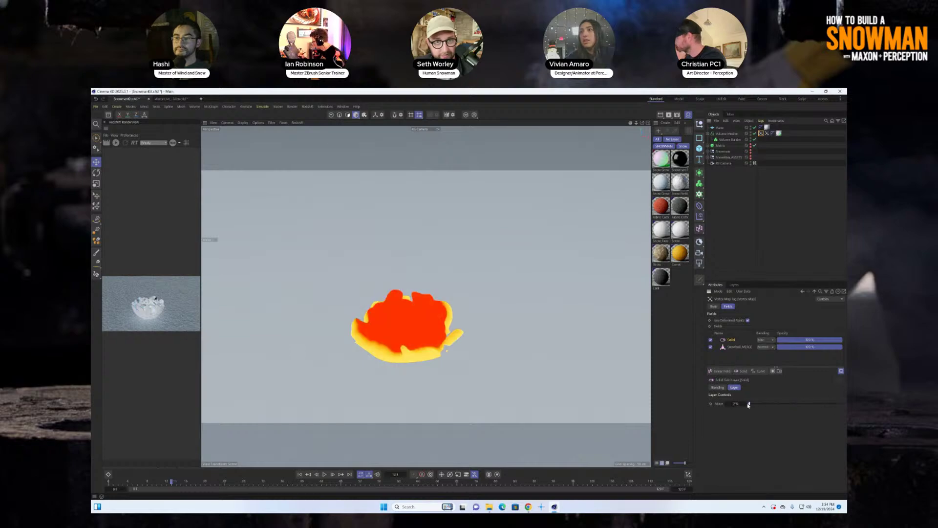
click(766, 339)
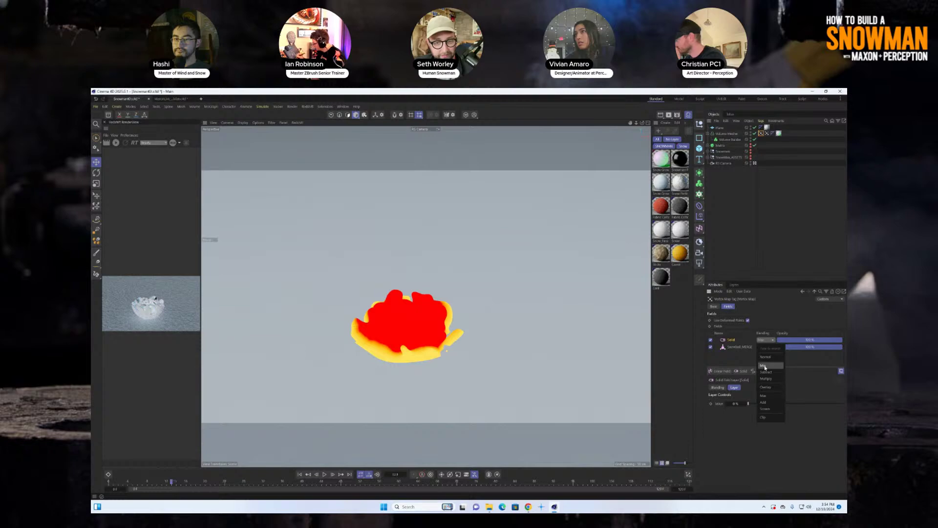
click(764, 366)
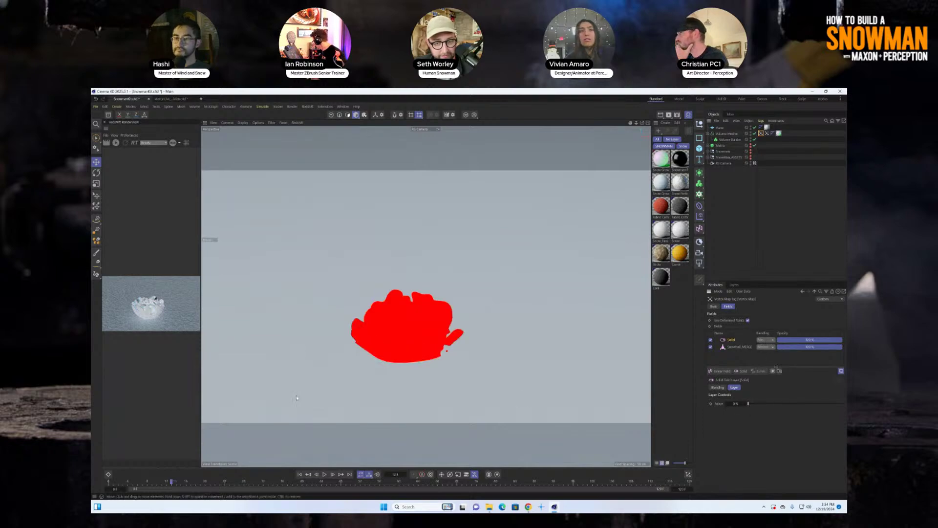
- Animate the Solid layer's opacity from 100% at the first frame to 0% at frame 20, and play the animation
click(300, 475)
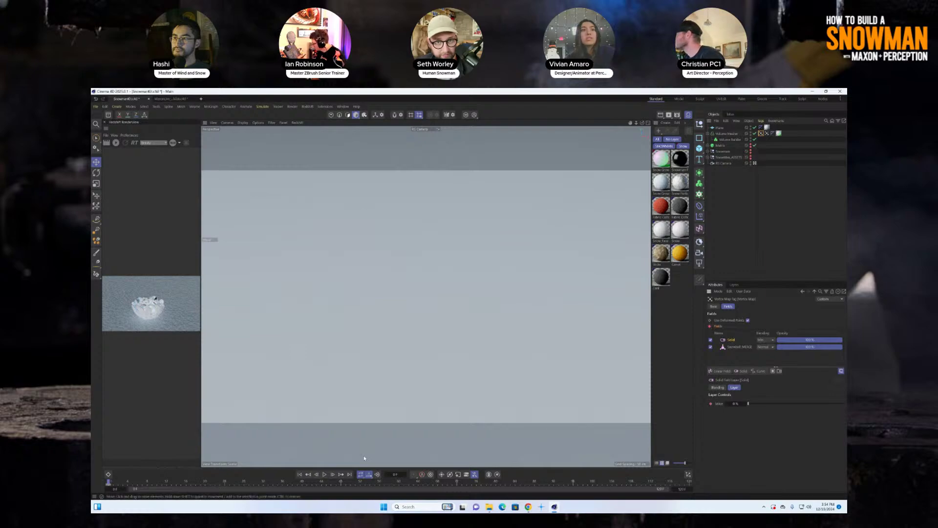
click(206, 481)
drag(829, 342, 784, 340)
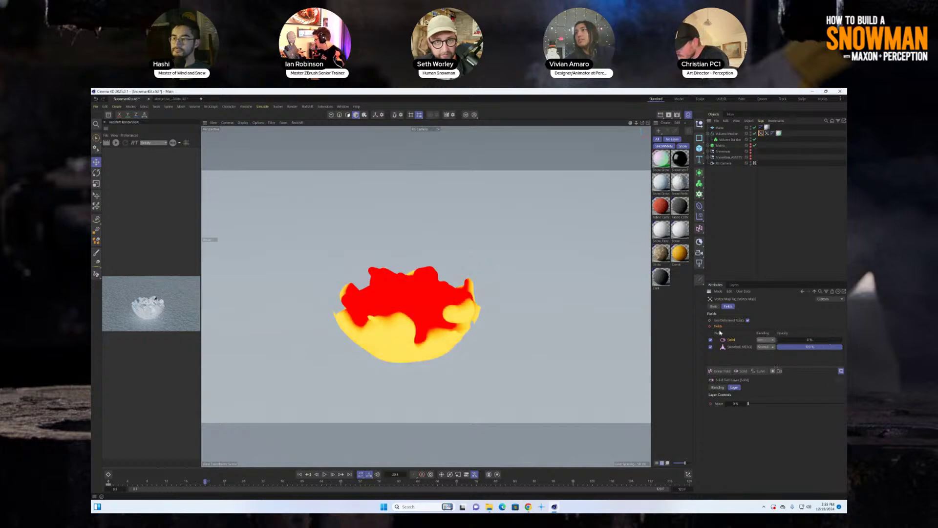
click(301, 475)
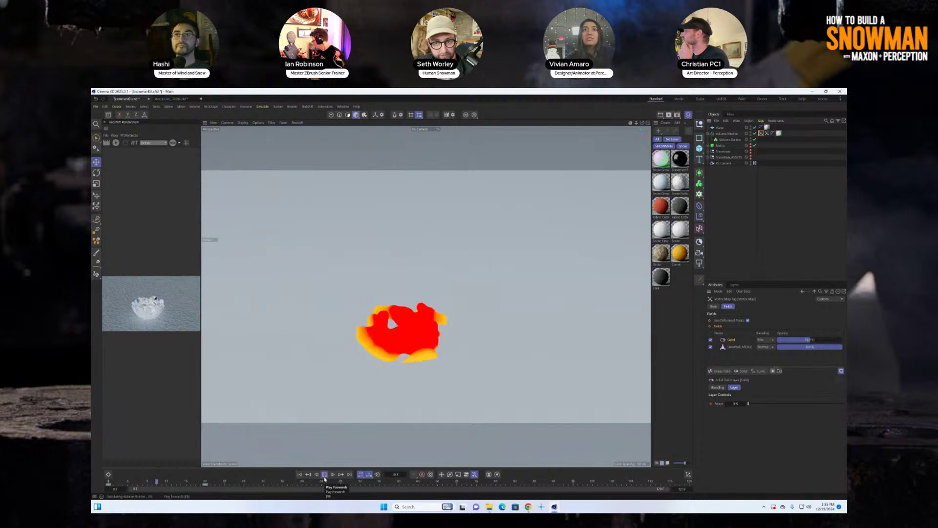
click(325, 475)
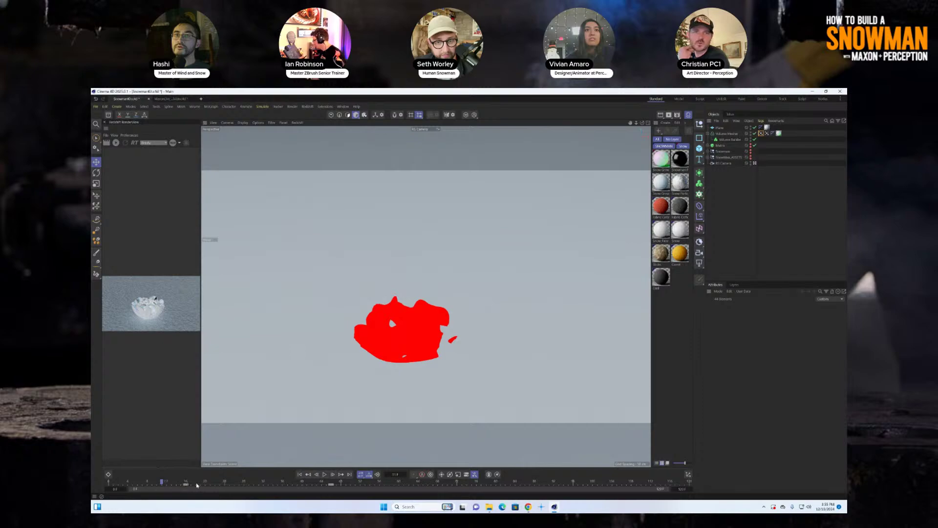
- Replay the splash twice from the first frame to check the animated vertex map
click(300, 474)
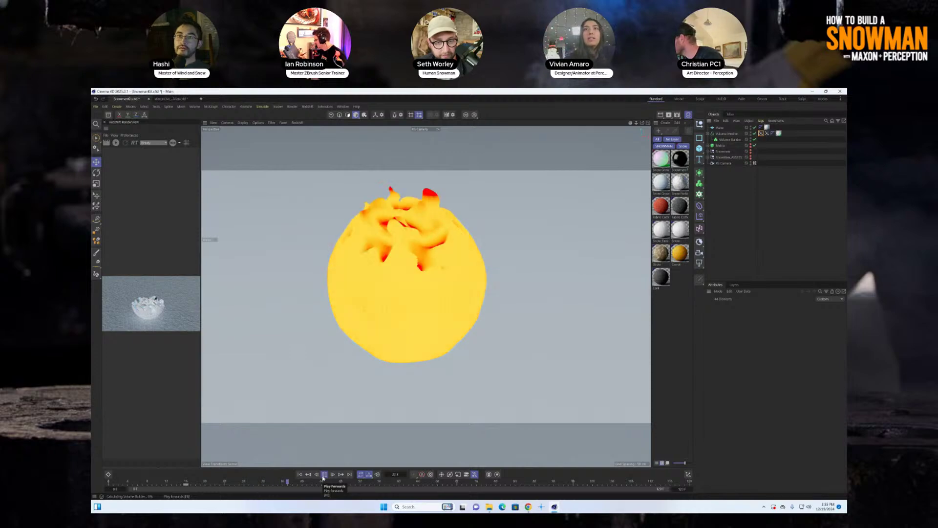
click(323, 478)
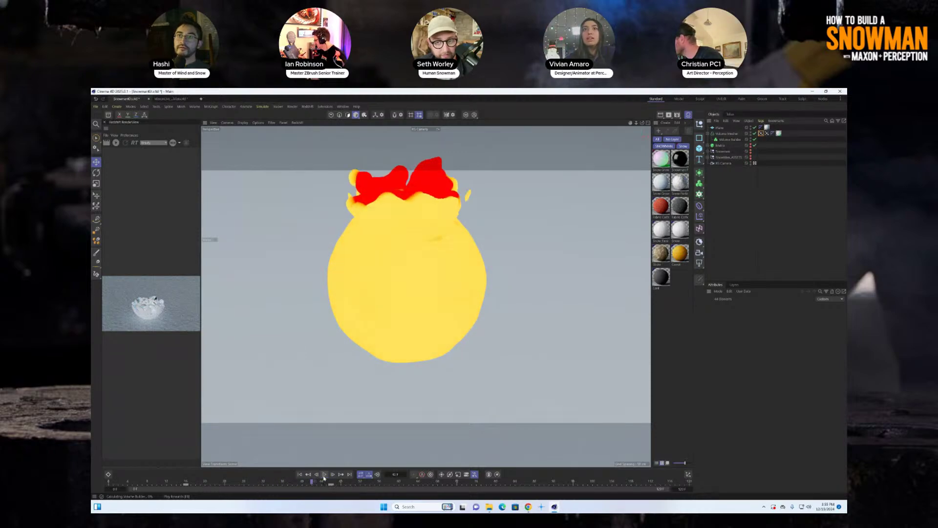
click(301, 476)
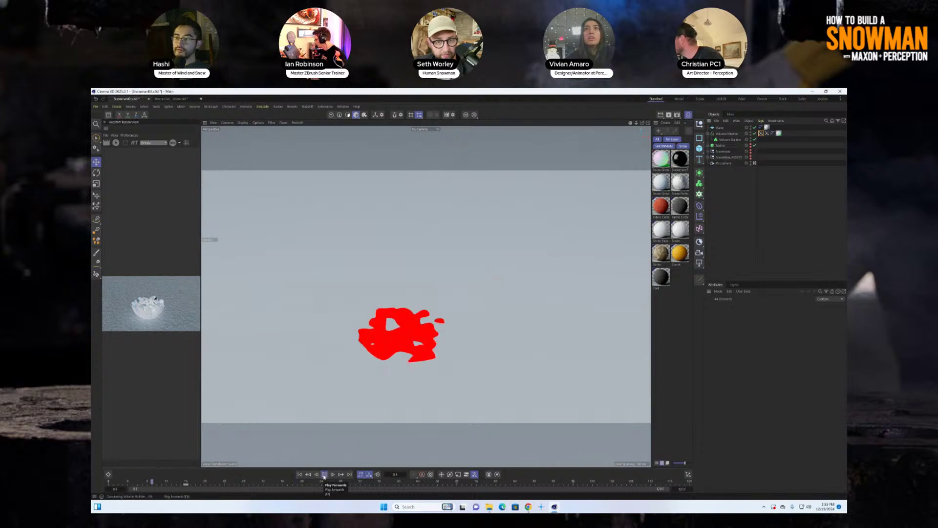
click(324, 475)
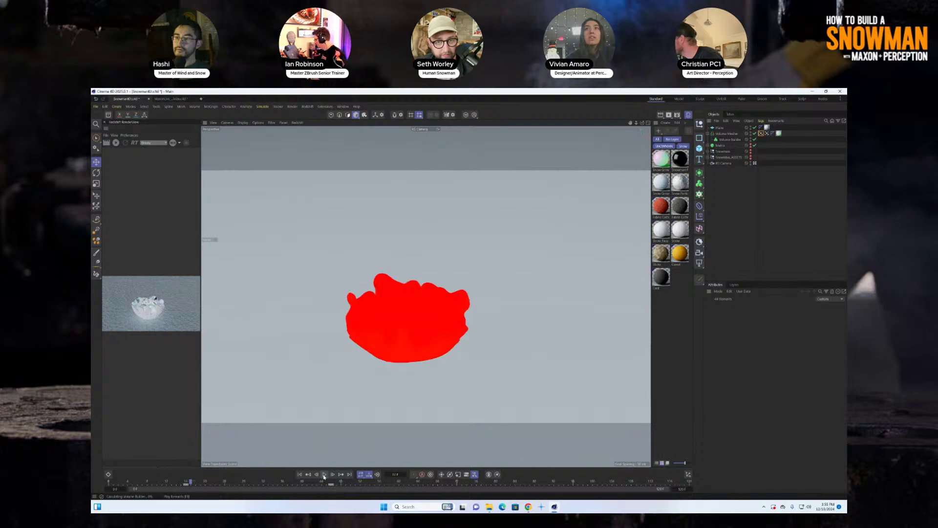
- Enlarge the render view, refresh the render, and switch the Vertex Map's Solid layer off and back on to compare the shading
drag(202, 339, 402, 271)
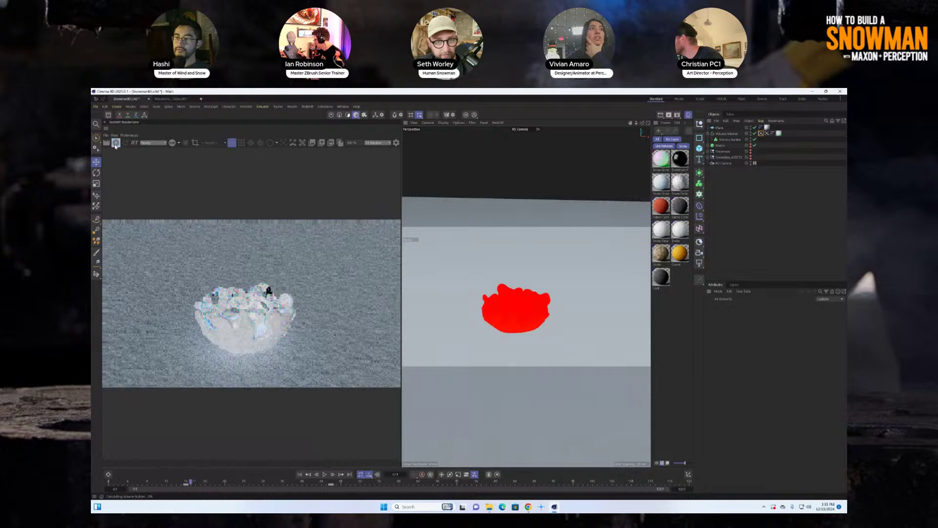
click(116, 143)
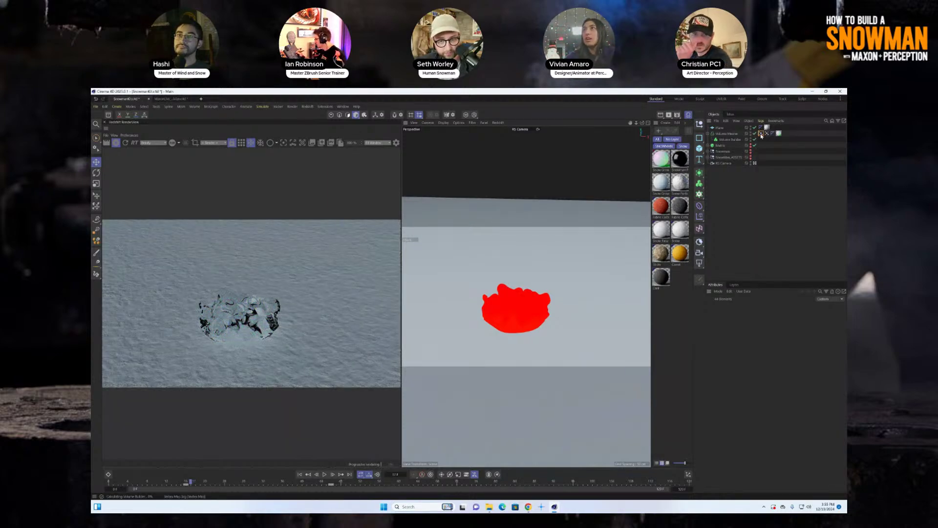
click(761, 134)
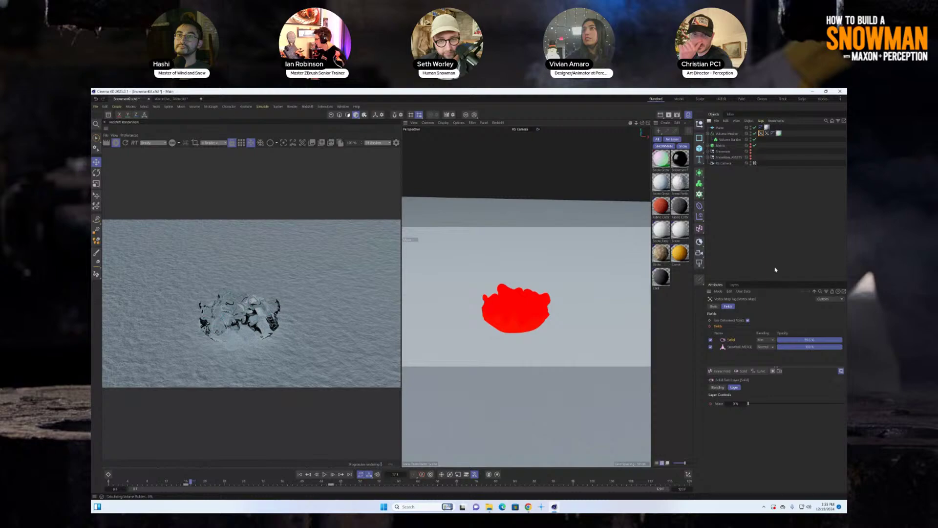
click(711, 339)
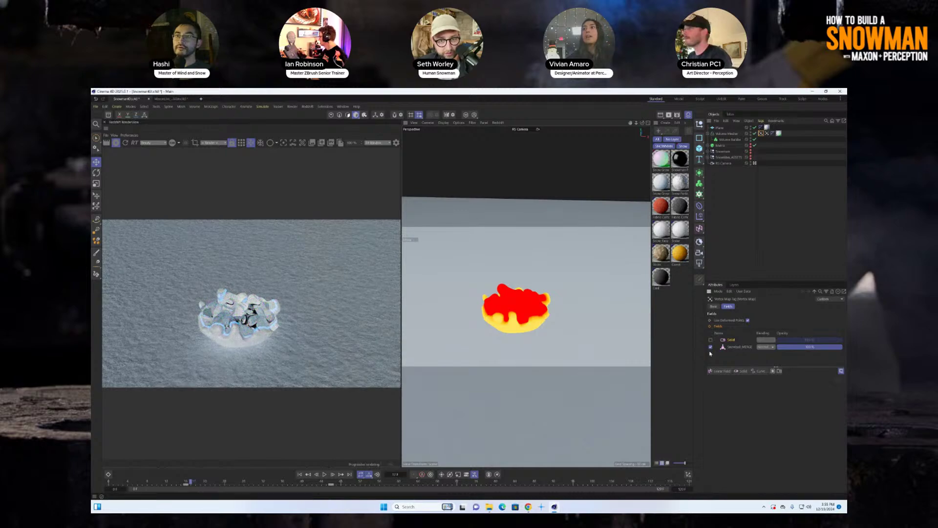
click(710, 340)
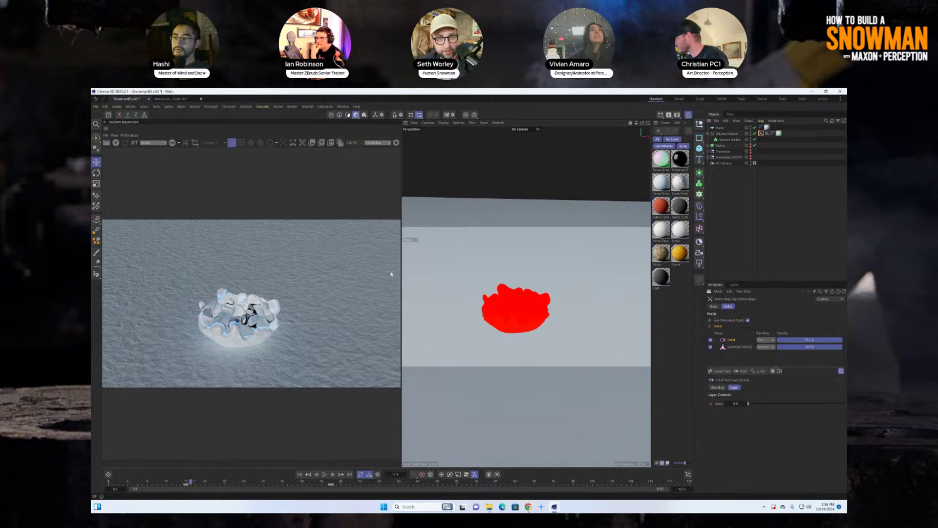
- Search the asset library for "snow" and place the snowy fir tree model in the scene behind the ice splash
click(108, 114)
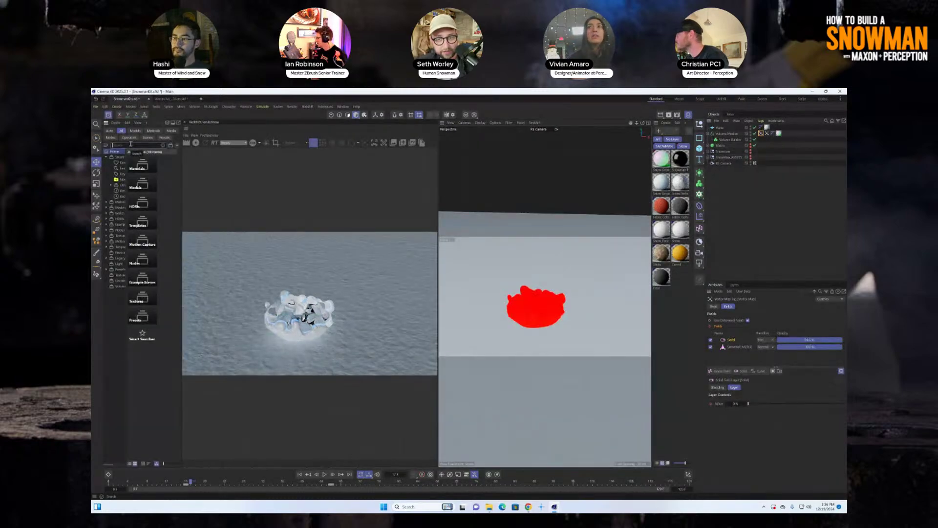
click(131, 144)
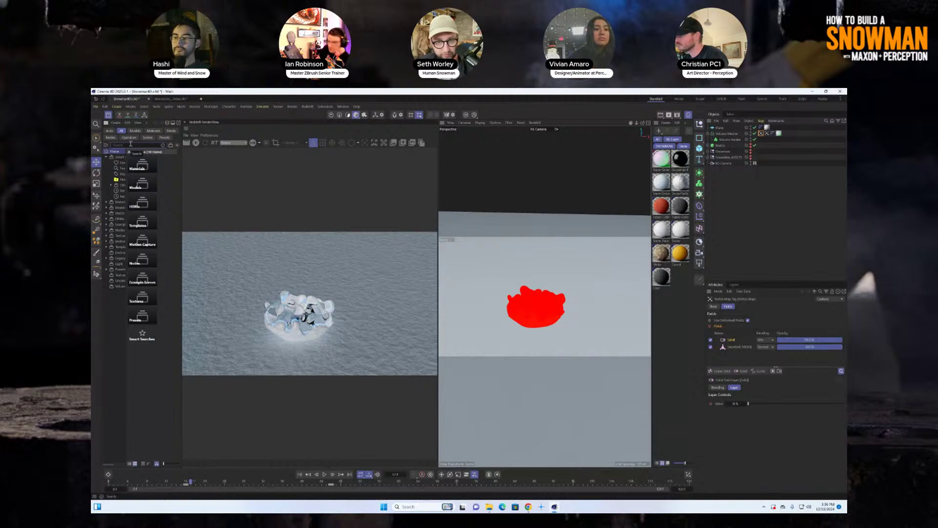
text(snow)
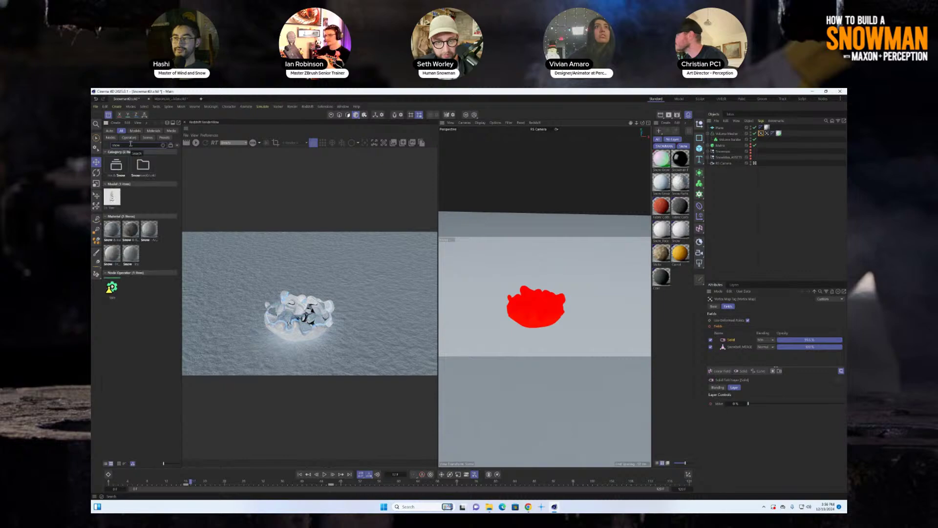
drag(454, 274, 456, 275)
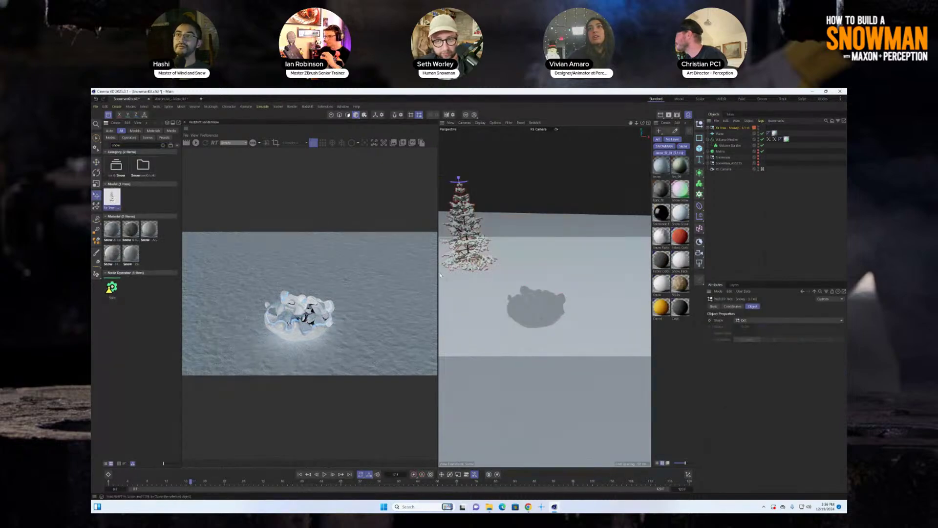
click(109, 115)
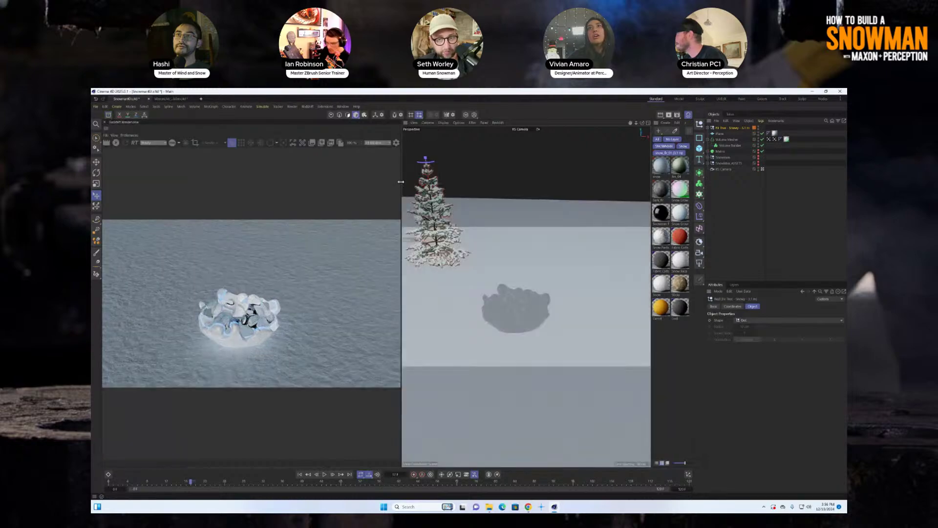
- Leave the RS Camera, frame the fir tree and splash on the snow plane, and display the tree's coordinates
drag(401, 182, 172, 182)
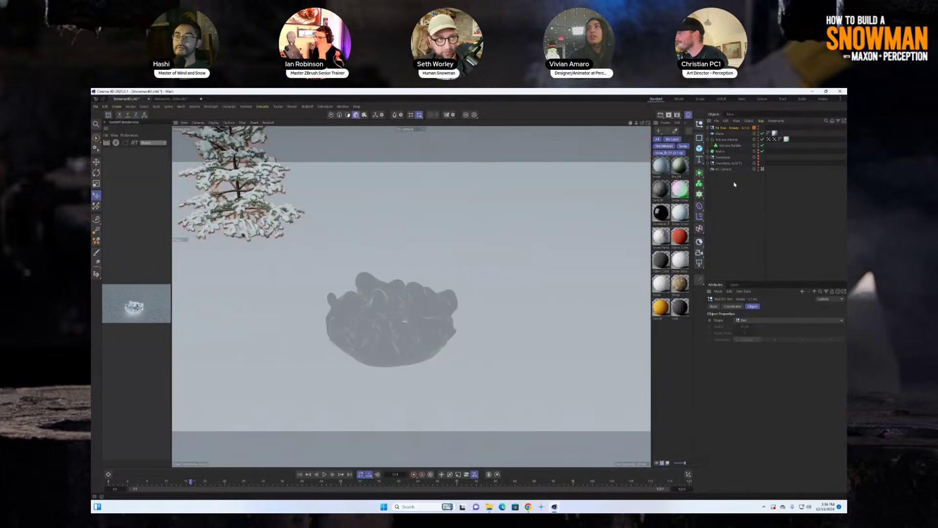
click(762, 168)
scroll(504, 267, down, 5)
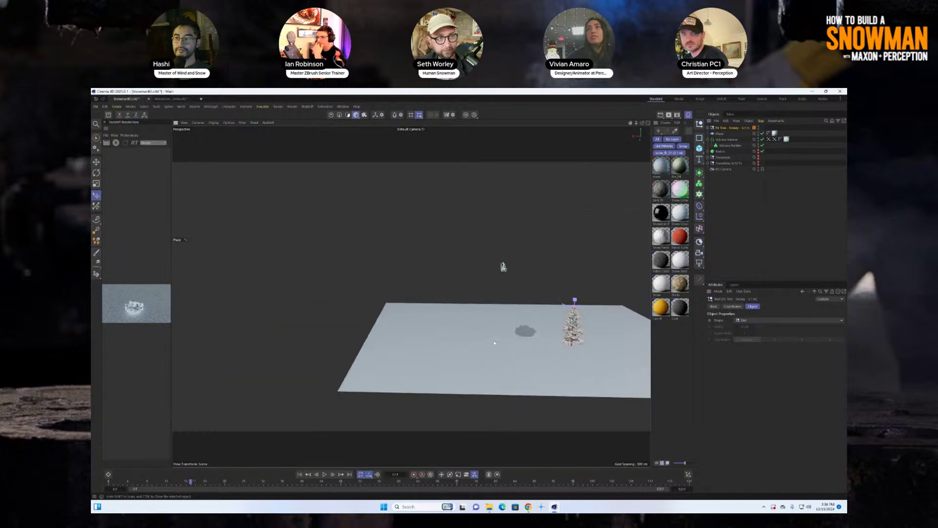
scroll(494, 343, up, 2)
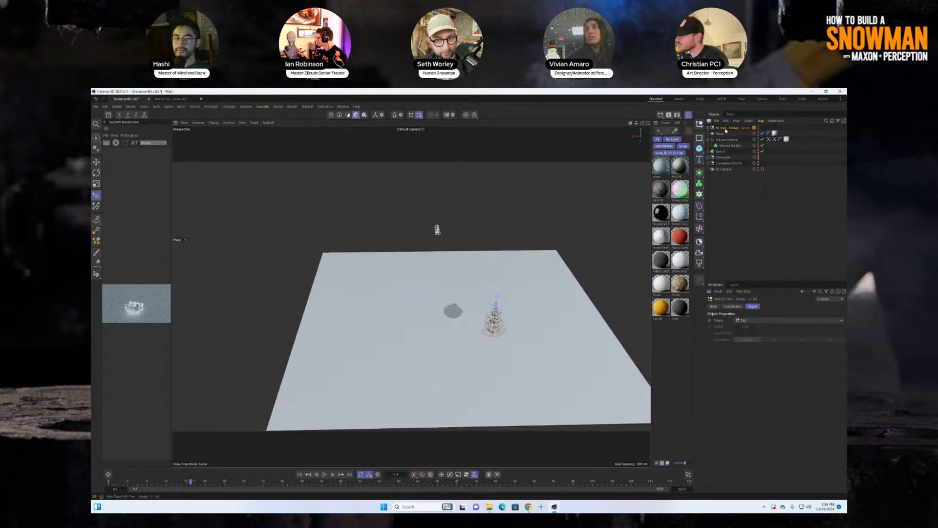
alt+drag(410, 234, 386, 276)
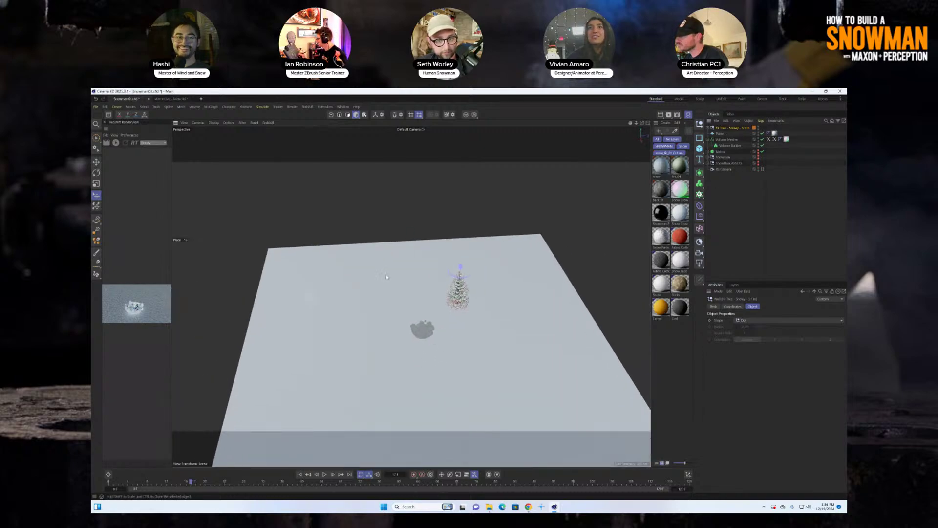
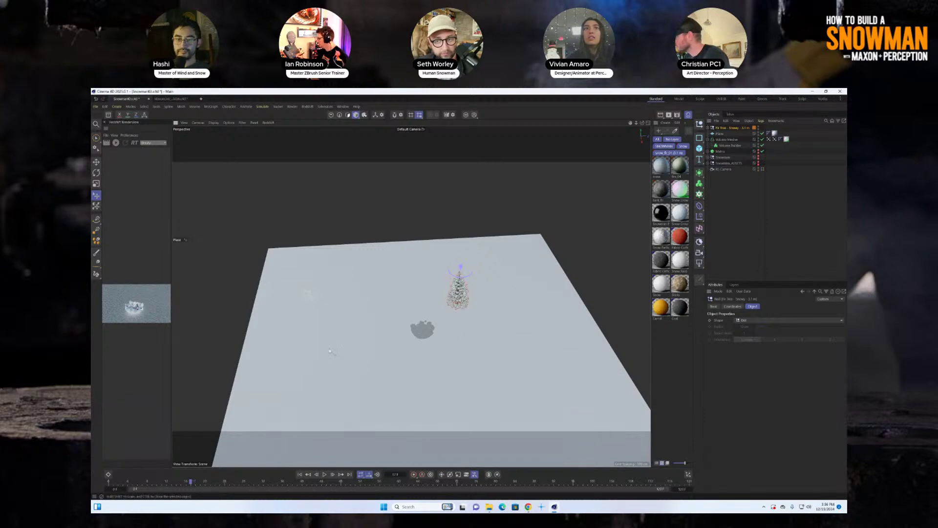
drag(172, 322, 202, 323)
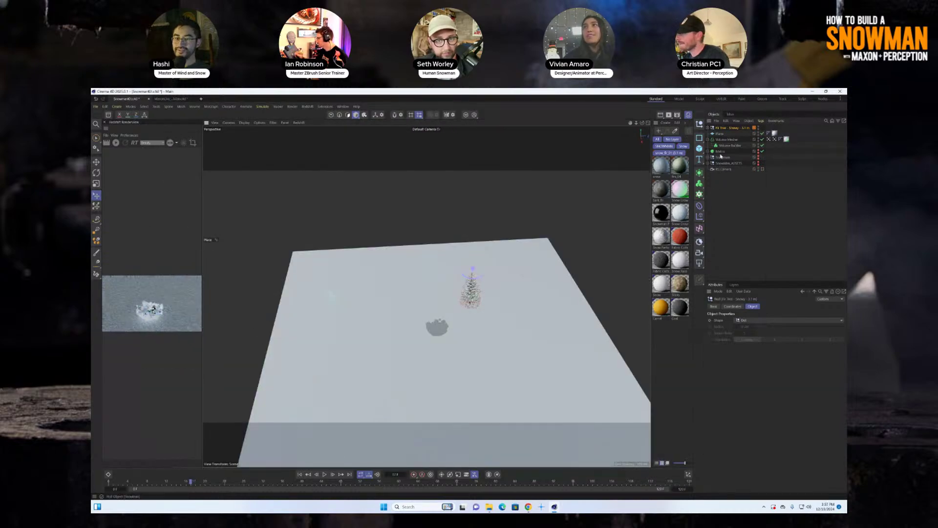
scroll(454, 321, up, 6)
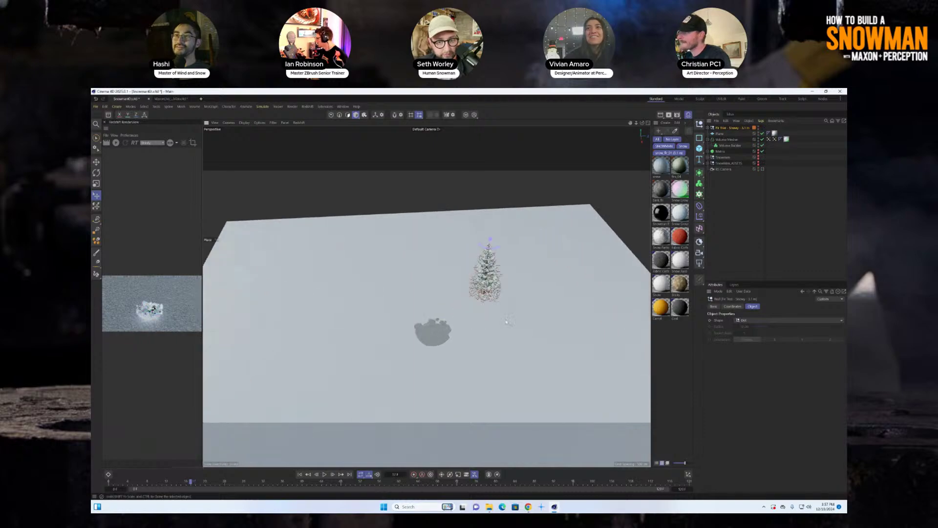
alt+drag(361, 352, 398, 362)
alt+middle_drag(397, 362, 412, 344)
alt+drag(412, 343, 427, 341)
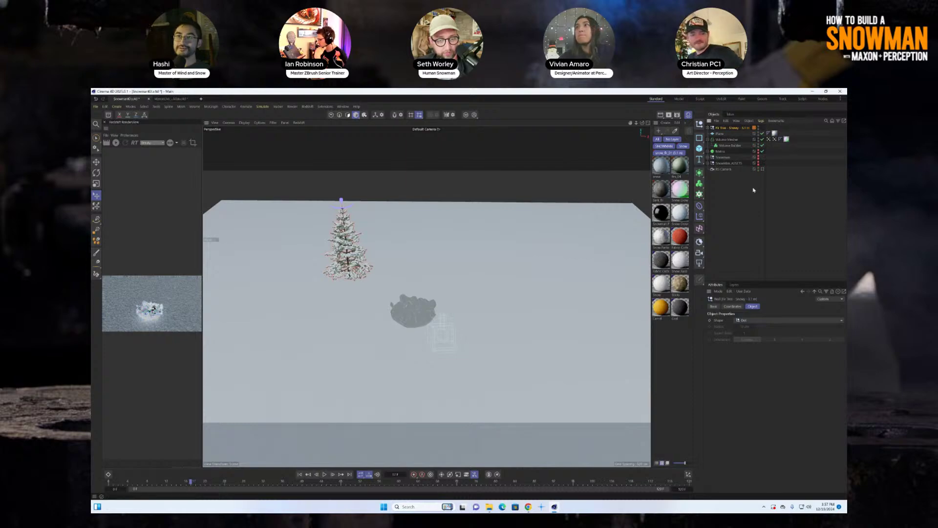
click(739, 306)
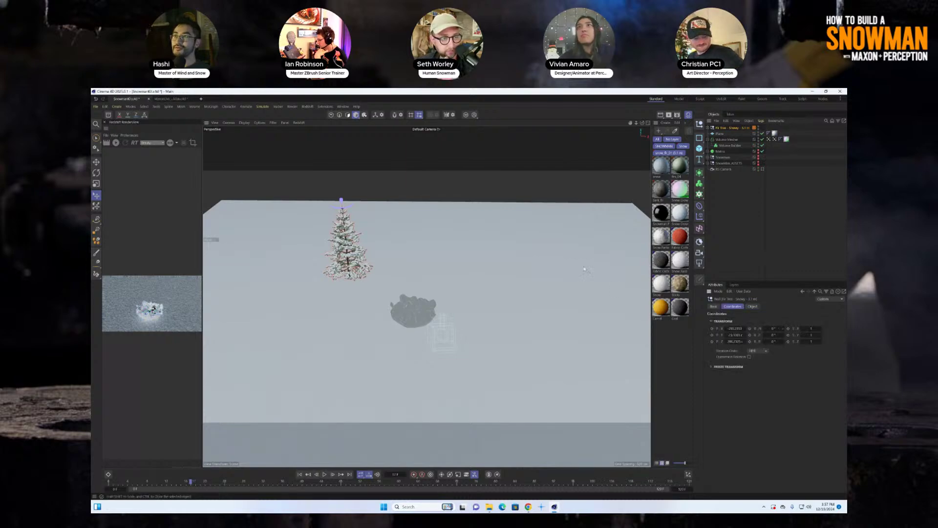
- Open the ice splash material's node graph and examine the Vertex Attribute, Ramp and RS Material nodes
double_click(681, 189)
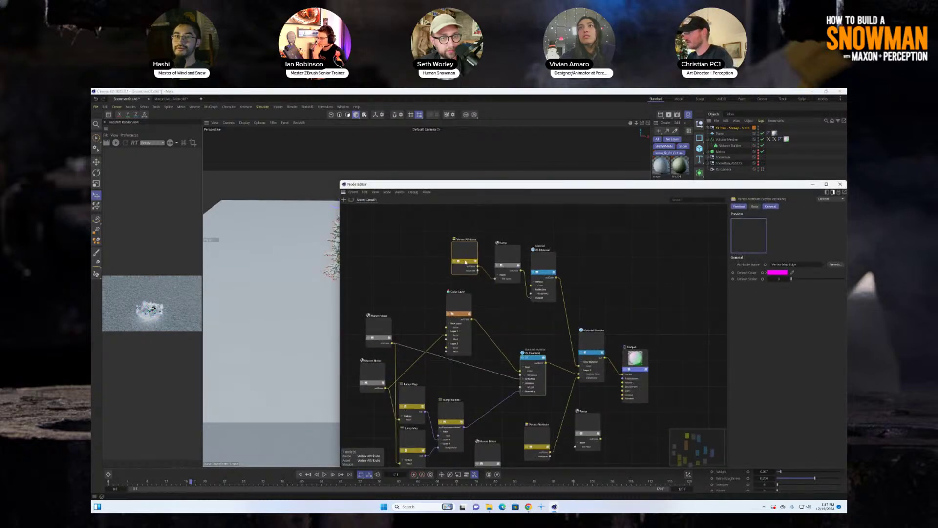
scroll(481, 254, up, 2)
middle_drag(493, 252, 485, 260)
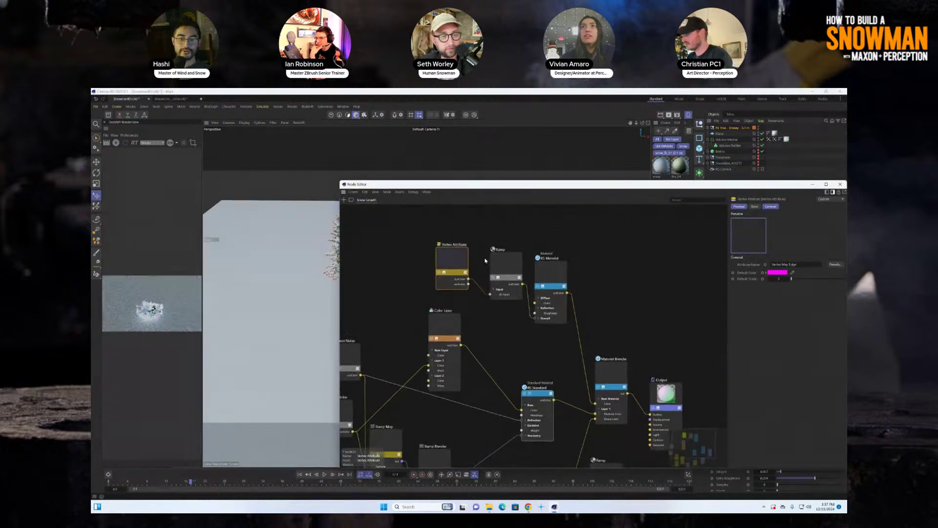
scroll(490, 251, up, 2)
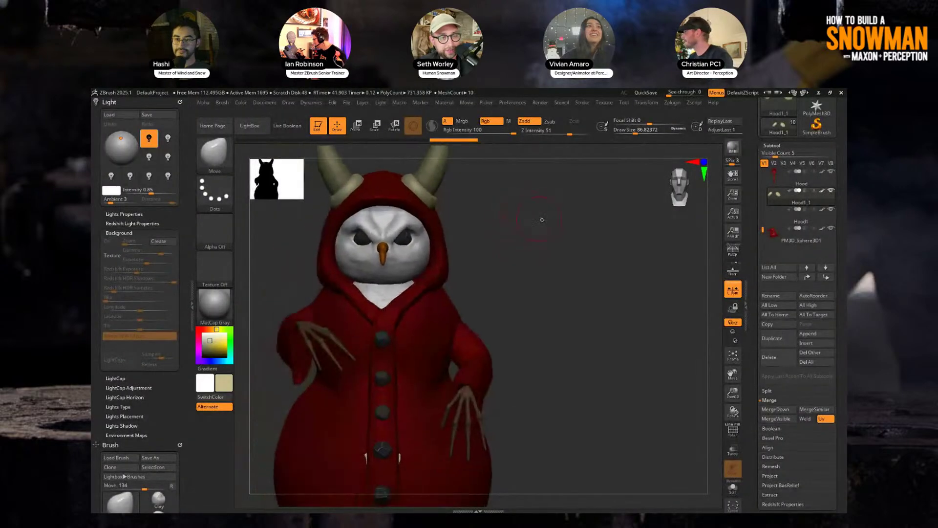
- In ZBrush, check the hooded snowman's polygroup display and make the Hood subtool active
mouse_move(542, 220)
alt+mouse_down()
mouse_move(524, 212)
mouse_move(486, 239)
alt+mouse_up()
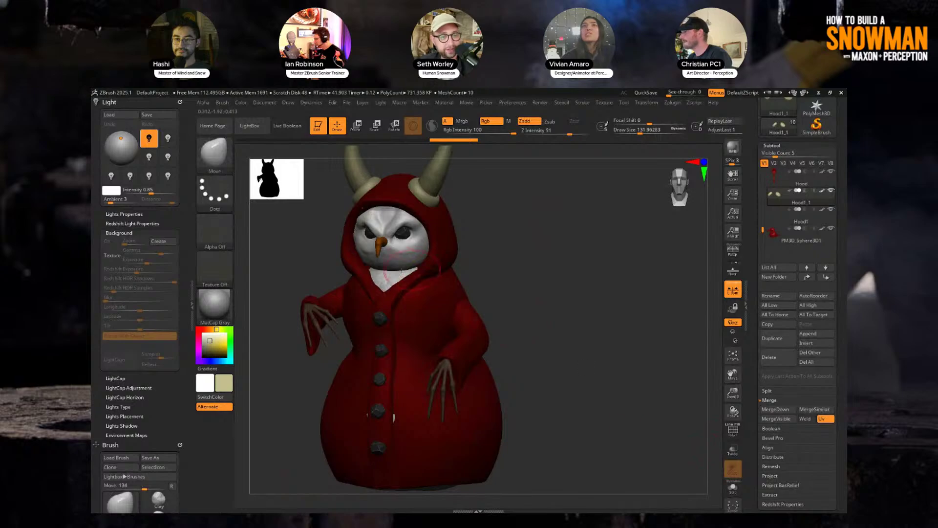
key(shift+f)
key(shift+f)
alt+drag(503, 200, 496, 232)
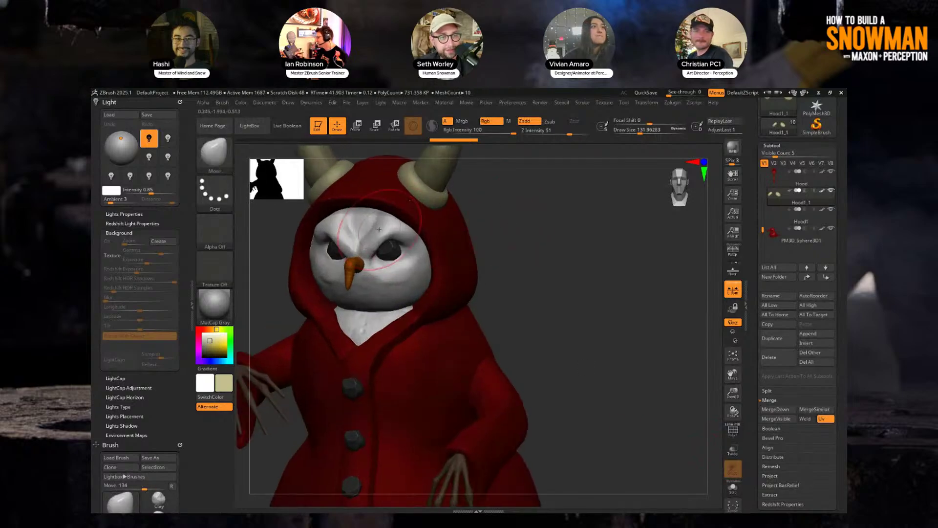
alt+click(445, 239)
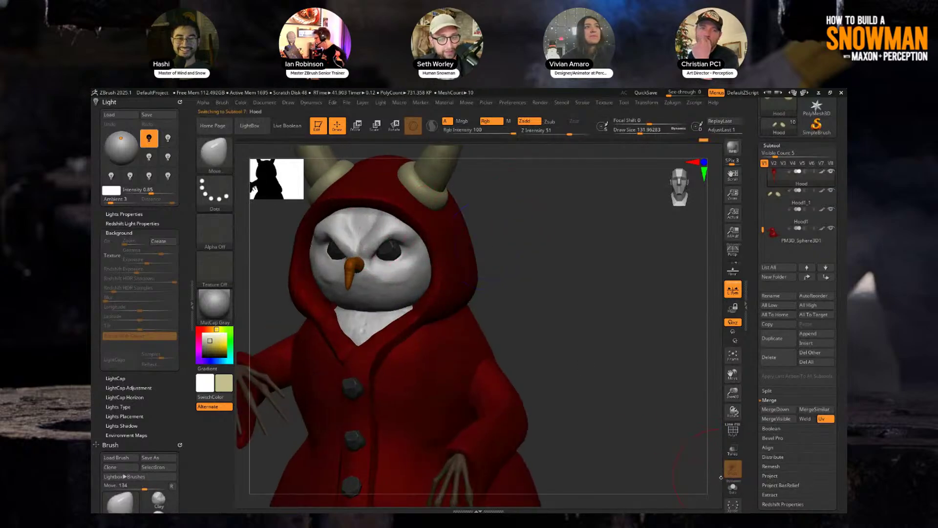
- Examine the hooded snowman's coat, face and front trim from several angles
alt+drag(591, 370, 542, 320)
alt+drag(542, 320, 540, 357)
drag(557, 277, 616, 235)
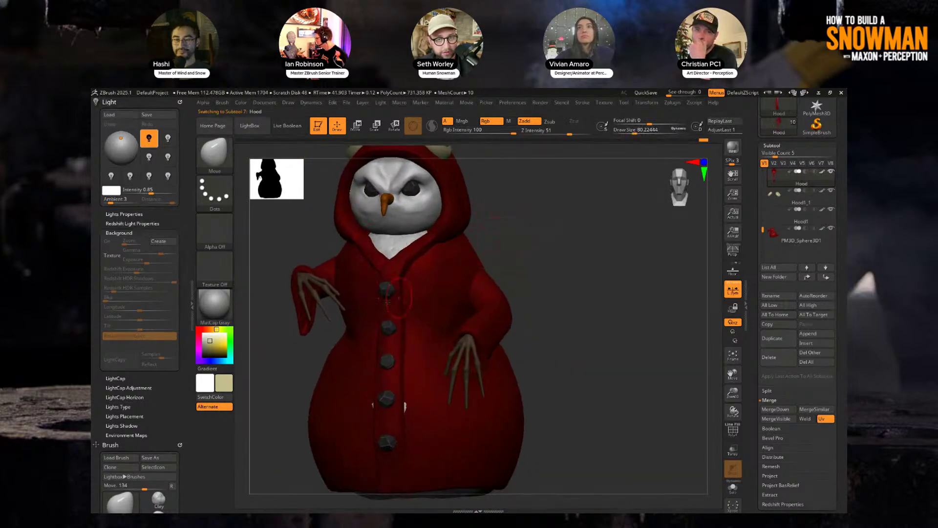
key(ctrl)
drag(540, 262, 561, 264)
mouse_move(561, 263)
alt+mouse_down()
mouse_move(559, 249)
mouse_move(565, 299)
alt+mouse_up()
key(ctrl)
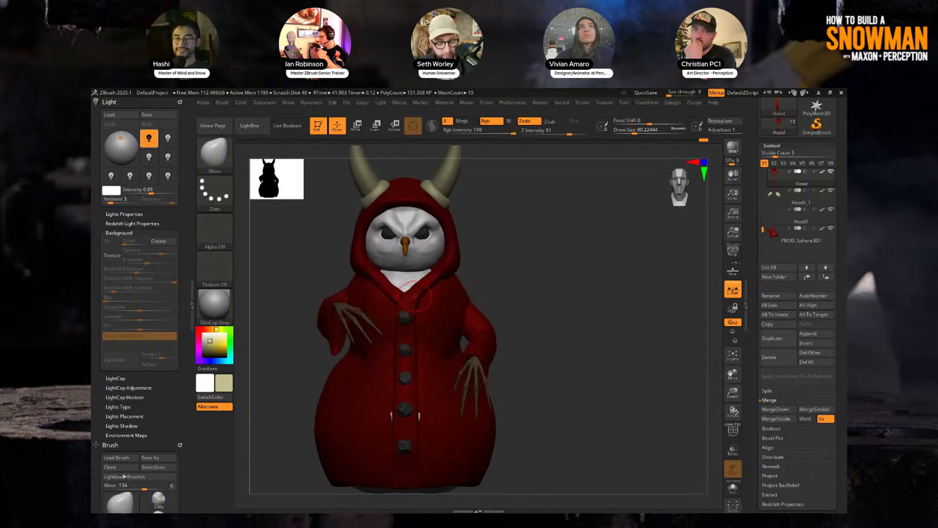
drag(493, 280, 464, 277)
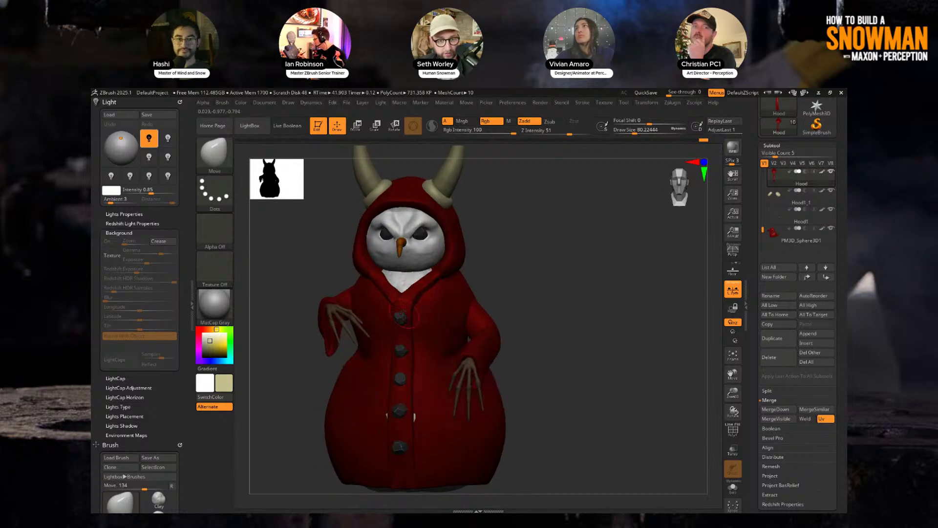
key(ctrl)
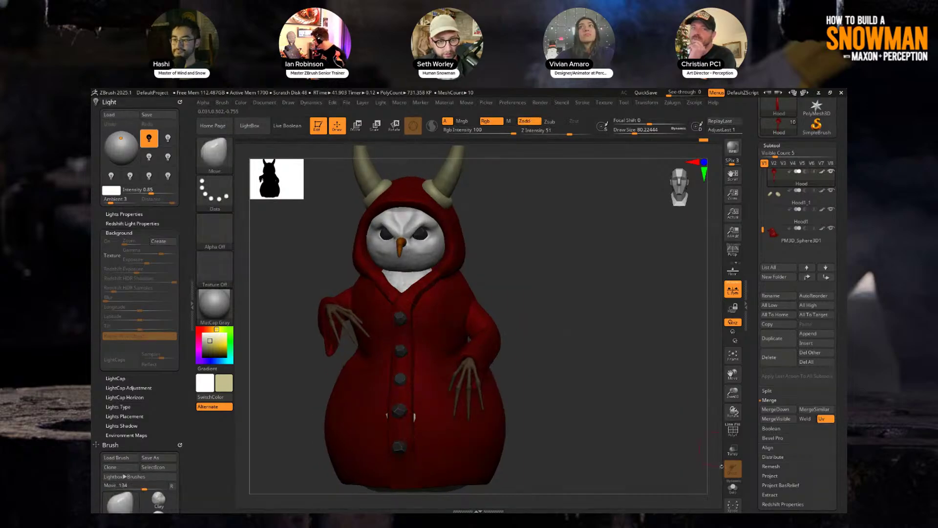
- Isolate the Hood subtool, lasso-mask its front trim, invert the mask, and bring the other subtools back into view
click(733, 488)
drag(600, 382, 523, 372)
key(ctrl)
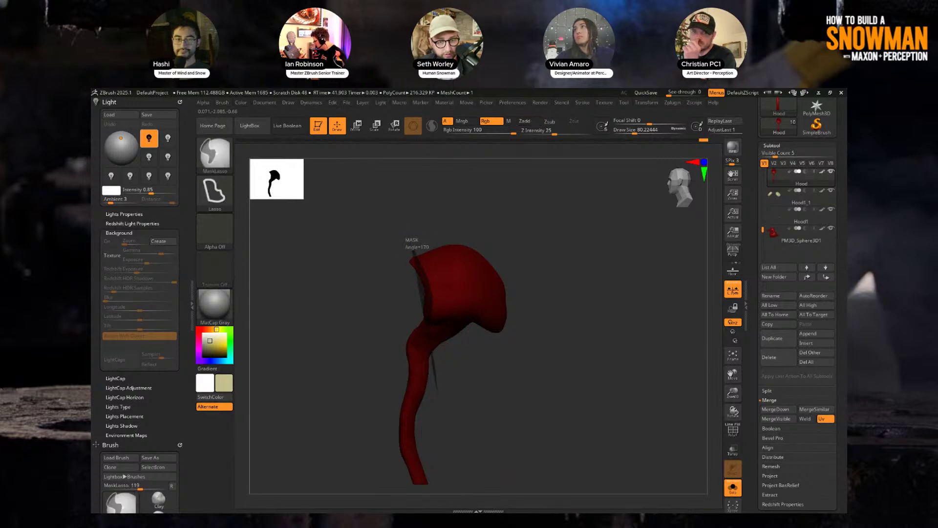
mouse_move(437, 391)
ctrl+mouse_down()
mouse_move(408, 498)
mouse_move(398, 244)
mouse_move(412, 244)
ctrl+mouse_up()
mouse_move(484, 227)
mouse_down()
mouse_move(547, 230)
mouse_move(553, 258)
mouse_move(543, 247)
mouse_move(549, 236)
mouse_move(533, 290)
mouse_up()
key(ctrl+z)
ctrl+click(523, 241)
key(s)
click(733, 488)
- Fill the unmasked front trim of the hood with the current beige color and inspect it on the whole figure
click(241, 103)
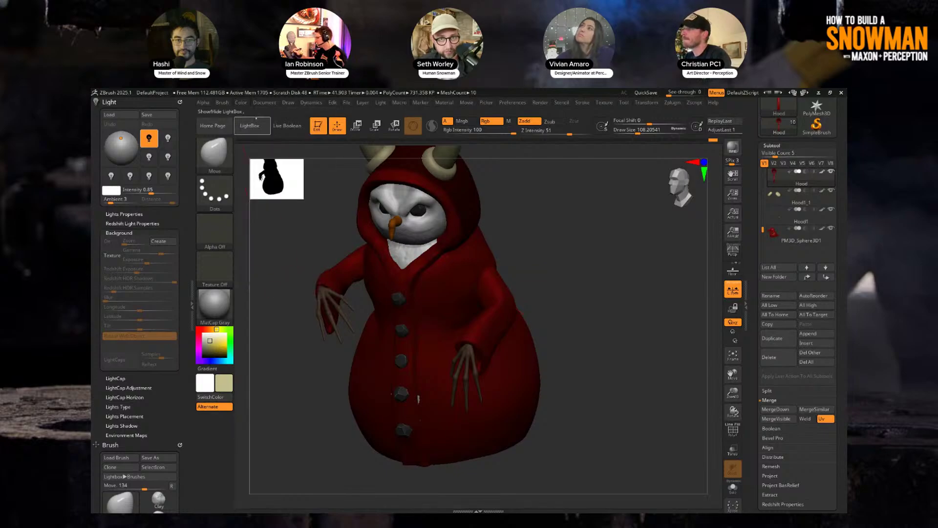
click(241, 103)
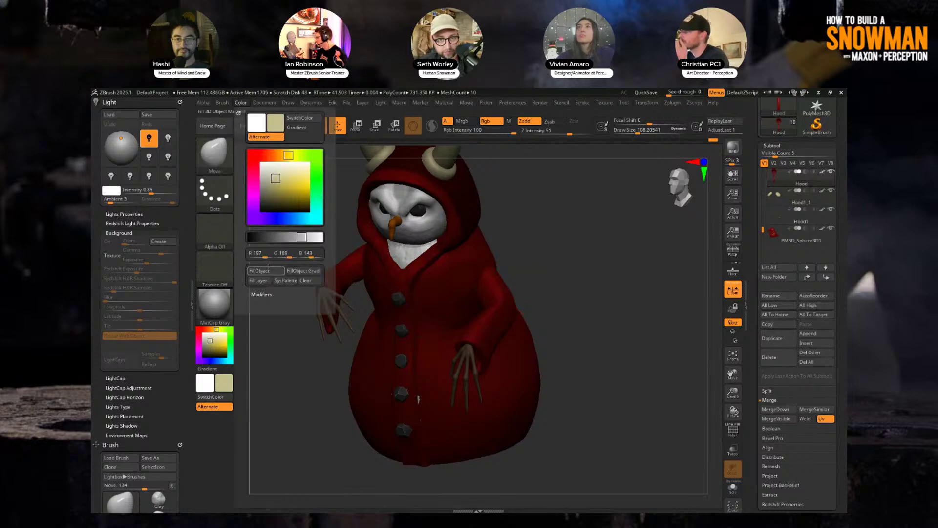
click(267, 271)
drag(608, 230, 537, 244)
key(f)
key(shift+f)
key(shift+f)
drag(537, 244, 445, 261)
mouse_move(534, 219)
mouse_down()
mouse_move(515, 241)
mouse_move(539, 242)
mouse_move(554, 222)
mouse_move(558, 235)
mouse_move(546, 243)
mouse_move(527, 216)
mouse_up()
- Make the horns subtool active and color the horns dark brown
alt+click(466, 194)
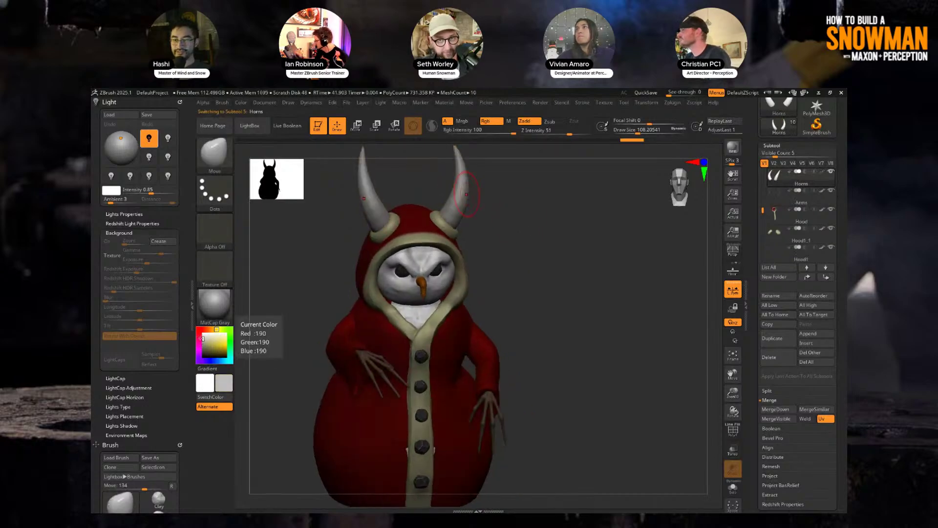
click(240, 103)
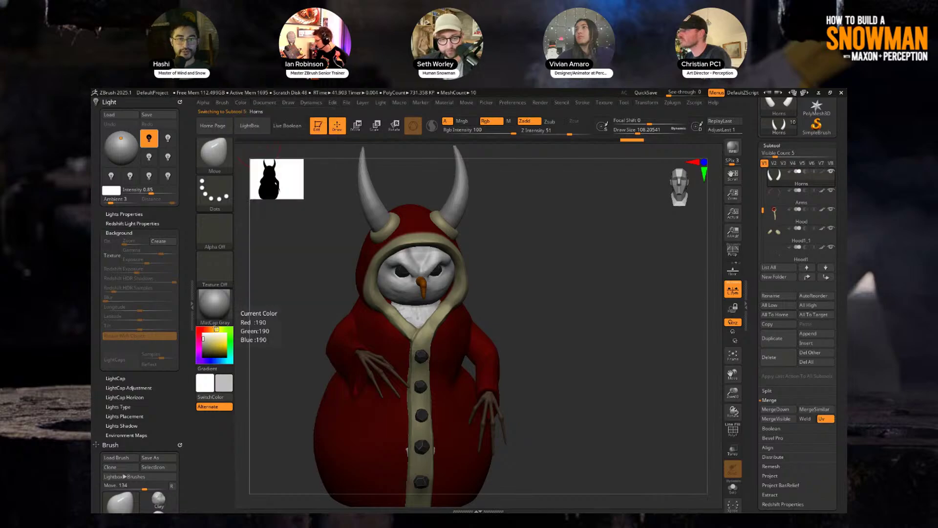
click(209, 330)
click(209, 350)
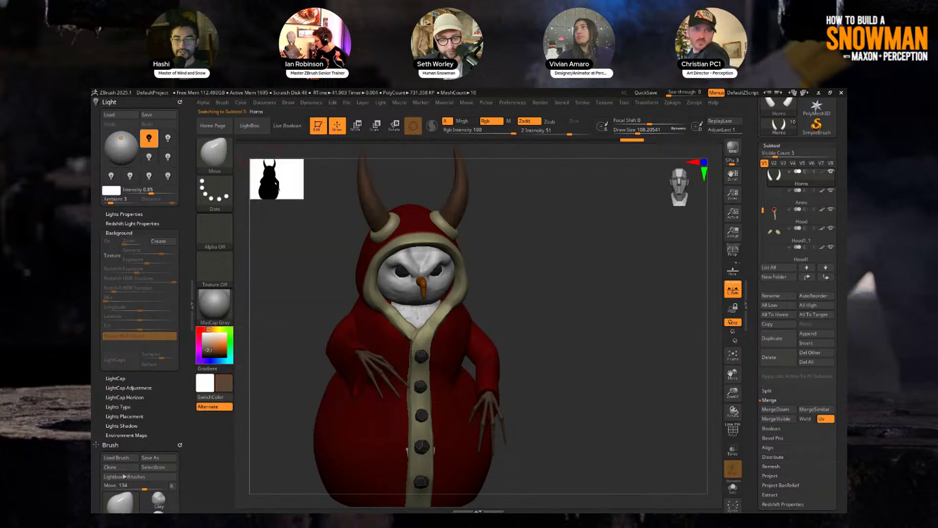
click(240, 103)
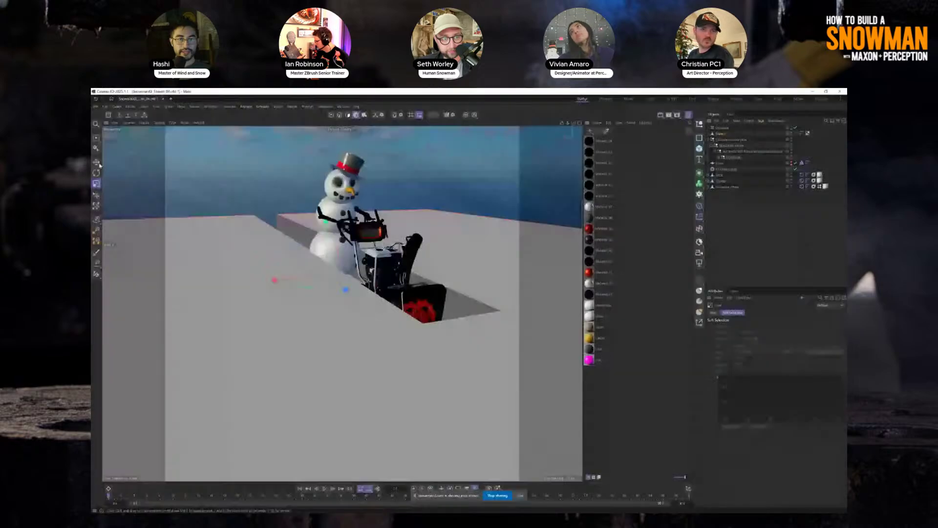
- Lower the snow plane in the Cinema 4D scene to expose the snow plow and frame its red auger up close
alt+drag(254, 264, 303, 267)
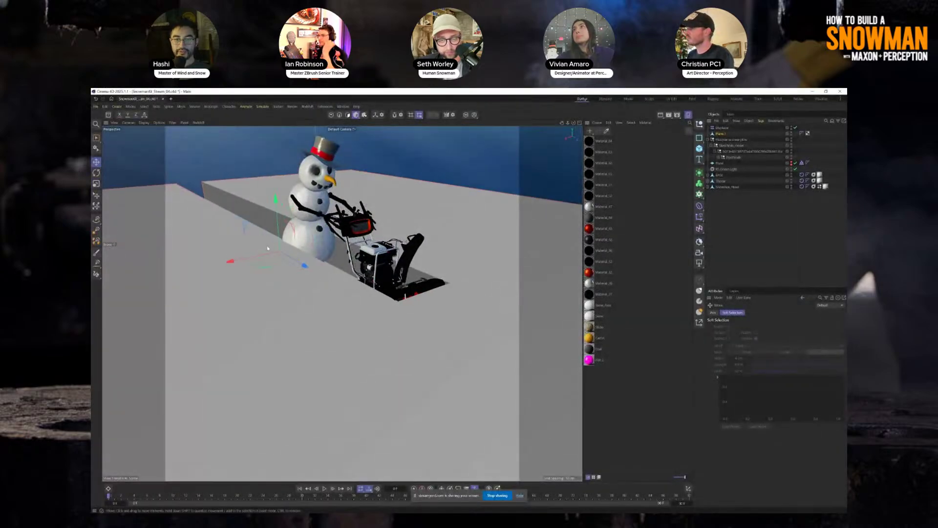
drag(278, 231, 277, 264)
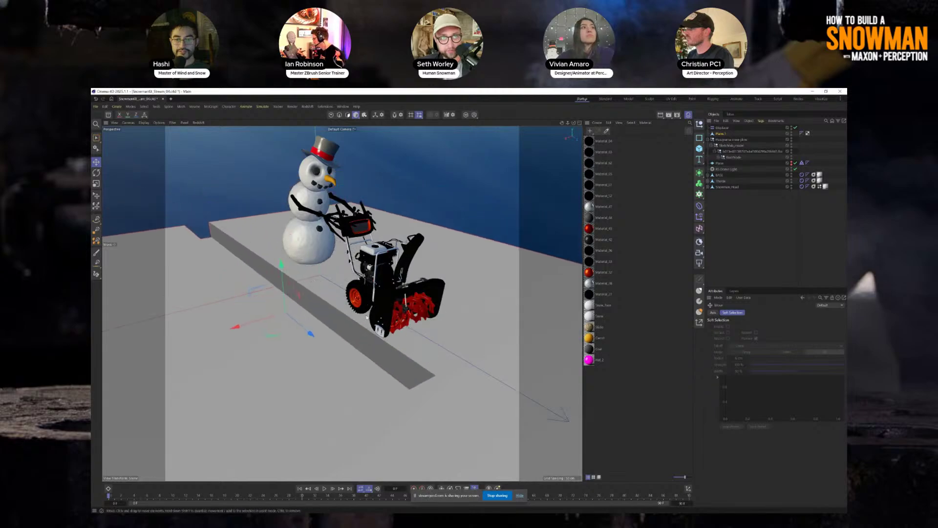
scroll(400, 314, up, 3)
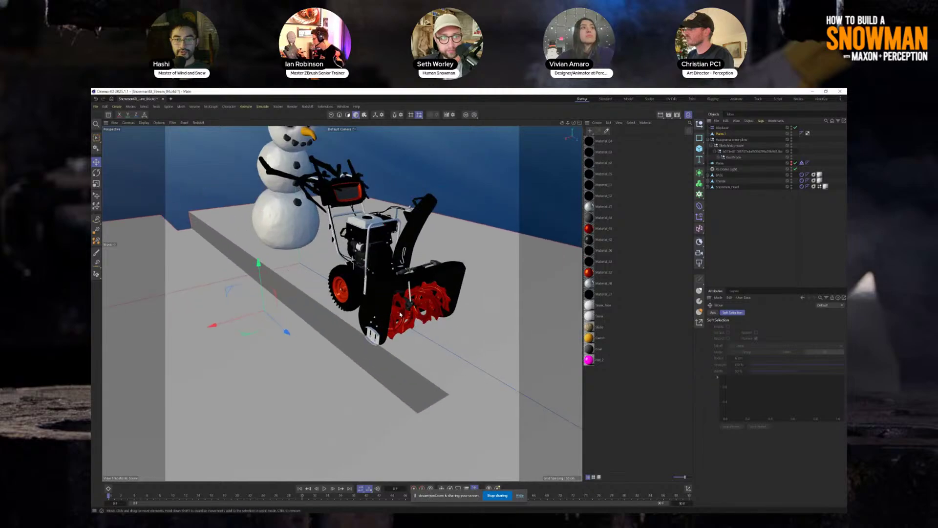
alt+drag(400, 314, 251, 353)
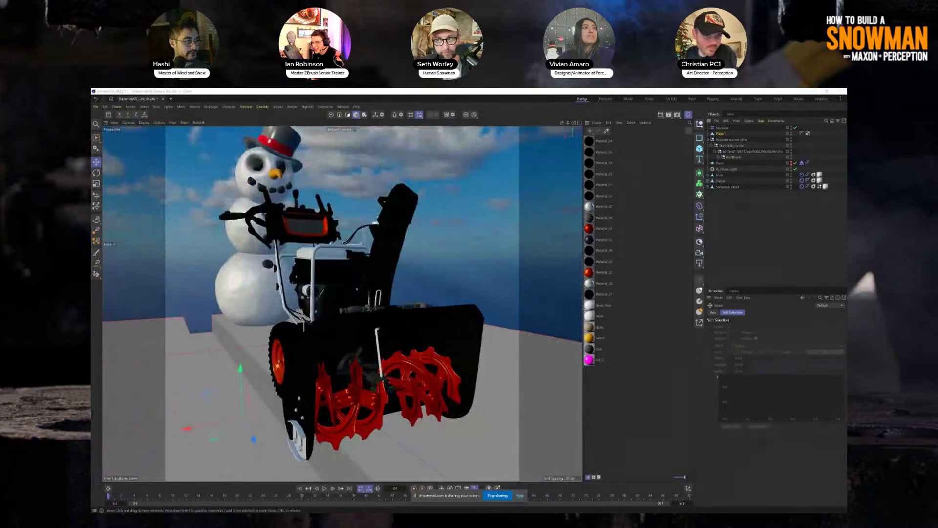
- Bring up the Sketchfab page of the Husqvarna snow plow for reference, and move it off the scene again
mouse_move(92, 336)
mouse_down()
mouse_move(356, 276)
mouse_move(349, 234)
mouse_move(385, 122)
mouse_up()
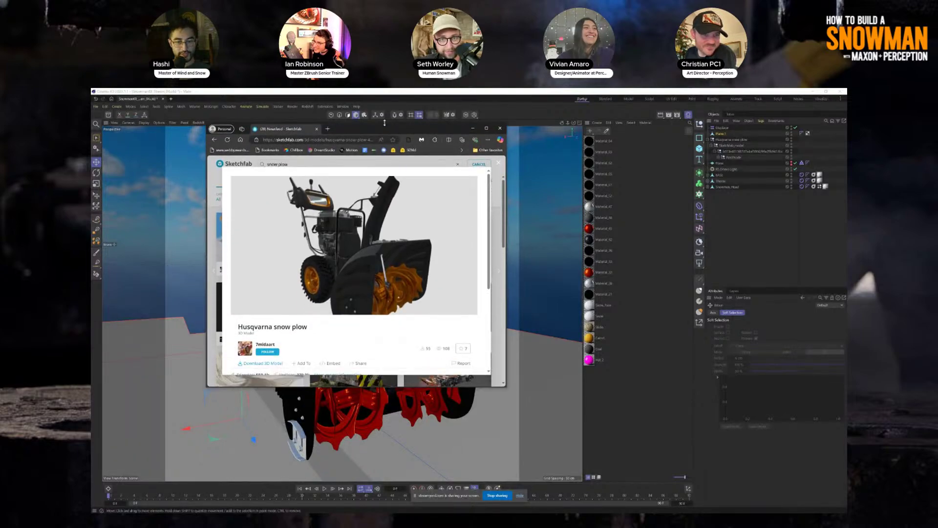
mouse_move(384, 123)
mouse_down()
mouse_move(387, 137)
mouse_move(390, 122)
mouse_move(91, 367)
mouse_up()
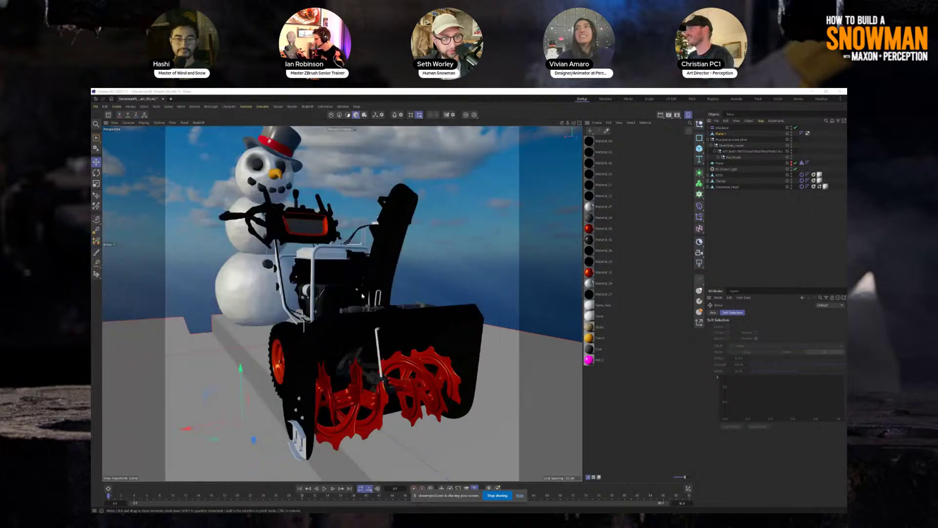
- Inspect the snow plow's body mesh and raise the snow plane back around the plow and snowman
click(444, 329)
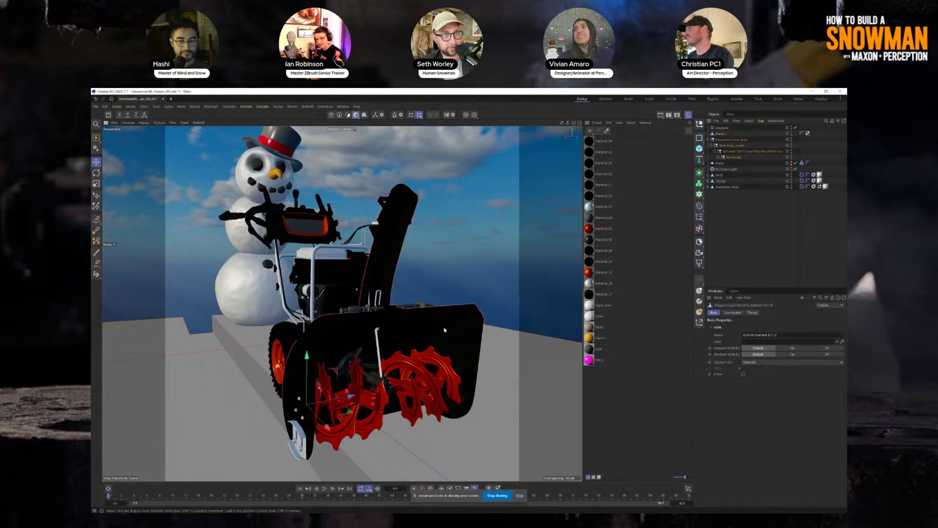
click(352, 396)
drag(352, 396, 373, 340)
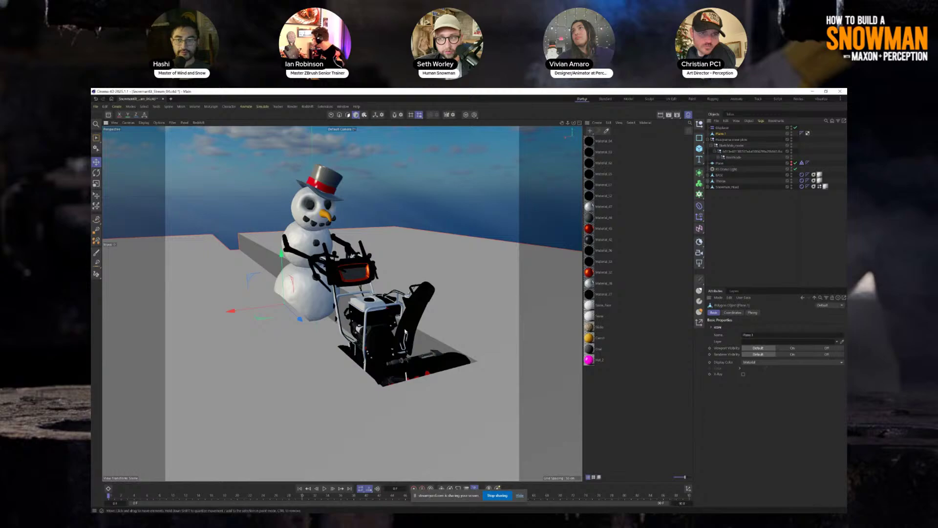
- Scale the snow plane and shift it along its length so the cut trench fits around the snow plow's front
alt+drag(405, 332, 188, 225)
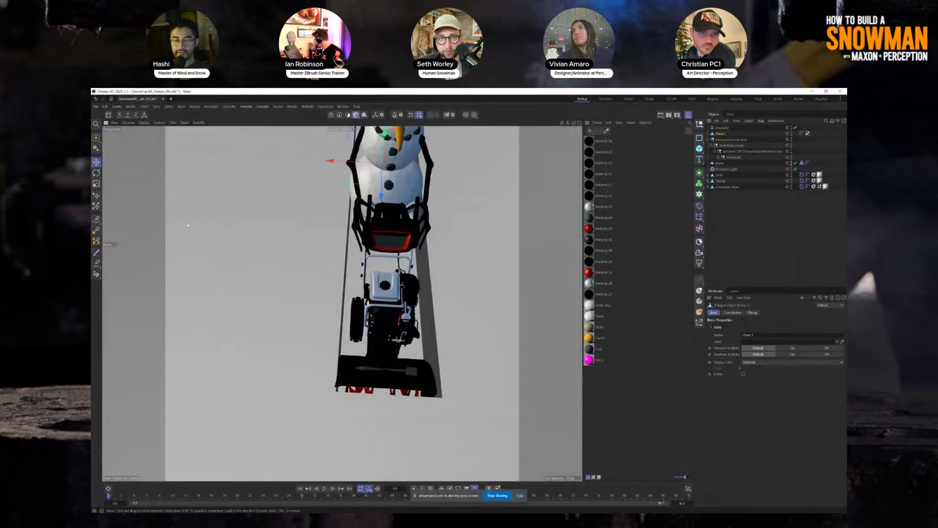
click(97, 183)
drag(378, 190, 447, 209)
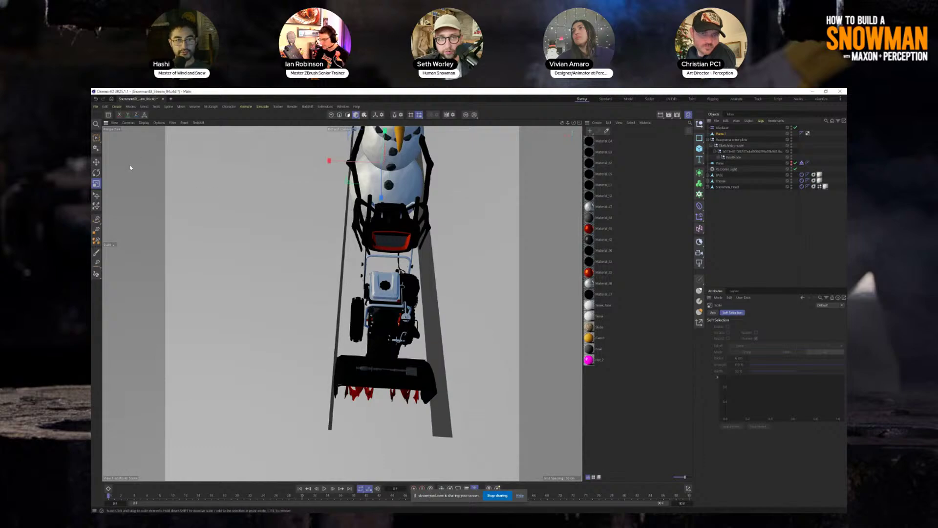
key(e)
drag(381, 196, 384, 184)
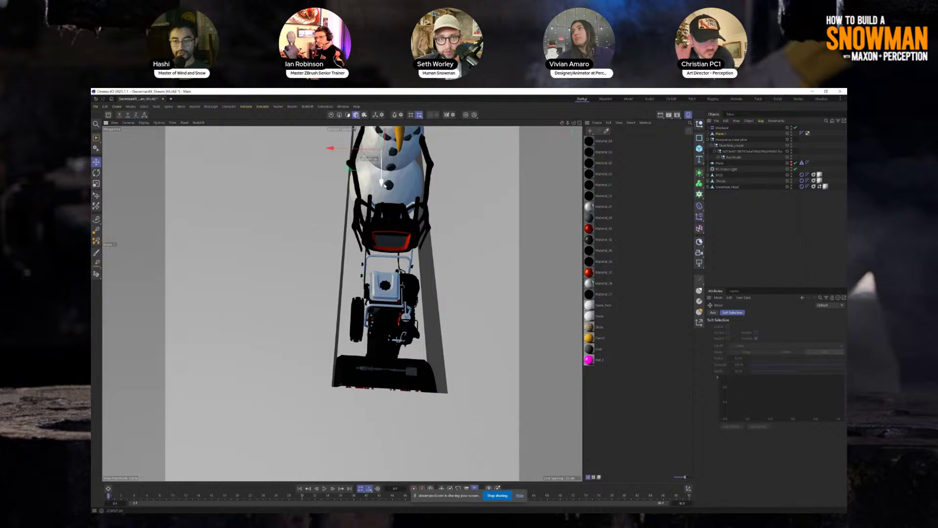
drag(355, 148, 242, 248)
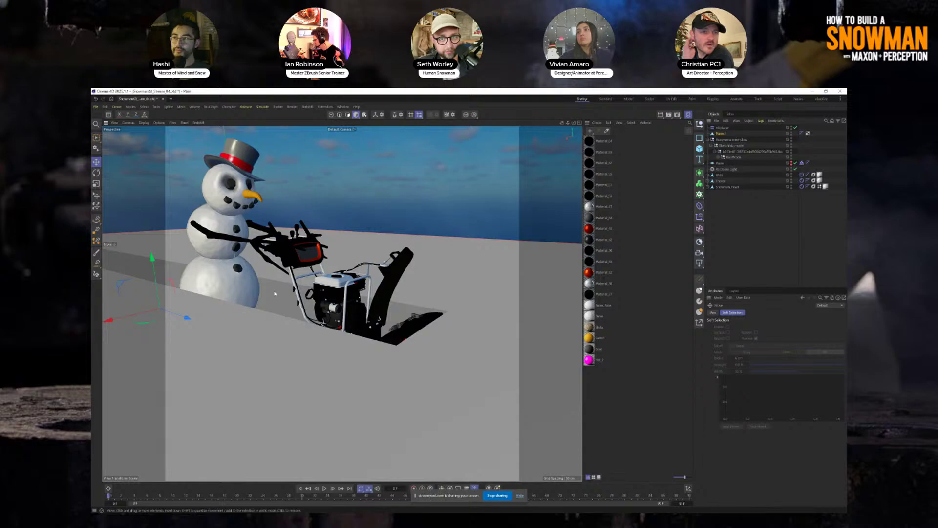
- Apply the Snow material to the trenched plane, then duplicate that material and select the copy
alt+drag(278, 293, 296, 307)
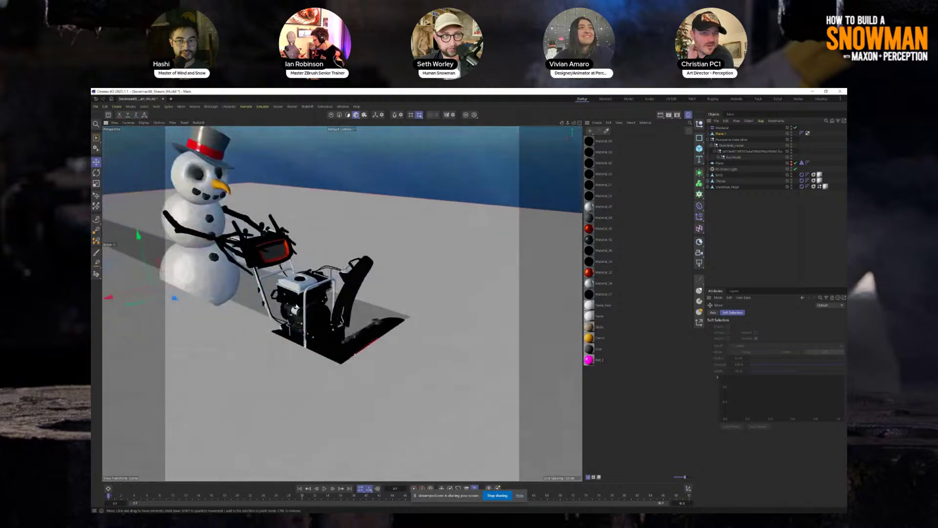
click(215, 281)
click(442, 277)
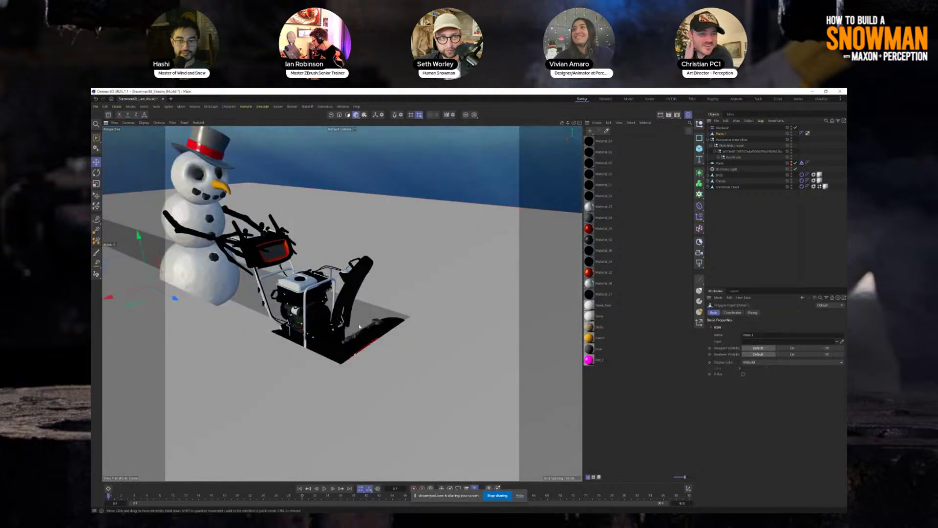
alt+drag(442, 277, 644, 207)
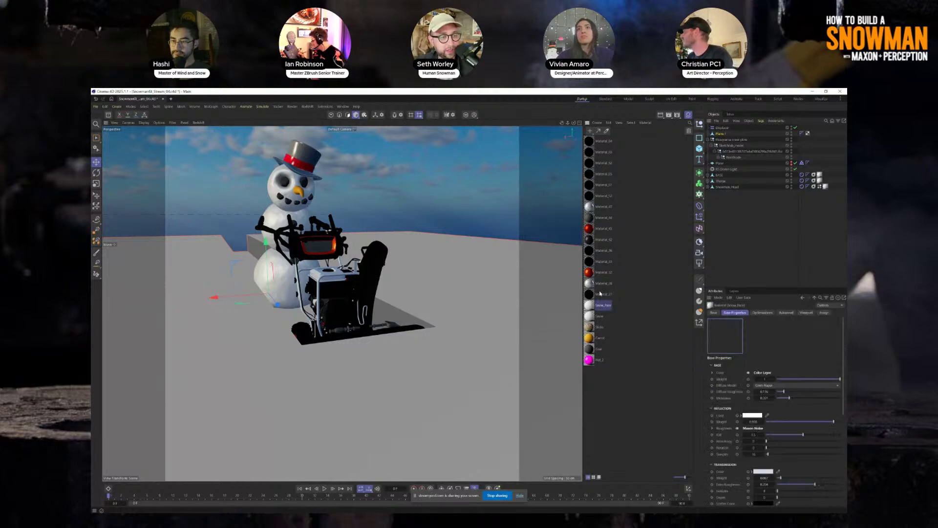
drag(589, 315, 472, 306)
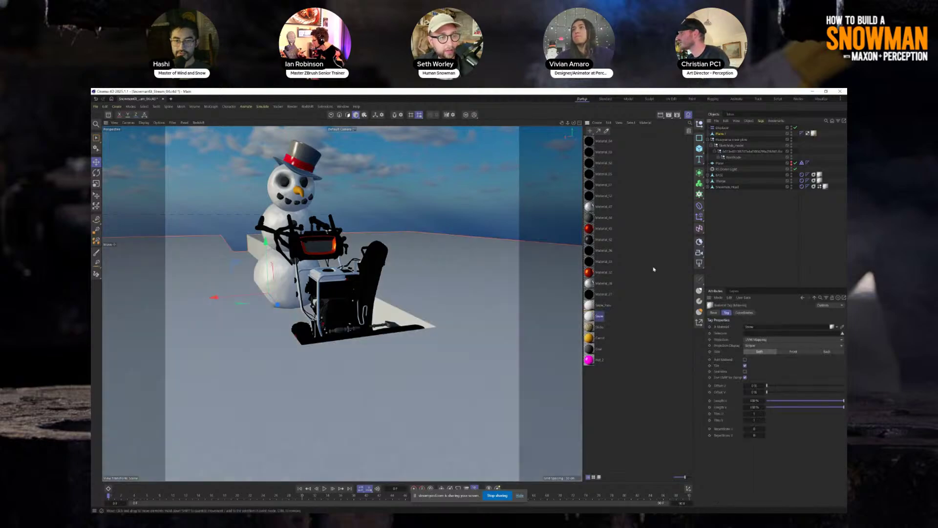
alt+drag(537, 323, 604, 311)
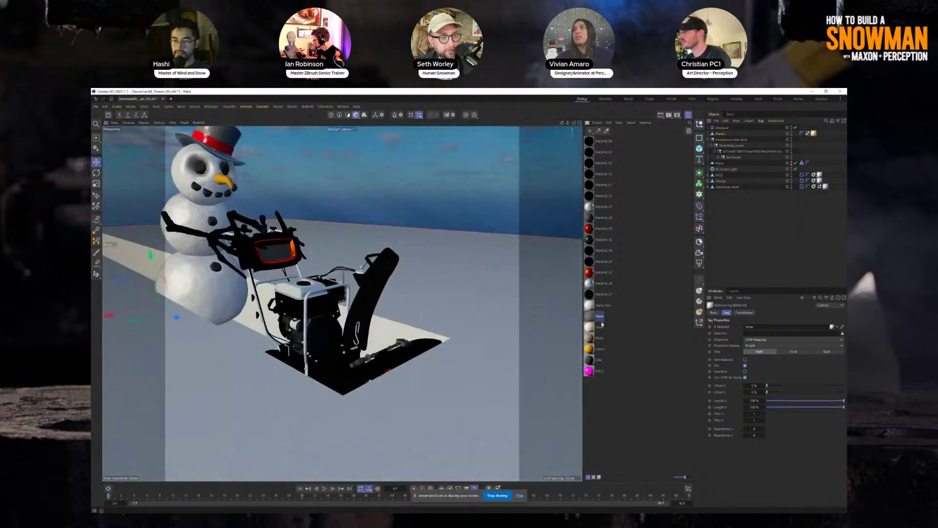
click(602, 316)
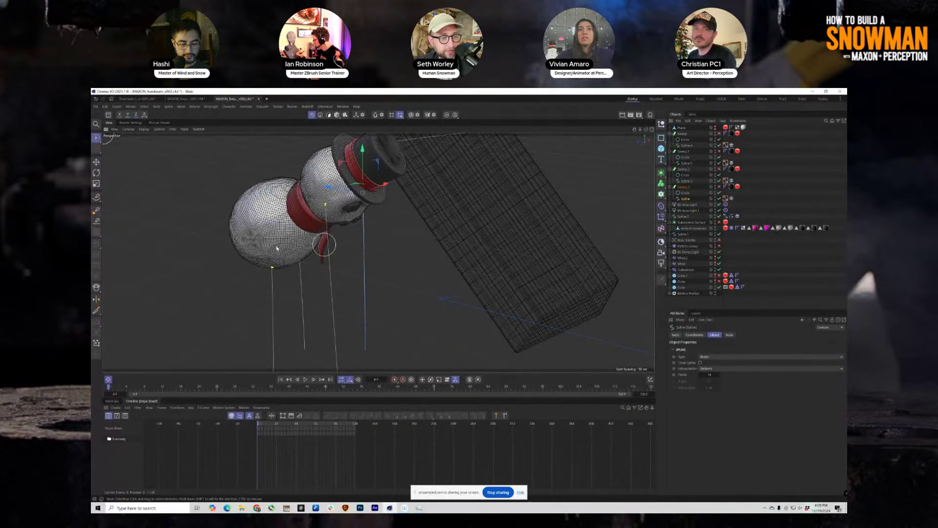
- Examine the rope splines' anchor points around the snowman from several angles and return to the camera view over the footage
alt+middle_drag(356, 234, 330, 218)
alt+drag(331, 217, 372, 211)
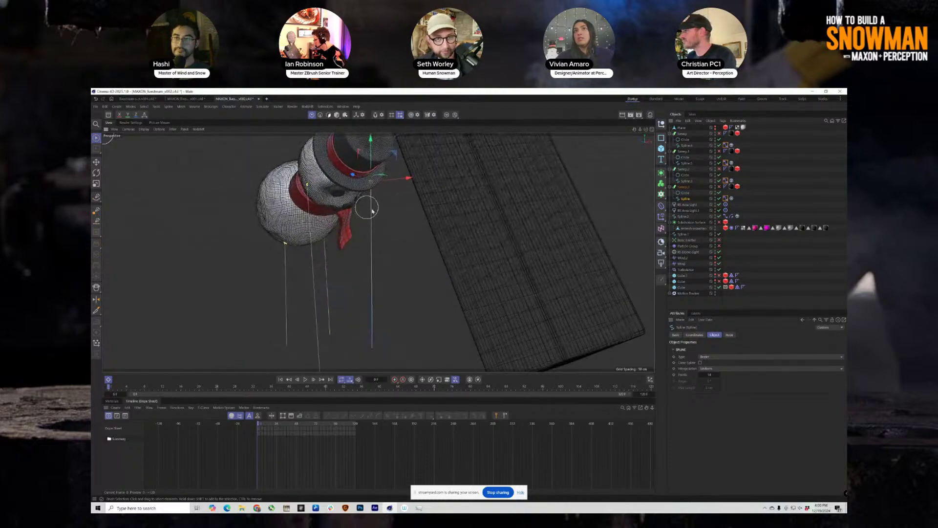
alt+drag(305, 284, 312, 264)
key(F5)
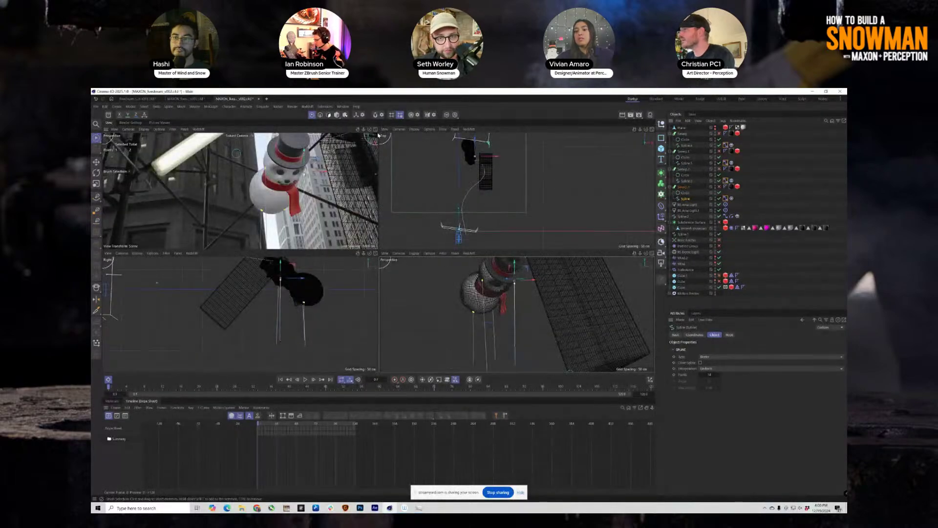
key(F1)
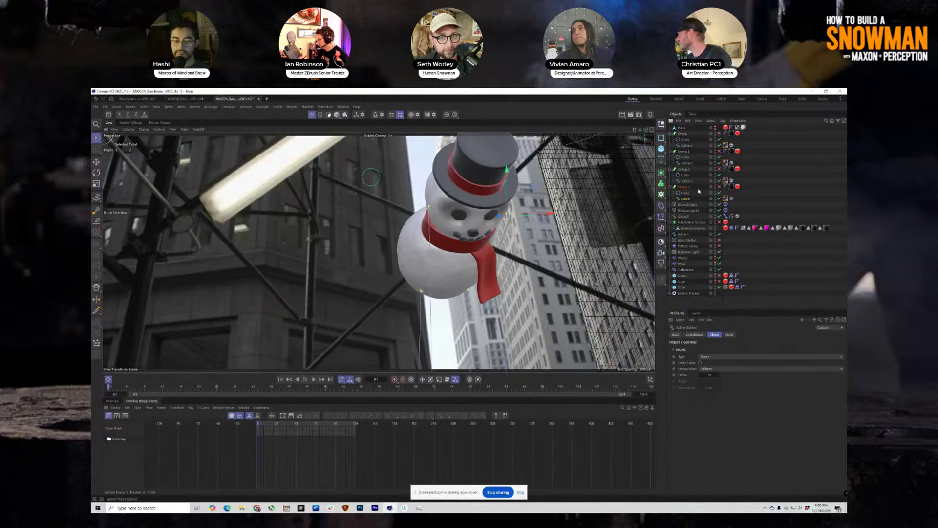
- Review the rope splines' Connector and Rope tags and the Cache settings of the snowman's Soft Body tag
click(728, 186)
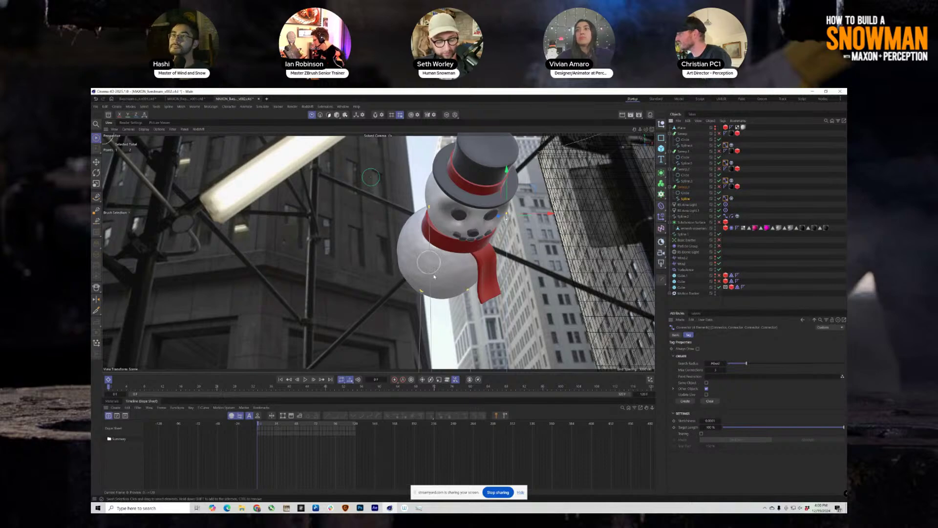
click(726, 151)
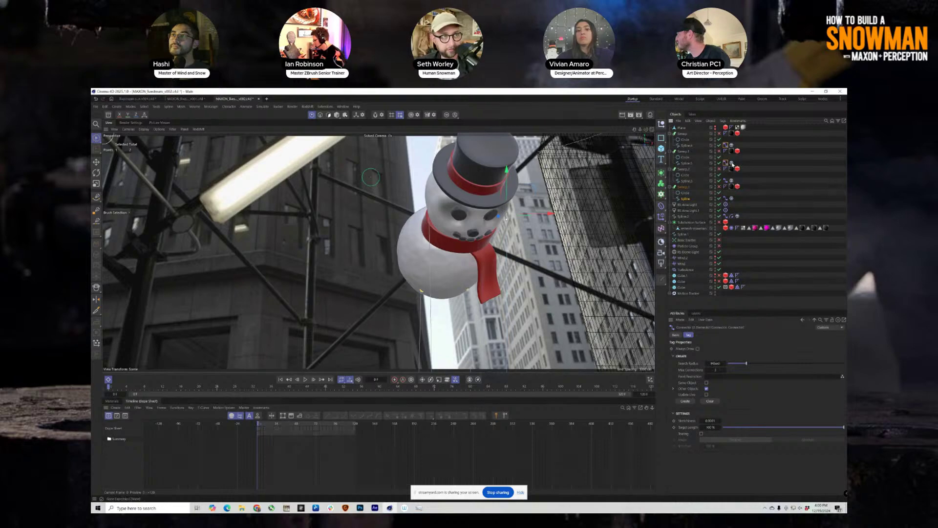
click(732, 228)
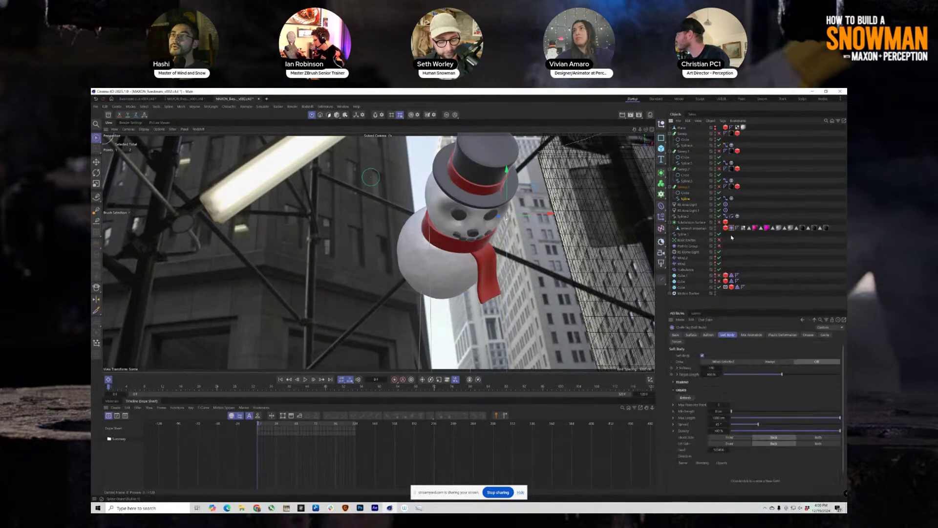
click(825, 335)
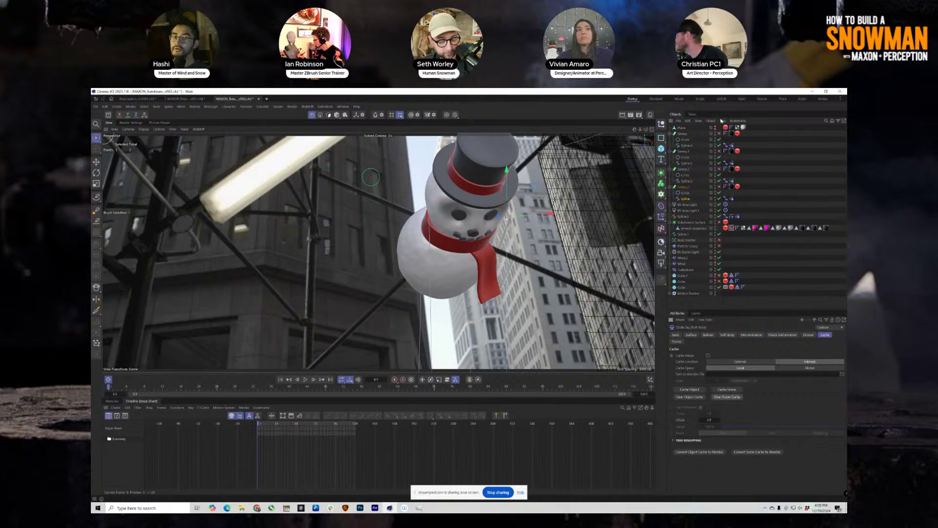
click(732, 145)
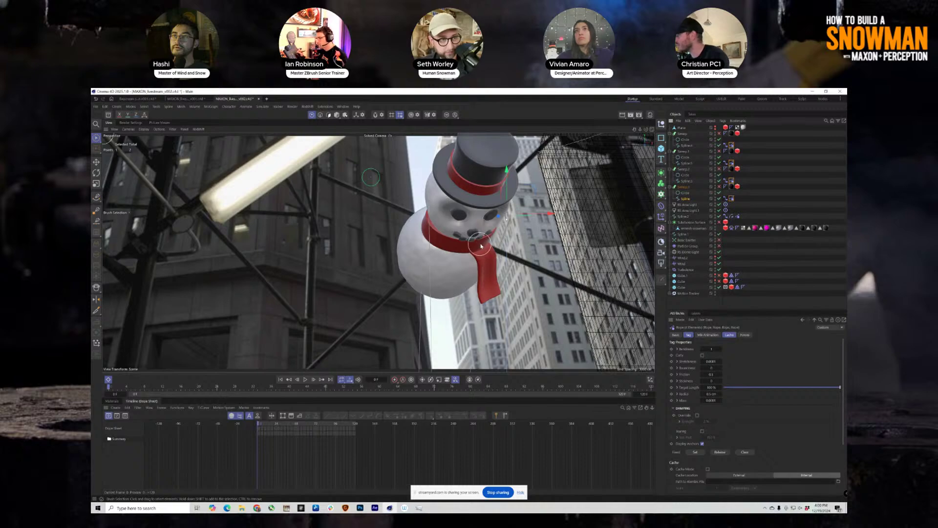
- Review the Scene and Simulation sections of the project's simulation settings
click(105, 107)
click(127, 192)
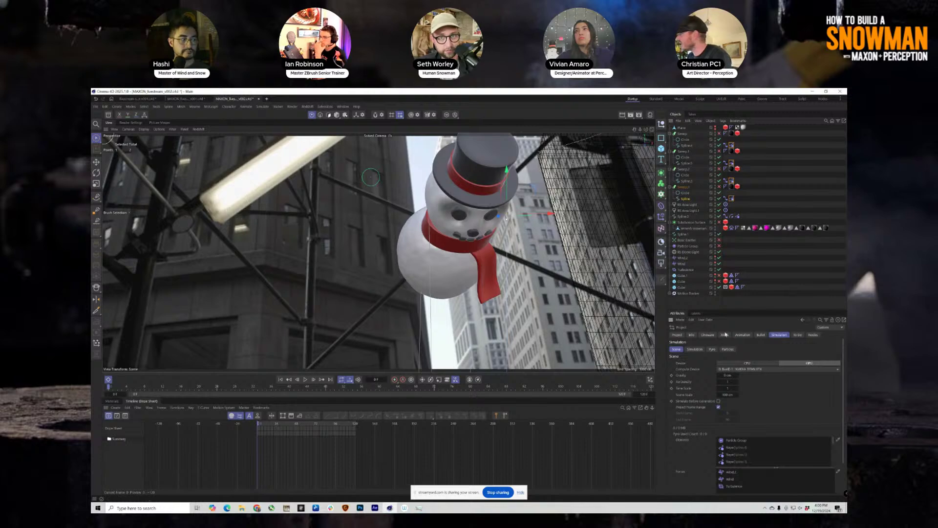
click(703, 349)
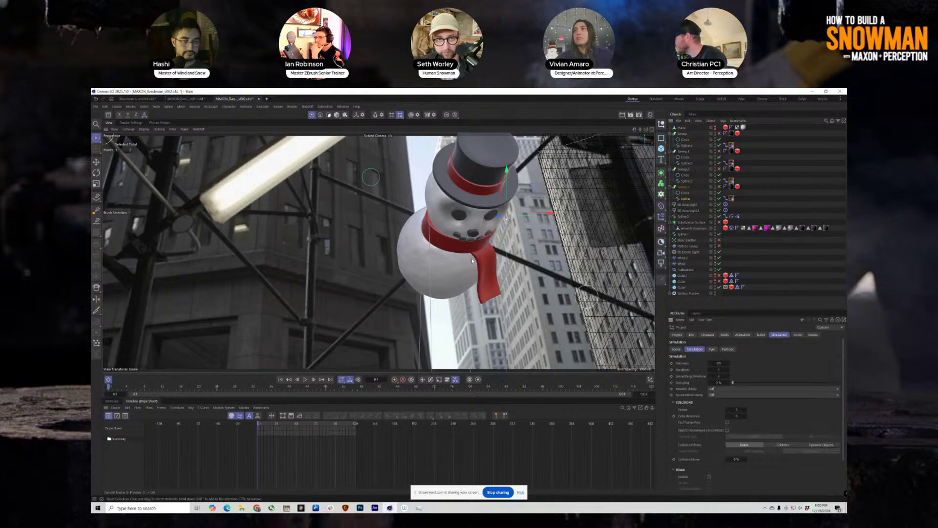
click(105, 107)
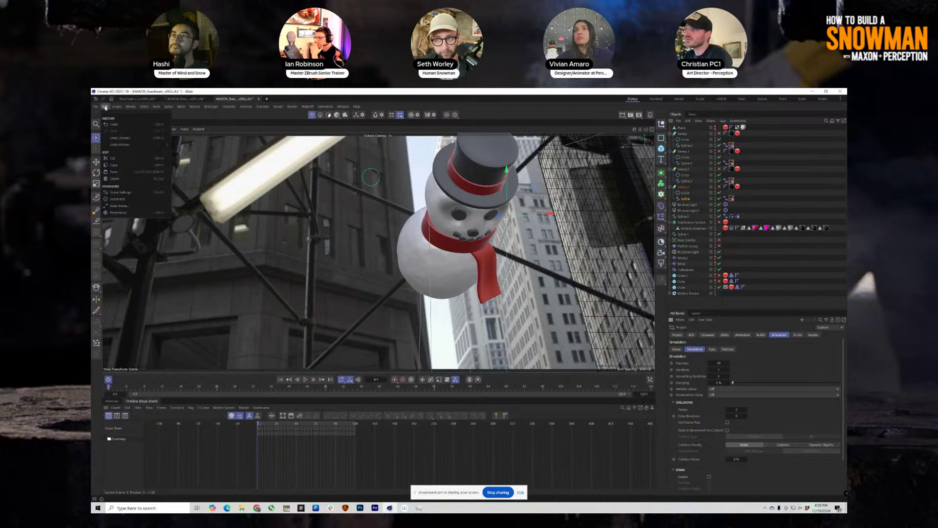
click(124, 193)
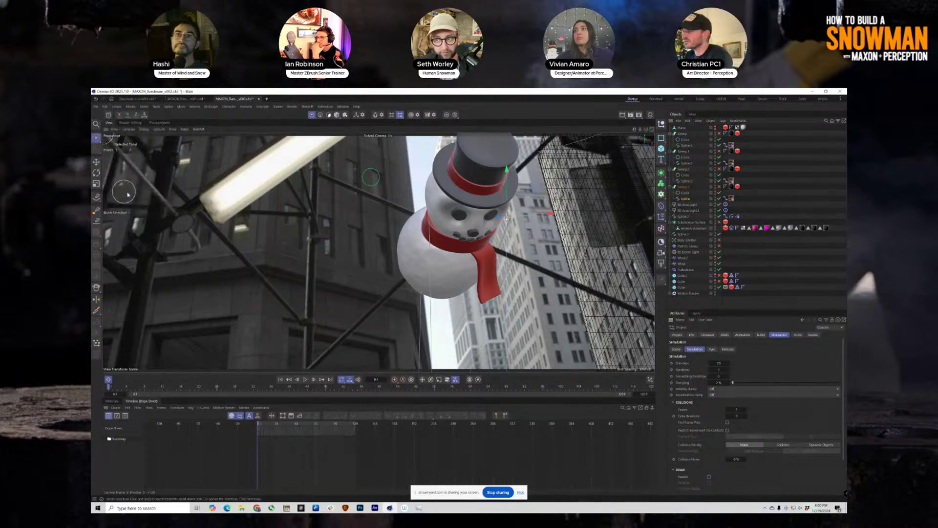
click(677, 349)
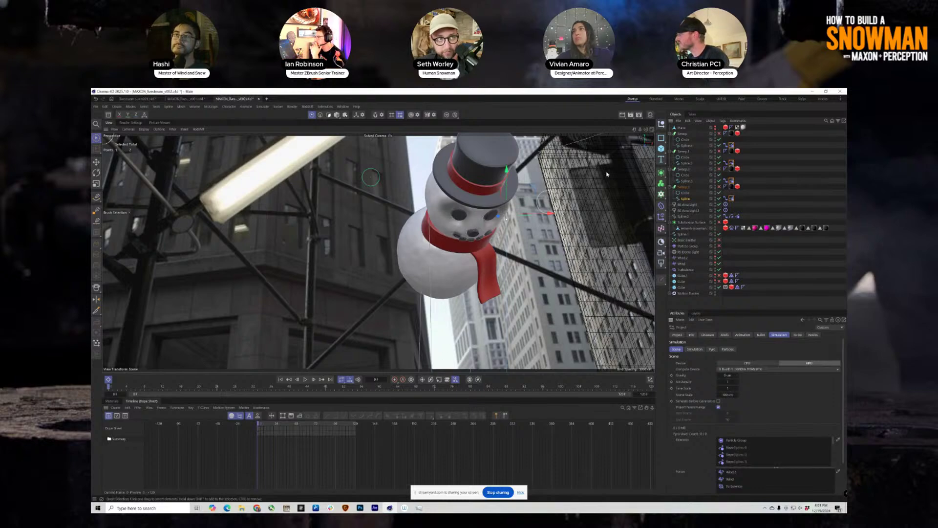
- Recheck the Rope and Connector tag properties of the balloon ropes and compare the scene in all four views
click(733, 180)
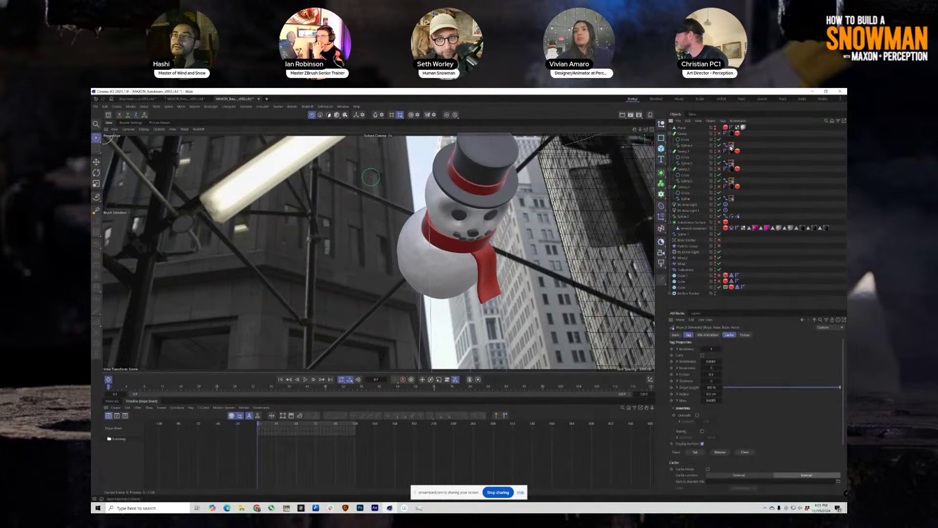
click(726, 145)
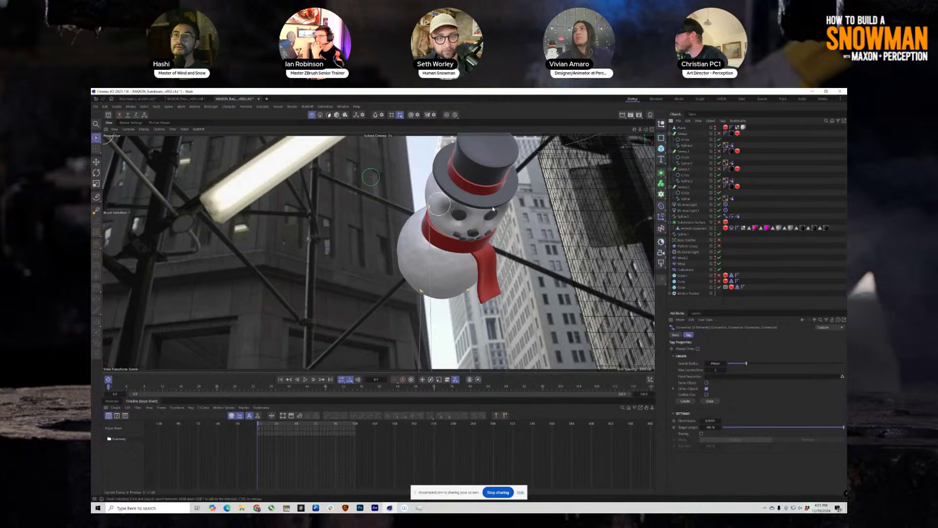
click(652, 129)
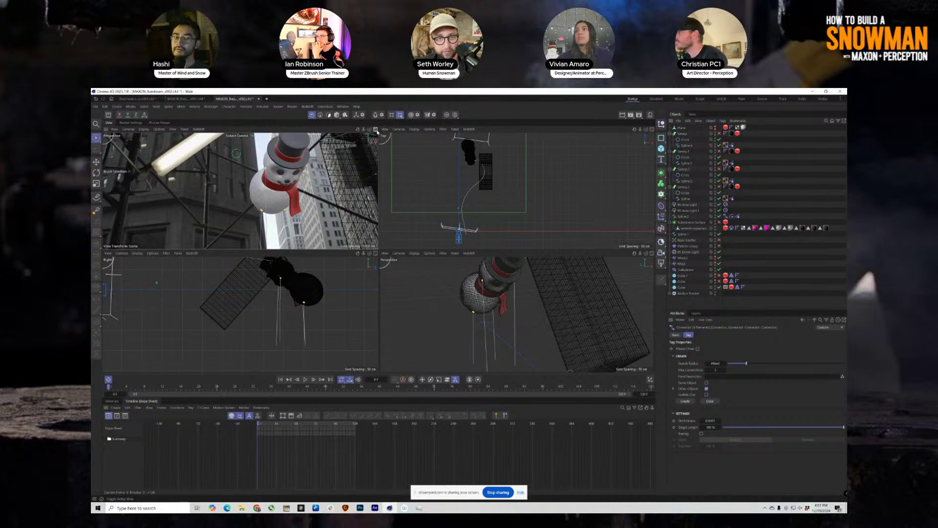
click(375, 130)
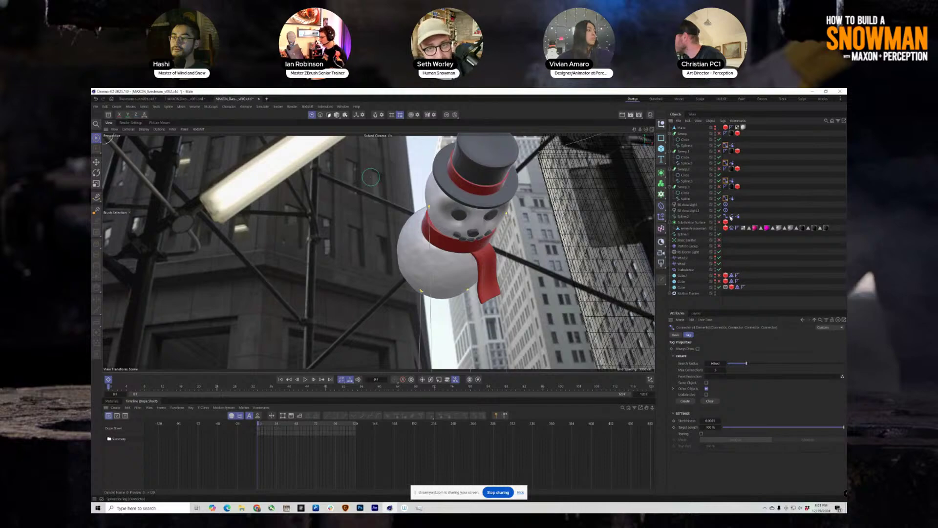
- Cache the whole scene's simulation from the Cache settings of the snowman's Soft Body tag
click(691, 228)
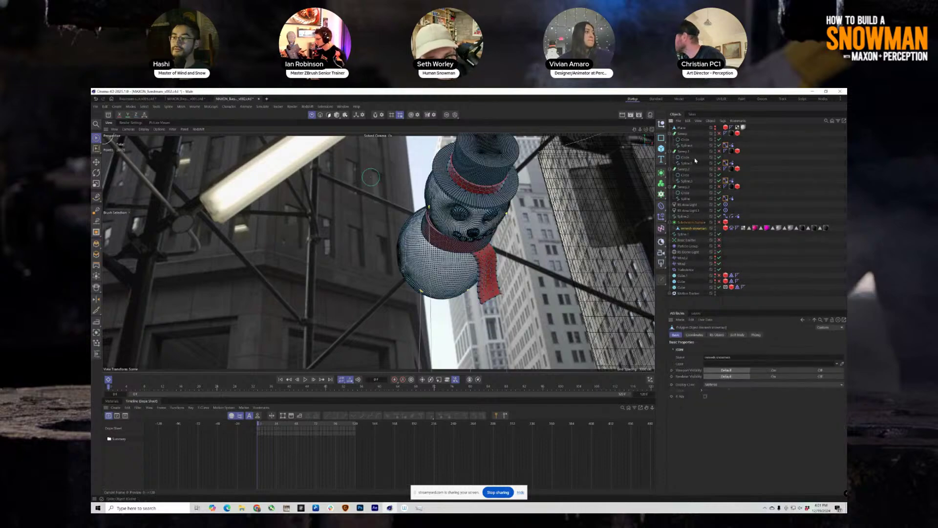
click(731, 228)
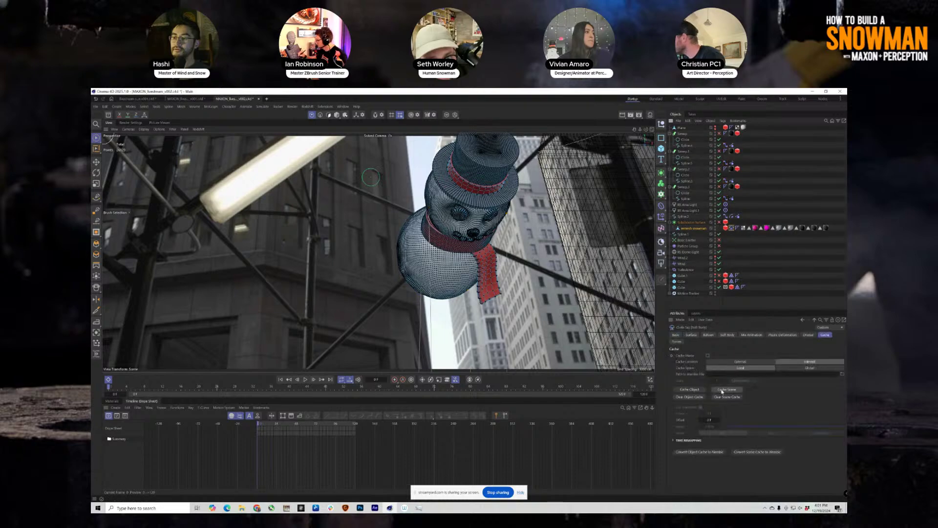
click(757, 172)
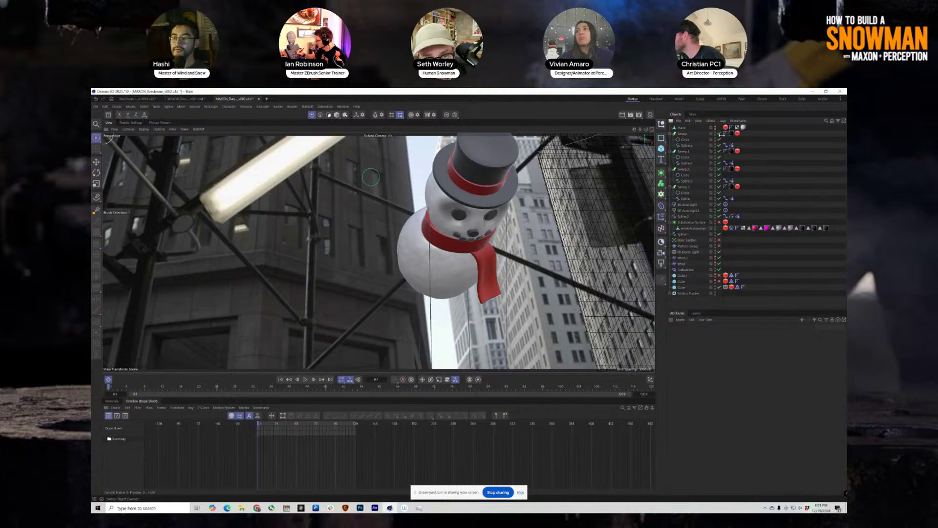
click(686, 134)
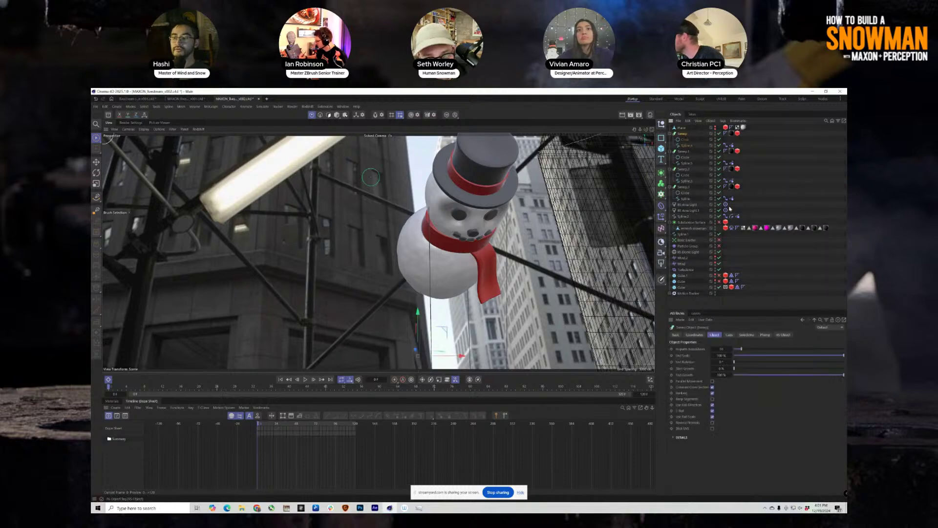
click(731, 229)
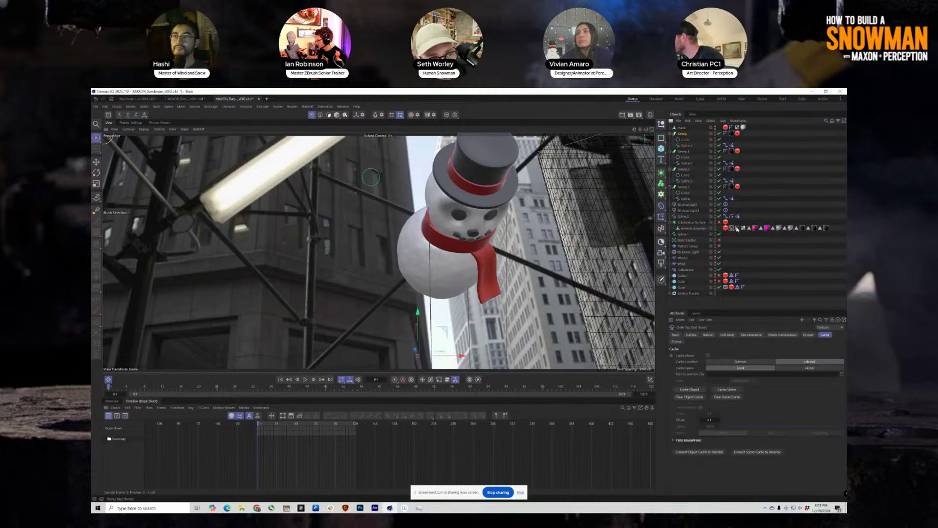
click(728, 389)
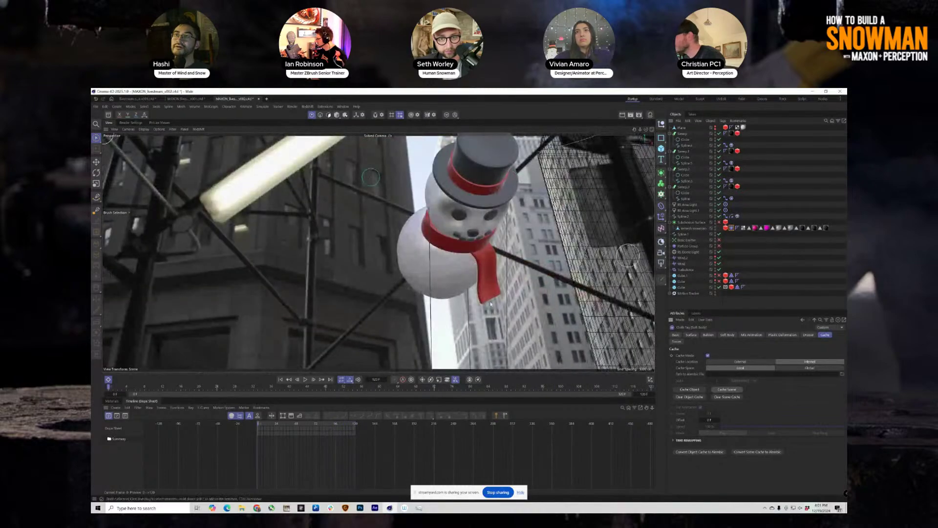
- Play back the cached simulation and enable the snowman's Subdivision Surface
click(307, 379)
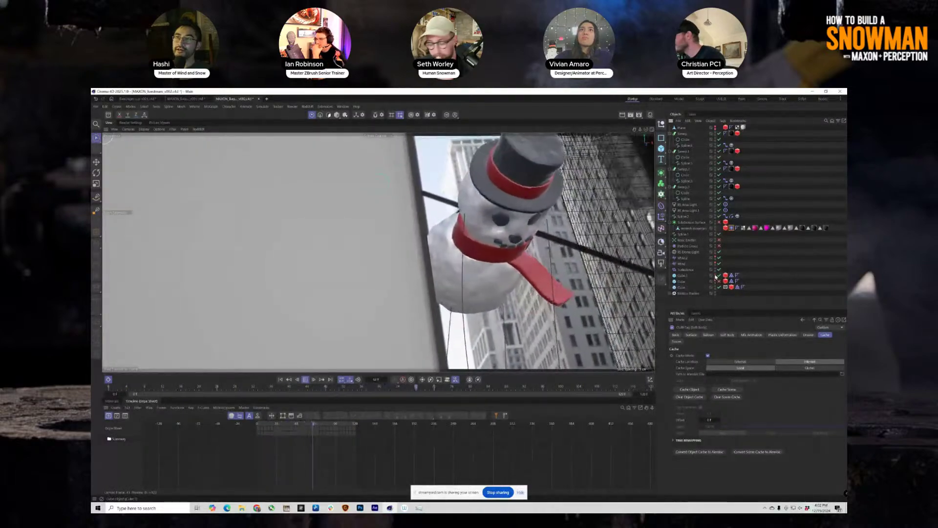
click(689, 276)
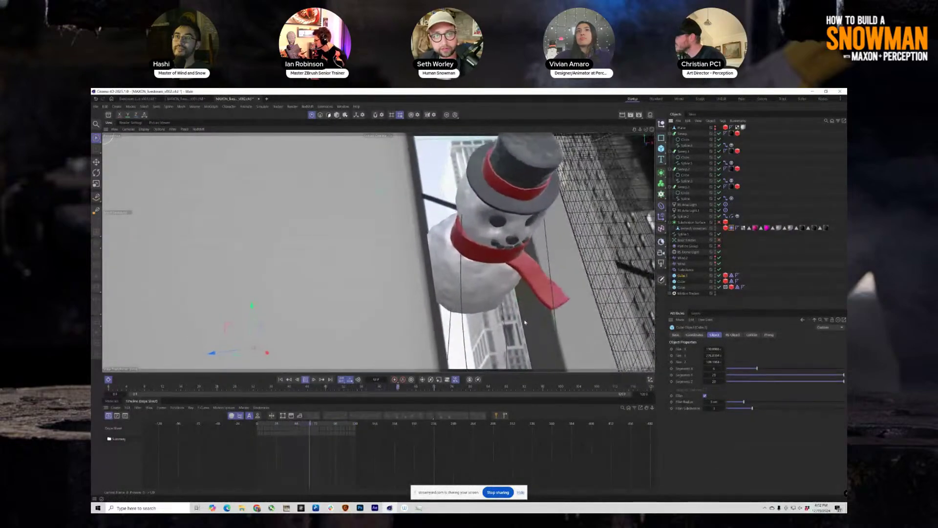
click(700, 223)
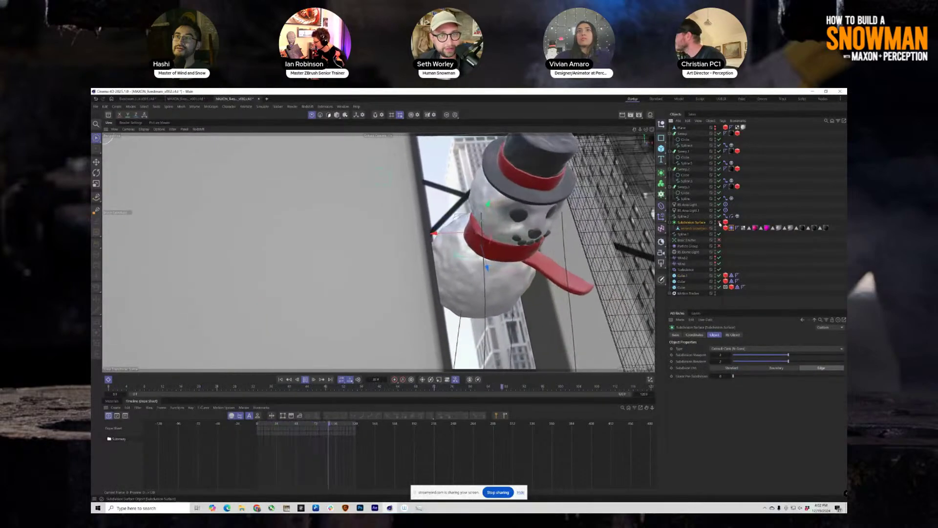
click(720, 222)
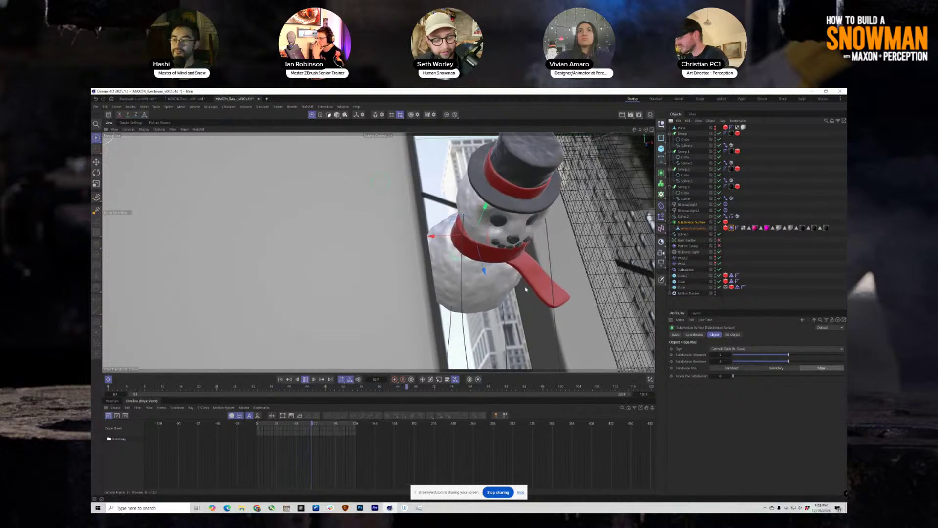
- Compare Gouraud Shading with and without mesh lines on the playing snowman, and stop playback in plain Gouraud Shading
right_click(526, 289)
click(534, 298)
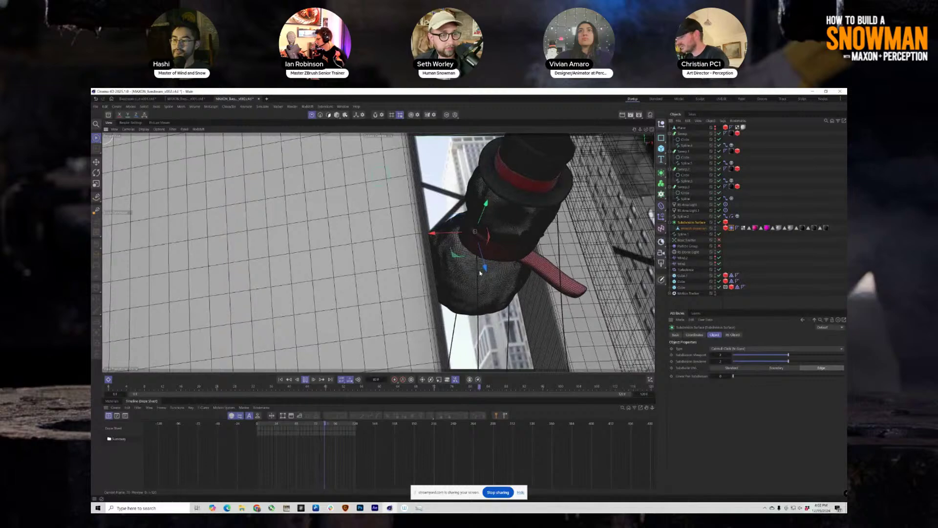
key(n)
key(a)
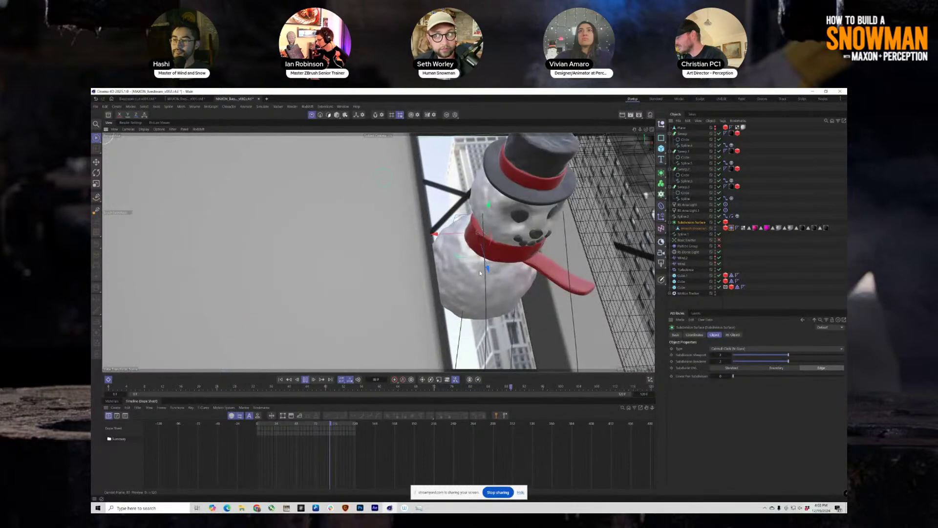
key(n)
key(b)
key(n)
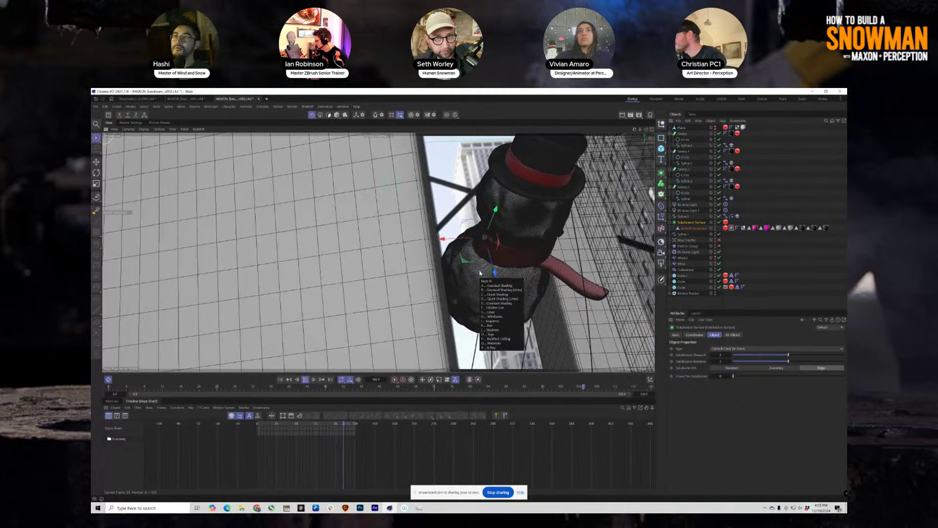
key(a)
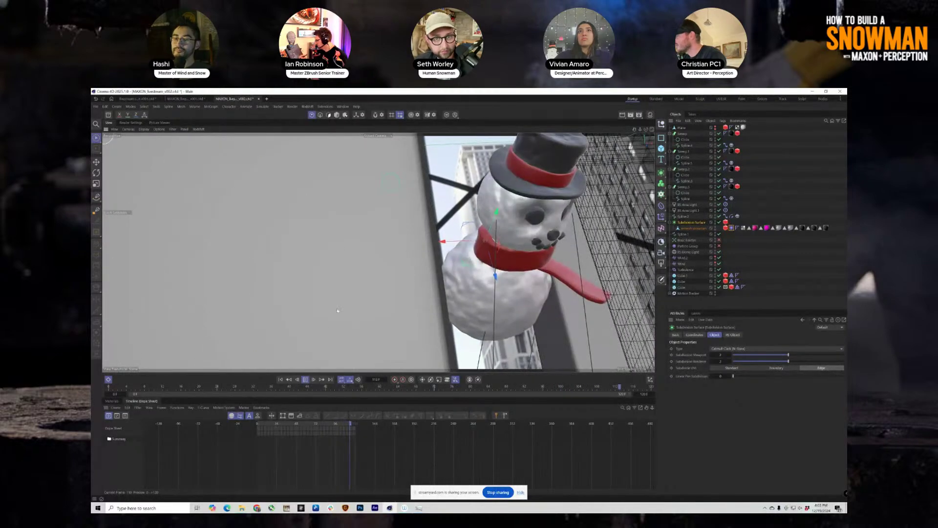
key(F8)
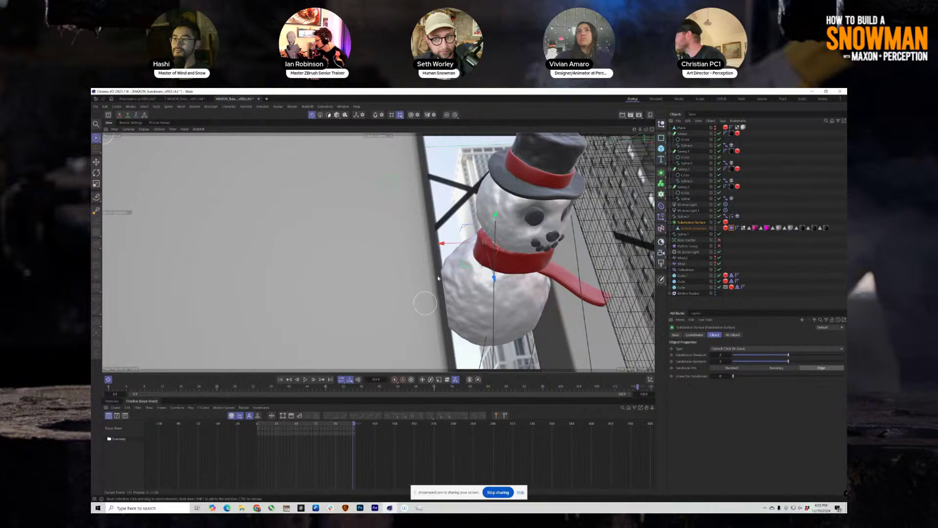
- Turn off the cubes covering the background footage and select the RS Dome Light to show its object settings
click(688, 205)
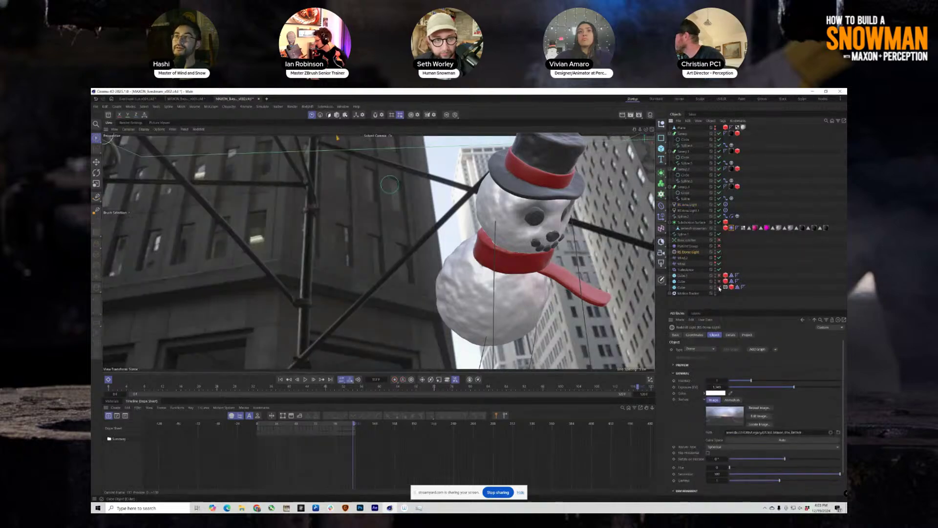
click(706, 288)
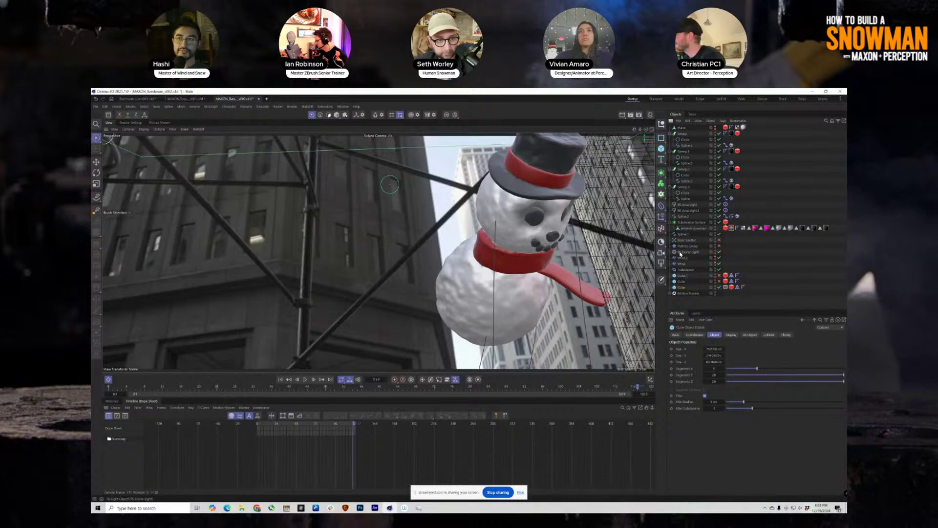
click(694, 253)
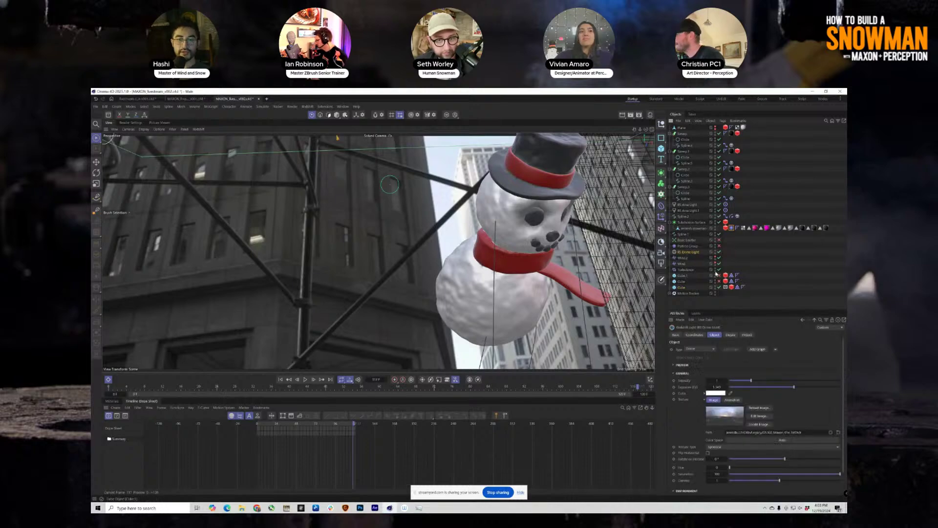
- Search the Asset Browser for hdri and browse the image results
click(108, 115)
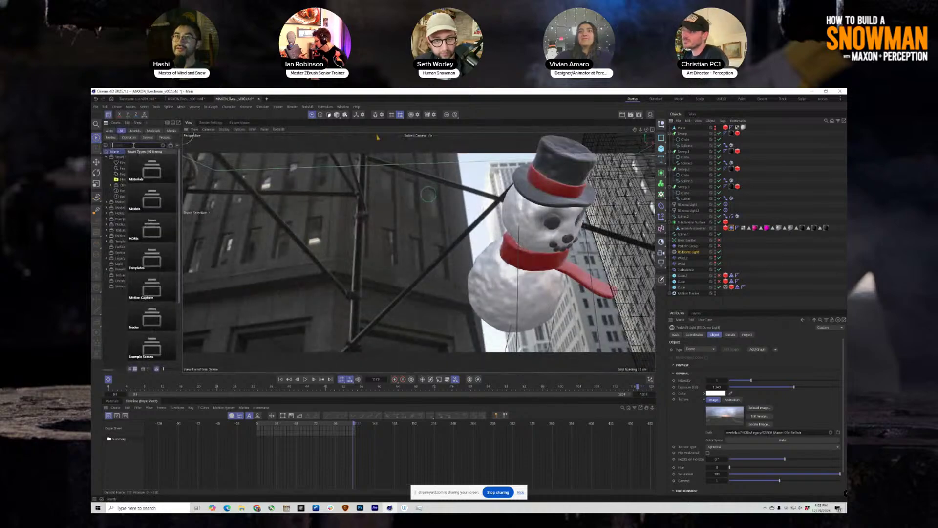
click(134, 145)
text(hdri)
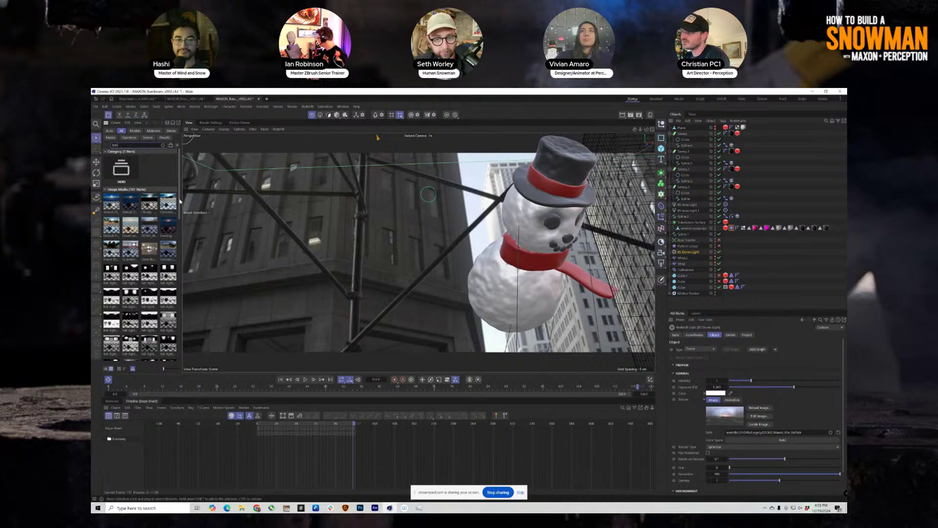
scroll(181, 241, down, 5)
scroll(181, 241, down, 5)
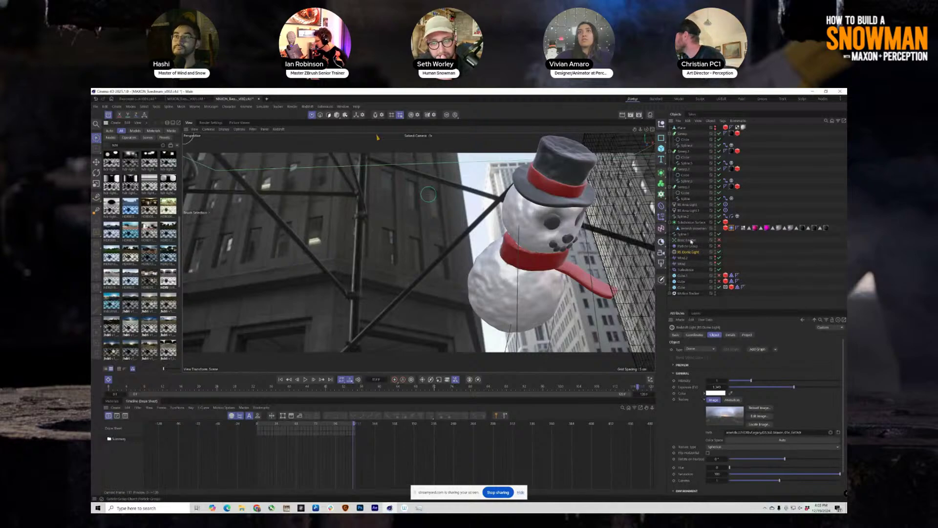
- Select both RS Area Lights, show the scene in four views, and inspect the lights' Target tags
click(687, 204)
shift+click(690, 210)
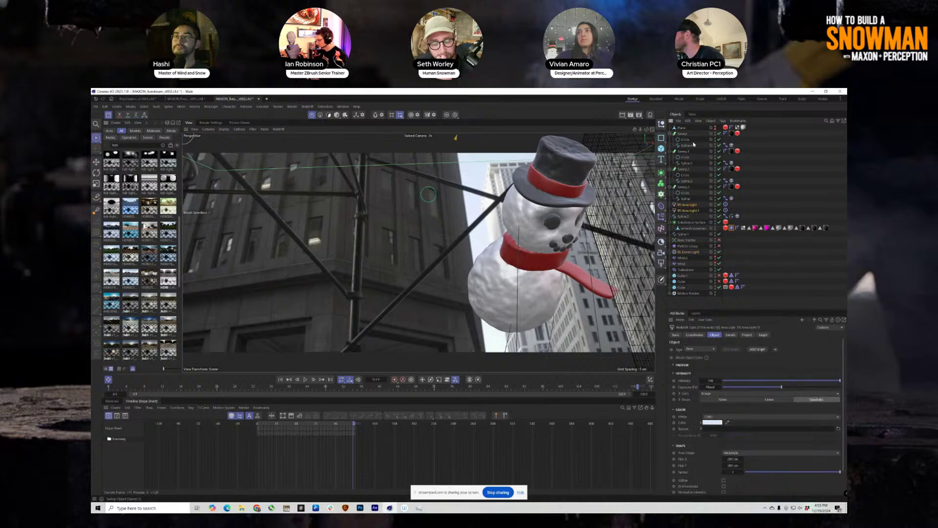
click(653, 130)
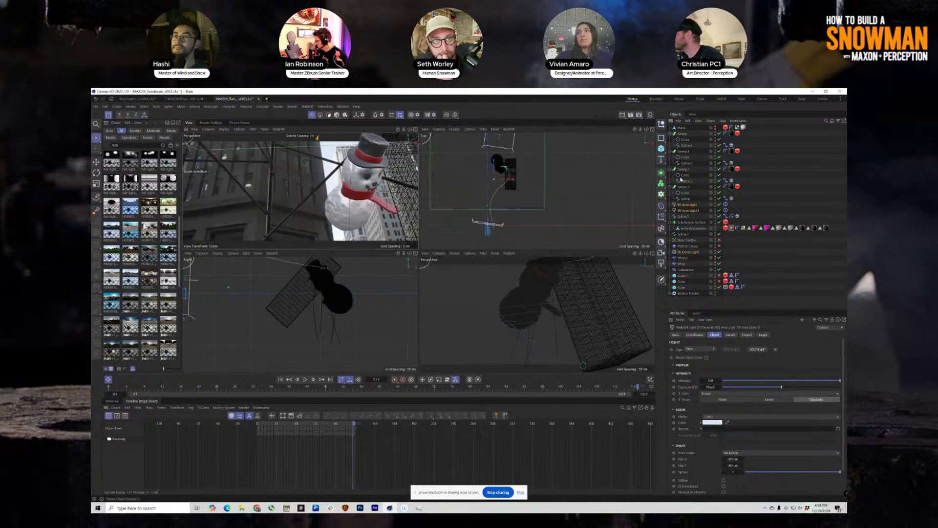
alt+middle_drag(504, 225, 504, 209)
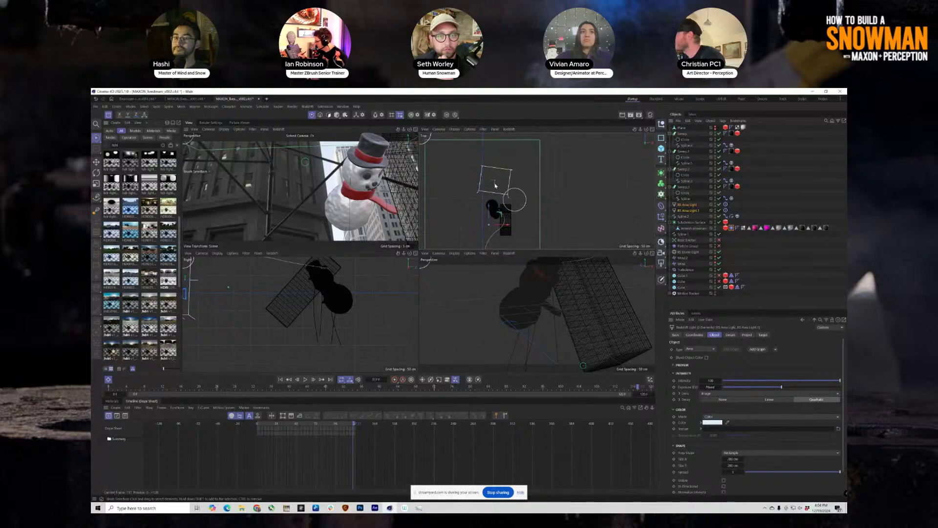
click(726, 205)
shift+click(725, 211)
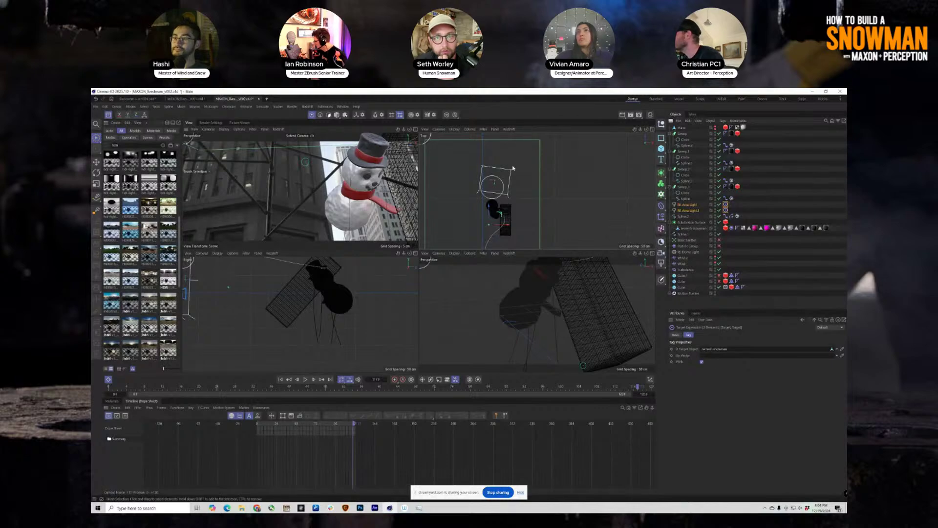
- Examine how the two area lights are placed around the snowman and show the second light's object settings
click(687, 205)
click(495, 204)
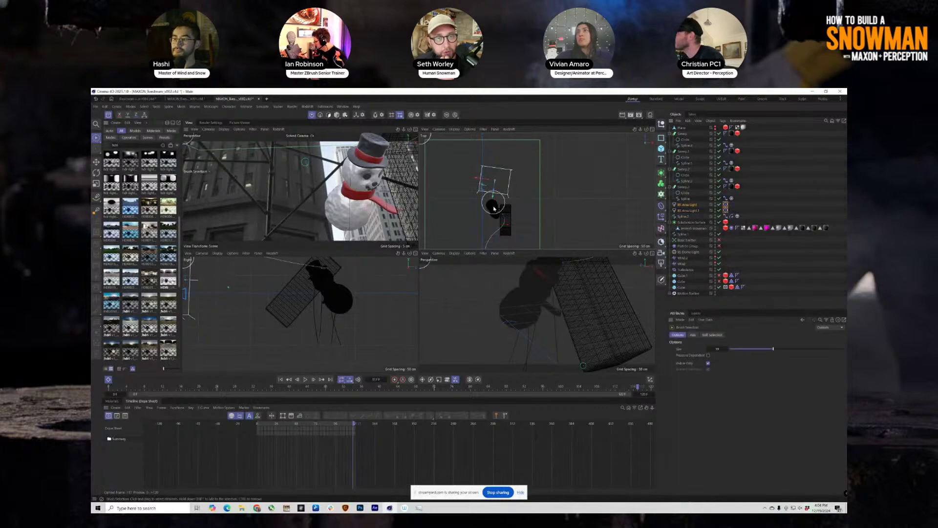
mouse_move(493, 196)
alt+mouse_down()
mouse_move(478, 198)
mouse_move(494, 201)
alt+mouse_up()
scroll(496, 314, down, 10)
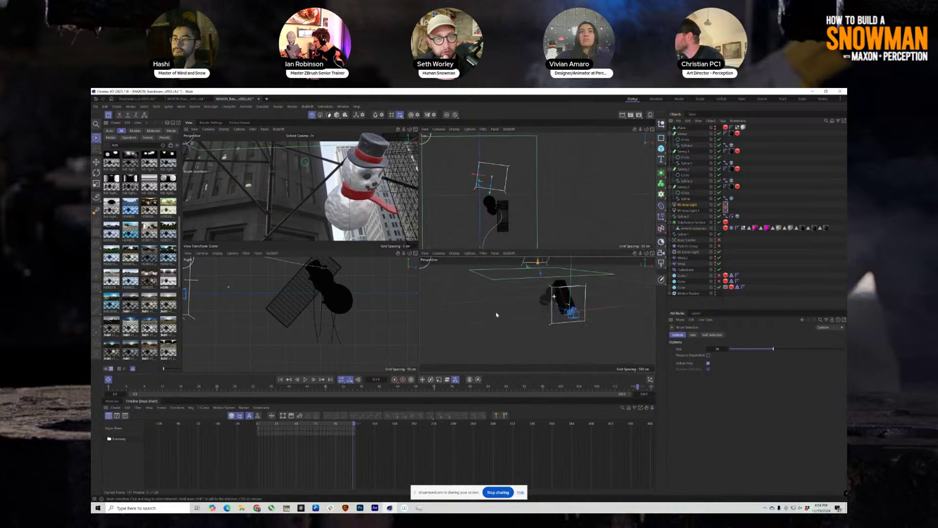
alt+drag(509, 301, 593, 304)
alt+middle_drag(540, 288, 521, 323)
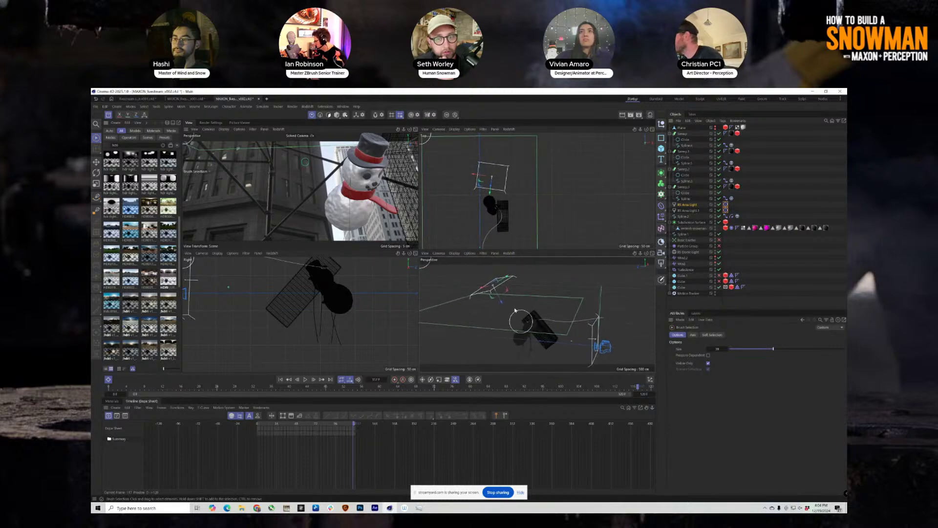
click(692, 211)
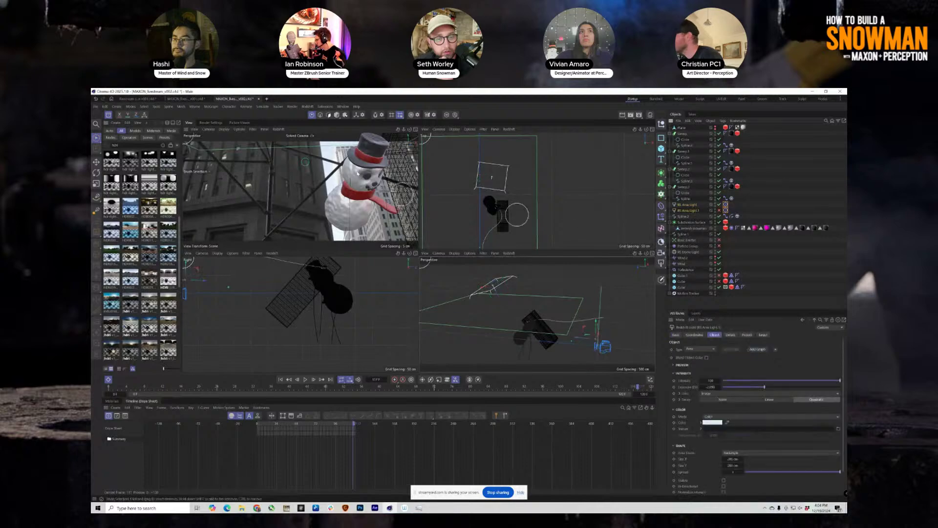
- Open the Redshift RenderView and start an interactive render of the snowman
click(308, 106)
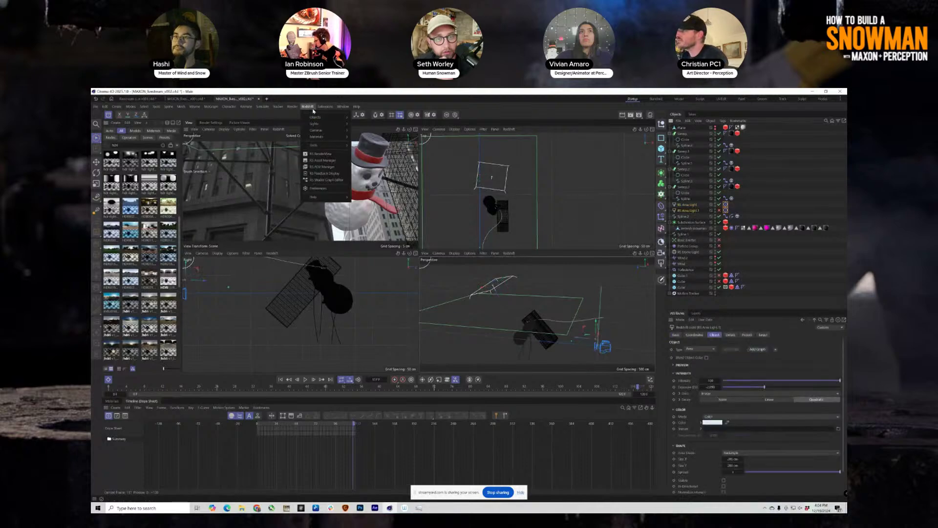
click(312, 155)
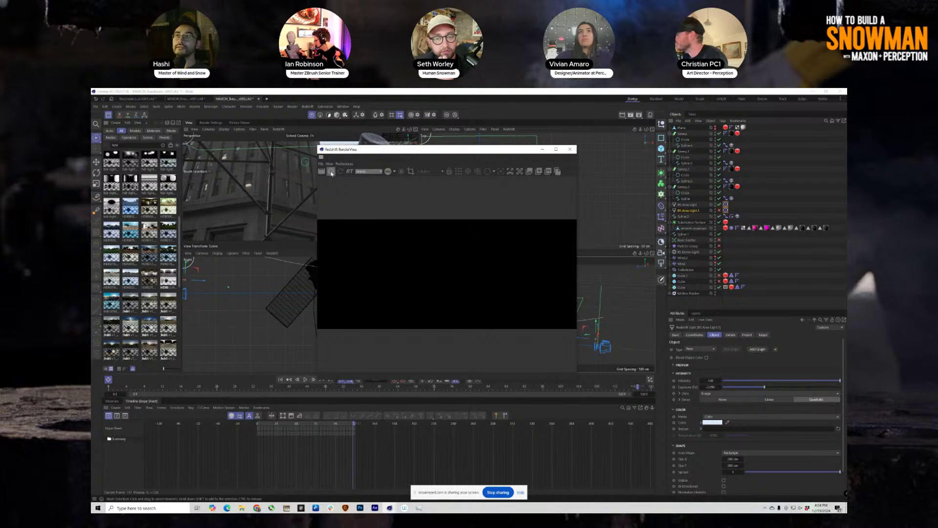
click(331, 172)
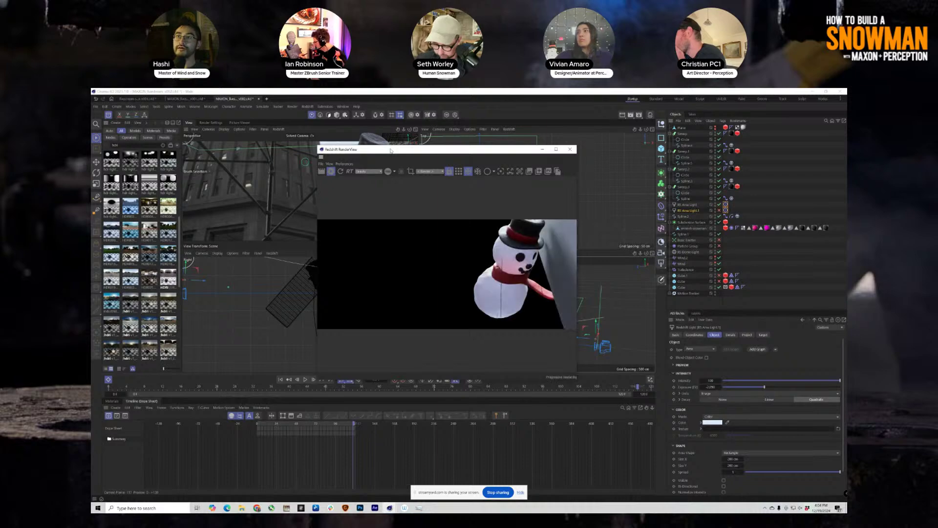
- Enlarge the Redshift RenderView window and place it just below the camera viewport
drag(390, 150, 259, 197)
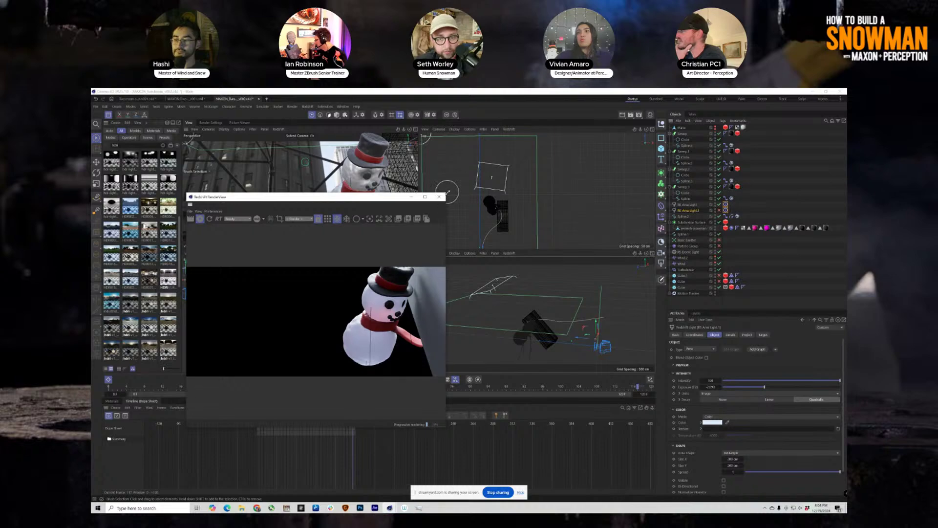
drag(447, 192, 496, 233)
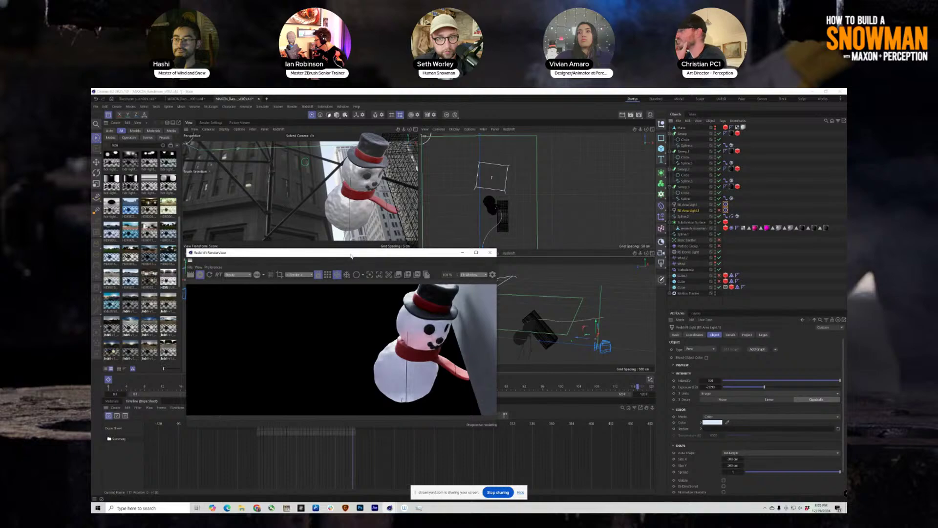
drag(351, 255, 294, 254)
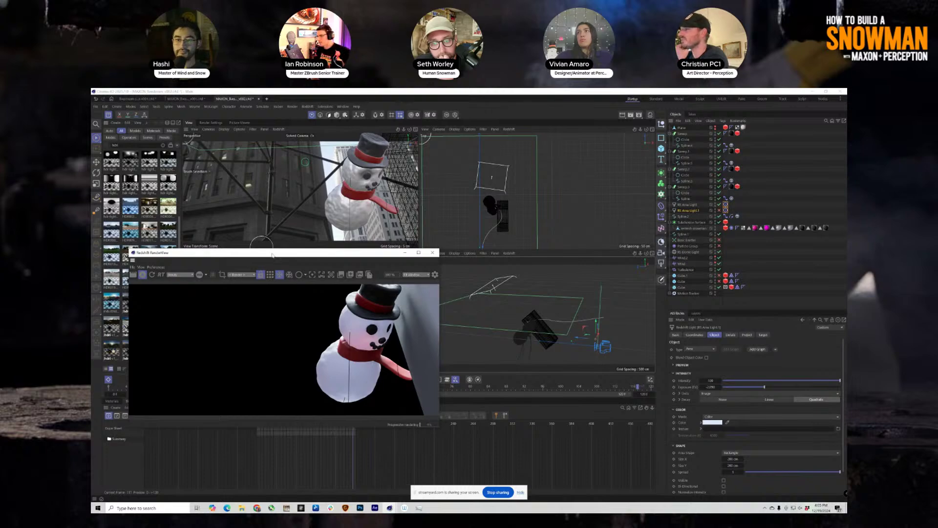
drag(272, 257, 264, 253)
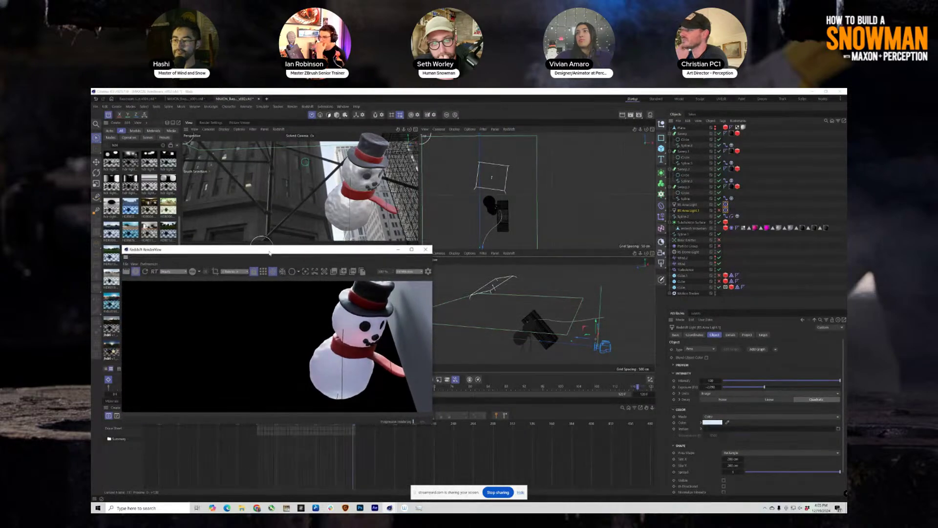
mouse_move(270, 251)
mouse_down()
mouse_move(262, 247)
mouse_move(269, 255)
mouse_up()
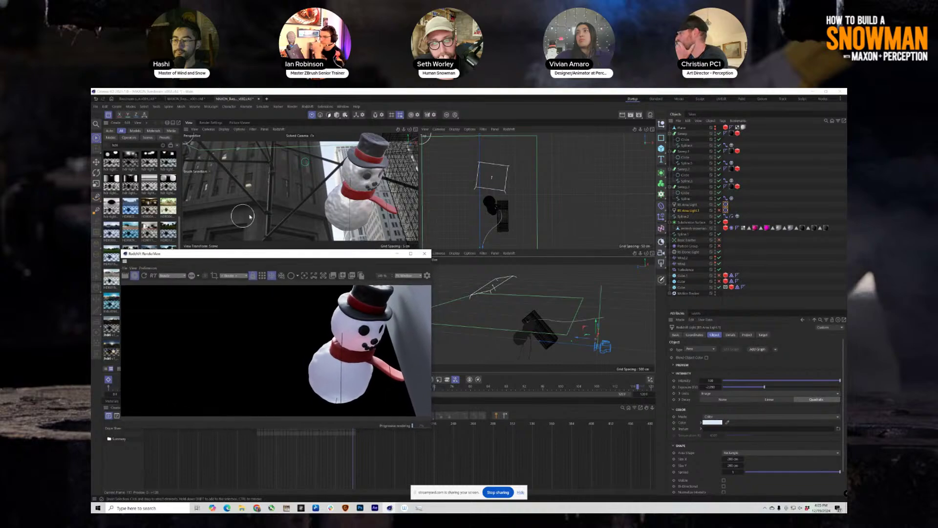
- Raise the RS Dome Light's exposure slightly
click(697, 252)
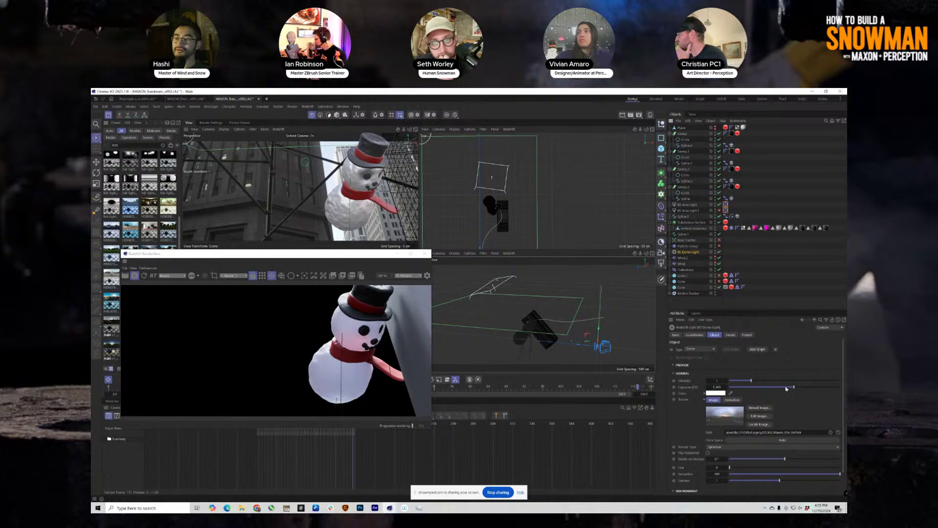
drag(797, 388, 799, 389)
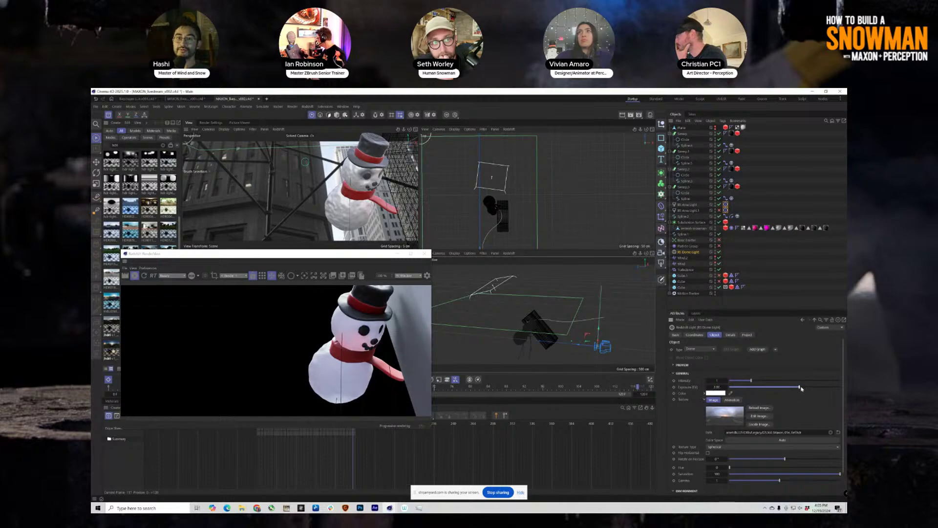
drag(802, 389, 802, 389)
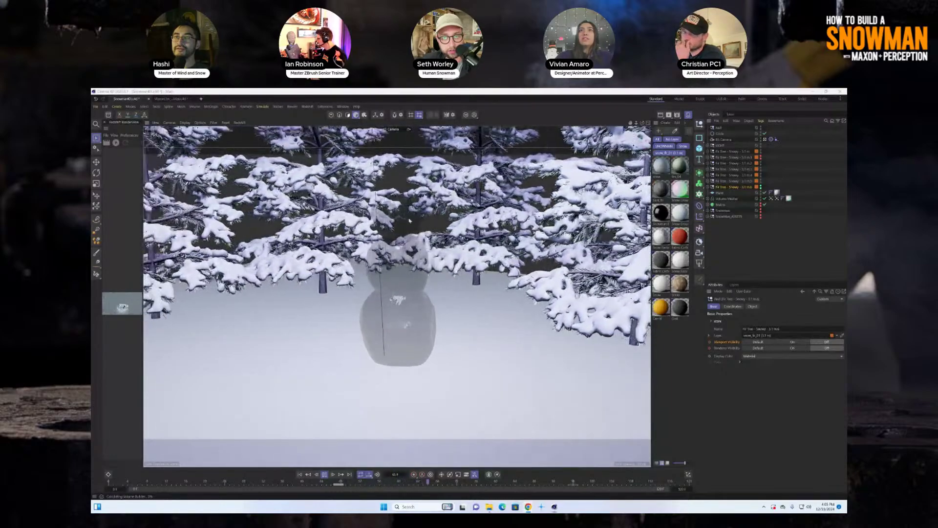
- Stop the snowy forest scene's playback, display the Volume Mesher's Vertex Map, and play the melting snowman briefly with it shown
click(326, 477)
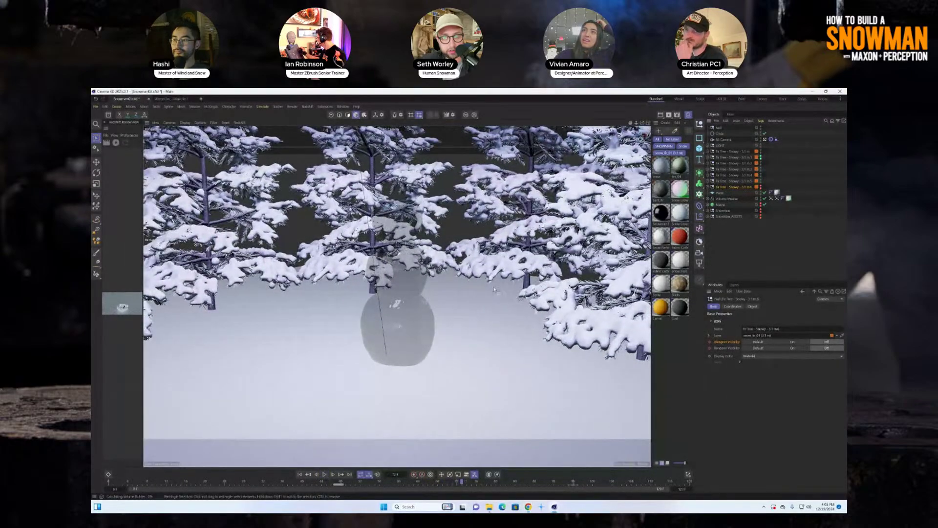
click(776, 198)
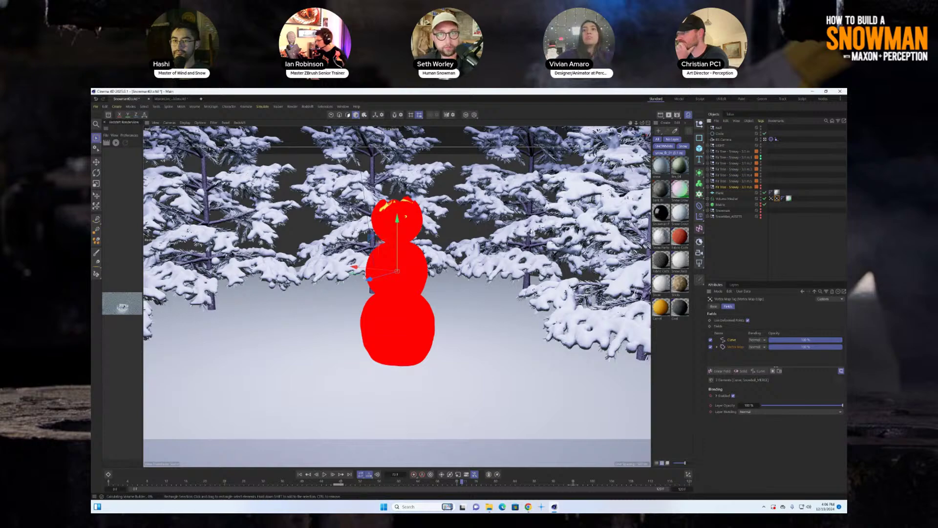
click(323, 476)
click(324, 475)
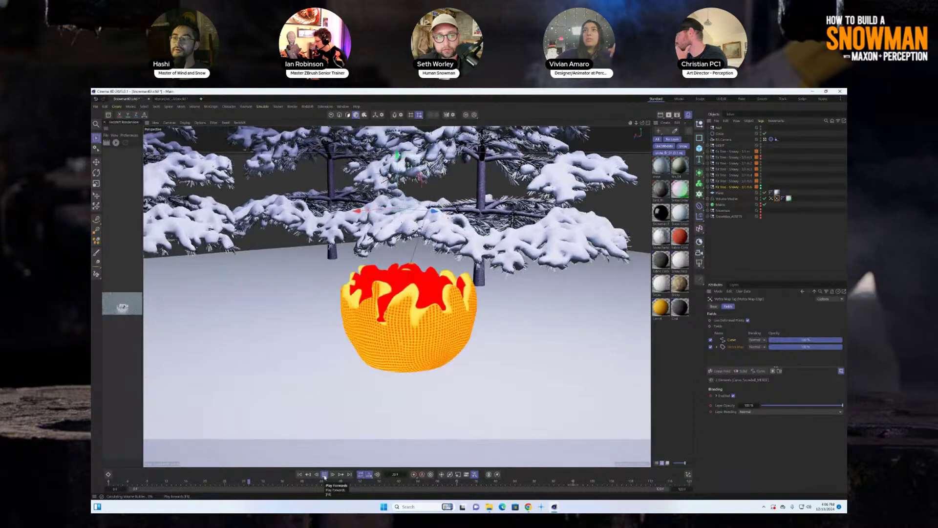
click(325, 475)
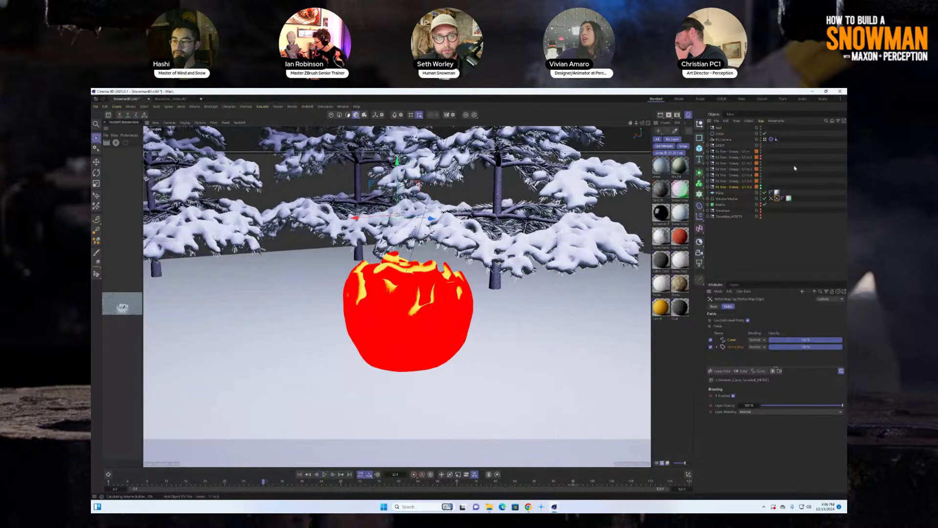
- Select the RS Camera and play its orbiting move from the first frame, stopping after a short stretch
click(728, 234)
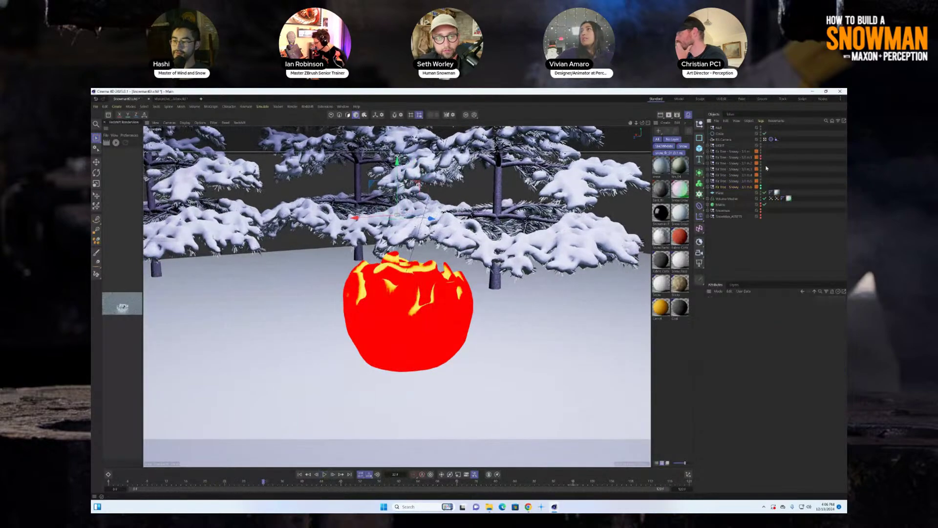
click(724, 140)
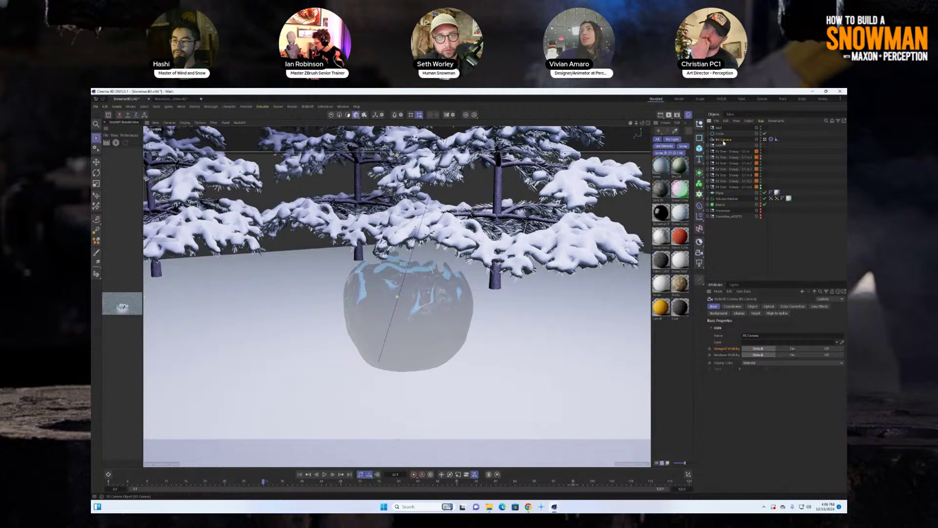
click(300, 475)
click(325, 475)
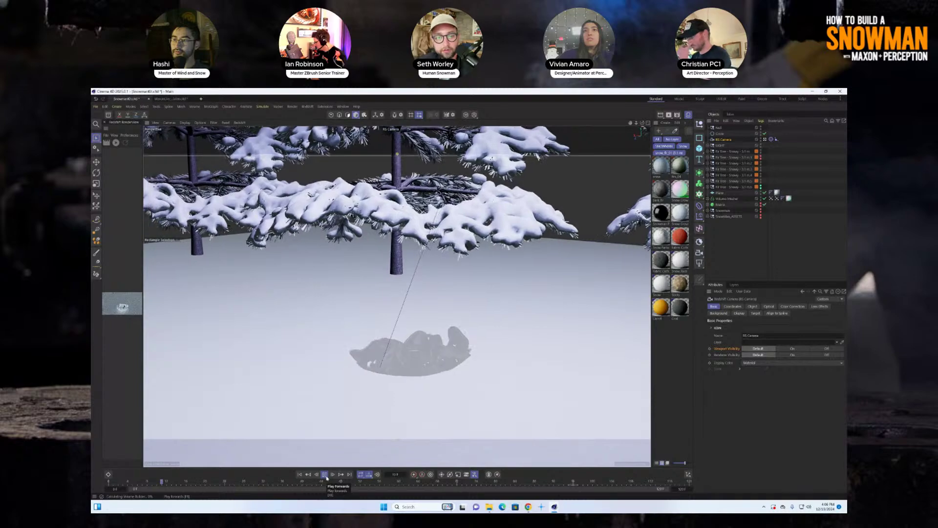
click(325, 475)
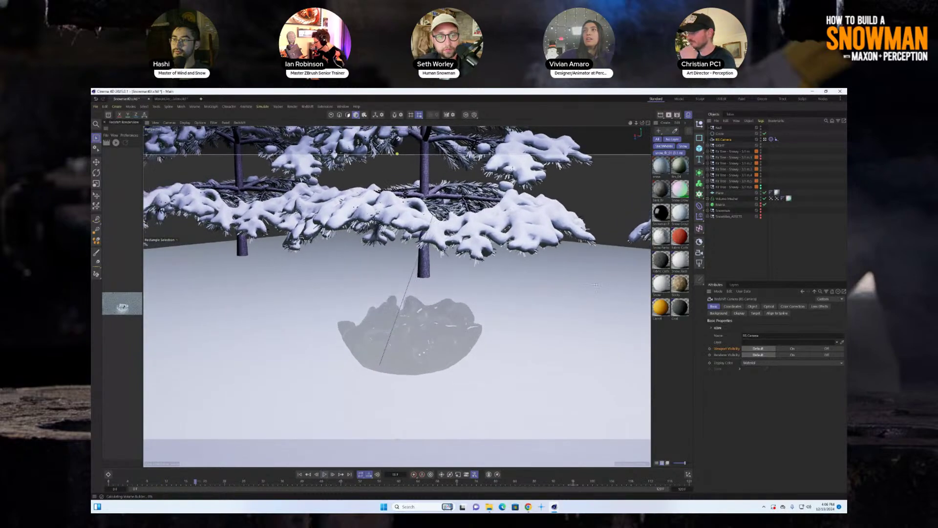
- Leave the RS Camera view to see its path from above, and show the camera's Align to Spline tag settings
click(771, 140)
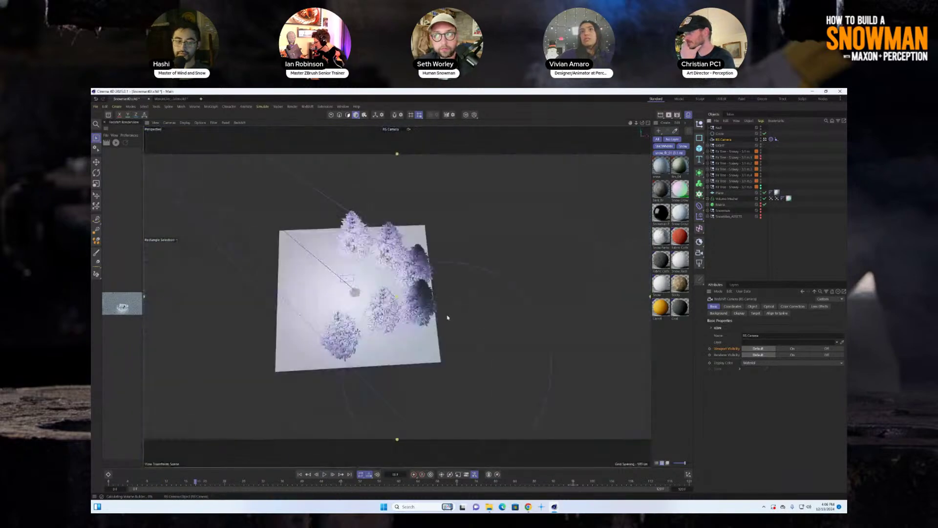
alt+drag(391, 293, 380, 272)
scroll(386, 293, up, 6)
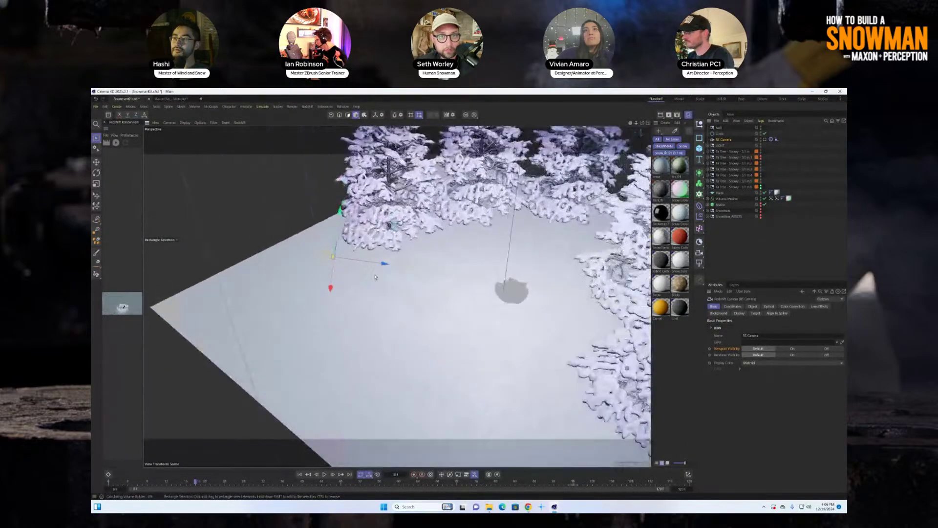
scroll(549, 273, up, 2)
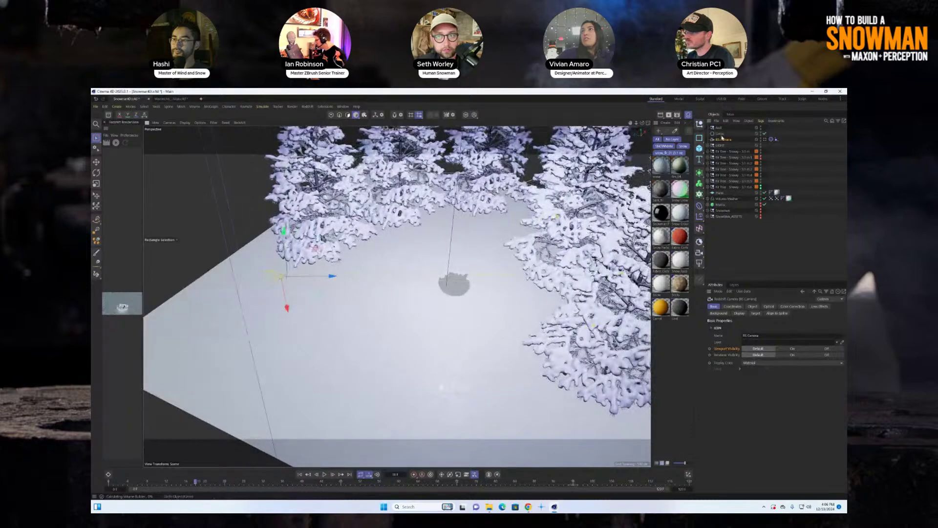
click(777, 140)
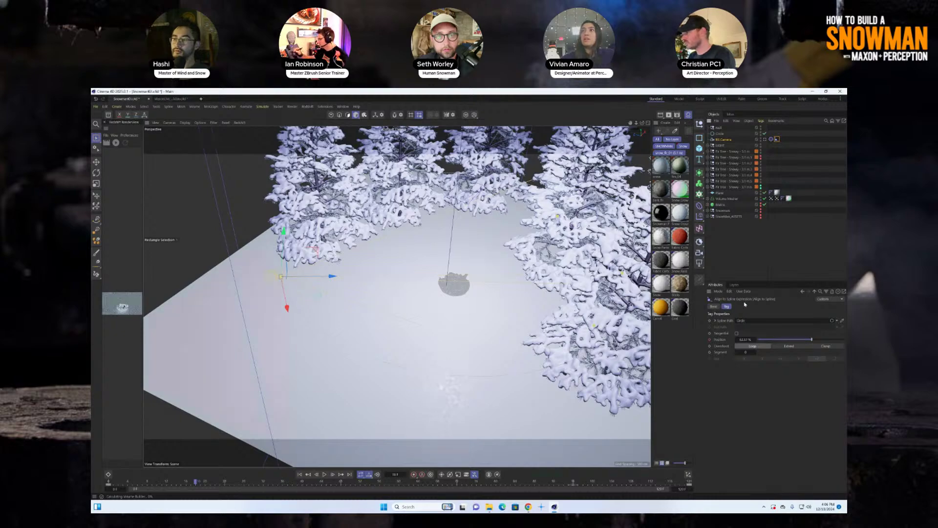
- Locate Align to Spline among the animation tags without adding it, and reselect the RS Camera's existing tag to review its spline path
click(761, 121)
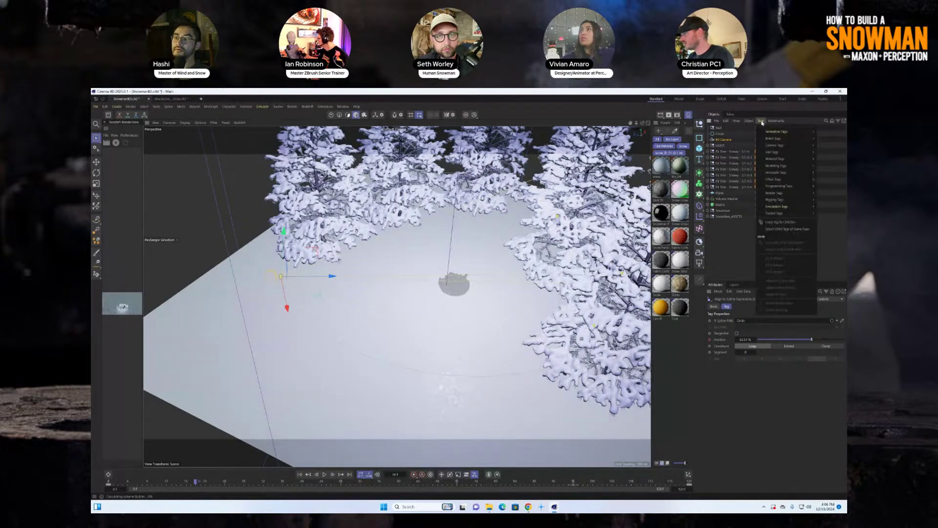
mouse_move(776, 133)
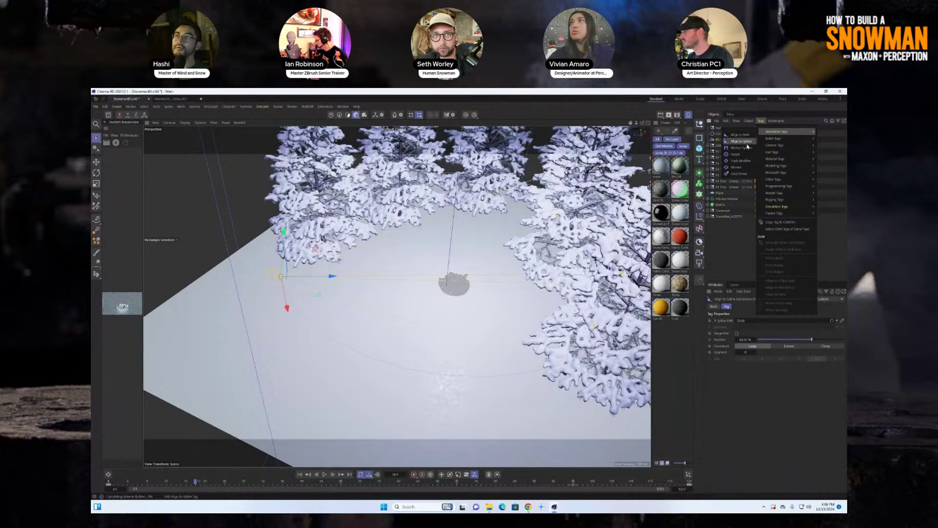
key(Escape)
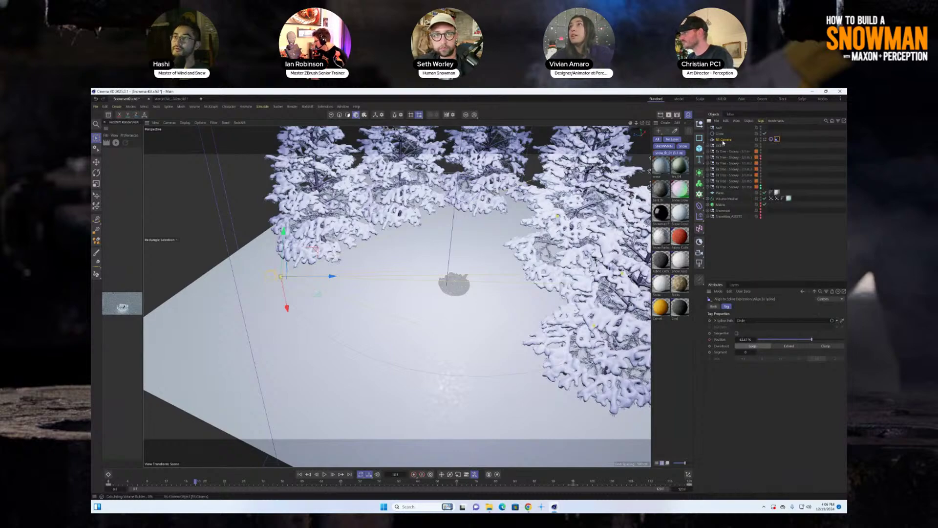
click(724, 141)
click(777, 140)
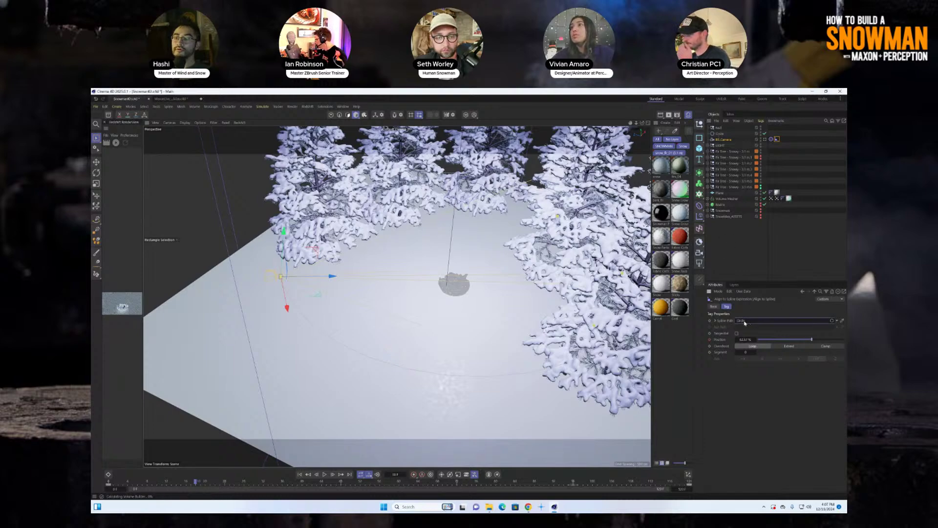
- Delete the circle spline that the RS Camera follows and select the camera's Align to Spline tag
click(771, 322)
click(777, 140)
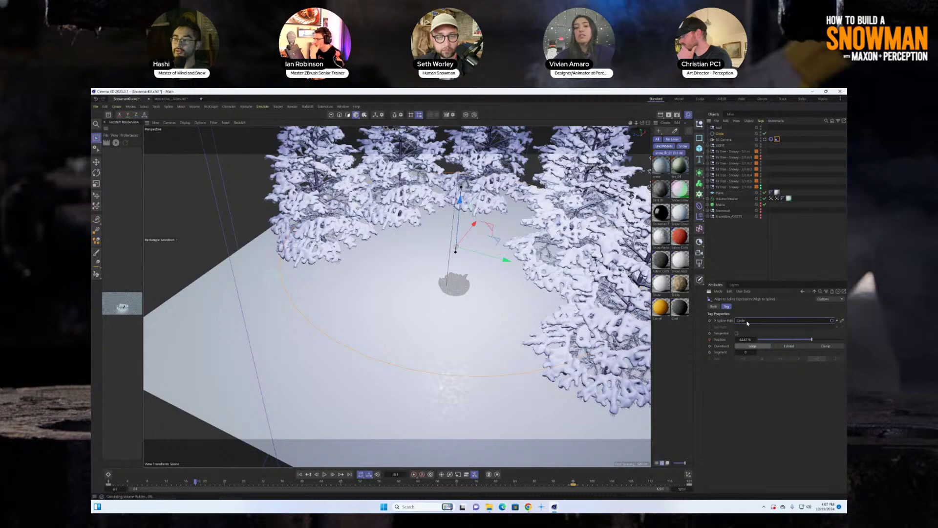
click(779, 135)
key(Delete)
click(777, 134)
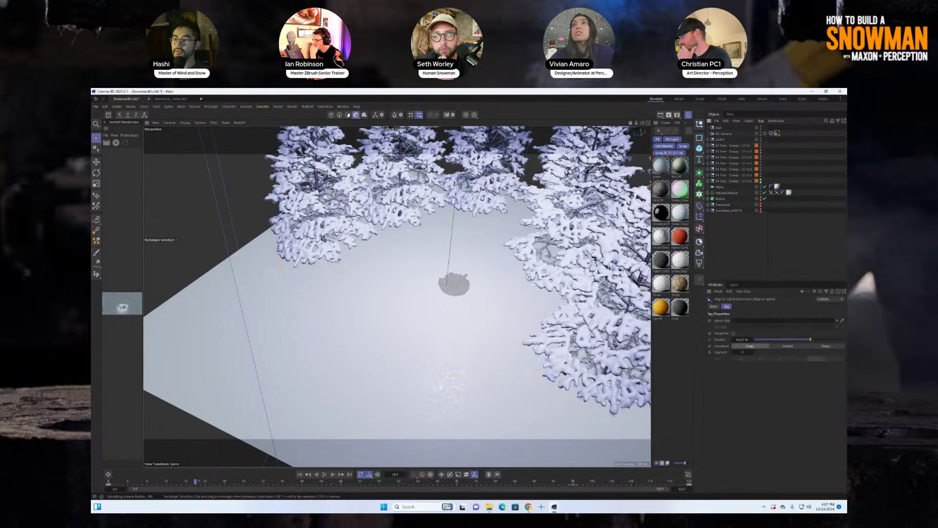
- Select the RS Camera and move it freely off the snow plane, outside the ring of trees
alt+drag(529, 278, 454, 319)
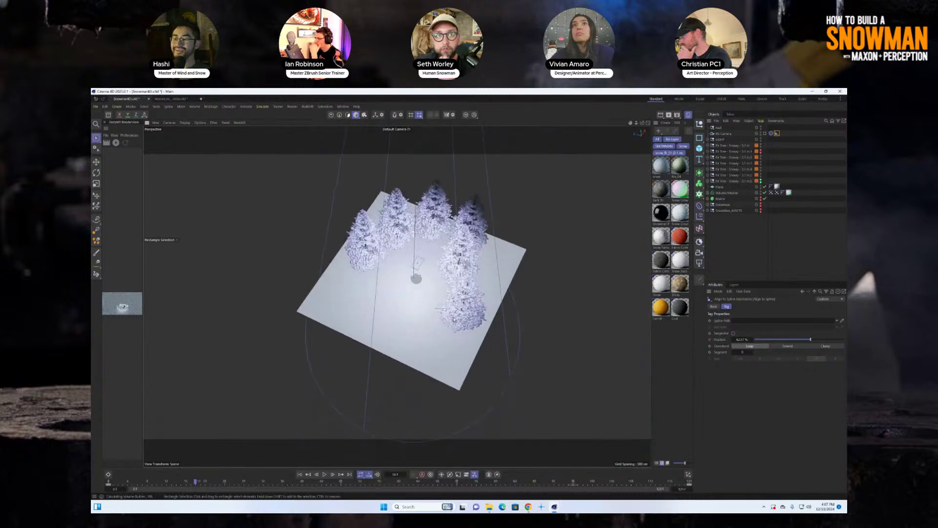
click(722, 134)
alt+drag(361, 288, 344, 291)
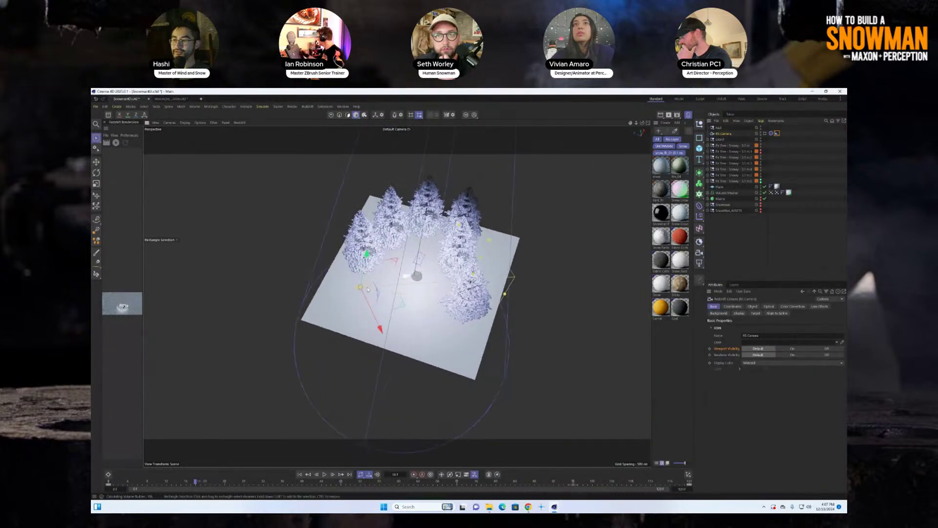
drag(311, 345, 252, 277)
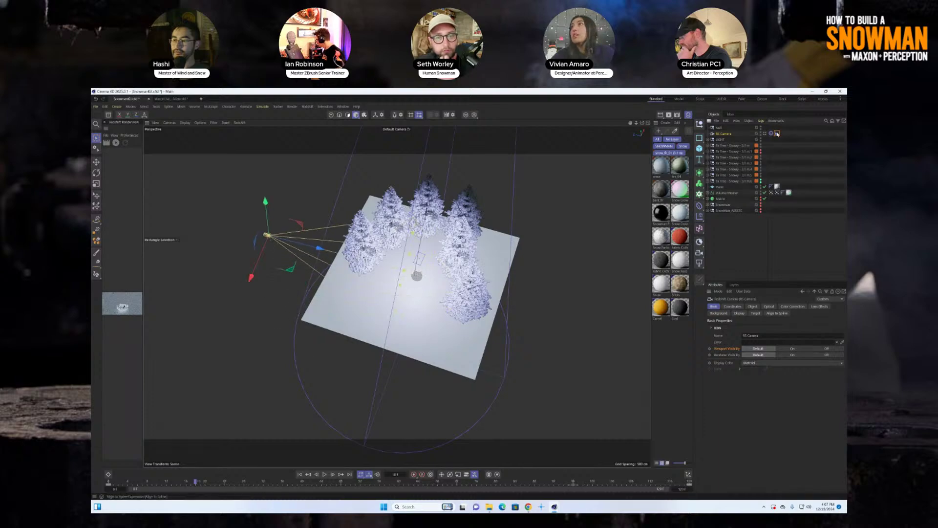
- Add a circle spline, set its pitch rotation to 90°, and enlarge its radius so it surrounds the centre of the scene
click(777, 133)
click(699, 138)
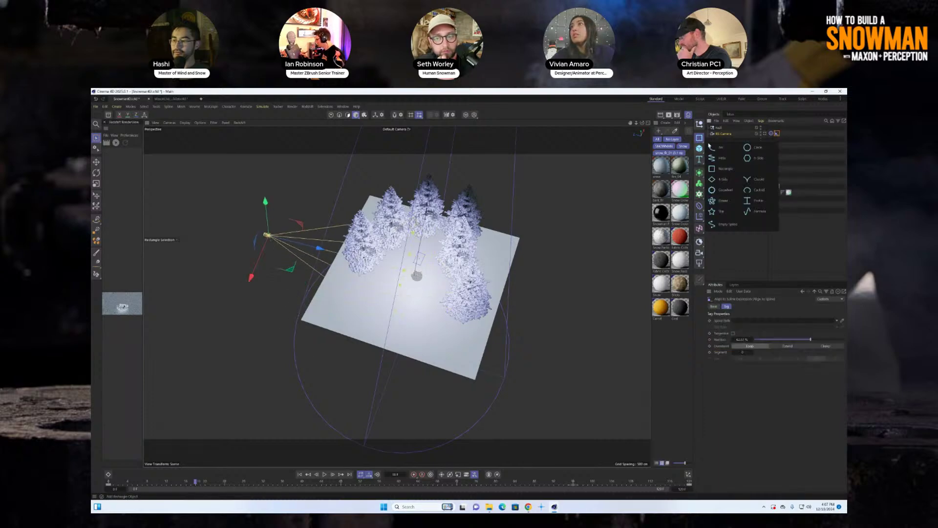
click(716, 137)
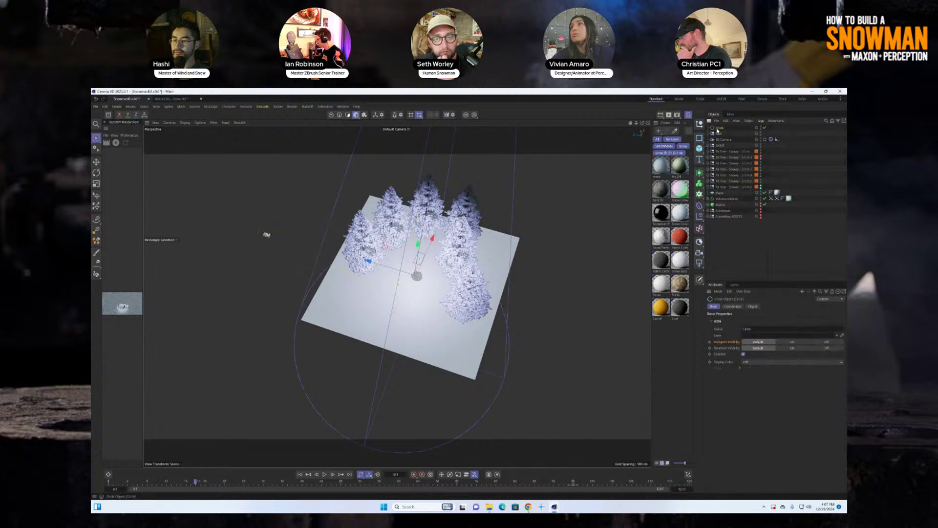
click(733, 306)
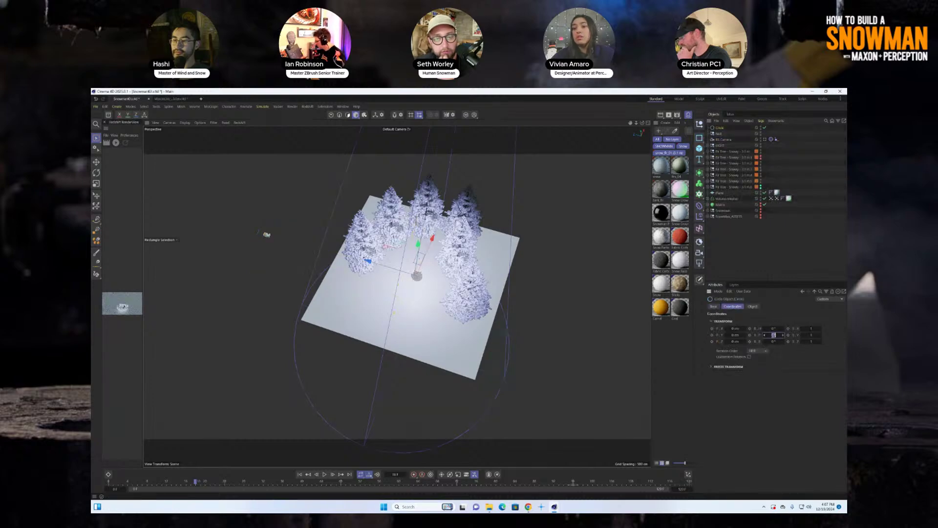
text(90)
key(Return)
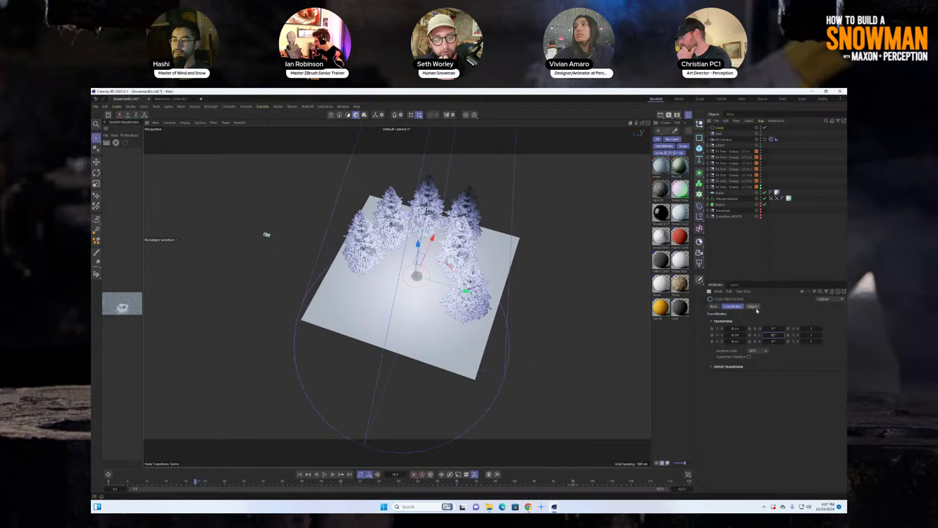
click(753, 307)
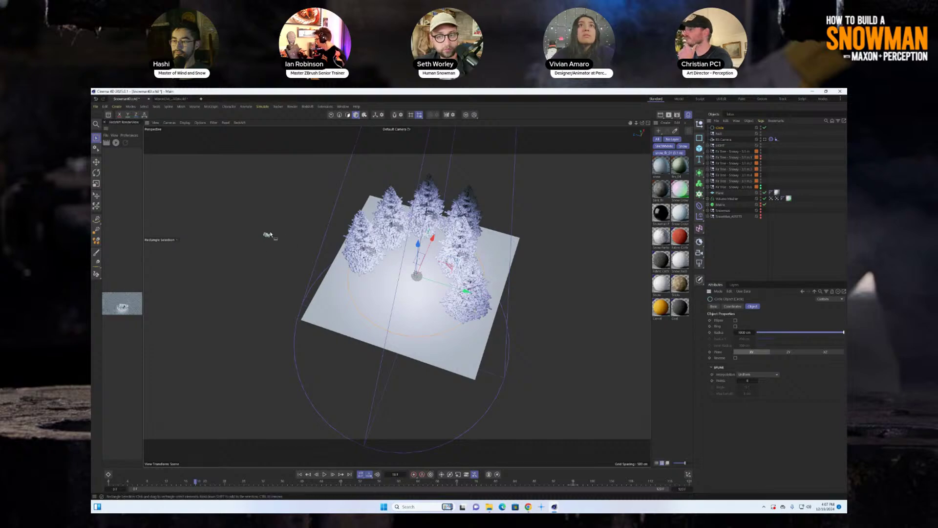
- Assign the new circle as the Spline Path in the RS Camera's Align to Spline tag
click(266, 236)
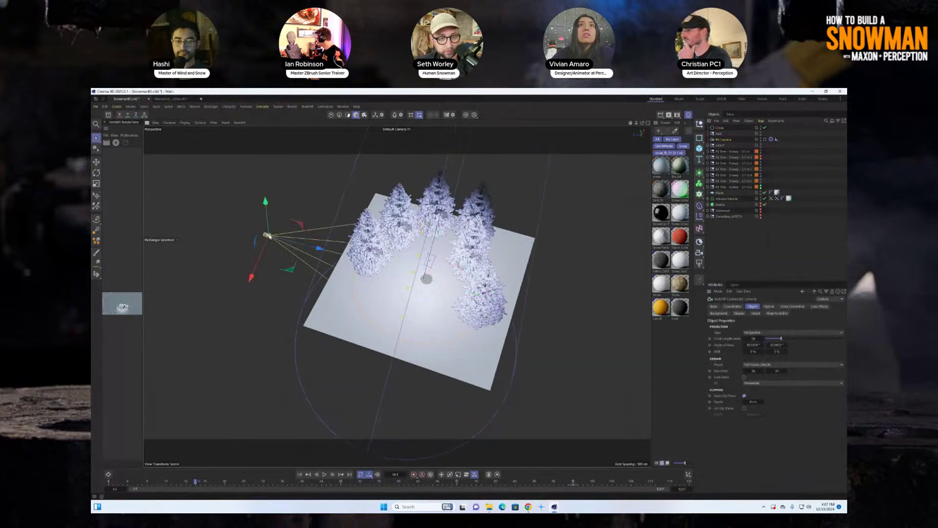
click(777, 139)
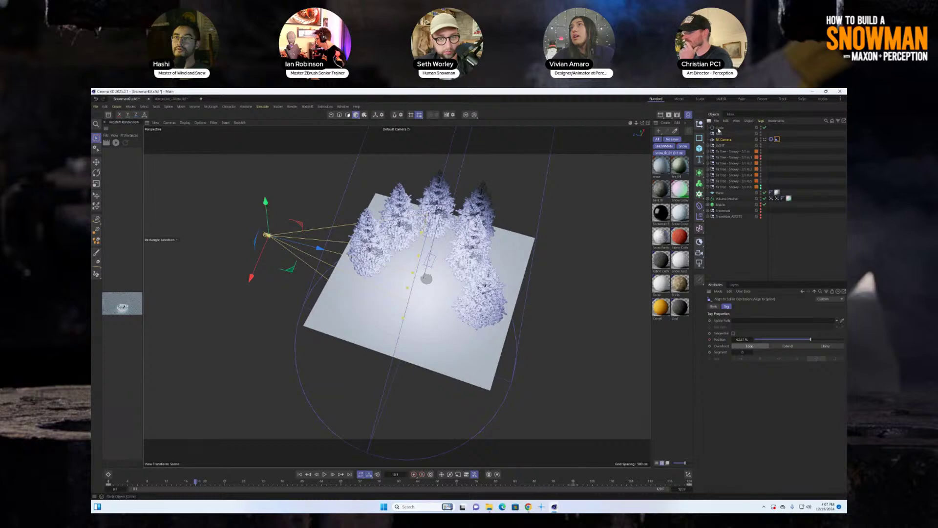
drag(744, 275, 742, 322)
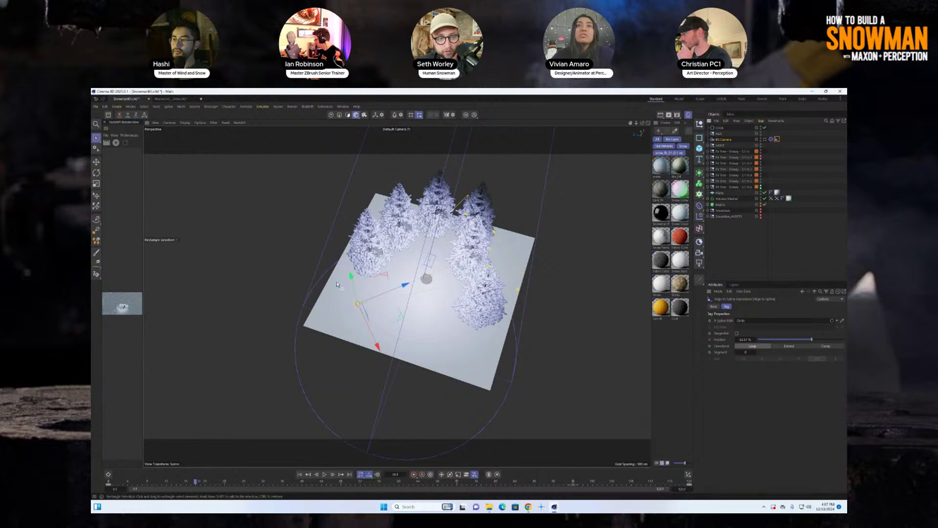
- Try sliding the camera along the circle to a Position of 25 %, and return it to its starting point
scroll(360, 298, up, 8)
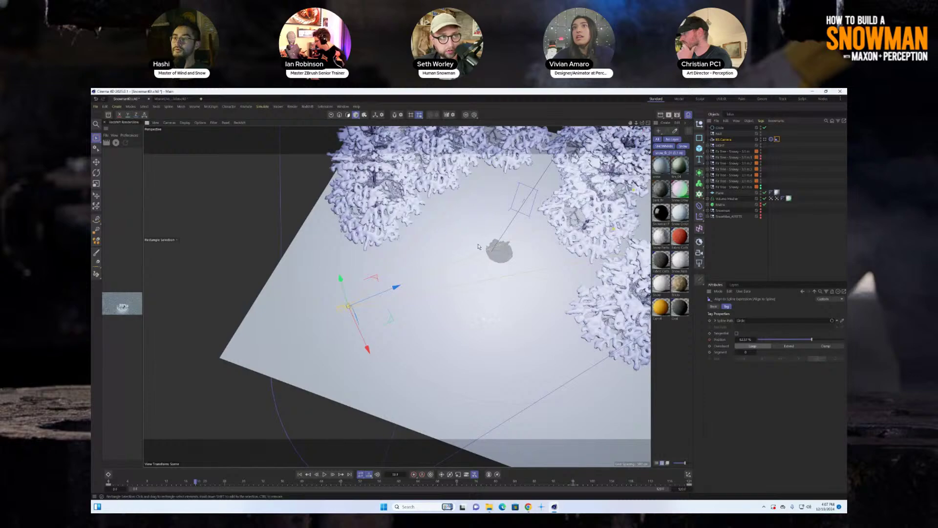
scroll(478, 246, down, 5)
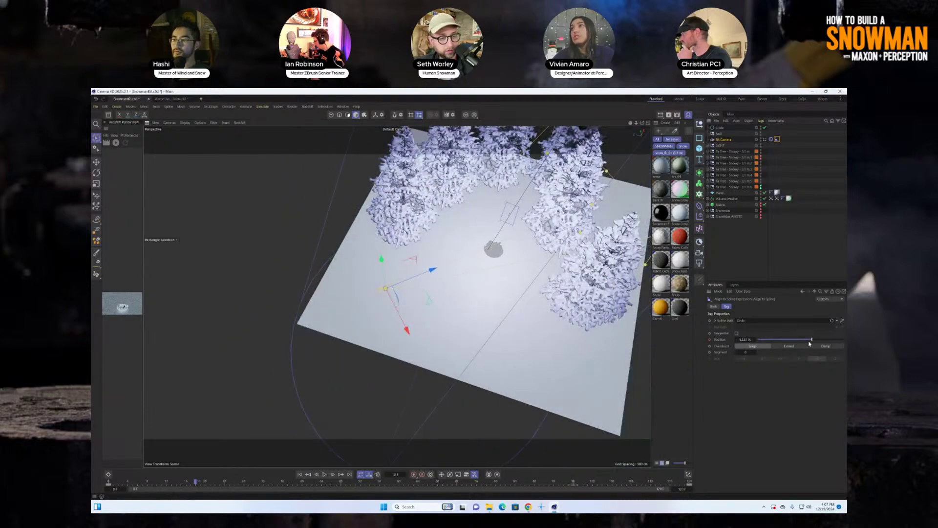
drag(810, 343, 780, 344)
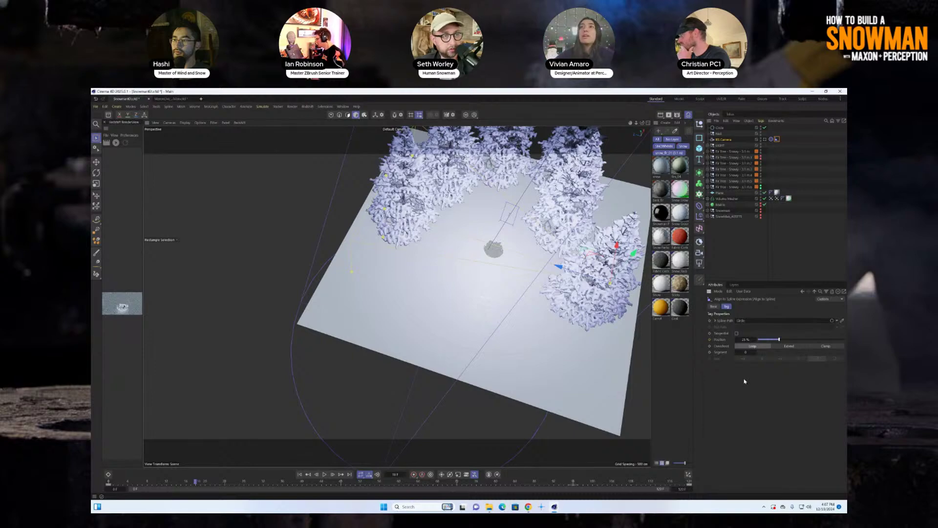
click(811, 339)
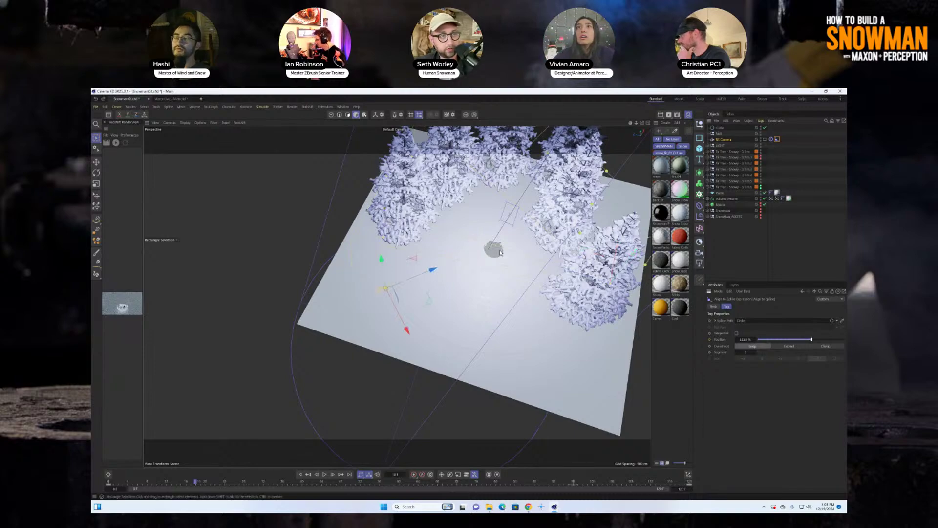
- Look through the RS Camera and check which null its Target tag points to
alt+drag(497, 261, 500, 250)
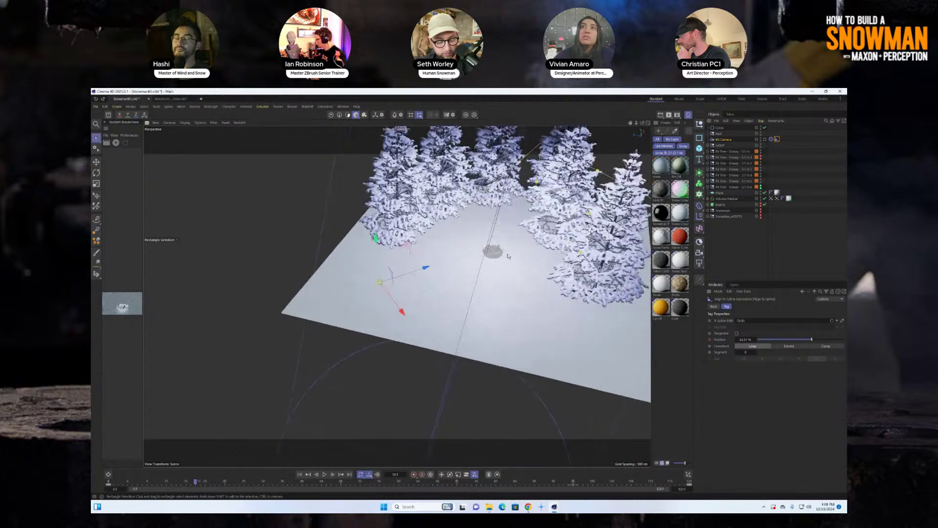
scroll(499, 250, up, 3)
alt+middle_drag(499, 250, 448, 260)
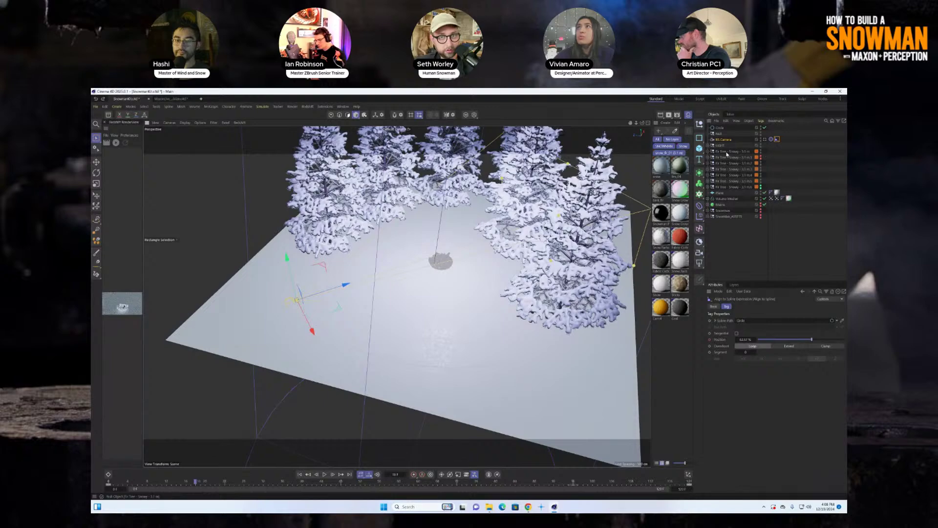
click(771, 139)
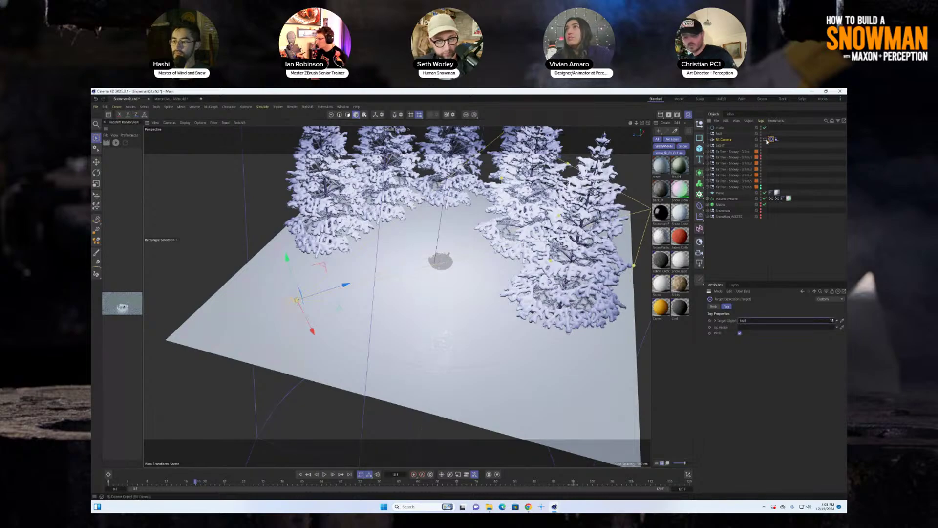
click(765, 139)
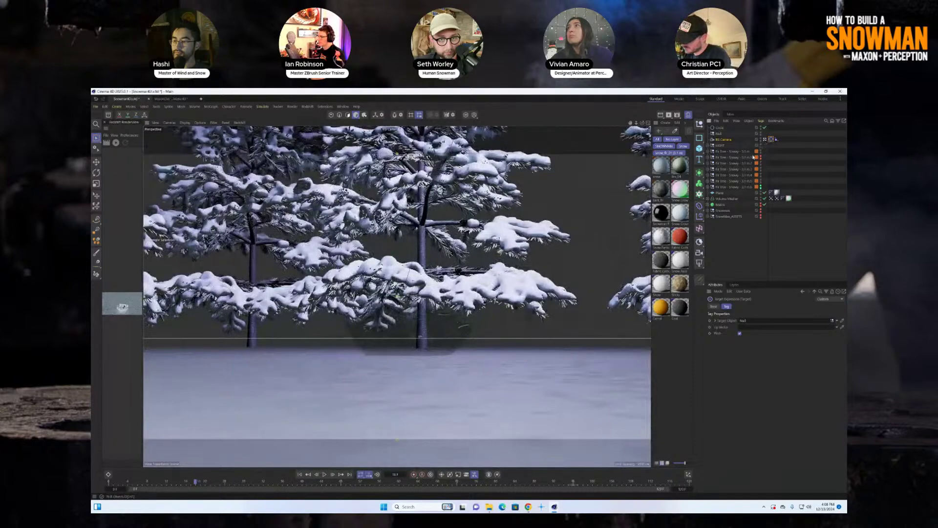
click(728, 141)
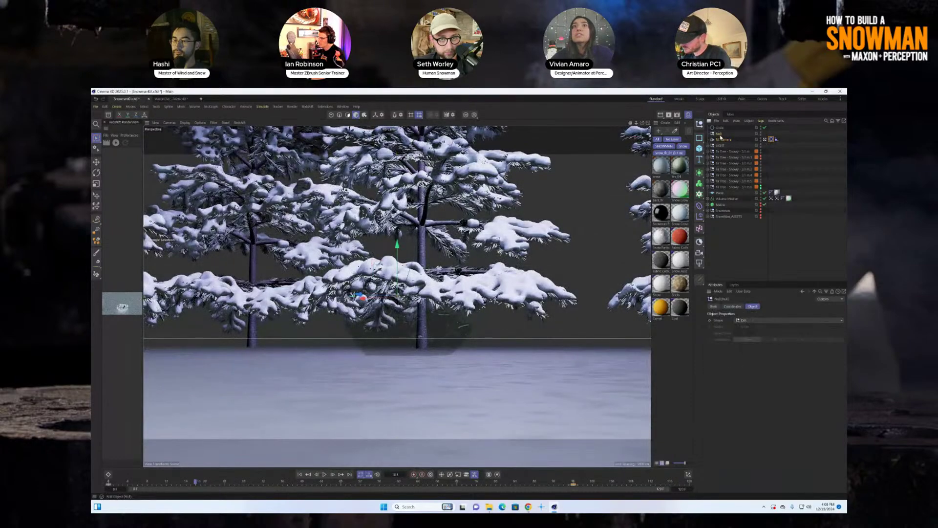
click(770, 140)
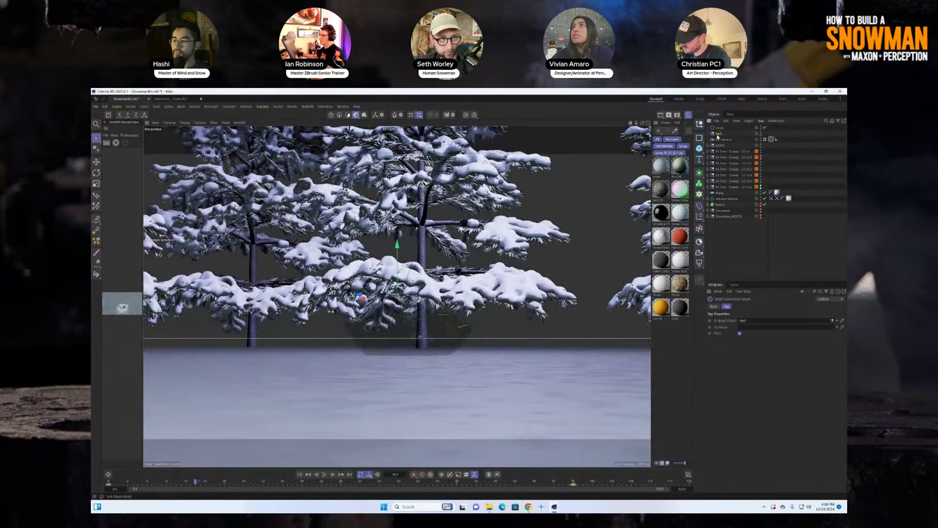
- Create a new null and assign it as the Target Object in the RS Camera's Target tag
click(701, 124)
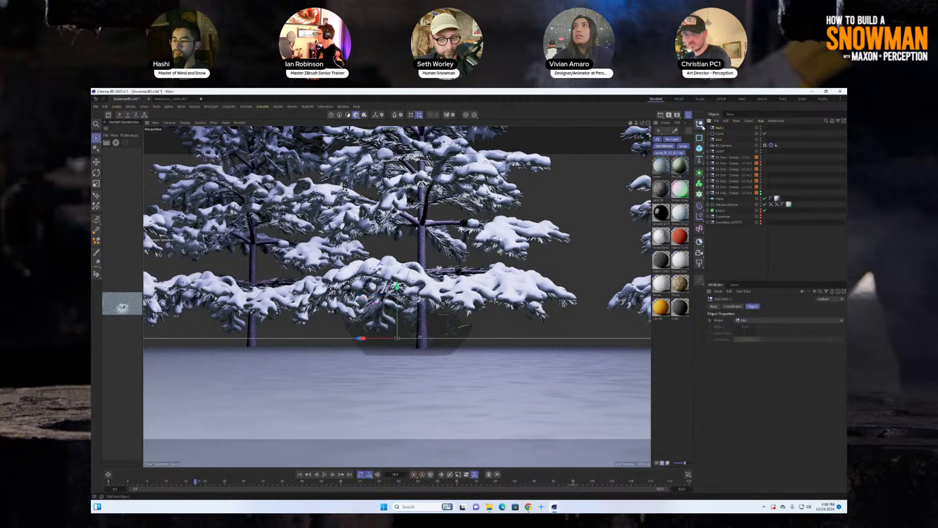
click(771, 145)
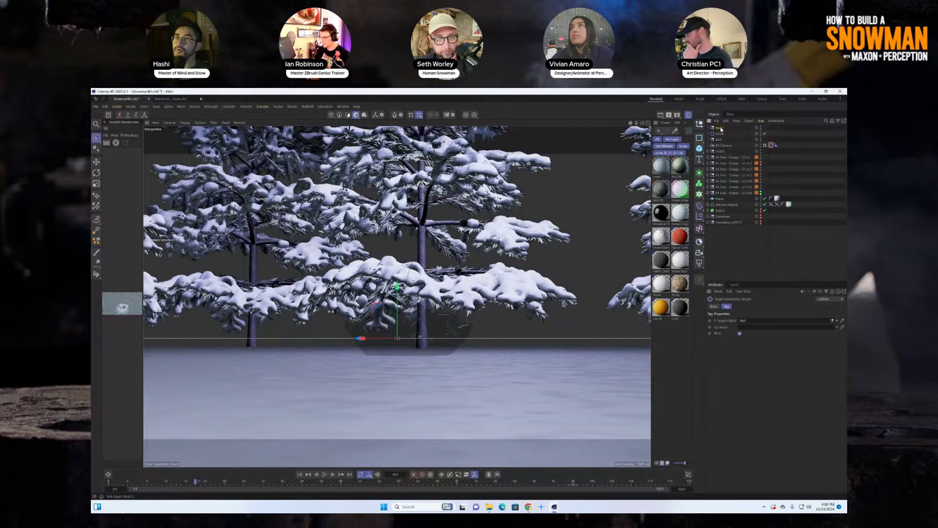
drag(731, 198, 747, 322)
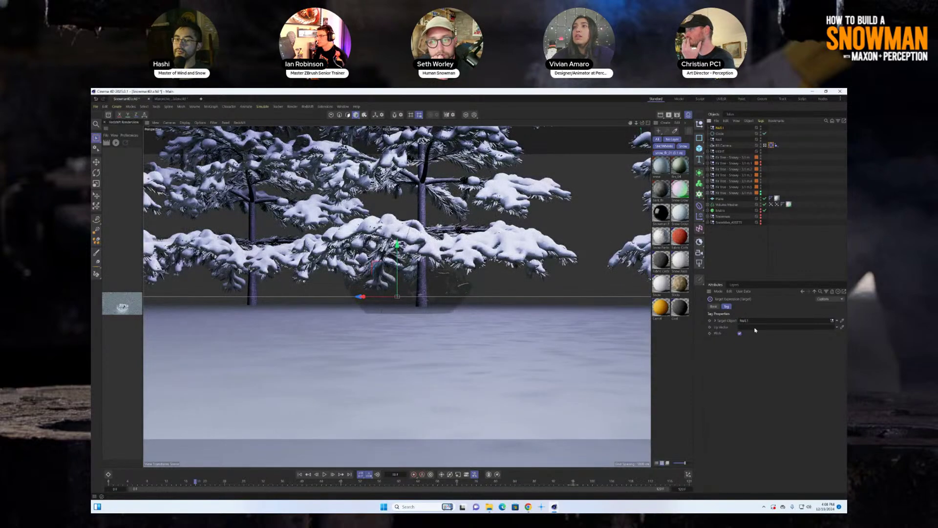
- Try moving the new null vertically and sideways to steer the targeted camera's view
drag(397, 244, 358, 413)
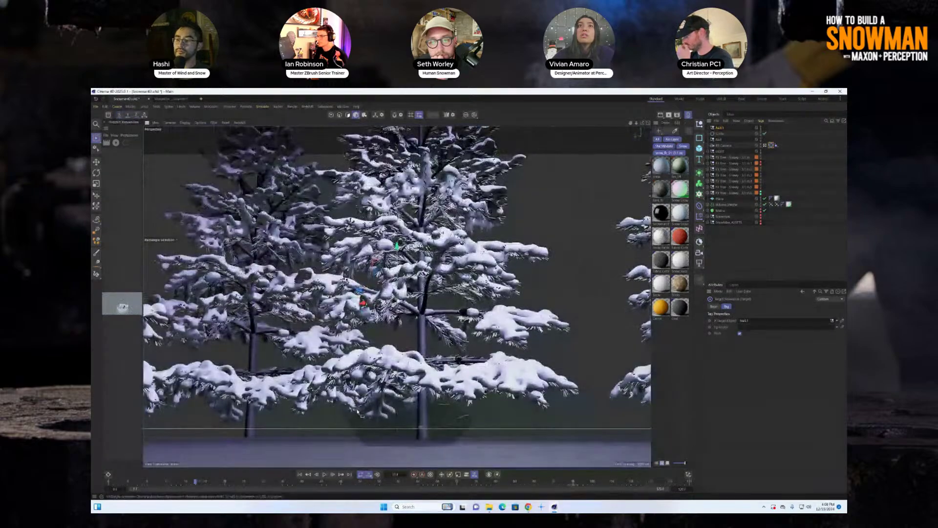
drag(360, 289, 509, 295)
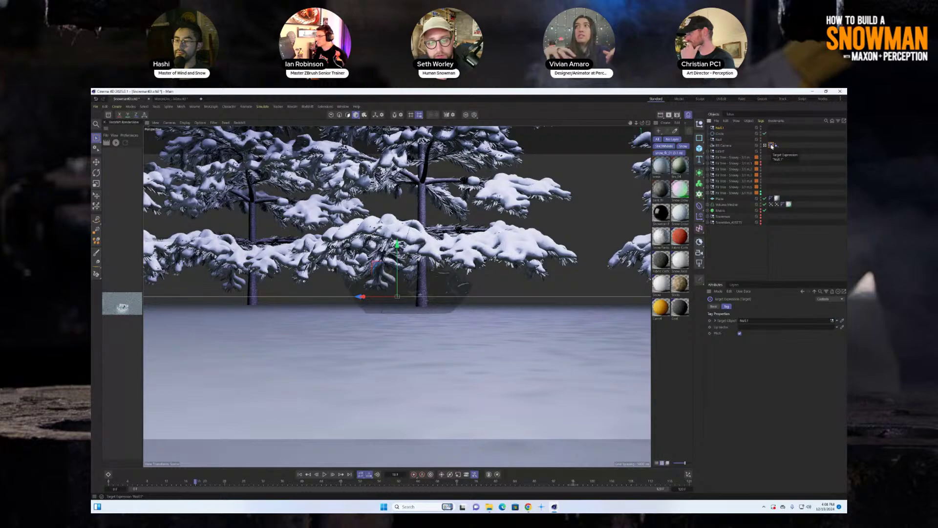
- Leave the camera view and delete the RS Camera's Target tag
click(766, 146)
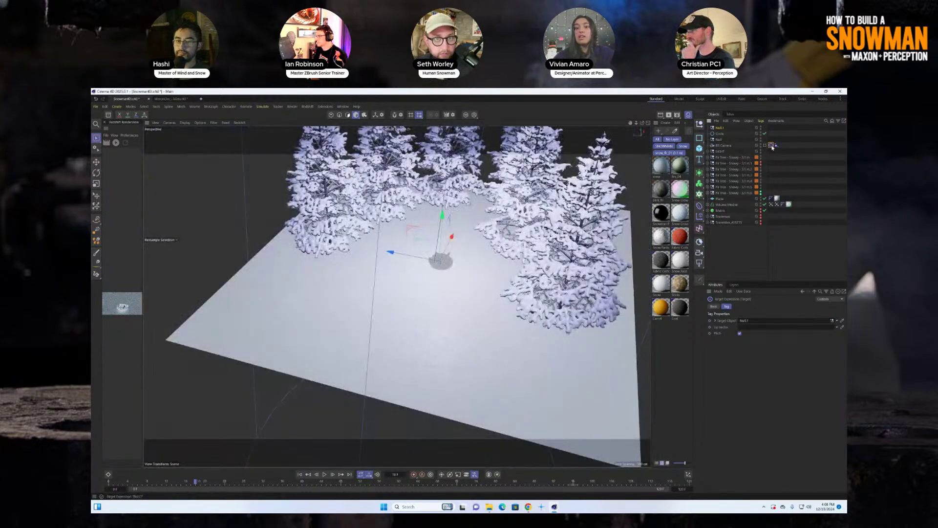
click(782, 244)
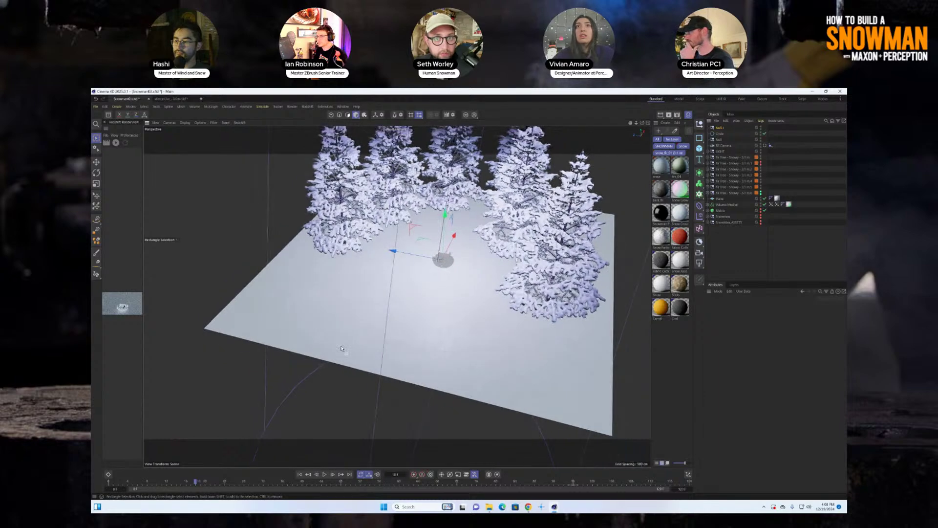
- Slide the RS Camera along the circle while checking its view, setting the Align to Spline Position to 62 %
click(723, 146)
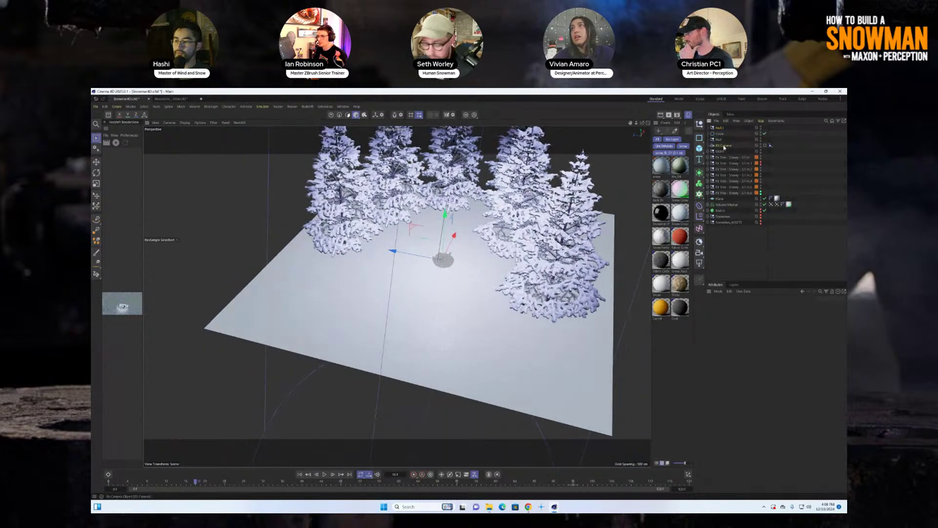
click(771, 145)
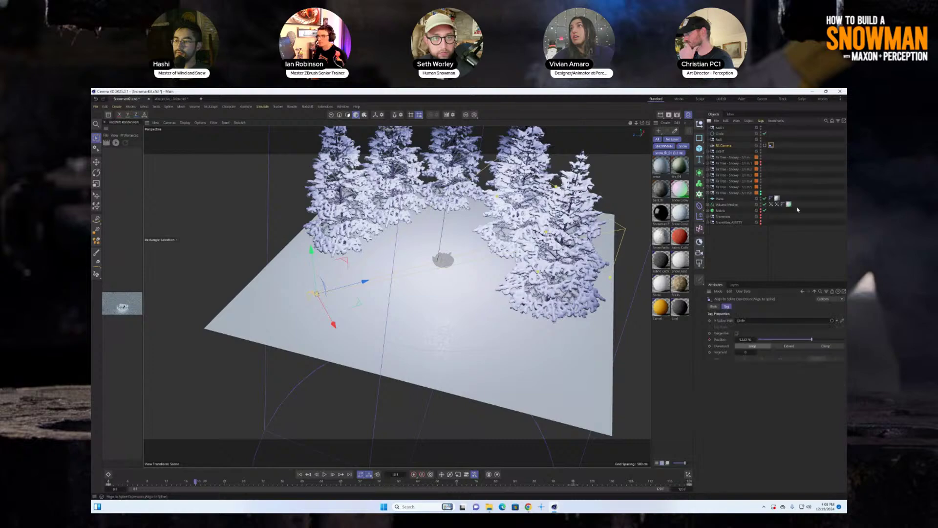
mouse_move(809, 344)
mouse_down()
mouse_move(792, 341)
mouse_move(804, 346)
mouse_up()
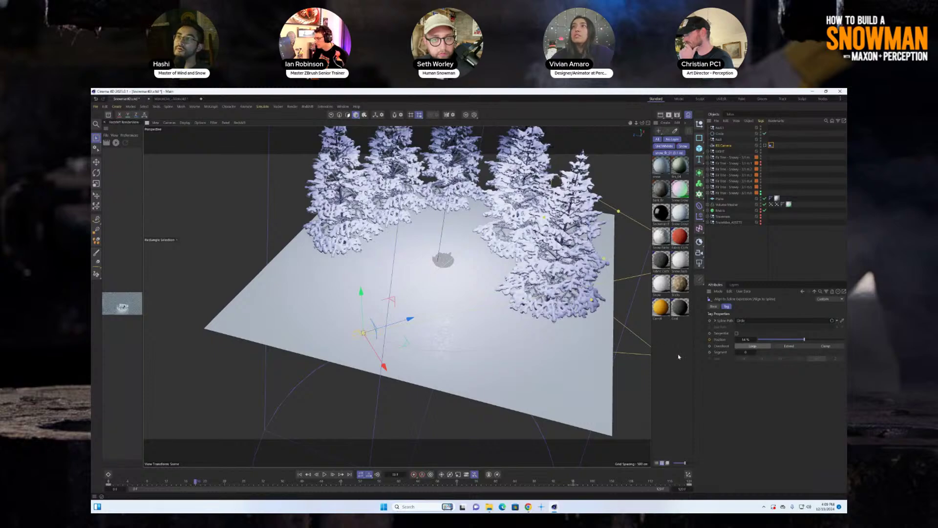
click(765, 146)
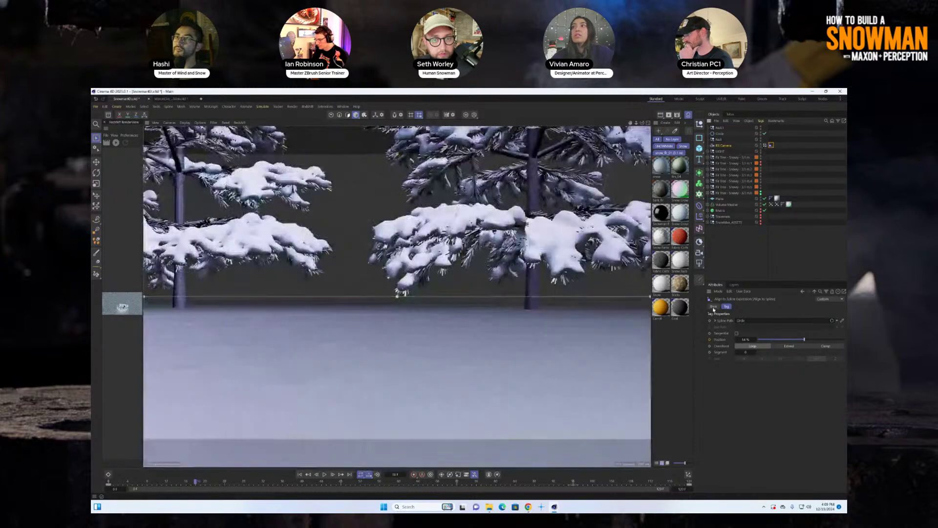
mouse_move(808, 344)
mouse_down()
mouse_move(789, 346)
mouse_move(811, 344)
mouse_up()
- Add an animation Target tag to the RS Camera with the Null as its Target Object
click(761, 120)
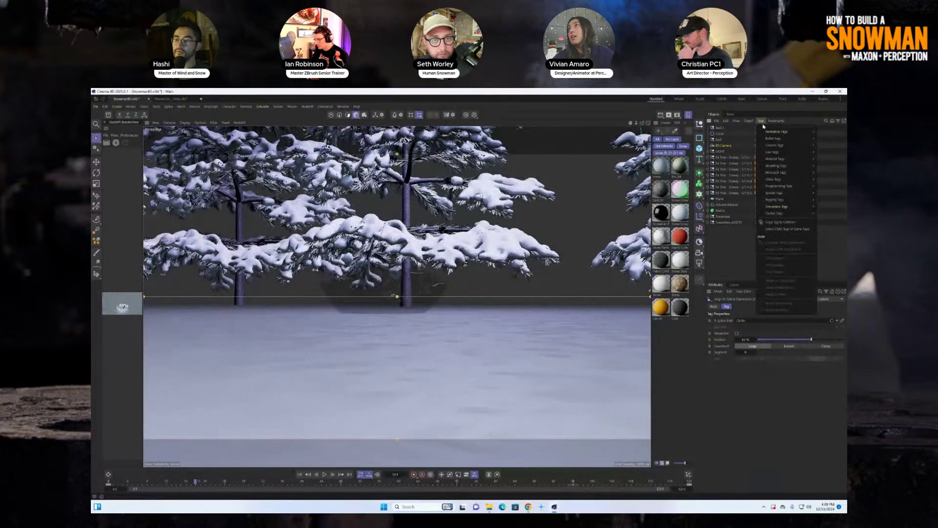
mouse_move(782, 132)
click(736, 154)
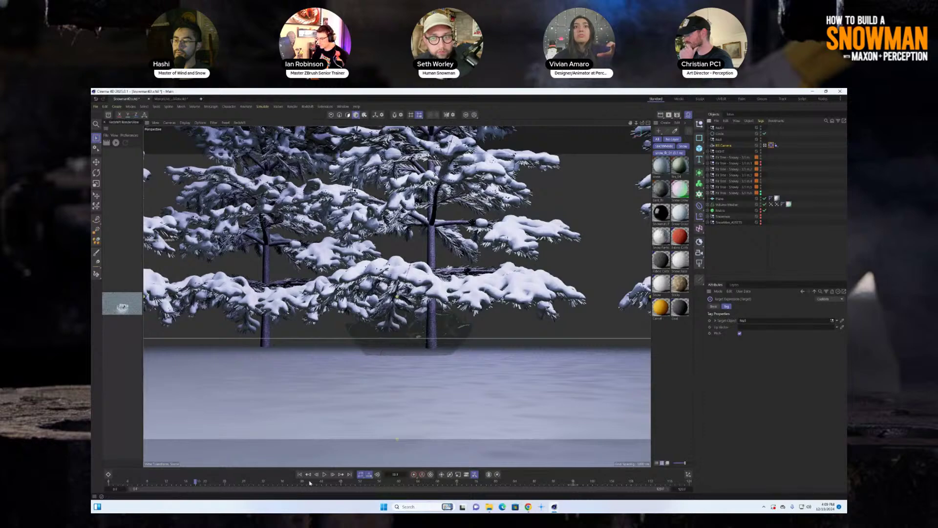
- Play the timeline through the RS Camera to check its orbit along the circle, and stop playback
click(305, 477)
click(324, 475)
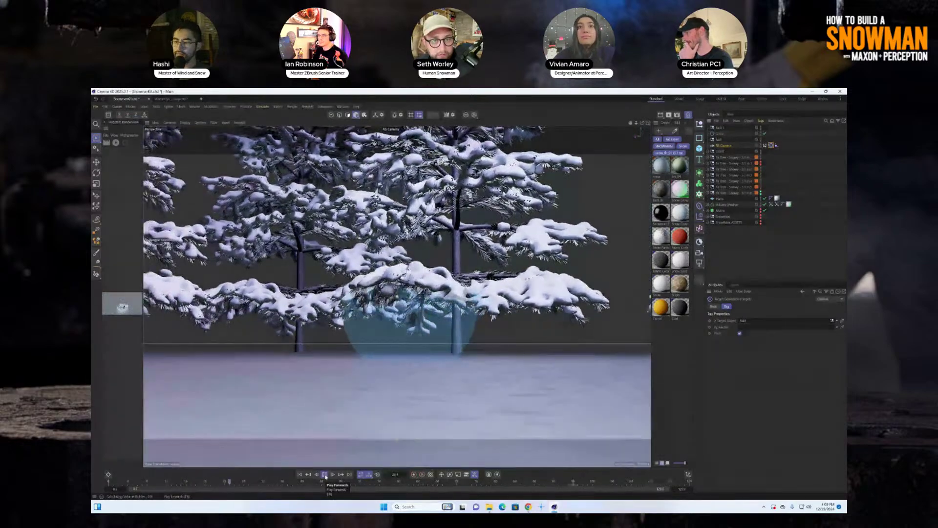
click(325, 474)
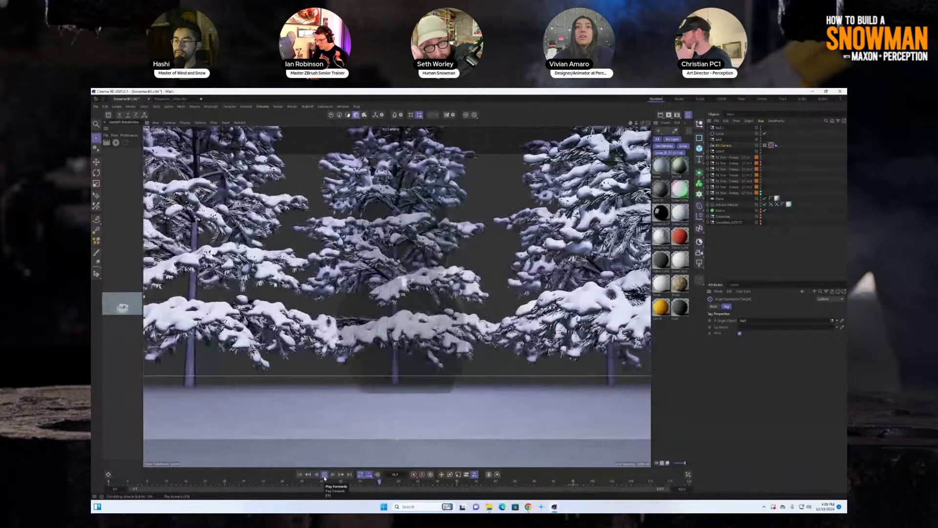
click(325, 475)
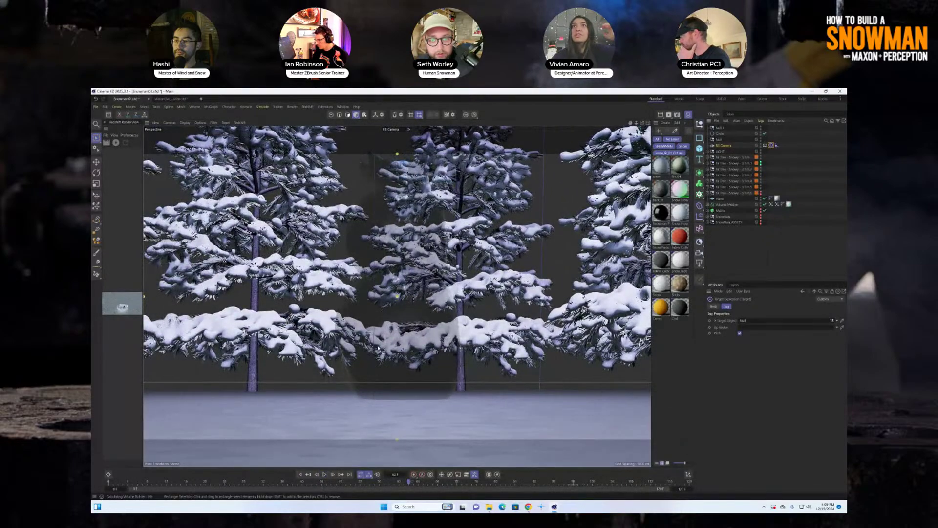
click(777, 205)
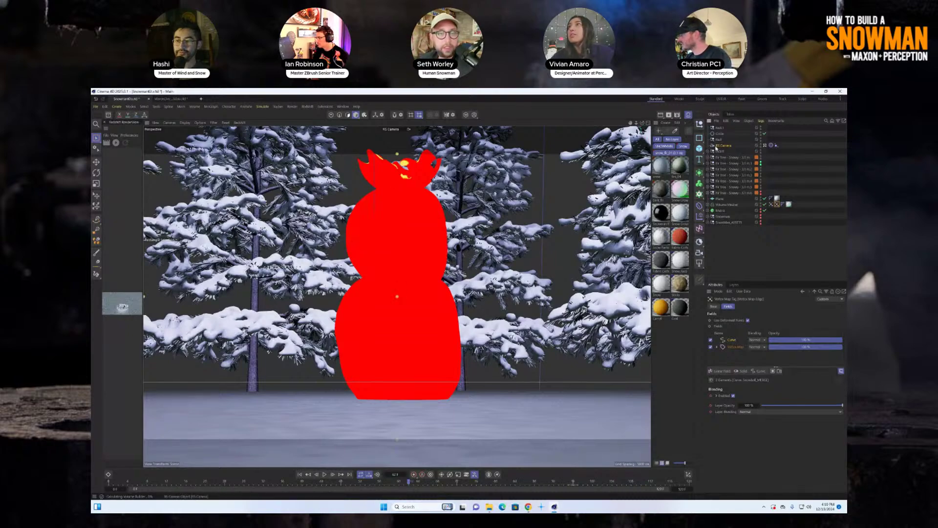
click(721, 146)
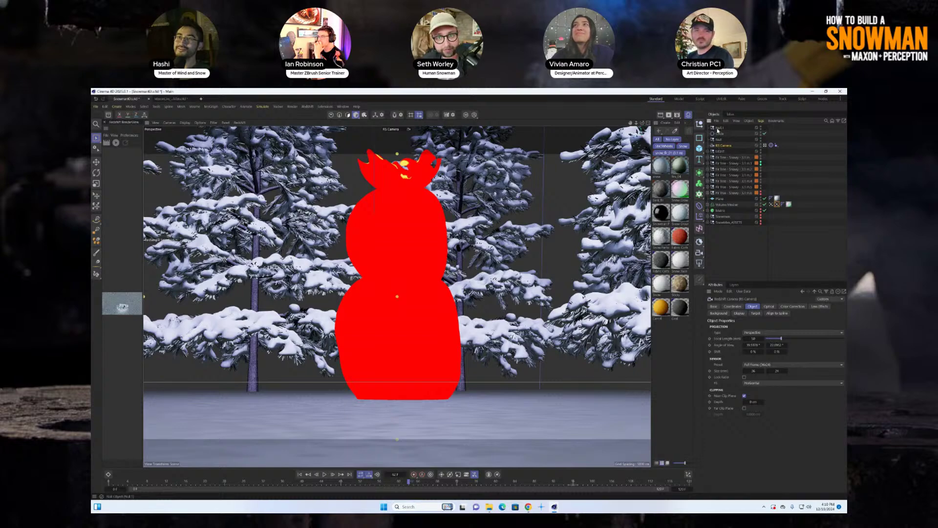
click(728, 157)
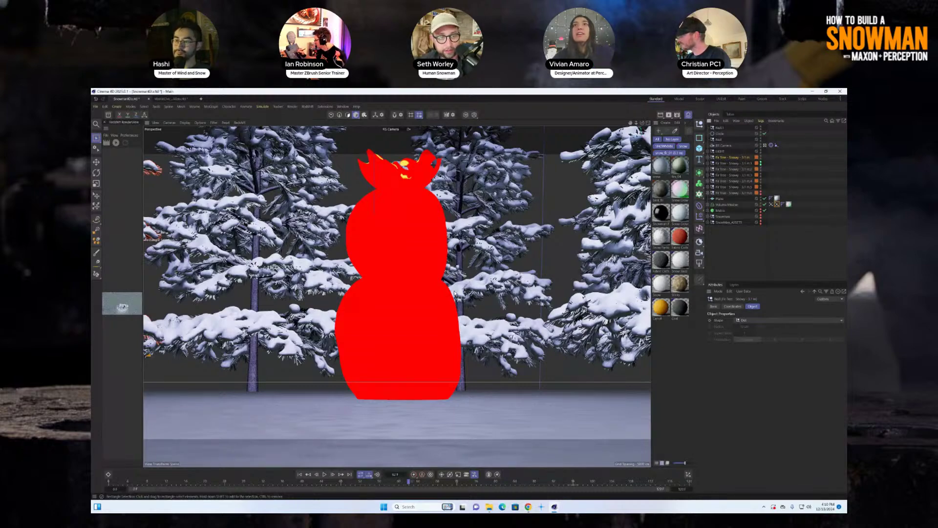
click(718, 188)
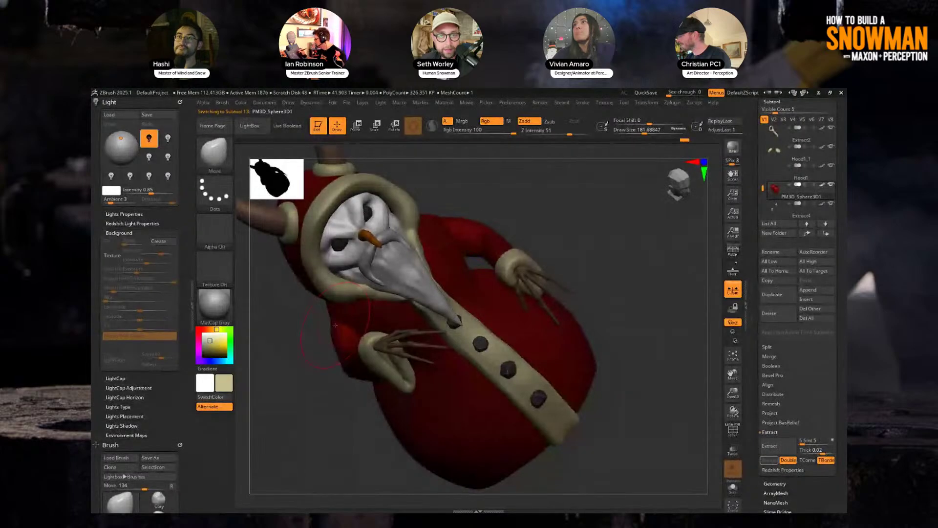
- Switch to ZBrush and examine the robed snowman model from the front and both sides
drag(335, 325, 382, 336)
mouse_move(545, 226)
mouse_down()
mouse_move(526, 216)
mouse_move(547, 220)
mouse_up()
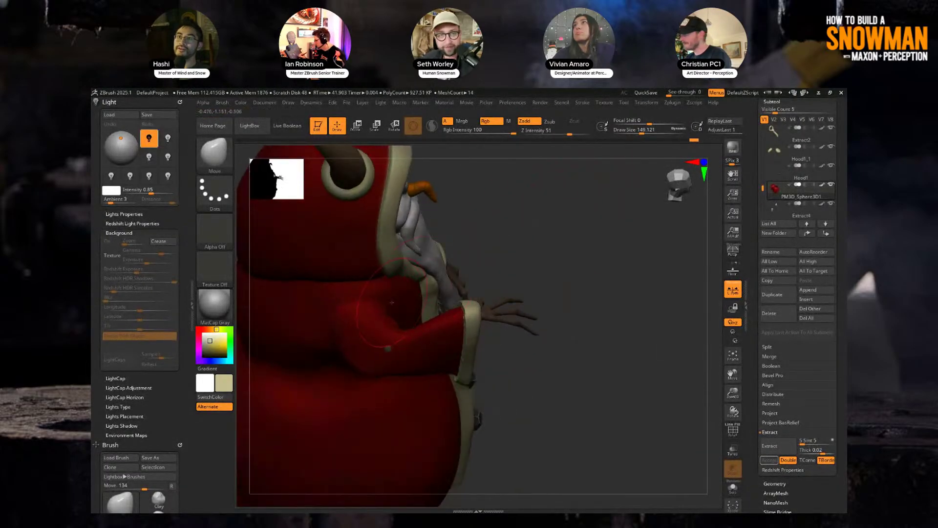
key(f)
drag(561, 232, 600, 214)
mouse_move(571, 266)
mouse_down()
mouse_move(597, 210)
mouse_move(613, 247)
mouse_move(579, 239)
mouse_up()
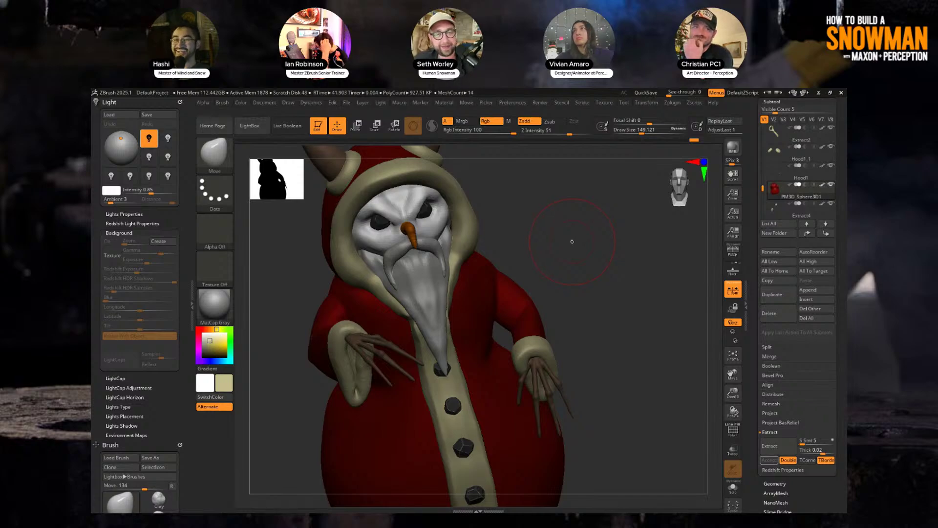
drag(572, 242, 566, 236)
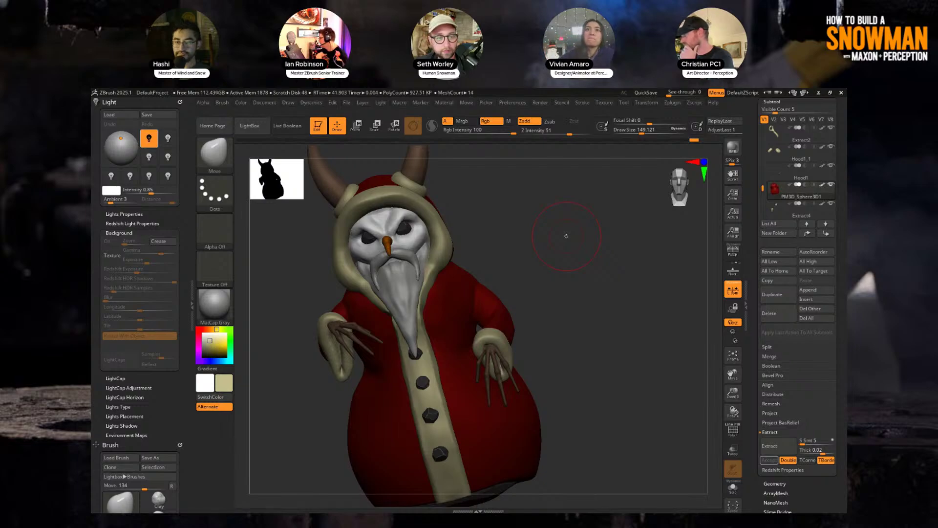
mouse_move(567, 236)
mouse_down()
mouse_move(549, 248)
mouse_move(553, 275)
mouse_up()
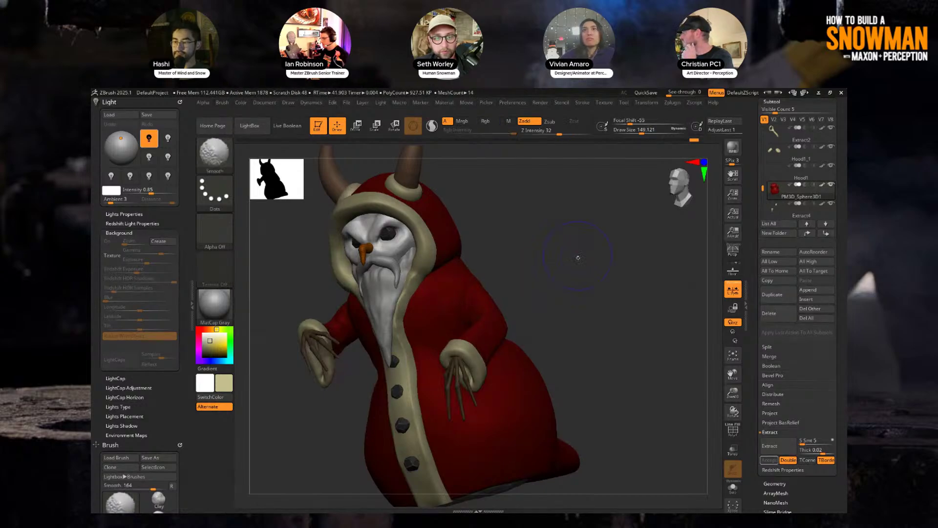
mouse_move(578, 258)
shift+mouse_down()
mouse_move(567, 257)
mouse_move(568, 241)
mouse_move(582, 257)
mouse_move(631, 259)
shift+mouse_up()
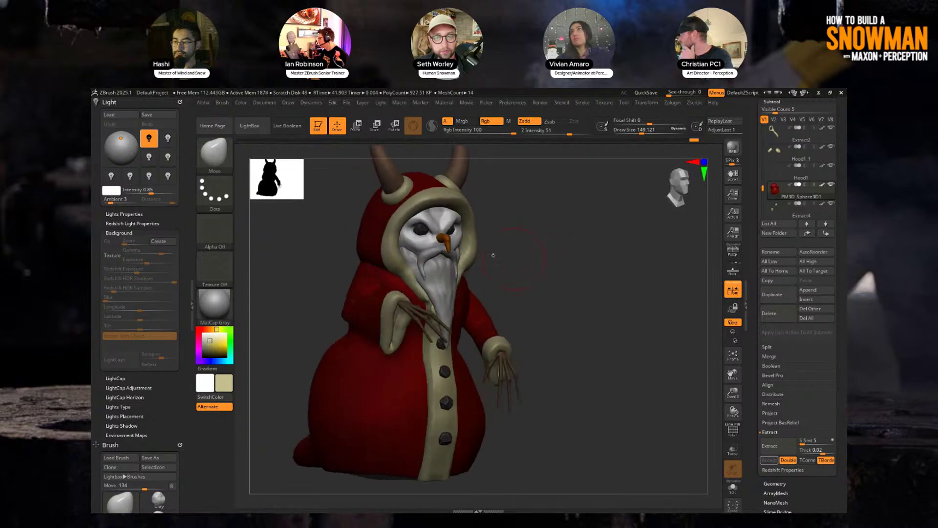
- Isolate the Hood subtool to inspect it, and show the whole character again
alt+click(445, 403)
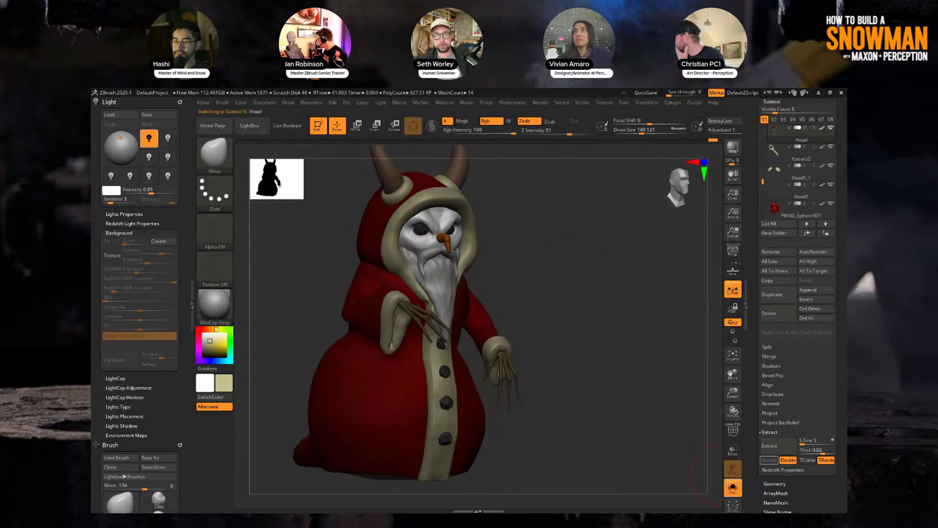
click(733, 487)
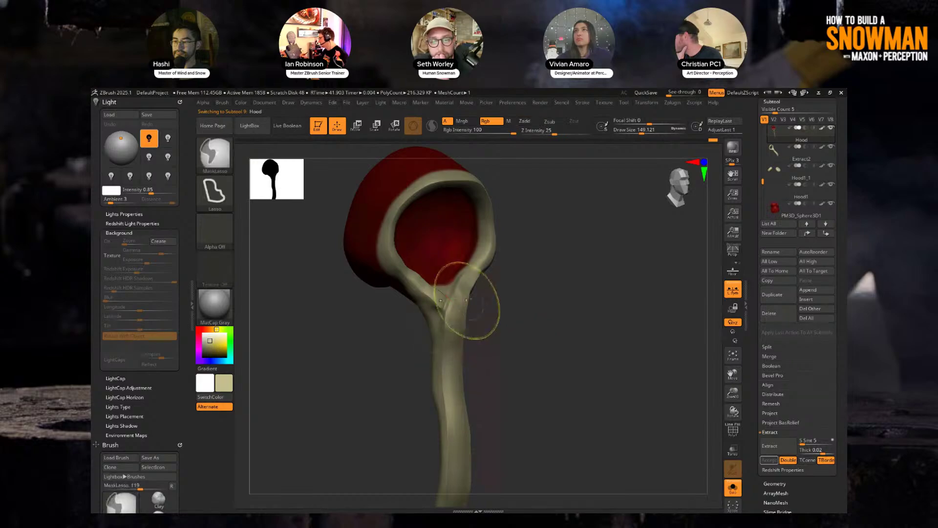
key(ctrl+i)
alt+drag(525, 337, 533, 304)
click(733, 487)
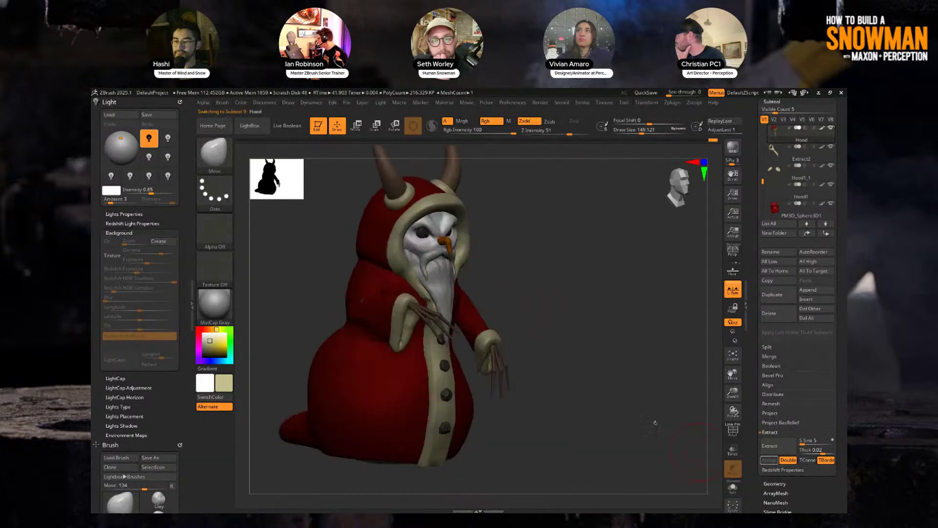
alt+drag(540, 230, 582, 308)
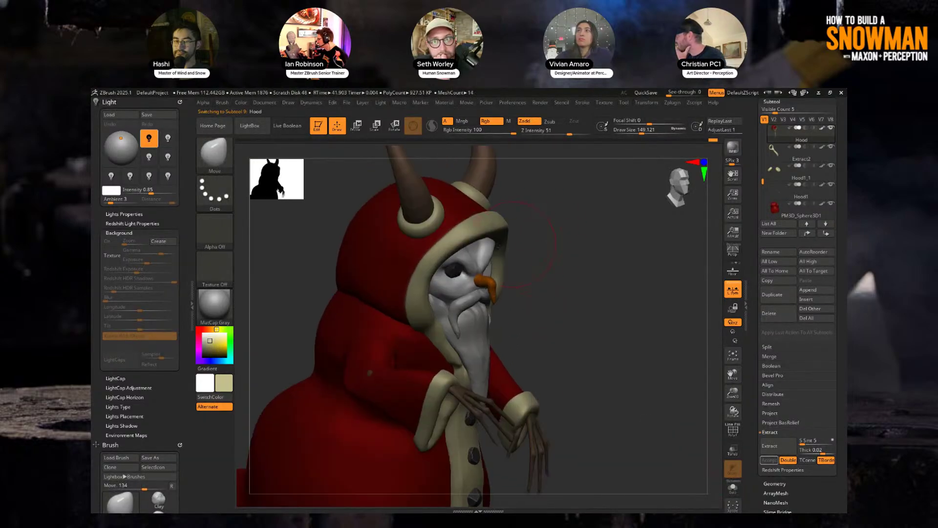
- Make the beige trim around the hood and down the robe's front the active subtool
alt+click(501, 224)
alt+drag(565, 260, 568, 222)
drag(635, 240, 581, 258)
click(775, 102)
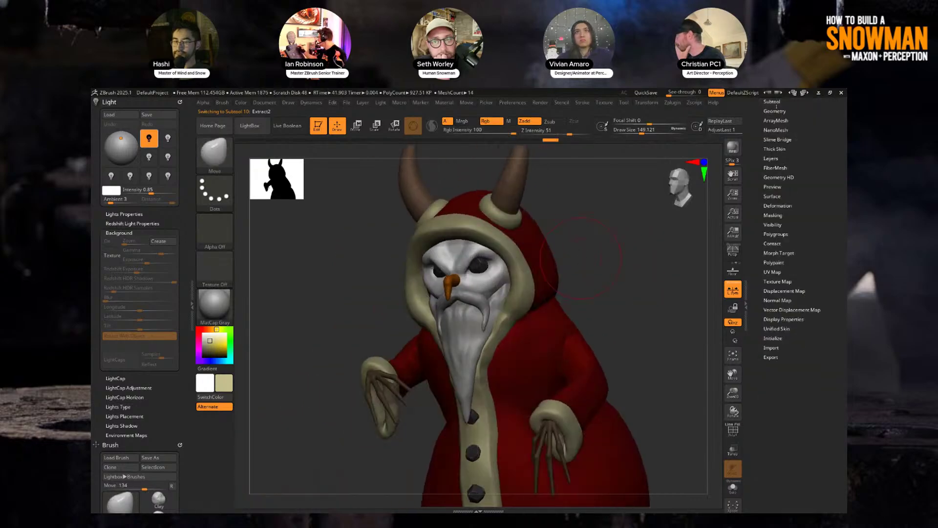
drag(581, 257, 588, 234)
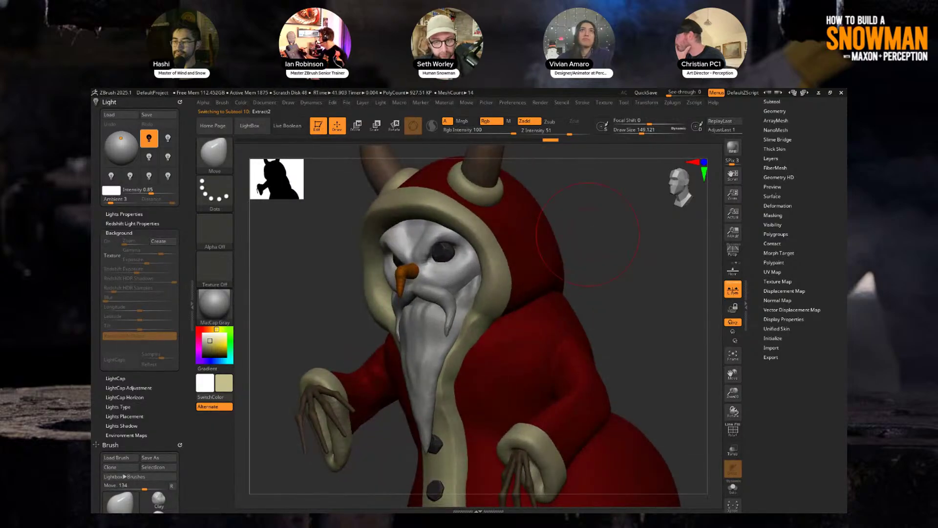
- Save the file and open the surface NoiseMaker for the beige trim
click(772, 196)
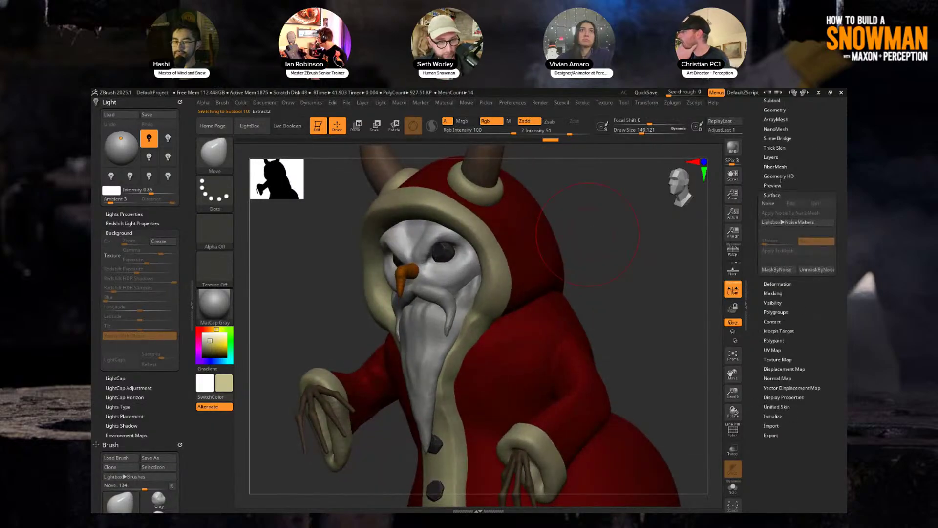
scroll(784, 161, up, 5)
click(787, 124)
scroll(780, 147, down, 6)
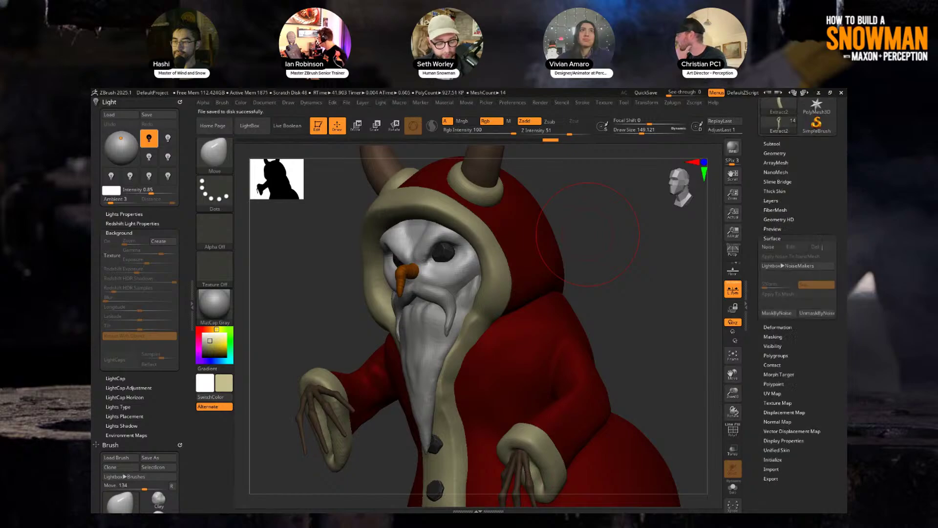
click(771, 144)
alt+drag(677, 194, 664, 261)
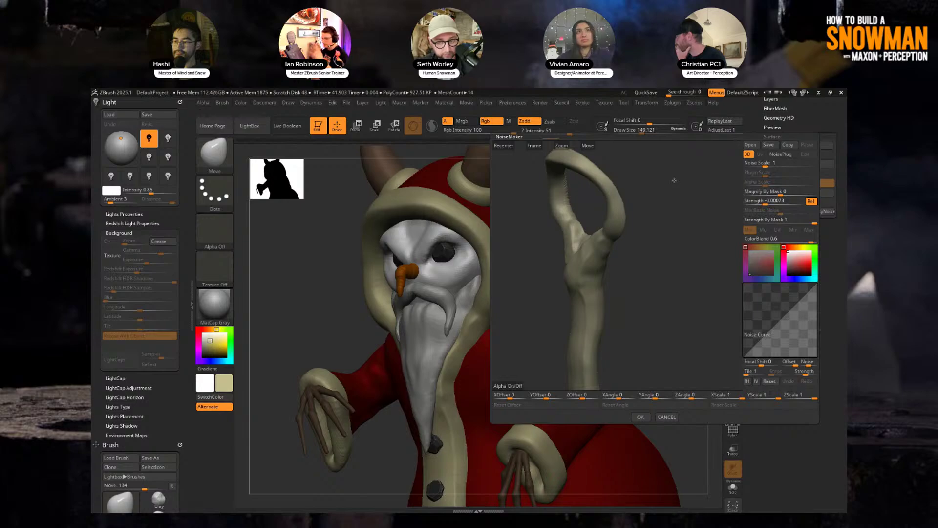
- Try a noise scale of 16 with a strength of -0.00292 on the trim
drag(766, 163, 783, 165)
drag(776, 201, 780, 163)
drag(677, 268, 645, 291)
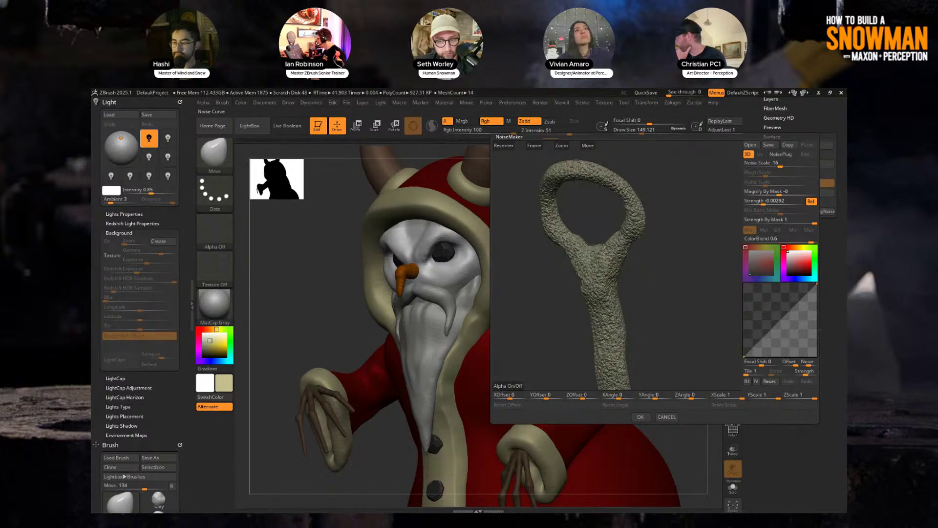
- Reshape the noise curve with added points, and set the strength to -0.00521 and the noise scale to 10.51898
drag(774, 326, 799, 325)
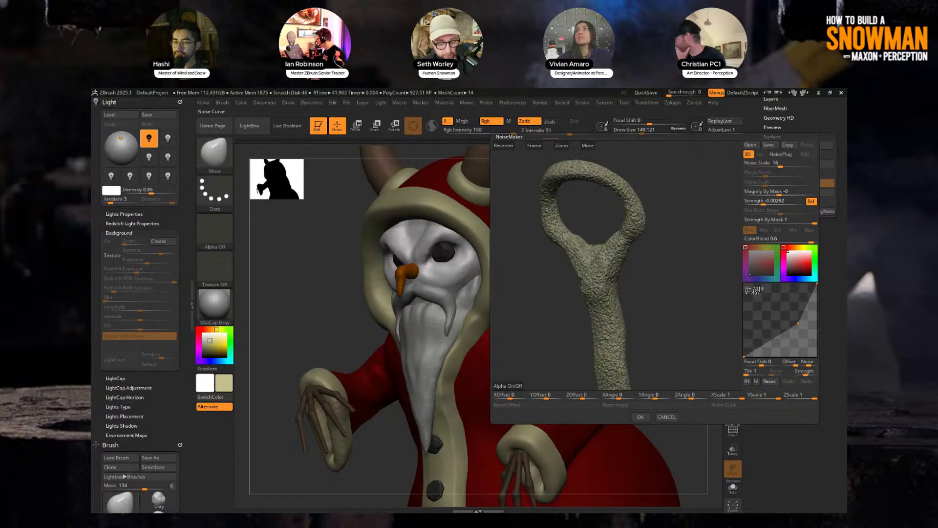
click(770, 339)
mouse_move(770, 340)
mouse_down()
mouse_move(795, 318)
mouse_move(767, 331)
mouse_up()
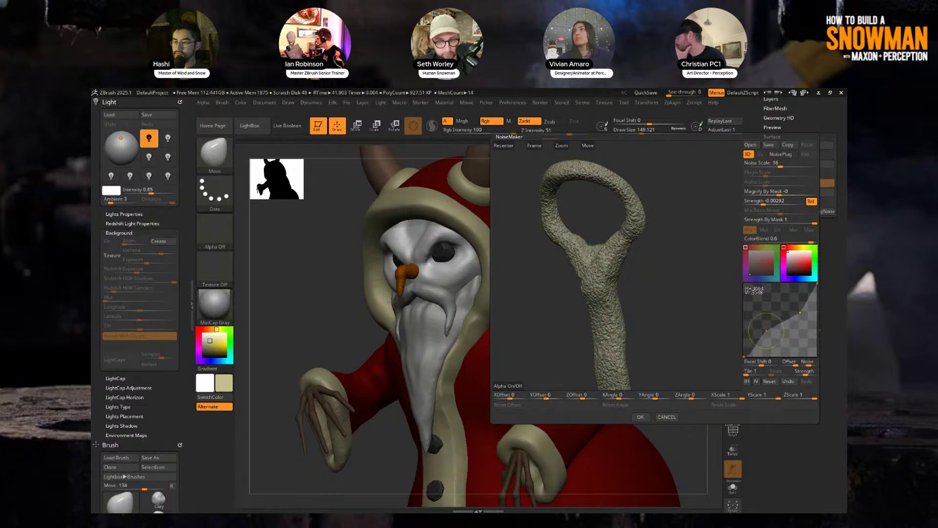
drag(772, 201, 782, 201)
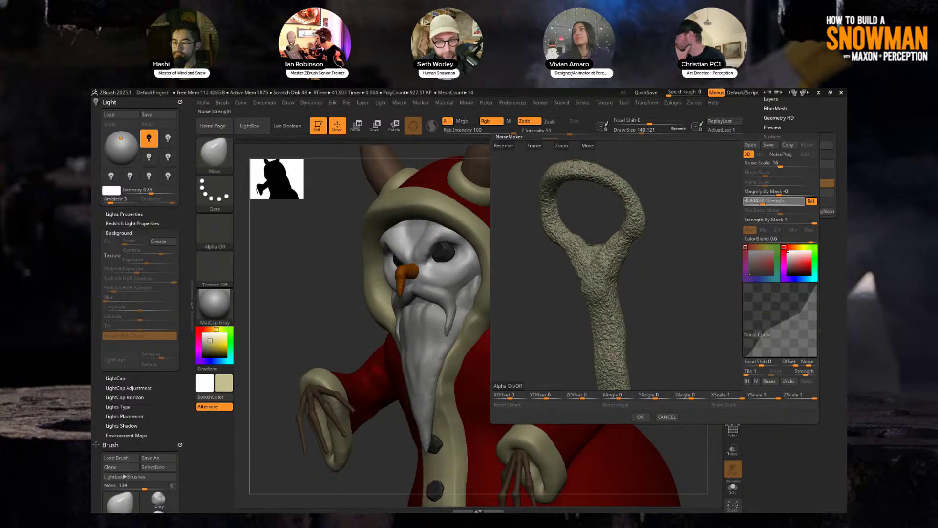
drag(777, 163, 776, 163)
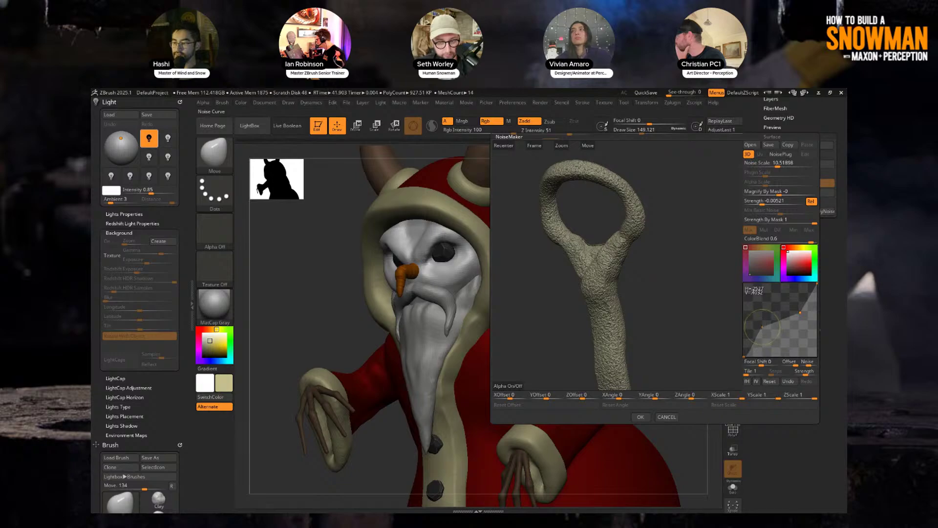
drag(761, 338, 765, 331)
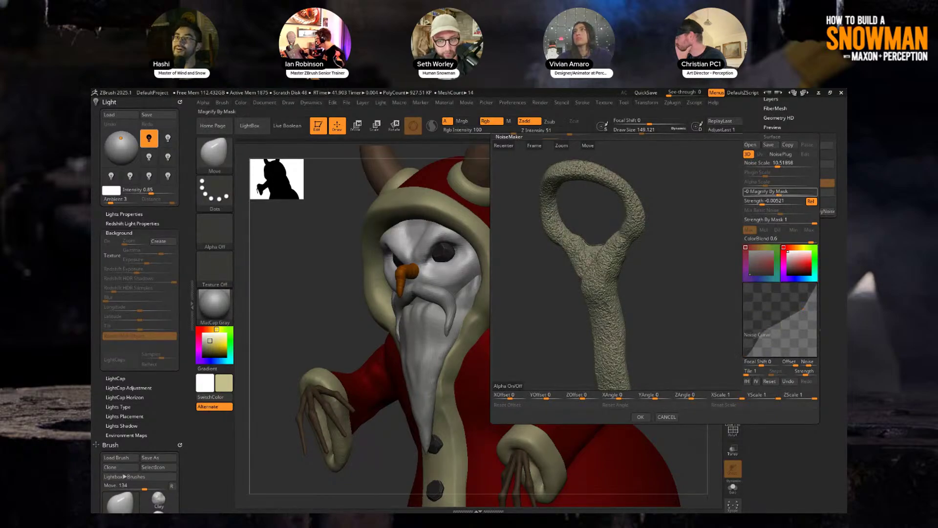
- Set the noise's ColorBlend to 0 and its strength to -0.00071
text(0)
key(Return)
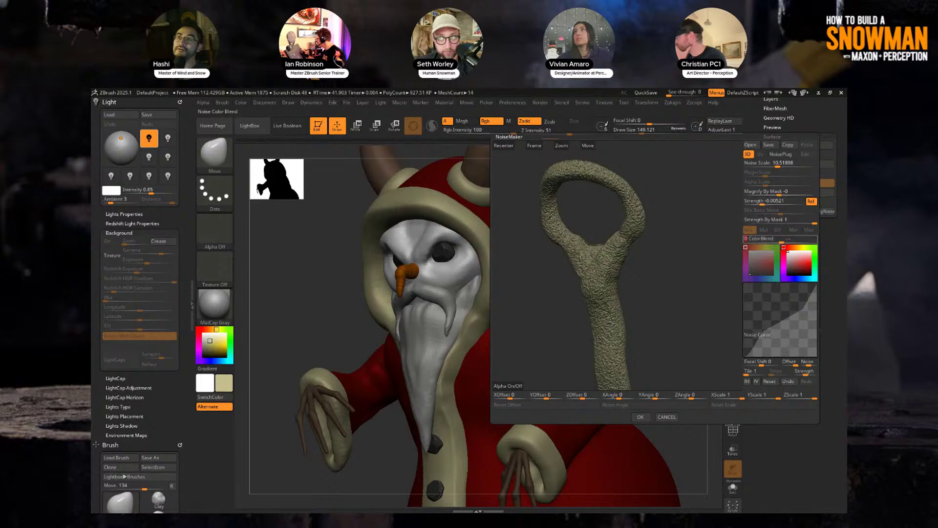
click(775, 201)
text(-0.00071)
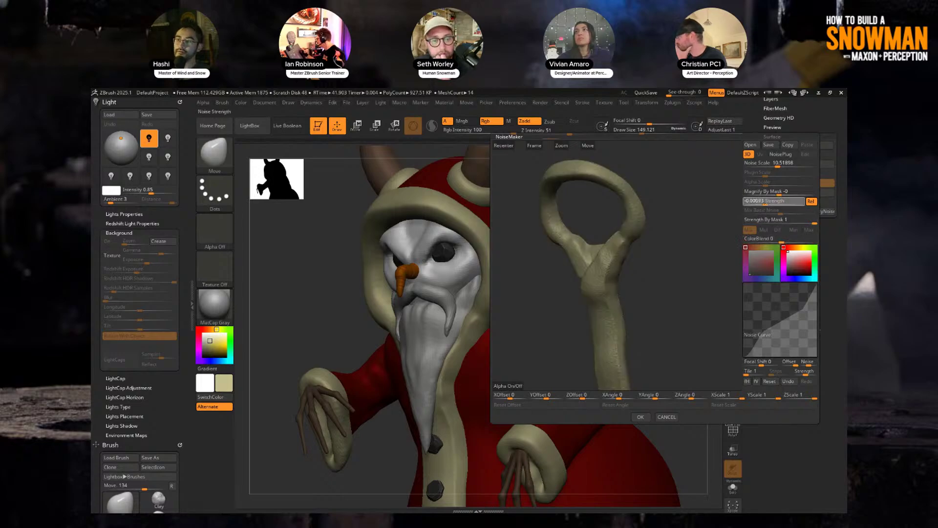
text(-0.00521)
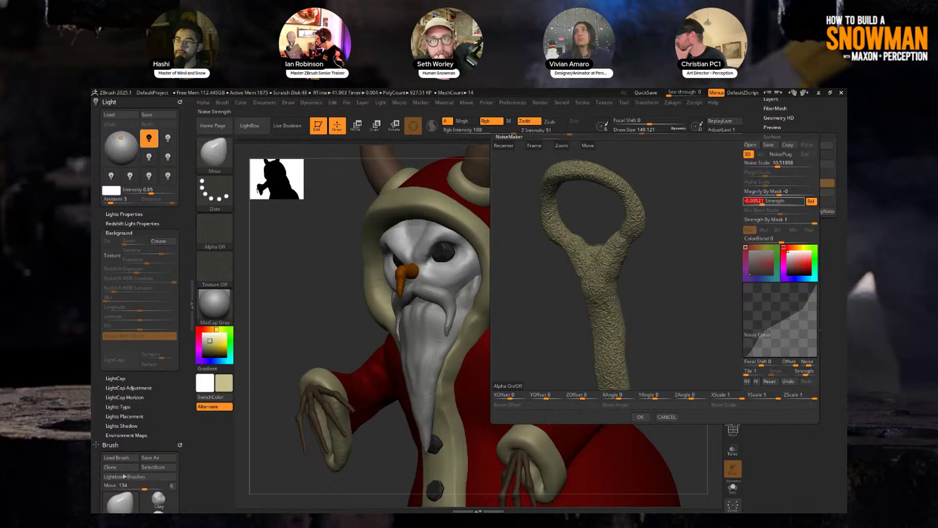
text(-0.00071)
key(Return)
- Set the noise scale to 15.10135 and accept the surface noise for the trim
click(779, 163)
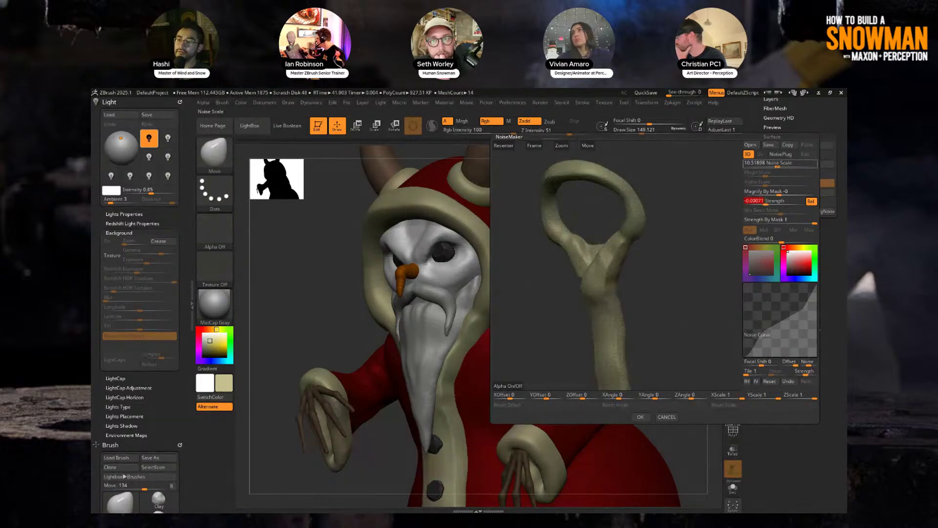
drag(779, 163, 776, 163)
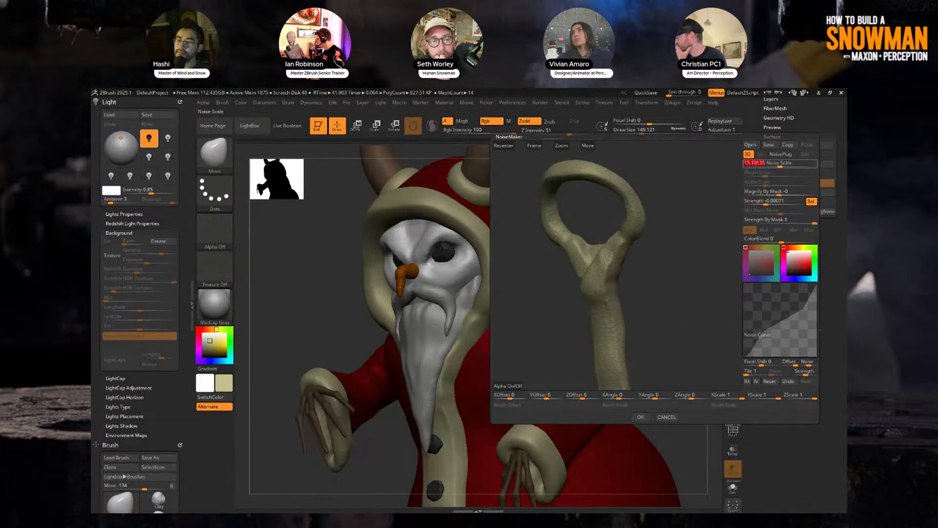
click(640, 417)
drag(636, 235, 582, 239)
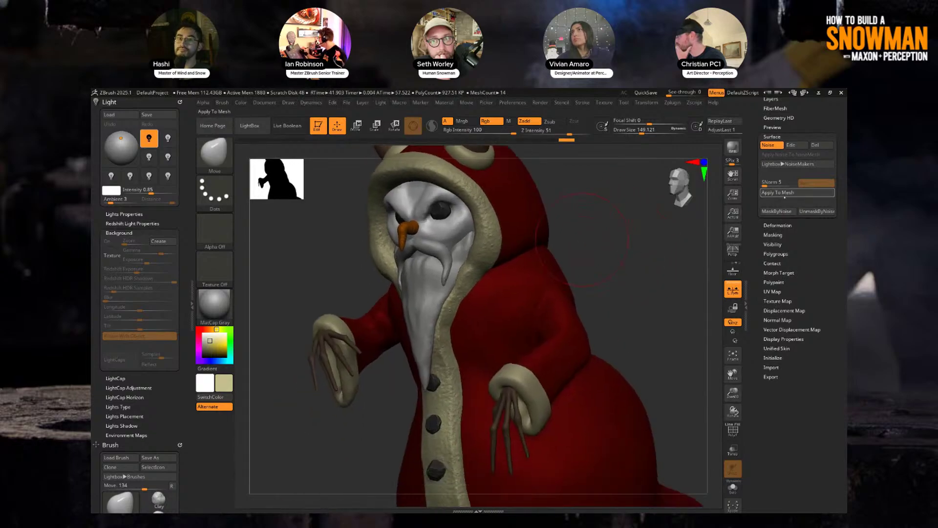
- Mask the robe trim by its surface noise and inflate it with the transform gizmo into raised relief
click(781, 211)
key(w)
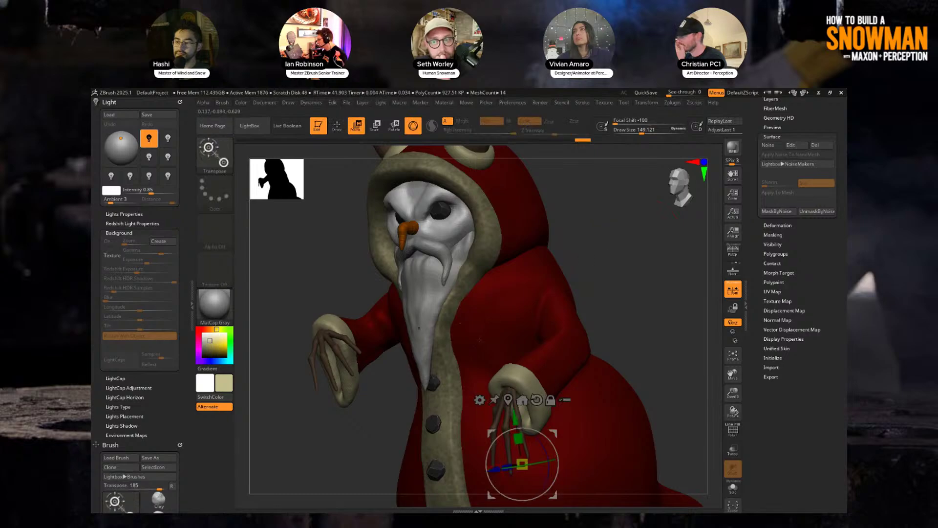
click(440, 367)
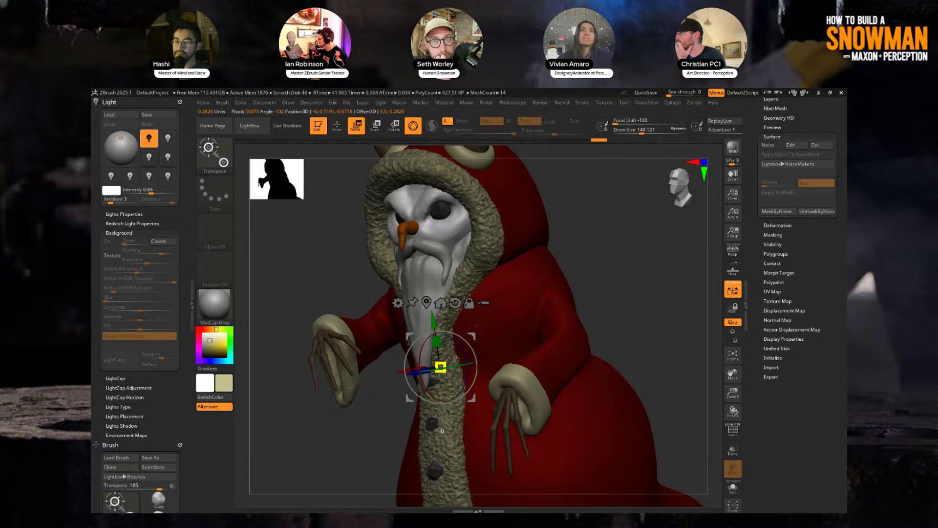
mouse_move(611, 293)
mouse_down()
mouse_move(537, 293)
mouse_move(606, 259)
mouse_move(599, 247)
mouse_move(527, 244)
mouse_move(618, 293)
mouse_up()
key(q)
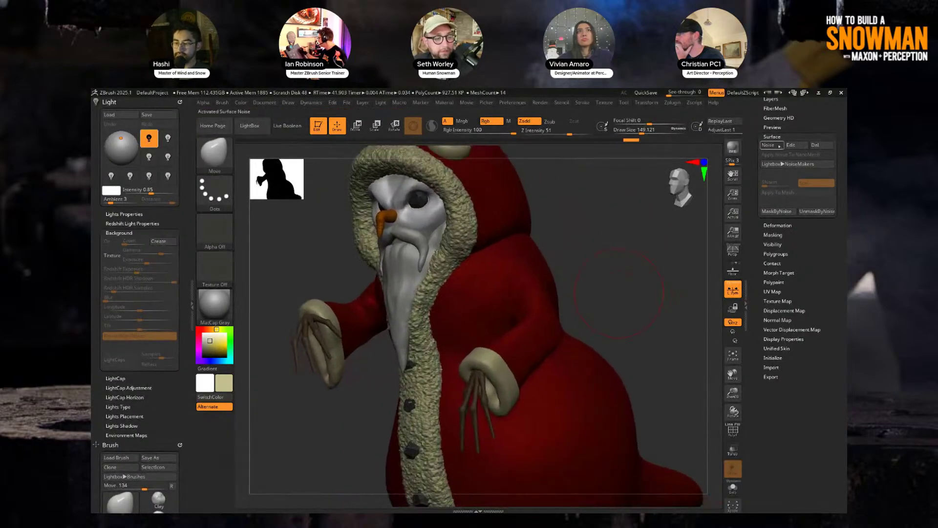
- Copy the trim's surface noise settings and paste them onto the robe's sleeve cuffs
click(792, 145)
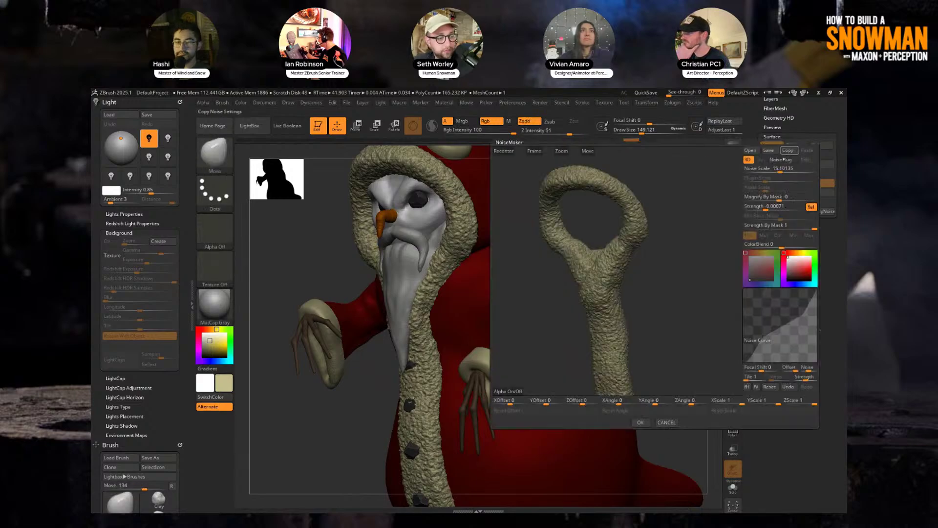
click(640, 422)
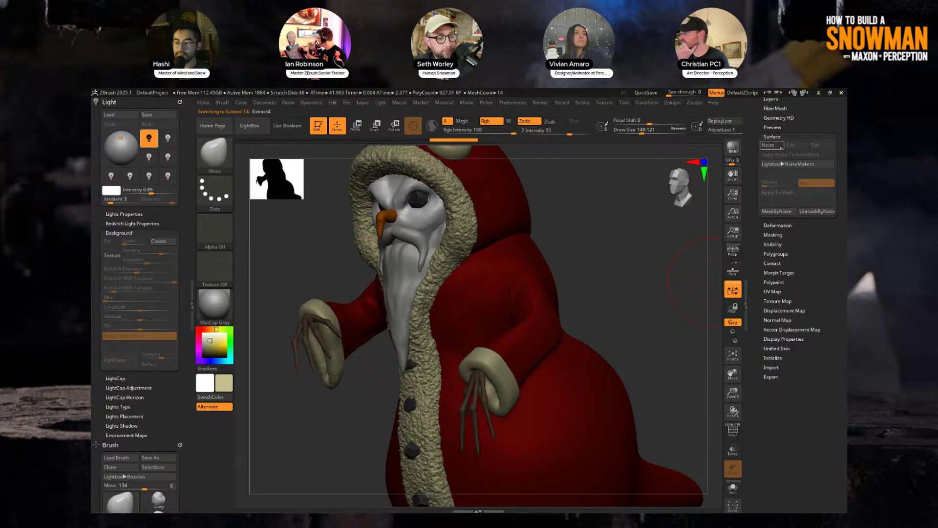
click(791, 145)
click(641, 423)
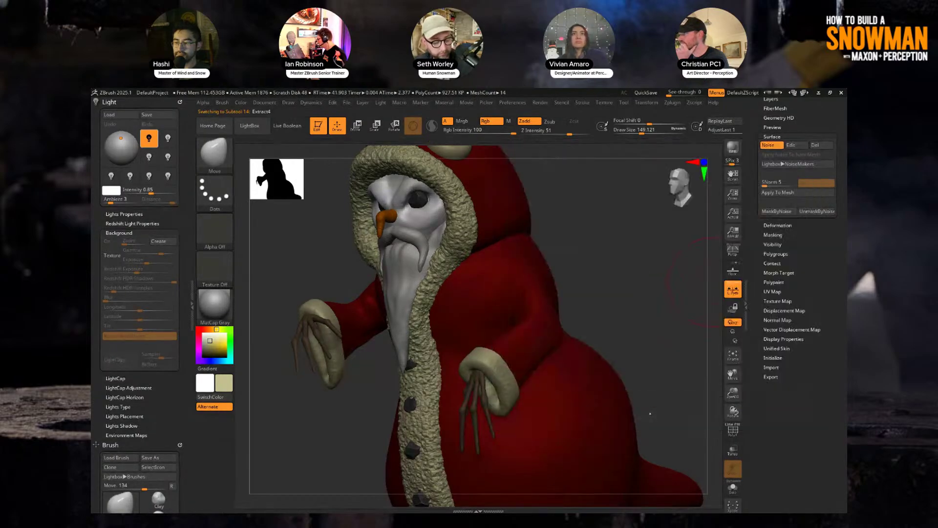
- Mask the sleeve cuffs by the pasted noise and inflate them with the transform gizmo into raised relief
key(w)
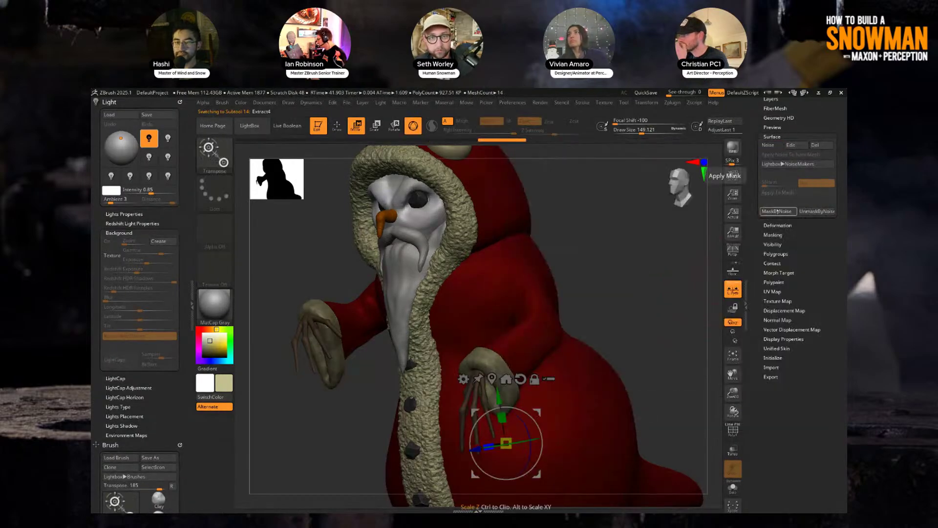
click(407, 358)
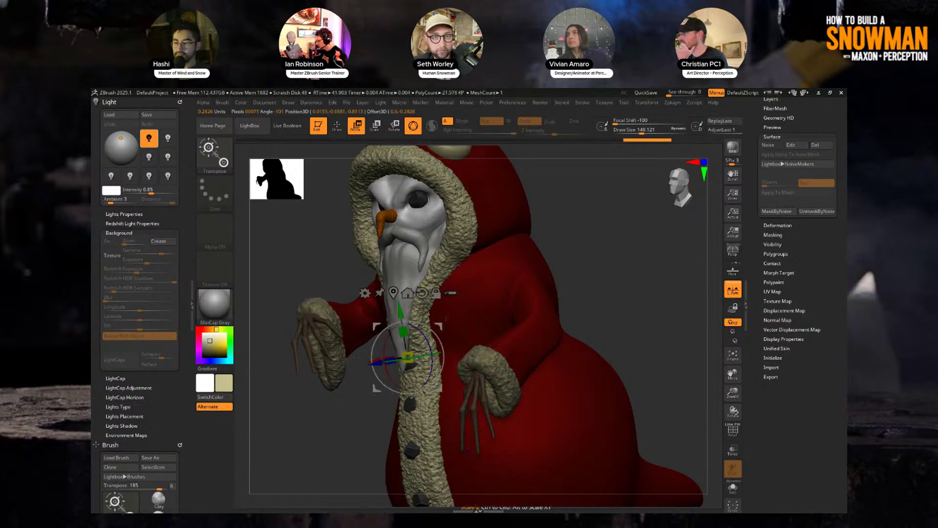
key(q)
- Paste the copied surface noise onto the trim rings at the base of the horns
key(f)
drag(611, 252, 387, 259)
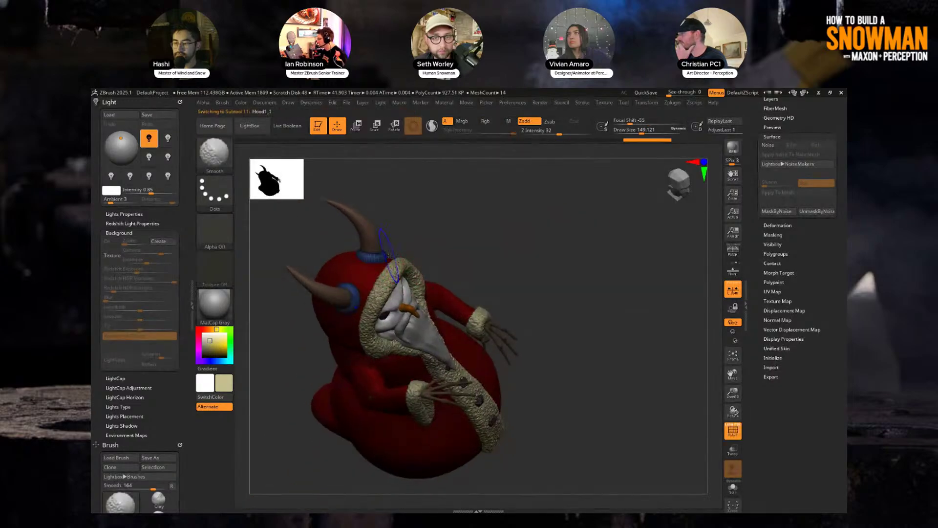
click(790, 144)
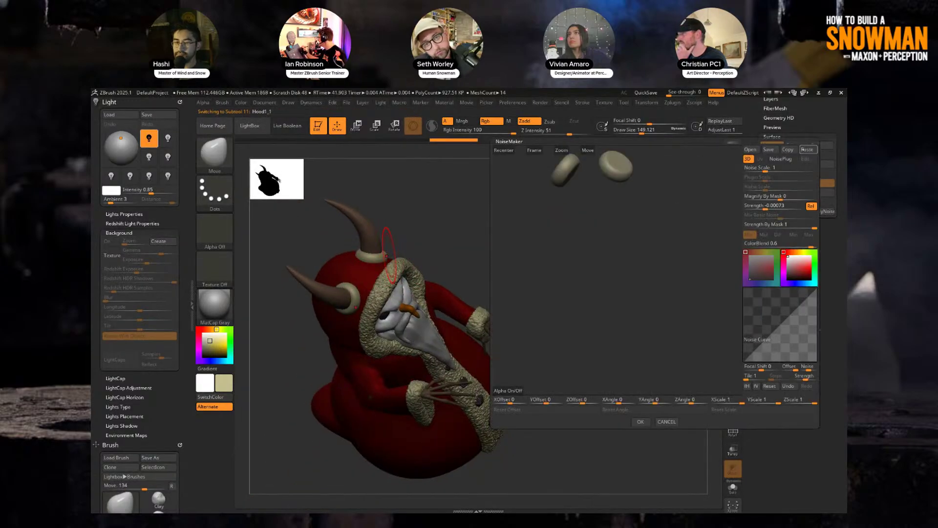
click(640, 421)
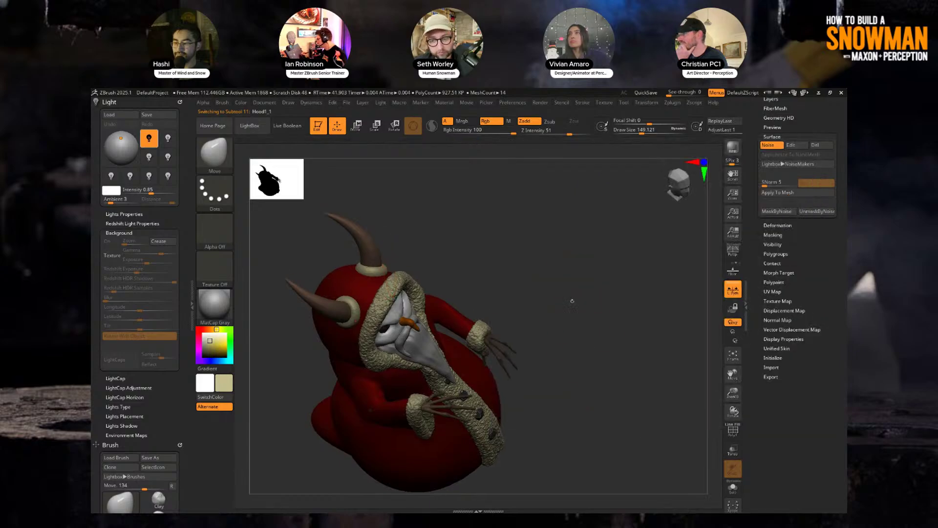
- Mask the horn trim rings by their surface noise and inflate them into raised relief
drag(572, 301, 615, 271)
click(770, 144)
key(w)
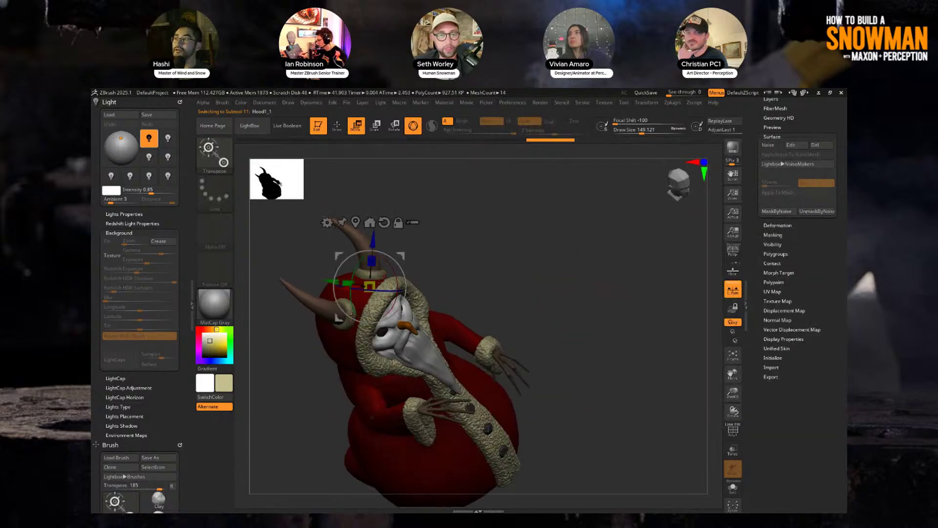
key(q)
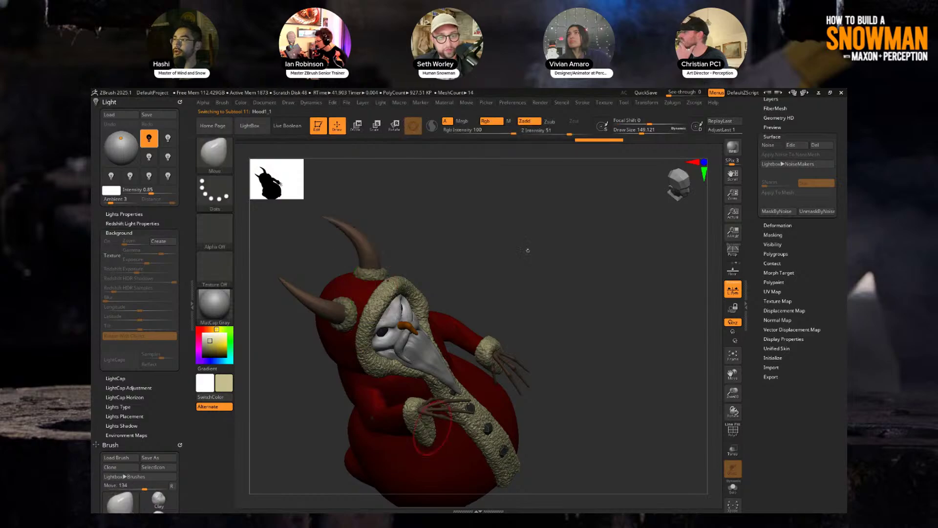
mouse_move(527, 251)
mouse_down()
mouse_move(570, 278)
mouse_move(542, 279)
mouse_move(566, 295)
mouse_up()
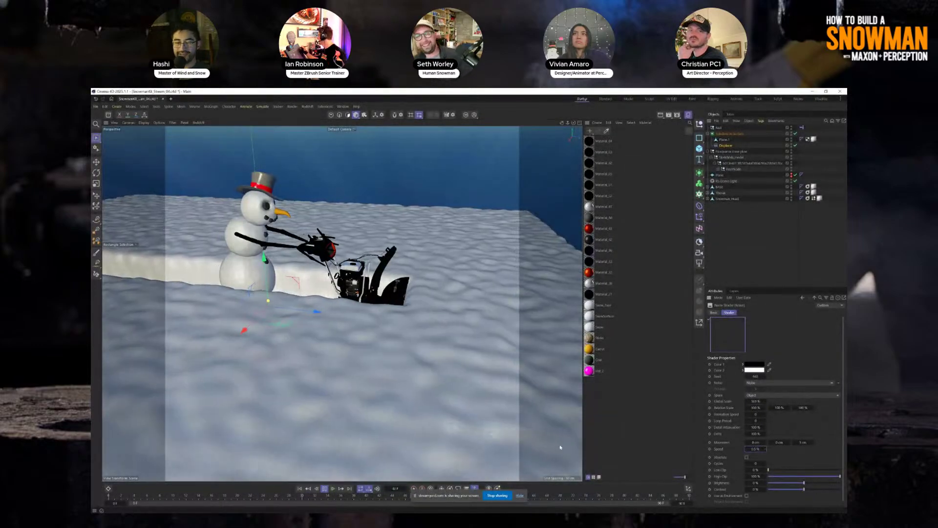
- Switch to Cinema 4D and turn off the snow ground's Displacer and Subdivision Surface
alt+drag(342, 313, 294, 262)
alt+right_drag(318, 254, 472, 238)
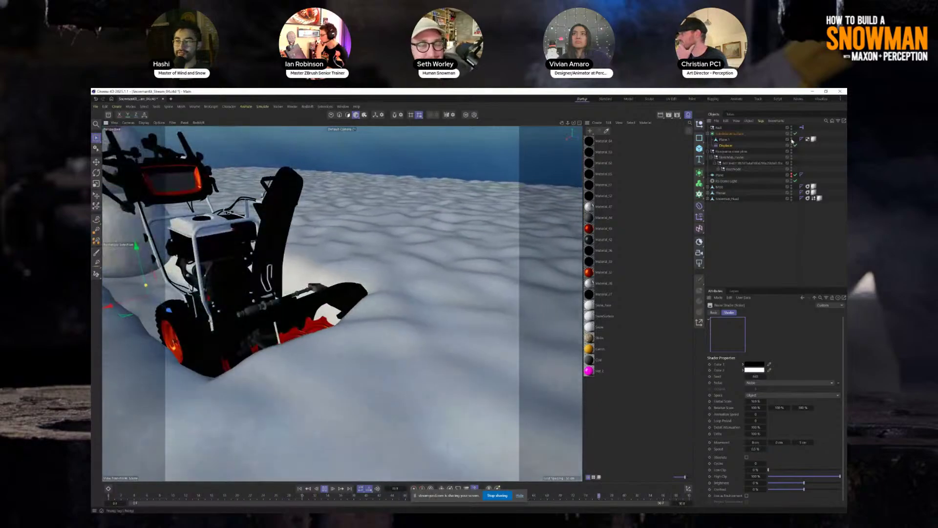
click(795, 145)
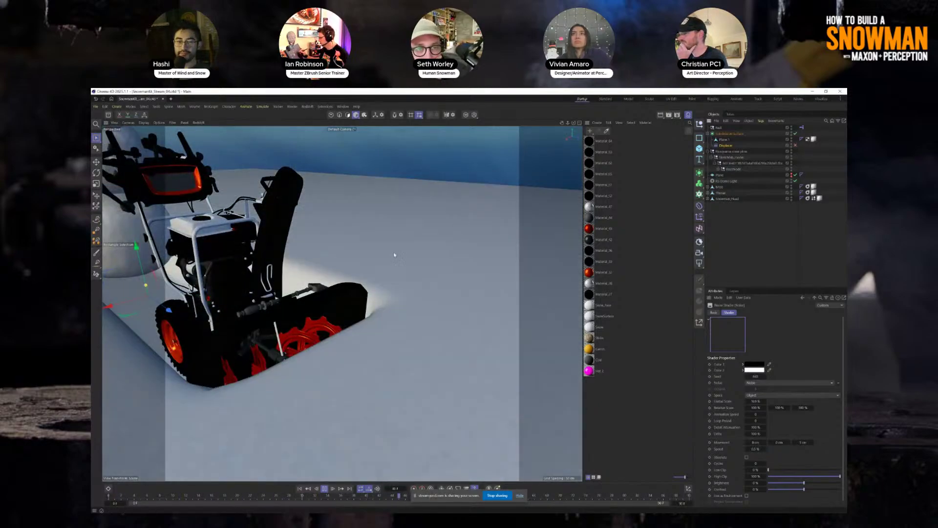
click(795, 134)
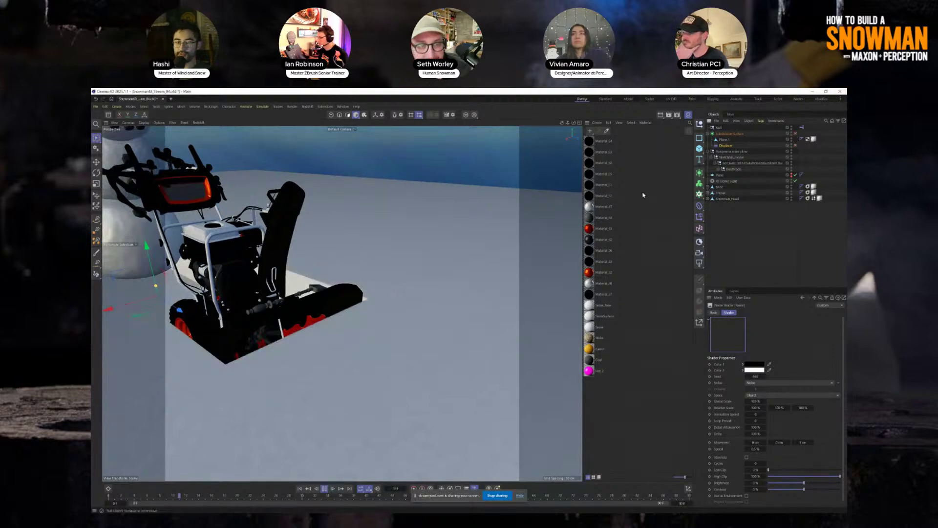
scroll(231, 304, down, 10)
alt+drag(231, 304, 293, 309)
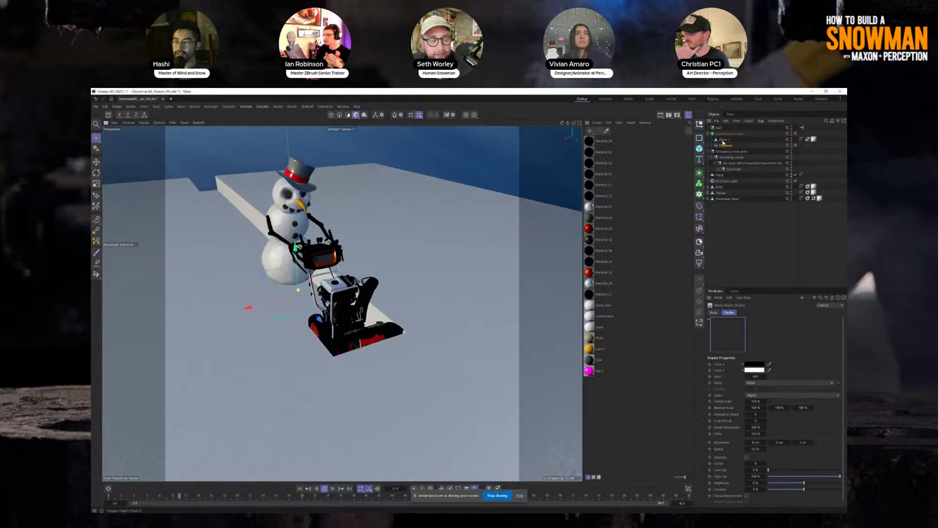
- Show the wireframe to inspect the snow plane's base polygons, and return to plain Gouraud shading
key(n)
key(b)
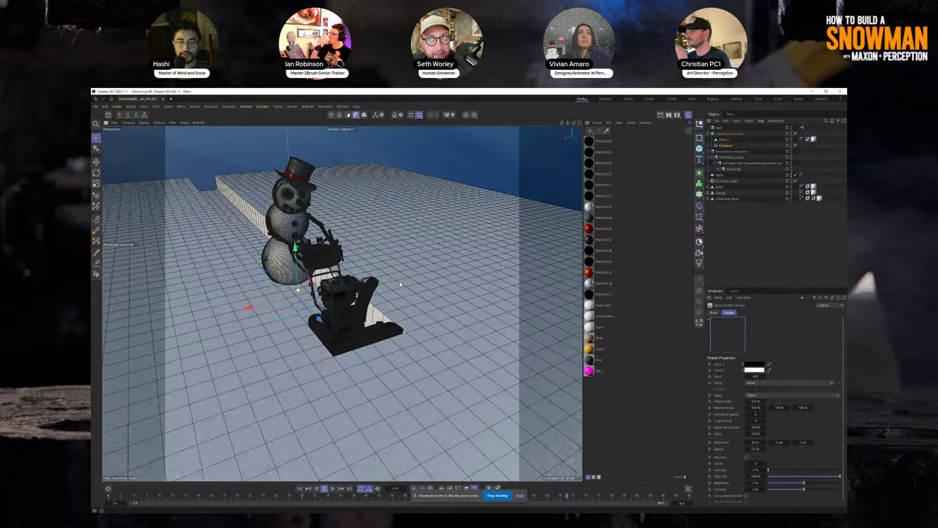
click(415, 275)
key(n)
key(a)
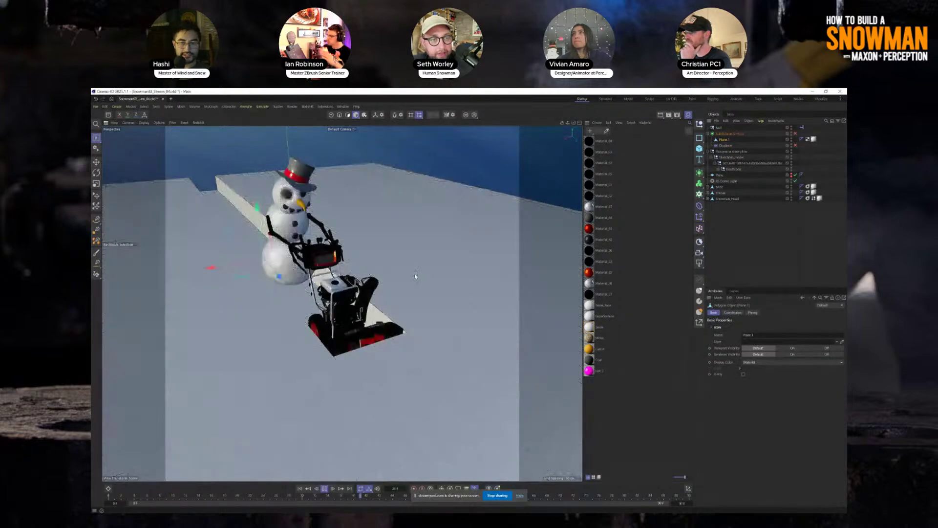
- Turn the snow ground's Subdivision Surface back on and look at the plowed edges around the snowblower
click(720, 135)
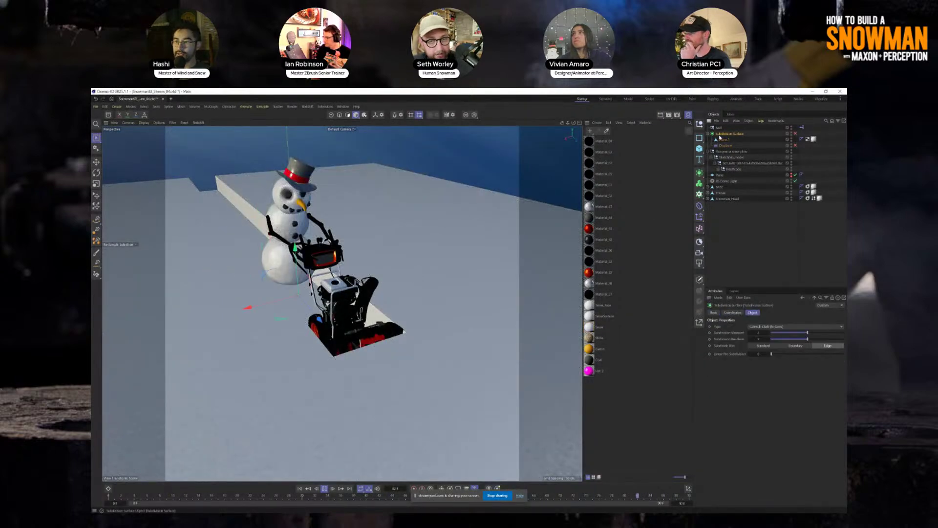
click(796, 134)
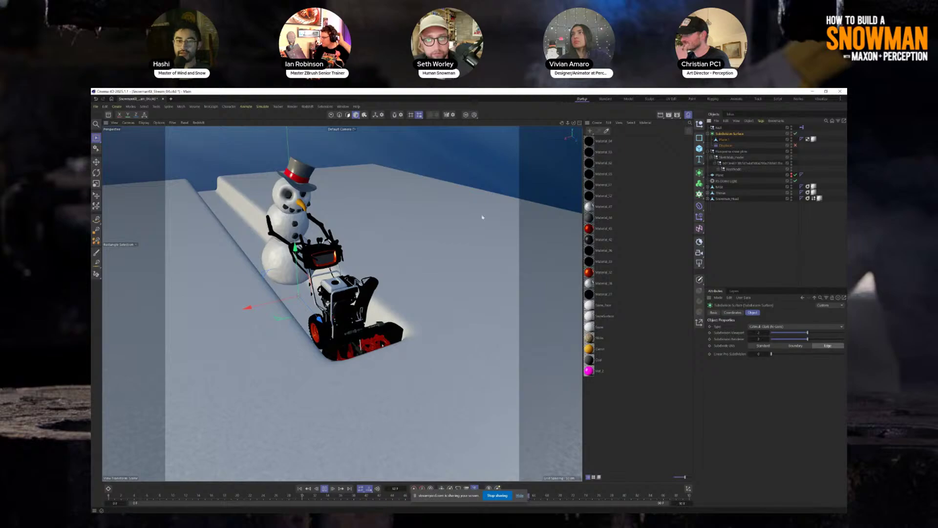
scroll(268, 336, up, 5)
mouse_move(361, 319)
alt+mouse_down()
mouse_move(353, 302)
mouse_move(205, 285)
mouse_move(241, 302)
mouse_move(337, 298)
mouse_move(366, 310)
alt+mouse_up()
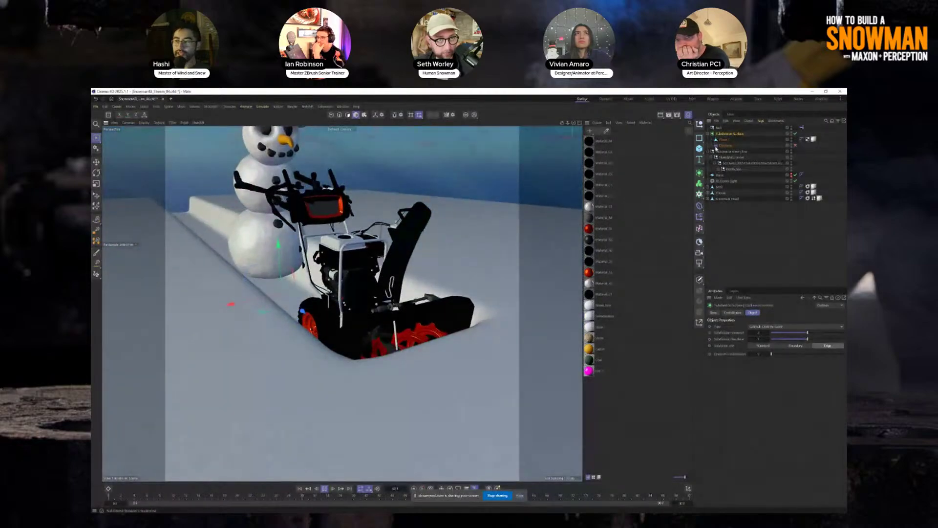
- Turn the Displacer back on and increase the Global Scale of its noise shader for broader snow bumps
click(725, 146)
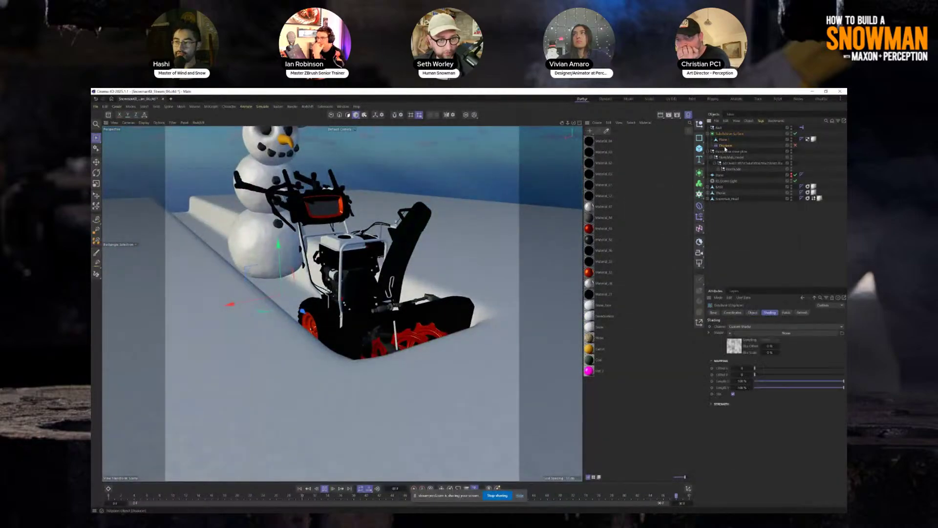
click(796, 145)
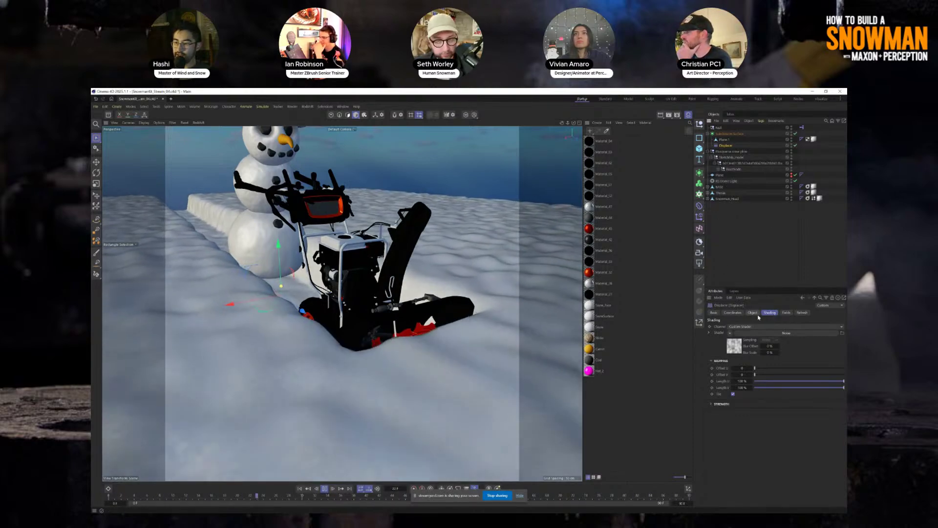
click(754, 334)
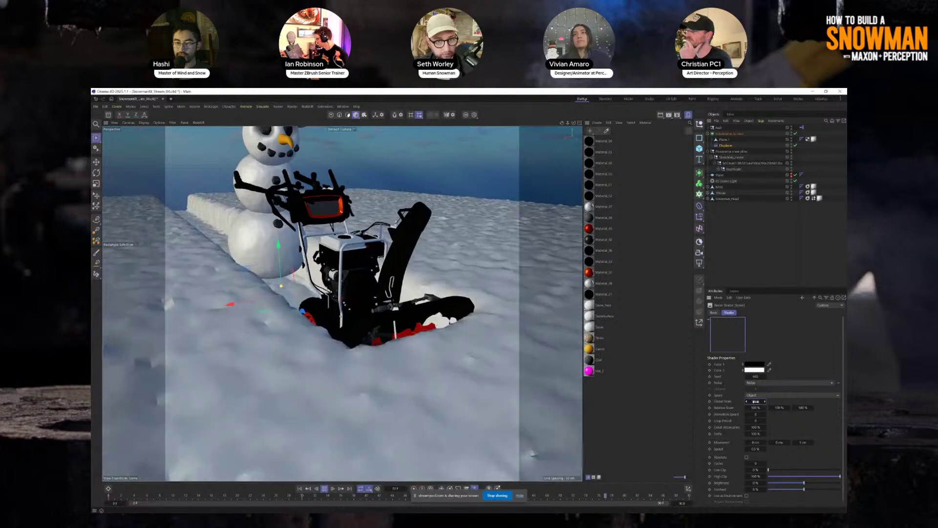
drag(757, 402, 794, 401)
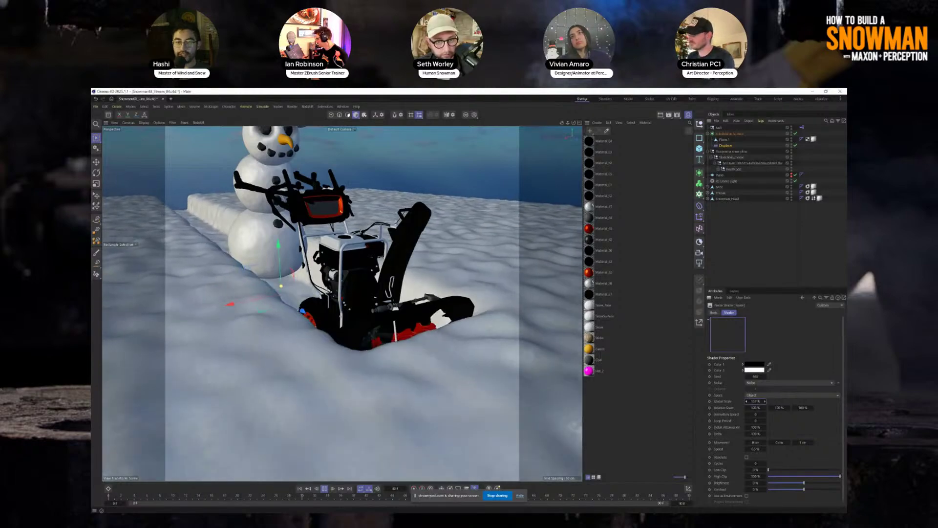
click(728, 133)
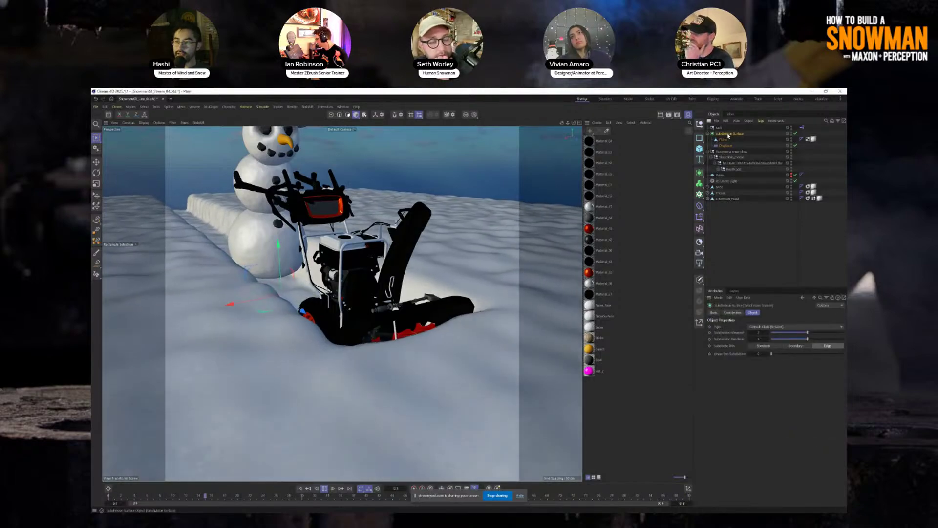
- Try the Displacer as a child of Plane.1, and move it back directly under the Subdivision Surface
click(725, 145)
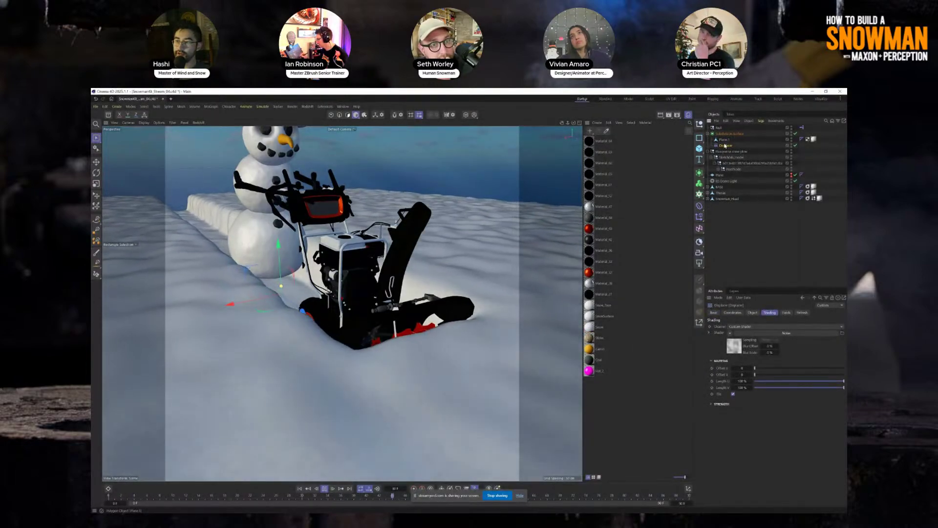
drag(727, 141, 727, 141)
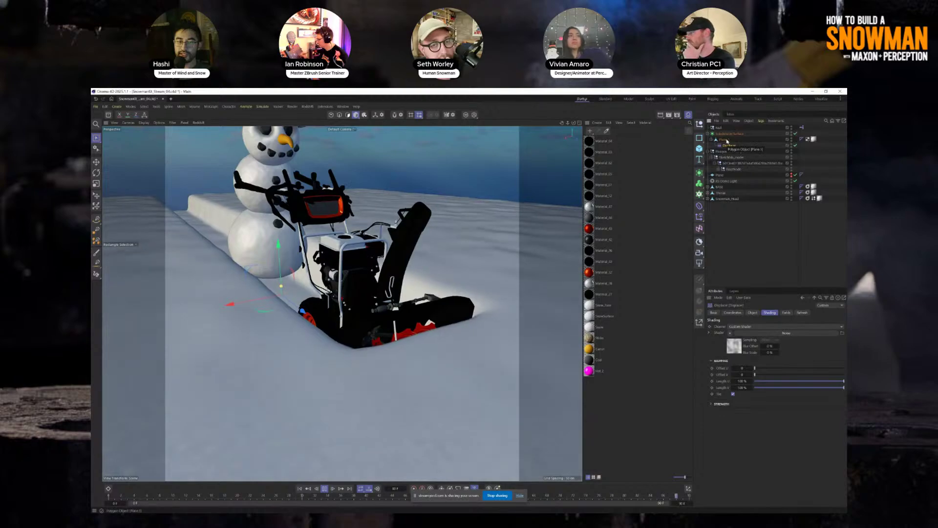
scroll(318, 334, down, 8)
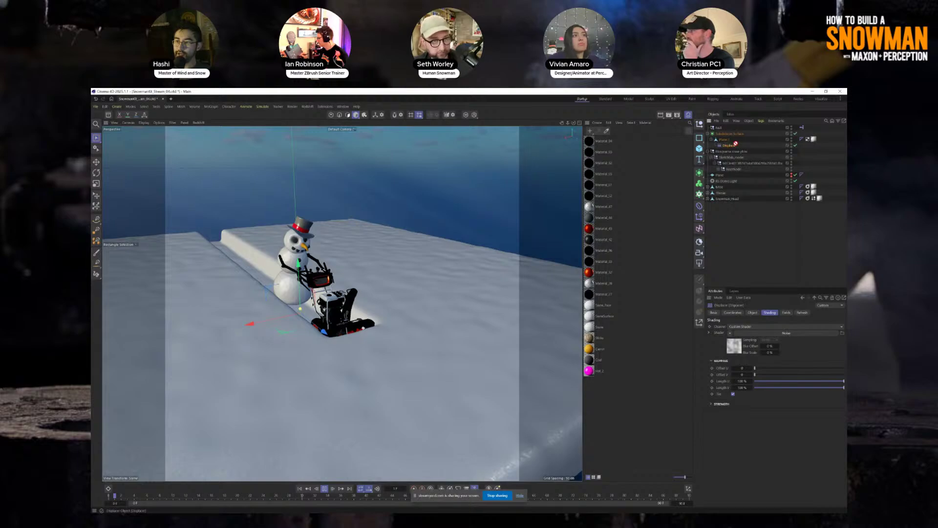
mouse_move(744, 139)
mouse_down()
mouse_move(725, 148)
mouse_move(730, 137)
mouse_up()
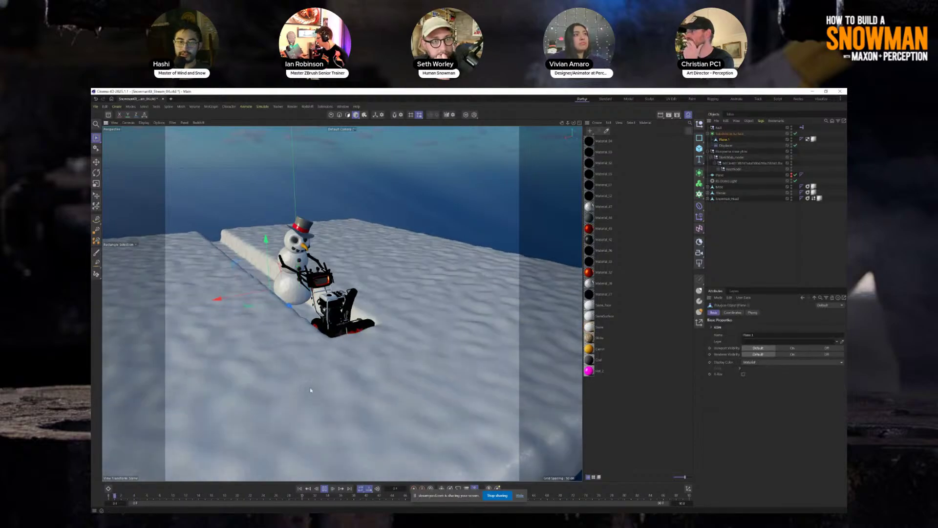
- Add a new Plane primitive to the snow scene
click(727, 134)
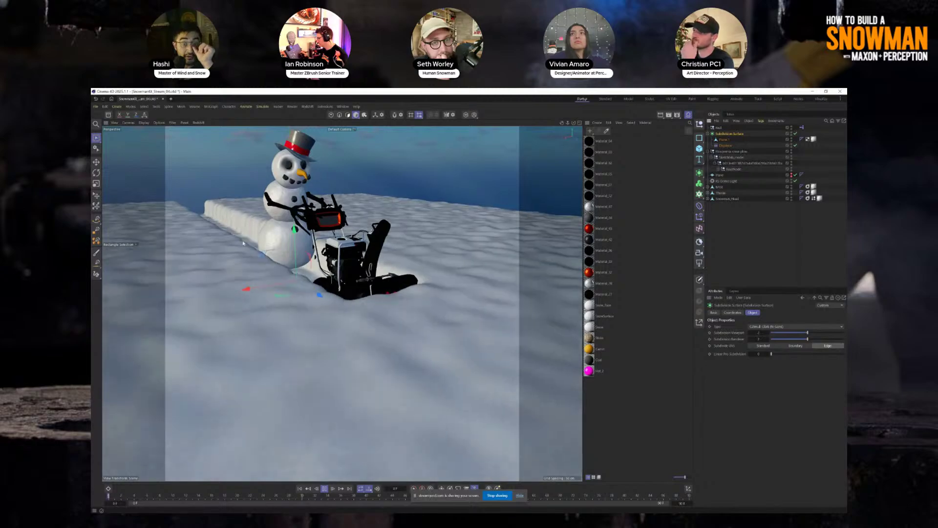
alt+drag(342, 284, 335, 317)
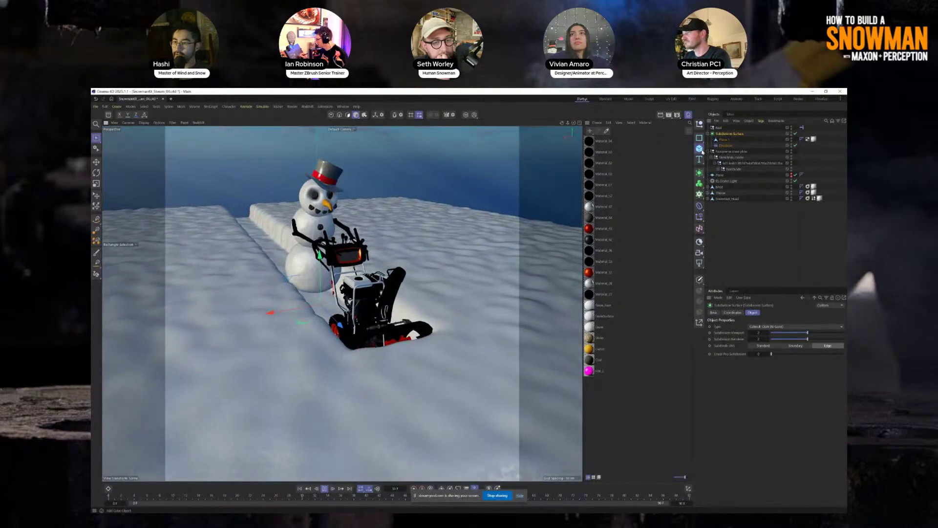
drag(703, 152, 730, 169)
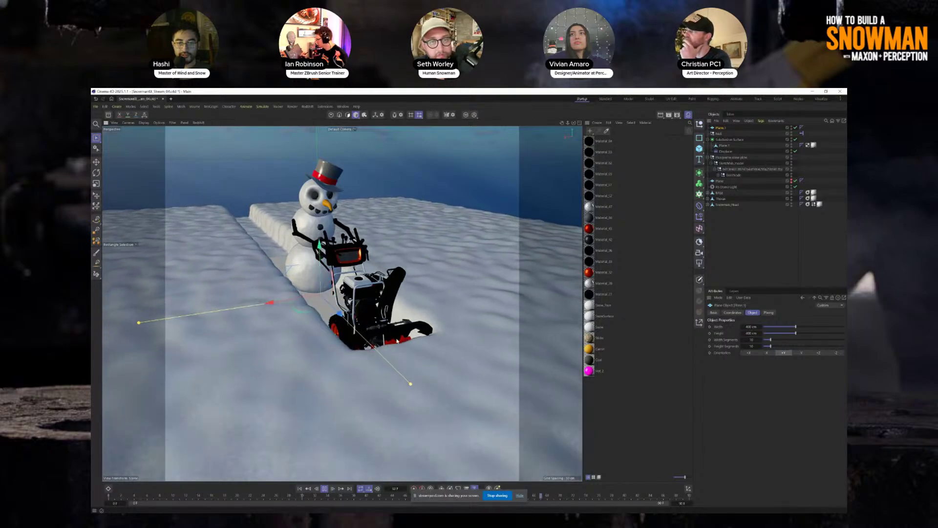
- Stretch the new plane's height so it extends well beyond the front of the snowblower
drag(411, 384, 419, 394)
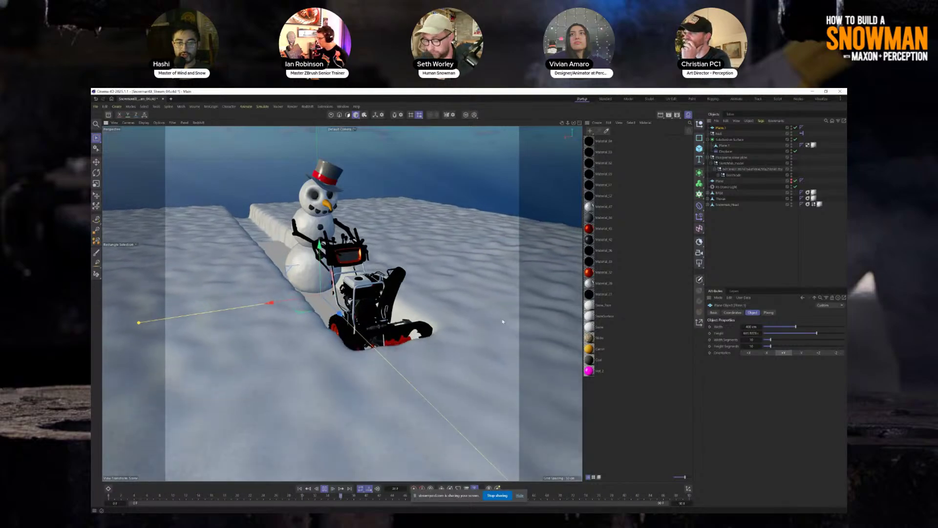
drag(502, 322, 508, 325)
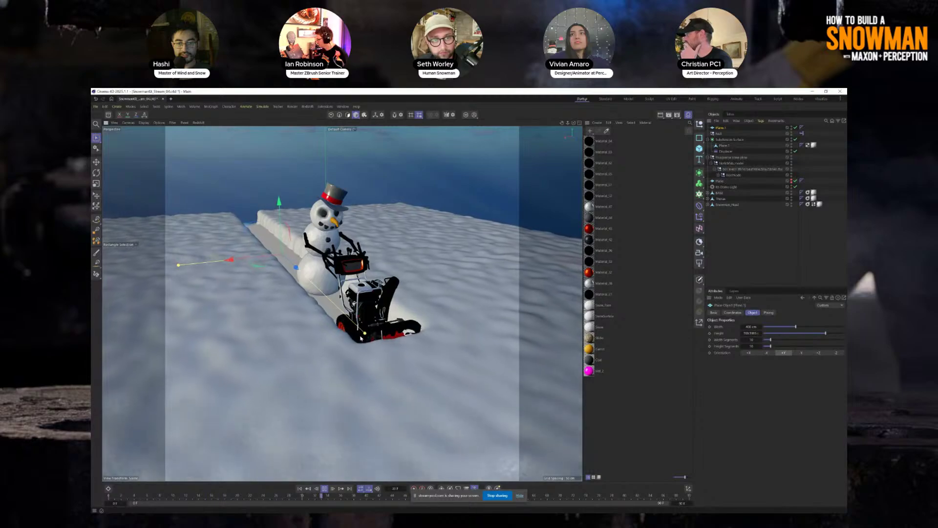
drag(361, 337, 435, 402)
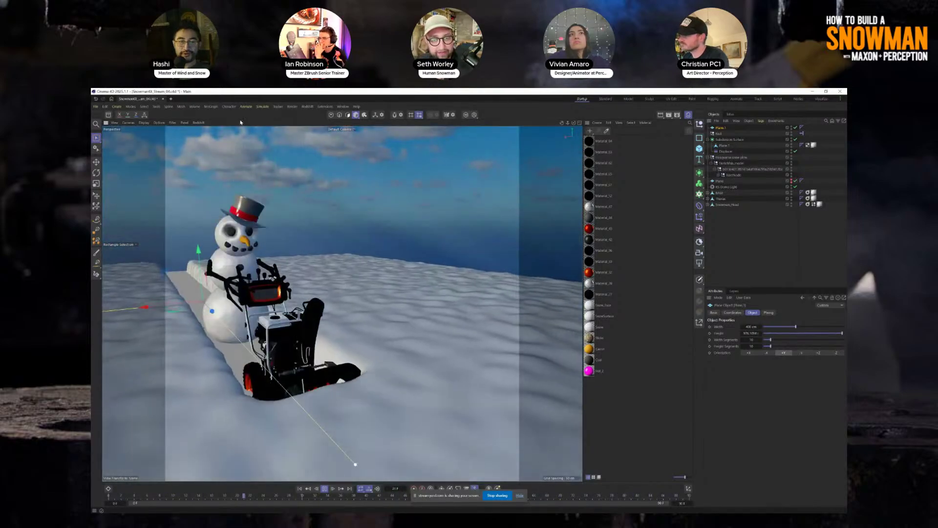
- Add a Basic Emitter with its particle group and stand it upright beside the snowblower's chute
click(263, 107)
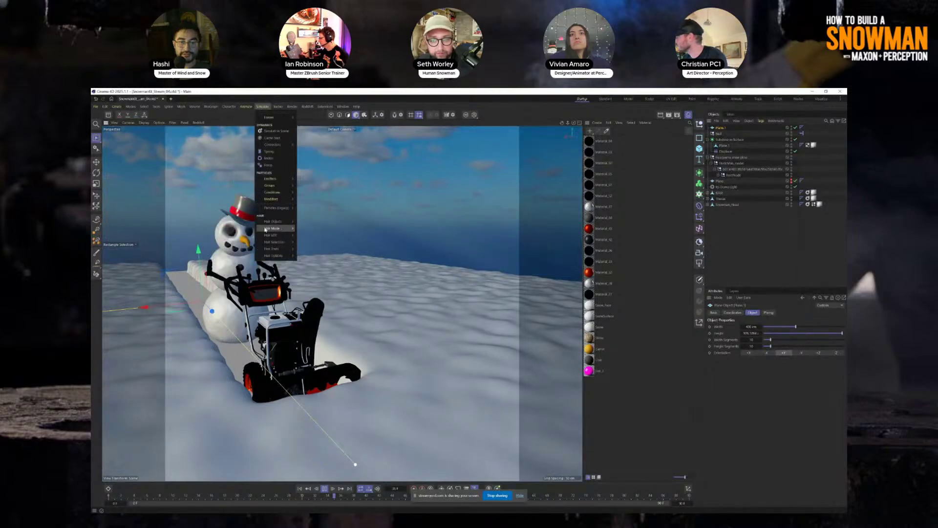
click(306, 182)
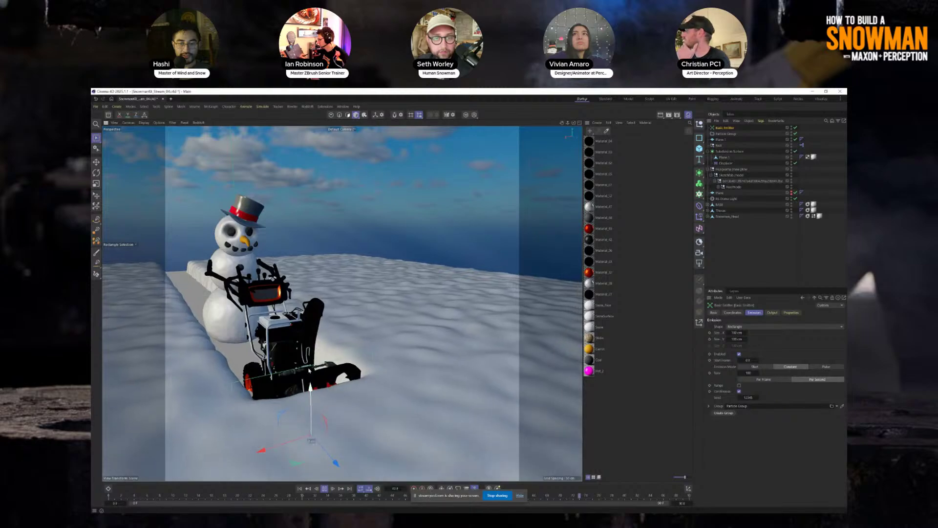
alt+drag(317, 252, 375, 268)
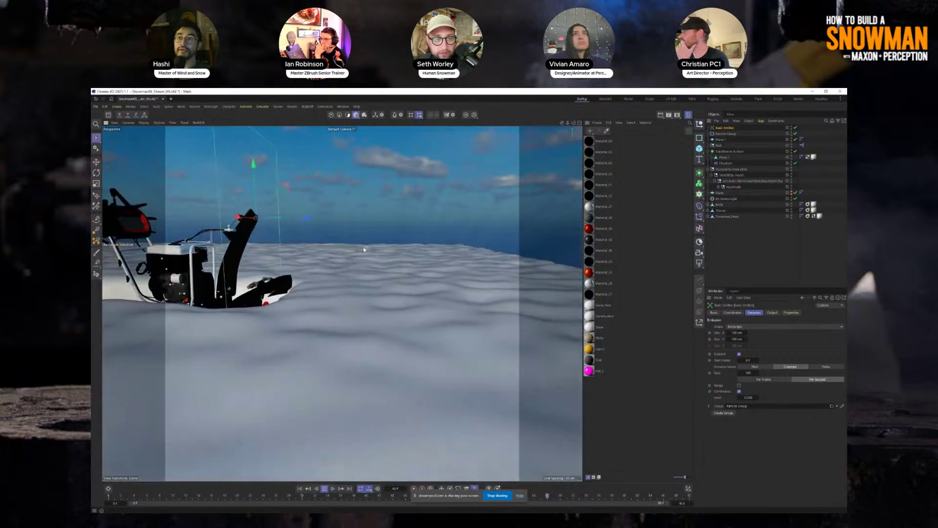
- Adjust the particle group's draw size and look at its cache settings
click(791, 312)
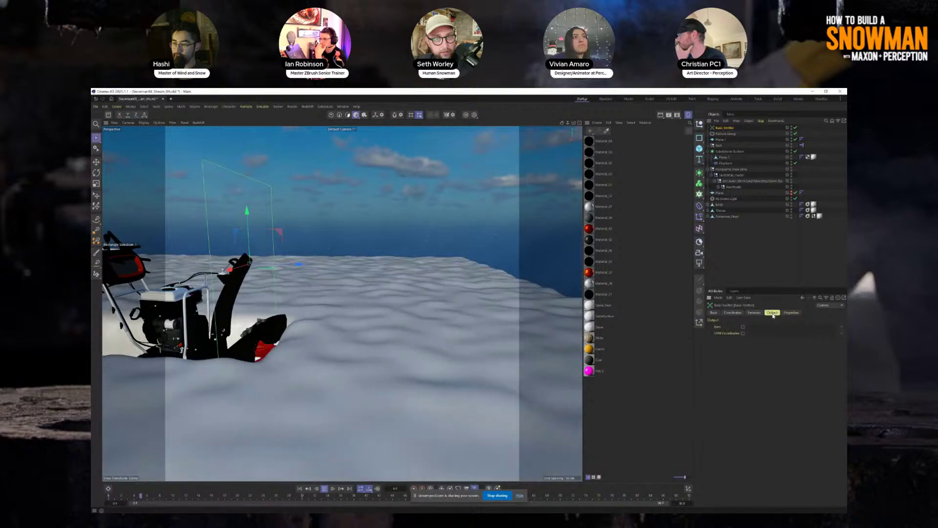
click(726, 134)
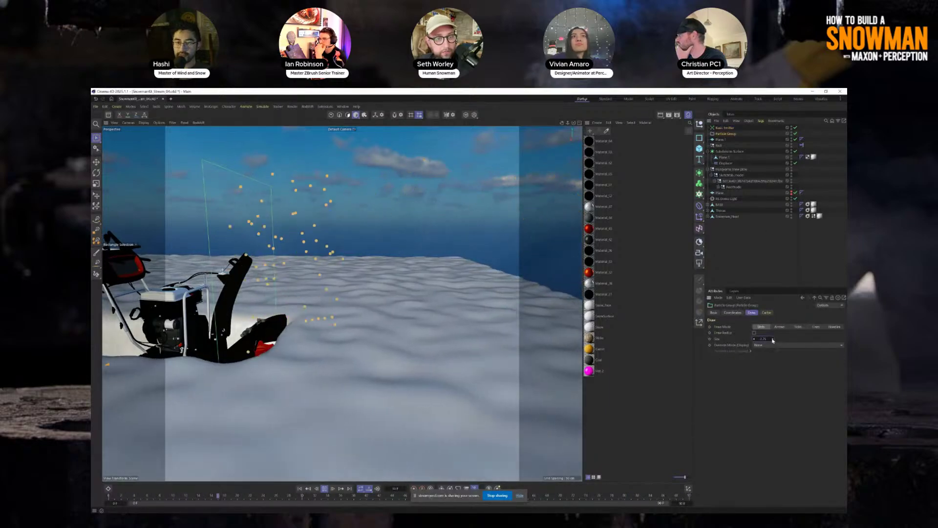
click(766, 312)
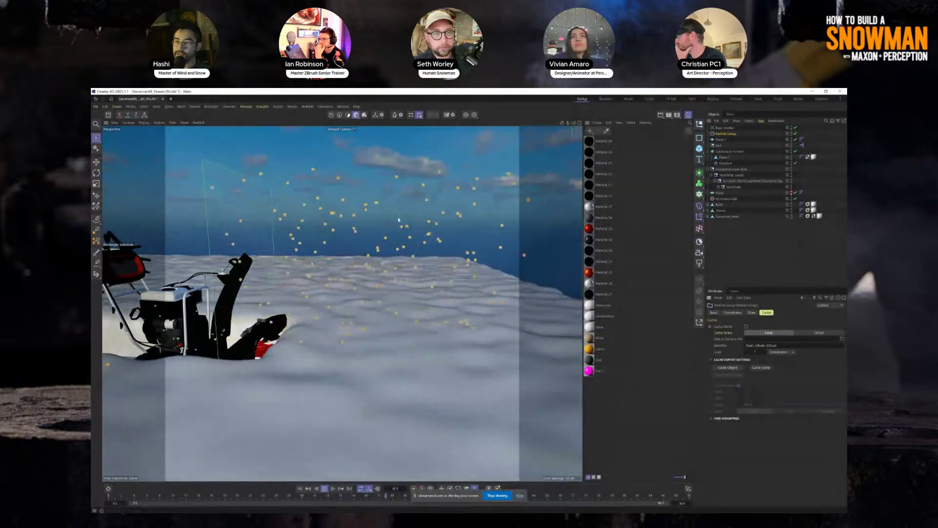
- Keep the Basic Emitter's shape as Rectangle, shrink its size and move it into the snowblower's front housing
click(724, 128)
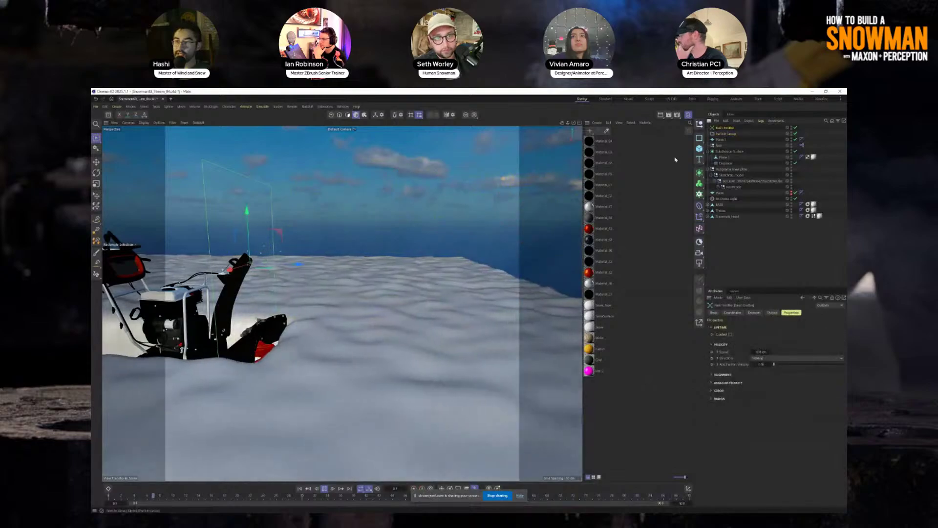
click(753, 312)
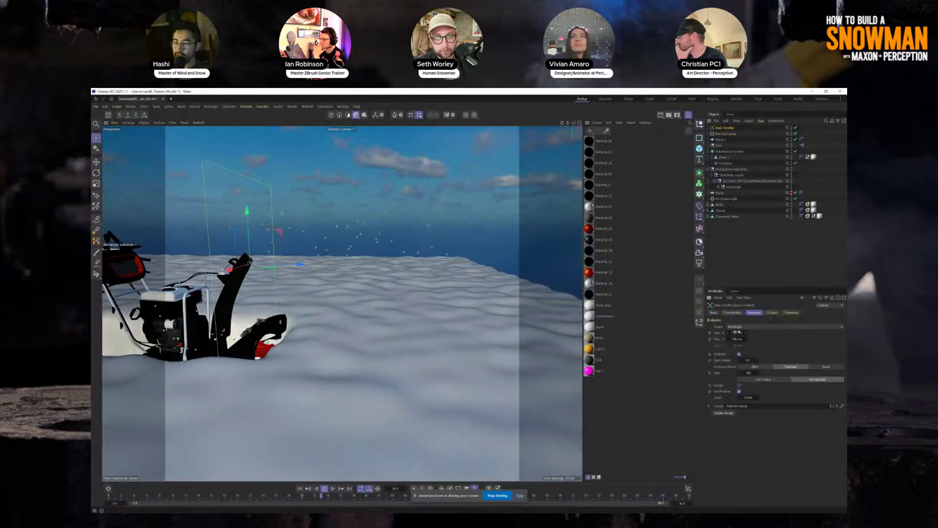
click(742, 326)
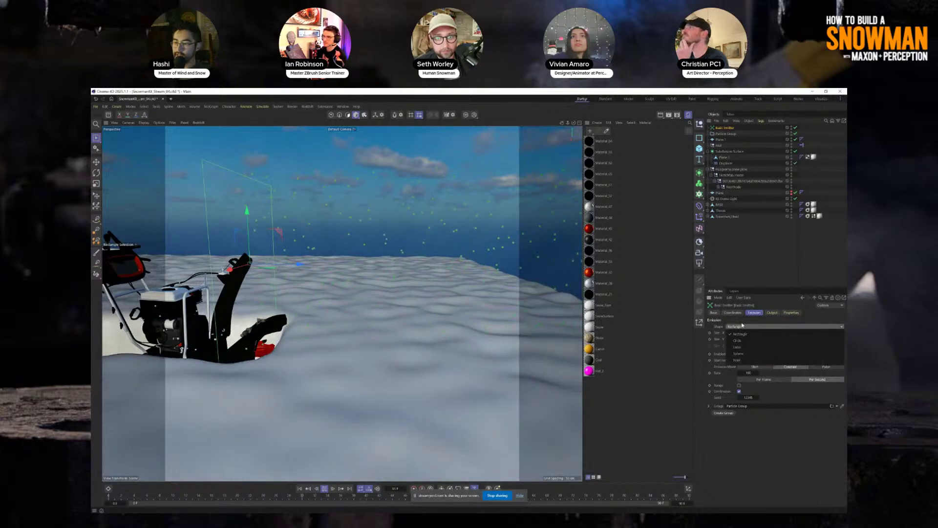
click(742, 326)
click(740, 333)
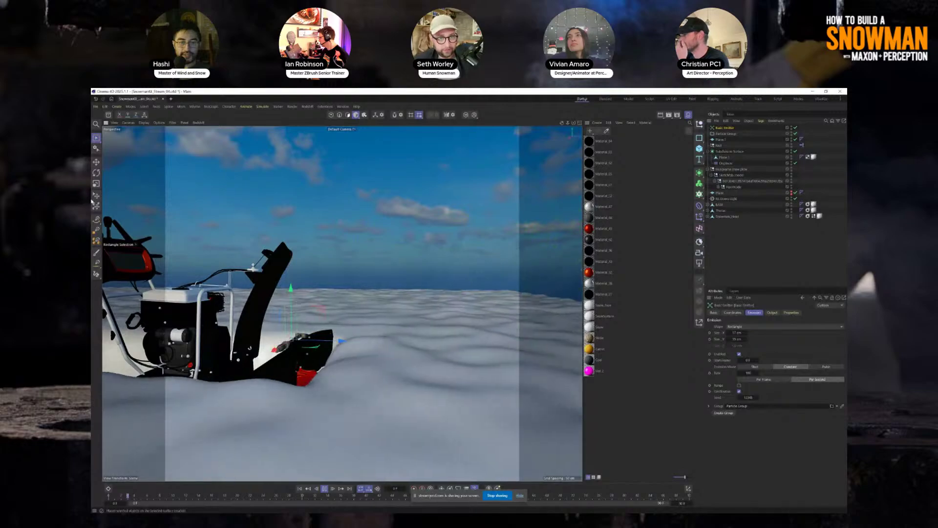
- Rotate the Basic Emitter so its particles spray upward out of the snowblower's housing
key(r)
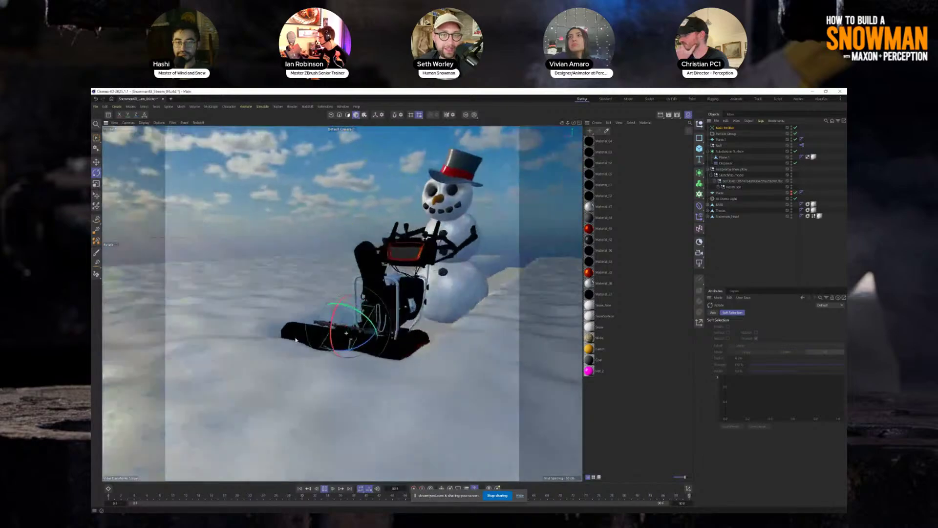
click(420, 311)
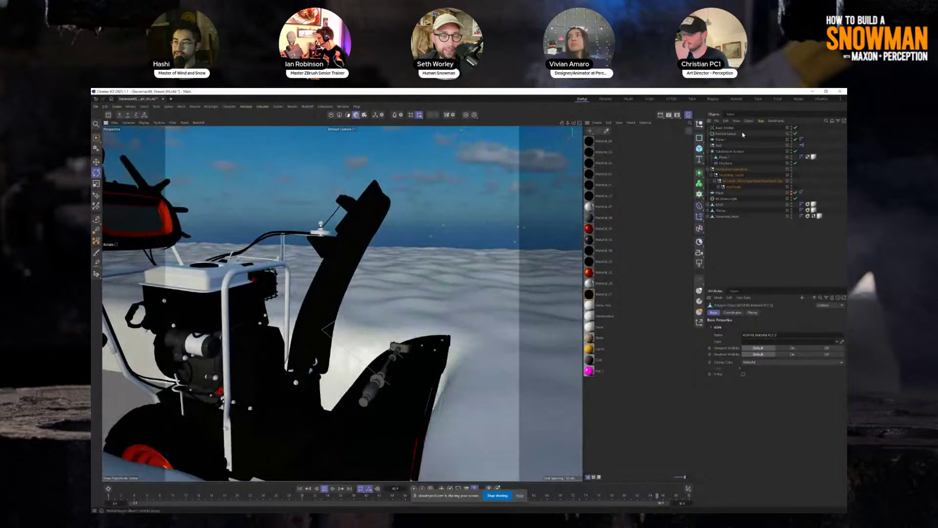
click(721, 128)
click(724, 133)
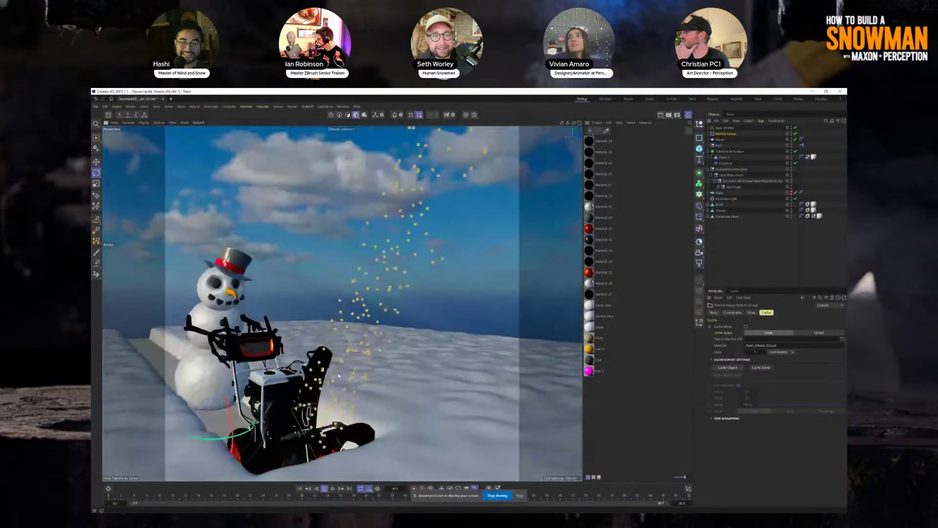
- Scale the Basic Emitter down so it fits inside the snowblower's front housing
click(310, 432)
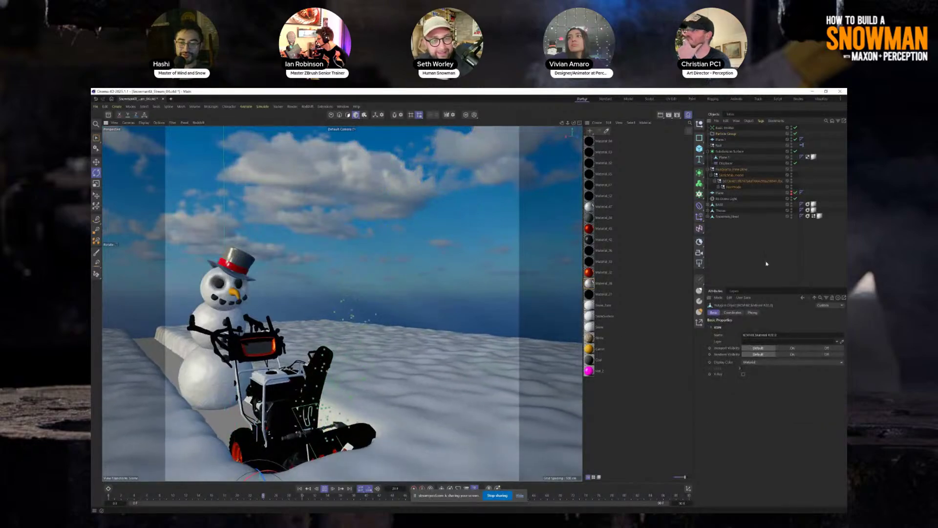
click(725, 128)
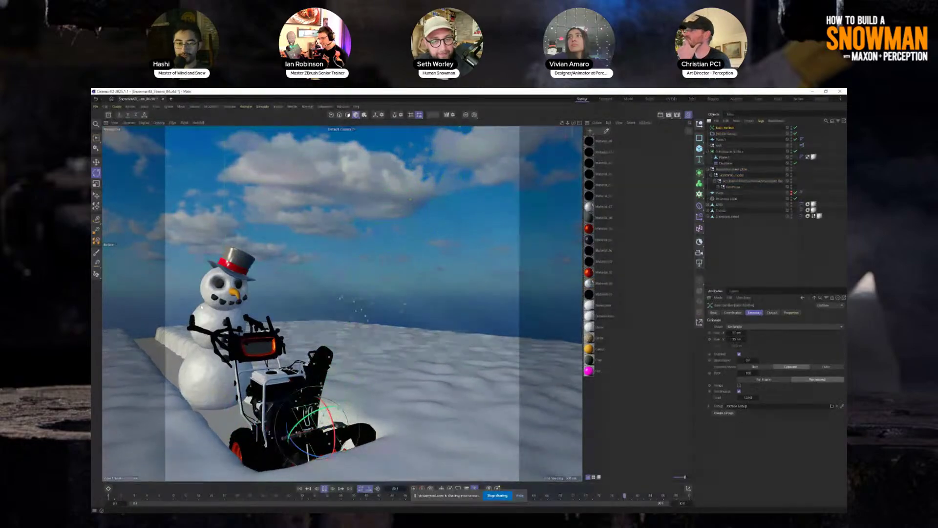
click(96, 183)
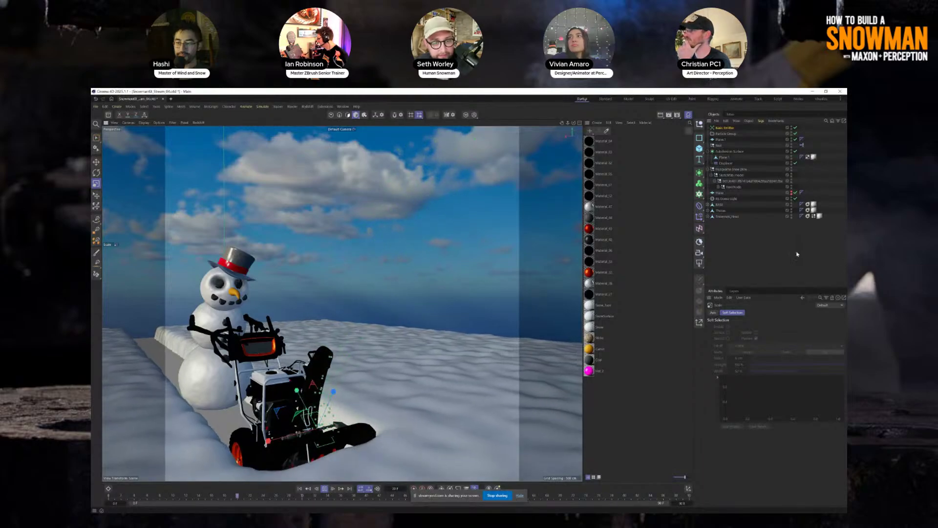
click(723, 127)
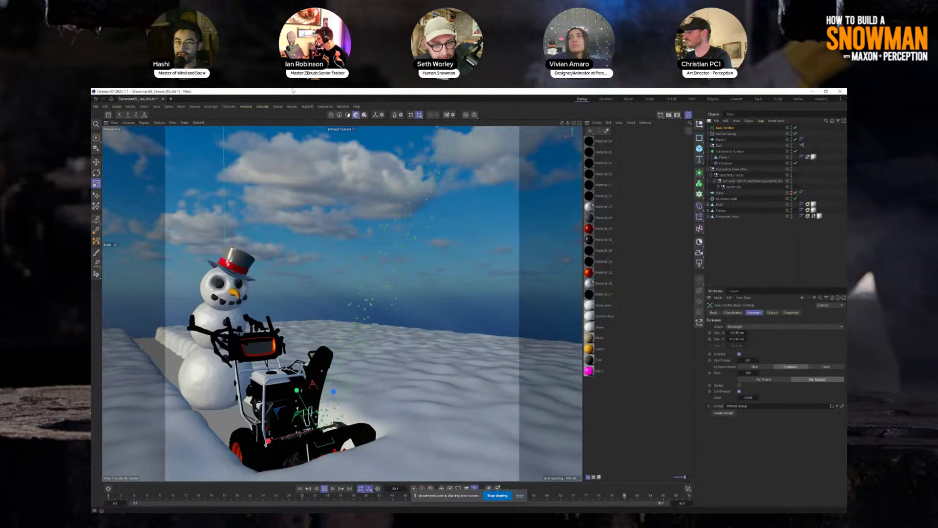
- Add a Gravity force to the scene and check how the particles fall around the snowblower
click(261, 106)
mouse_move(272, 119)
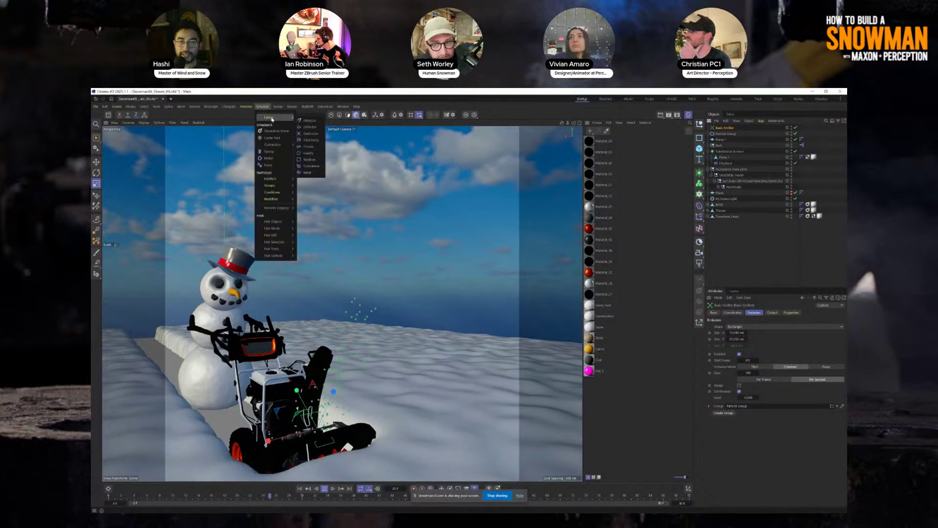
click(309, 153)
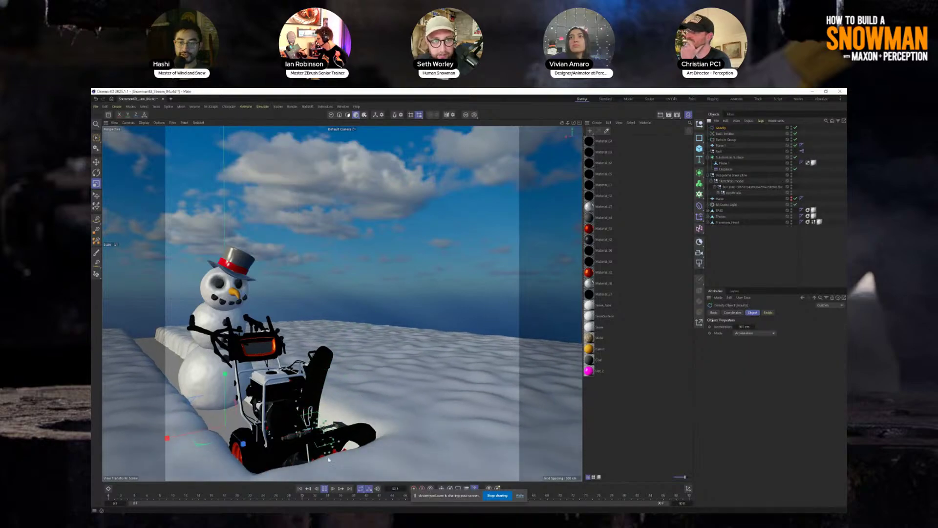
alt+drag(329, 460, 363, 465)
alt+middle_drag(301, 433, 361, 366)
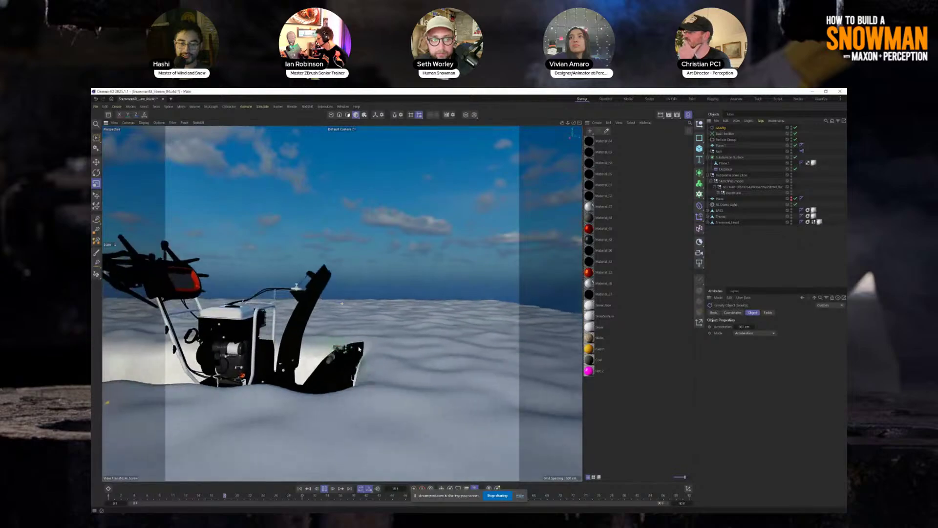
alt+drag(362, 366, 298, 396)
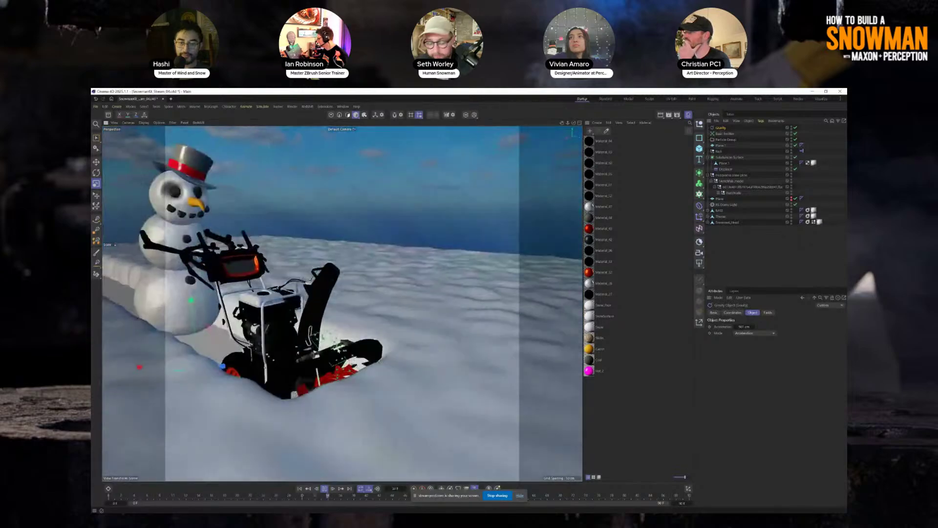
- Raise the Basic Emitter's emission rate and switch the rate to Per Frame
click(723, 135)
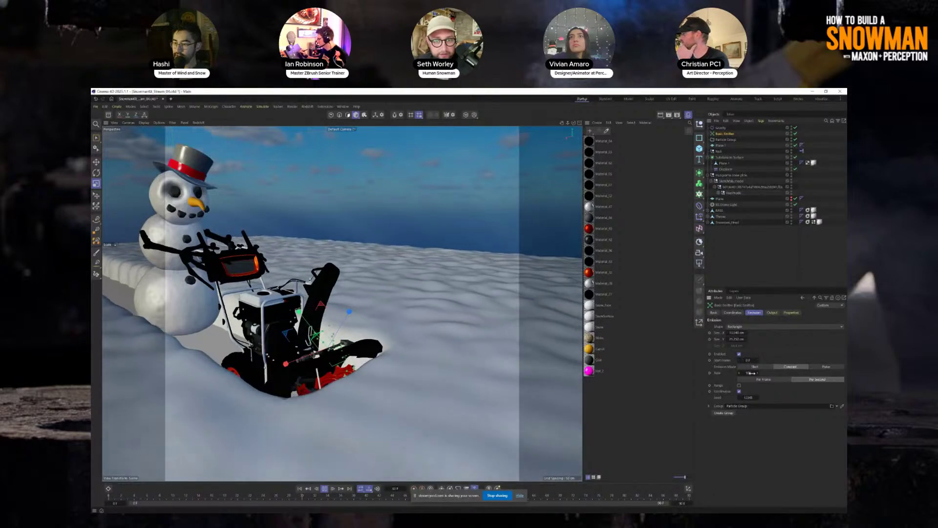
drag(752, 373, 786, 375)
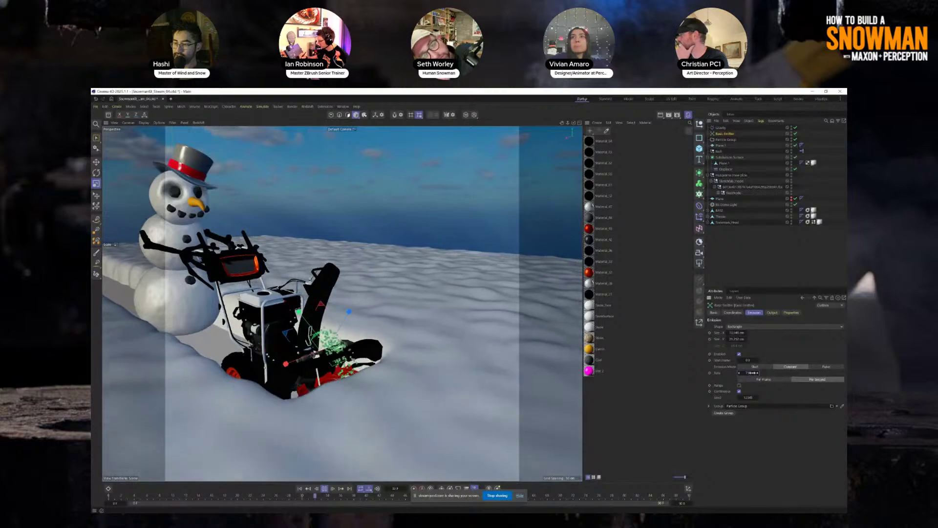
click(758, 378)
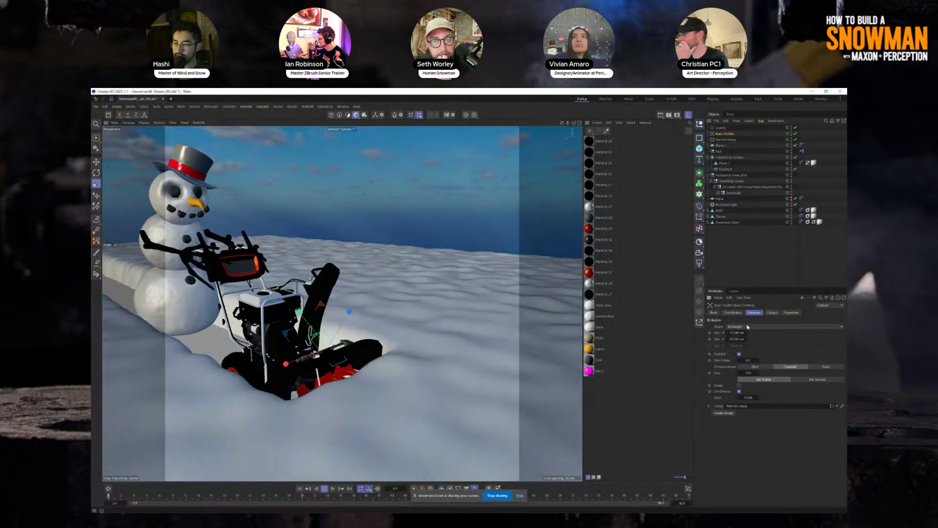
- Increase the Basic Emitter's velocity speed so the particles arc high out in front of the snowblower
click(770, 313)
click(792, 312)
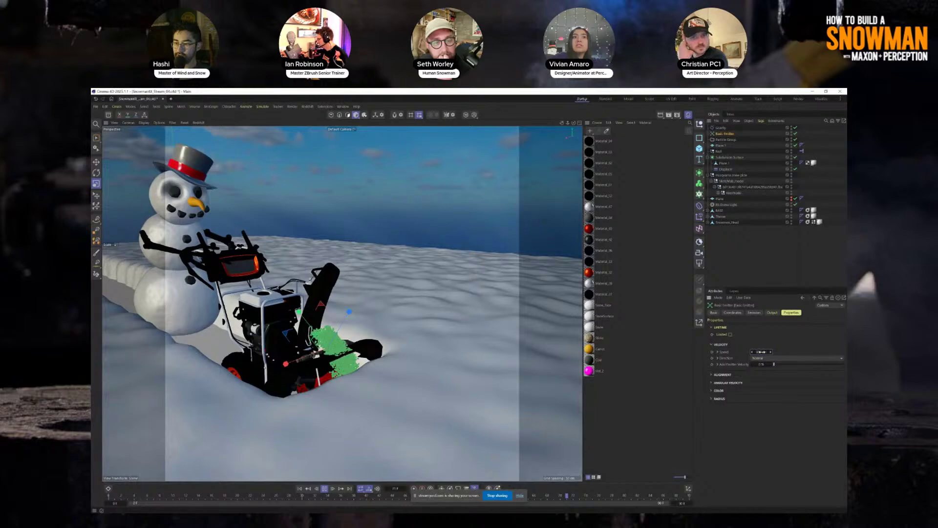
drag(762, 352, 762, 352)
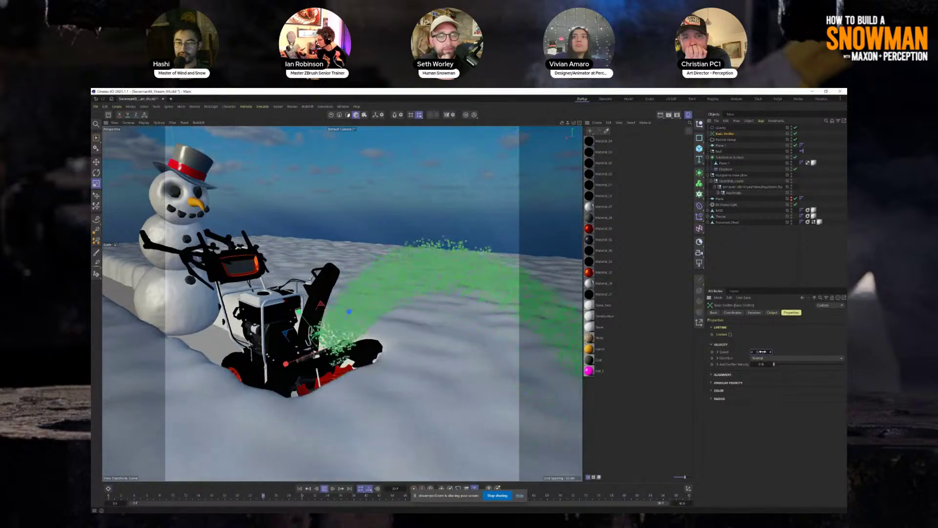
scroll(428, 341, down, 3)
alt+middle_drag(426, 342, 332, 345)
alt+drag(333, 345, 263, 334)
scroll(262, 334, up, 3)
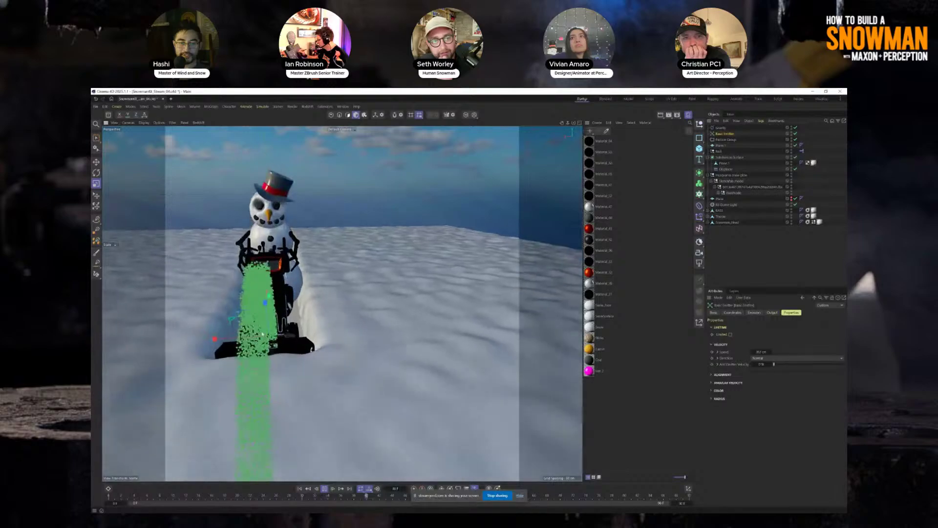
- Rotate the Basic Emitter so the particle stream arcs sideways from the snowblower, and inspect it from several angles
key(r)
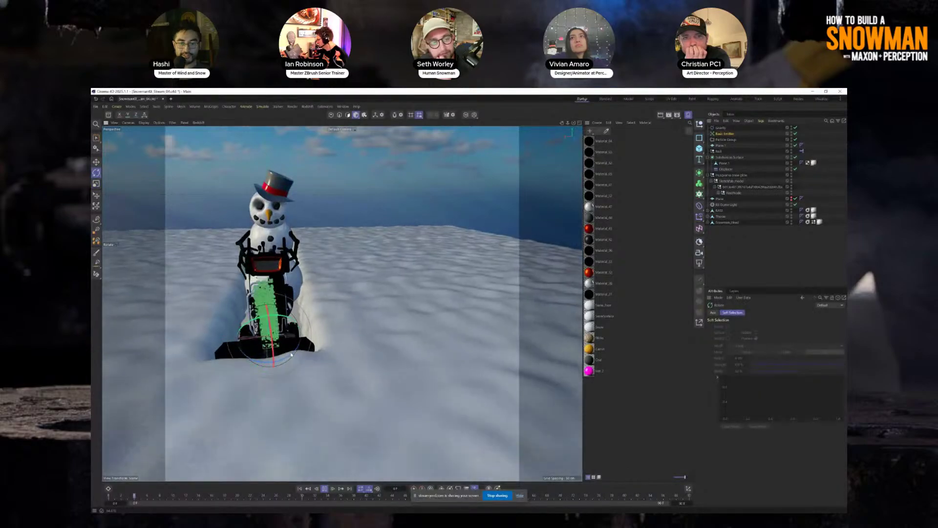
drag(291, 354, 313, 333)
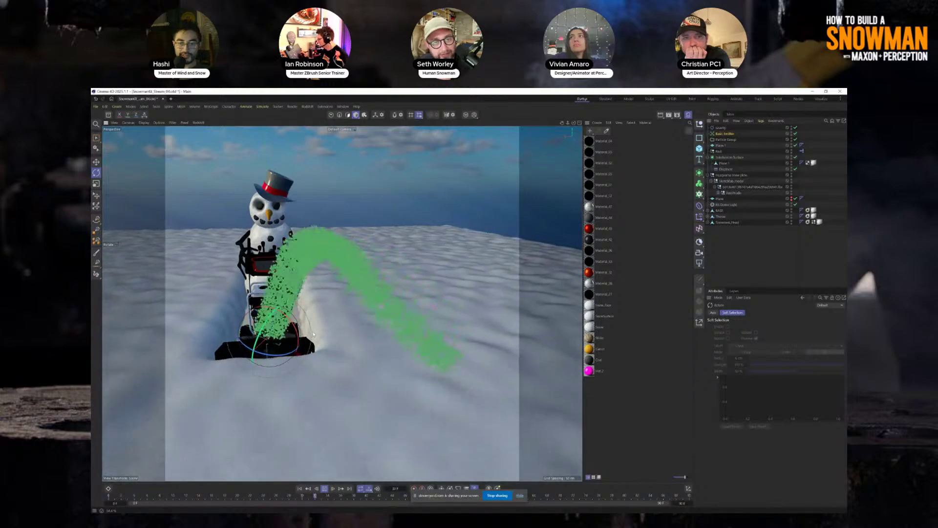
alt+right_drag(313, 334, 318, 335)
alt+drag(319, 336, 339, 415)
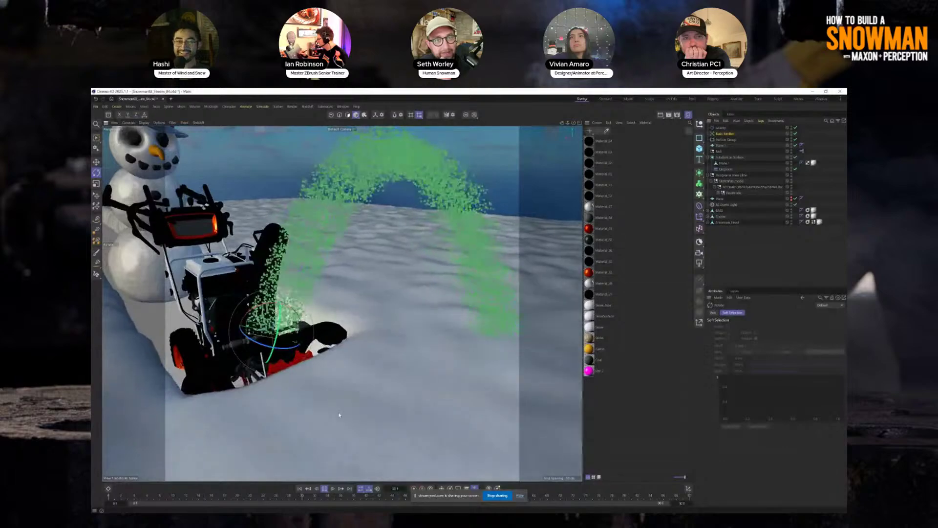
alt+right_drag(340, 415, 313, 361)
alt+drag(313, 361, 358, 266)
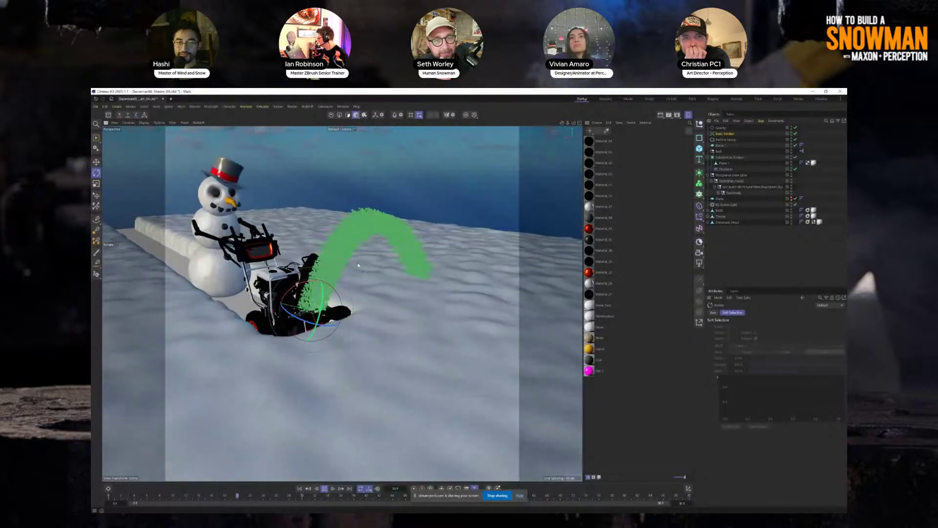
- Add a Collide particle modifier to the snowblower's particle simulation
click(277, 106)
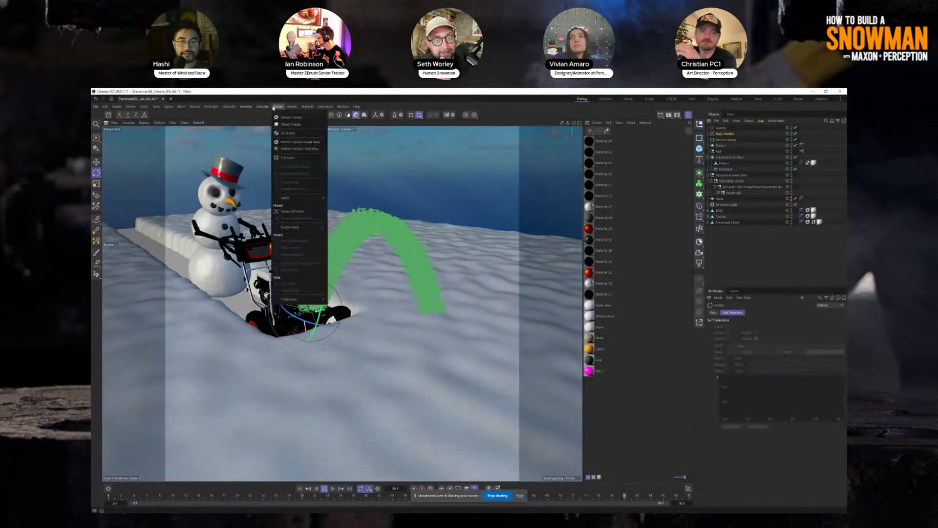
mouse_move(262, 106)
mouse_move(283, 180)
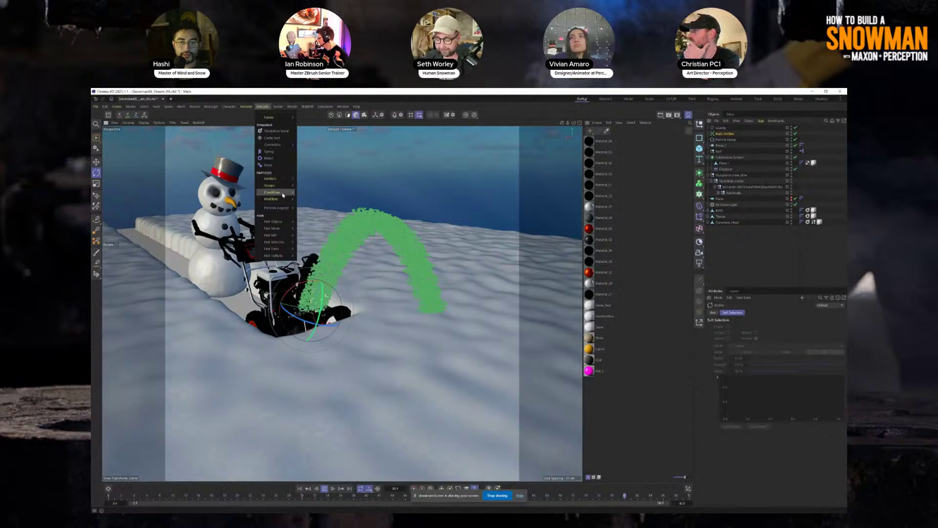
mouse_move(284, 200)
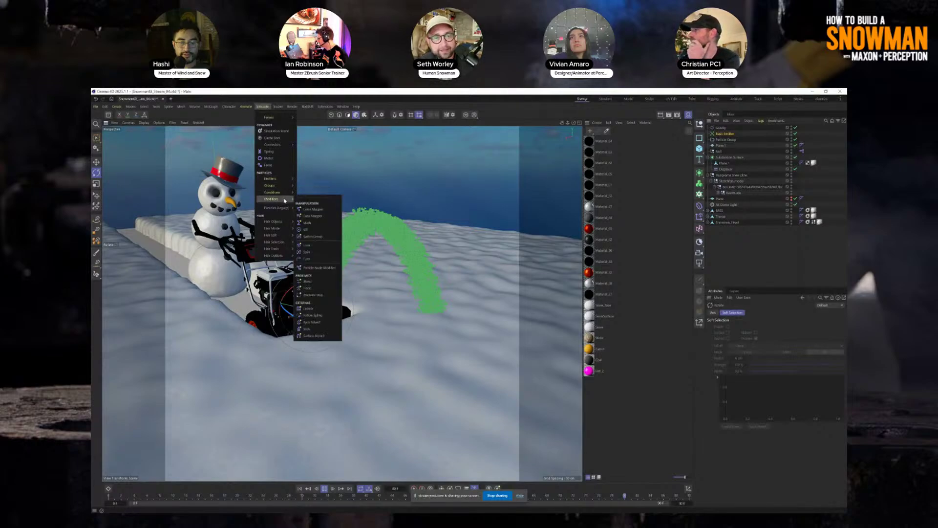
click(321, 307)
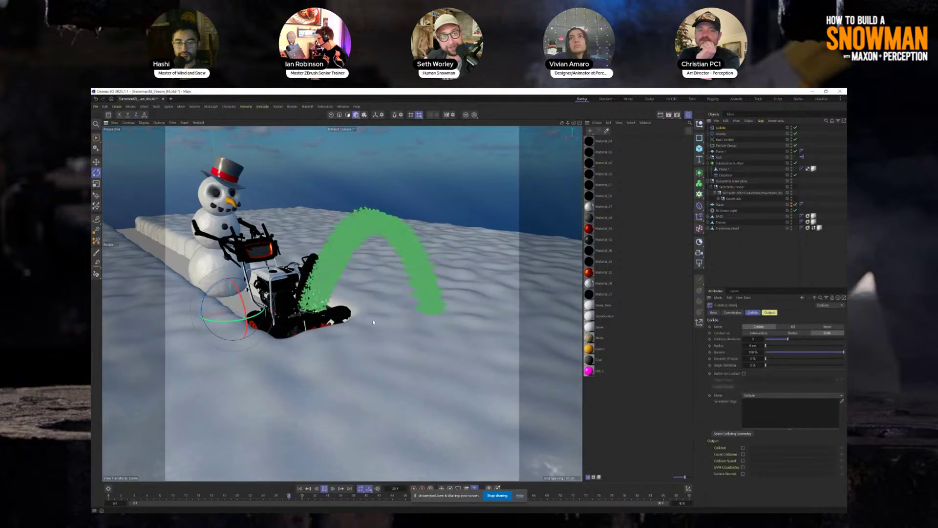
- Examine the particle arc against the snow ground from several angles and distances while the simulation plays
alt+drag(372, 322, 204, 323)
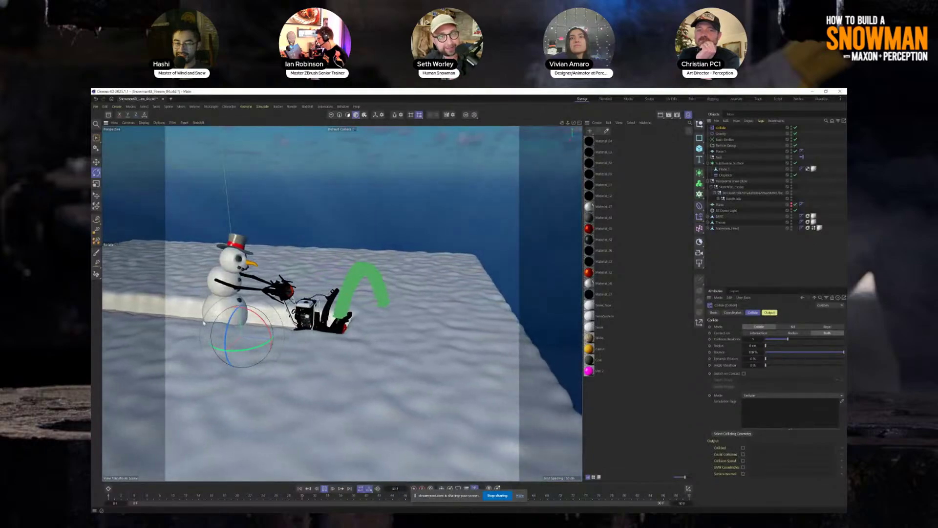
alt+drag(204, 322, 369, 322)
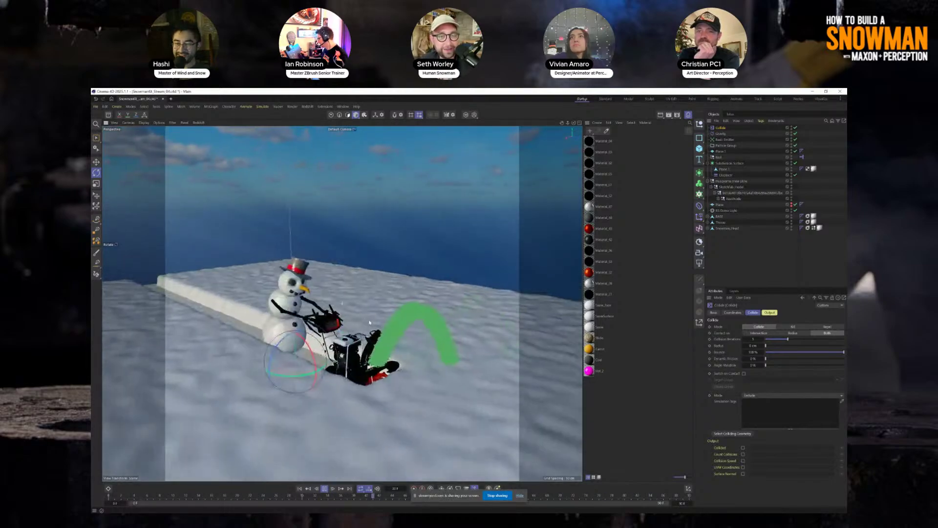
alt+right_drag(370, 323, 384, 342)
alt+drag(383, 342, 389, 359)
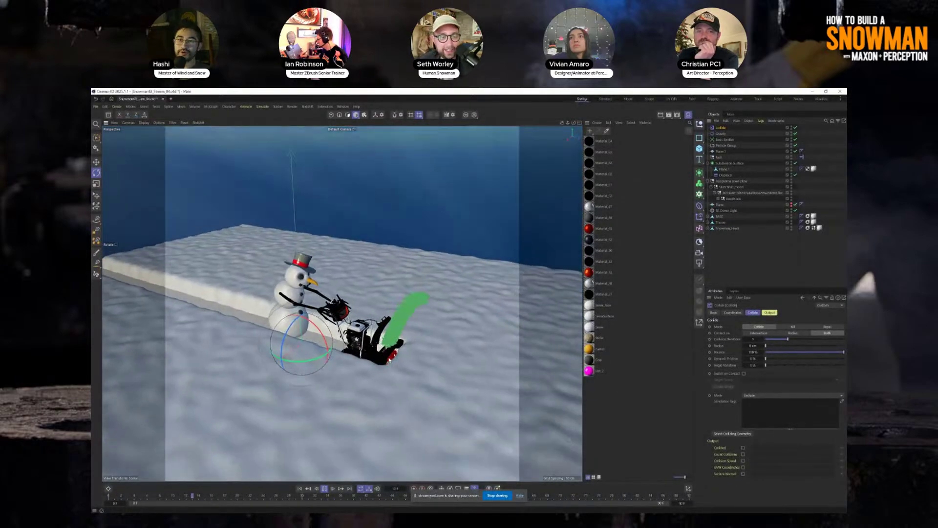
alt+middle_drag(323, 286, 342, 303)
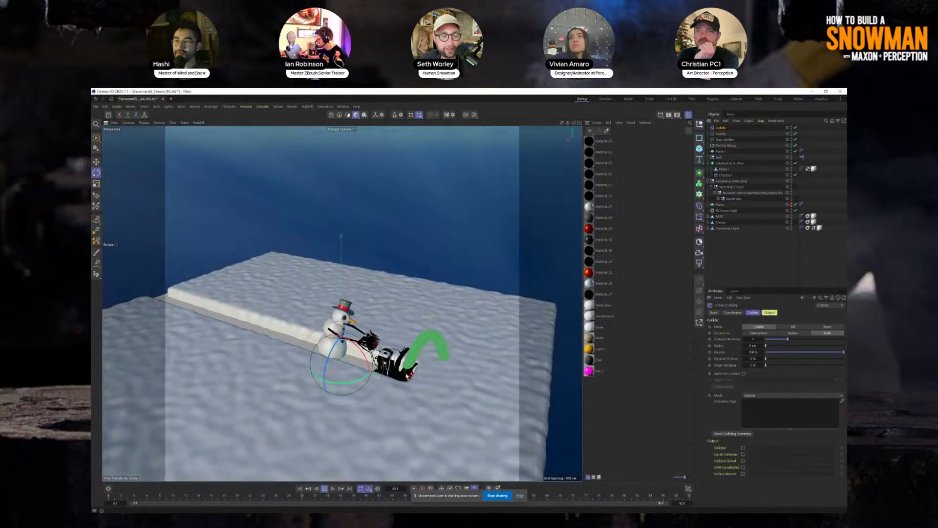
alt+drag(342, 304, 333, 313)
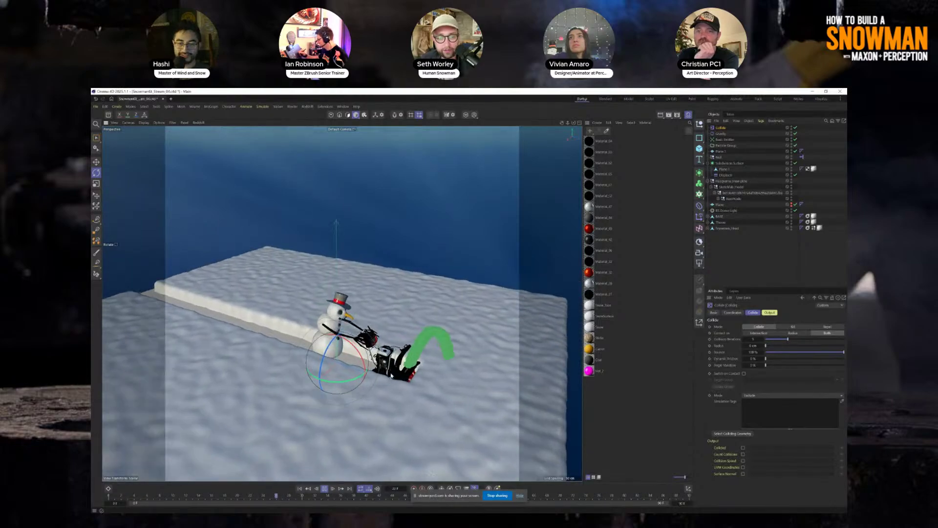
alt+right_drag(332, 312, 338, 322)
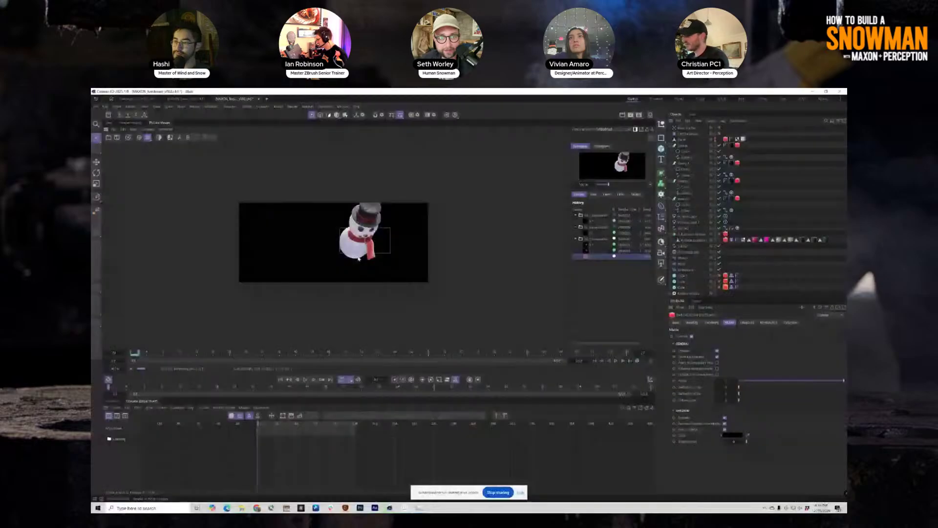
click(375, 508)
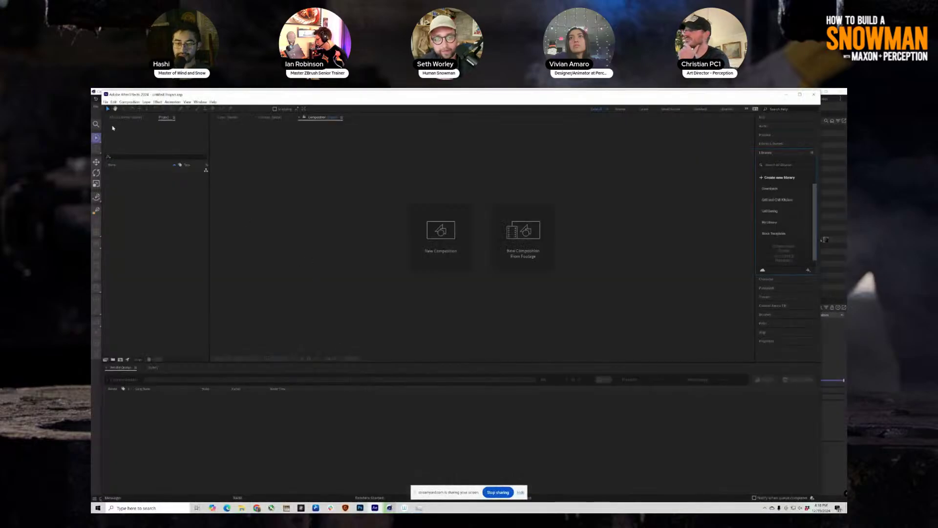
click(105, 102)
click(106, 102)
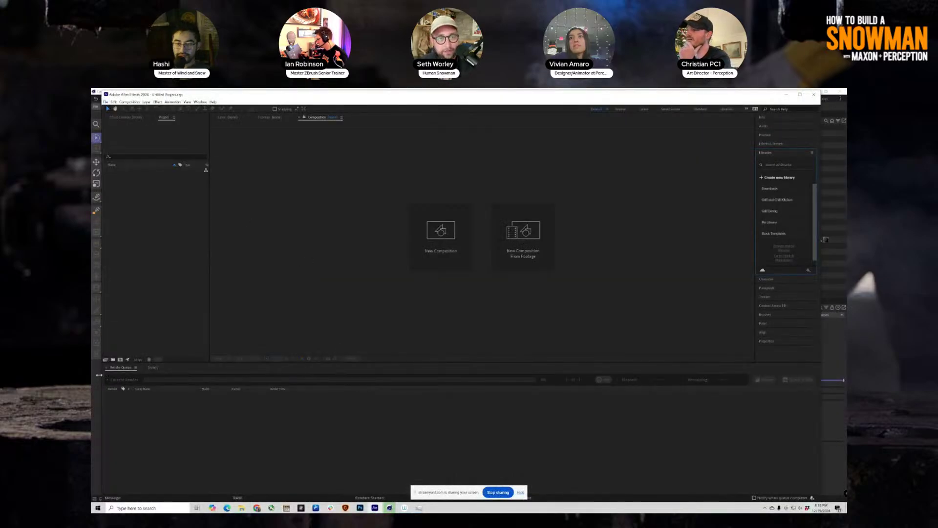
key(alt+Tab)
- Return to the city scene's viewport, show its materials, and open the snow material's node graph beside the snowman
click(109, 123)
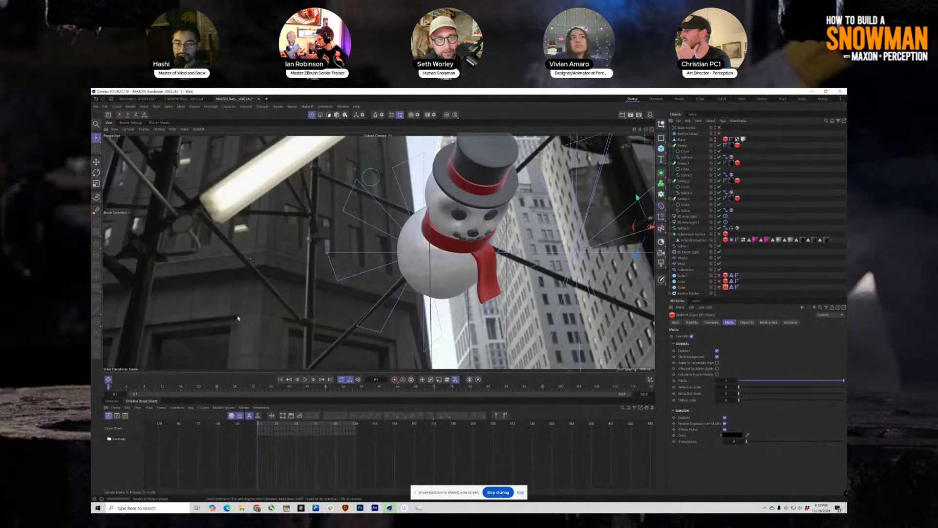
click(112, 401)
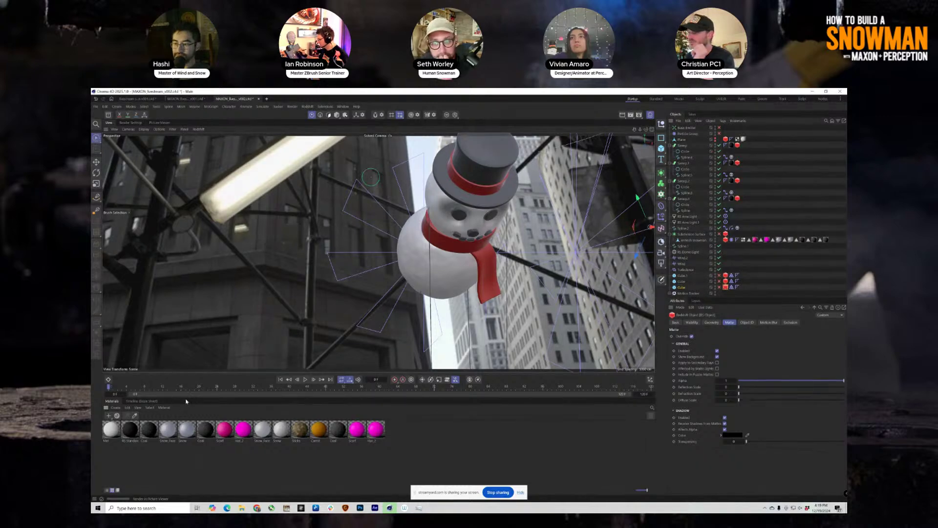
double_click(175, 438)
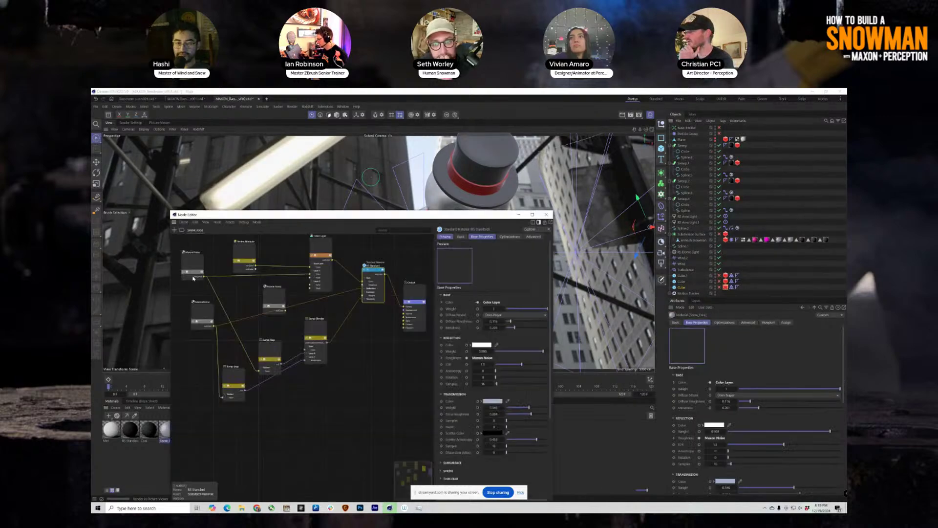
drag(359, 214, 265, 205)
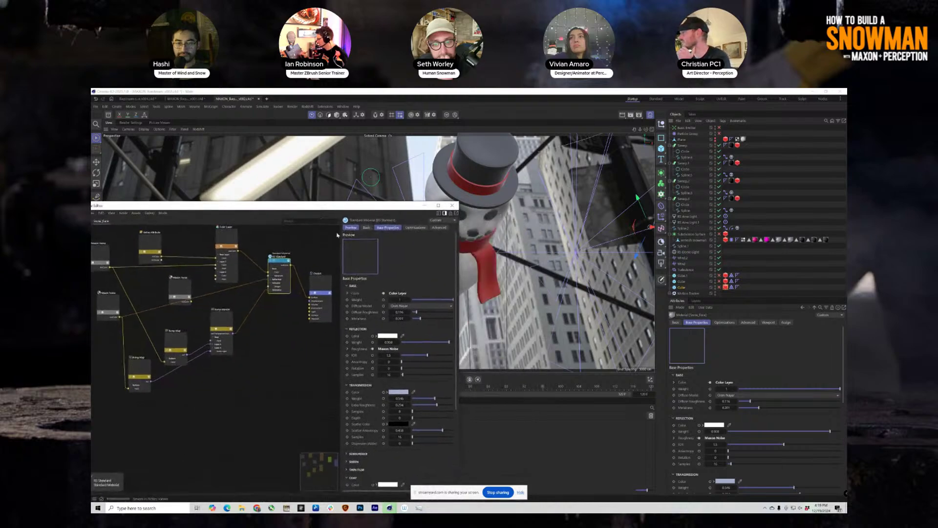
- Examine the snow material's base properties, expanding the Subsurface settings of its Standard Material node
scroll(386, 302, down, 3)
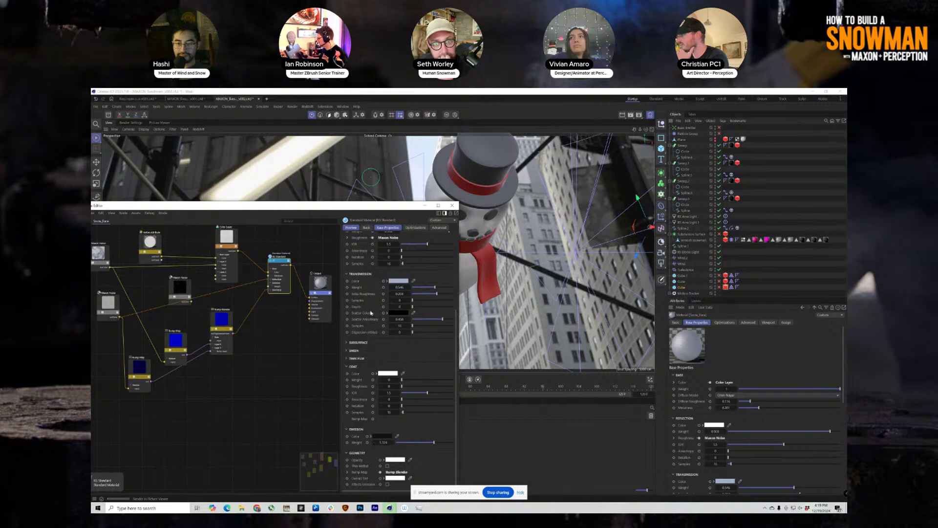
click(357, 343)
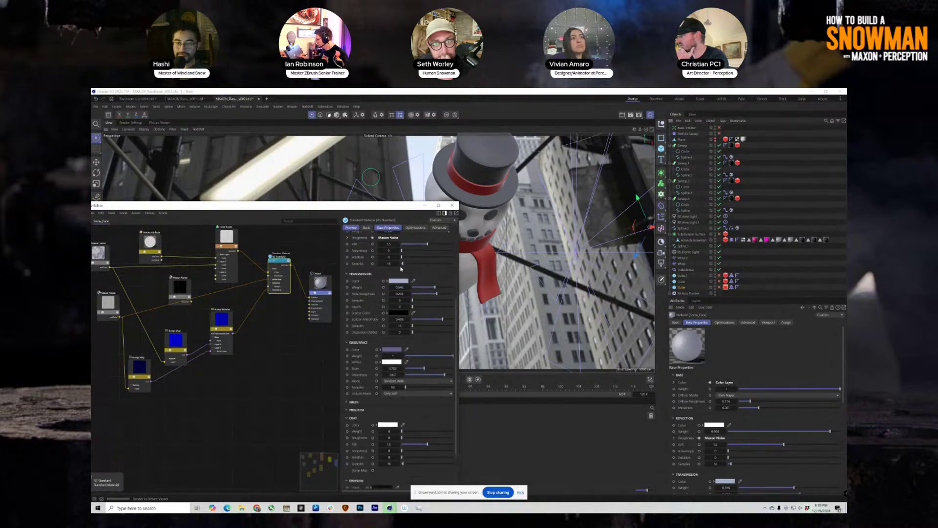
scroll(400, 268, up, 4)
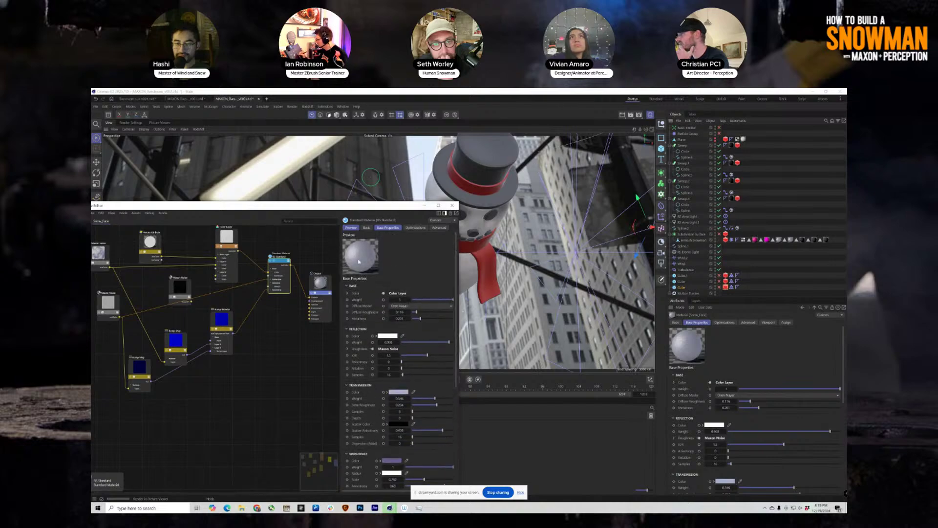
- Show the snowman's render in the Picture Viewer and close the material's node graph
drag(385, 206, 436, 272)
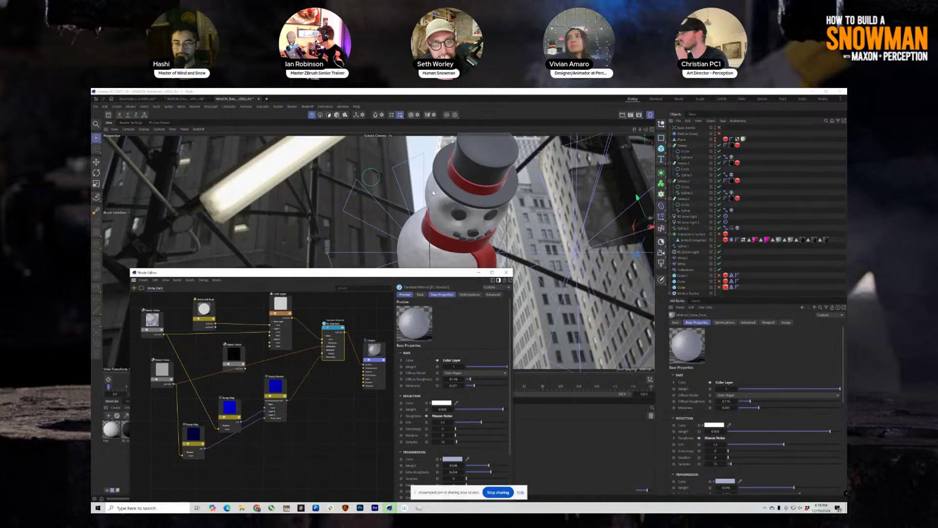
click(157, 123)
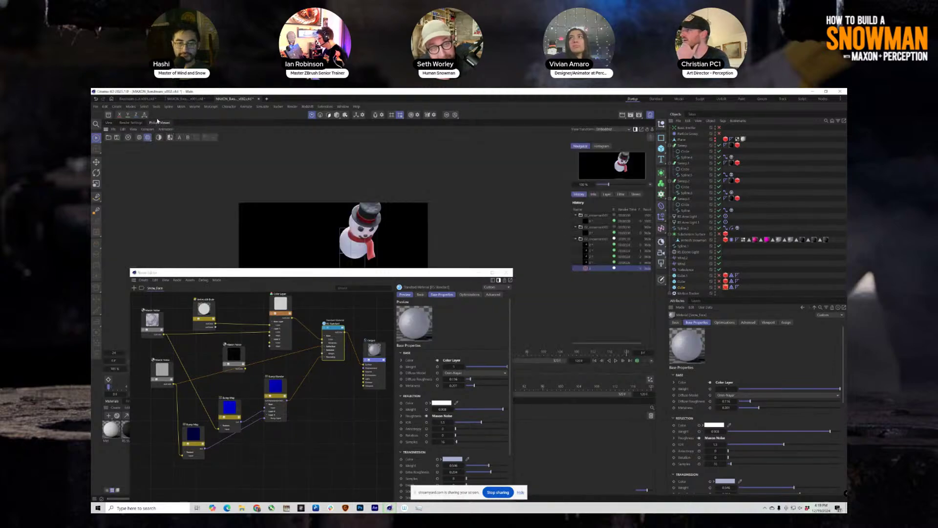
click(507, 272)
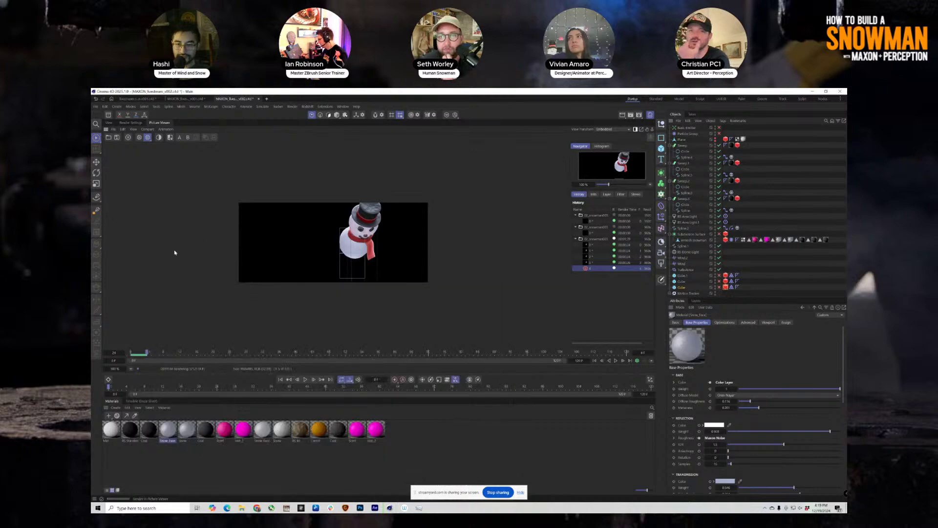
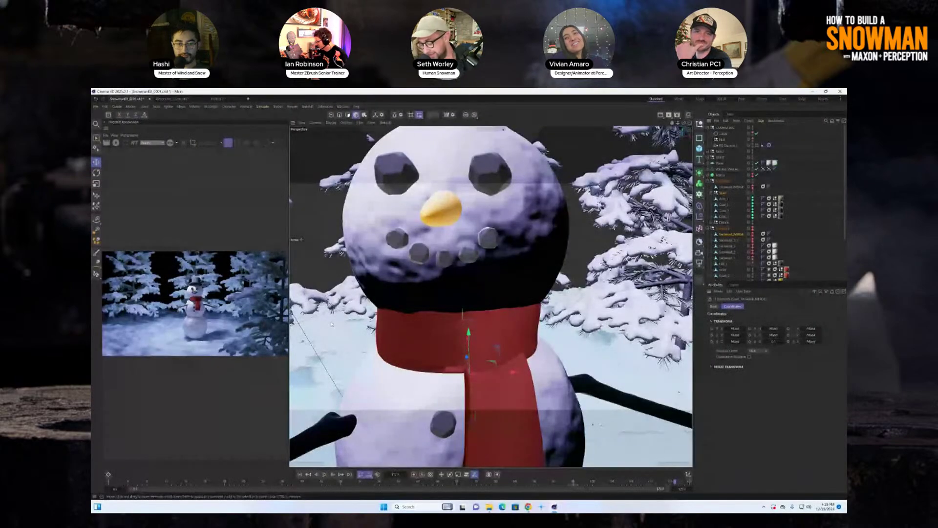
- Examine the full snowman in the snowy forest scene, selecting a snowball object and one of its eyes
scroll(457, 275, down, 5)
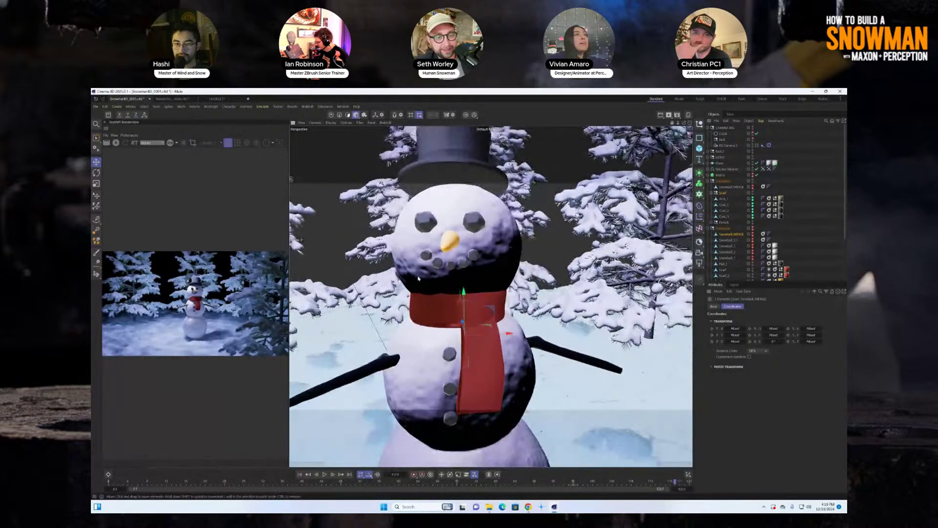
scroll(469, 282, down, 4)
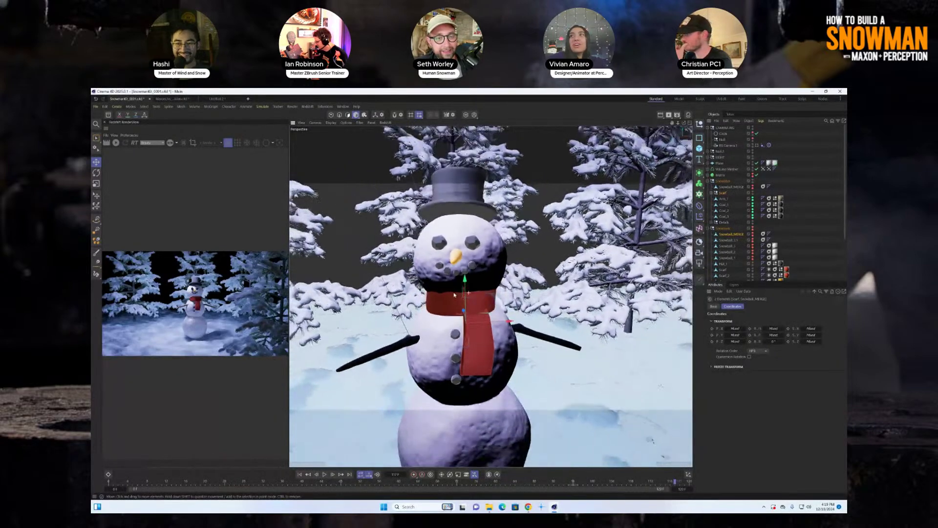
scroll(458, 303, down, 5)
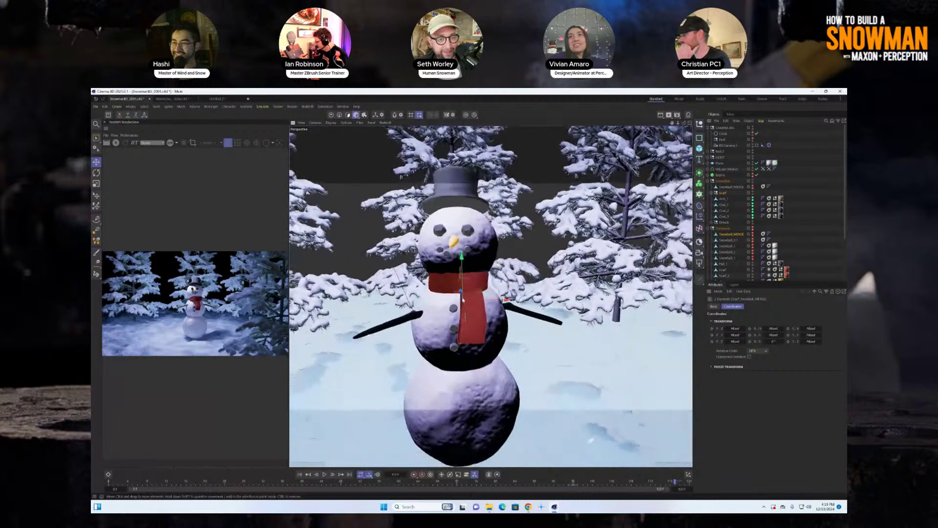
scroll(462, 307, down, 2)
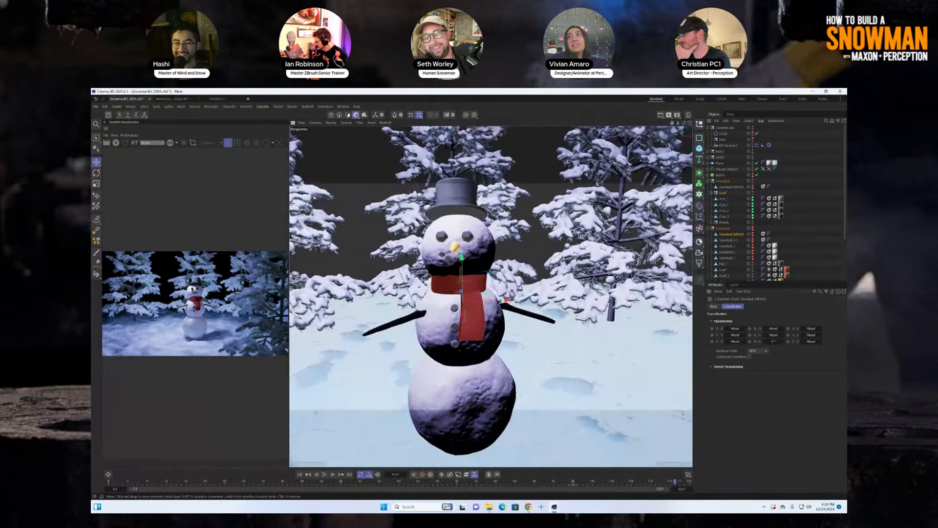
click(731, 242)
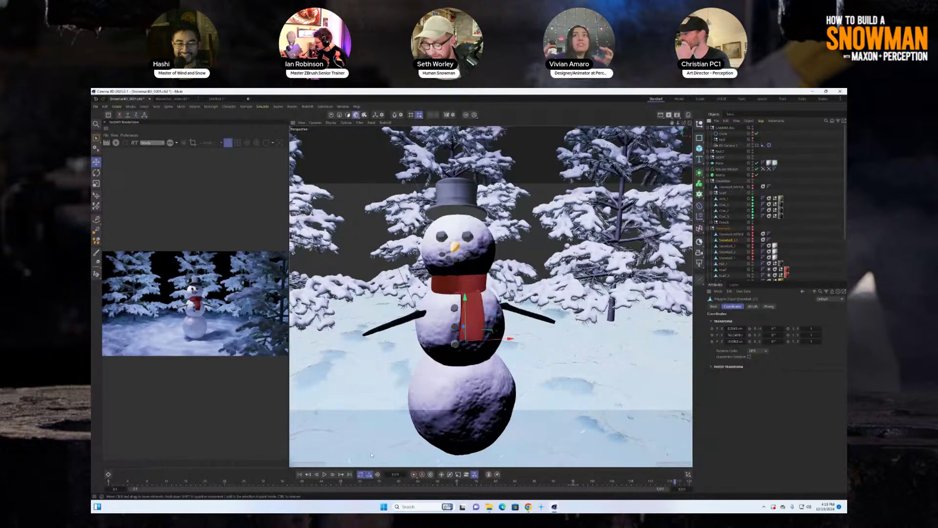
click(467, 239)
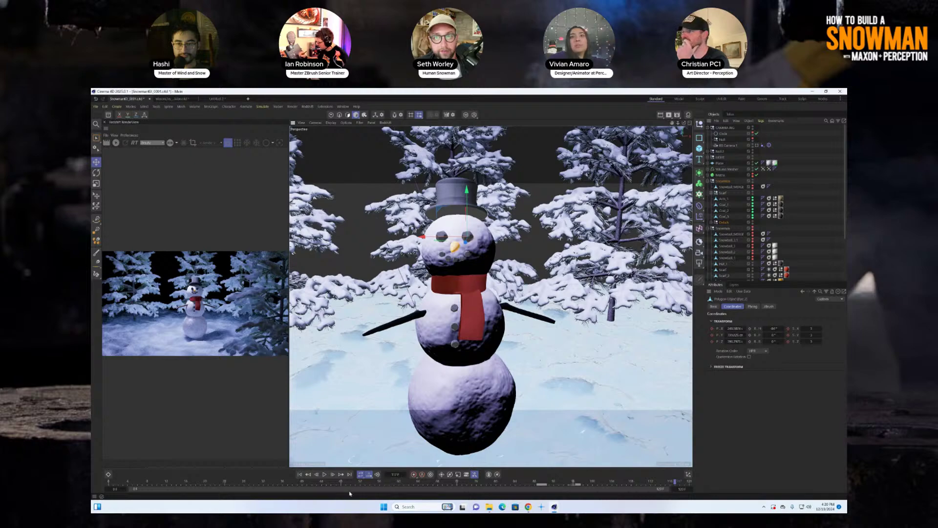
- Play the snowman assembly animation from the first frame, view it through the RS Camera, and stop playback at the end
click(300, 475)
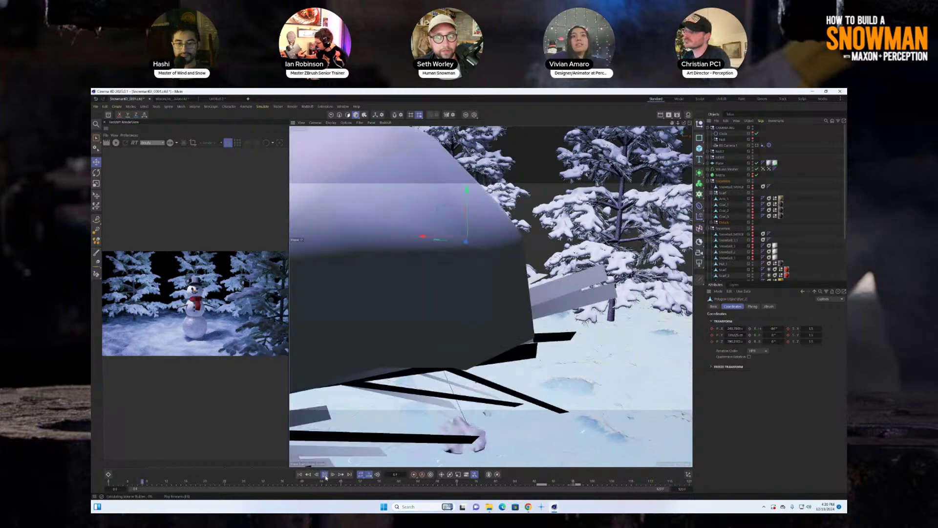
click(757, 145)
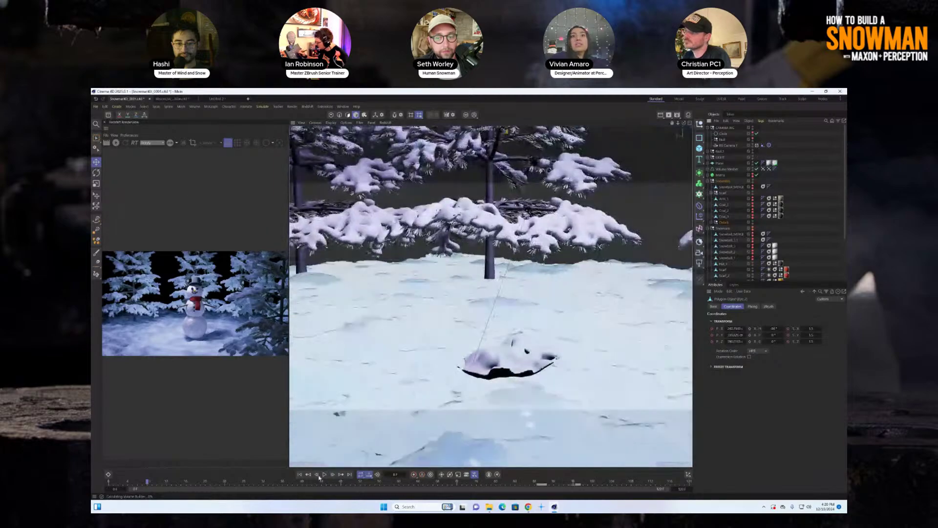
click(456, 484)
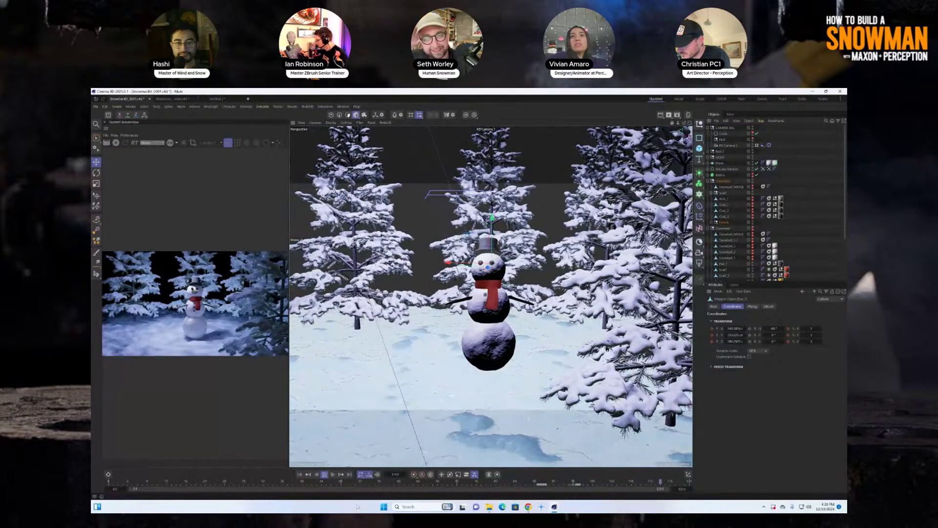
click(326, 474)
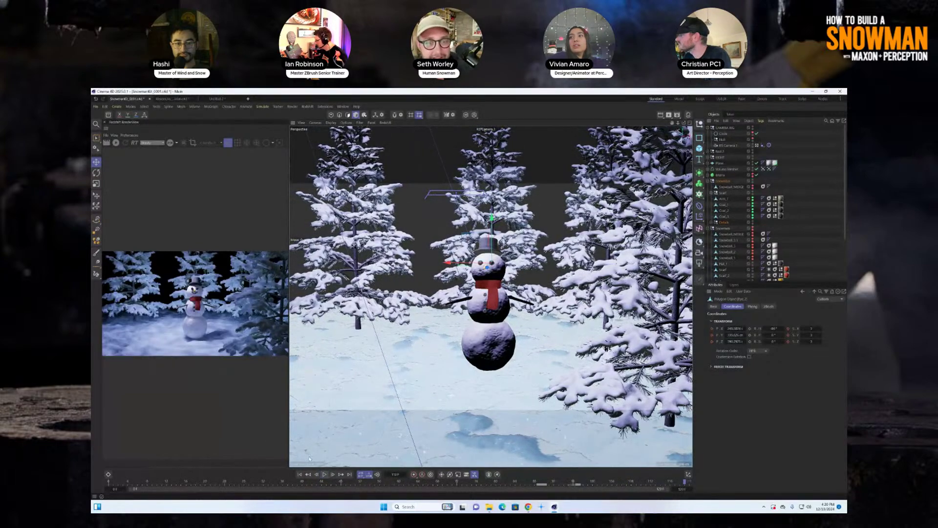
- Switch to the untitled document and examine the bare snowman with its red scarf from another angle
click(218, 99)
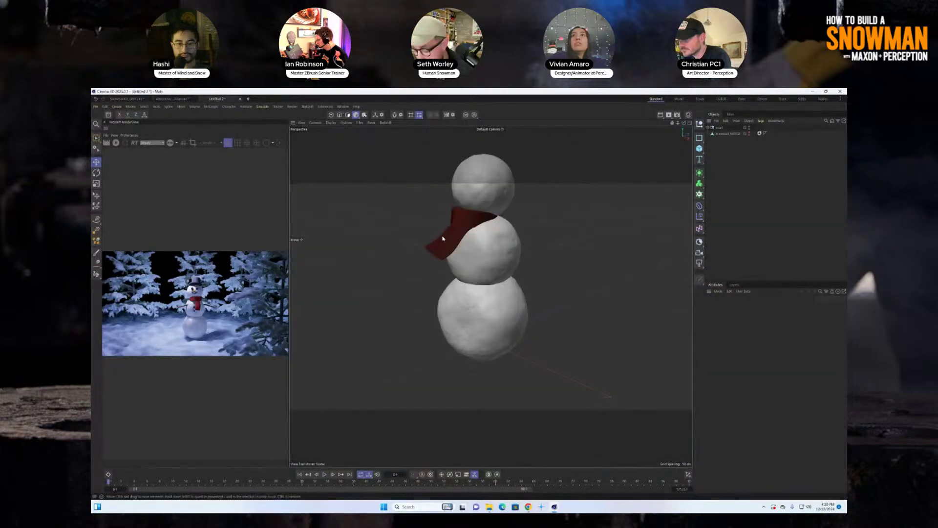
alt+drag(508, 240, 435, 278)
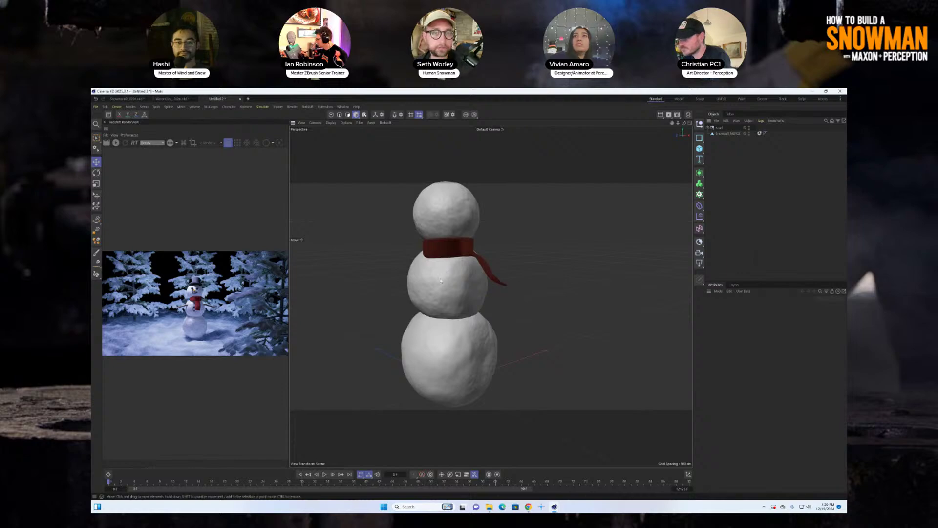
- Expand the Scarf group and delete the Cloth tag from the hanging scarf tail, Scarf_02
click(455, 249)
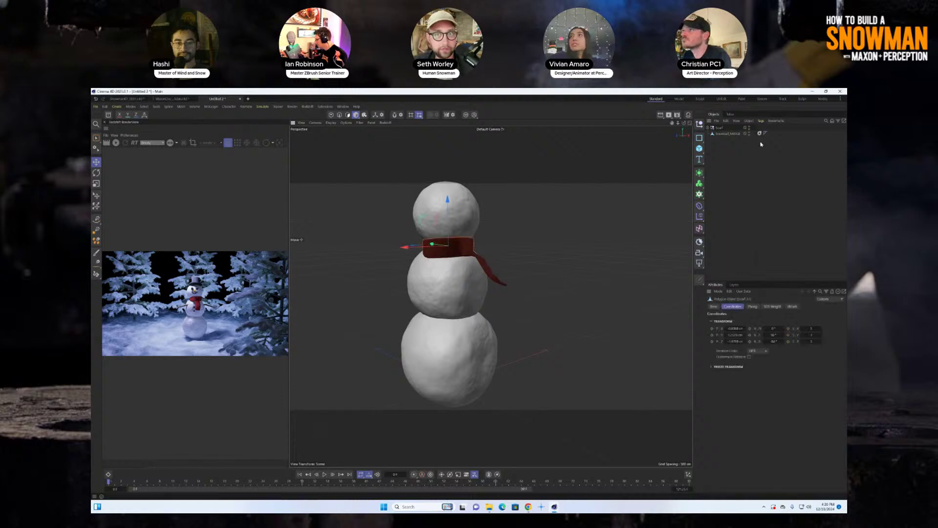
click(708, 127)
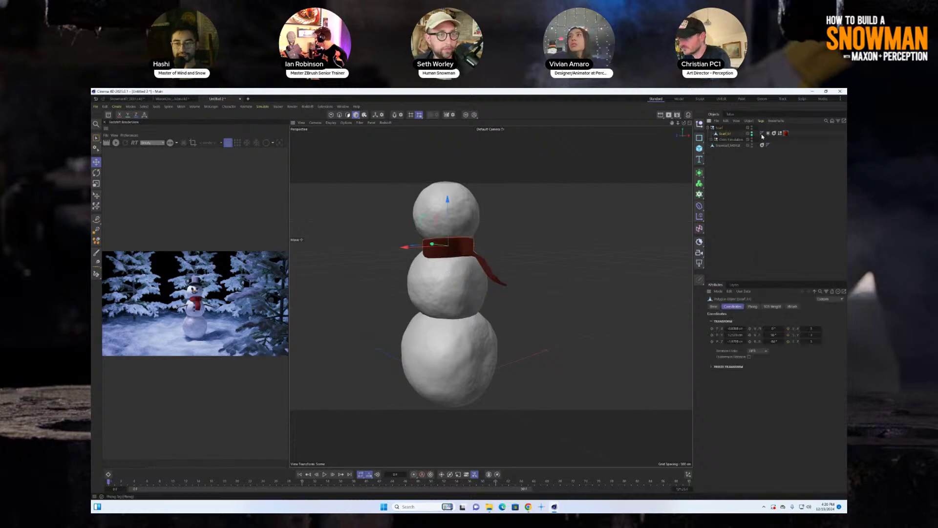
click(486, 270)
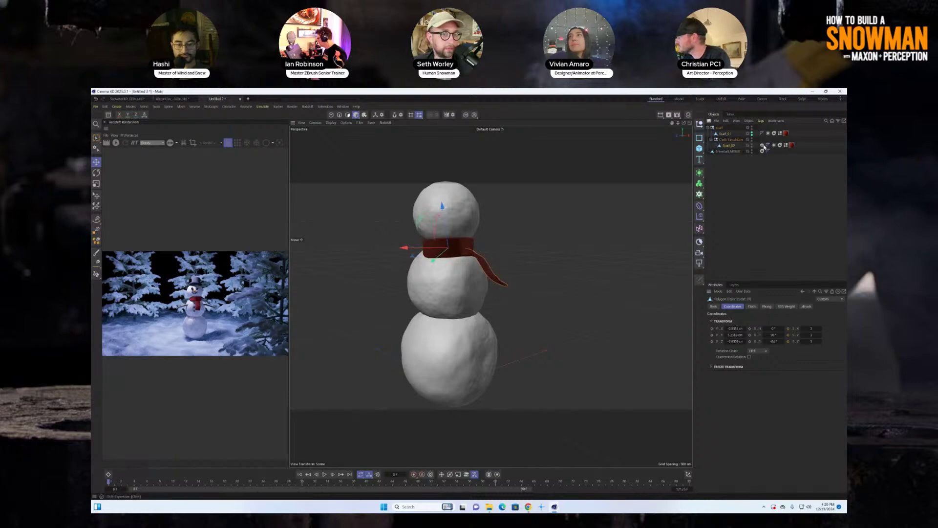
click(763, 145)
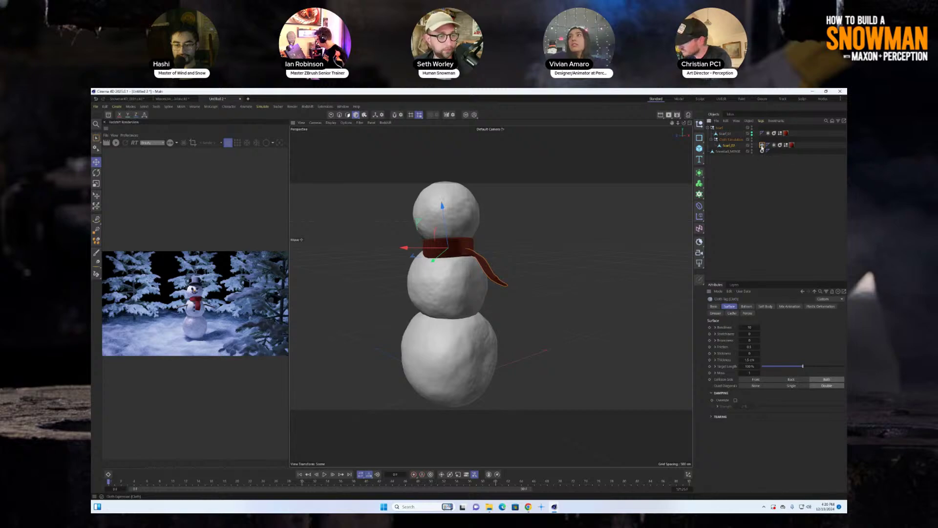
key(Delete)
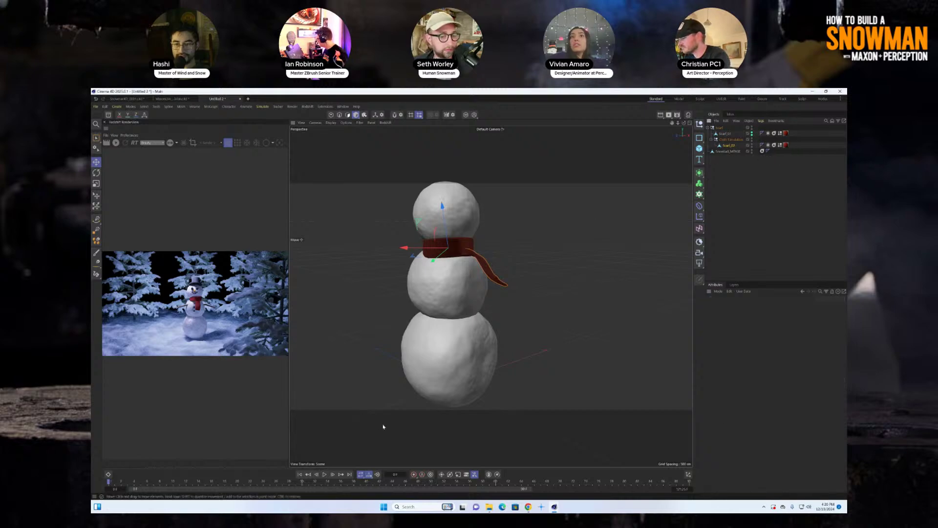
- Play the animation from the first frame twice to check how the scarf behaves
click(299, 475)
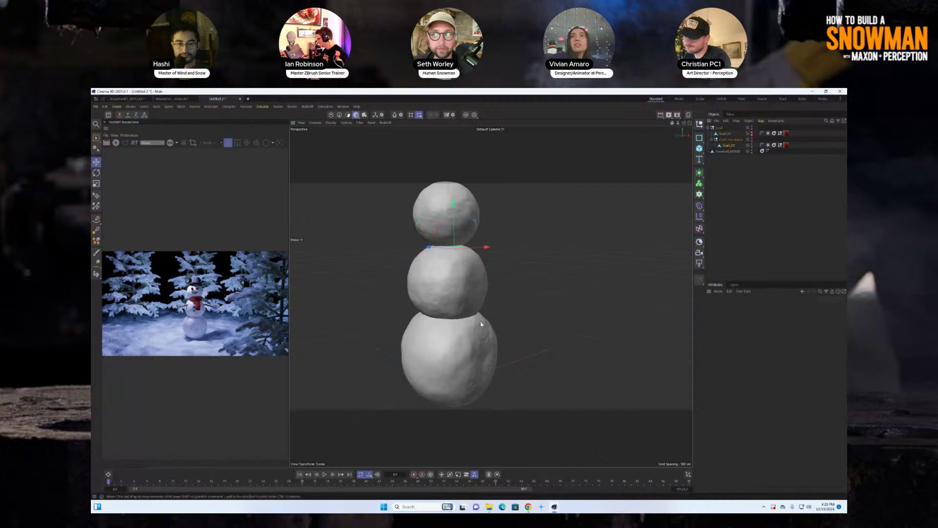
click(324, 477)
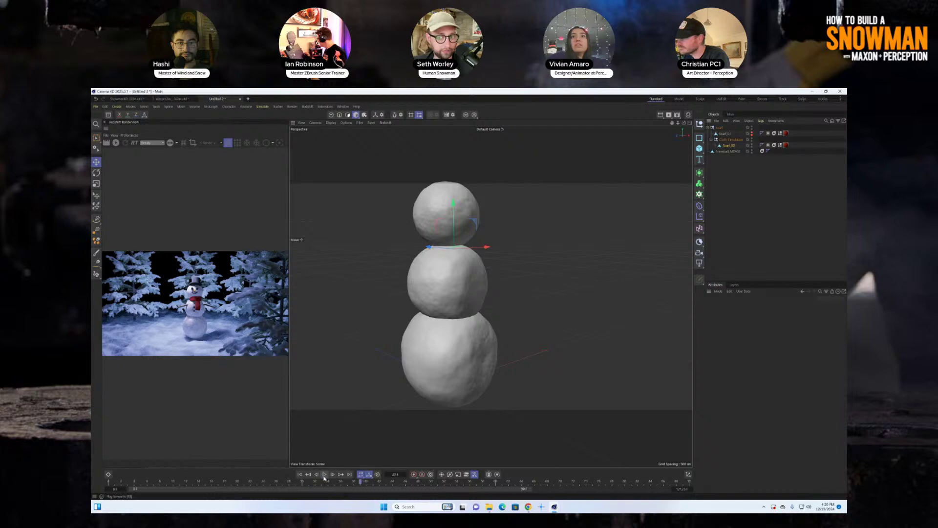
click(300, 476)
click(322, 475)
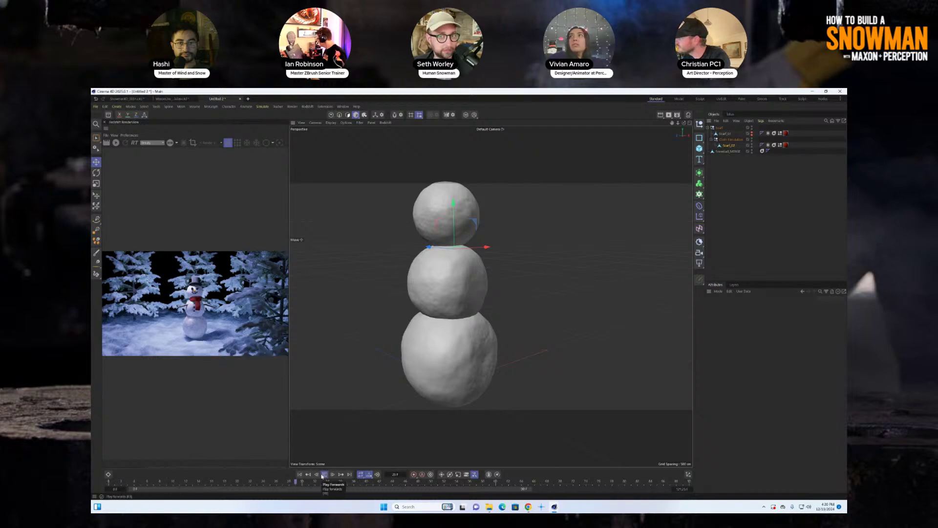
- Set the viewport and renderer visibility of the Cloth Simulation null to On
click(722, 141)
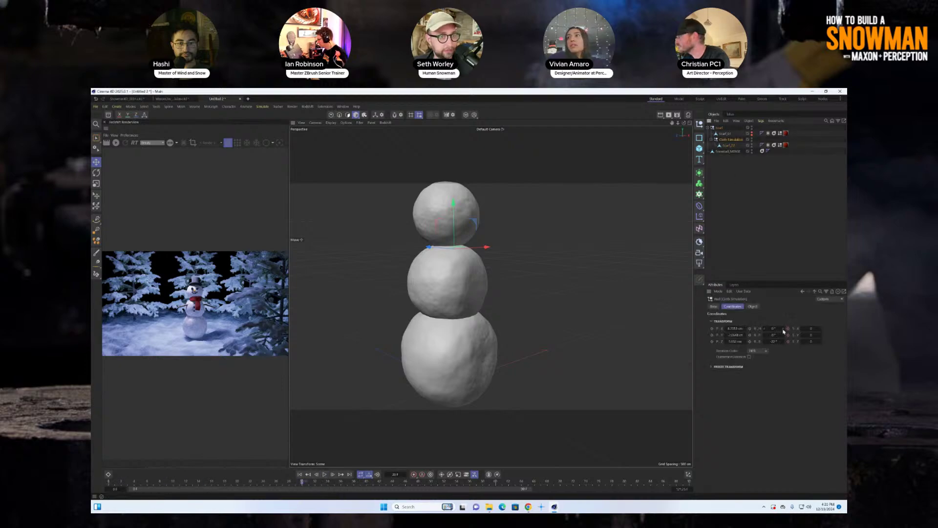
click(714, 306)
click(813, 343)
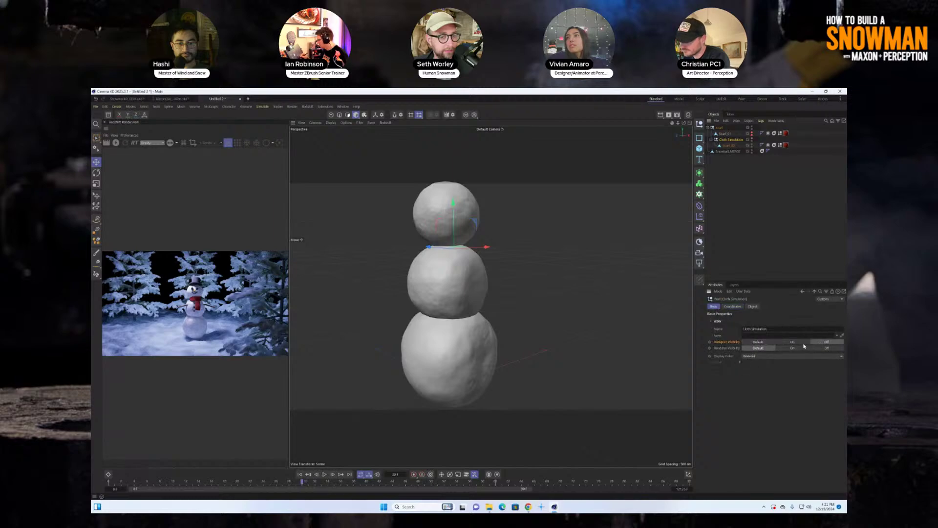
click(804, 343)
click(800, 349)
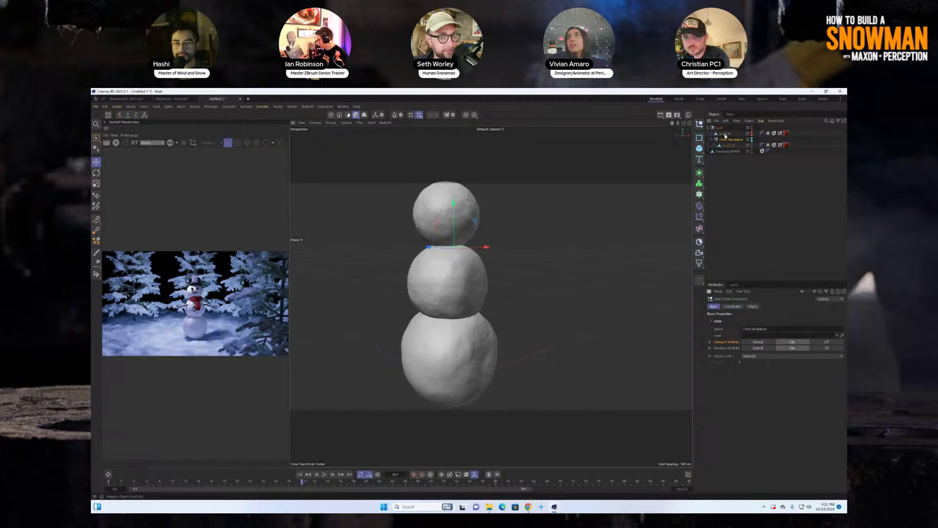
- Extend the timeline's preview range to the project end and delete all animation keyframes of Scarf_01
click(725, 134)
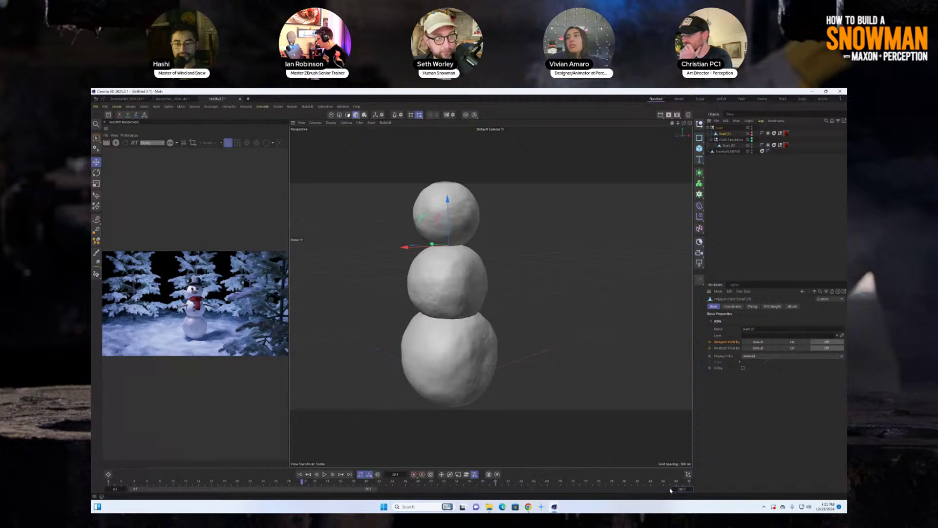
click(733, 307)
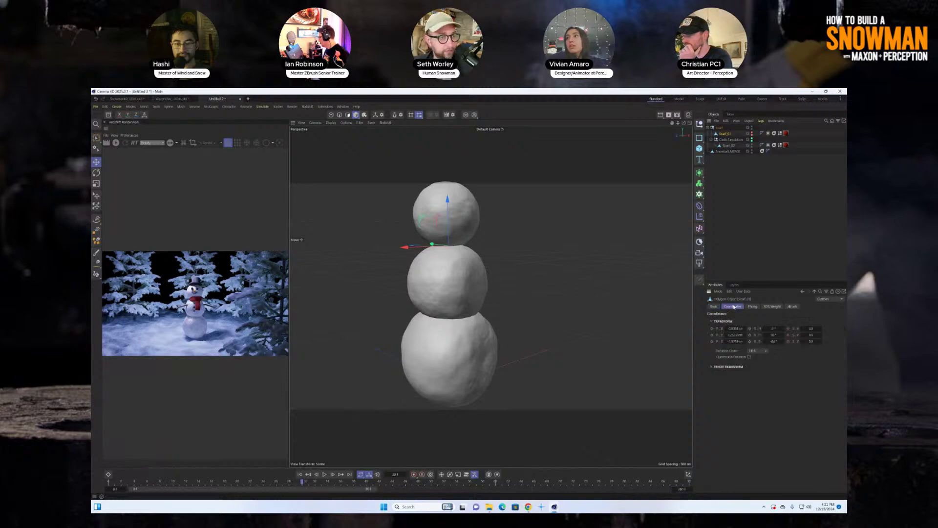
right_click(797, 331)
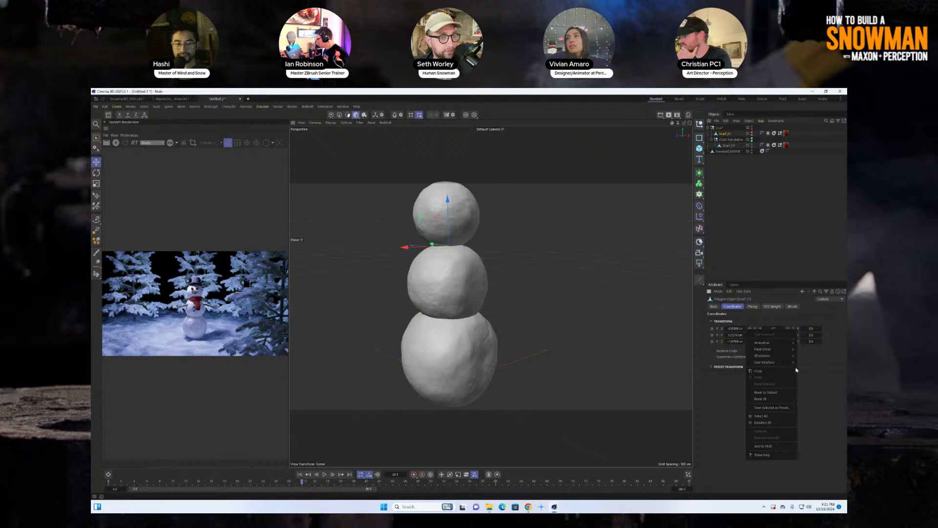
mouse_move(791, 345)
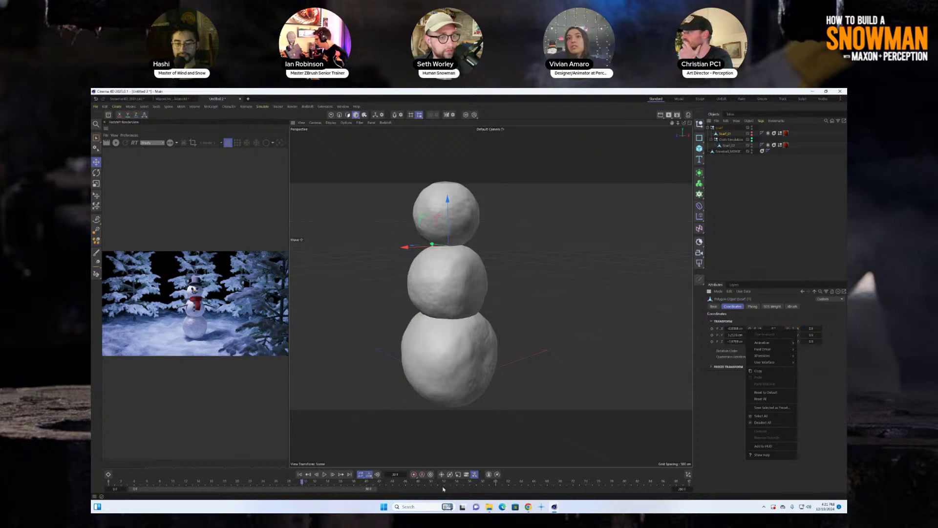
click(375, 492)
drag(374, 489, 677, 489)
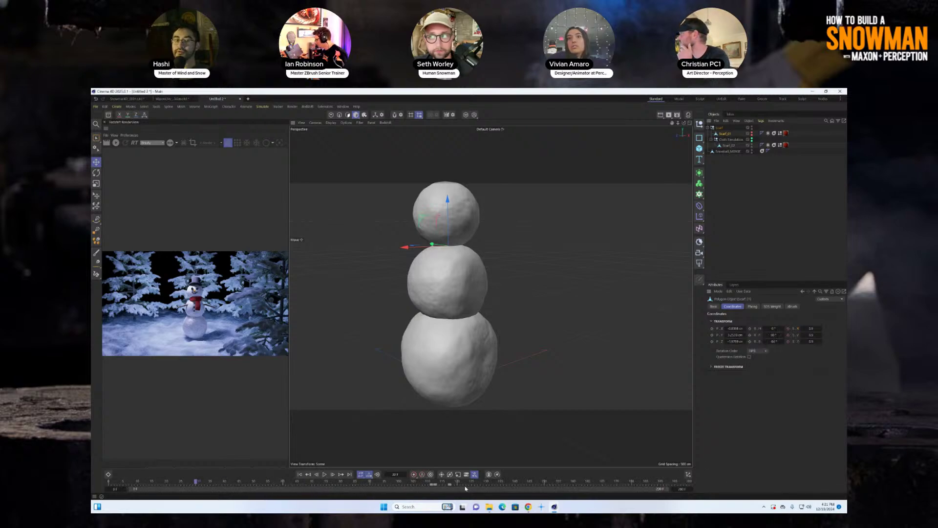
drag(406, 488, 112, 487)
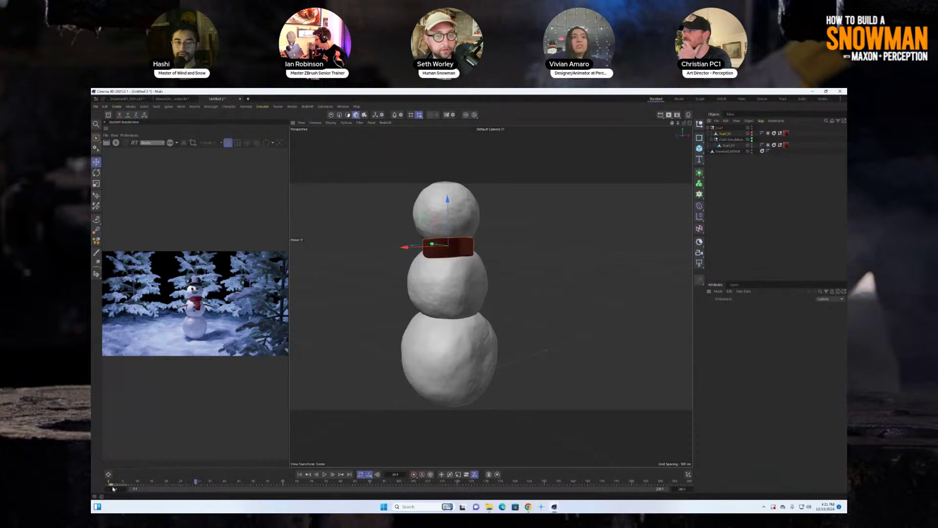
- Delete all animation keyframes of the Cloth Simulation null from the timeline
click(730, 146)
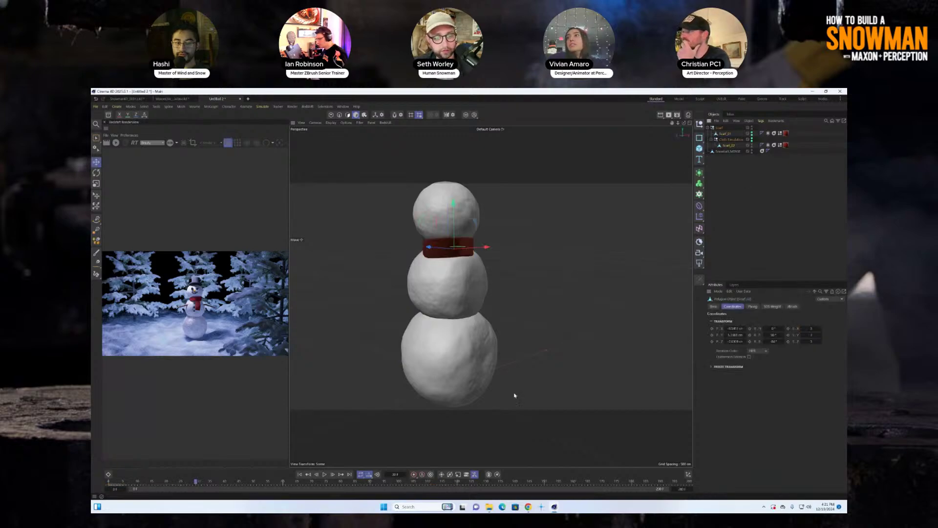
click(726, 134)
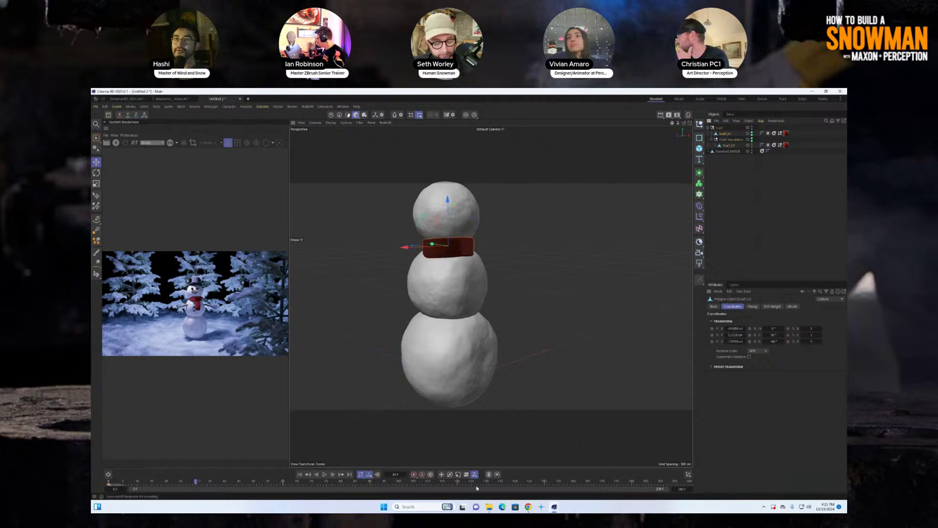
drag(179, 484, 172, 483)
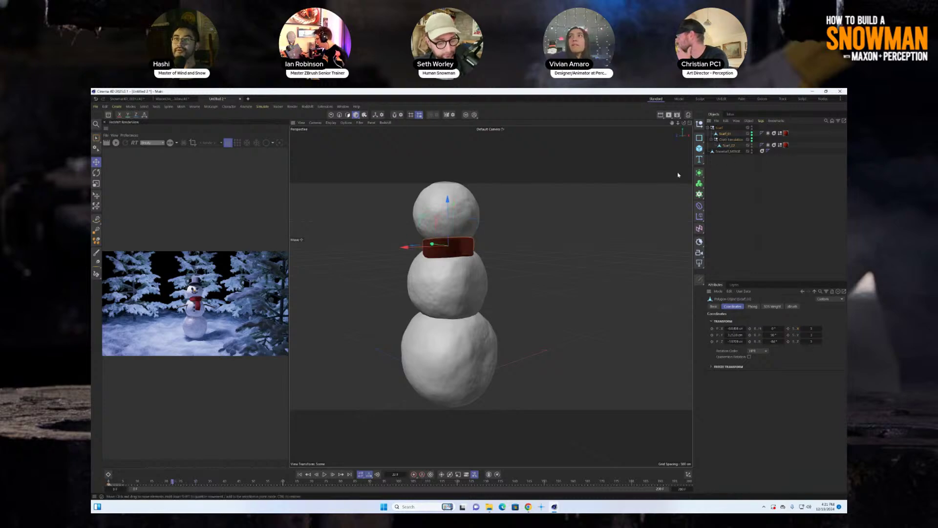
click(732, 140)
click(714, 307)
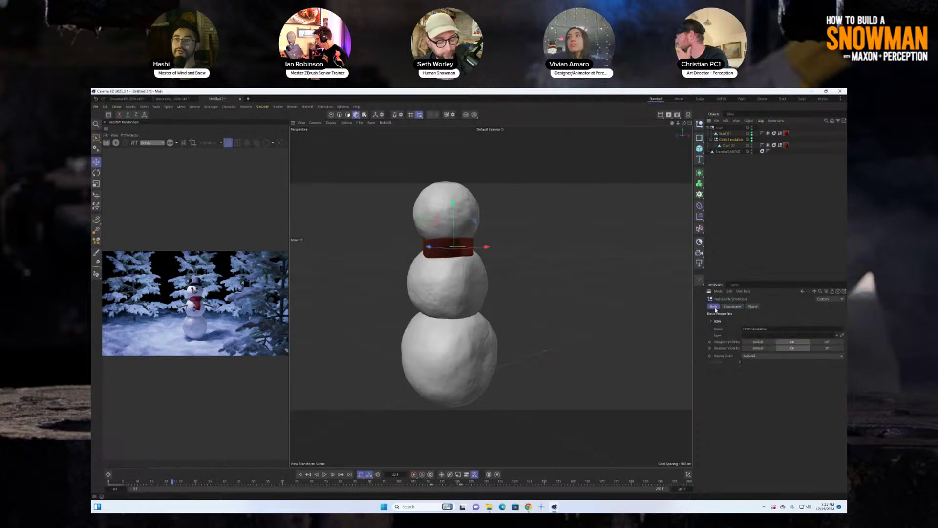
click(733, 306)
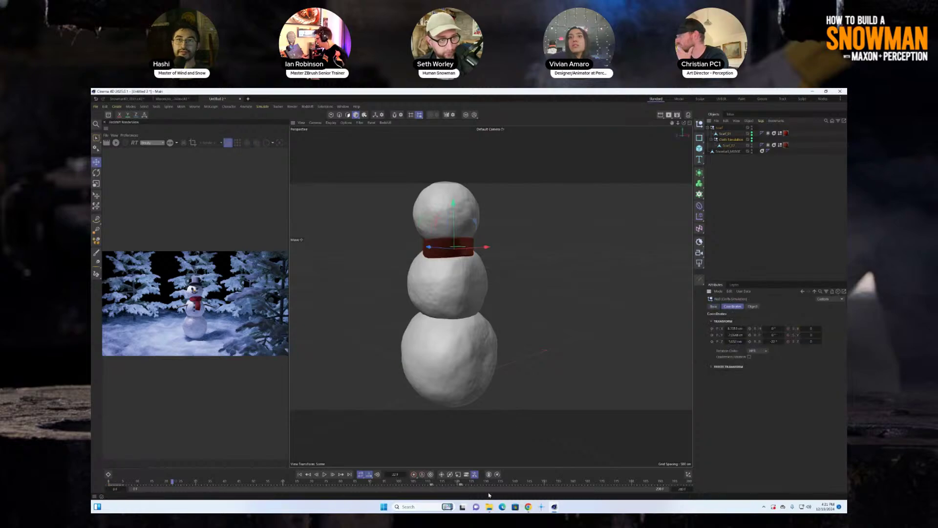
drag(464, 485, 103, 486)
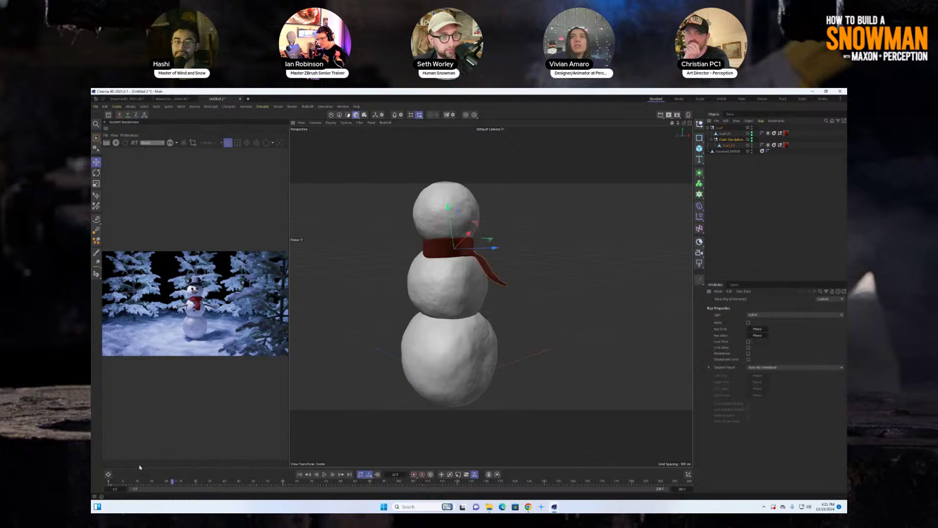
- Apply a Cloth simulation tag to the hanging scarf tail, Scarf_02
alt+drag(477, 268, 459, 295)
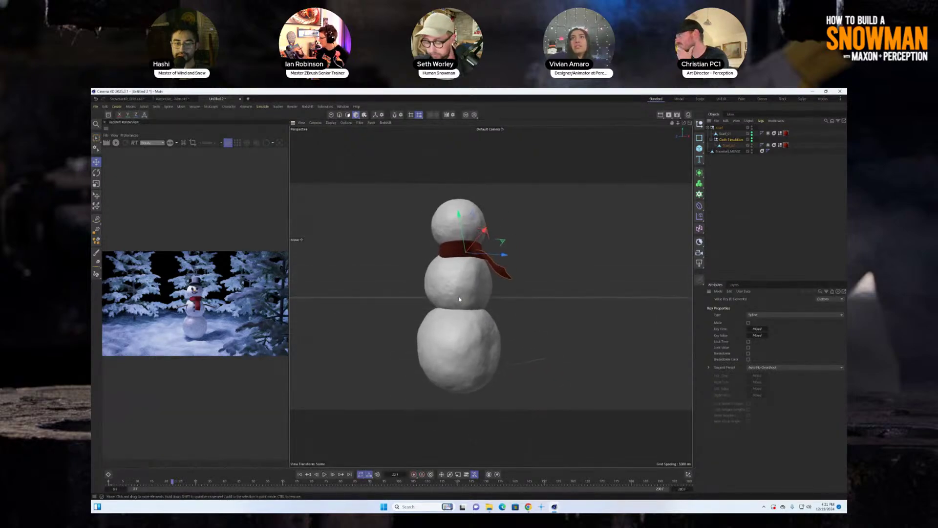
mouse_move(464, 254)
alt+mouse_down()
mouse_move(330, 272)
mouse_move(459, 259)
alt+mouse_up()
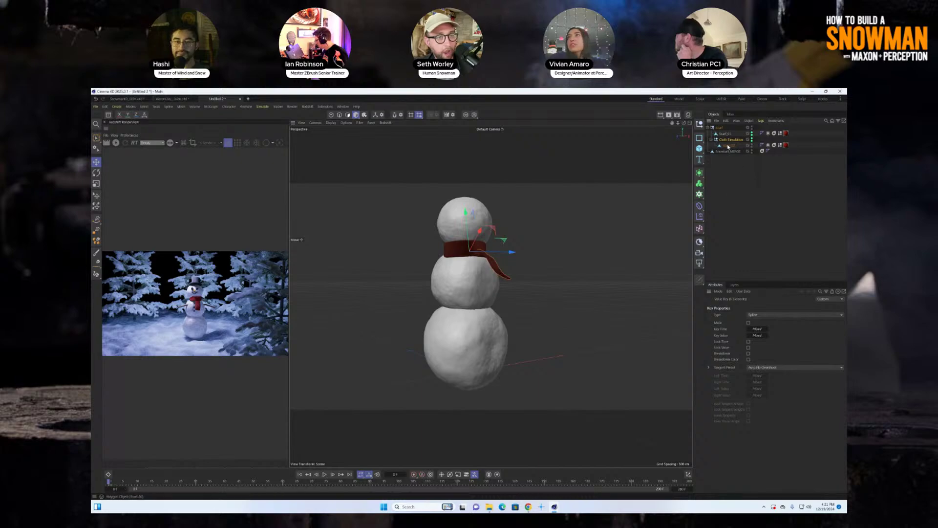
click(479, 252)
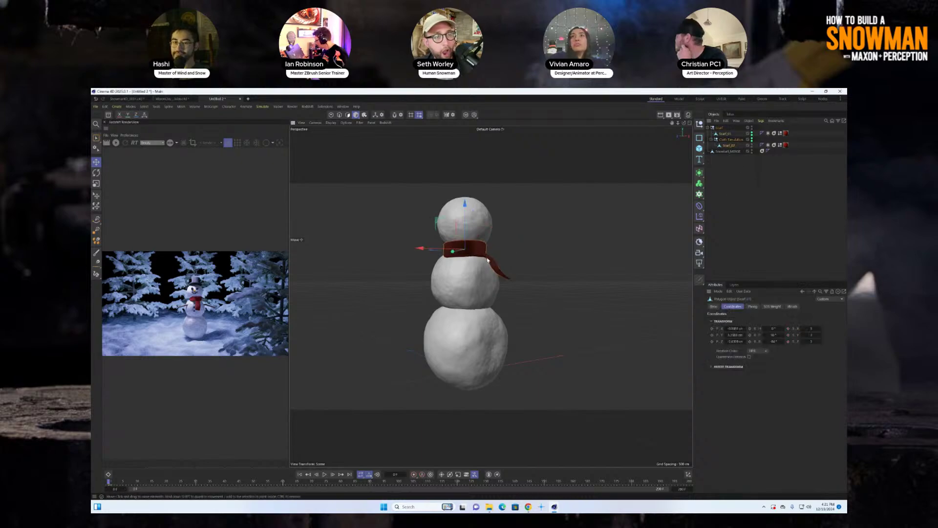
click(760, 121)
mouse_move(781, 209)
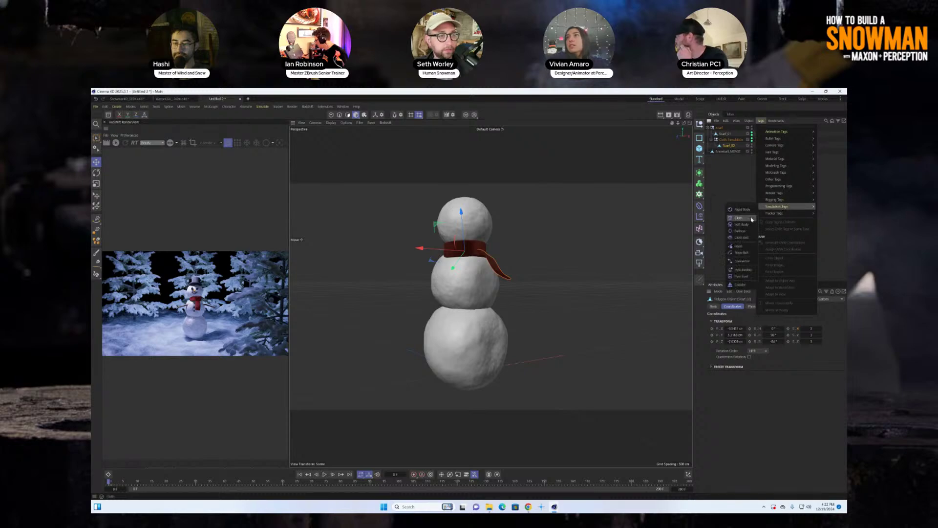
click(737, 218)
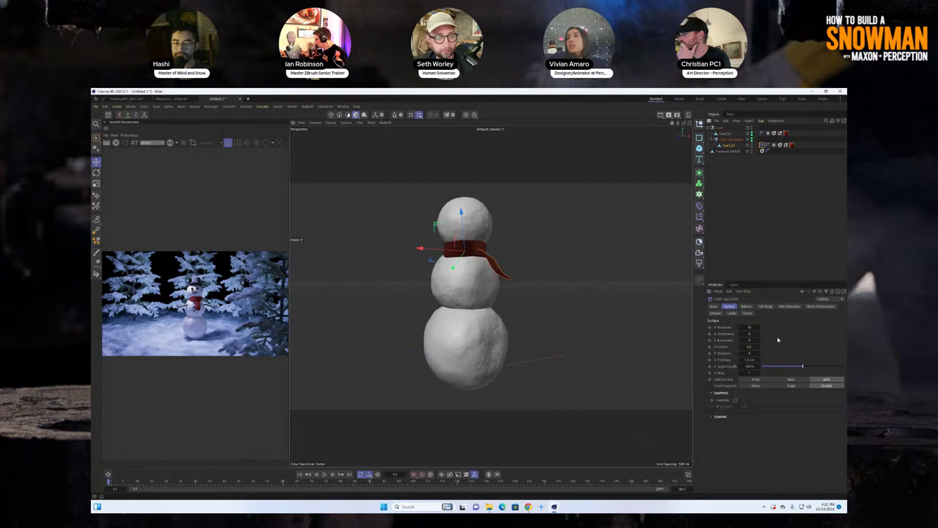
- Play the cloth simulation to watch the scarf tail, stop it and return to the first frame
click(325, 474)
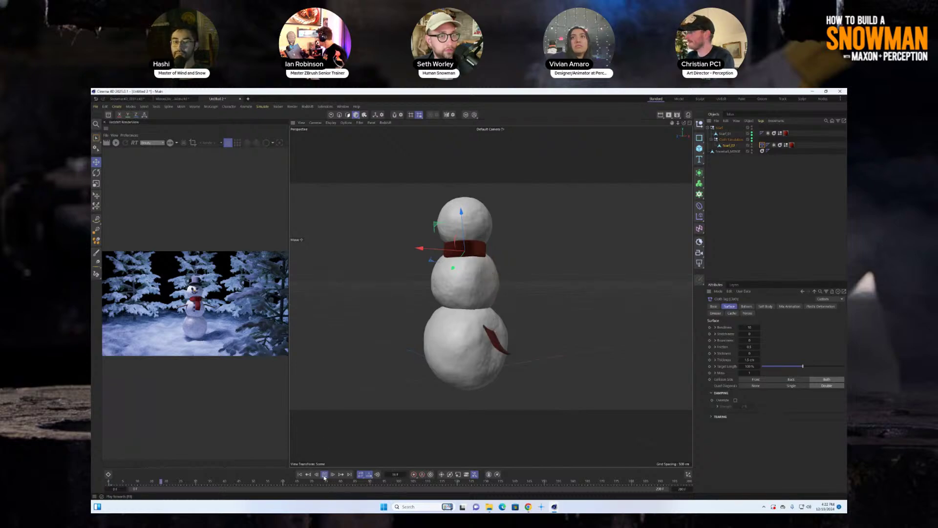
click(324, 475)
click(300, 474)
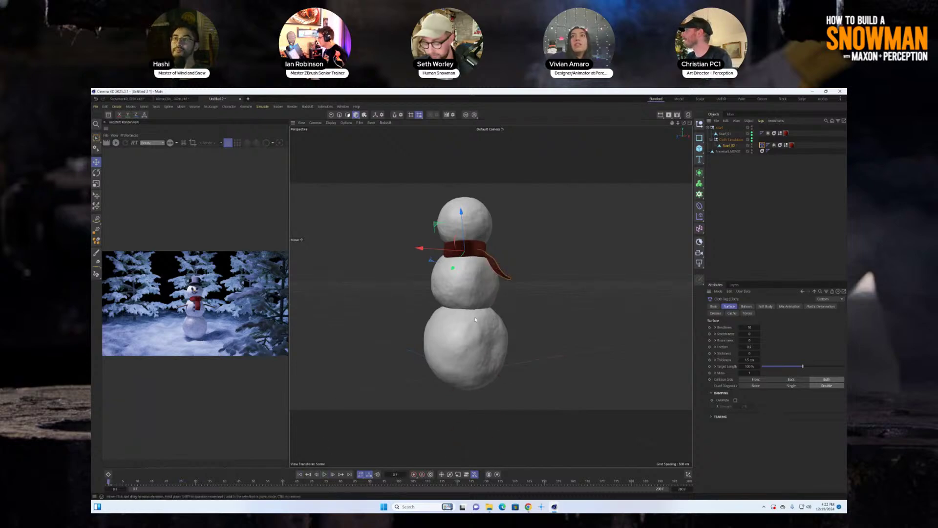
- Isolate the hanging scarf tail Scarf_02 in the viewport and show its points with the selected upper end
click(743, 146)
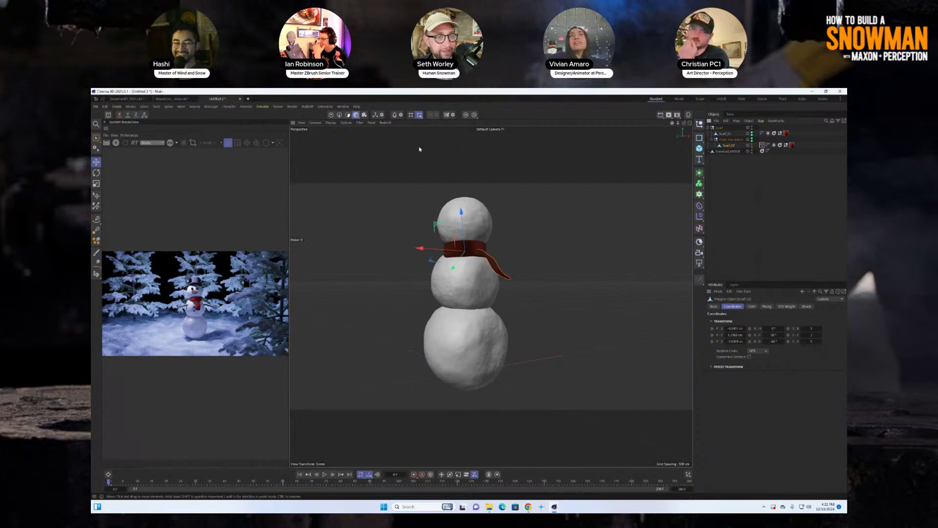
click(465, 114)
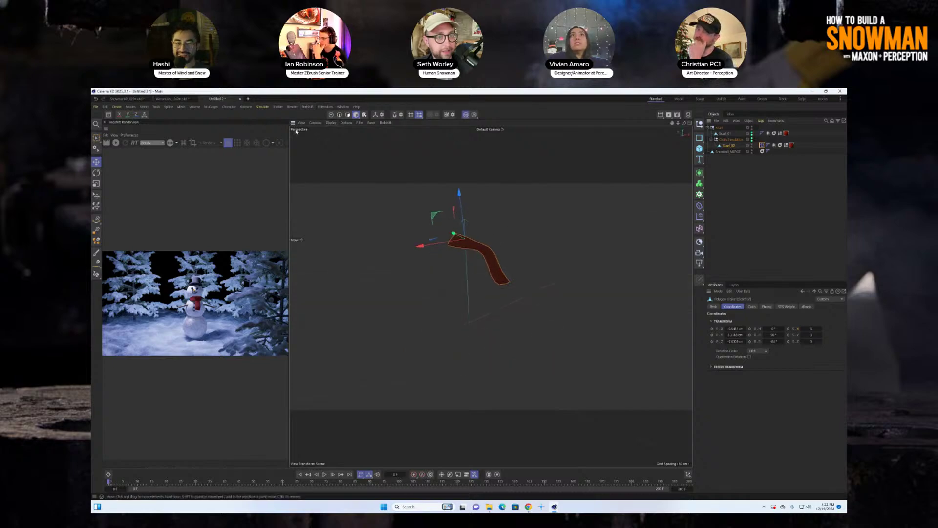
click(331, 114)
click(97, 138)
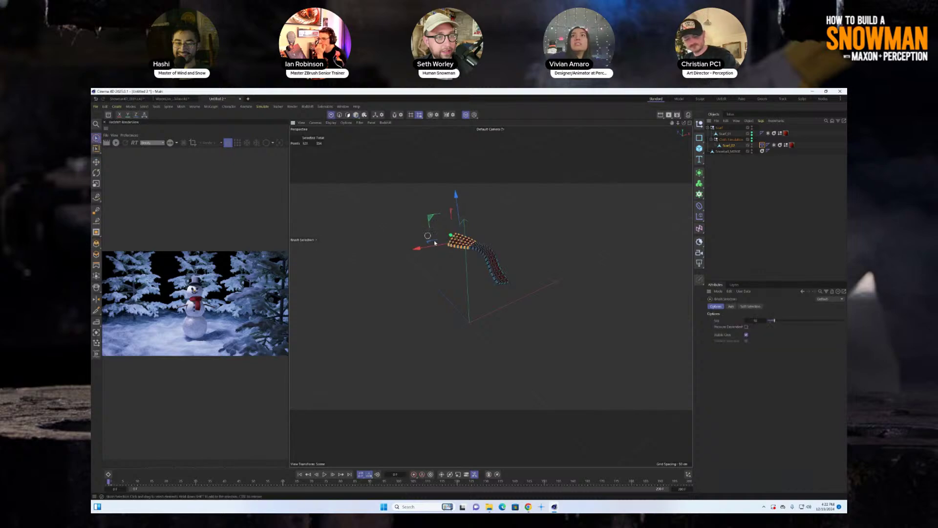
scroll(502, 238, down, 1)
scroll(502, 238, up, 3)
alt+drag(502, 238, 513, 222)
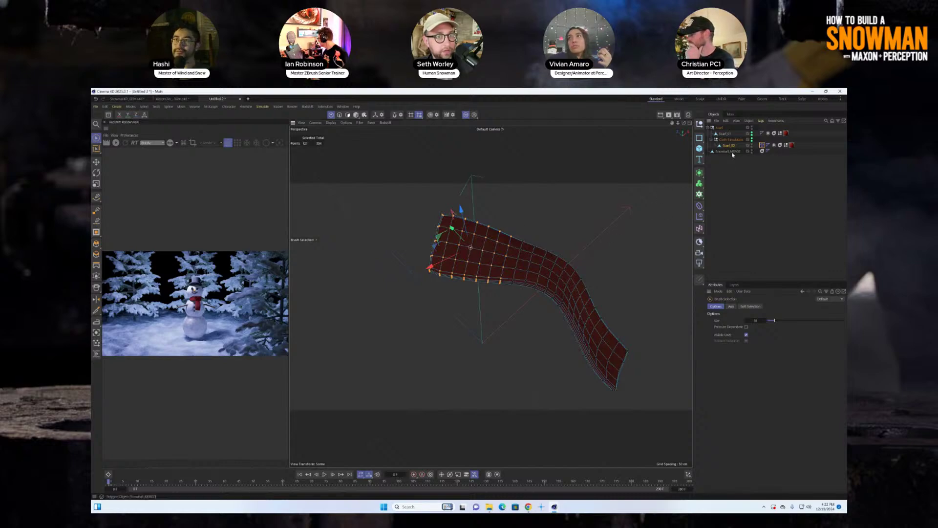
- Set the selected upper points of Scarf_02 as fixed points in its Cloth tag's Dresser settings
click(762, 146)
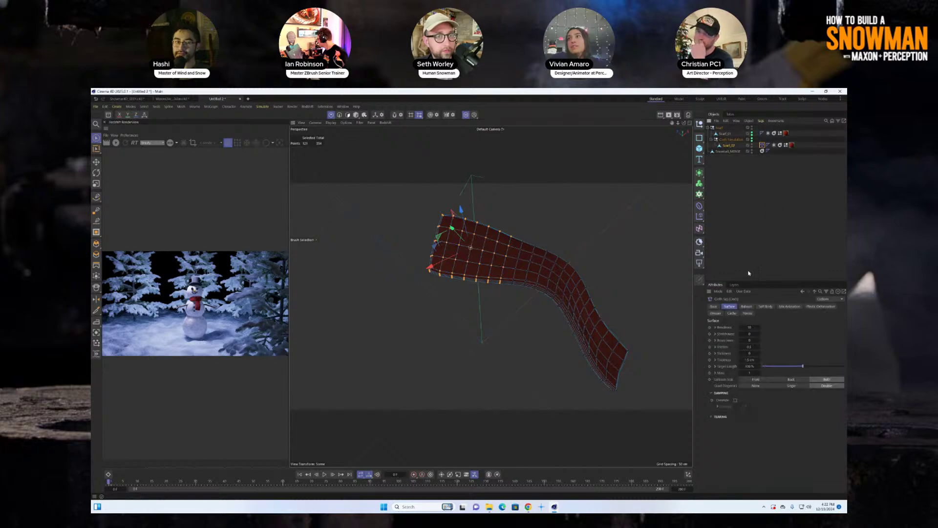
click(748, 313)
click(716, 314)
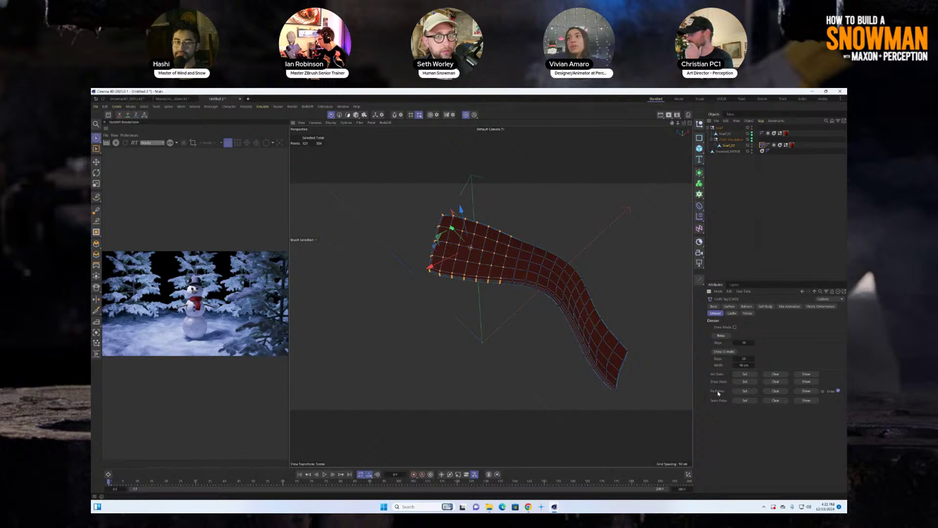
click(743, 393)
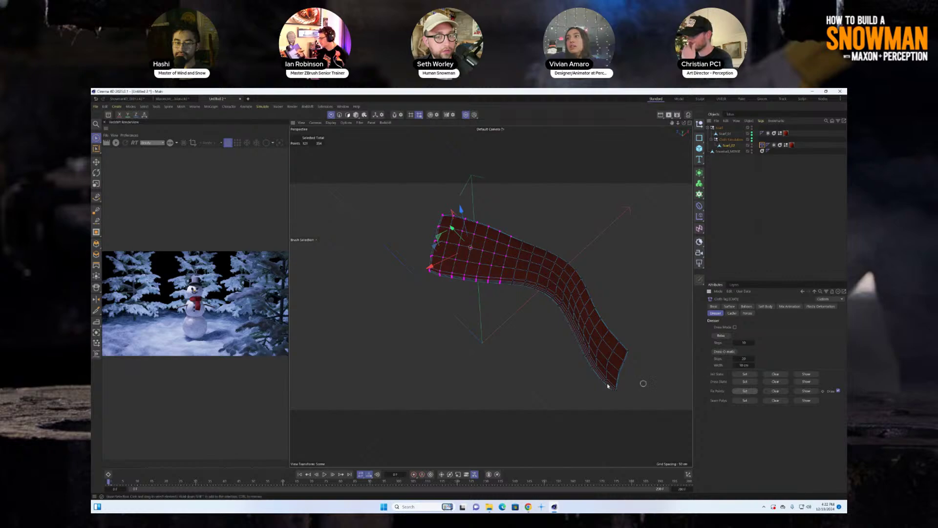
- Play the simulation to check how the pinned scarf tail hangs, stop it and return to the first frame
click(325, 475)
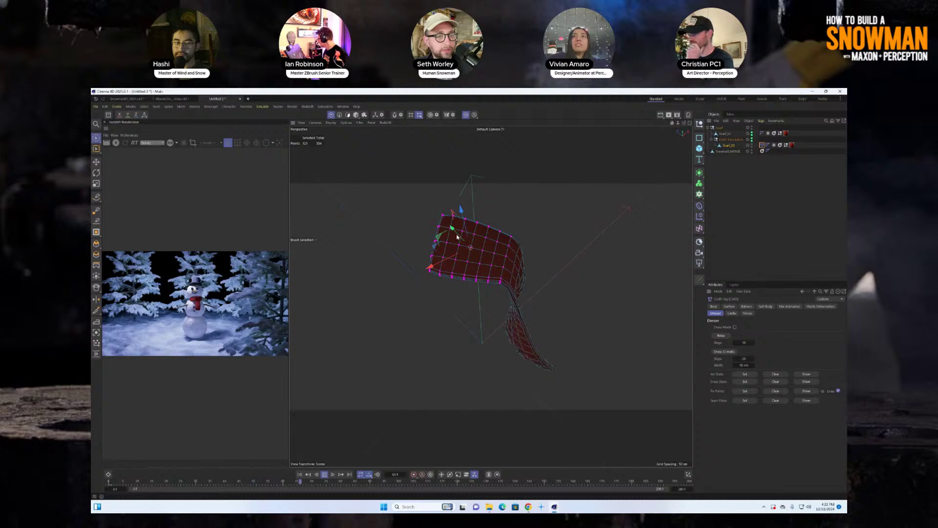
drag(471, 249, 490, 261)
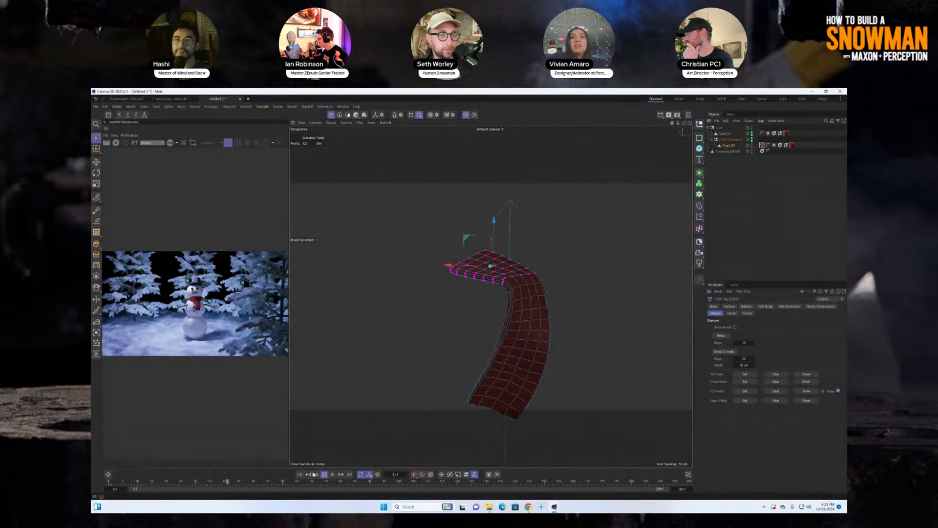
click(324, 474)
click(301, 475)
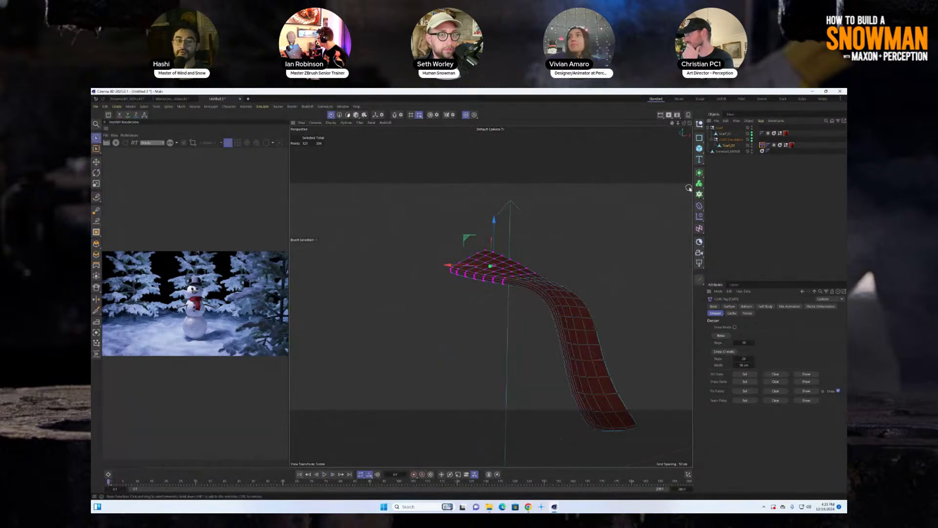
- Turn off the viewport isolation and add a Collider simulation tag to the merged snowman body mesh
click(735, 151)
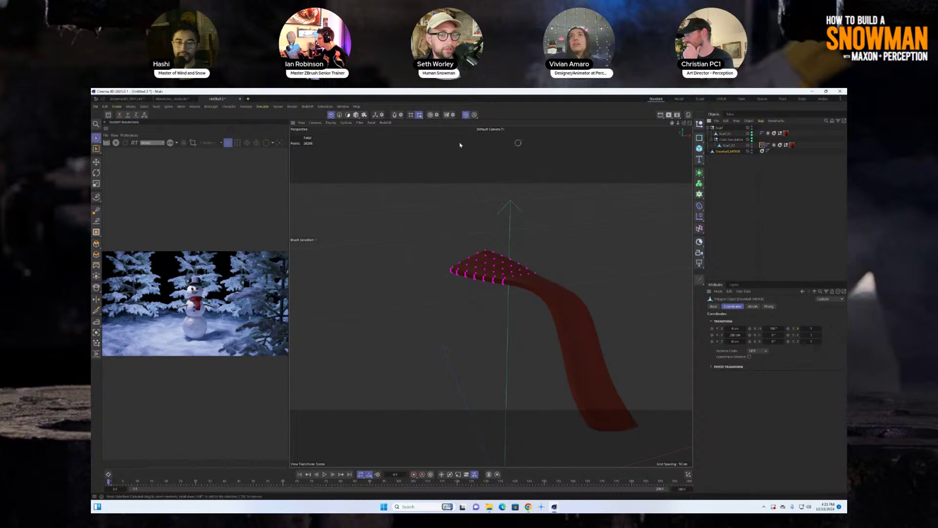
key(alt+s)
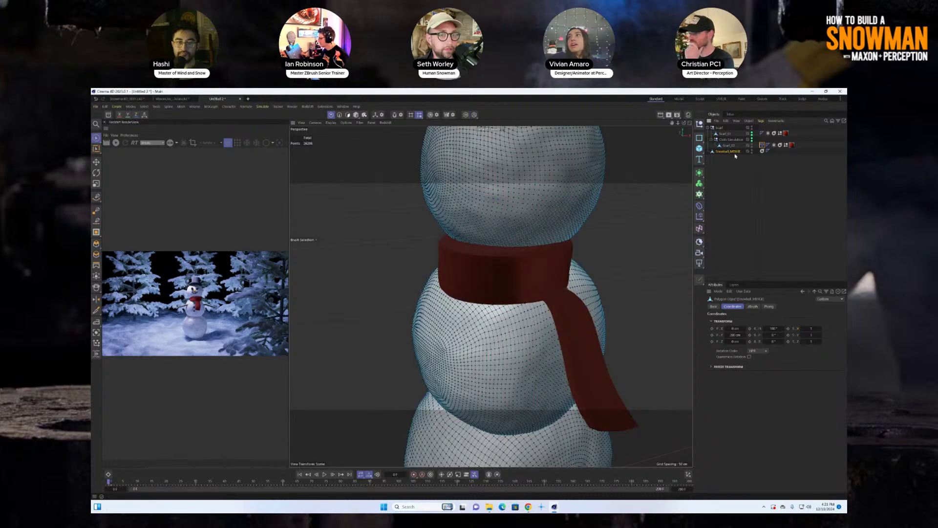
click(760, 120)
mouse_move(772, 207)
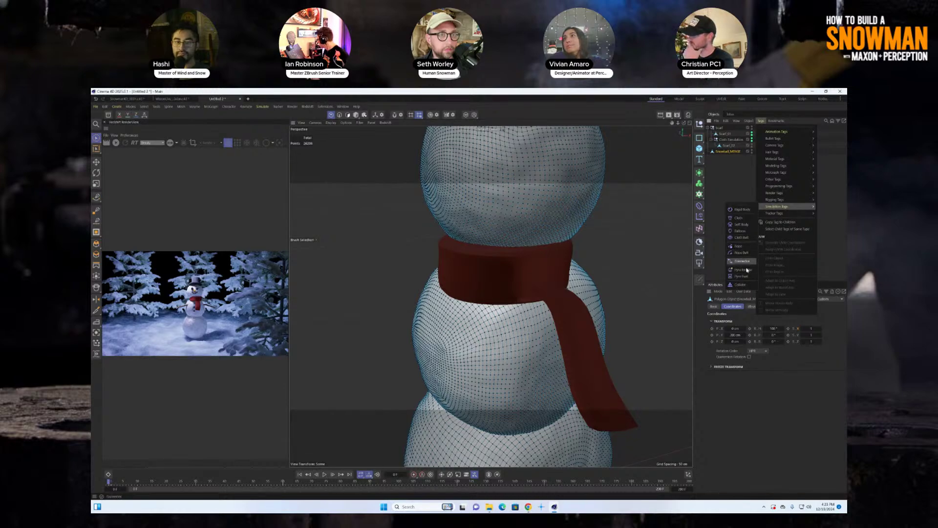
click(740, 284)
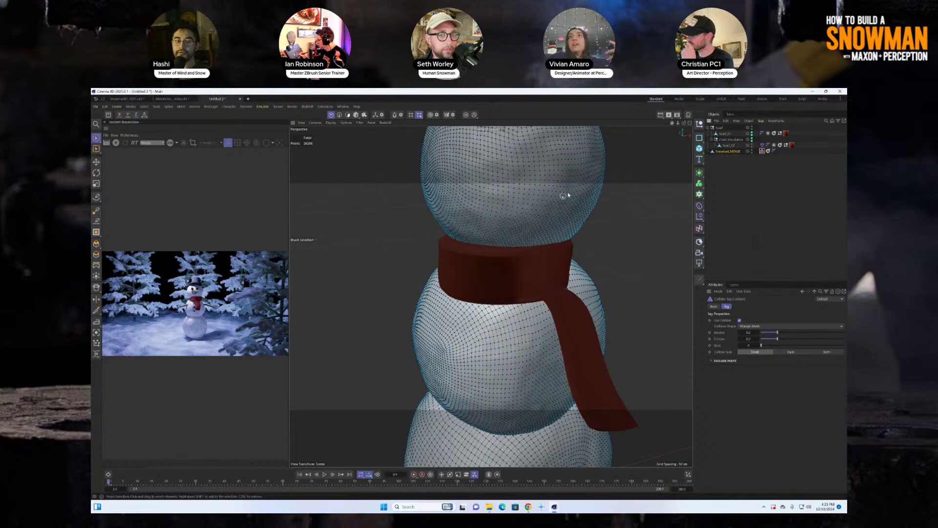
- Play the simulation to check the scarf tail against the snowman body, stop it and rewind to the start
click(324, 474)
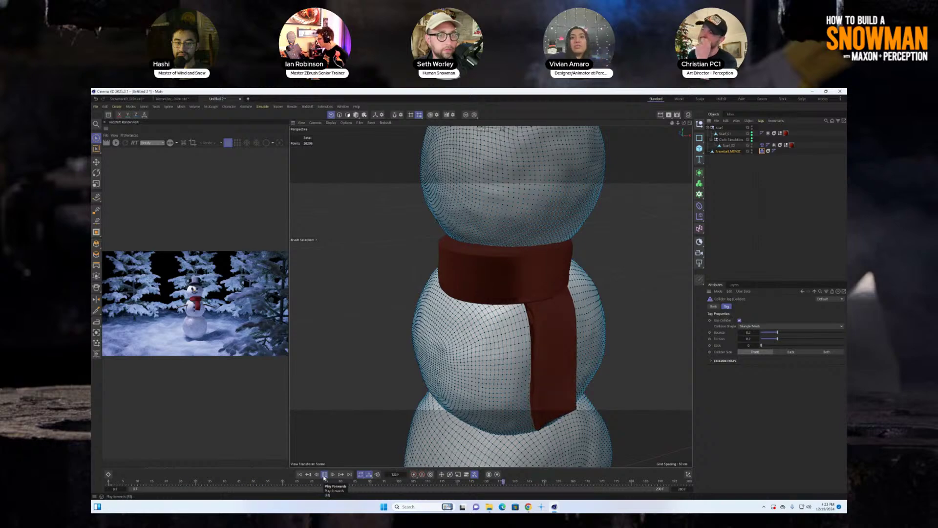
click(324, 475)
click(299, 474)
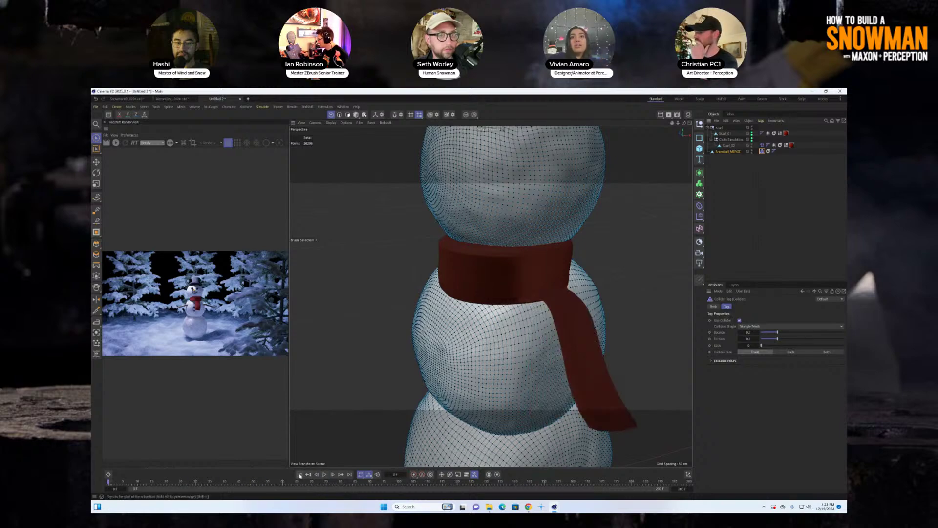
- Switch to the full snowman forest scene document and enlarge its render preview for viewing
click(126, 100)
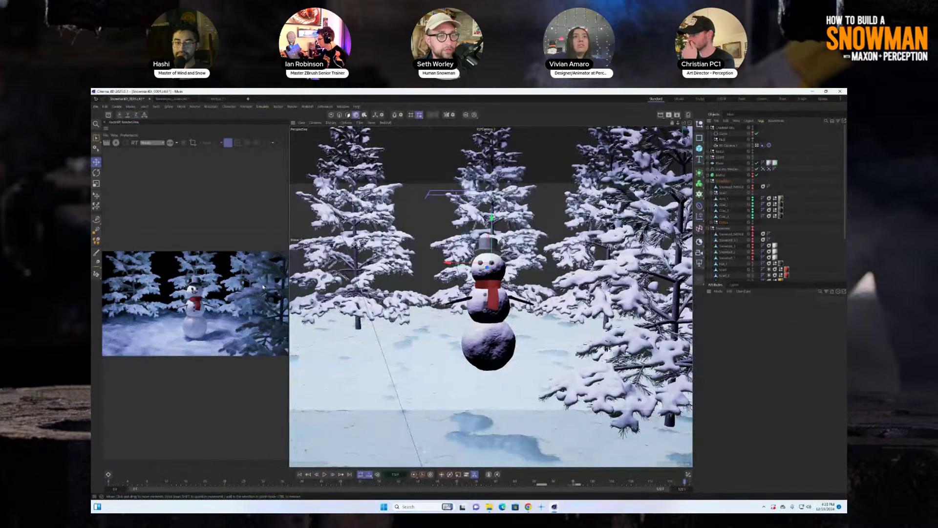
drag(288, 297, 350, 297)
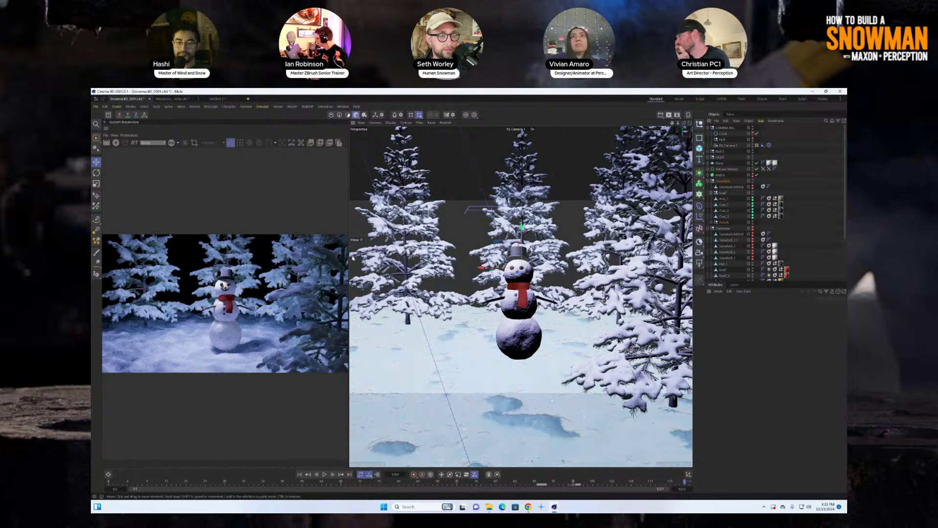
drag(347, 254, 325, 257)
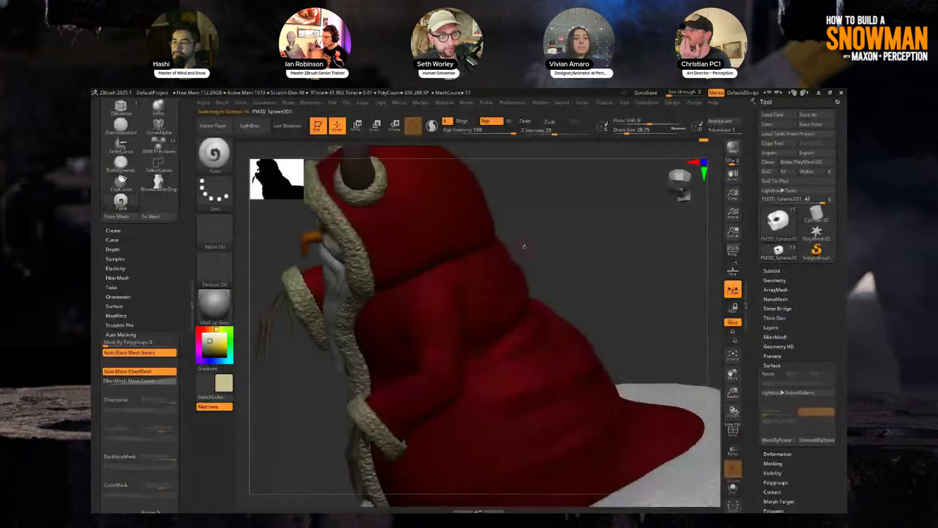
- In ZBrush, set the Paint brush's draw size to about 18.46 and paint a beige rectangular patch outline on the red coat's upper sleeve
mouse_move(581, 236)
alt+mouse_down()
mouse_move(547, 230)
mouse_move(599, 254)
mouse_move(573, 269)
mouse_move(570, 248)
mouse_move(552, 269)
alt+mouse_up()
alt+drag(552, 269, 537, 317)
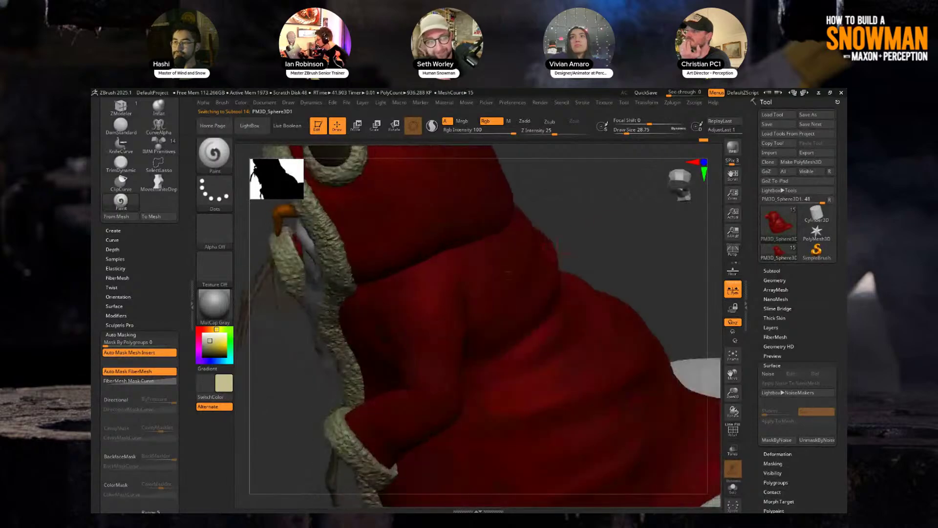
key(s)
drag(460, 293, 419, 345)
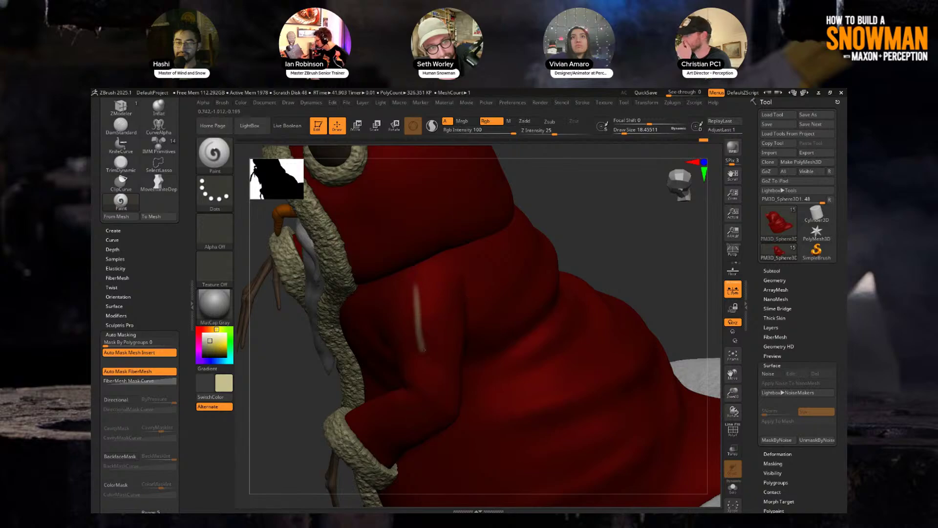
right_drag(469, 334, 457, 311)
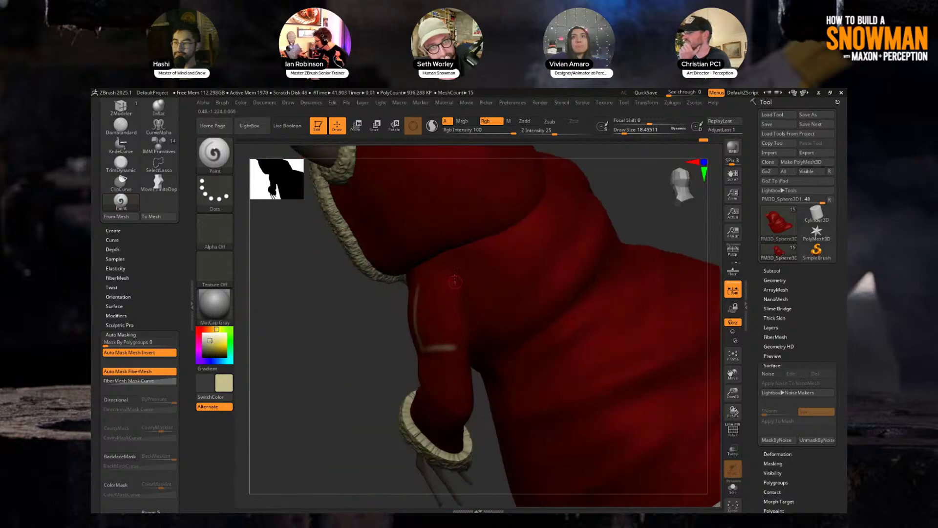
right_drag(447, 347, 386, 358)
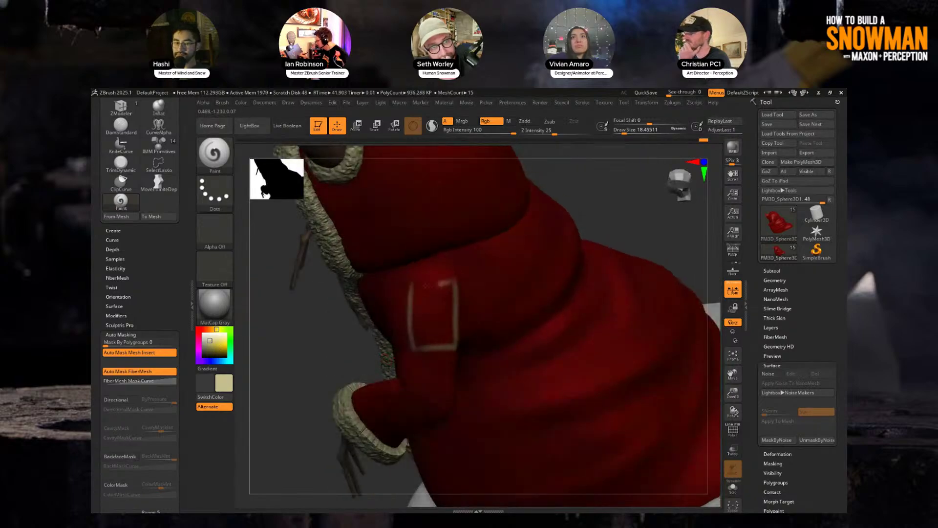
drag(426, 286, 412, 282)
key(f)
mouse_move(576, 235)
right_down()
mouse_move(628, 222)
mouse_move(574, 217)
mouse_move(565, 234)
right_up()
drag(423, 291, 421, 282)
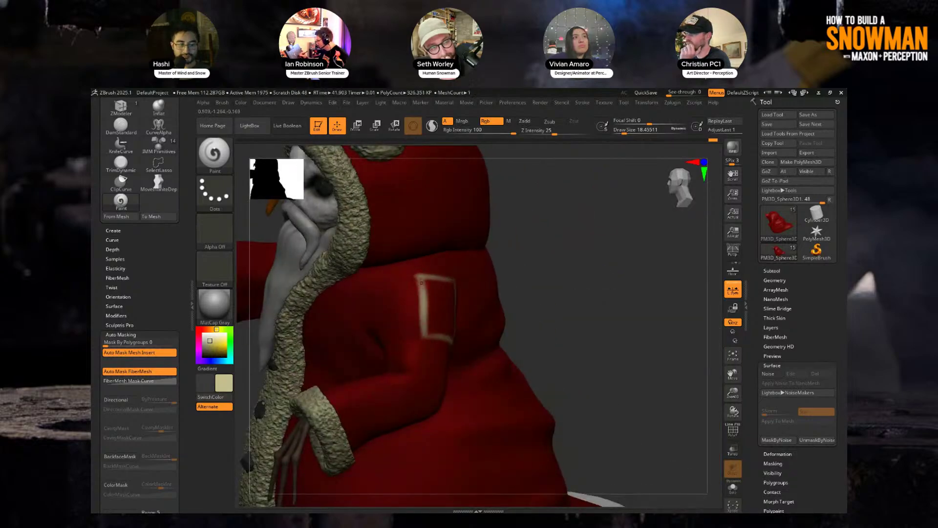
right_drag(440, 318, 524, 264)
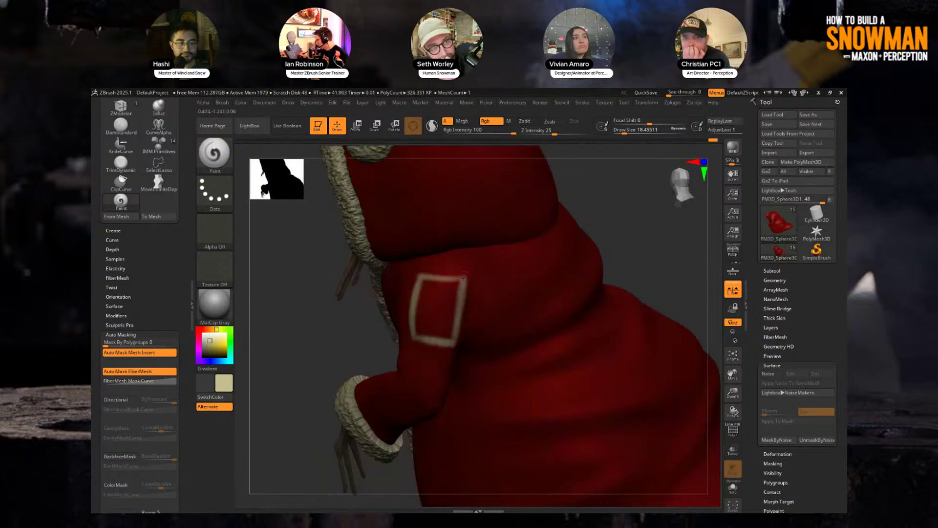
ctrl+right_drag(577, 274, 558, 267)
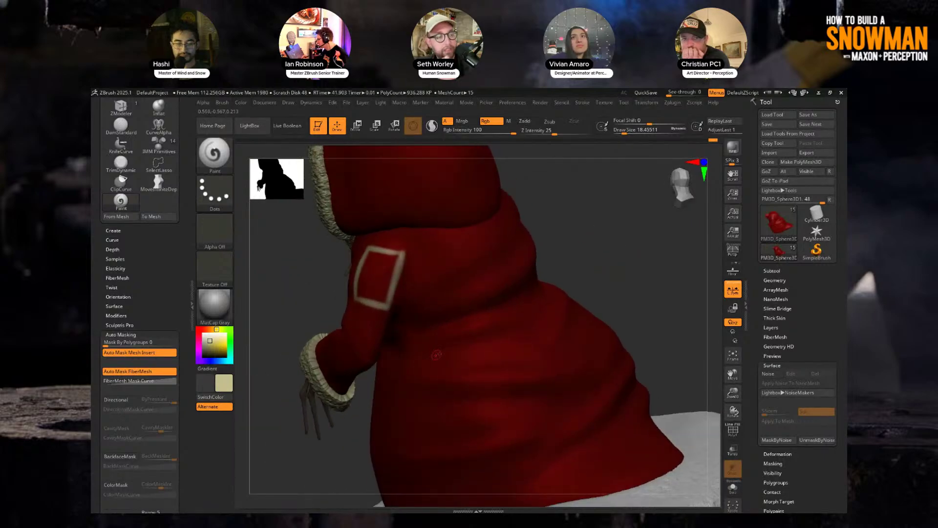
drag(418, 350, 410, 414)
mouse_move(425, 364)
alt+right_down()
mouse_move(414, 340)
mouse_move(426, 338)
alt+right_up()
drag(407, 323, 482, 300)
key(ctrl+z)
key(ctrl+z)
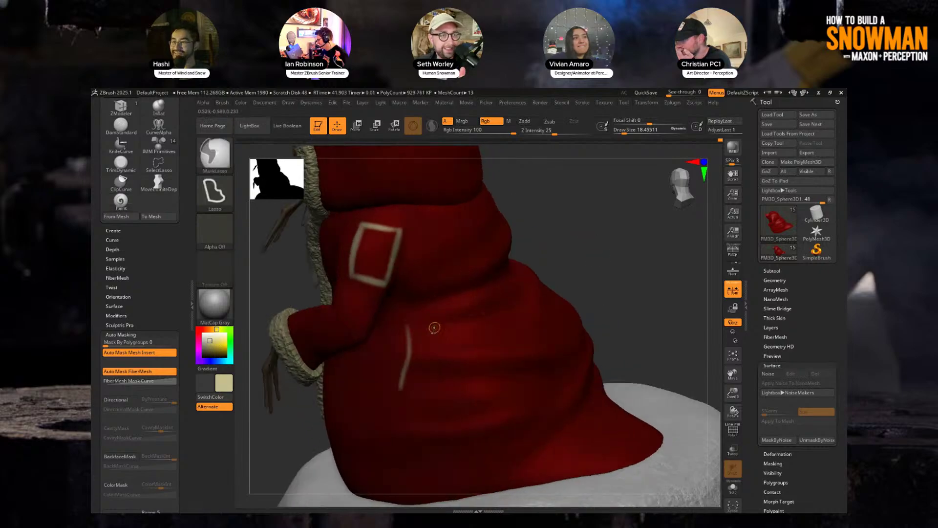
- Paint a larger beige square patch outline on the coat's side, below and behind the sleeve patch
drag(416, 326, 427, 400)
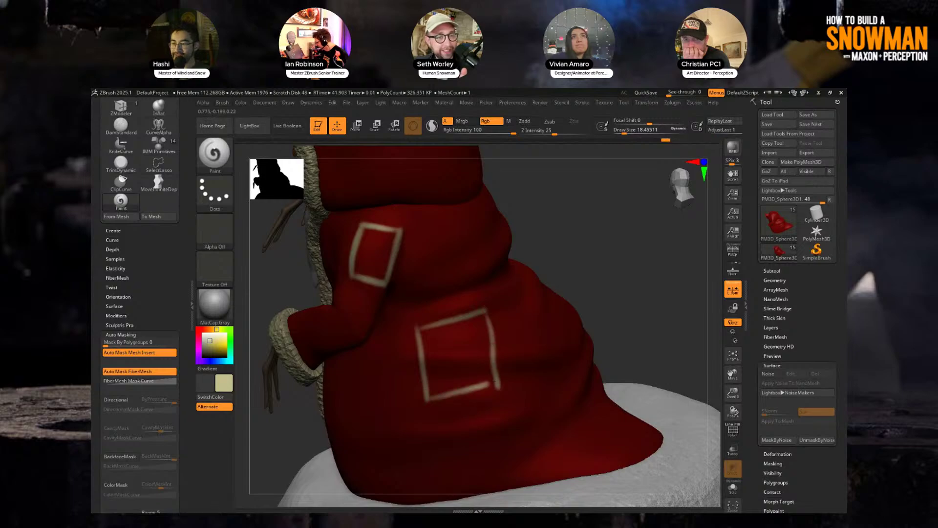
ctrl+right_drag(522, 357, 523, 293)
- Try painting a beige rectangular patch outline on the opposite side of the coat's body, redoing misplaced strokes
right_drag(522, 293, 548, 266)
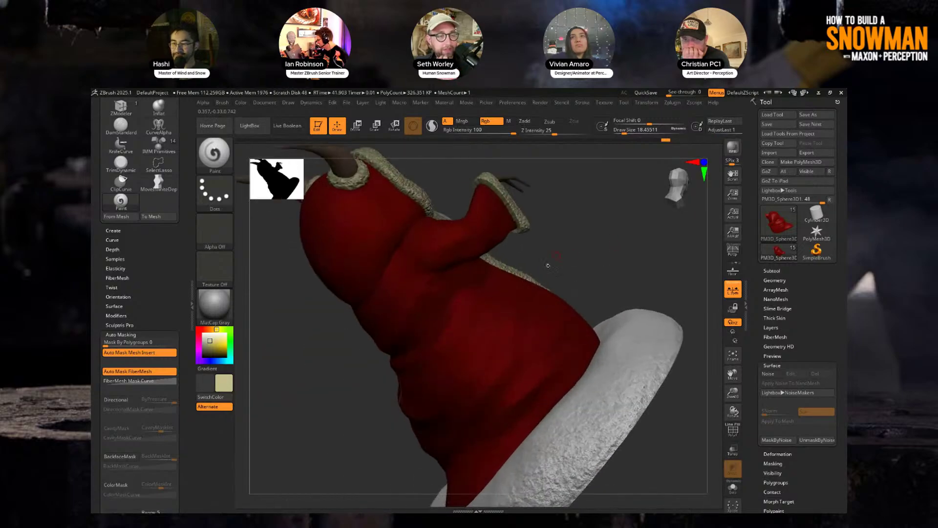
drag(472, 307, 450, 360)
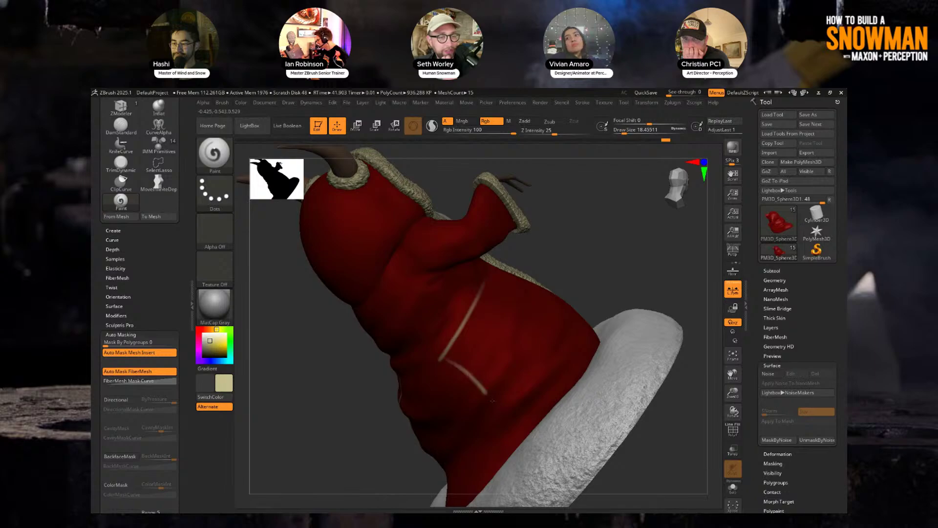
right_drag(493, 401, 504, 277)
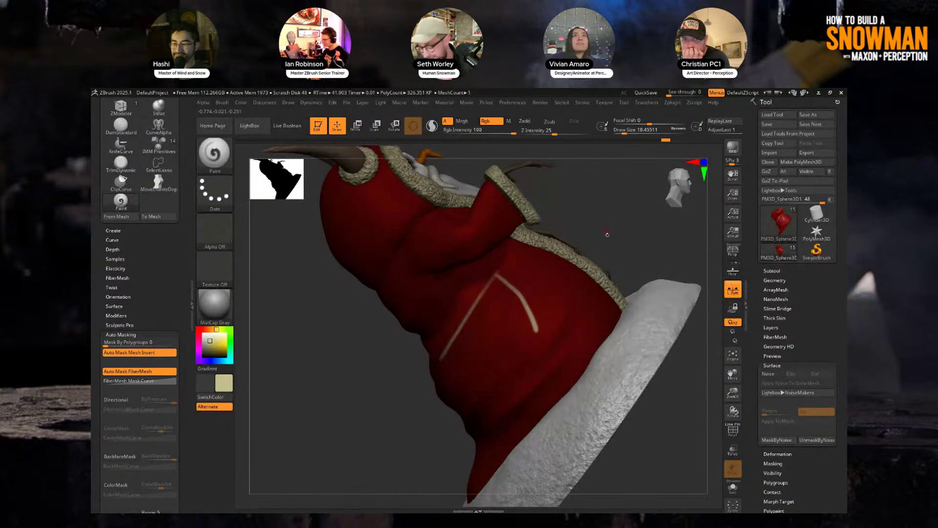
mouse_move(608, 235)
mouse_down()
mouse_move(601, 225)
mouse_move(585, 242)
mouse_up()
key(ctrl+z)
key(ctrl+z)
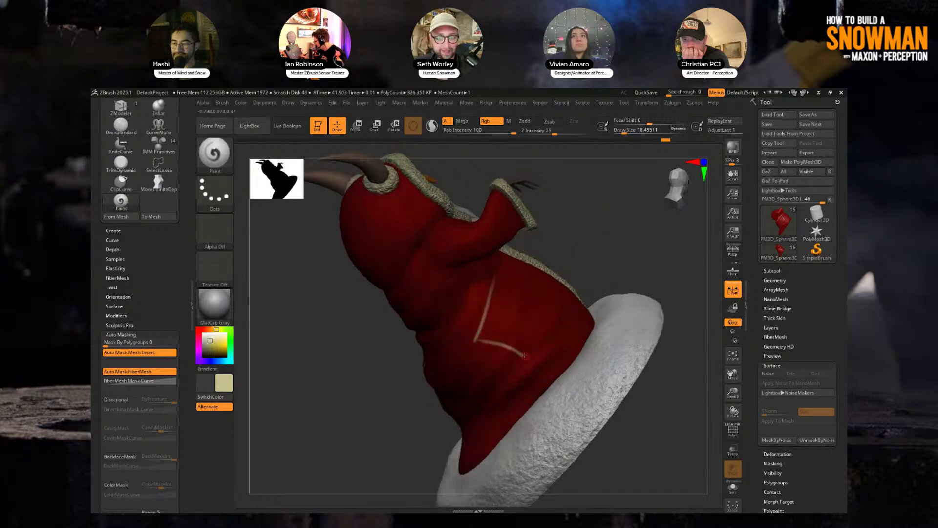
drag(566, 269, 539, 289)
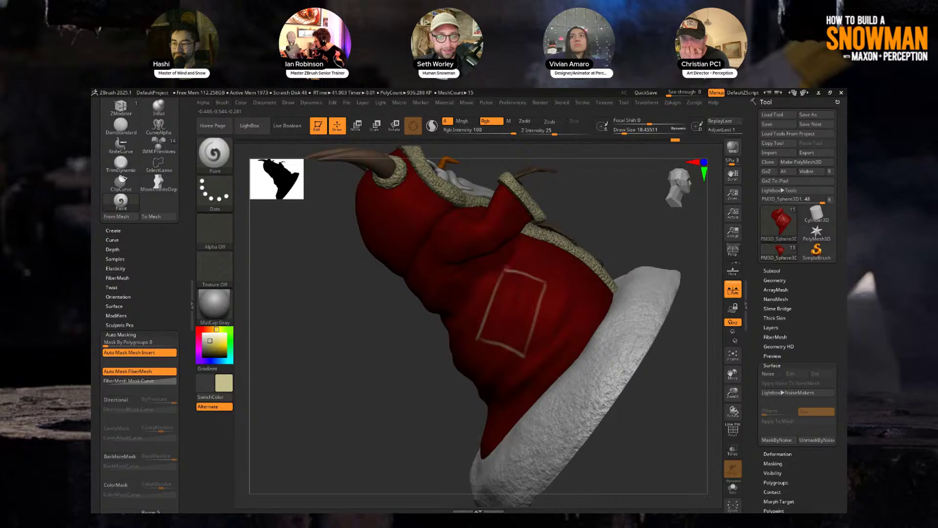
- Undo the patch outline strokes on the opposite side of the coat
mouse_move(619, 210)
mouse_down()
mouse_move(582, 222)
mouse_move(582, 230)
mouse_move(610, 214)
mouse_move(607, 233)
mouse_move(567, 230)
mouse_move(626, 216)
mouse_move(564, 228)
mouse_move(549, 259)
mouse_move(557, 195)
mouse_up()
key(ctrl+z)
key(ctrl+z)
key(ctrl+z)
key(ctrl+z)
- Choose the IMM PrimitivesH insert brush for adding simple shapes to the coat
key(ctrl)
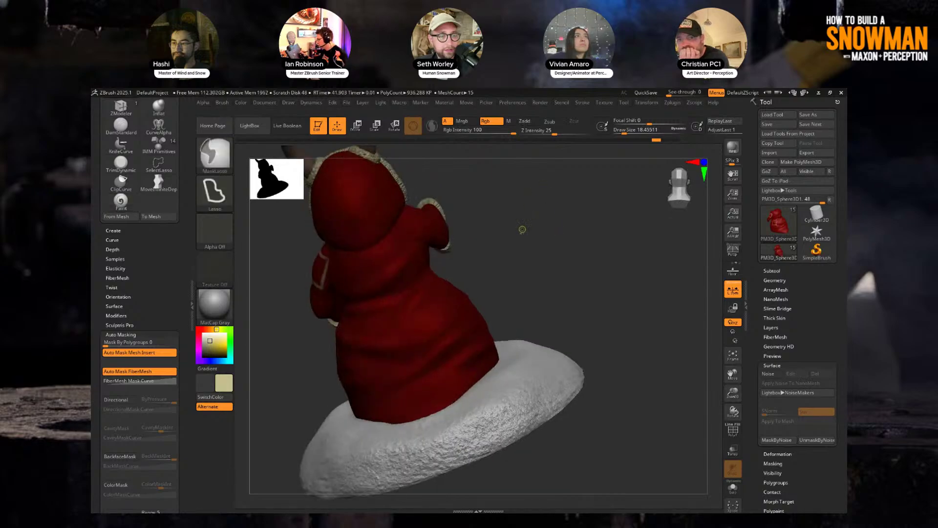
key(ctrl)
key(b)
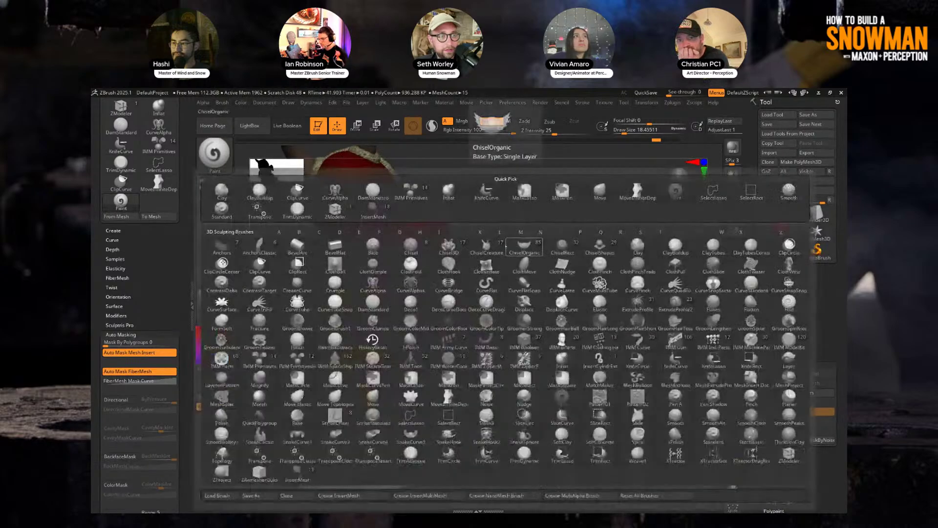
key(i)
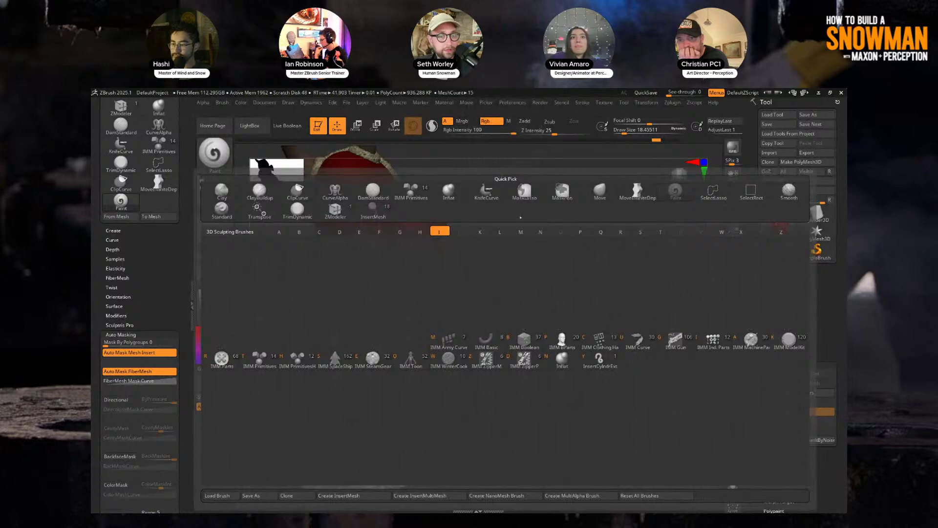
click(299, 363)
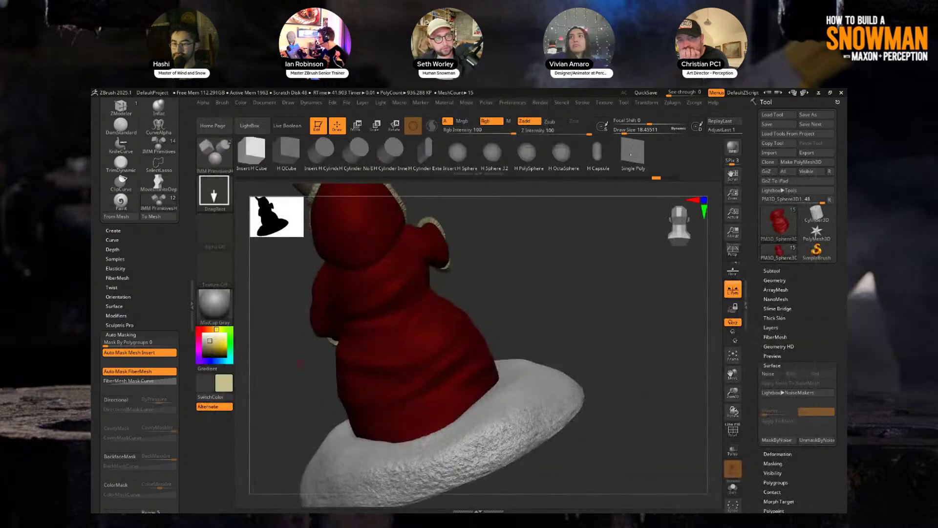
- Try inserting a H PolySphere on the back of the coat and undo the insertion
drag(299, 363, 453, 246)
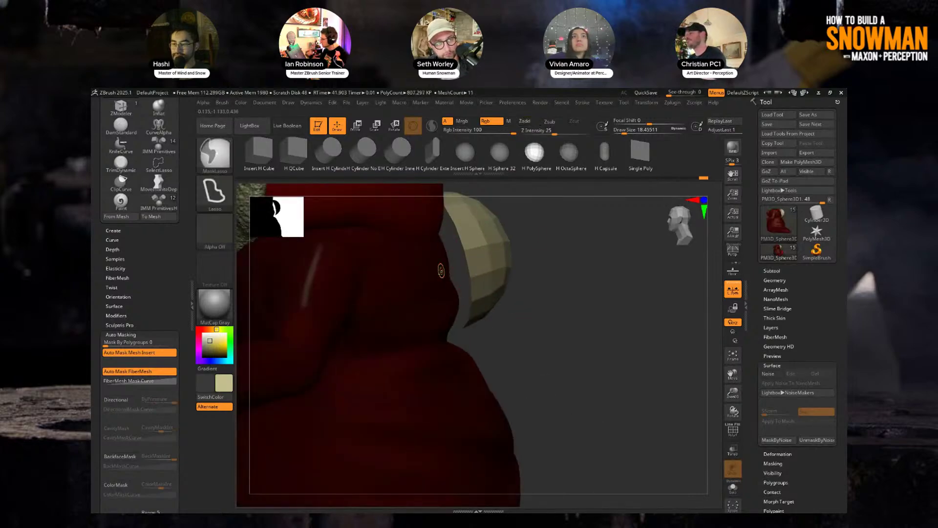
key(ctrl+z)
key(ctrl+z)
key(ctrl+z)
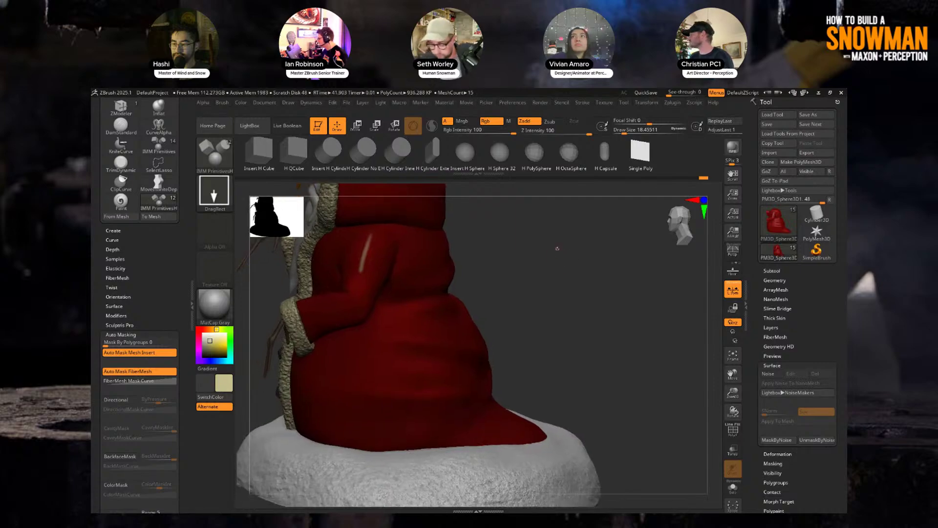
key(ctrl+z)
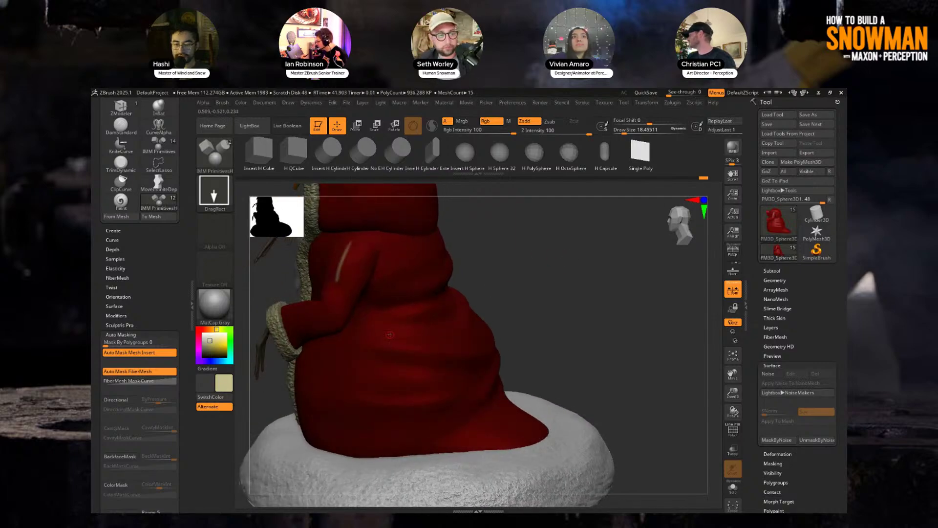
- Insert a beige Single Poly square on the coat's side below the sleeve and move it outward off the surface
drag(389, 335, 413, 352)
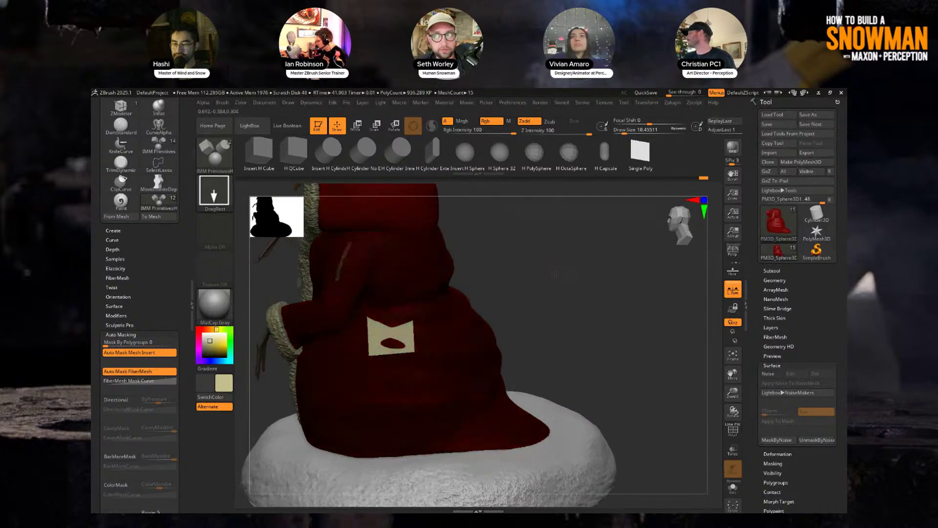
drag(556, 272, 494, 274)
key(w)
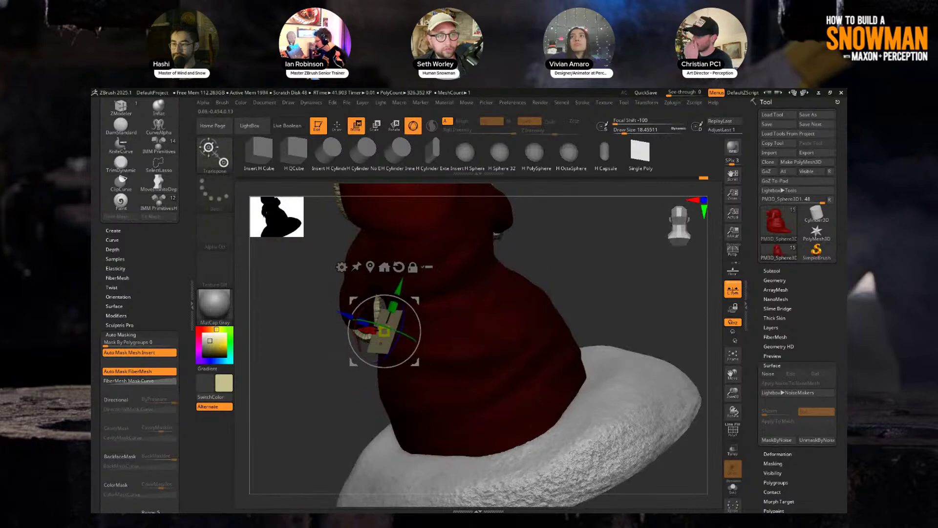
mouse_move(361, 349)
mouse_down()
mouse_move(369, 358)
mouse_move(386, 331)
mouse_up()
key(q)
drag(313, 313, 377, 307)
key(w)
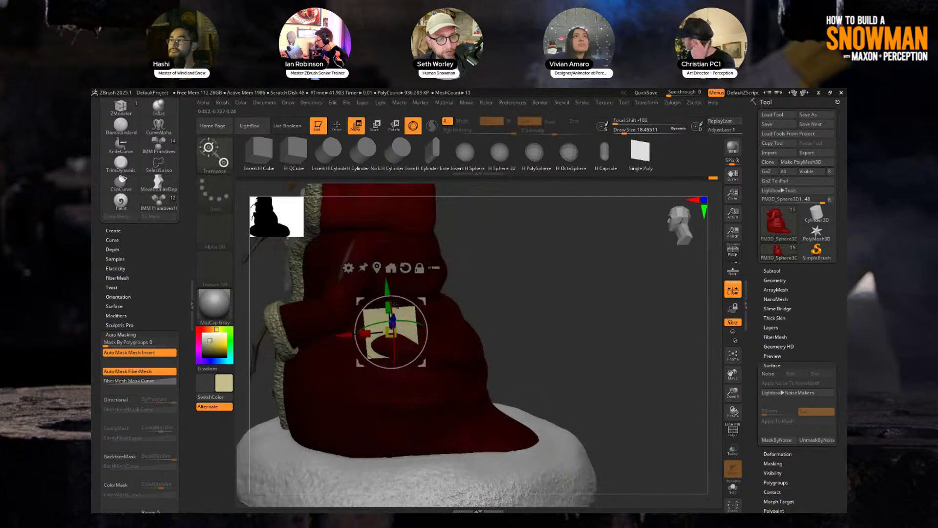
key(q)
scroll(537, 250, up, 5)
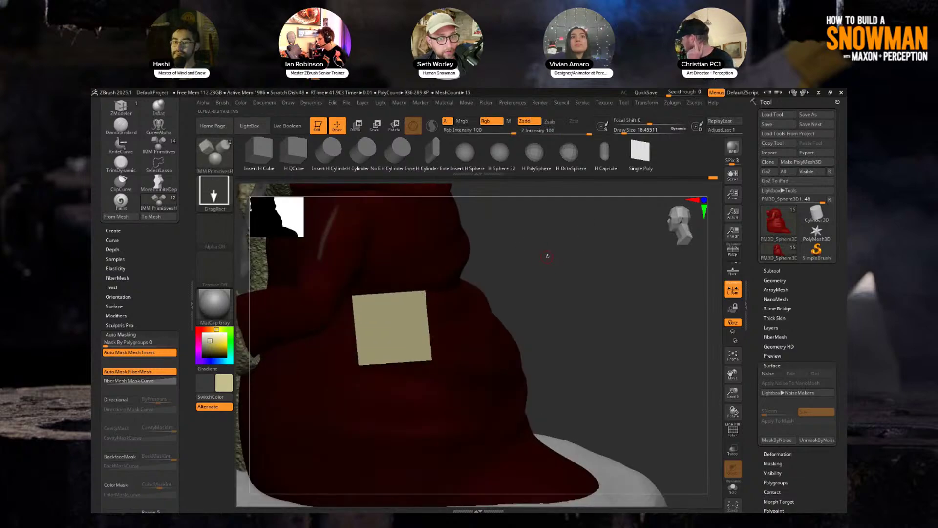
- Separate the unmasked square patch from the coat into its own subtool with Split Unmasked Points
alt+click(528, 239)
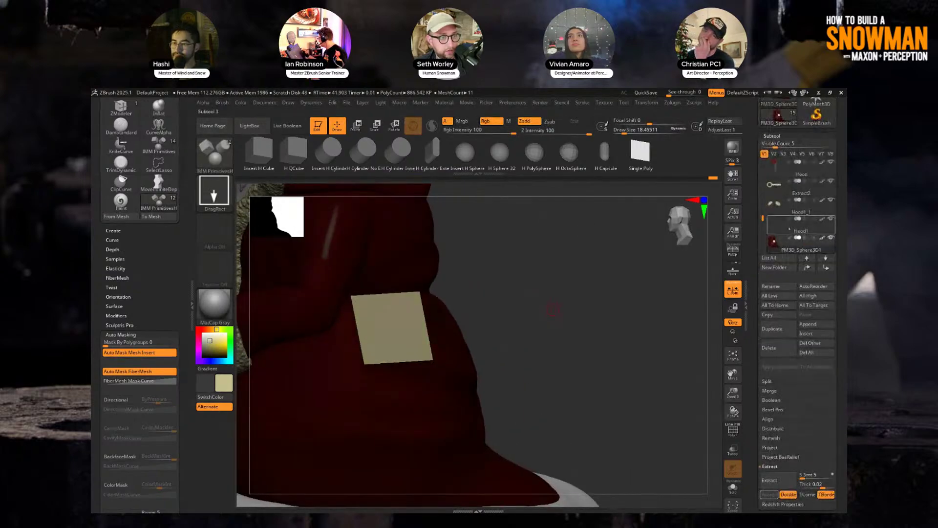
click(767, 382)
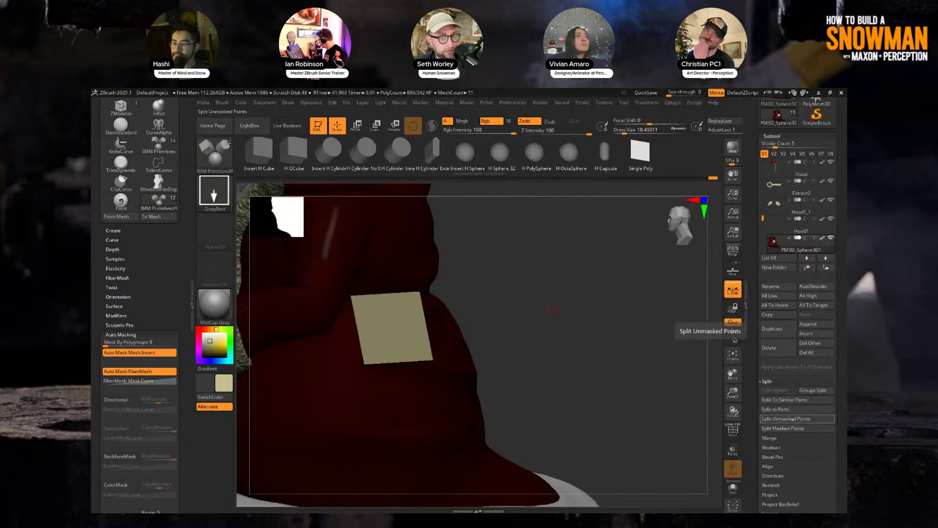
click(796, 419)
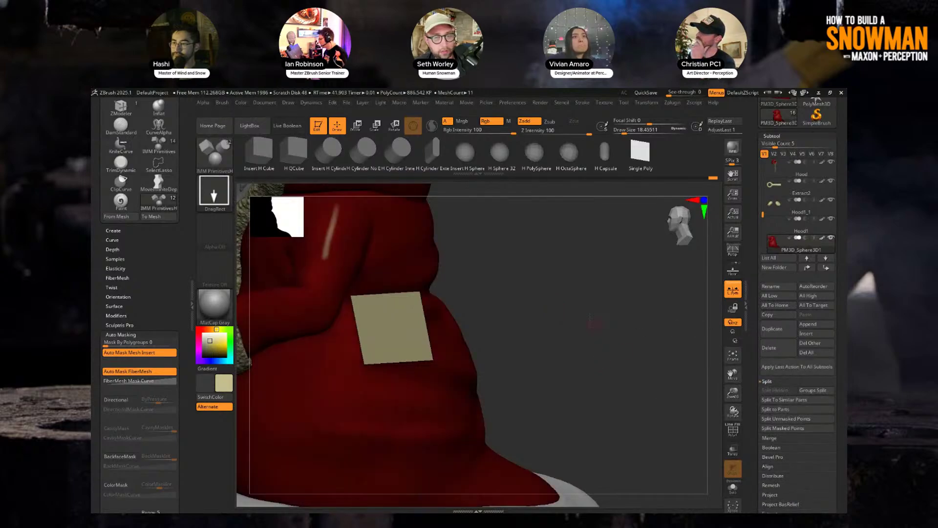
- Choose the MatchMaker brush, set its draw size to about 181.69 and try a matching stroke over the patch area
key(b)
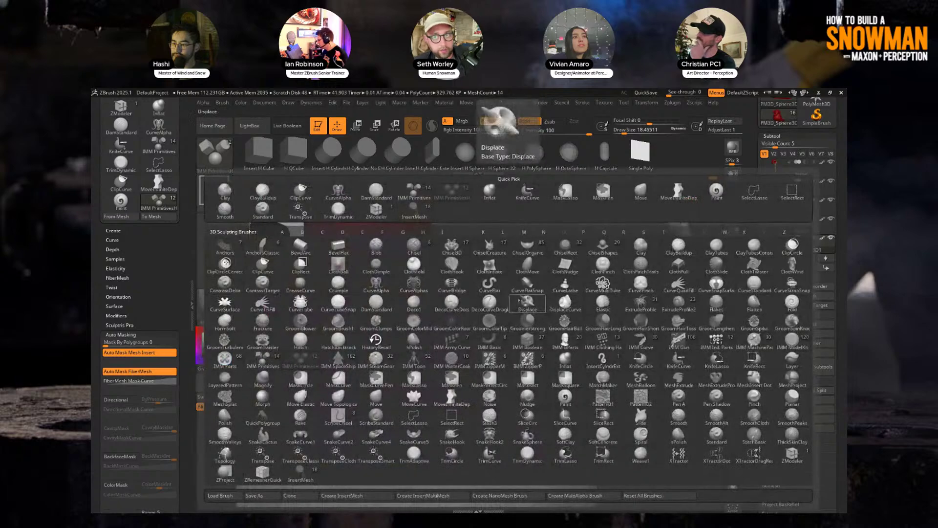
key(m)
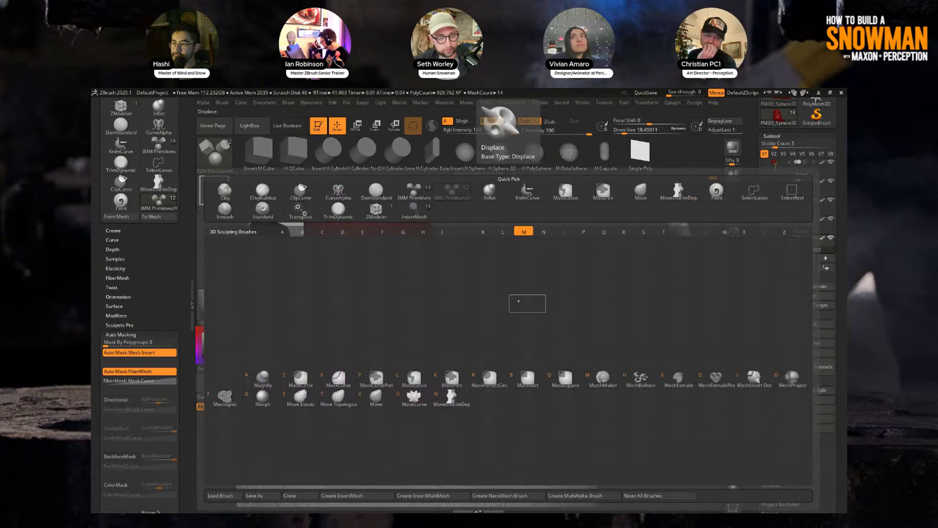
key(m)
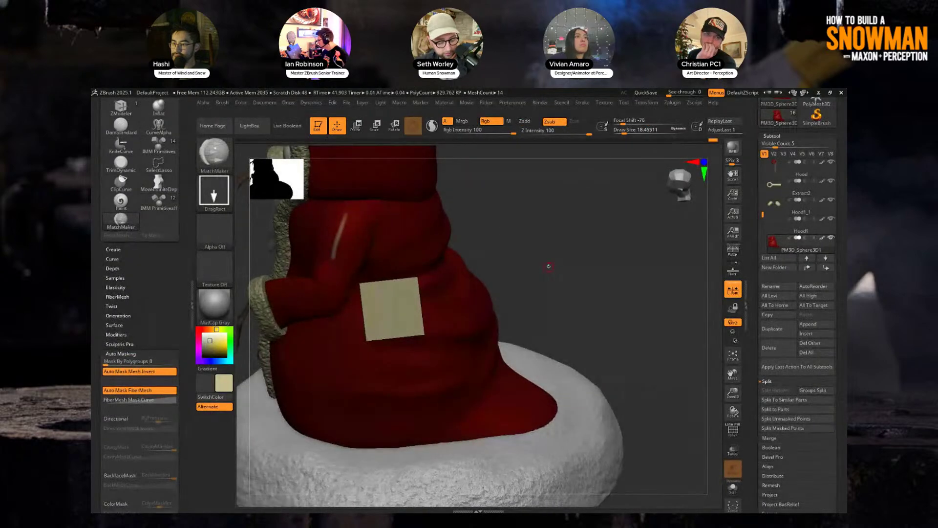
key(s)
drag(549, 263, 562, 262)
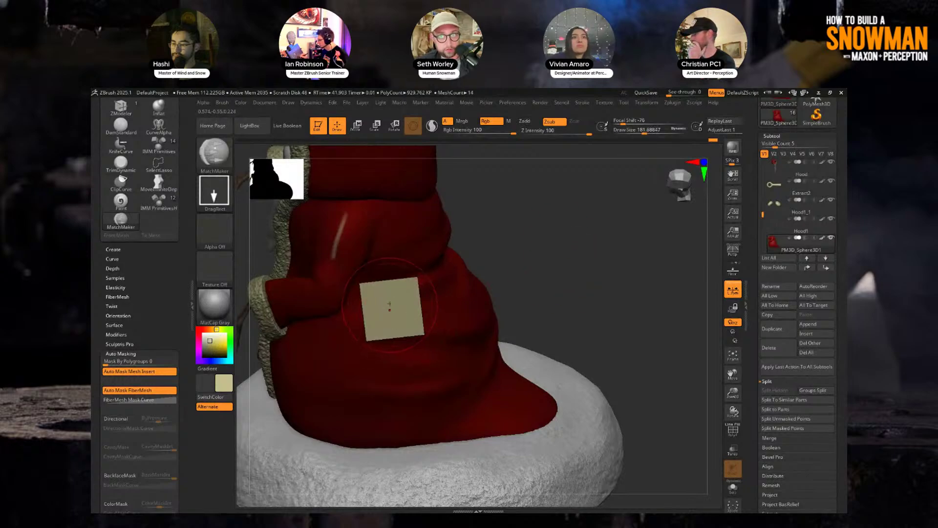
drag(389, 307, 400, 387)
mouse_move(534, 253)
mouse_down()
mouse_move(551, 203)
mouse_move(509, 256)
mouse_move(527, 262)
mouse_up()
key(shift)
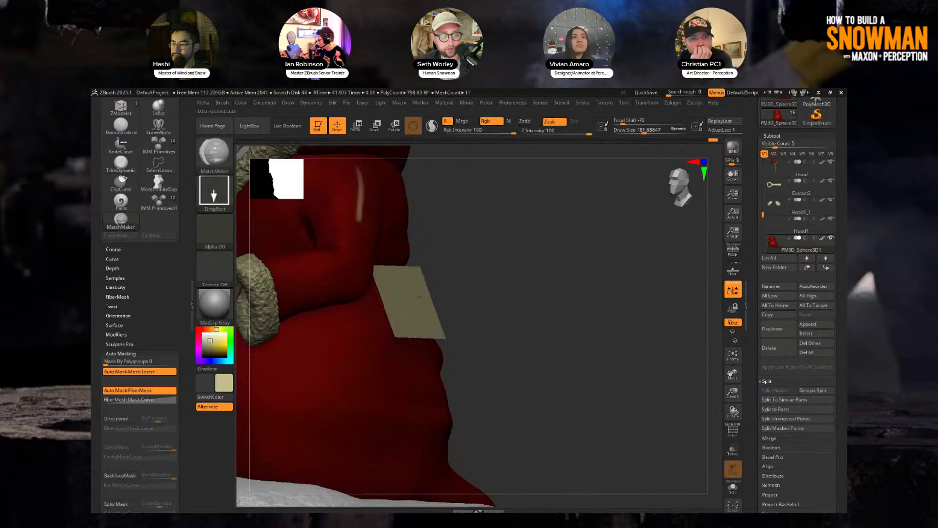
- Select the square patch subtool, divide it with subdivision smoothing off and delete its lower subdivision levels
alt+click(433, 286)
drag(432, 243, 489, 270)
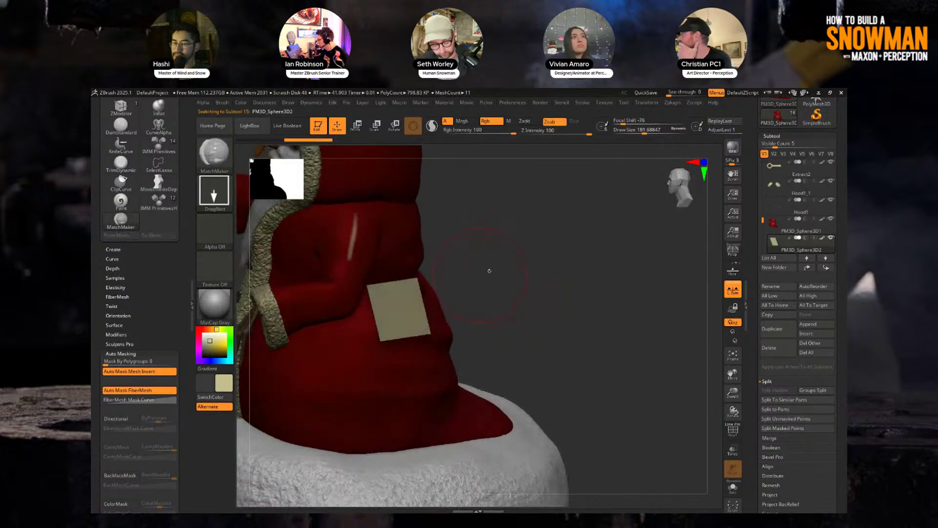
key(ctrl+d)
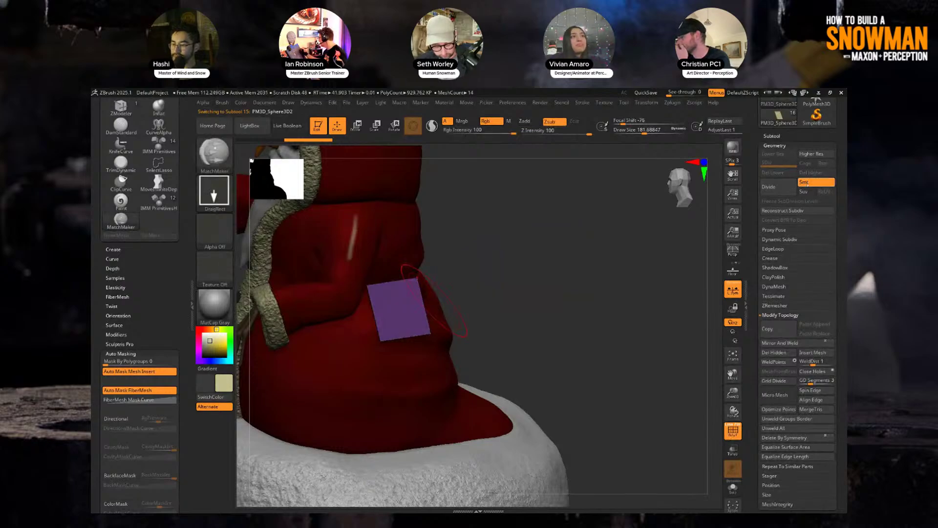
click(817, 182)
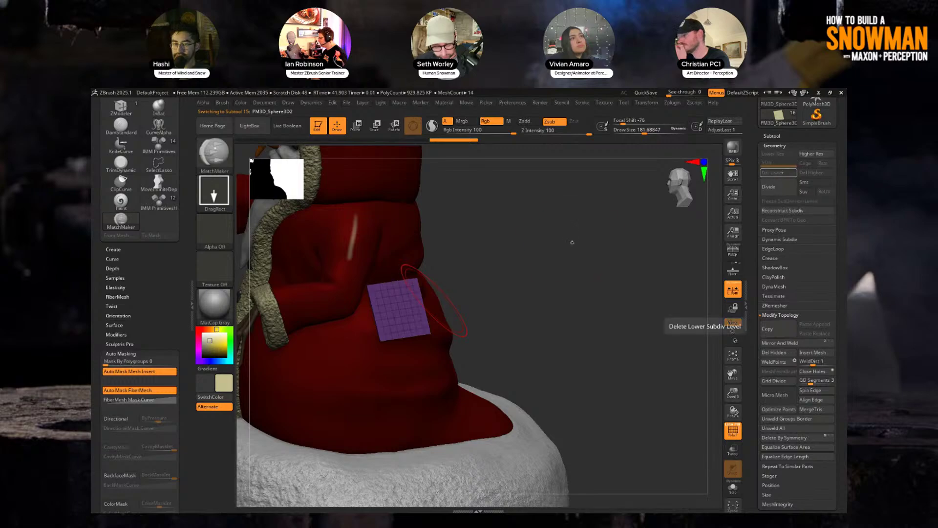
click(777, 172)
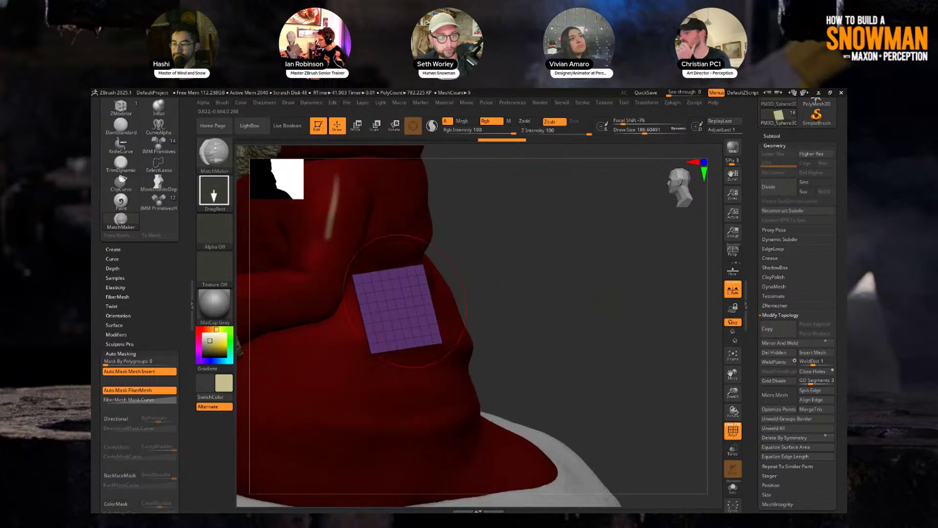
- Set the MatchMaker draw size to about 217.49 and try conforming the divided patch to the coat's folds
key(s)
drag(493, 262, 515, 262)
drag(391, 294, 400, 307)
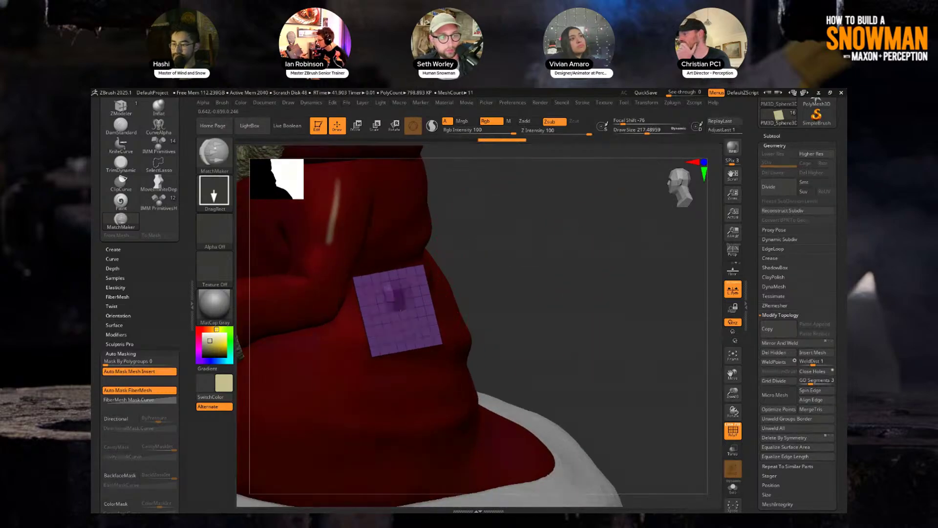
drag(489, 264, 452, 299)
key(shift+f)
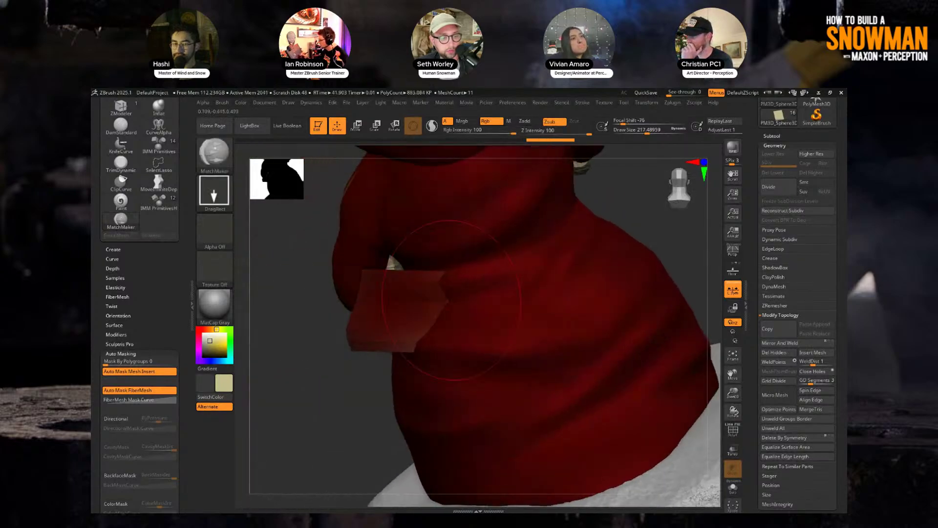
- Conform the beige patch to the coat's folds using MatchMaker with RGB off, and adjust its placement with the gizmo
drag(358, 396, 391, 313)
click(395, 301)
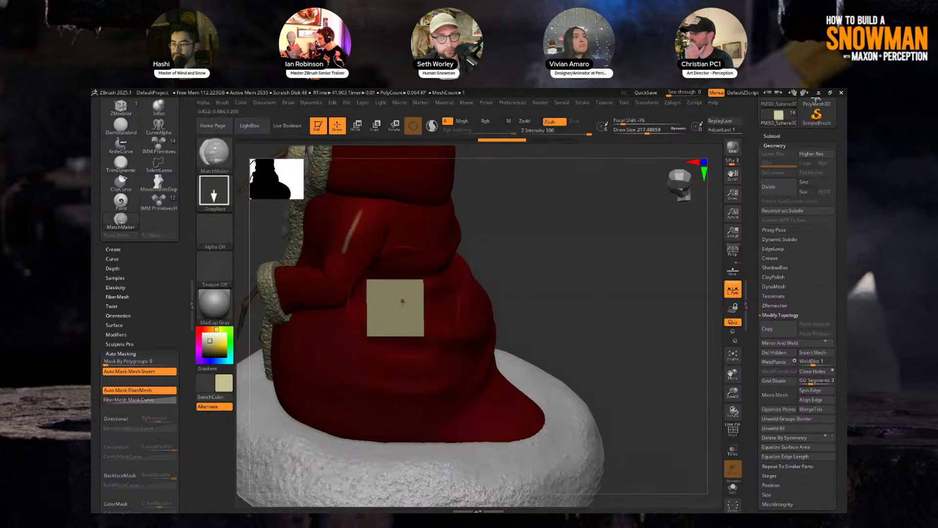
drag(389, 405, 381, 371)
key(w)
drag(396, 306, 391, 310)
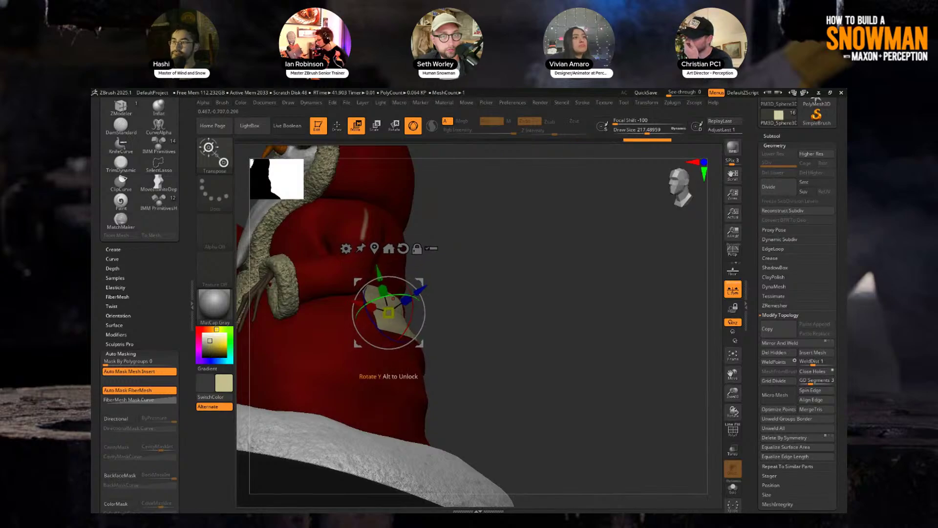
click(120, 220)
mouse_move(586, 293)
mouse_down()
mouse_move(489, 342)
mouse_move(372, 446)
mouse_up()
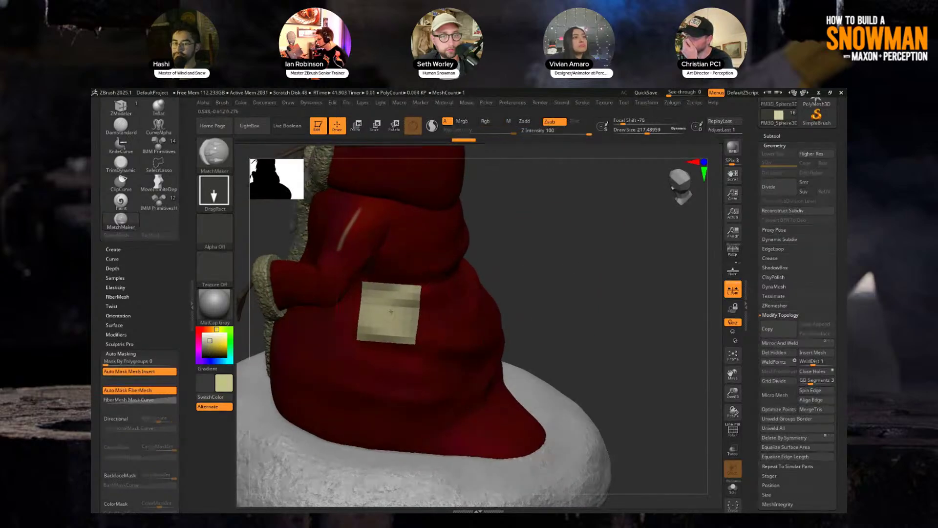
- Choose the Move brush with a draw size of about 311.46 and push the patch closer against the coat
mouse_move(578, 195)
mouse_down()
mouse_move(554, 255)
mouse_move(523, 255)
mouse_move(565, 254)
mouse_move(556, 236)
mouse_move(540, 276)
mouse_move(528, 259)
mouse_move(542, 259)
mouse_up()
key(b)
key(m)
key(v)
key(s)
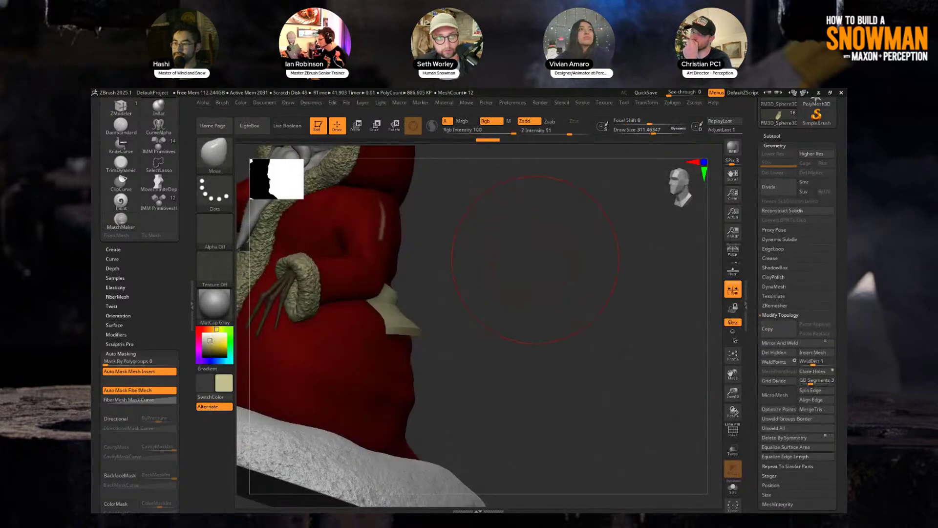
mouse_move(489, 303)
mouse_down()
mouse_move(404, 337)
mouse_move(396, 310)
mouse_up()
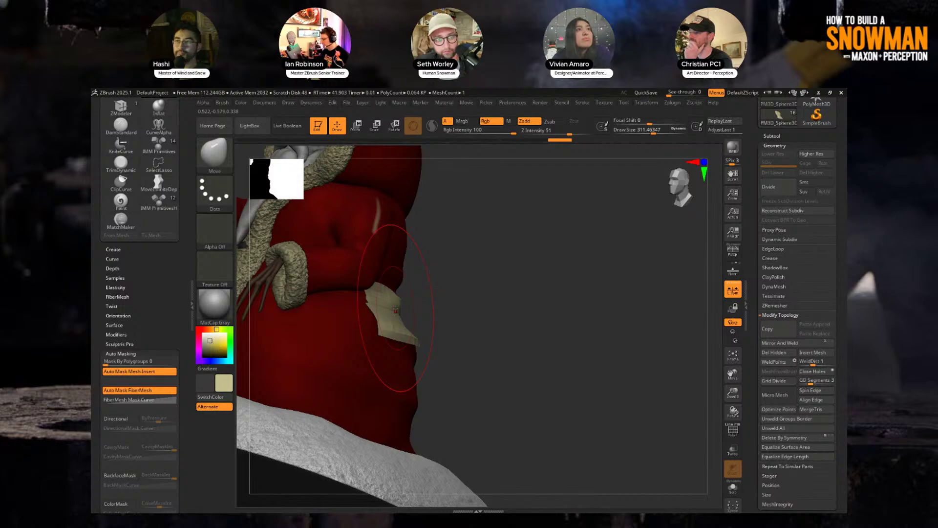
drag(425, 293, 596, 244)
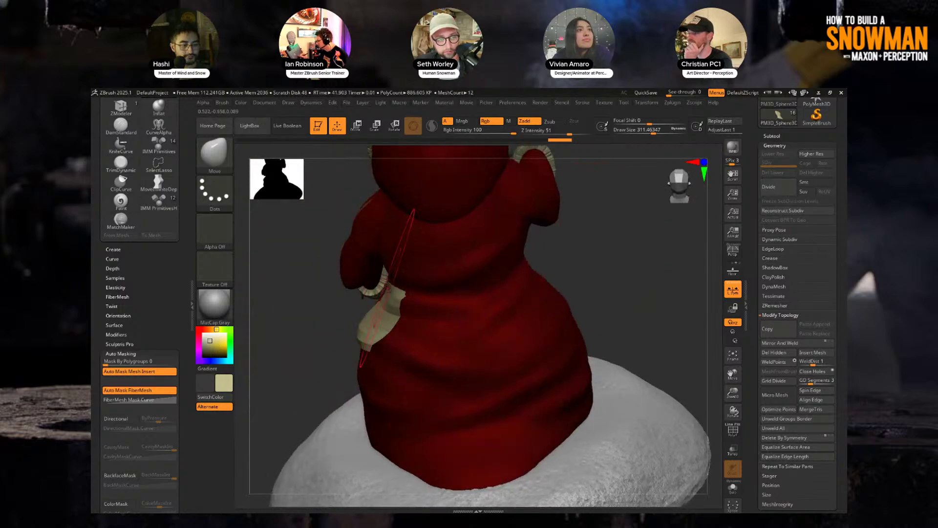
- Adjust the patch's upper edge against the coat's back with the Move brush, reducing the draw size to about 136.15
mouse_move(387, 288)
mouse_down()
mouse_move(587, 244)
mouse_move(387, 306)
mouse_up()
key(s)
mouse_move(512, 275)
mouse_down()
mouse_move(470, 269)
mouse_move(397, 285)
mouse_up()
key(s)
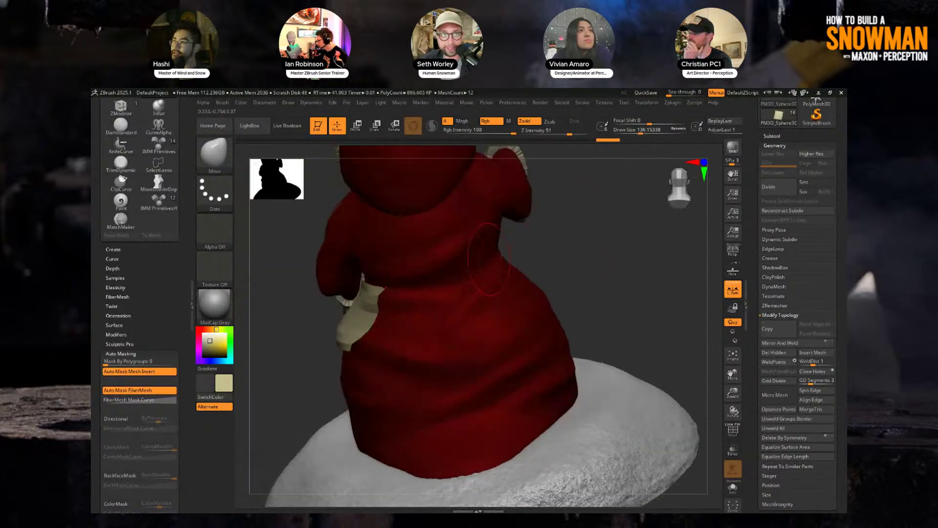
drag(502, 255, 572, 238)
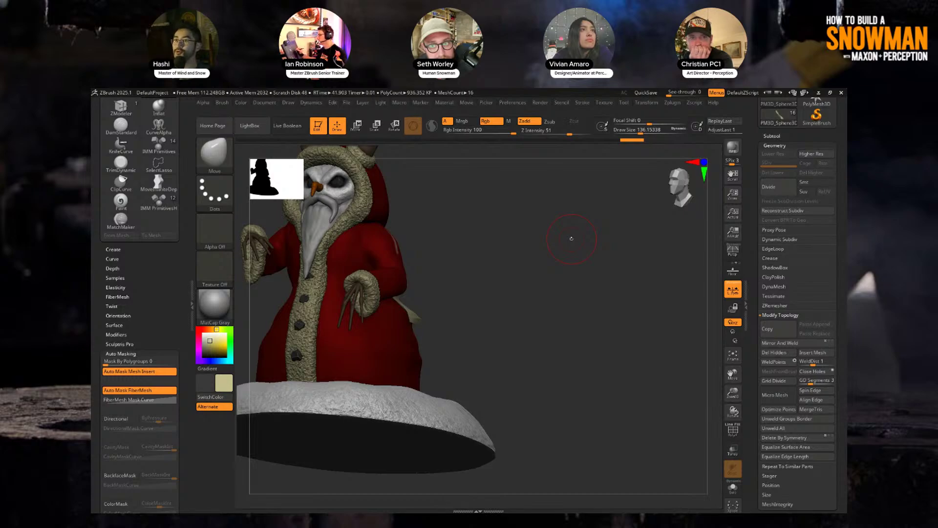
key(f)
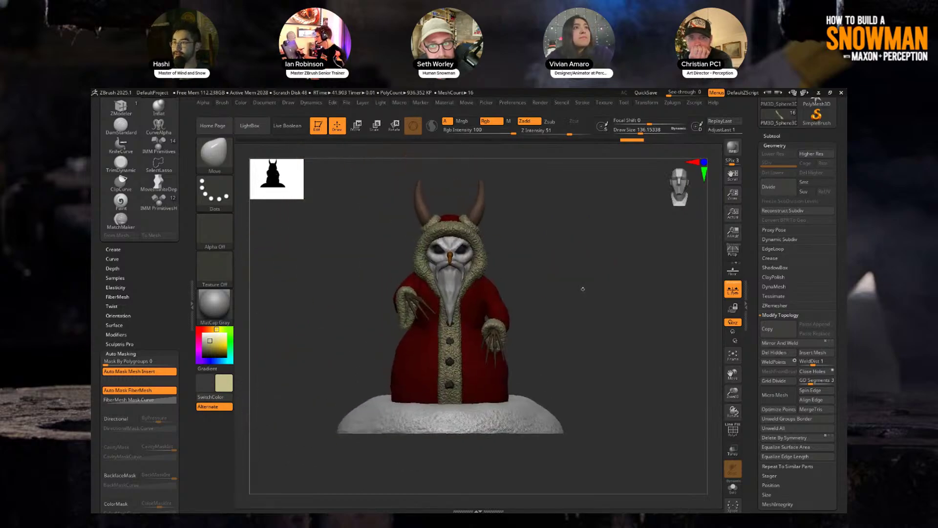
drag(583, 288, 570, 263)
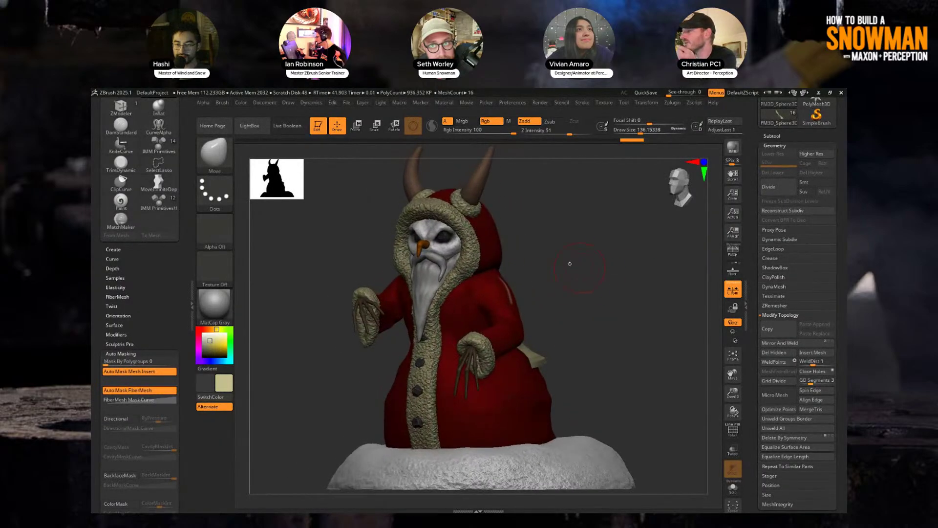
- Select the snowman's face mesh, set the draw size to about 90.22 and inspect the mesh with PolyFrame
key(f)
mouse_move(567, 252)
mouse_down()
mouse_move(538, 237)
mouse_move(591, 245)
mouse_move(592, 294)
mouse_move(566, 267)
mouse_move(464, 278)
mouse_move(433, 299)
mouse_move(524, 279)
mouse_move(497, 279)
mouse_move(414, 312)
mouse_up()
alt+click(447, 274)
key(shift+f)
key(shift+f)
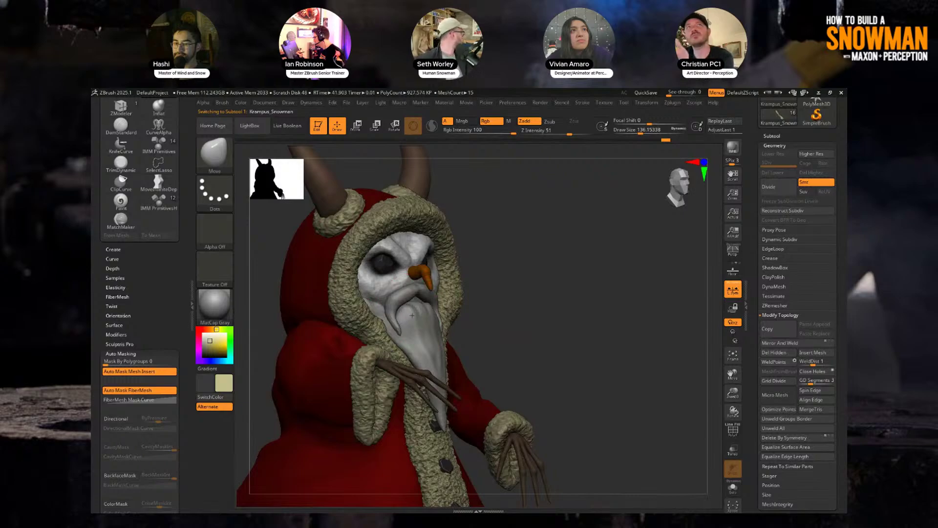
mouse_move(562, 260)
mouse_down()
mouse_move(506, 262)
mouse_move(506, 273)
mouse_up()
key(s)
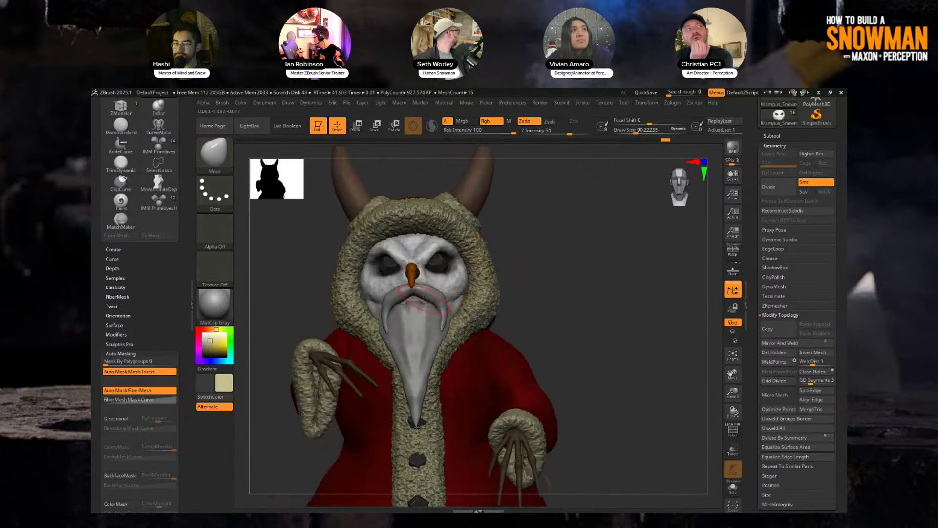
shift+drag(435, 292, 432, 295)
- Select the snowman's moustache and reshape its drooping strands with the Move brush at a draw size of about 67.82
alt+click(430, 293)
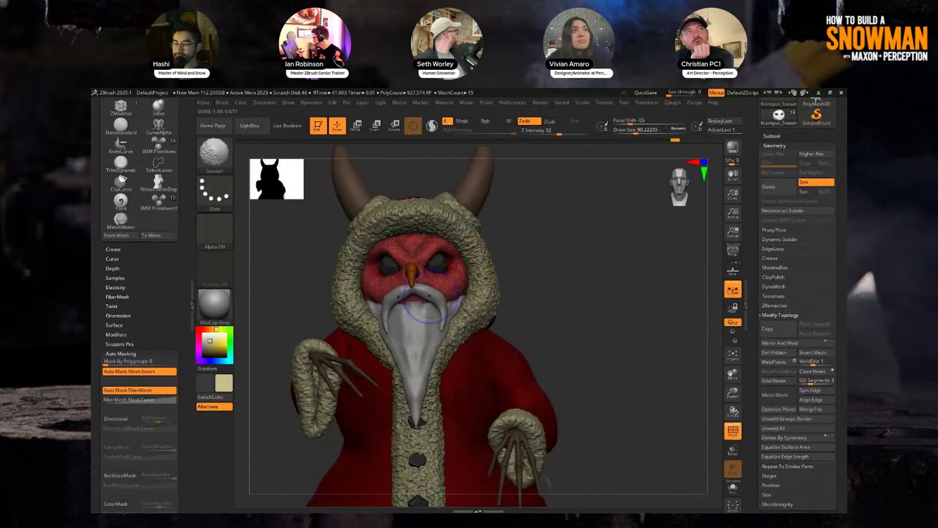
key(s)
drag(429, 296, 425, 296)
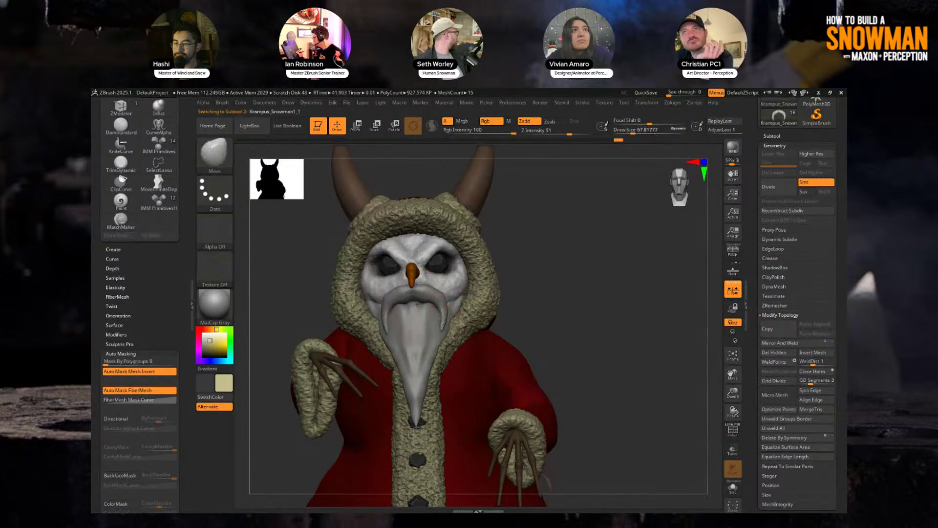
drag(527, 273, 418, 311)
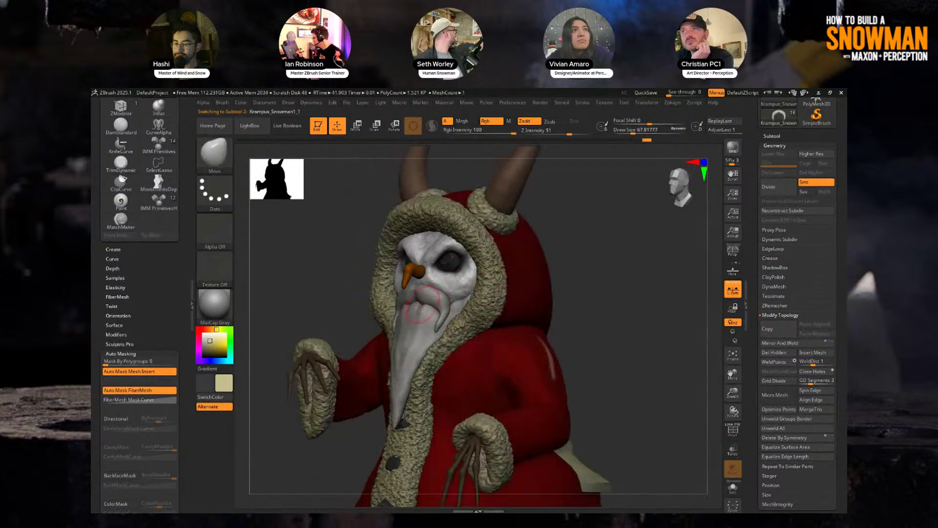
mouse_move(525, 279)
right_down()
mouse_move(482, 297)
mouse_move(524, 282)
right_up()
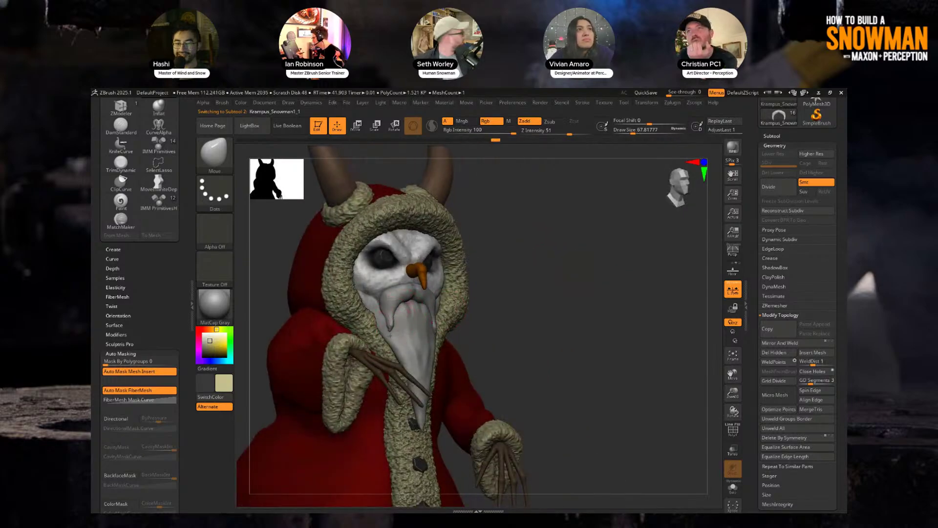
right_drag(529, 286, 504, 289)
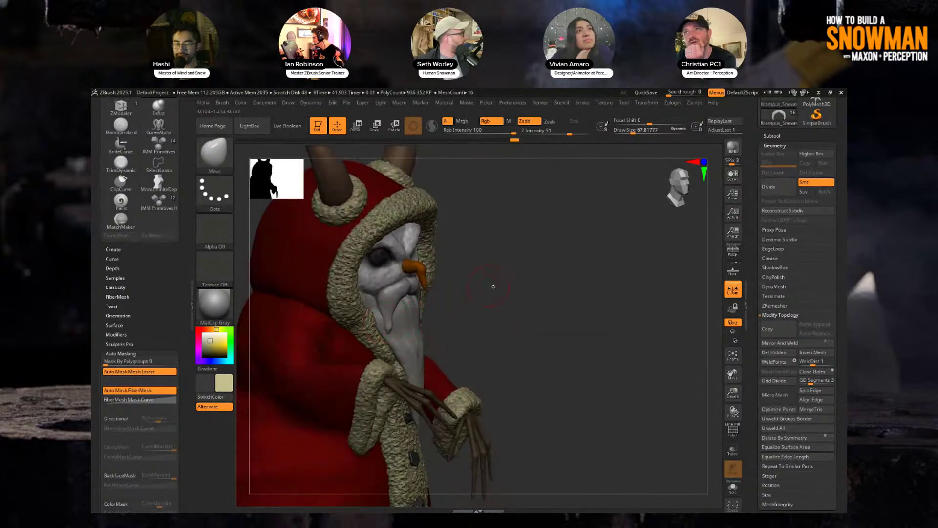
mouse_move(494, 287)
mouse_down()
mouse_move(467, 296)
mouse_move(493, 287)
mouse_up()
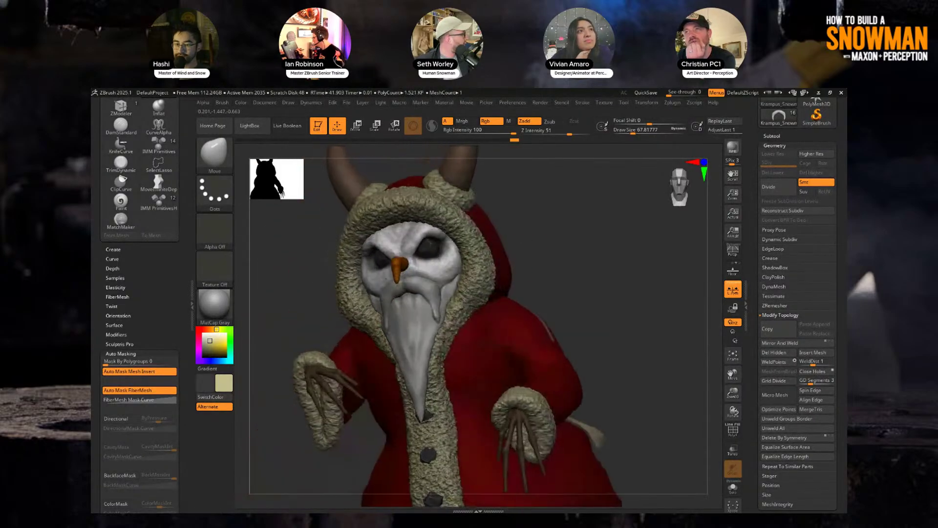
- Save the sculpted snowman tool over its existing file
alt+drag(602, 293, 622, 247)
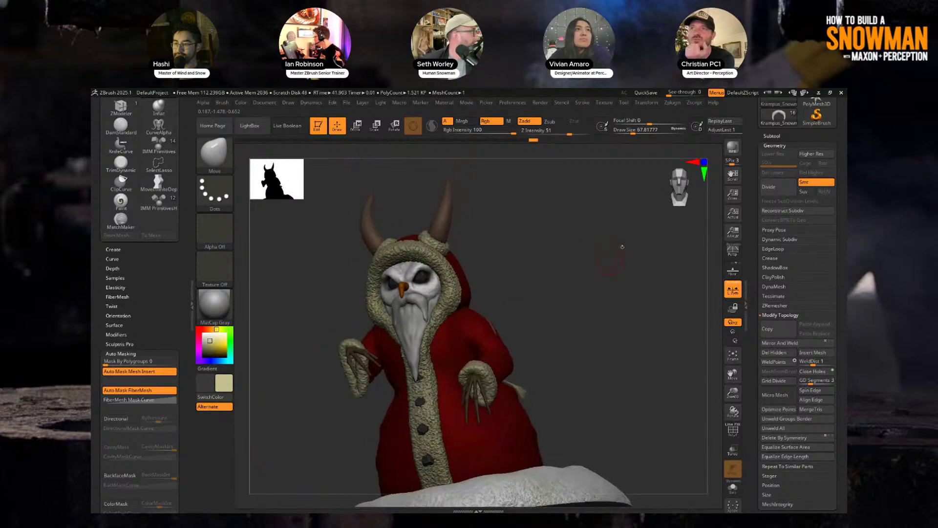
scroll(797, 146, up, 5)
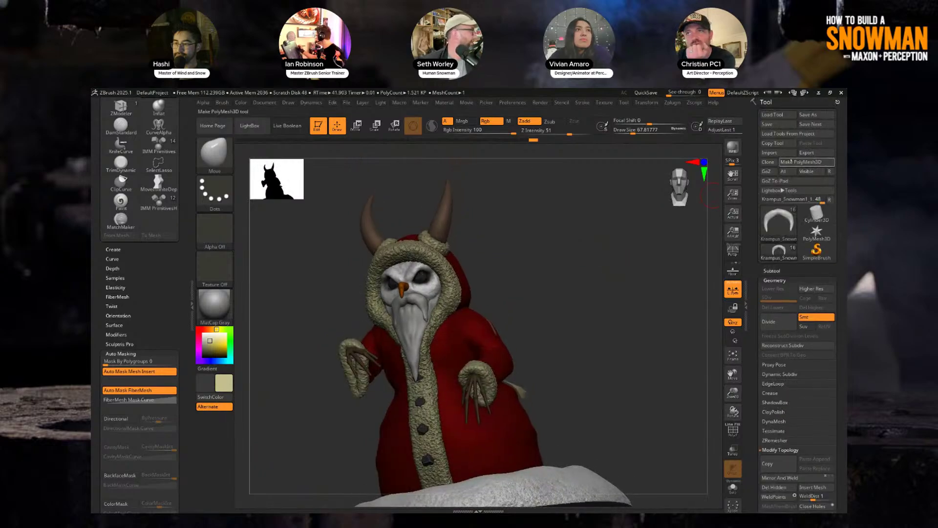
click(780, 124)
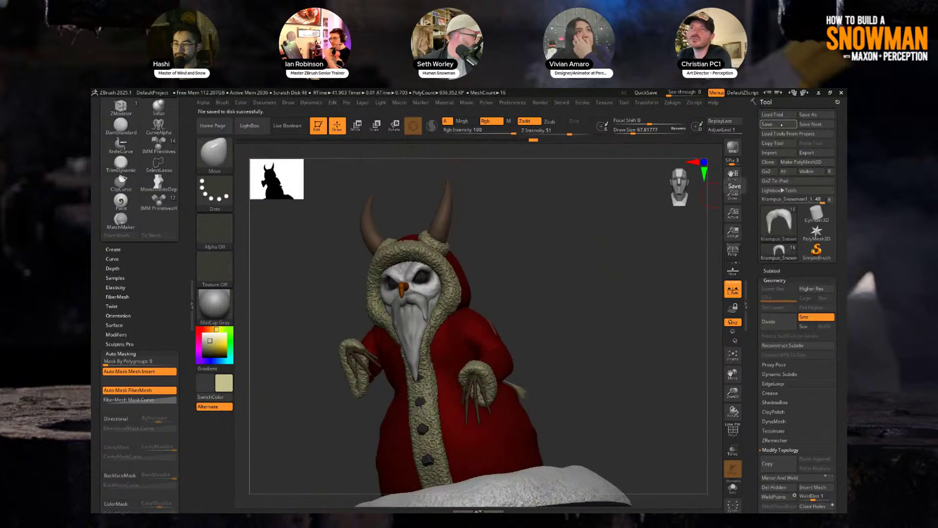
drag(573, 281, 571, 302)
key(b)
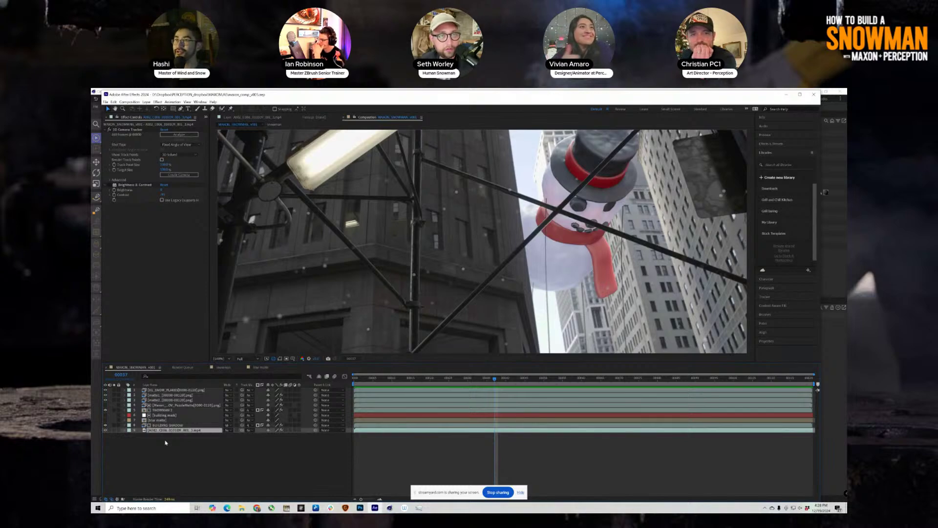
- Preview the After Effects balloon snowman composite, then examine the snow-blower particle simulation in Cinema 4D from several angles
key(space)
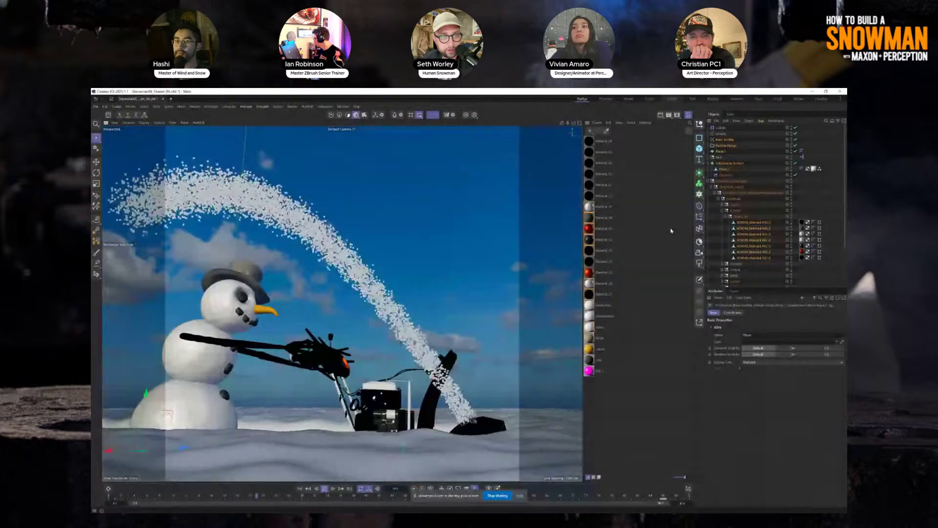
click(769, 286)
alt+drag(342, 293, 306, 374)
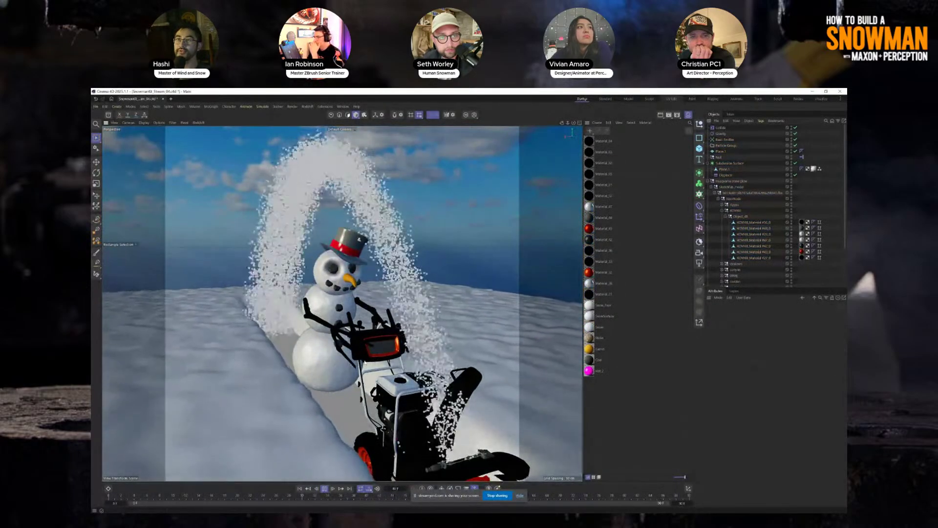
alt+drag(406, 323, 462, 387)
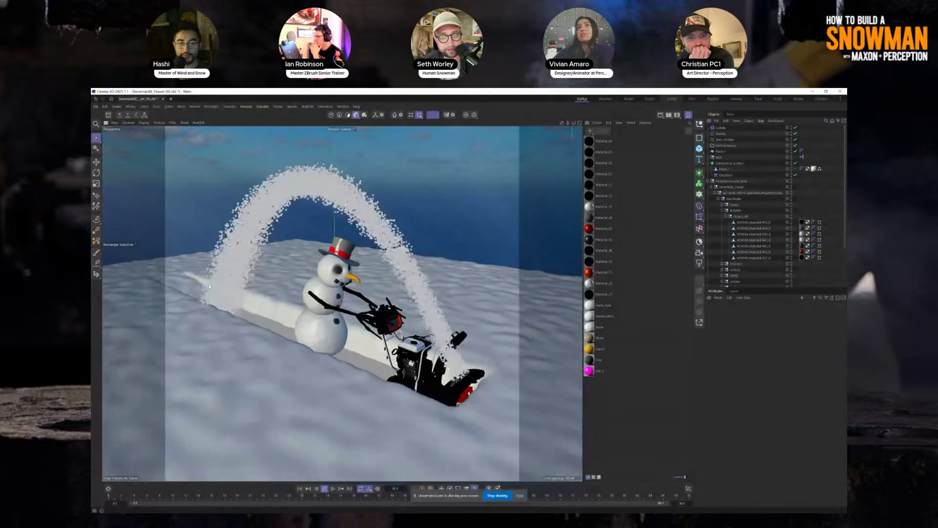
- Inspect the Basic Emitter's properties, coordinates and emission settings, then stop the snow simulation and return to its start
click(723, 139)
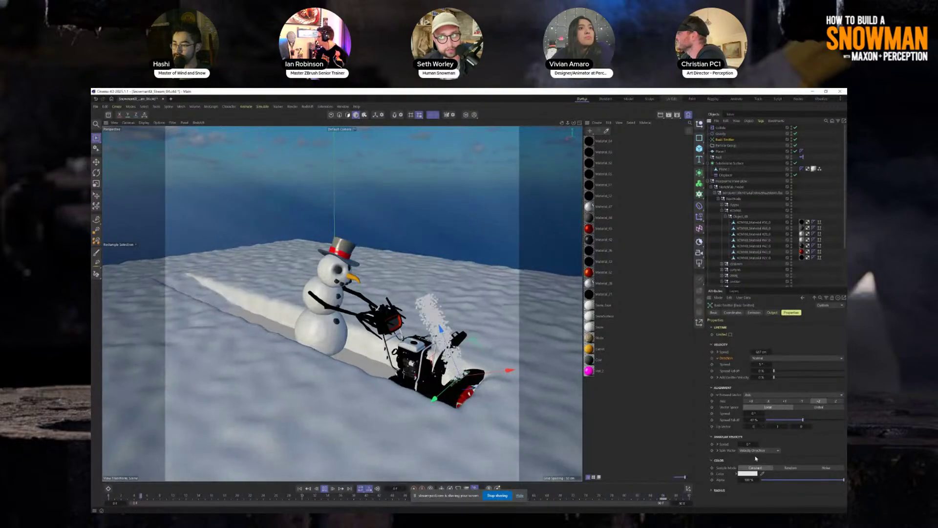
click(736, 312)
click(754, 312)
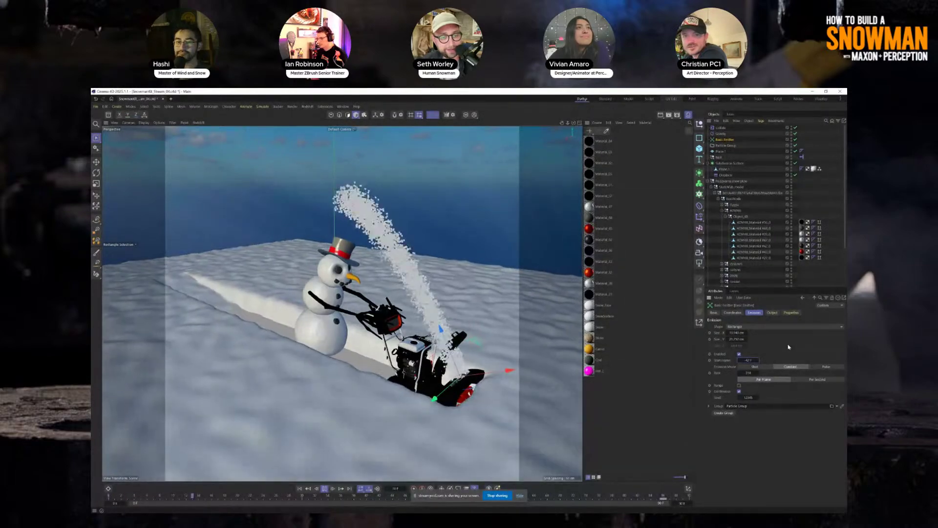
click(325, 488)
click(301, 488)
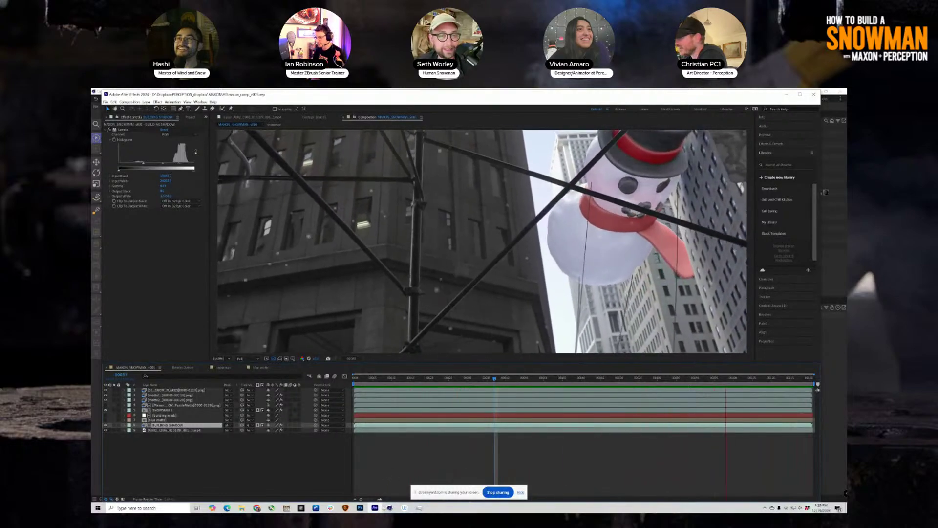
- Switch to the Cinema 4D falling-snow scene, inspect its Basic Emitter's emission settings, and return to After Effects
click(390, 507)
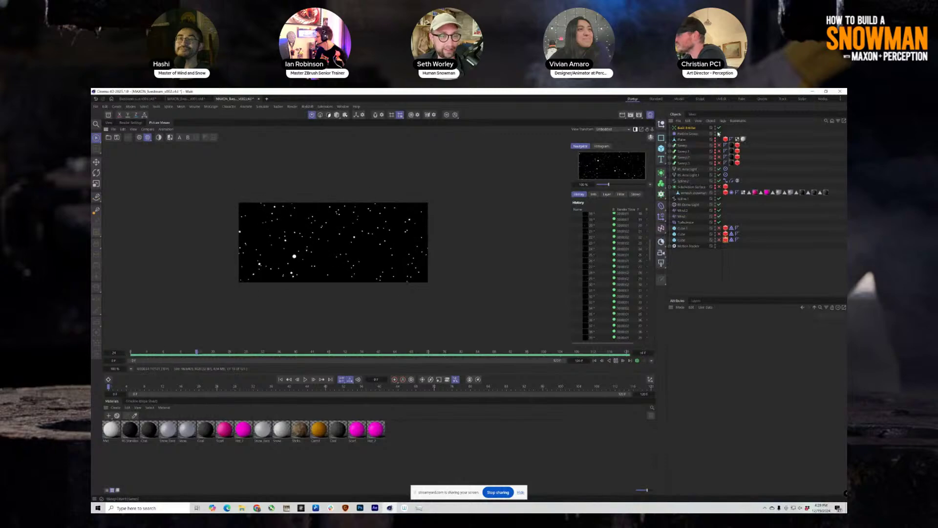
click(689, 128)
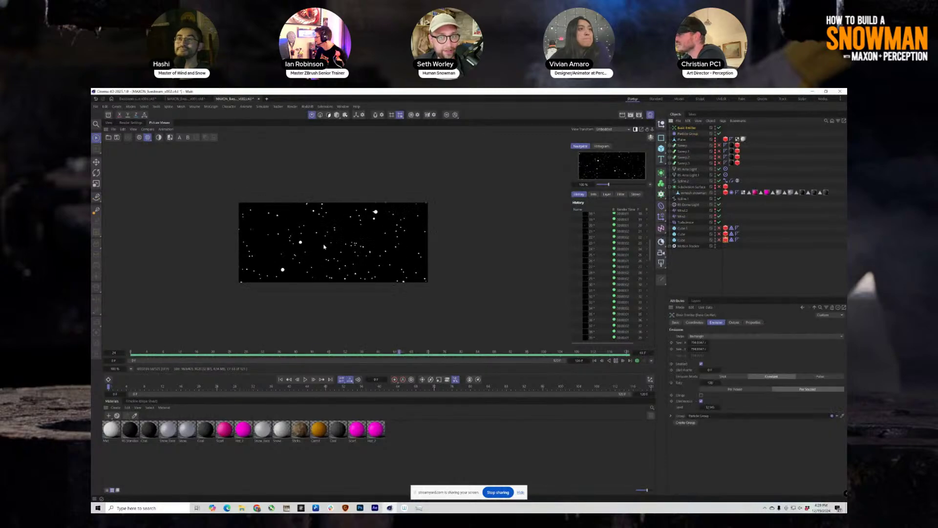
click(376, 508)
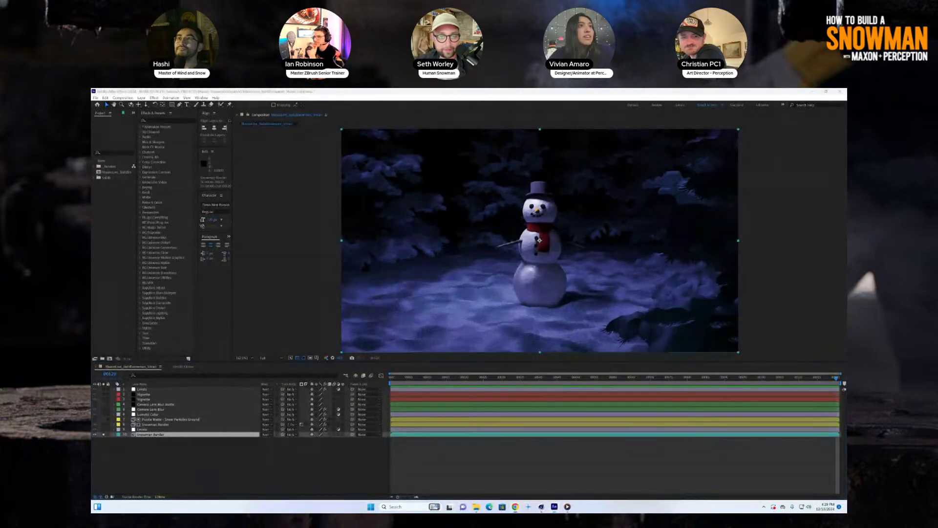
- Compare the two Snowman Render layers, then preview the soloed bottom layer's build animation and stop at the final frame
click(151, 424)
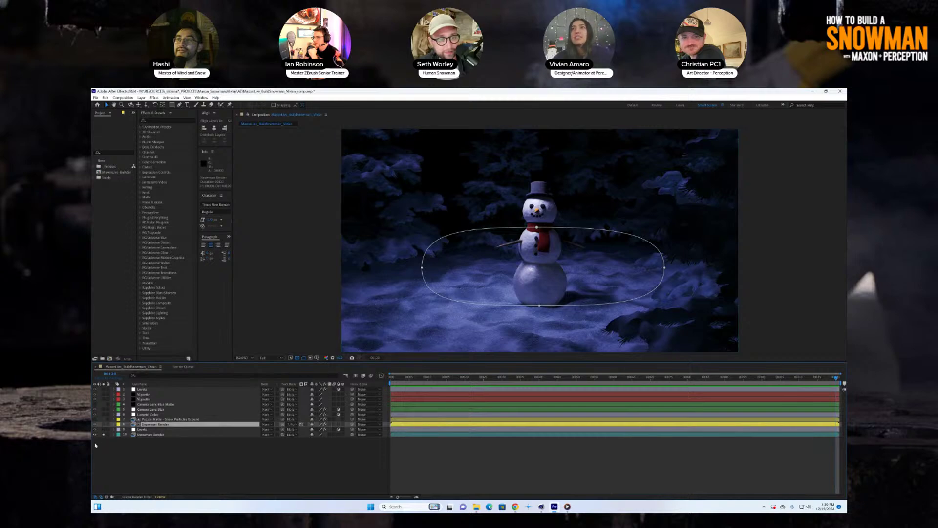
click(148, 434)
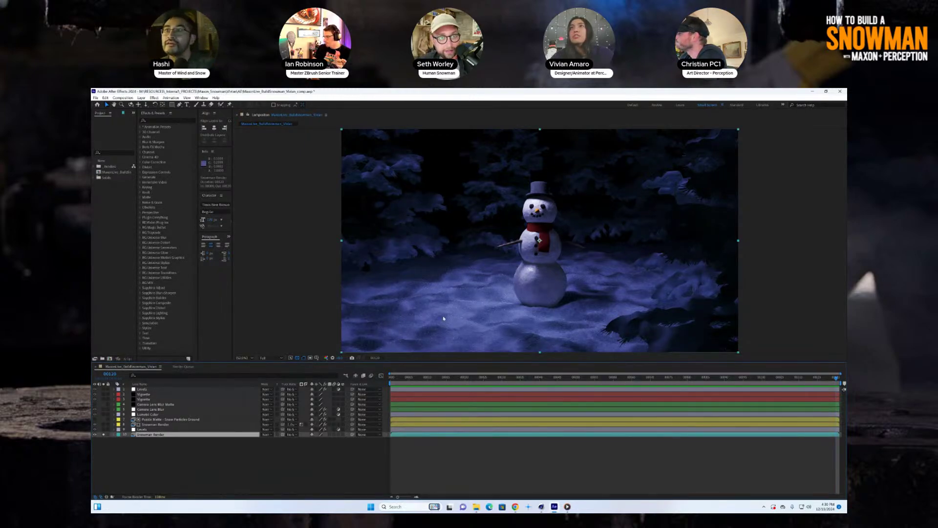
key(space)
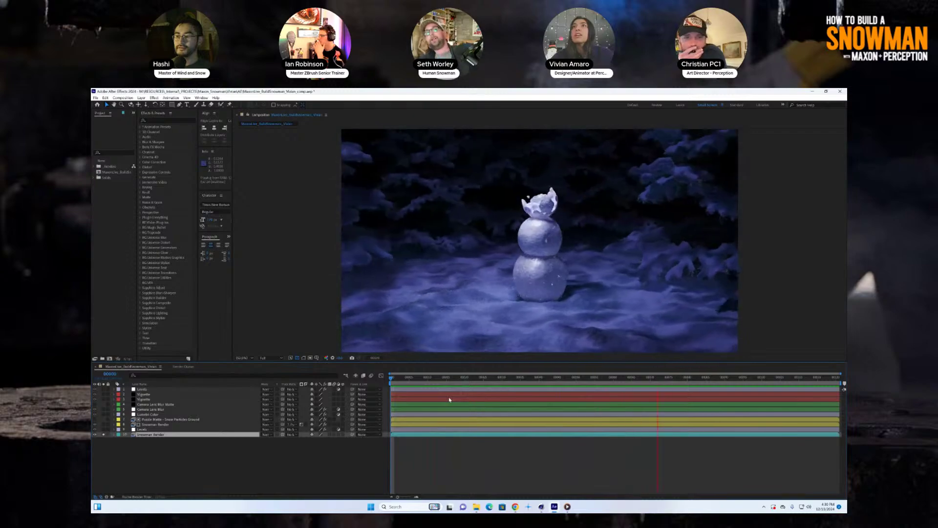
key(space)
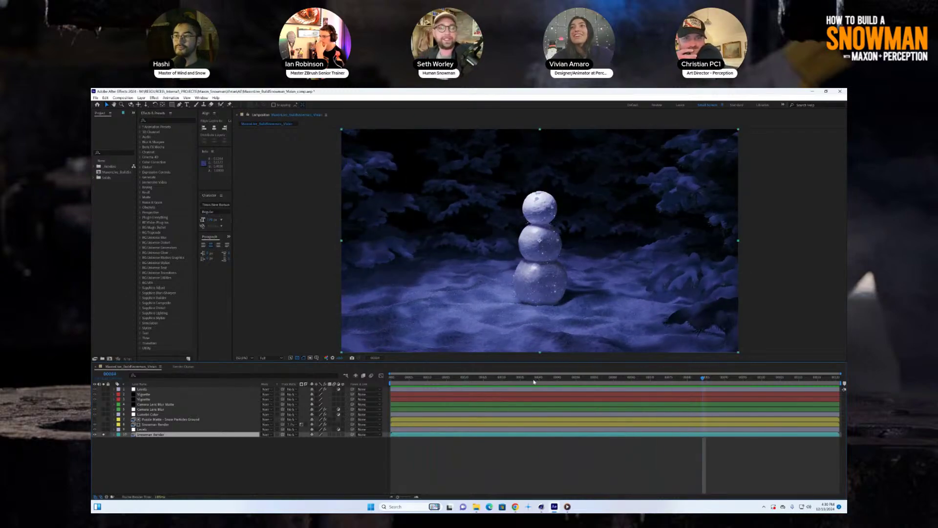
key(space)
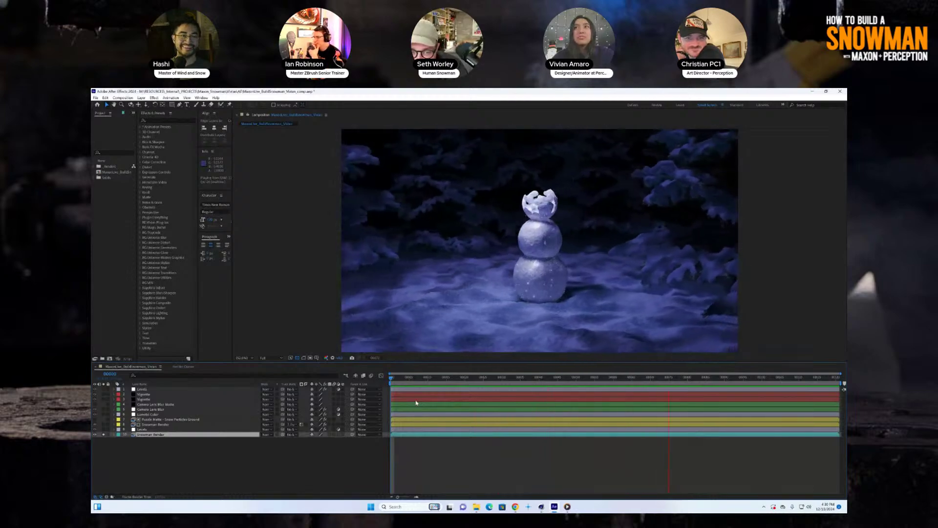
key(space)
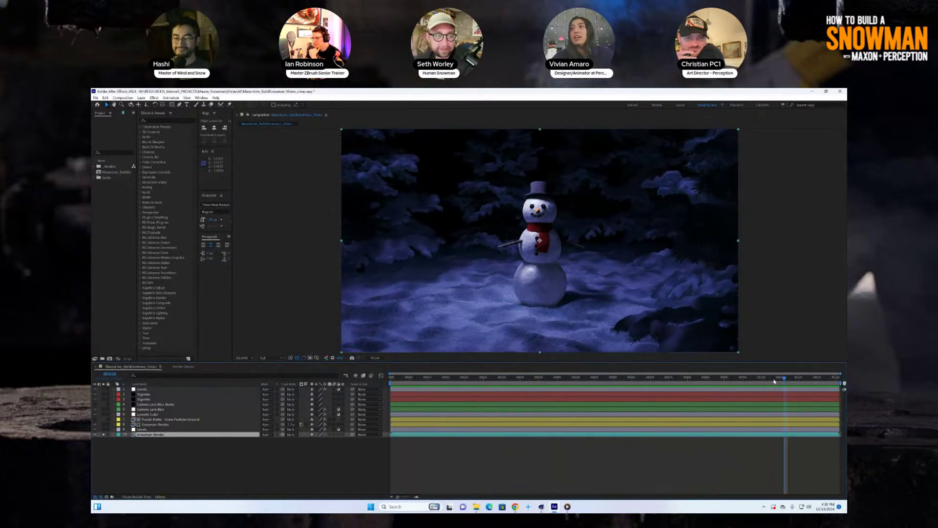
key(End)
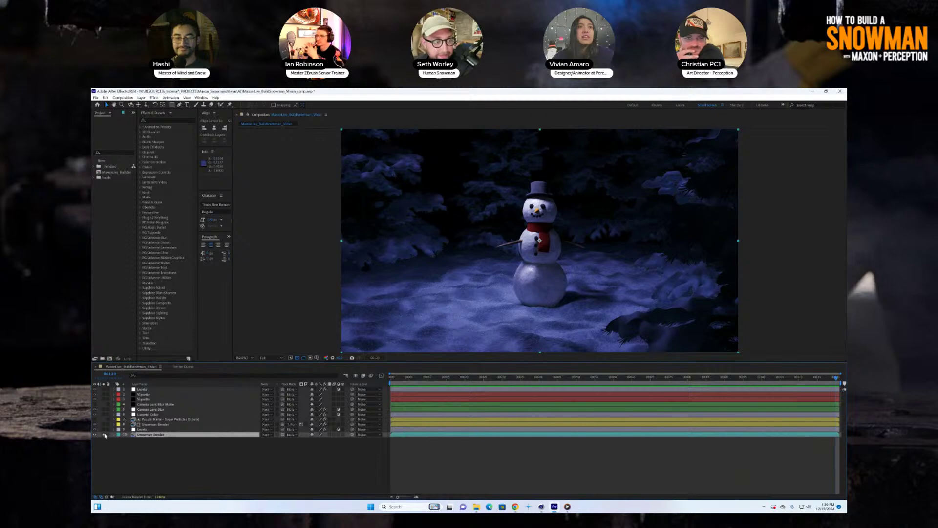
- View the full composite without solo, then solo the lower Levels and Vignette layers with the Snowman Render to compare them
click(104, 435)
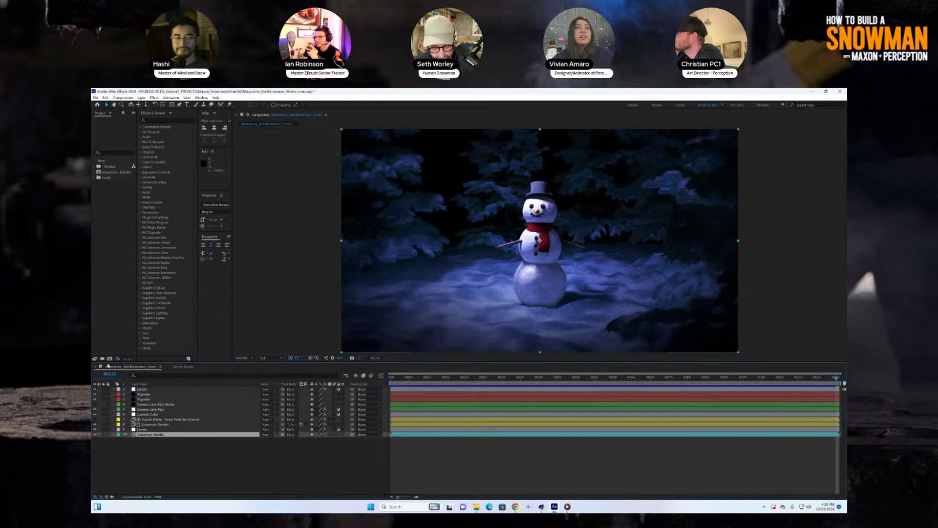
click(141, 430)
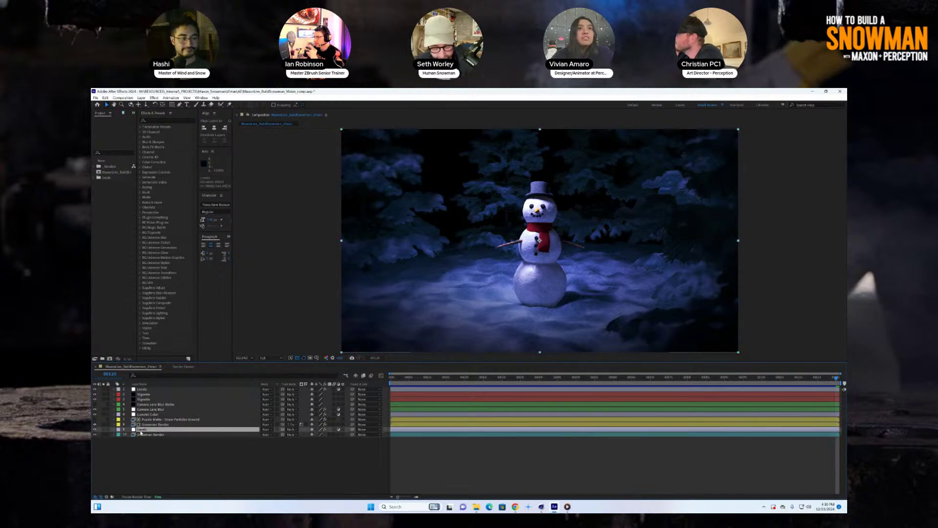
click(103, 431)
click(138, 399)
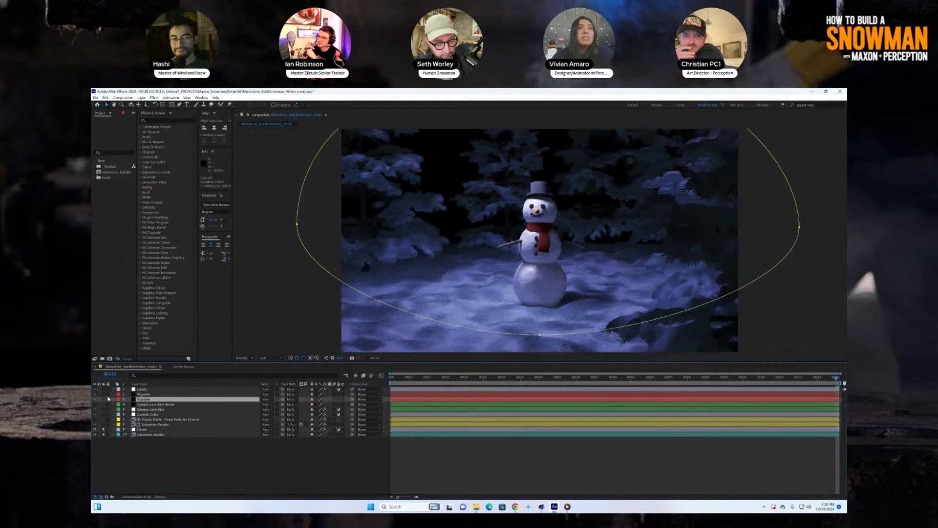
click(104, 400)
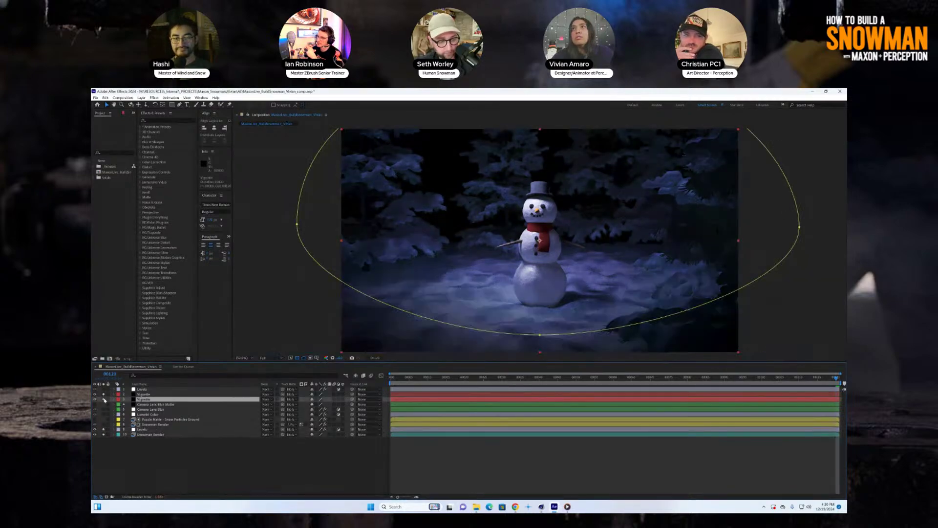
- Isolate the Lumetri Color and Camera Lens Blur layers to compare their effects, then open the BuildSnowman video in the media player
click(148, 414)
click(104, 415)
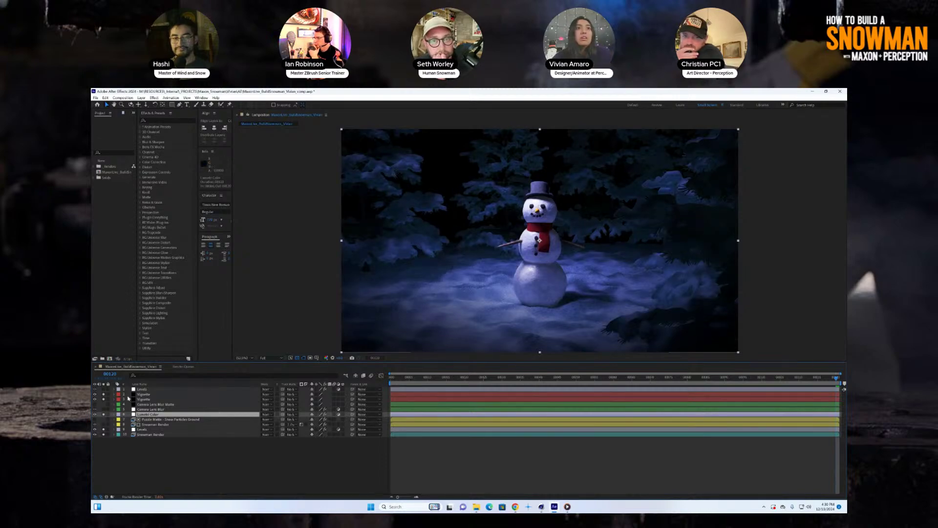
click(104, 410)
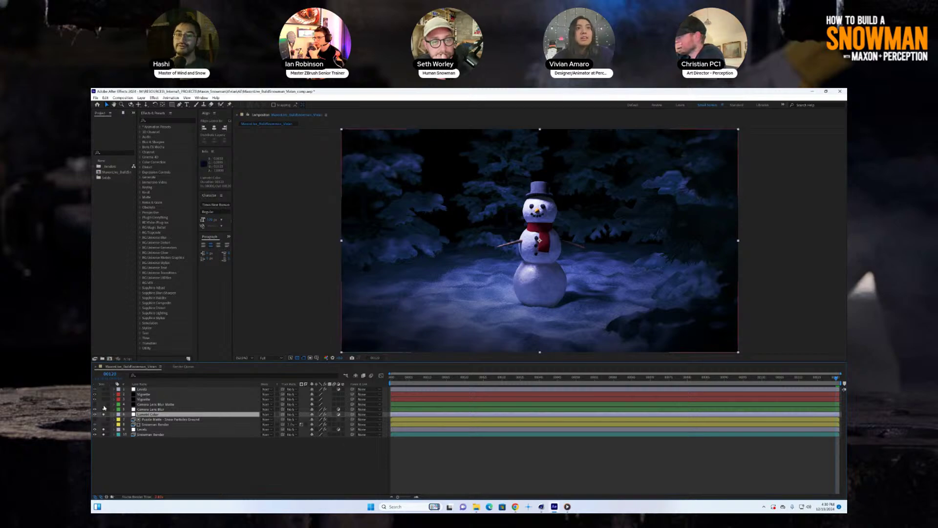
click(568, 507)
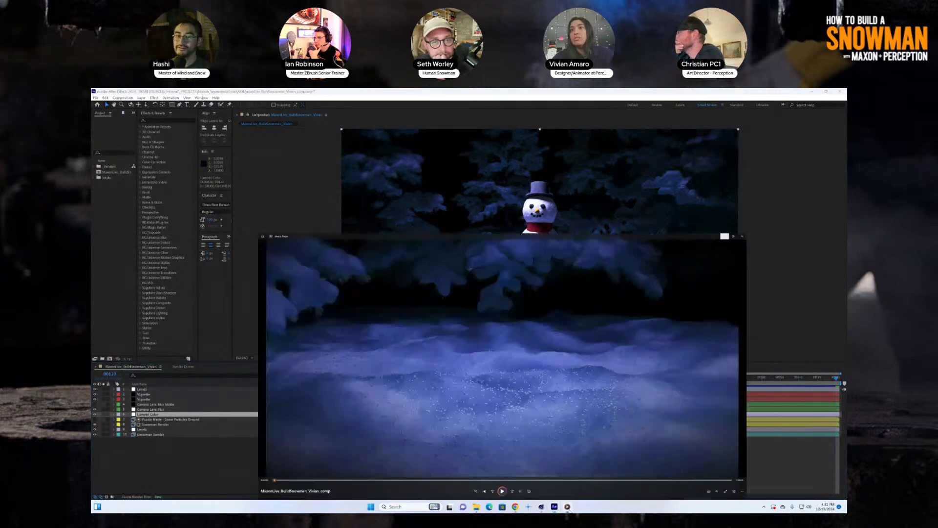
- Play the MaxonLive_BuildSnowman_Vivian_comp video, scrub back through the snowman's formation to the opening frames, and replay it from there
click(466, 487)
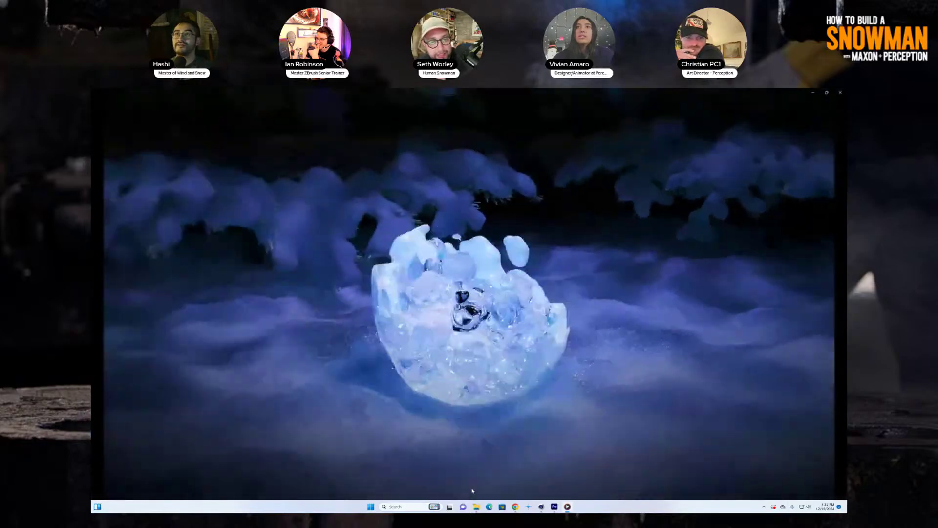
click(469, 487)
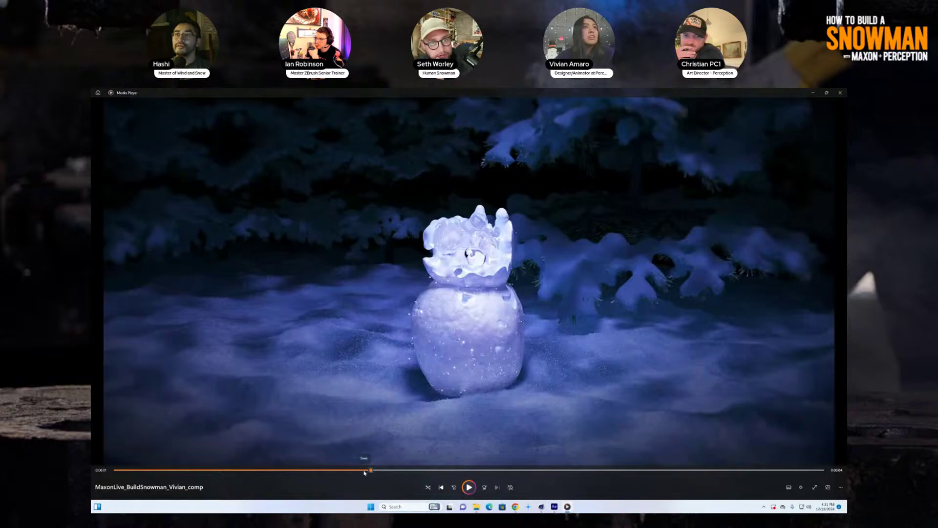
drag(364, 472, 226, 474)
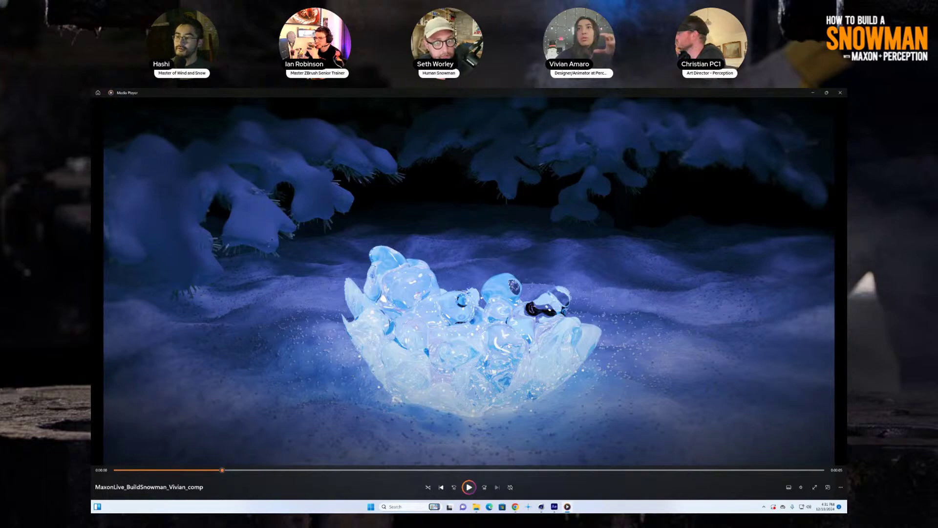
click(452, 486)
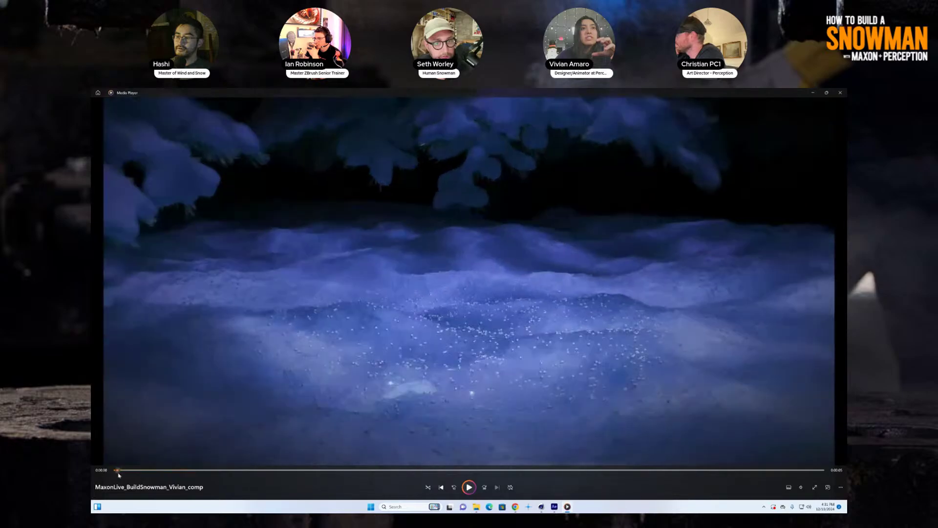
click(469, 487)
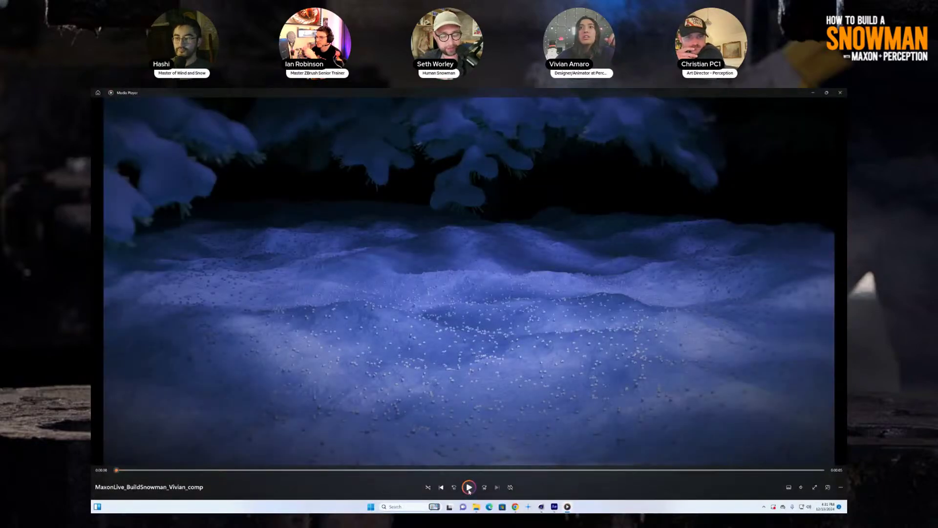
click(470, 487)
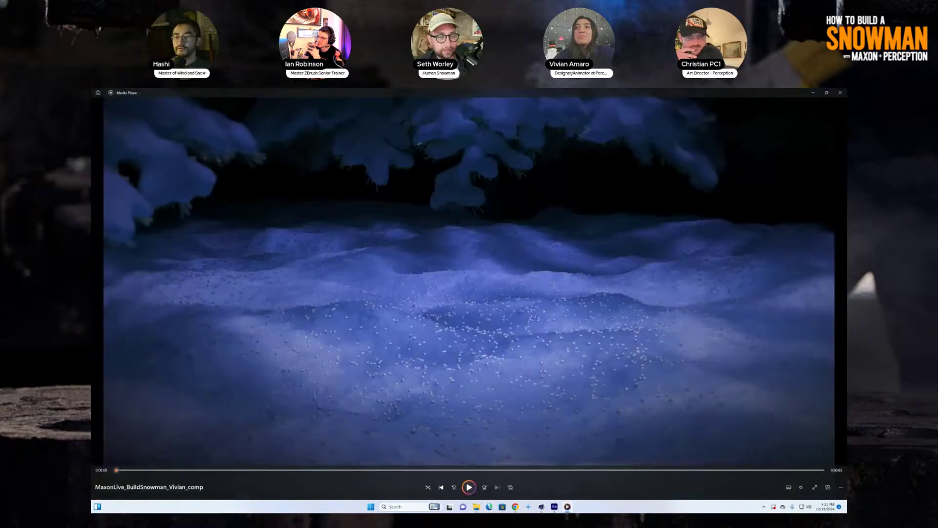
click(468, 487)
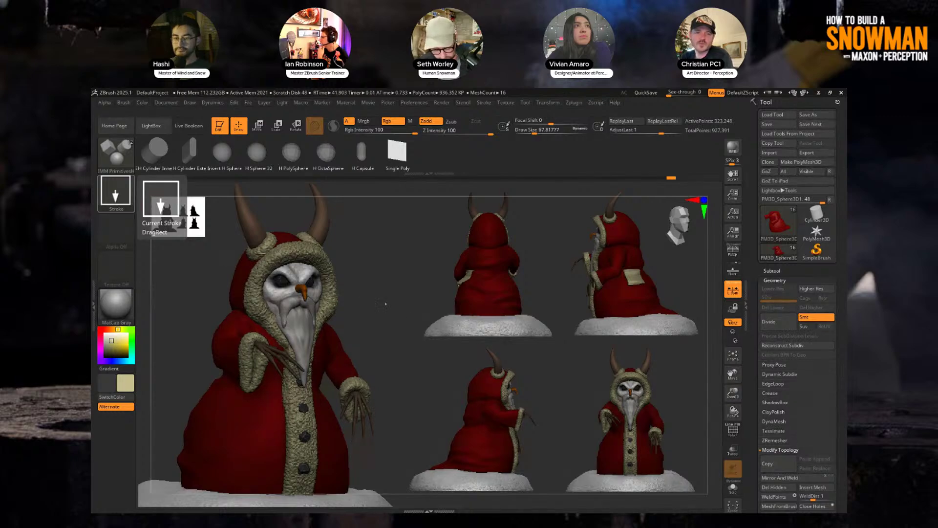
- Open the full sculpting brush library for the horned, red-robed snowman project in ZBrush
click(116, 152)
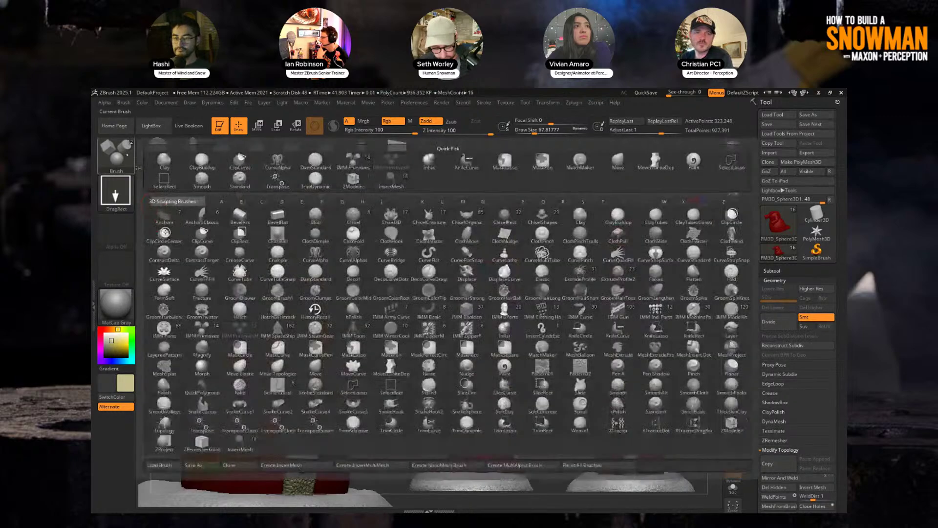